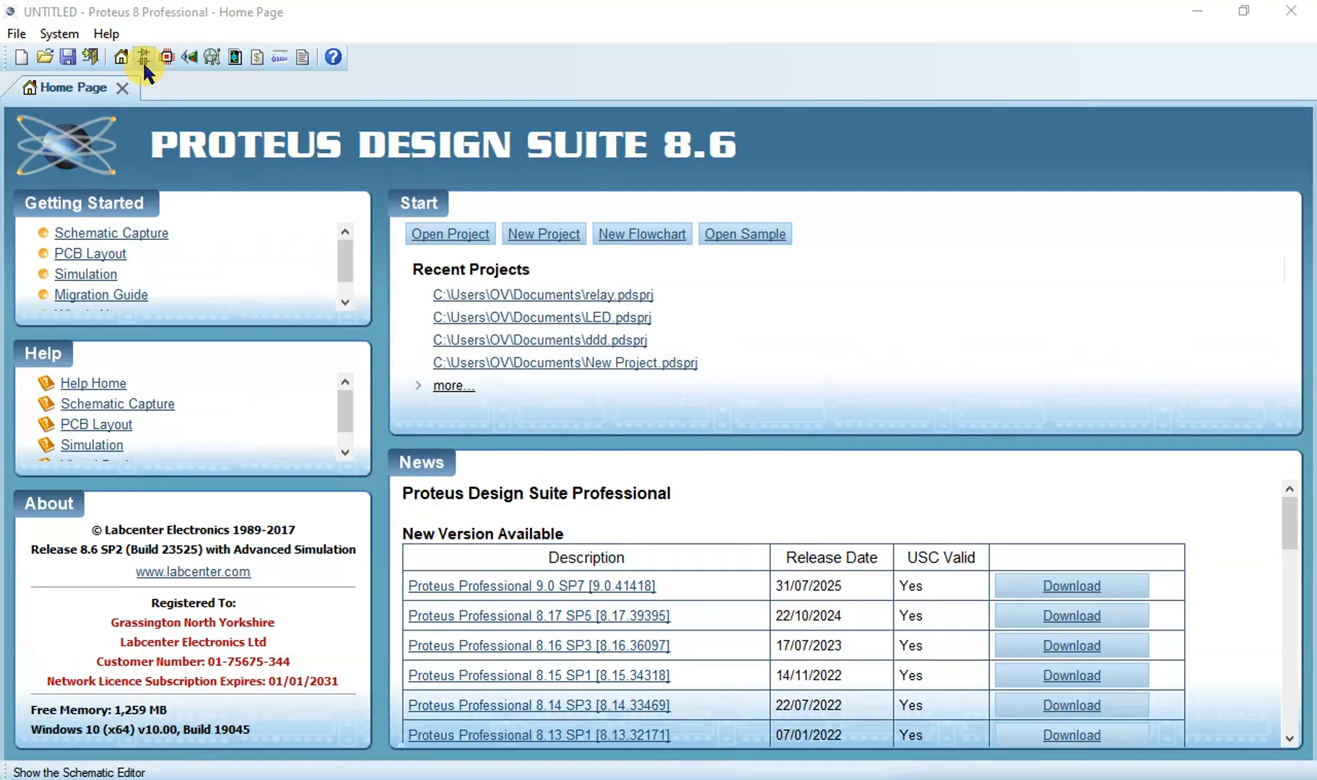
# Step: Open the schematic editor for the untitled project and switch to component mode
pyautogui.click(144, 56)
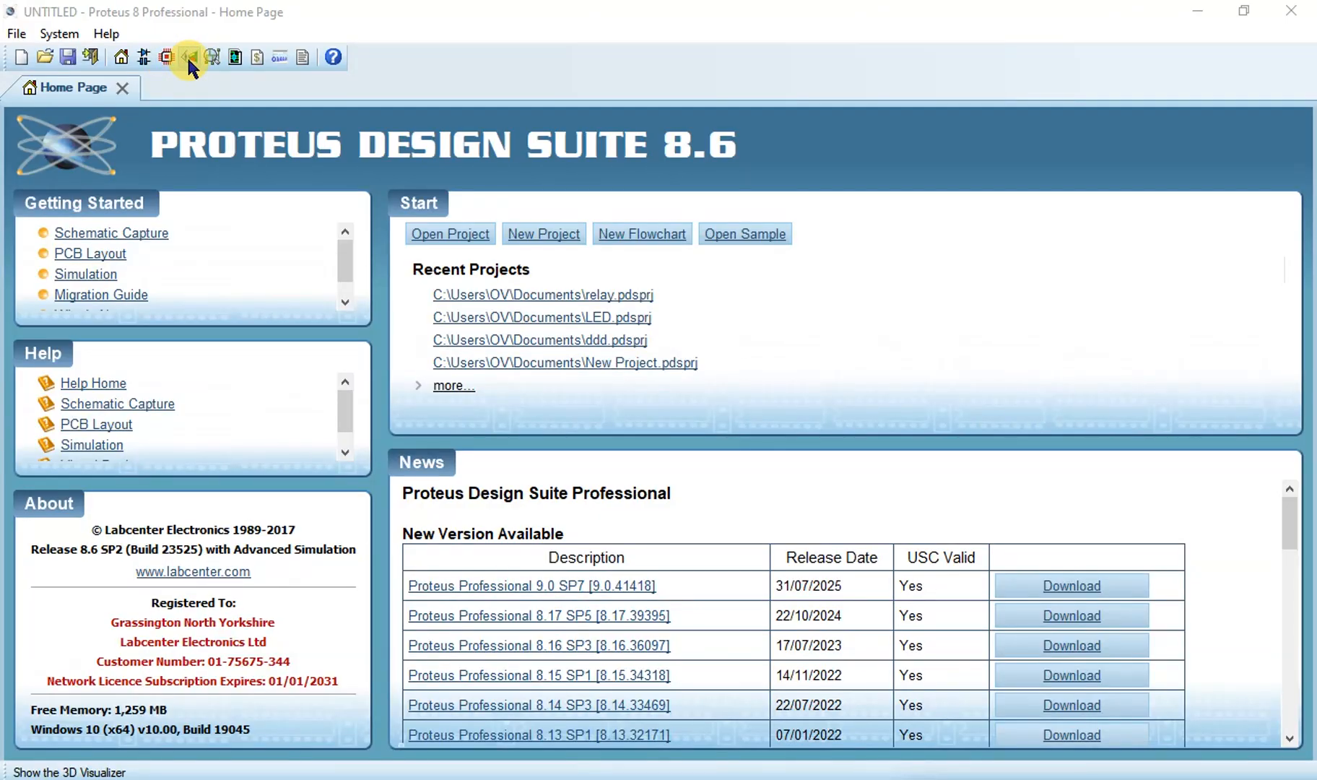
pyautogui.click(146, 57)
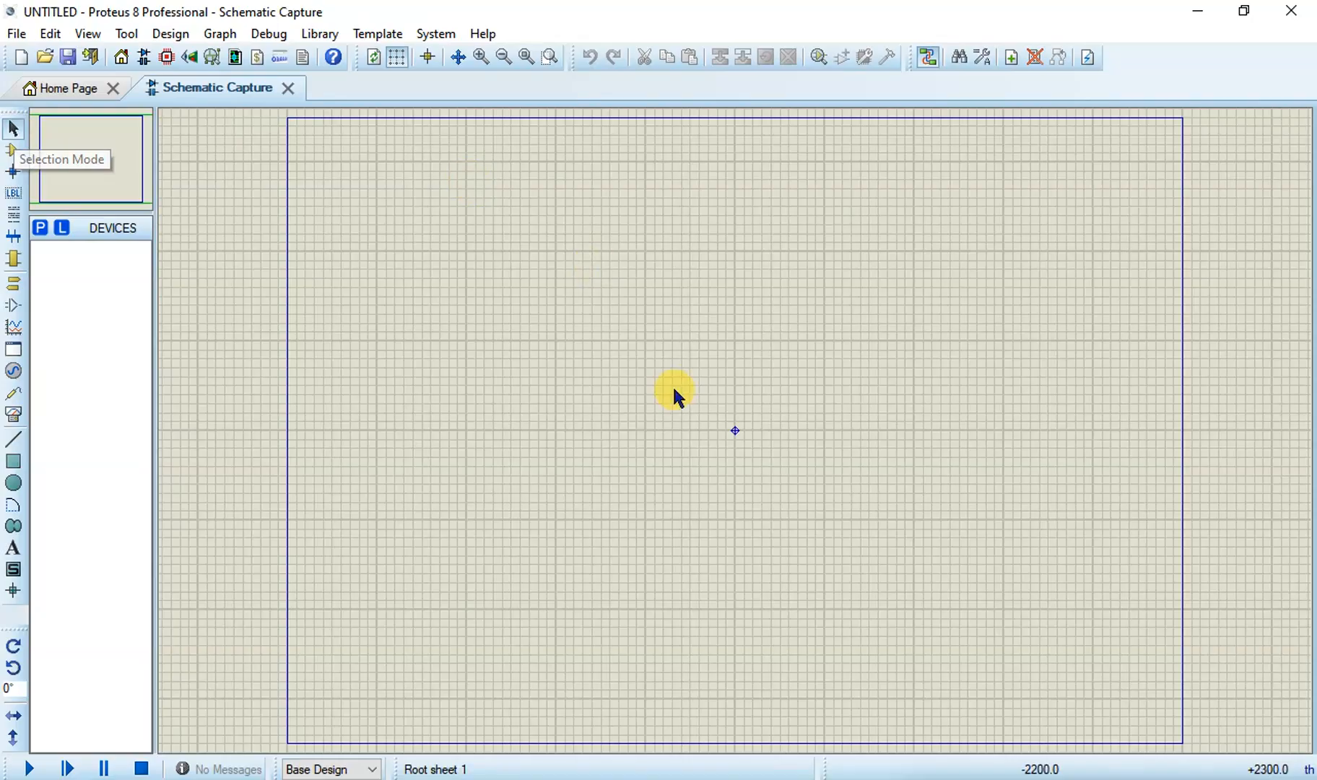
pyautogui.click(12, 151)
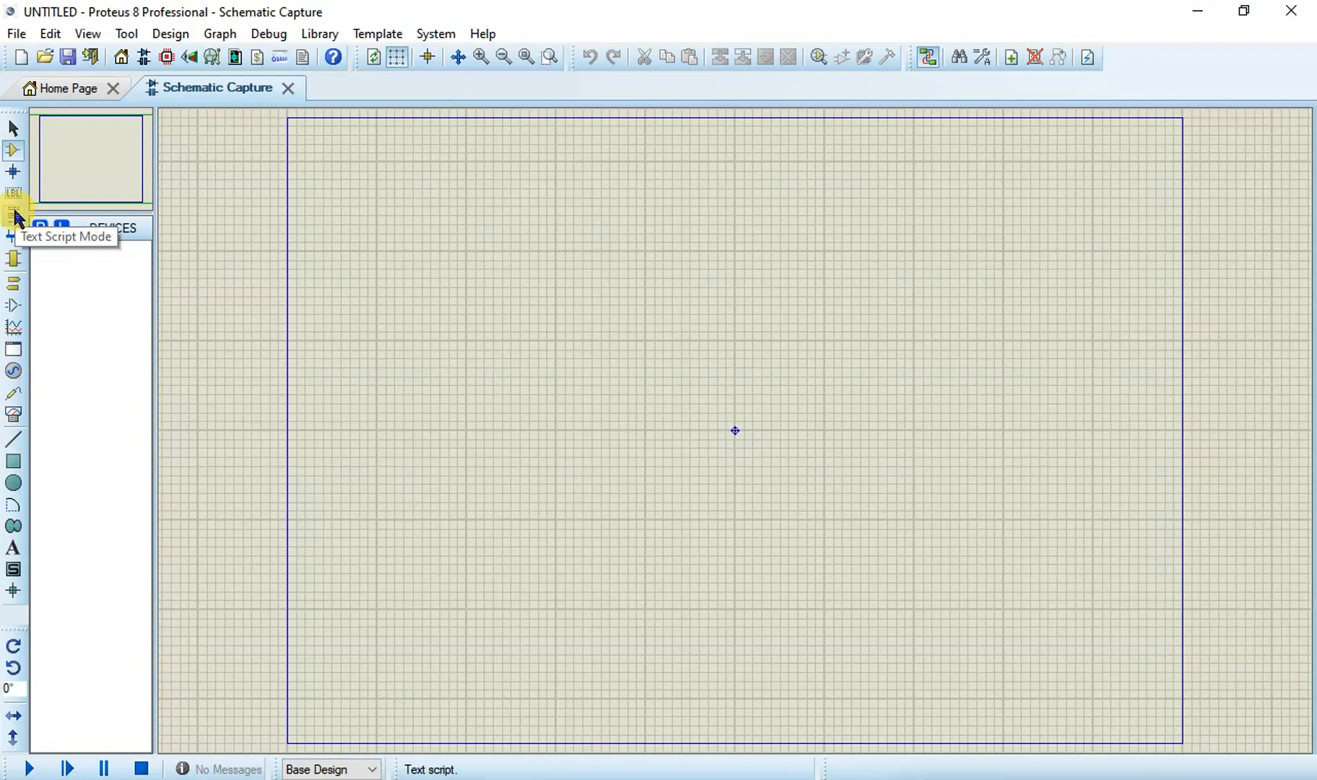
pyautogui.click(17, 247)
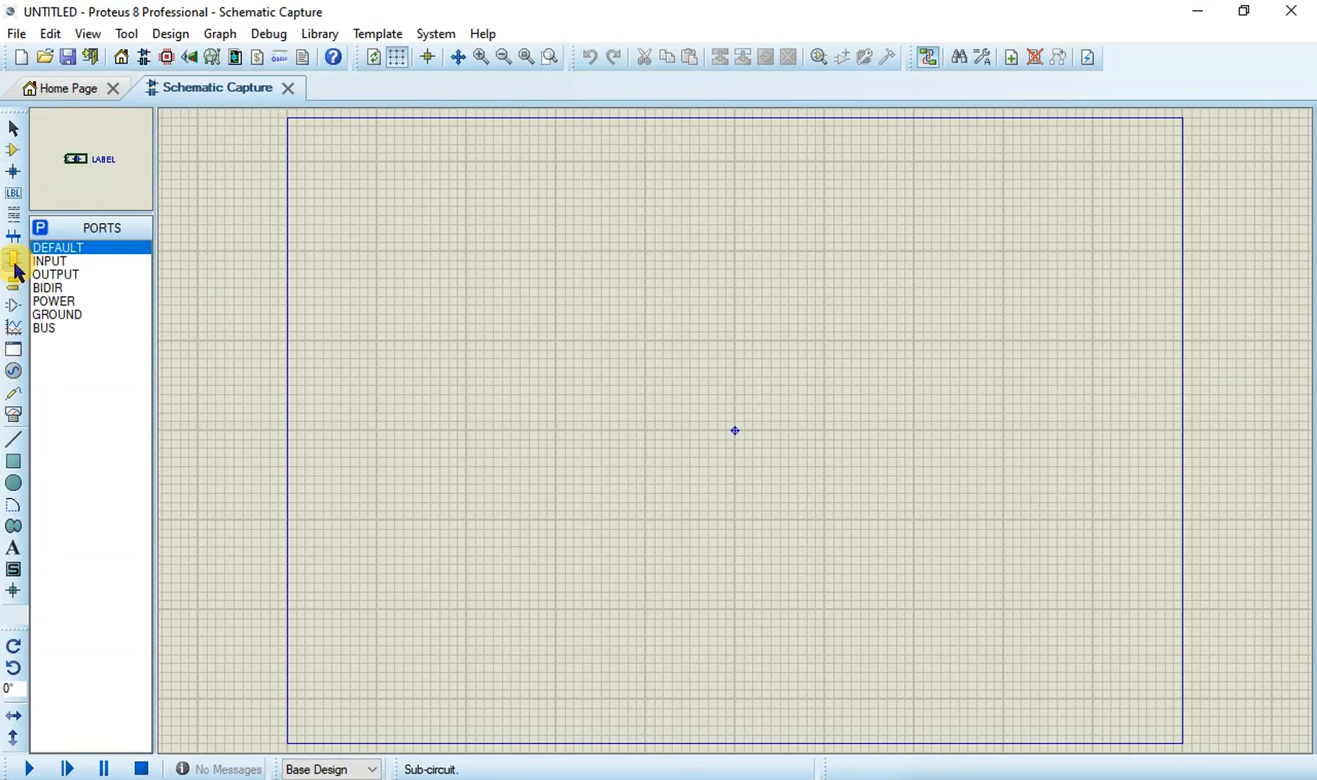
pyautogui.click(15, 151)
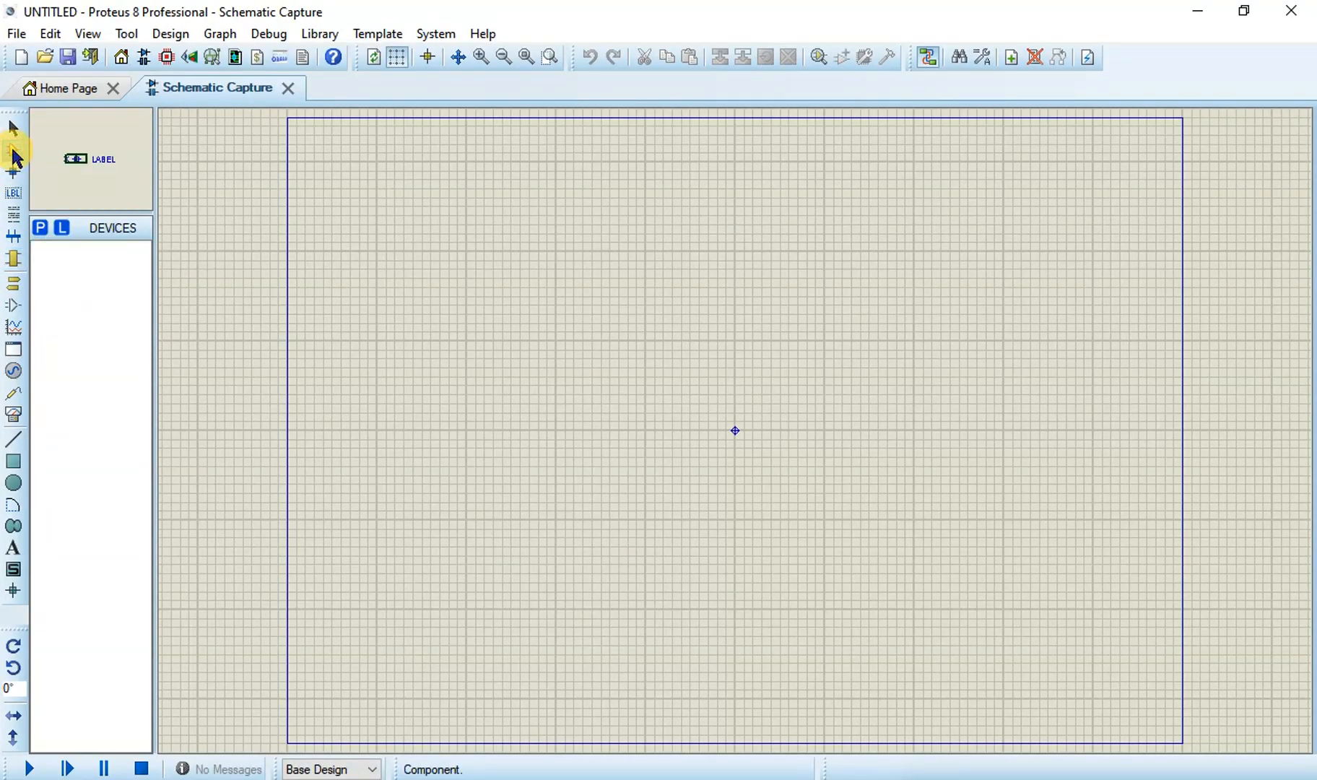
# Step: Search the device library for ULN2003 and add the ULN2003A Darlington transistor array to the device list
pyautogui.click(38, 231)
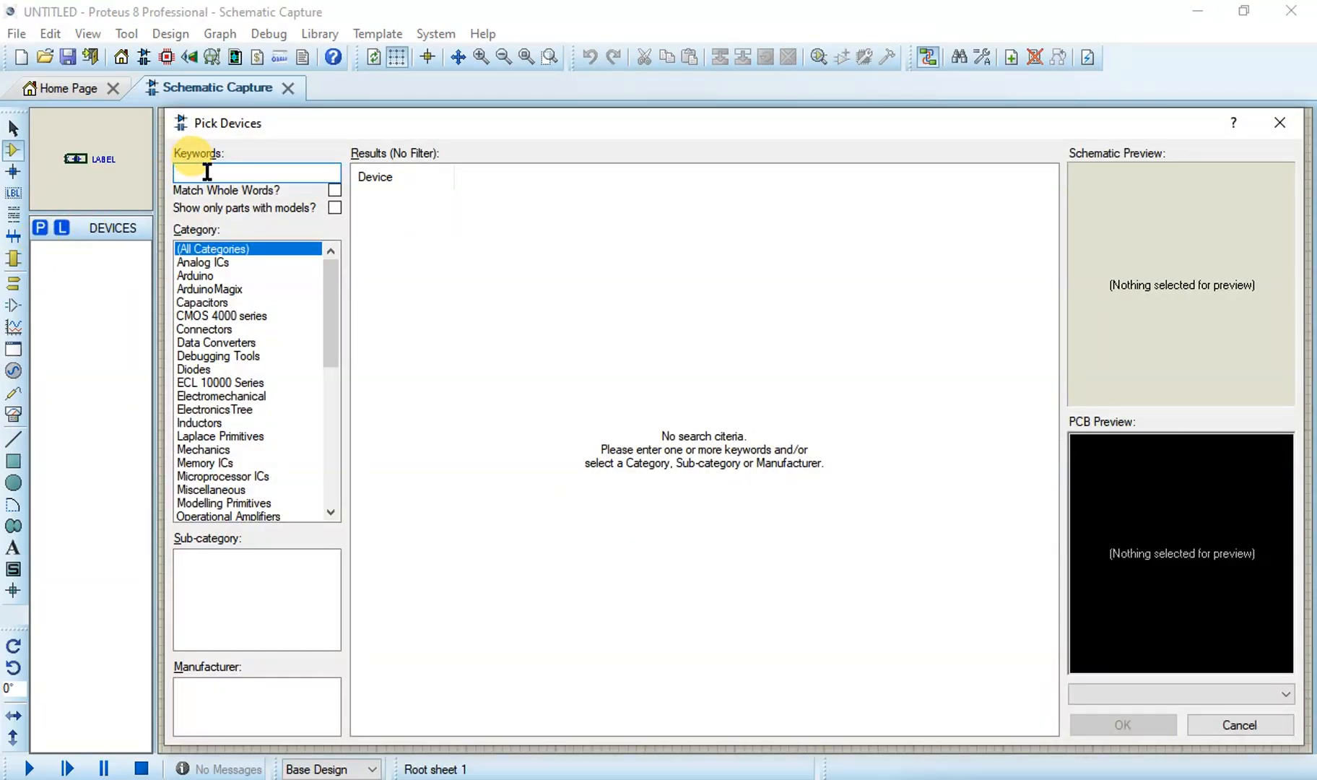
pyautogui.write('ULN')
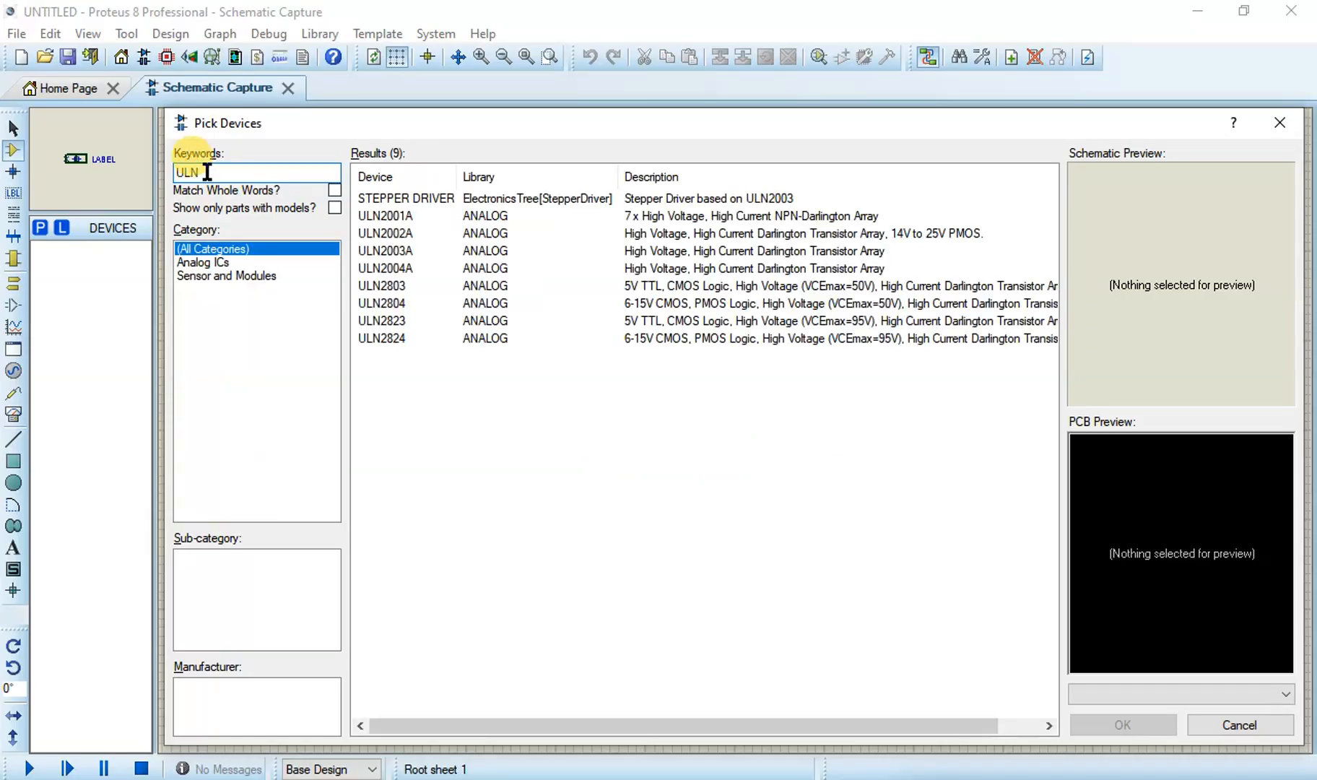
pyautogui.write('2003')
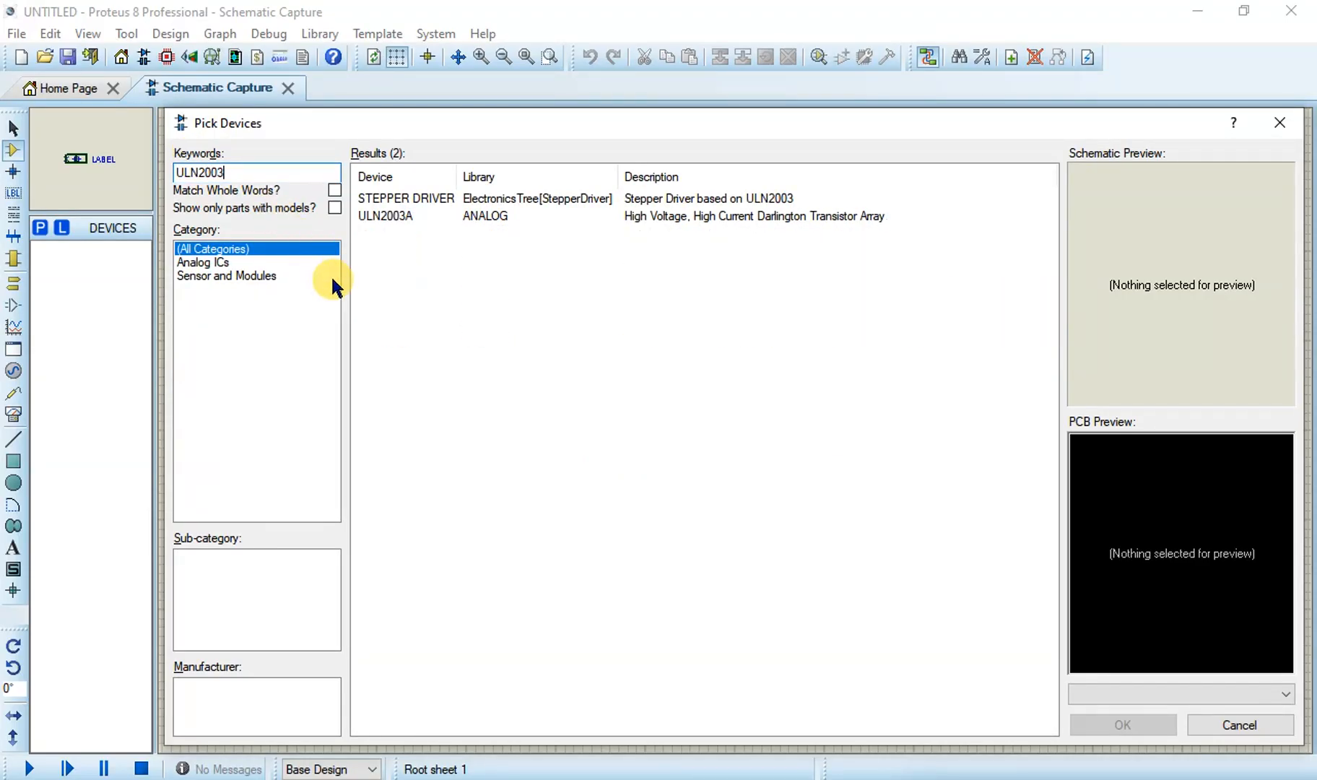
pyautogui.click(438, 217)
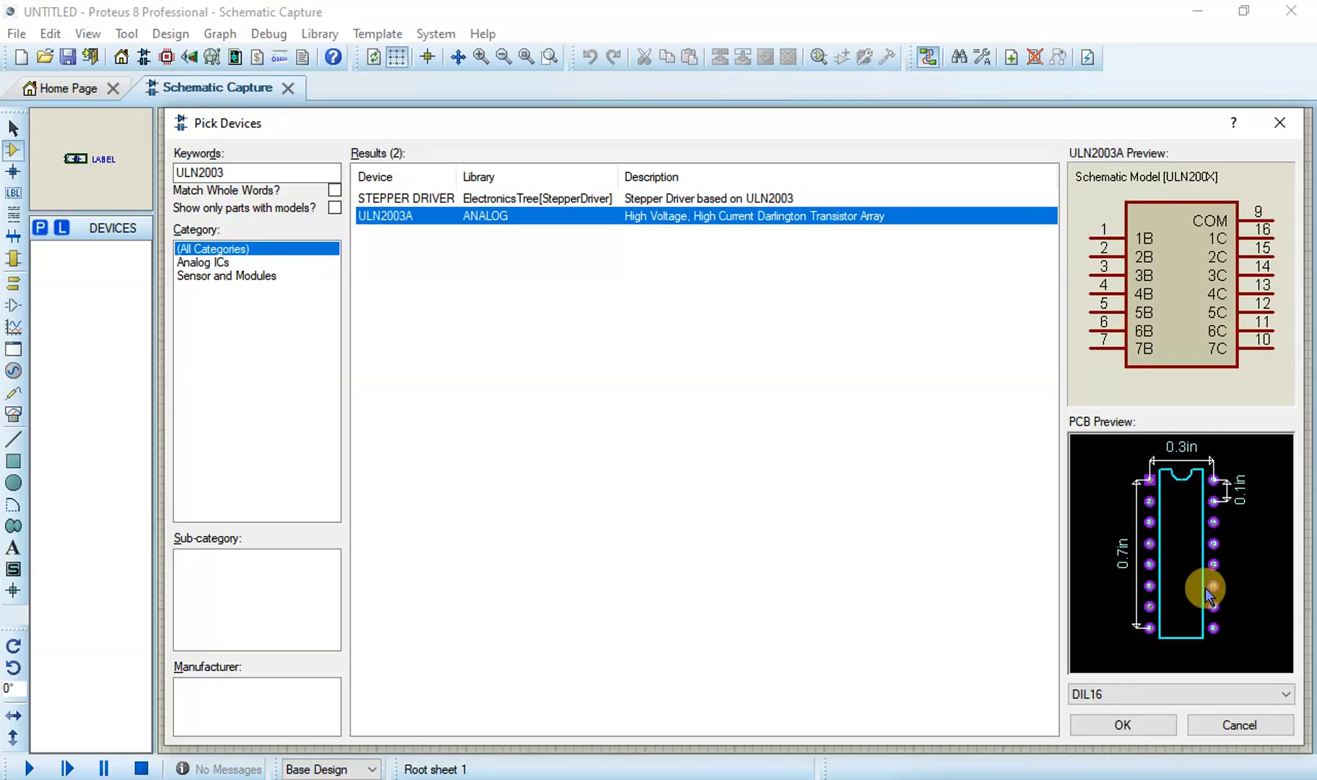
pyautogui.click(1152, 728)
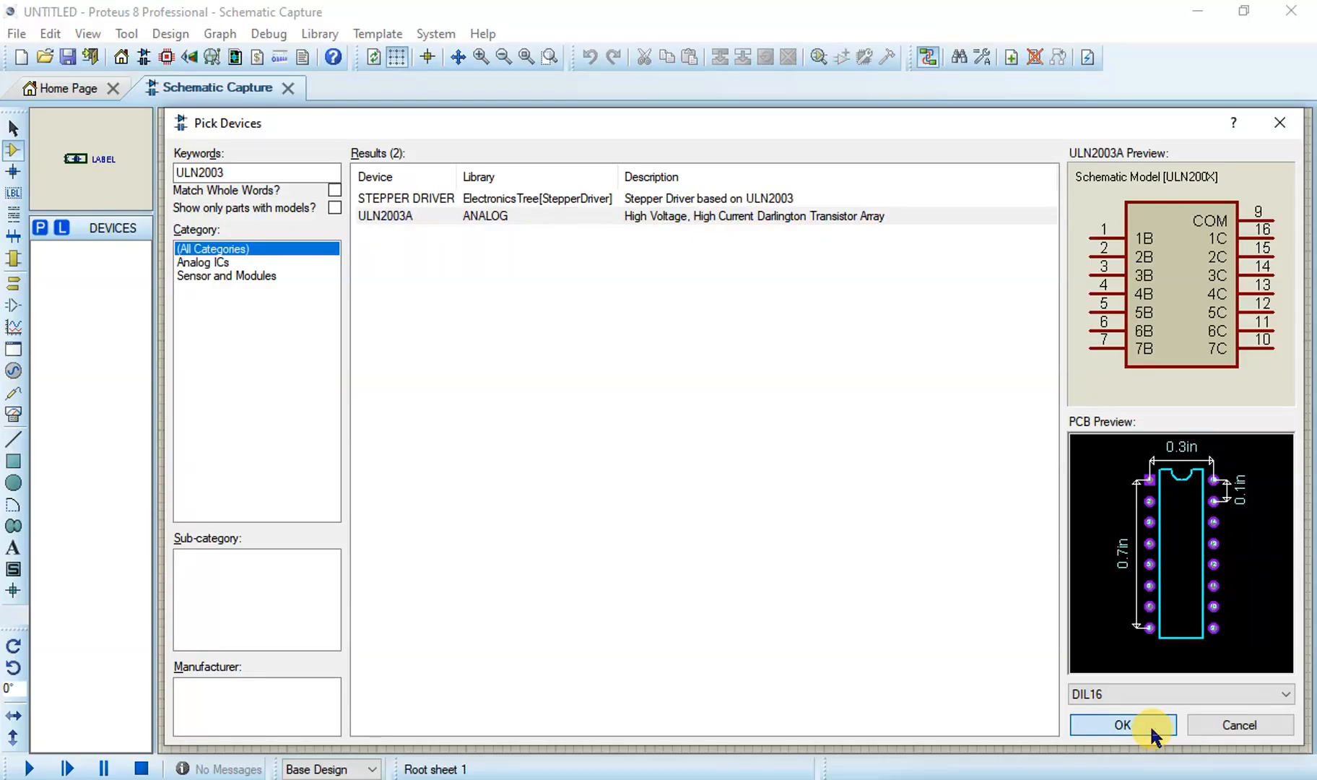
pyautogui.doubleClick(691, 217)
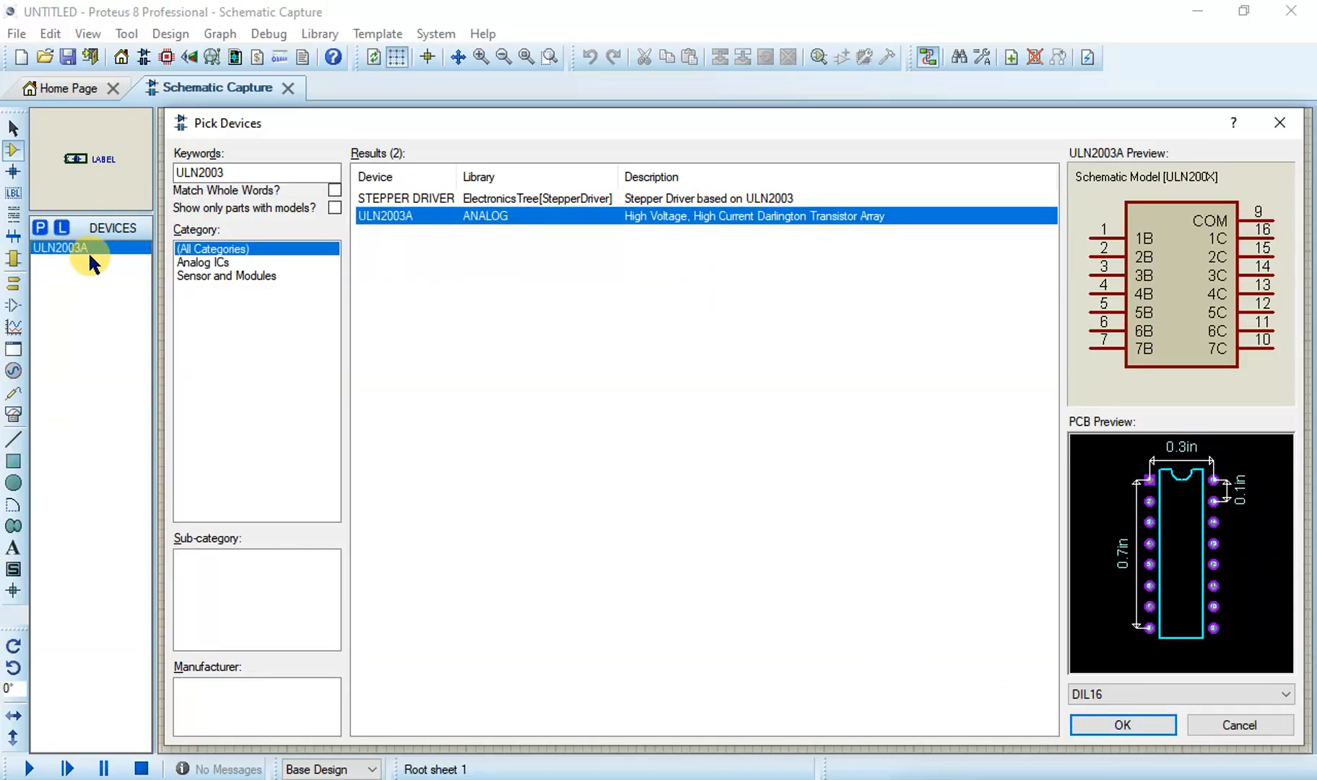
# Step: Search for RELAY and add the animated RELAY model from the RELAYS library to the device list without placing it
pyautogui.doubleClick(211, 172)
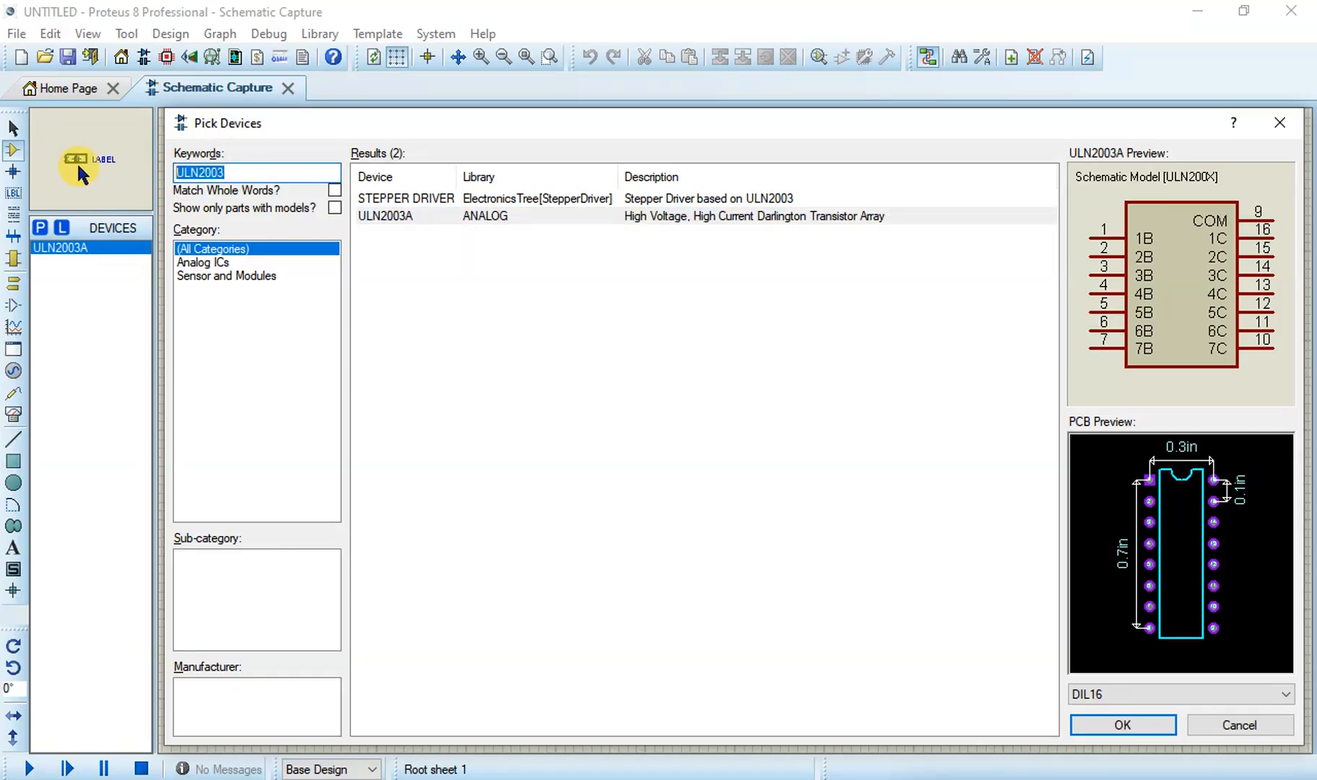
pyautogui.write('RELAY')
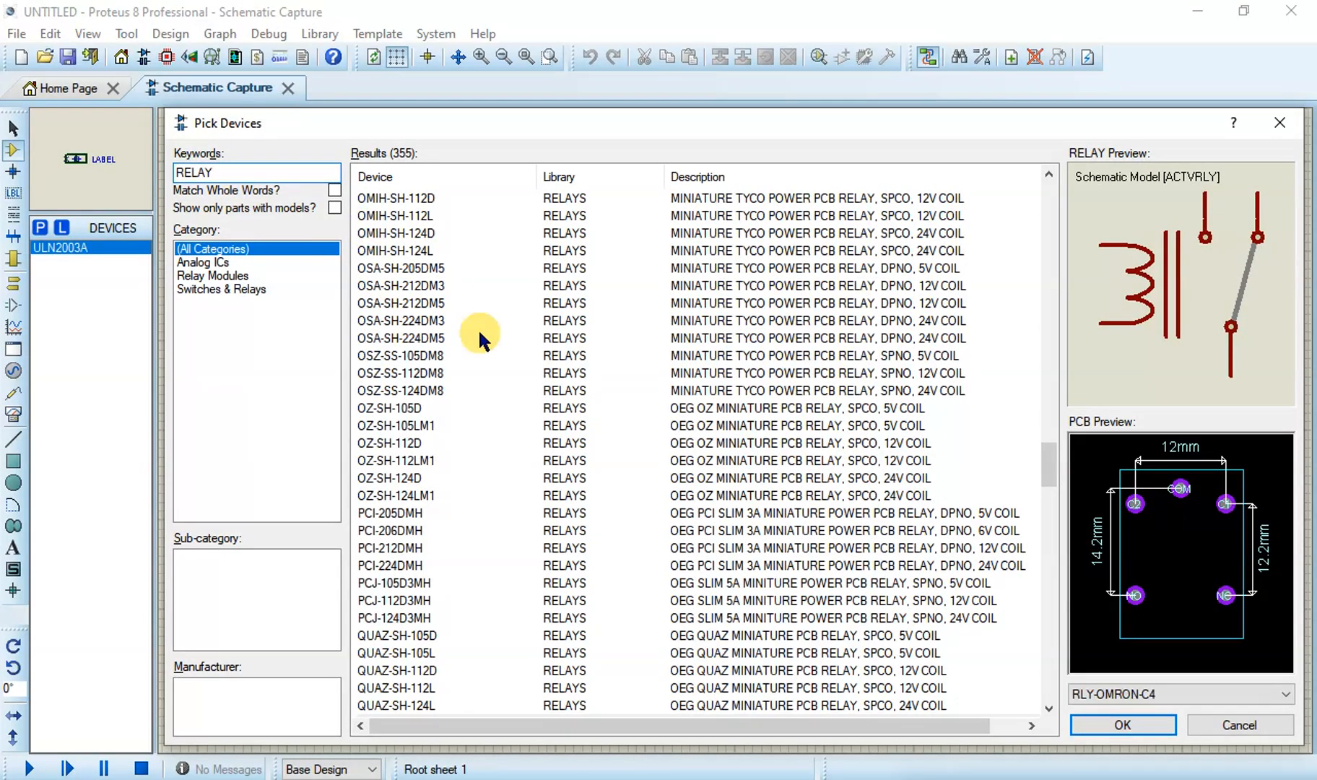
pyautogui.moveTo(1049, 452); pyautogui.dragTo(1072, 482)
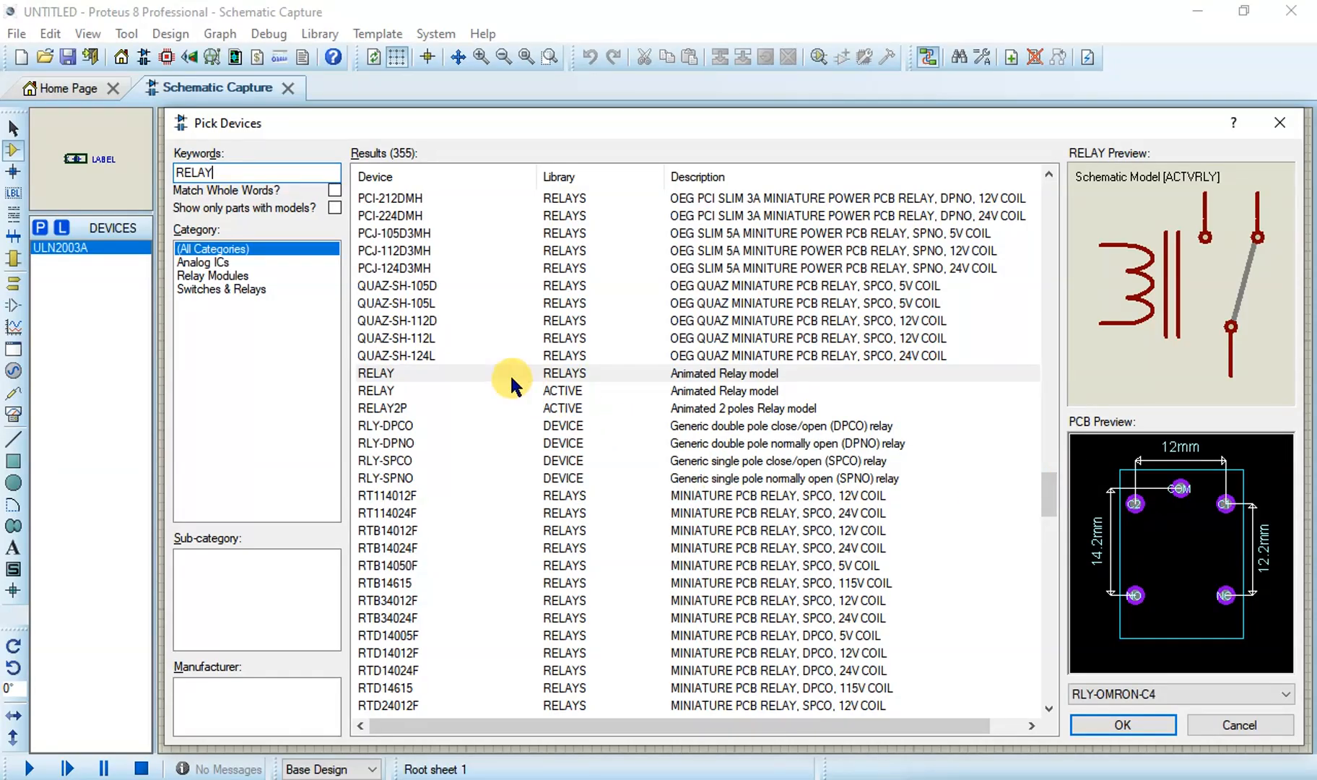
pyautogui.click(564, 375)
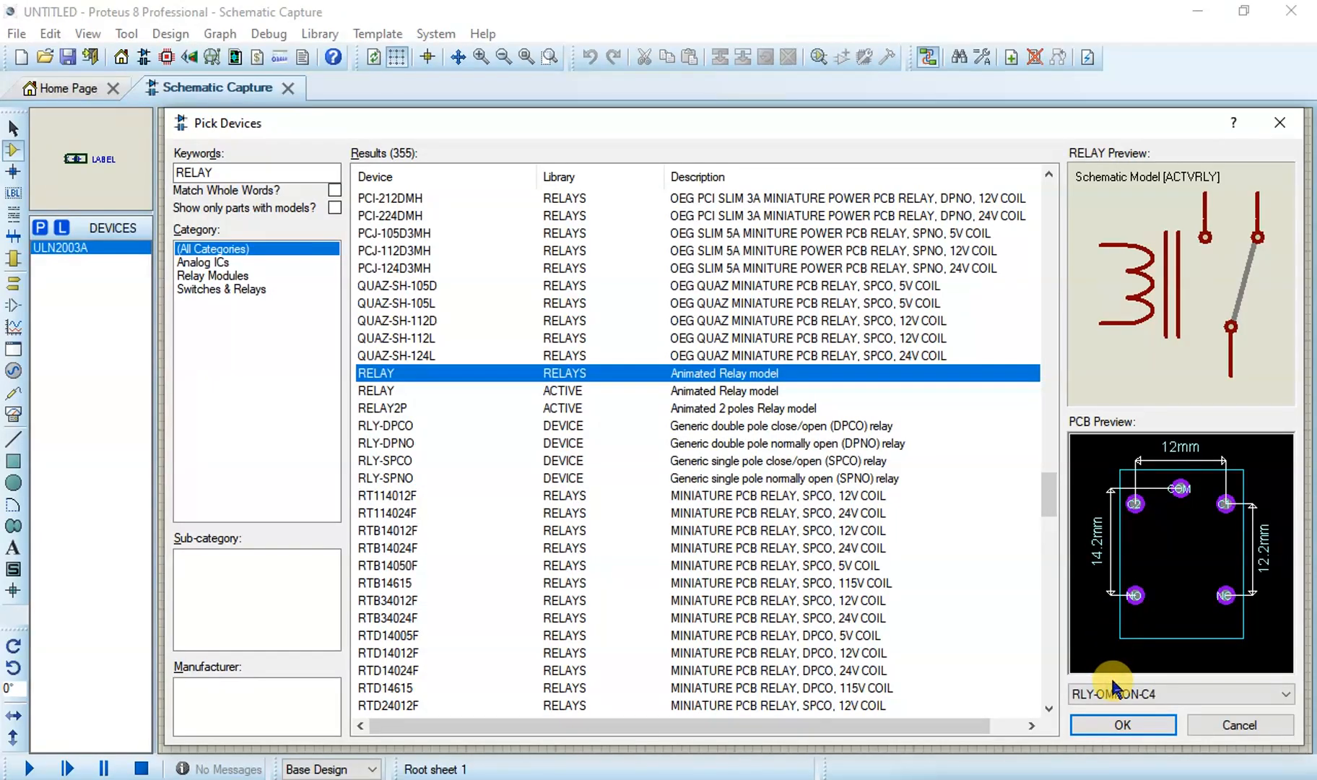
pyautogui.click(1121, 725)
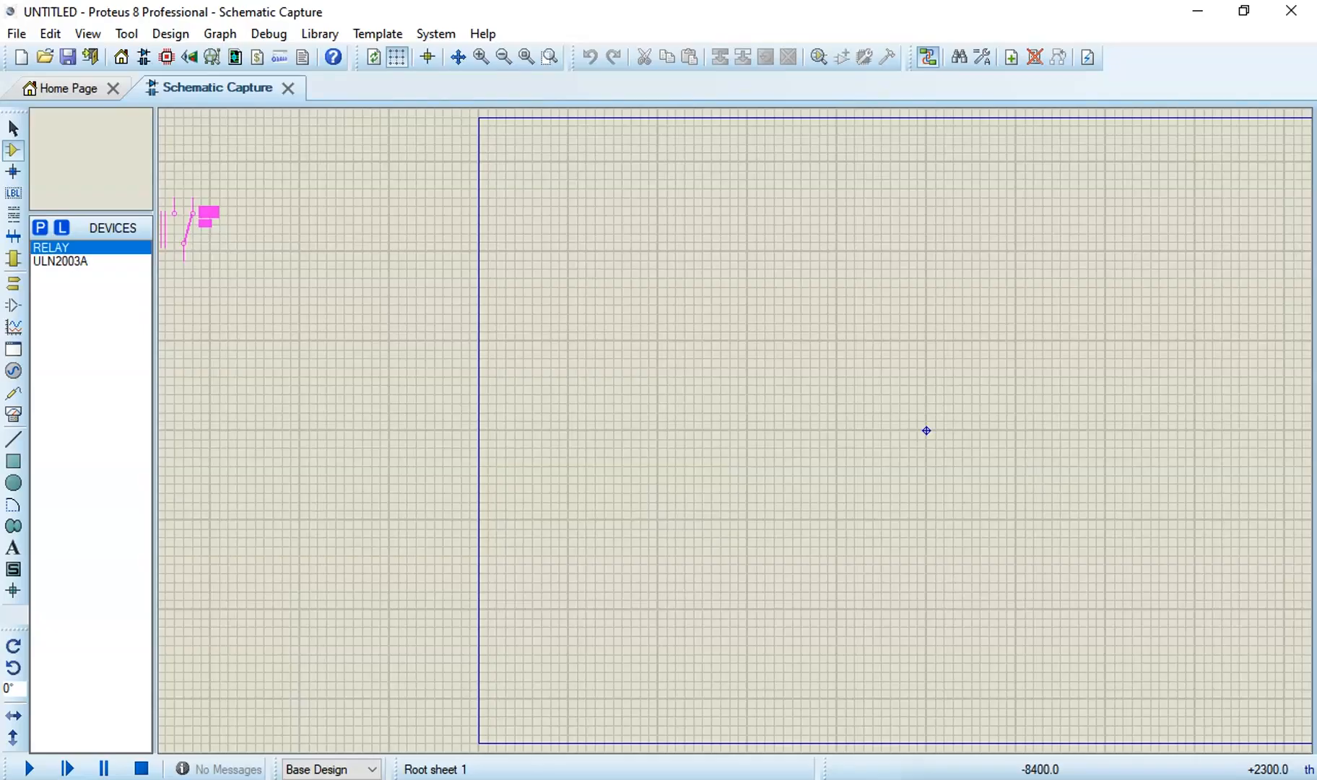
pyautogui.rightClick(358, 247)
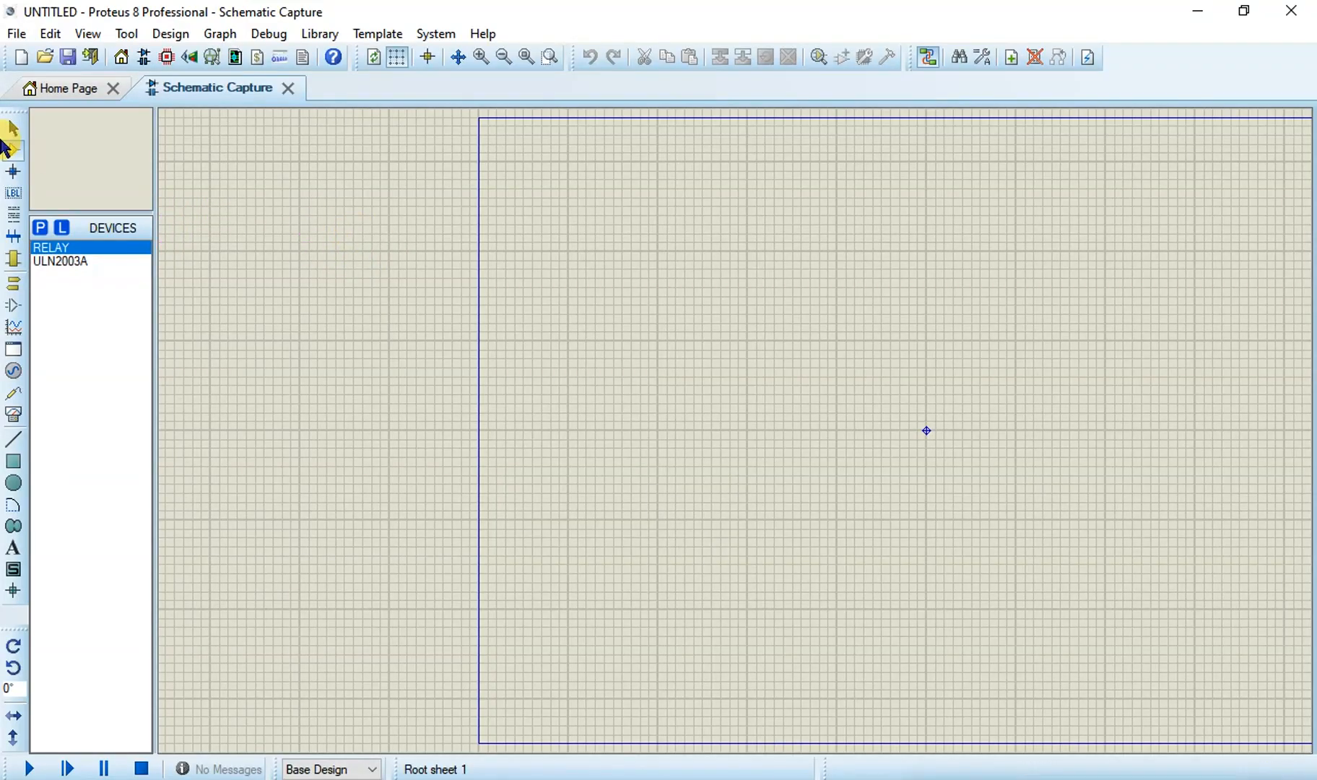
# Step: Search the device library for LED and add the animated LED-GREEN model to the device list
pyautogui.click(44, 231)
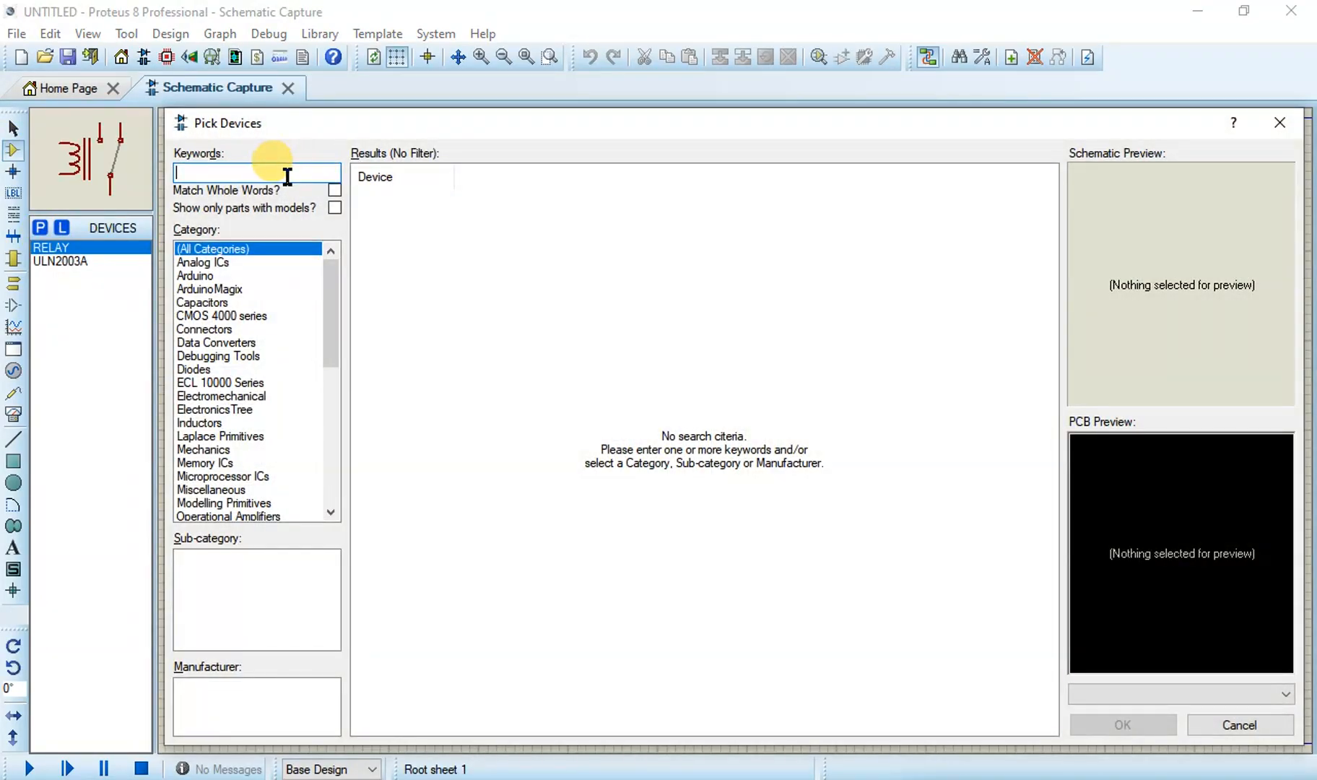
pyautogui.click(288, 176)
pyautogui.write('LED')
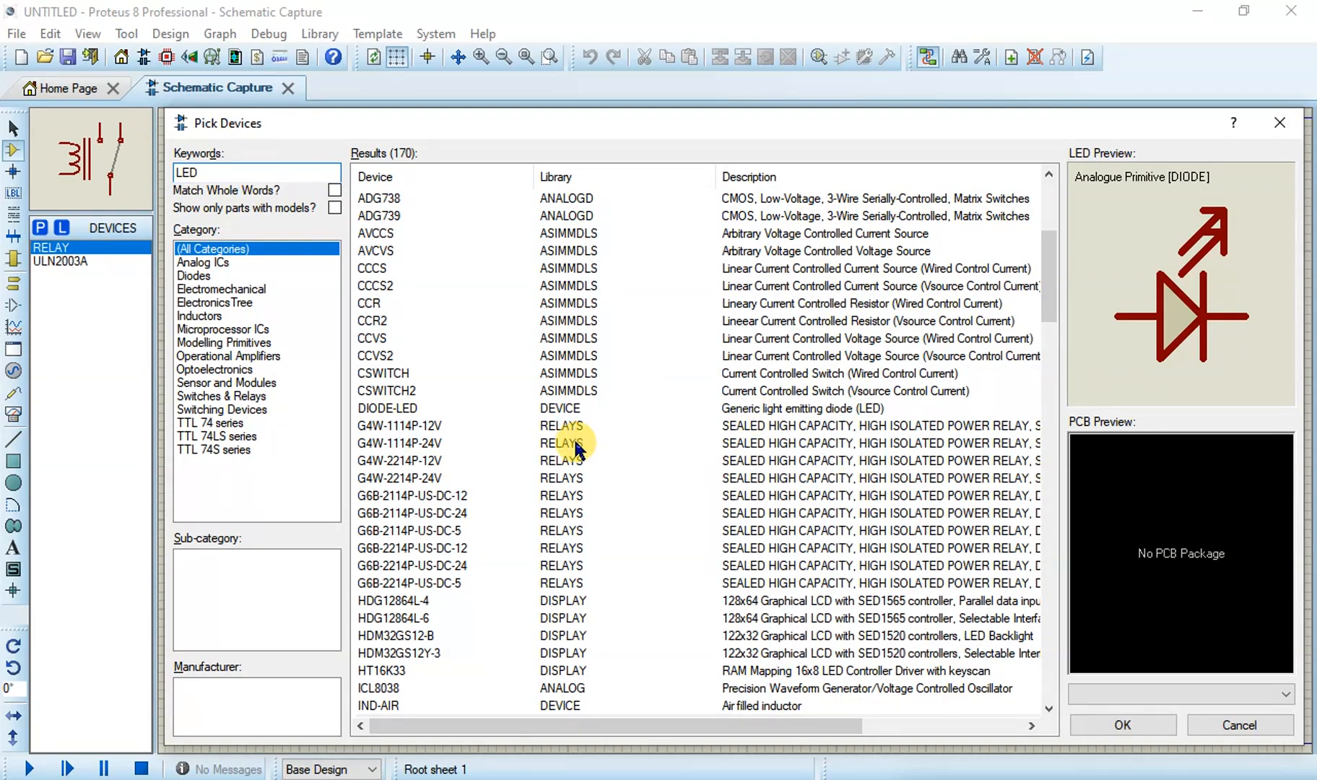
pyautogui.moveTo(1053, 316); pyautogui.dragTo(1054, 350)
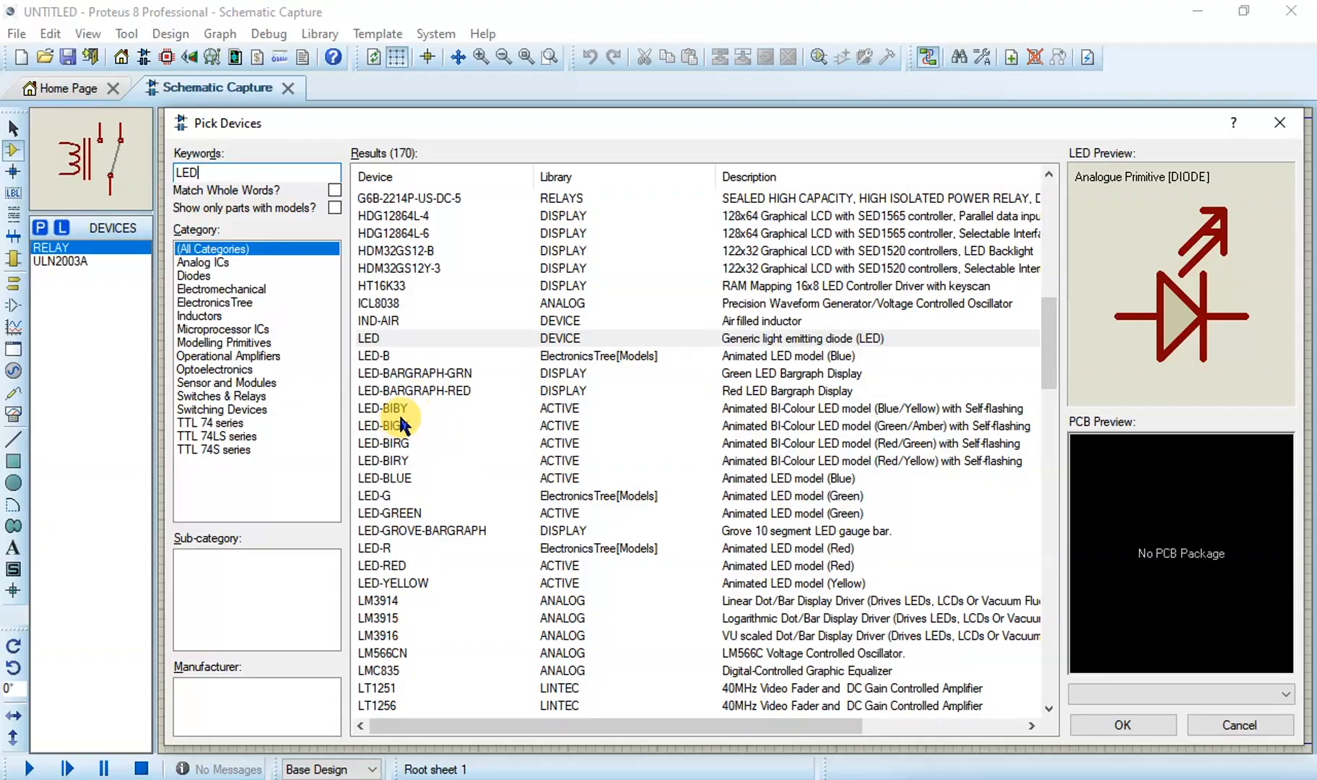
pyautogui.click(397, 513)
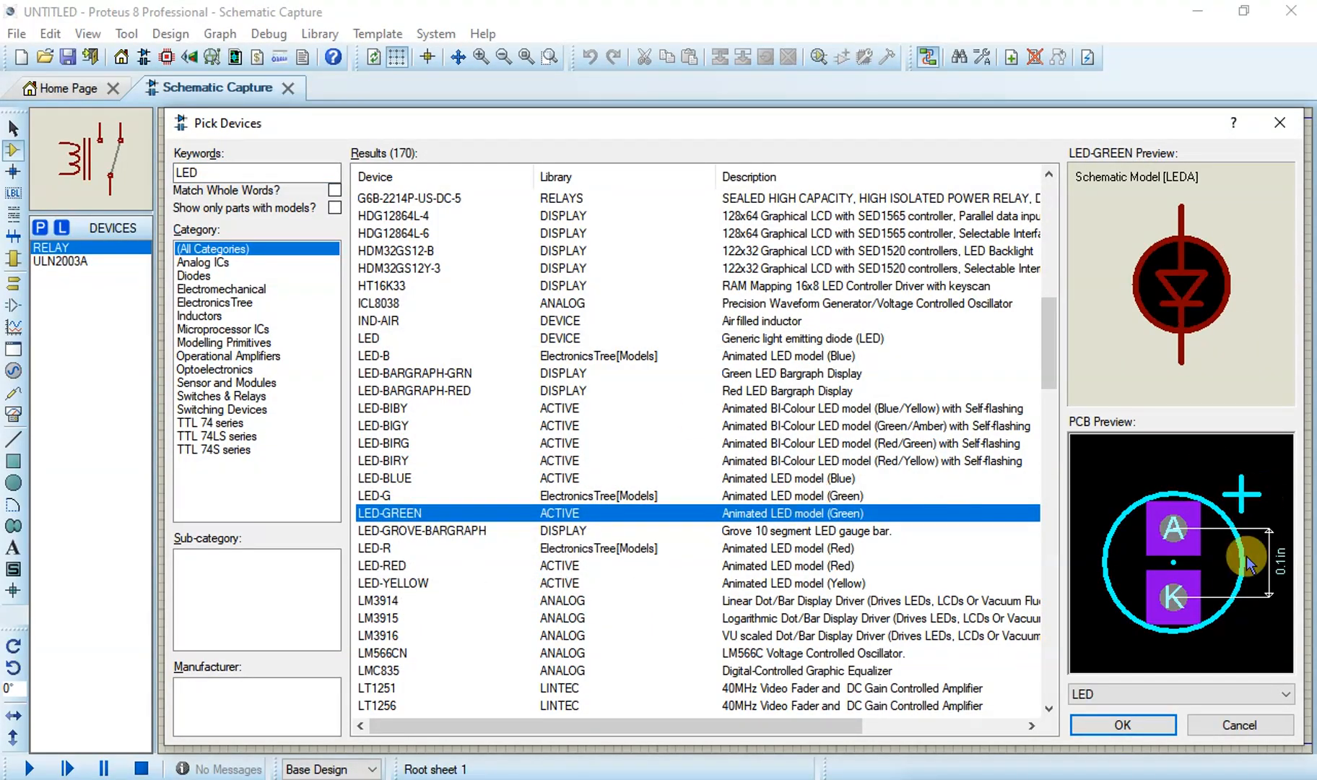
pyautogui.doubleClick(834, 514)
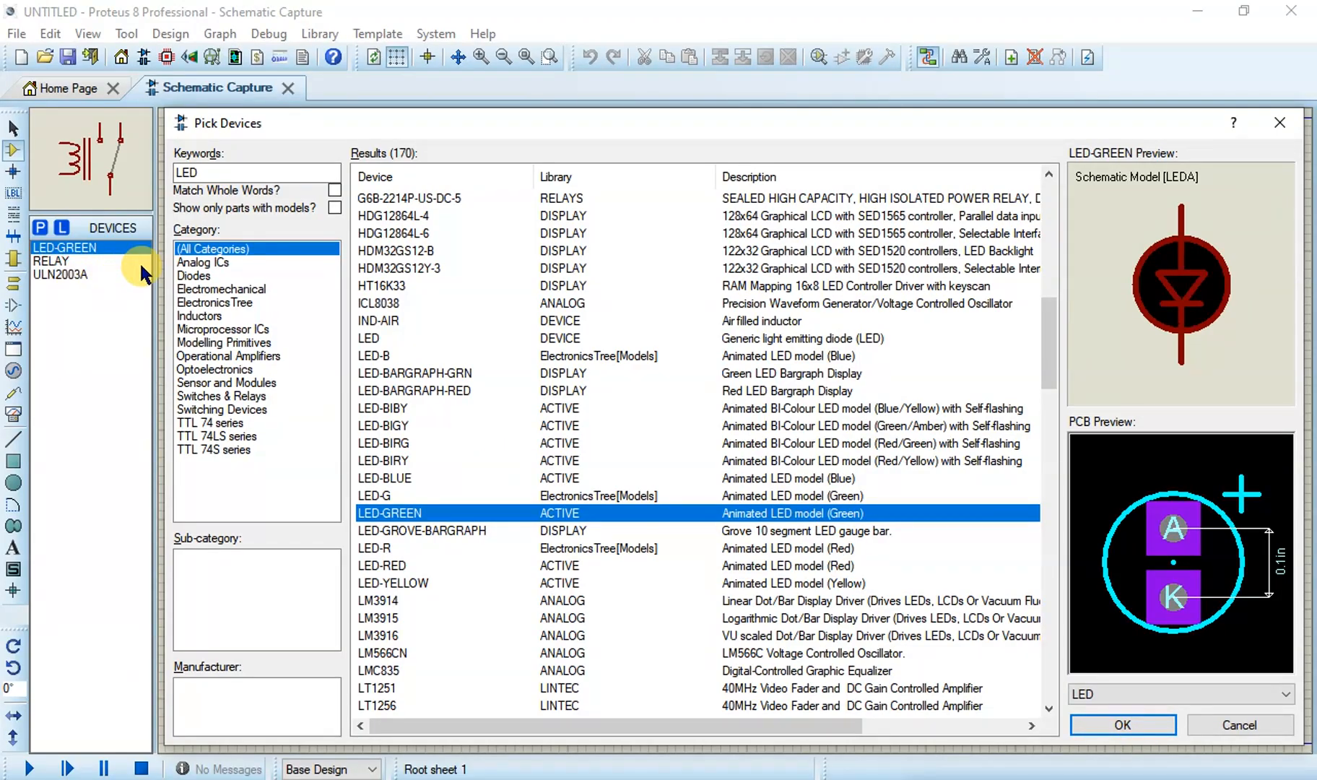
# Step: Search the device library for RESISTOR 1K and add the 10WATT1K resistor to the device list
pyautogui.click(198, 174)
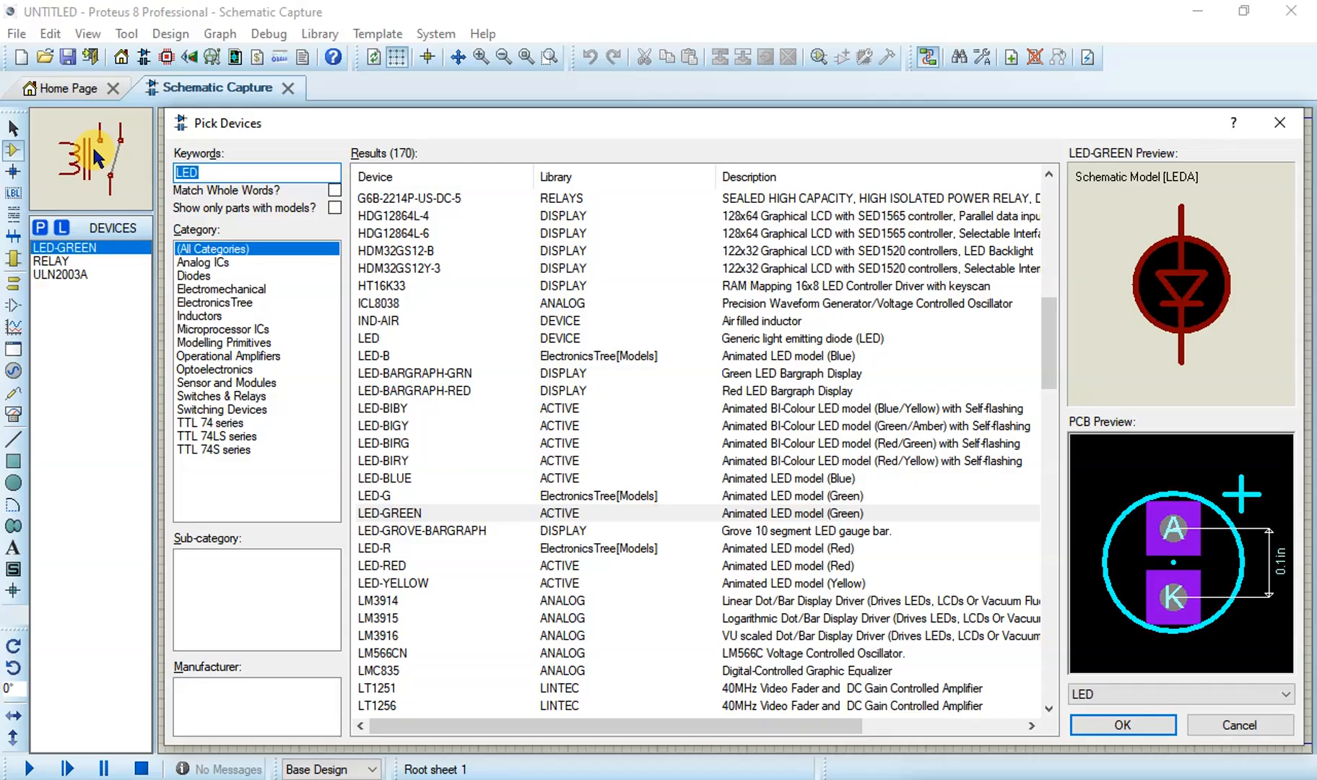
pyautogui.write('1')
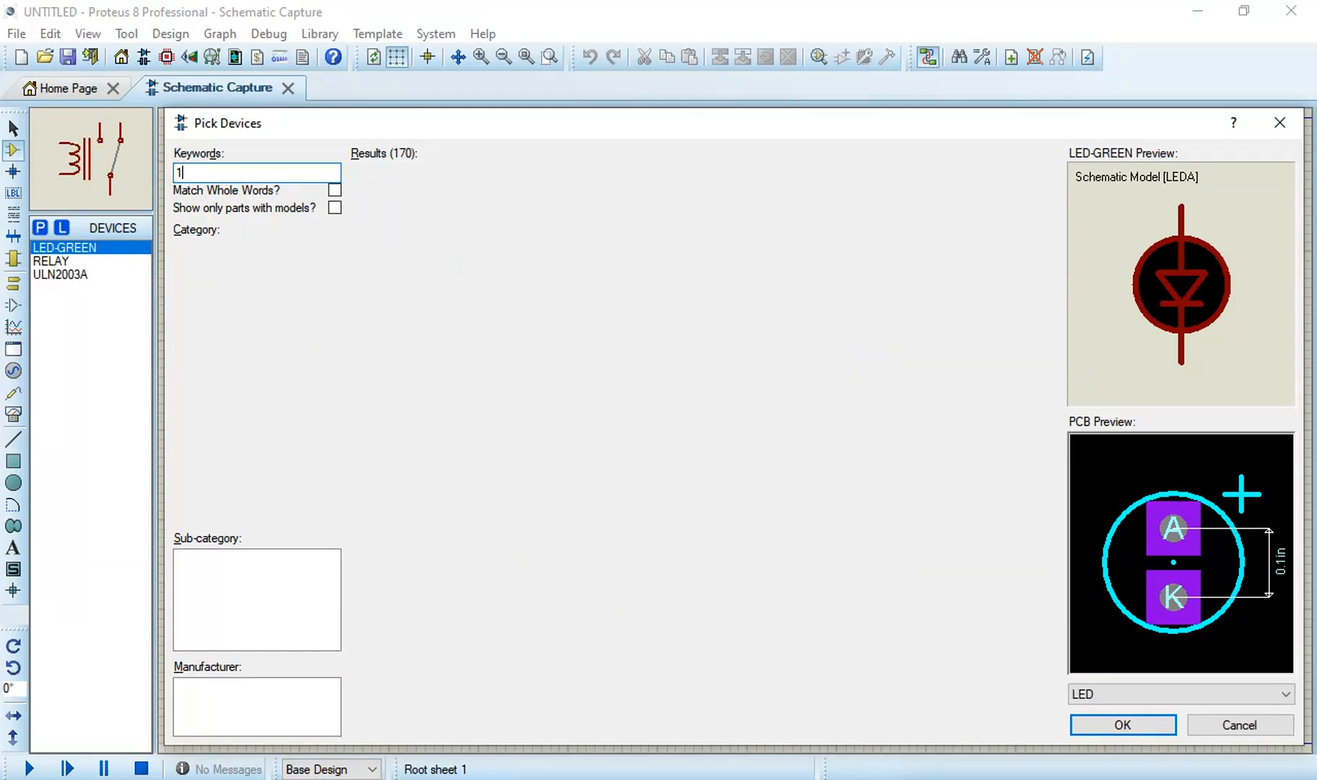
pyautogui.press('BackSpace')
pyautogui.write('RESIS')
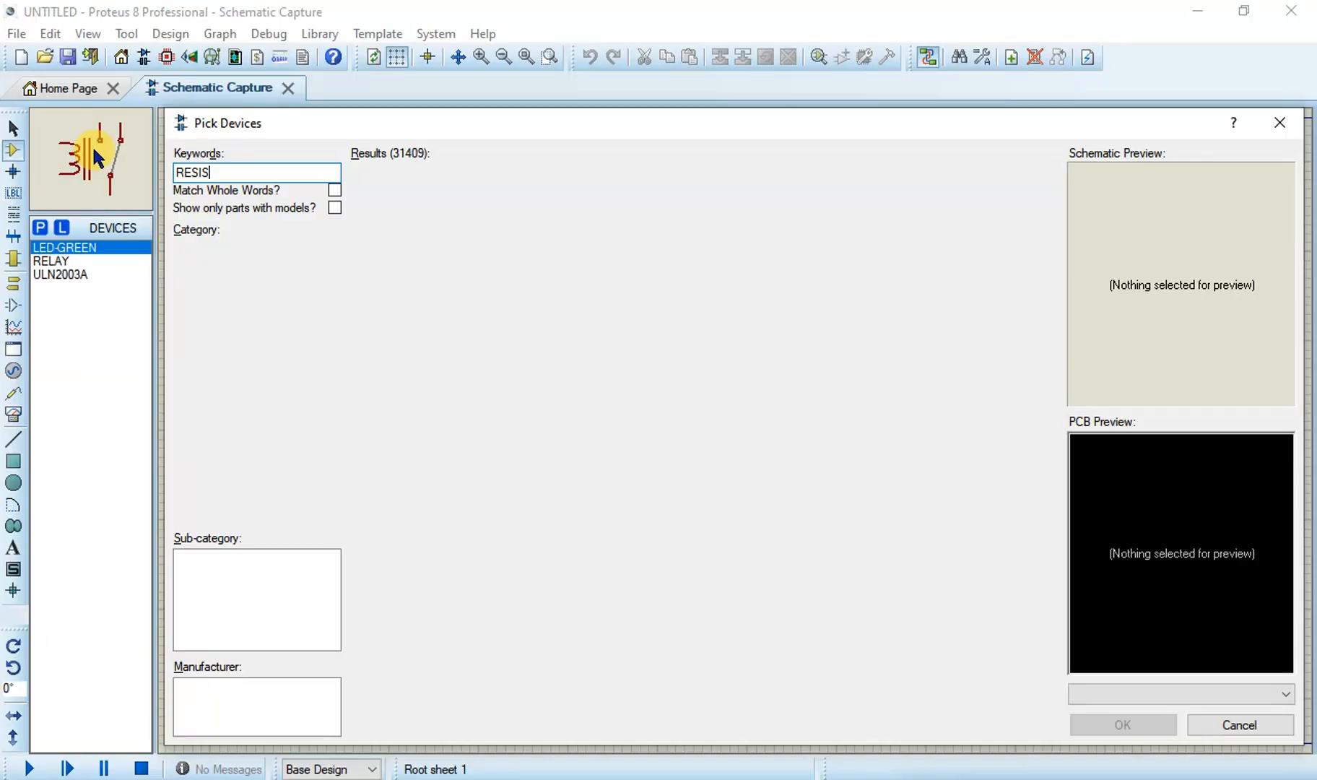
pyautogui.write('TOR')
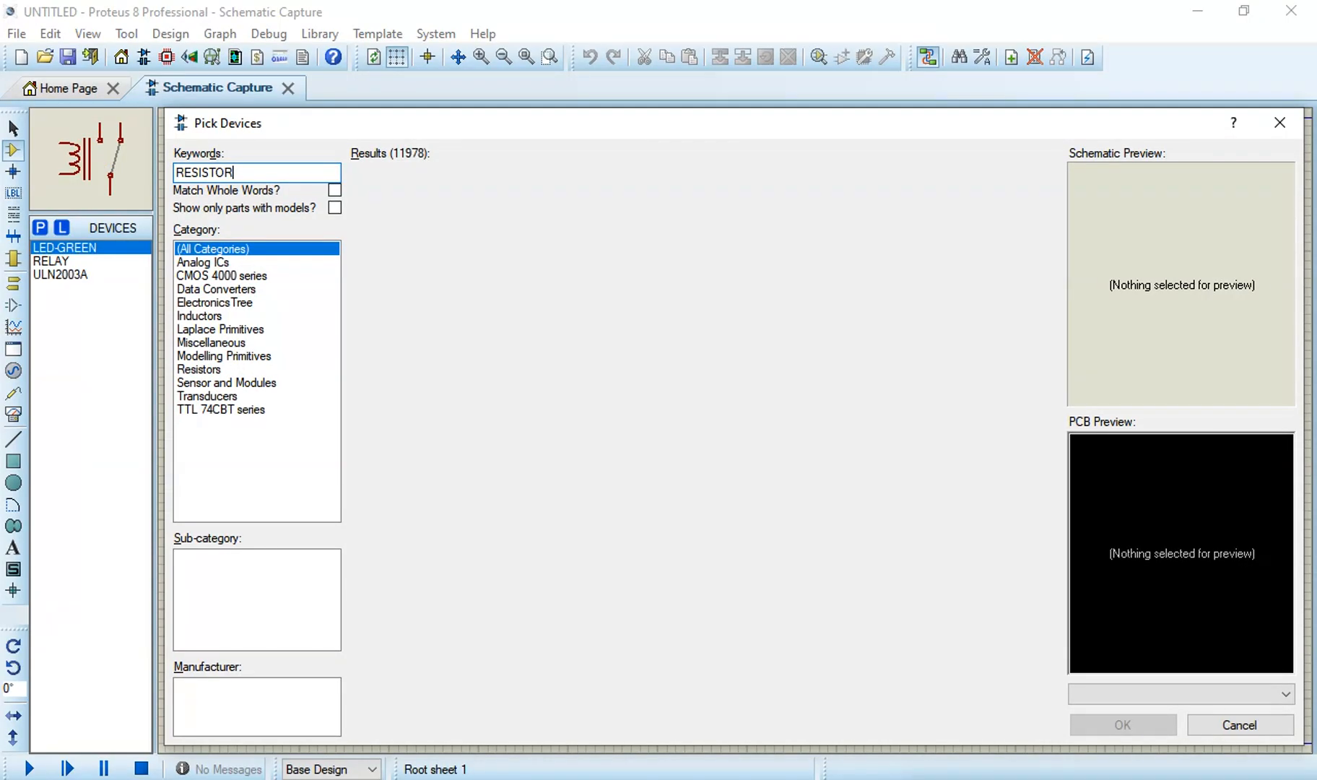
pyautogui.write(' 1K')
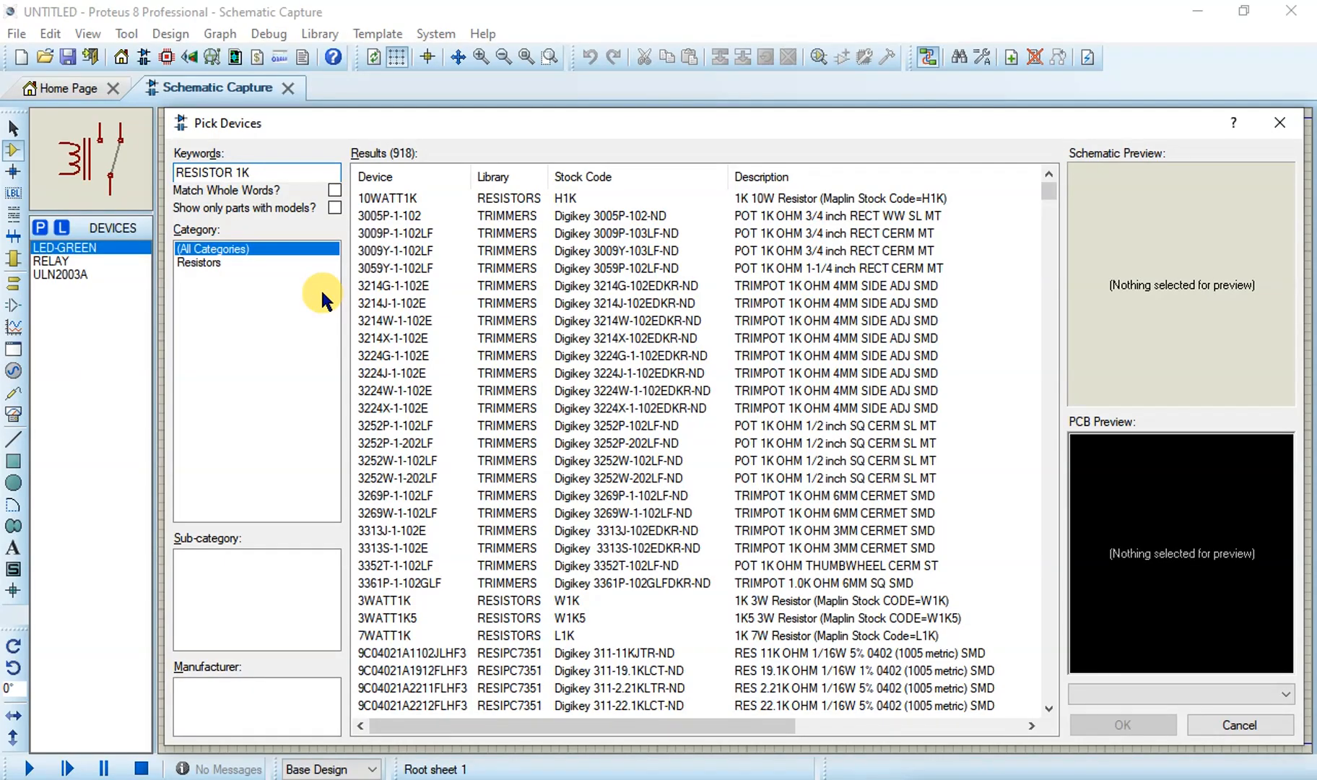
pyautogui.click(495, 202)
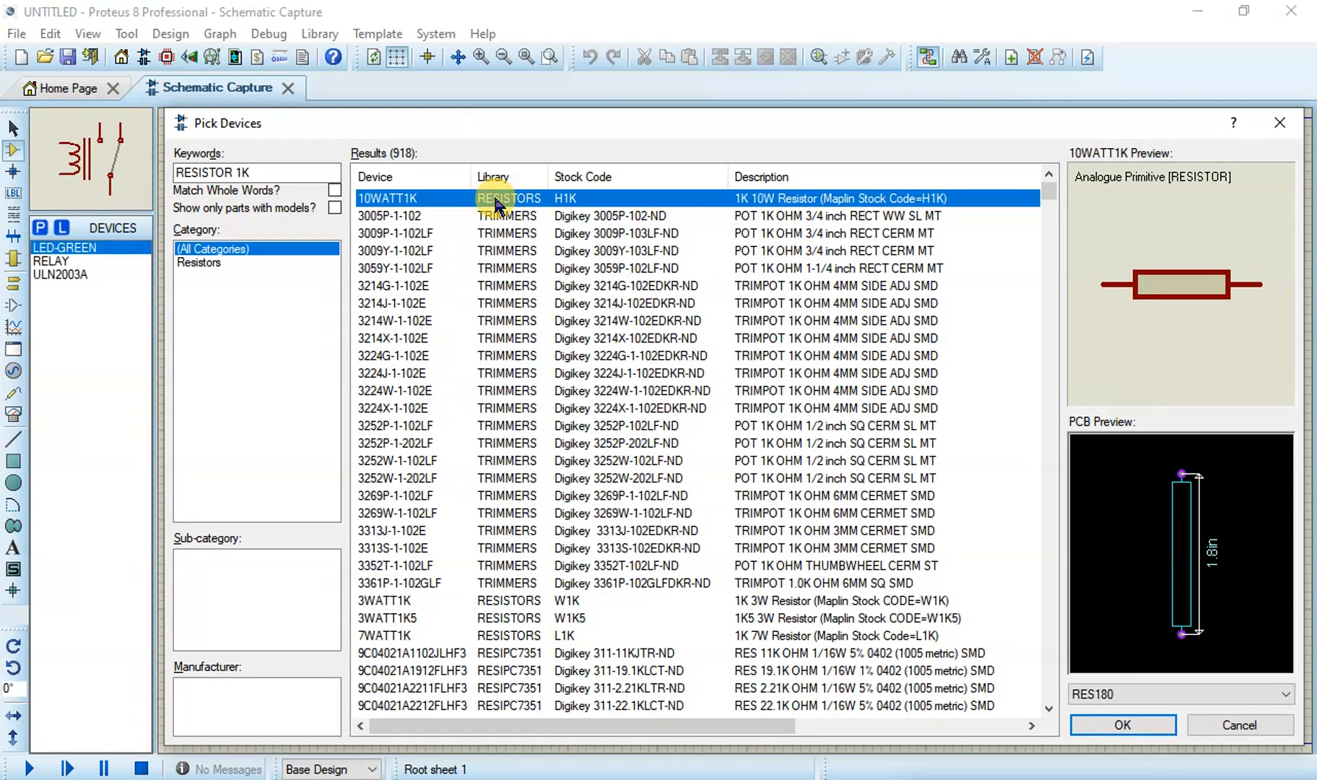
pyautogui.doubleClick(505, 201)
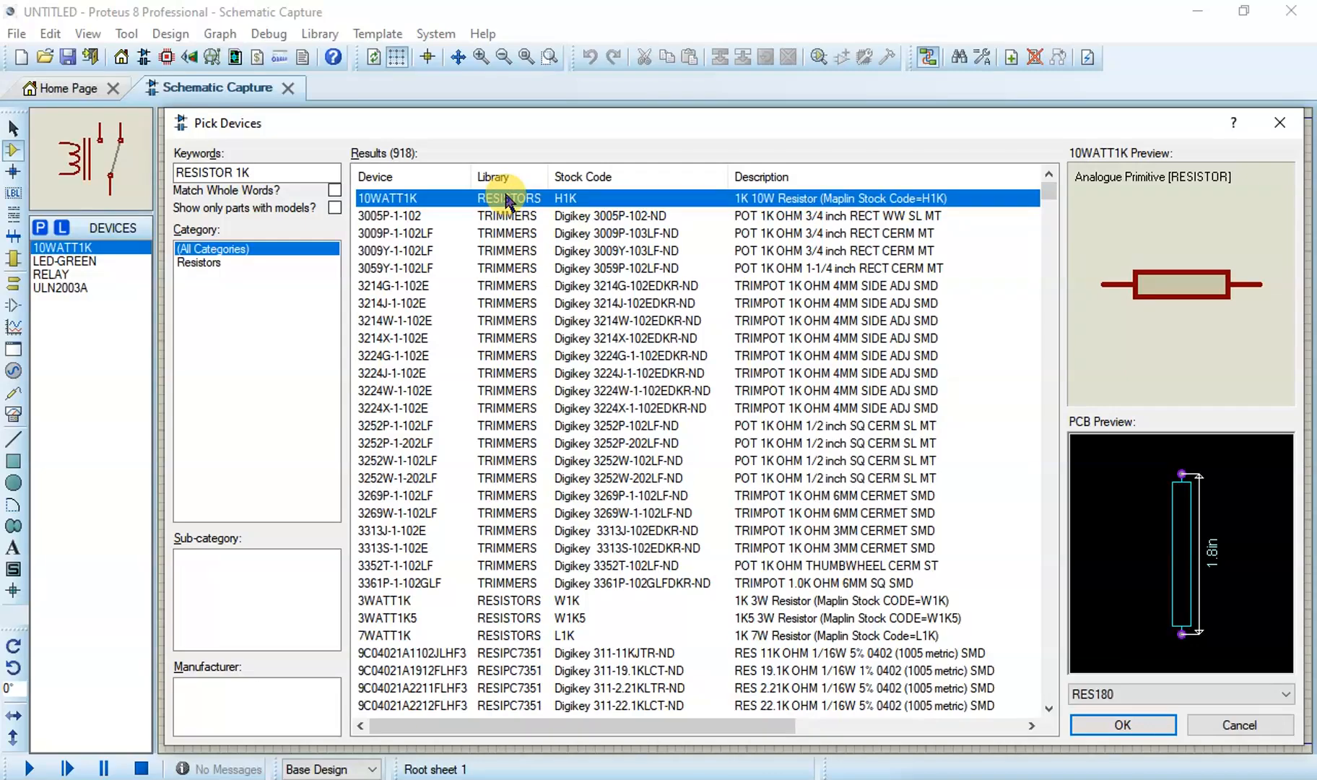
# Step: Search for BATTERY and add the multi-cell BATTERY from the DEVICE library to the device list
pyautogui.click(276, 170)
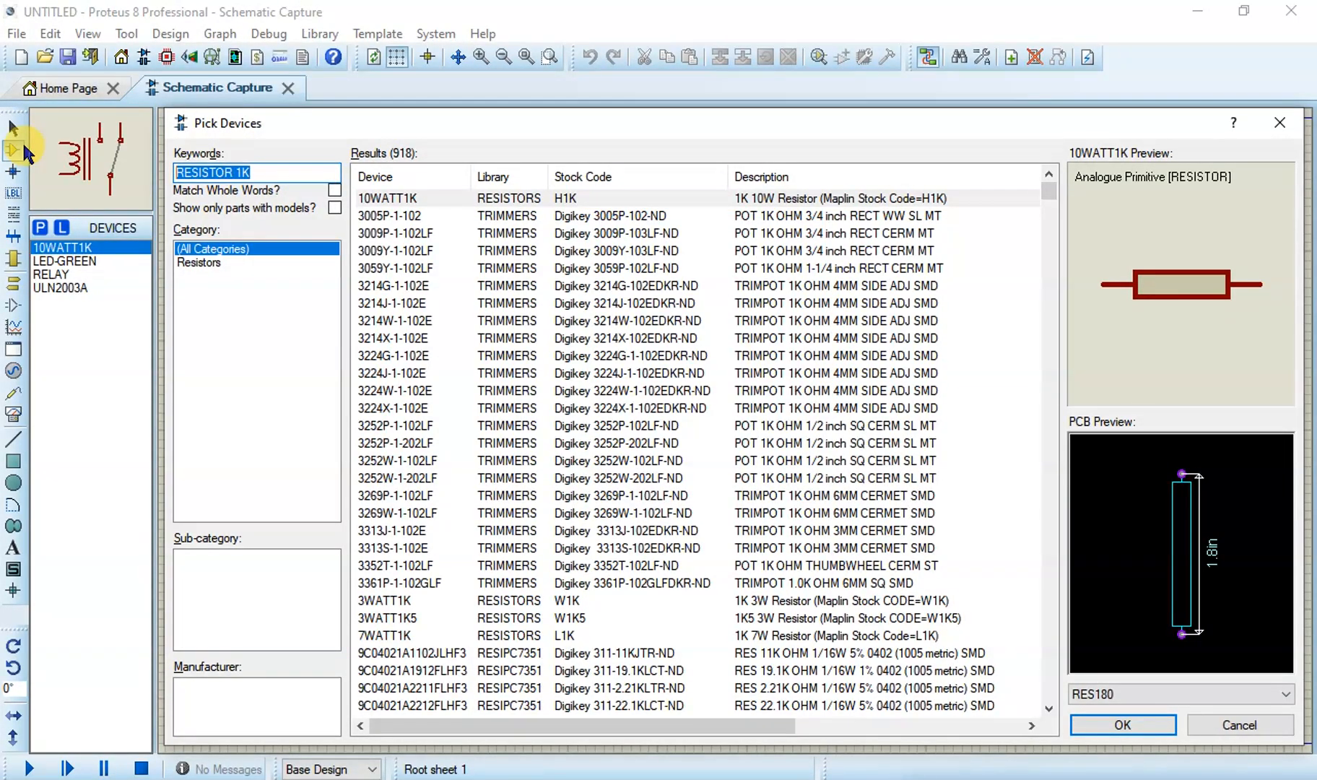
pyautogui.write('BATTERY')
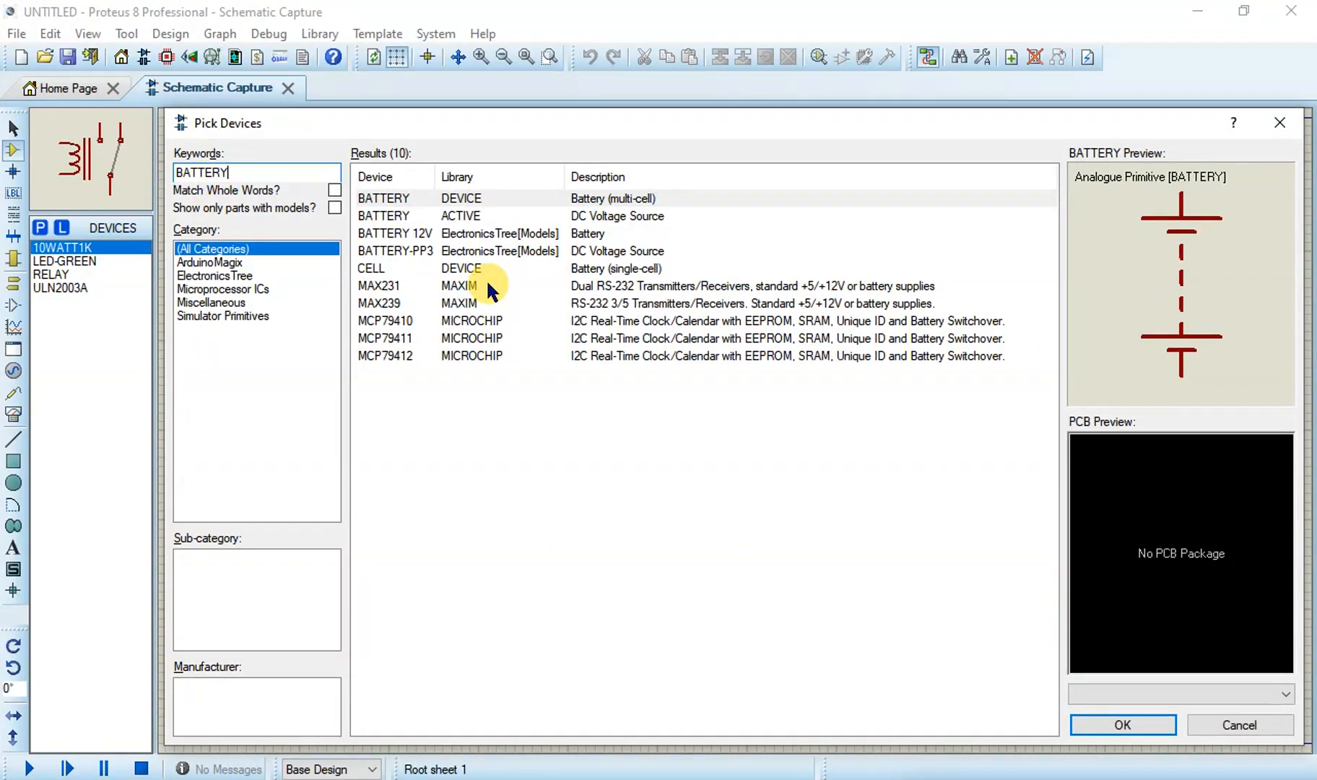
pyautogui.click(439, 197)
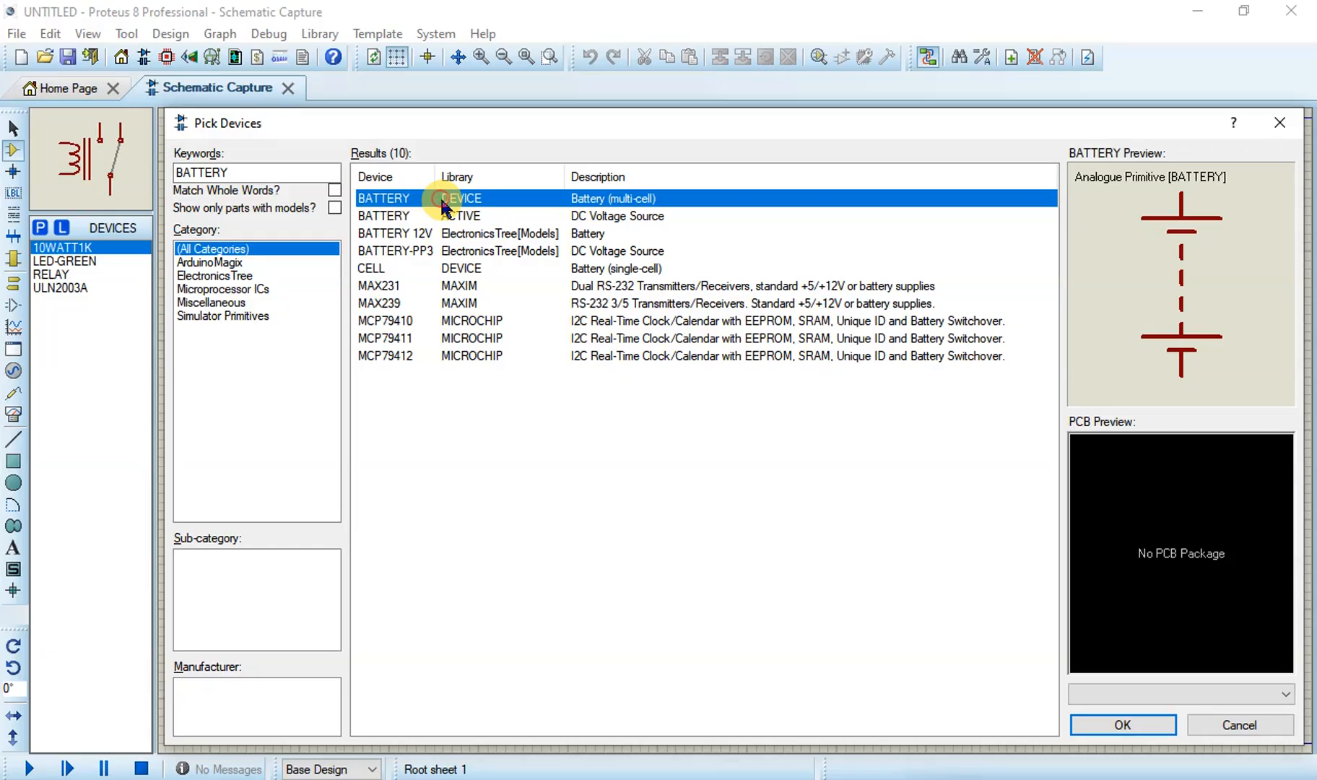
pyautogui.doubleClick(439, 196)
# Step: Search the device library for PITCH HEADER BLOCK and add the SIL-100-02 and SIL-100-03 headers to the device list
pyautogui.doubleClick(237, 174)
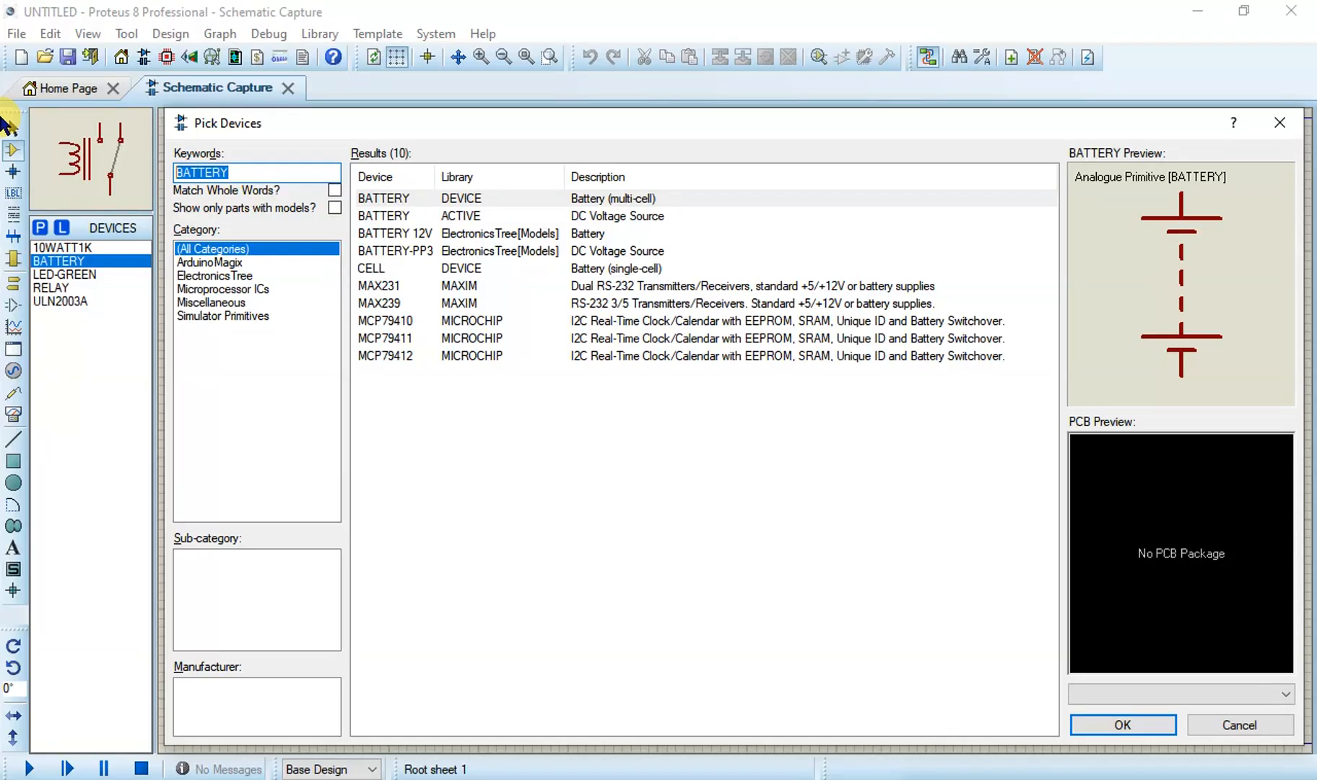
pyautogui.write('PITCH HEADER BLOCK')
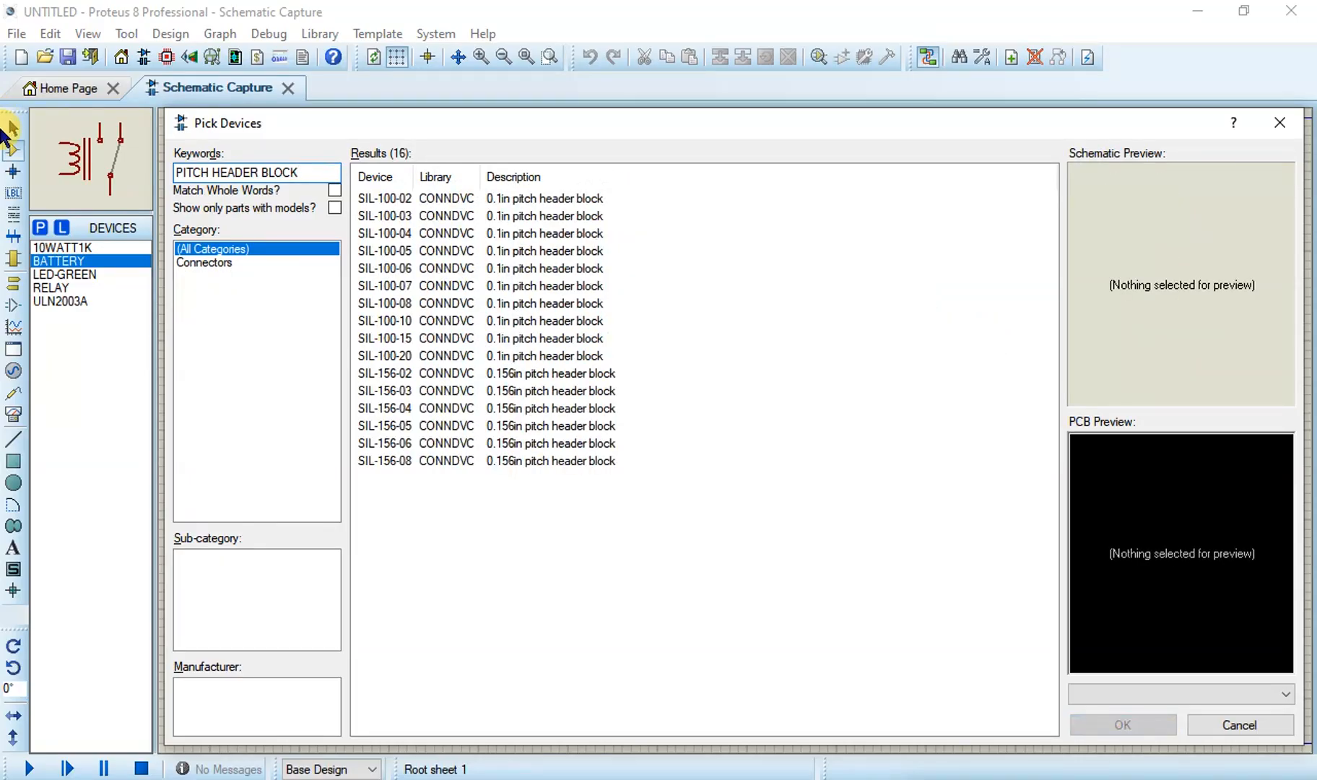
pyautogui.click(448, 201)
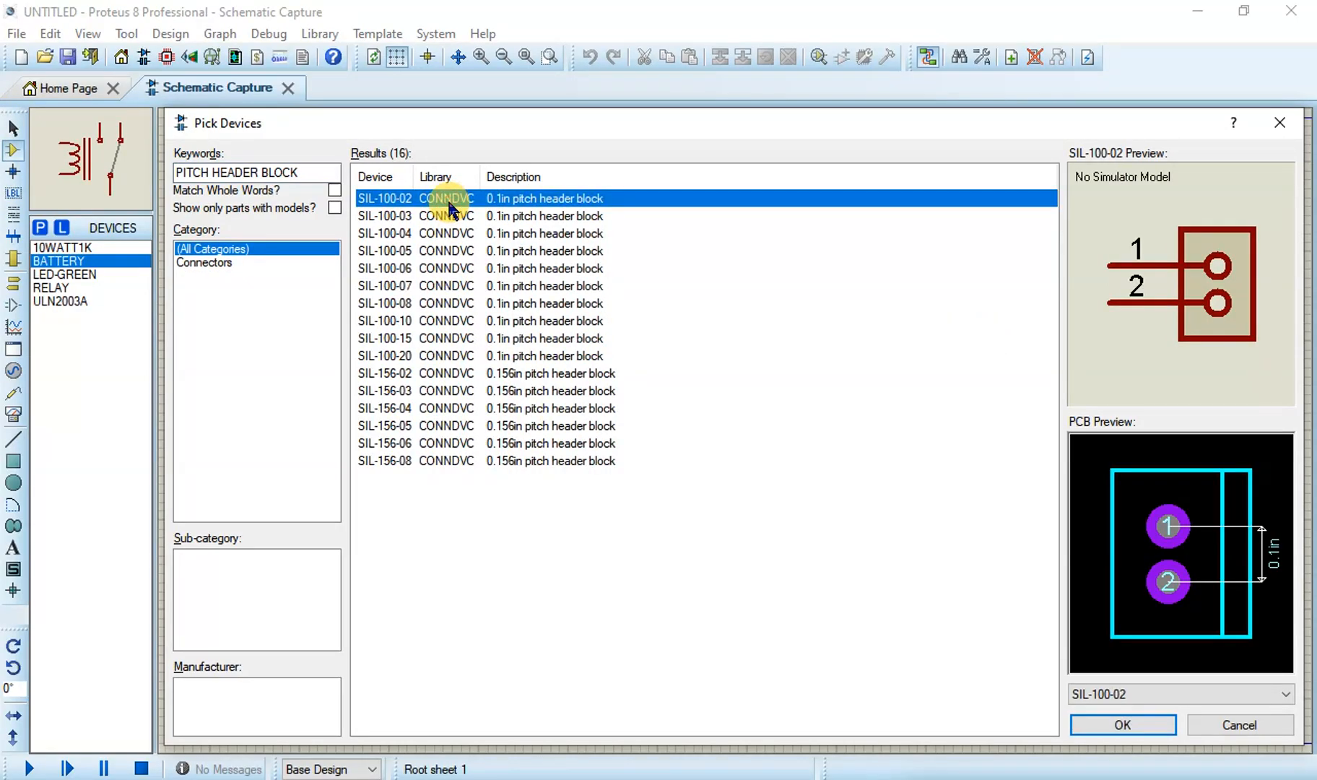
pyautogui.doubleClick(448, 205)
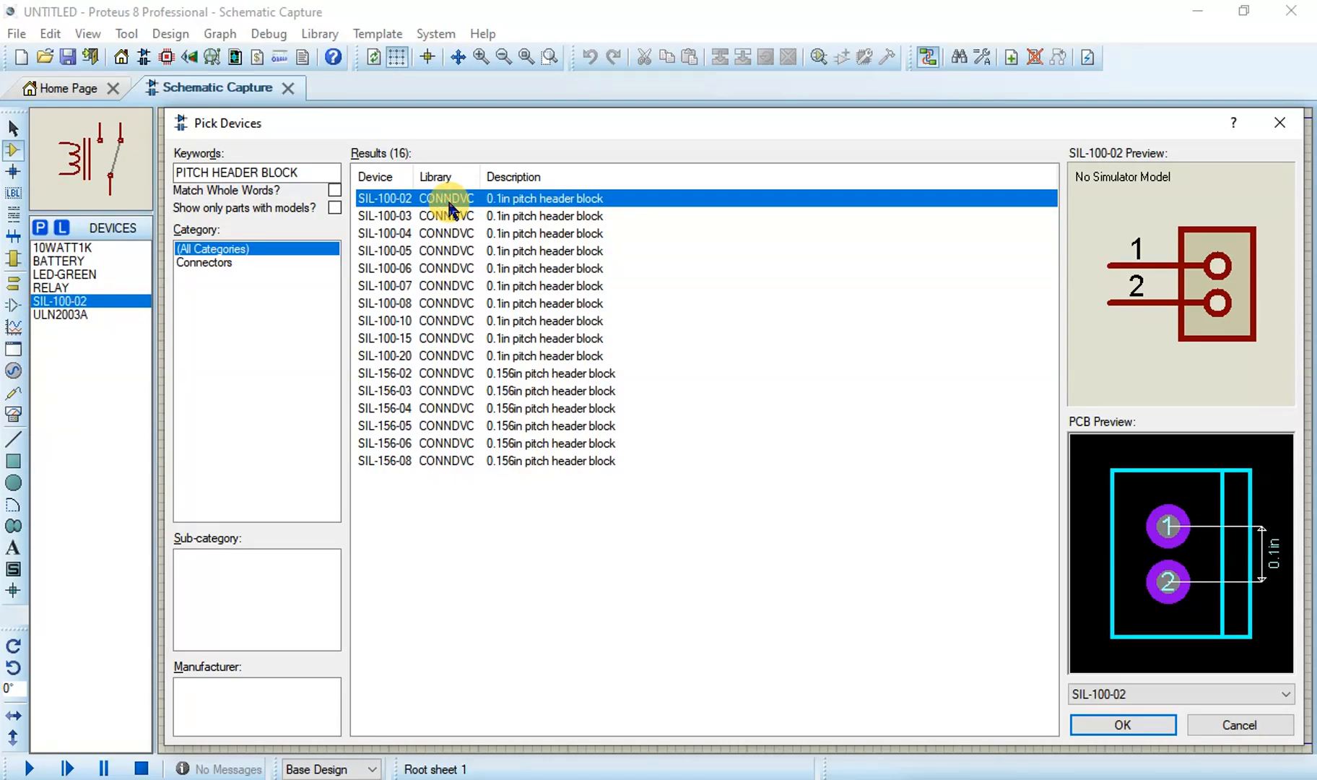
pyautogui.click(450, 217)
pyautogui.doubleClick(450, 217)
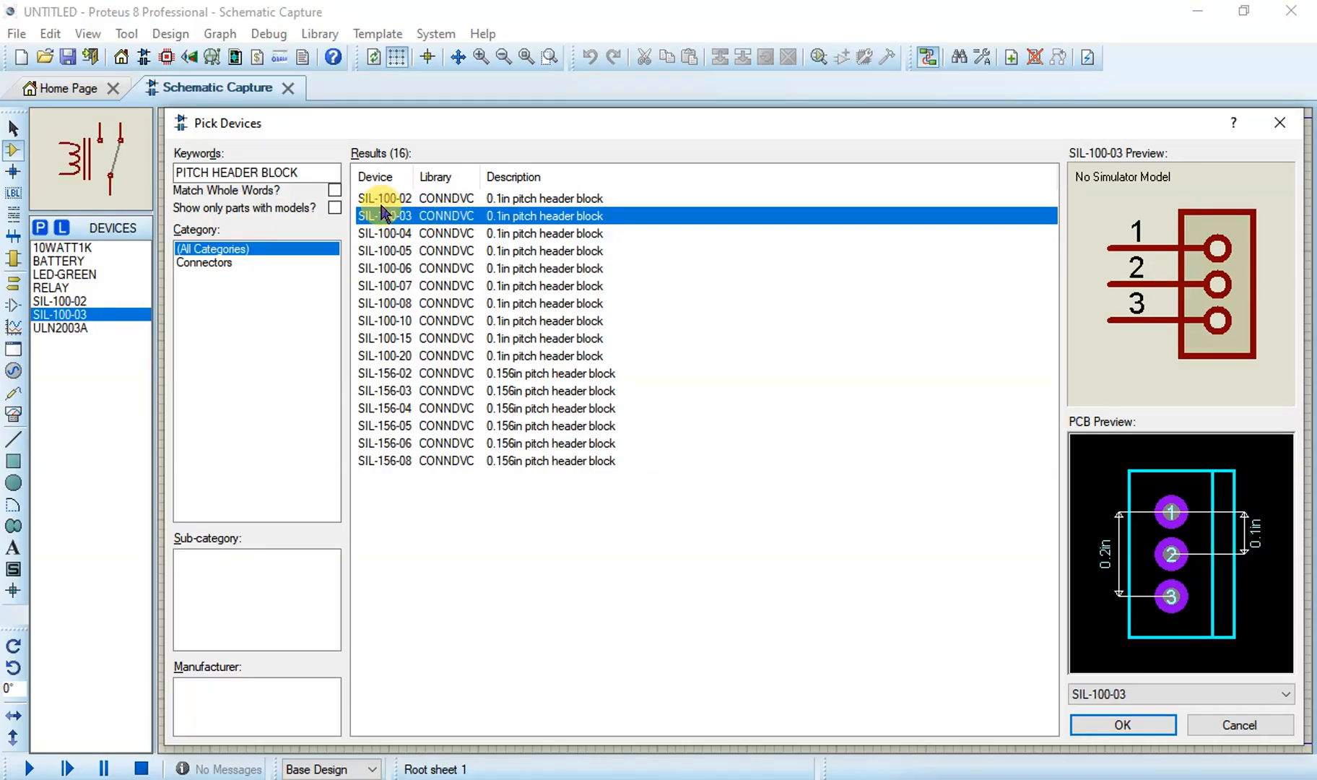
# Step: Search the device library for LOGIC, add LOGICTOGGLE from the ACTIVE library to the device list, and close the device picker
pyautogui.moveTo(317, 171); pyautogui.dragTo(118, 163)
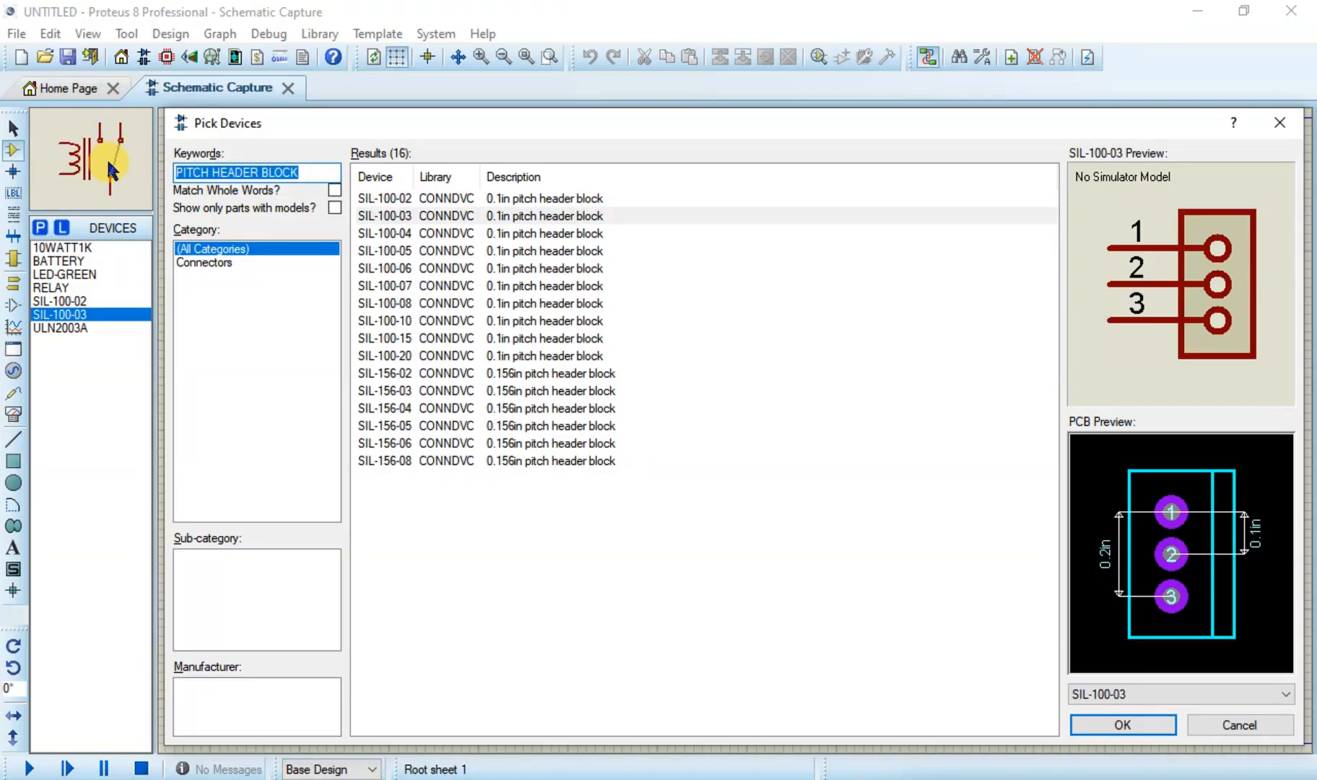
pyautogui.write('LOGIC')
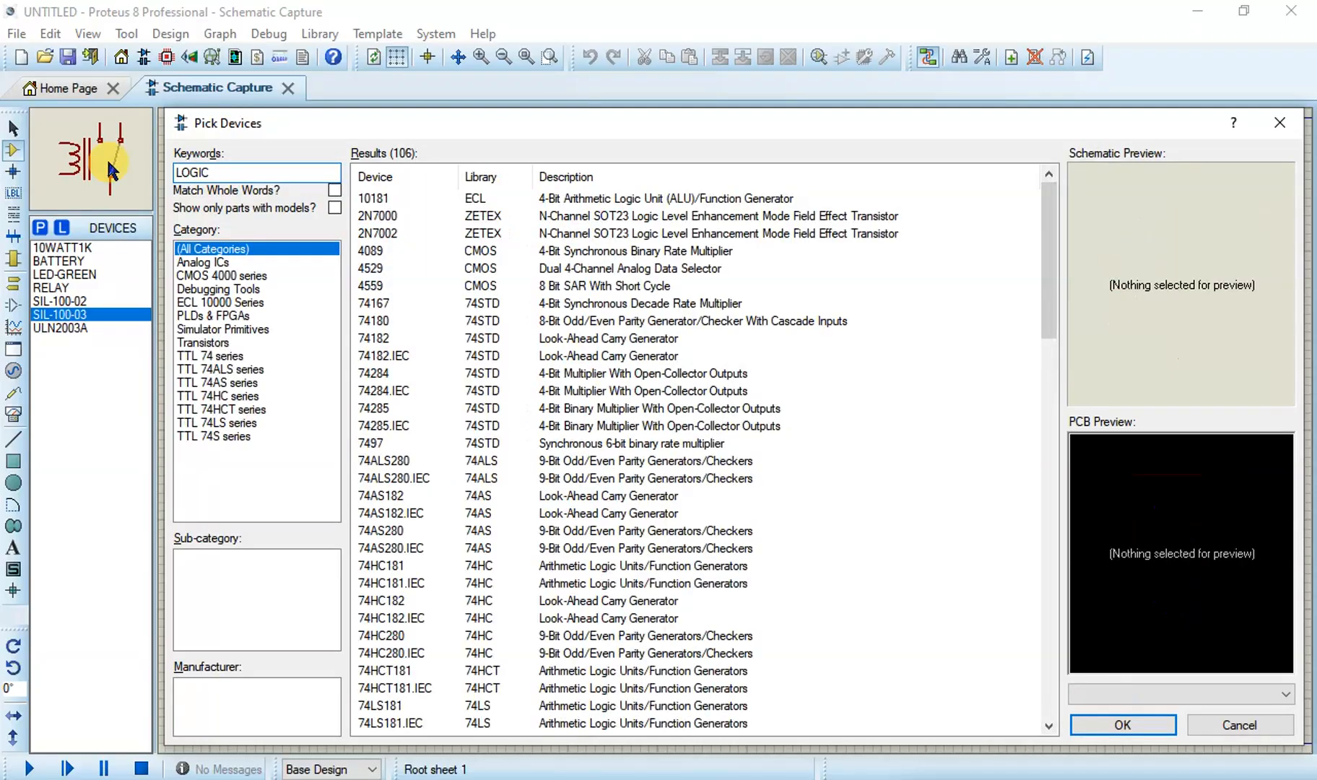
pyautogui.click(439, 460)
pyautogui.press('l')
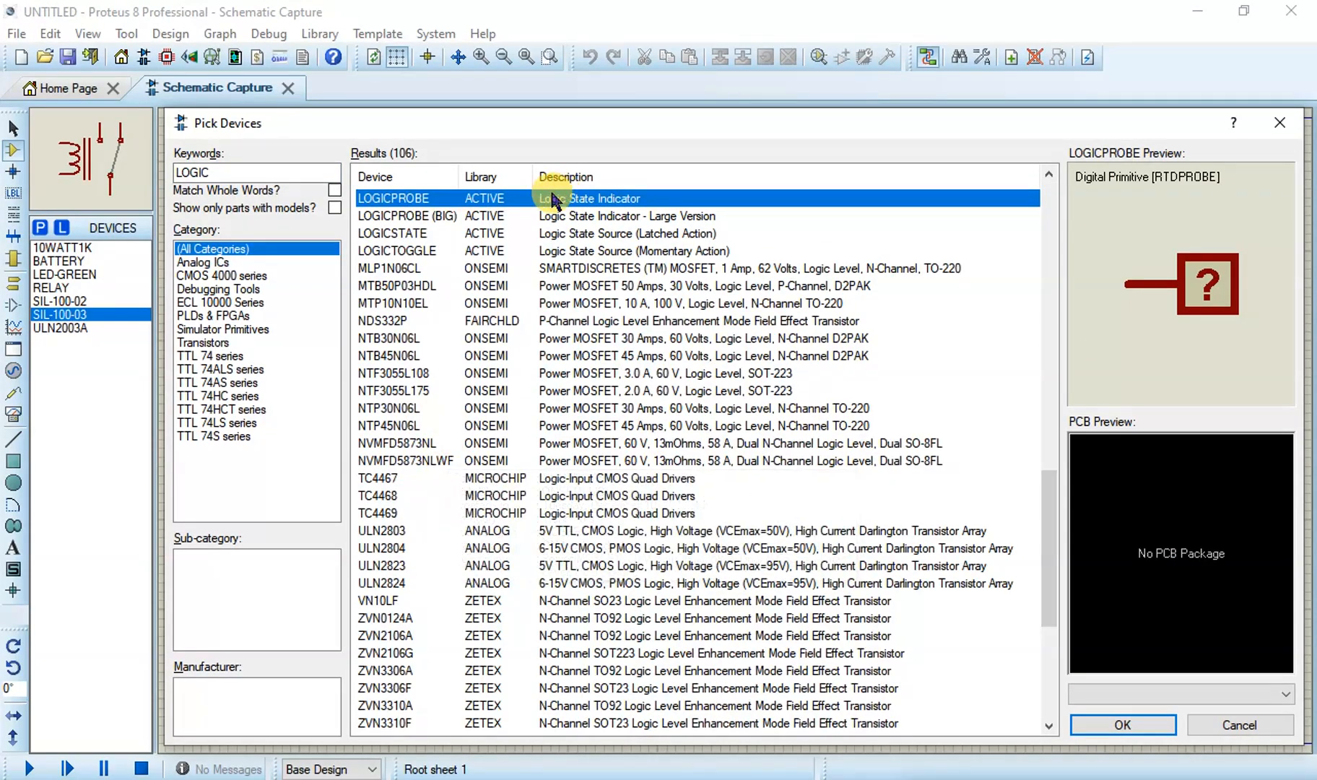
pyautogui.click(459, 250)
pyautogui.doubleClick(459, 250)
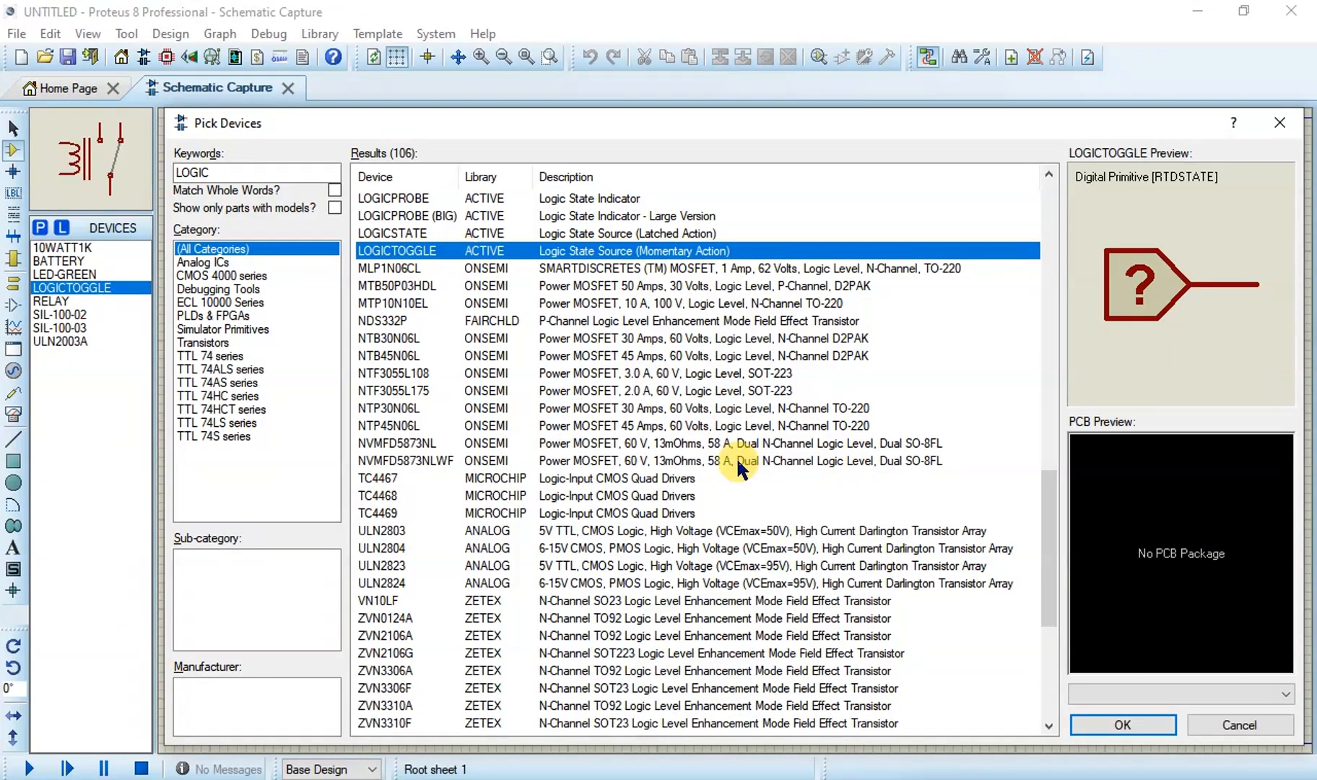
pyautogui.click(1170, 725)
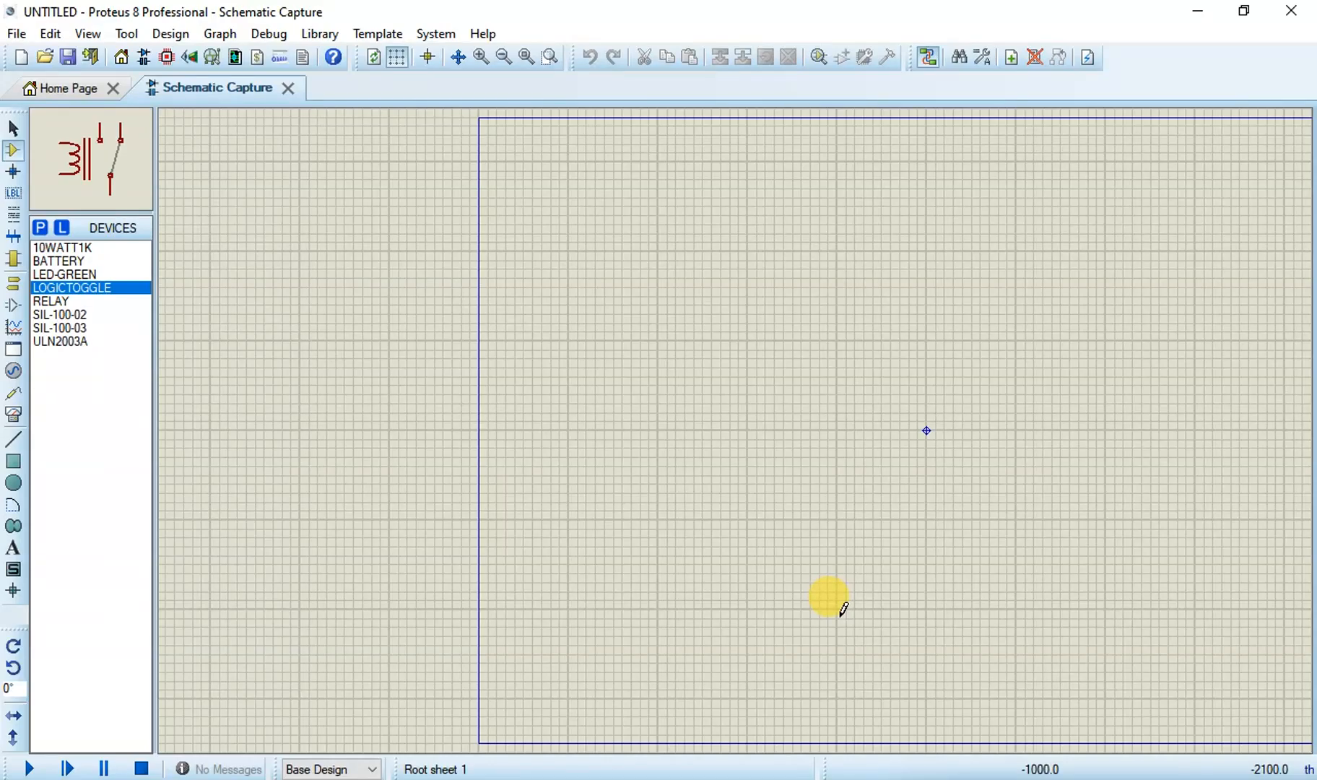
pyautogui.click(843, 608)
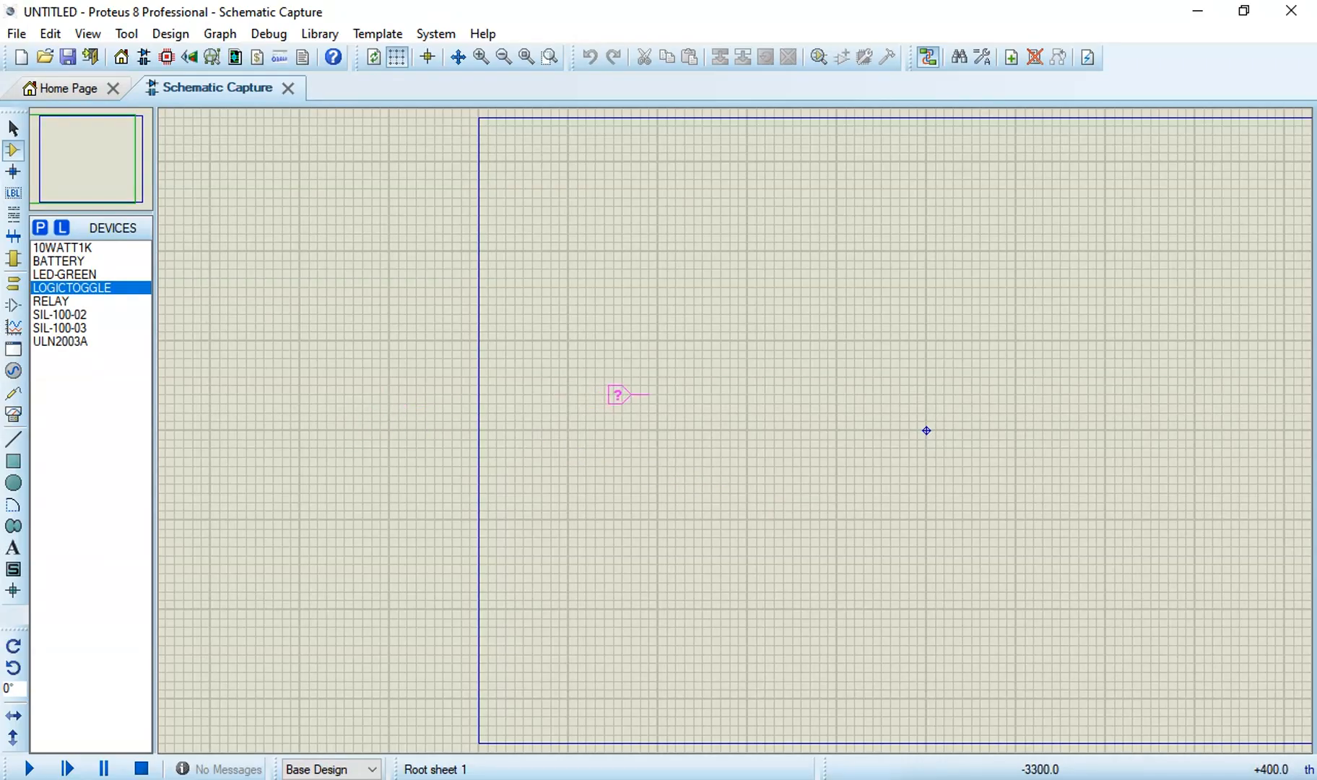
pyautogui.click(693, 394)
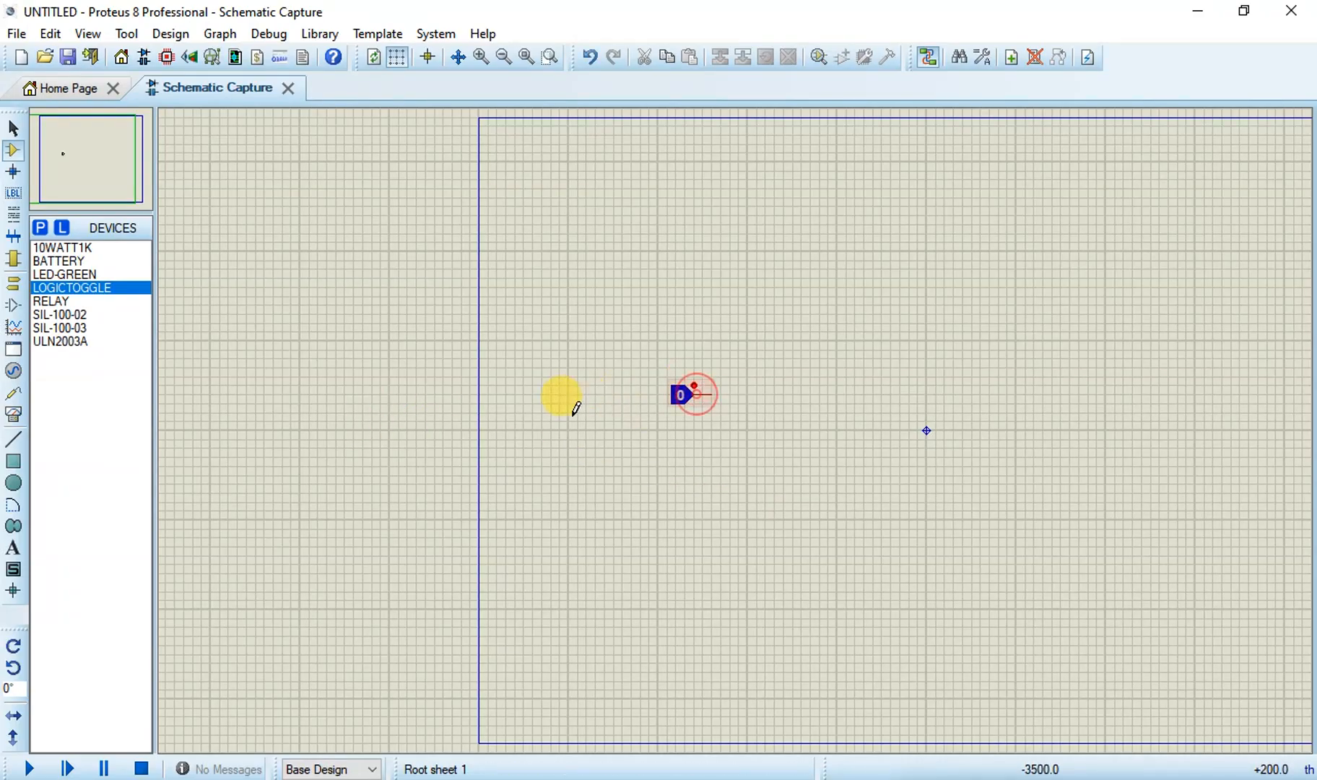
pyautogui.hotkey('ctrl', 'z')
pyautogui.rightClick(666, 384)
pyautogui.press('Escape')
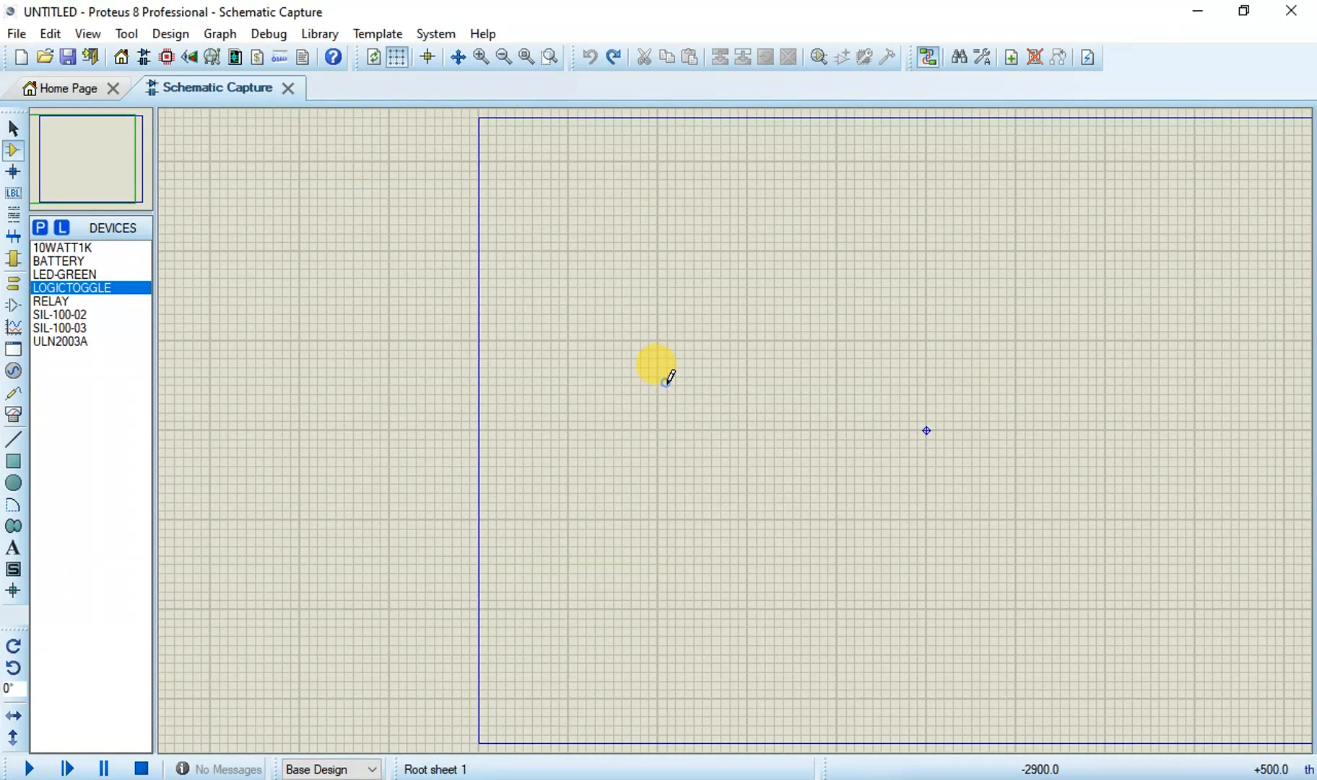
# Step: Place a RELAY near the upper-left corner of the sheet and rotate it anti-clockwise
pyautogui.scroll(1, 664, 360)
pyautogui.middleClick(664, 359)
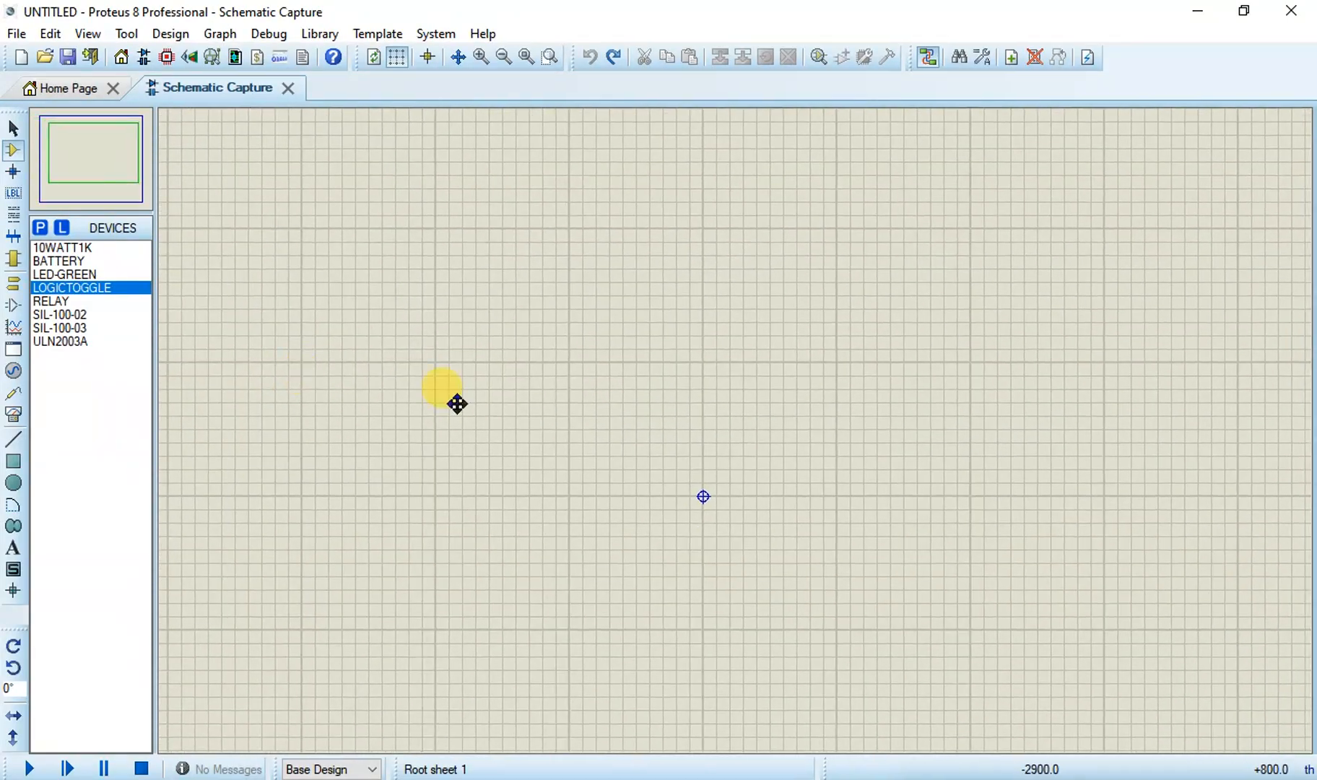
pyautogui.scroll(-2, 551, 411)
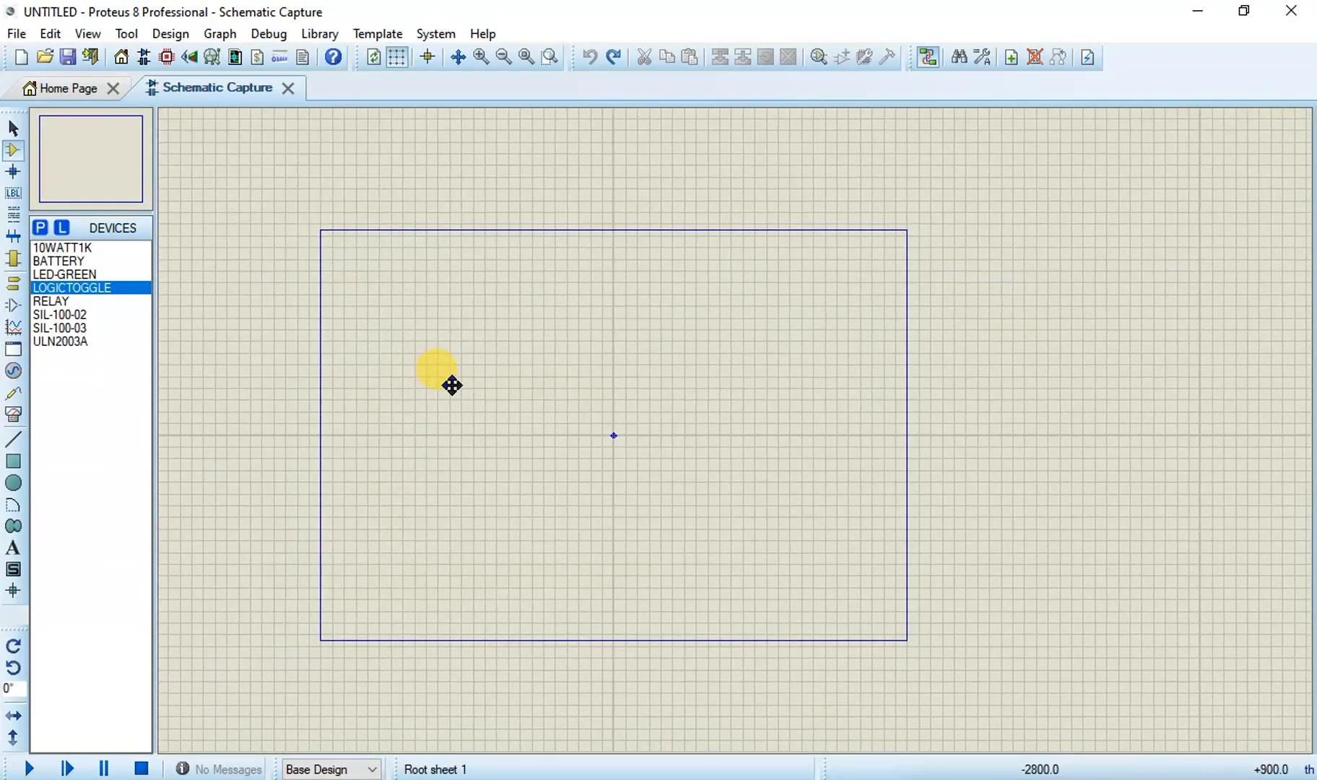
pyautogui.click(450, 379)
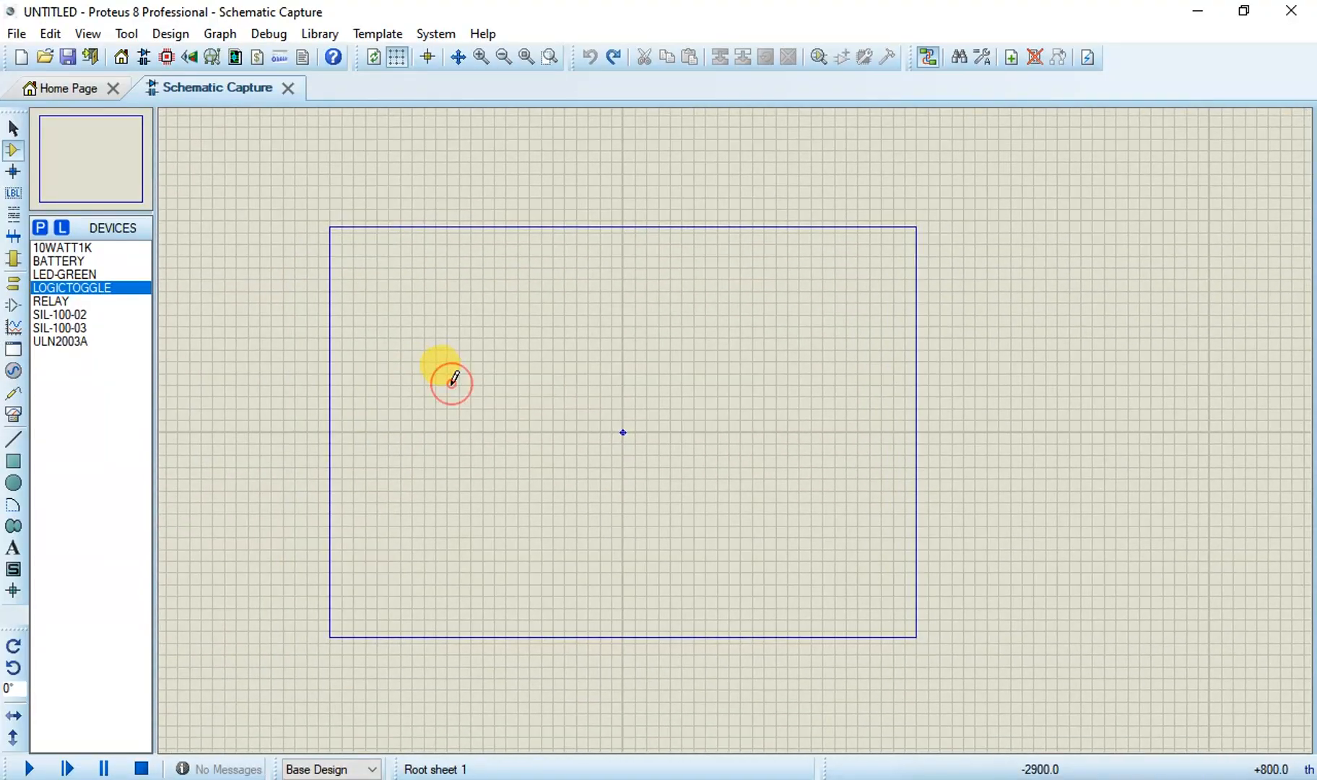
pyautogui.click(49, 302)
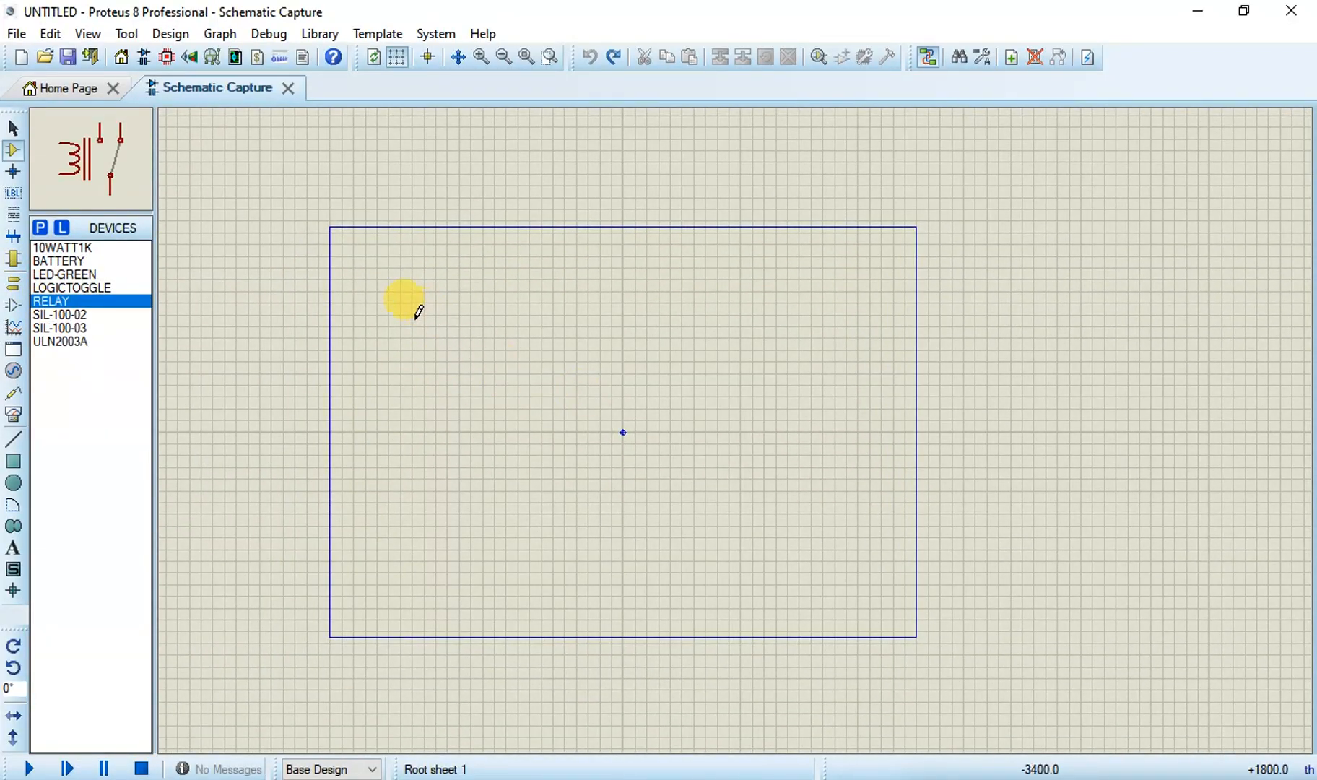
pyautogui.click(410, 279)
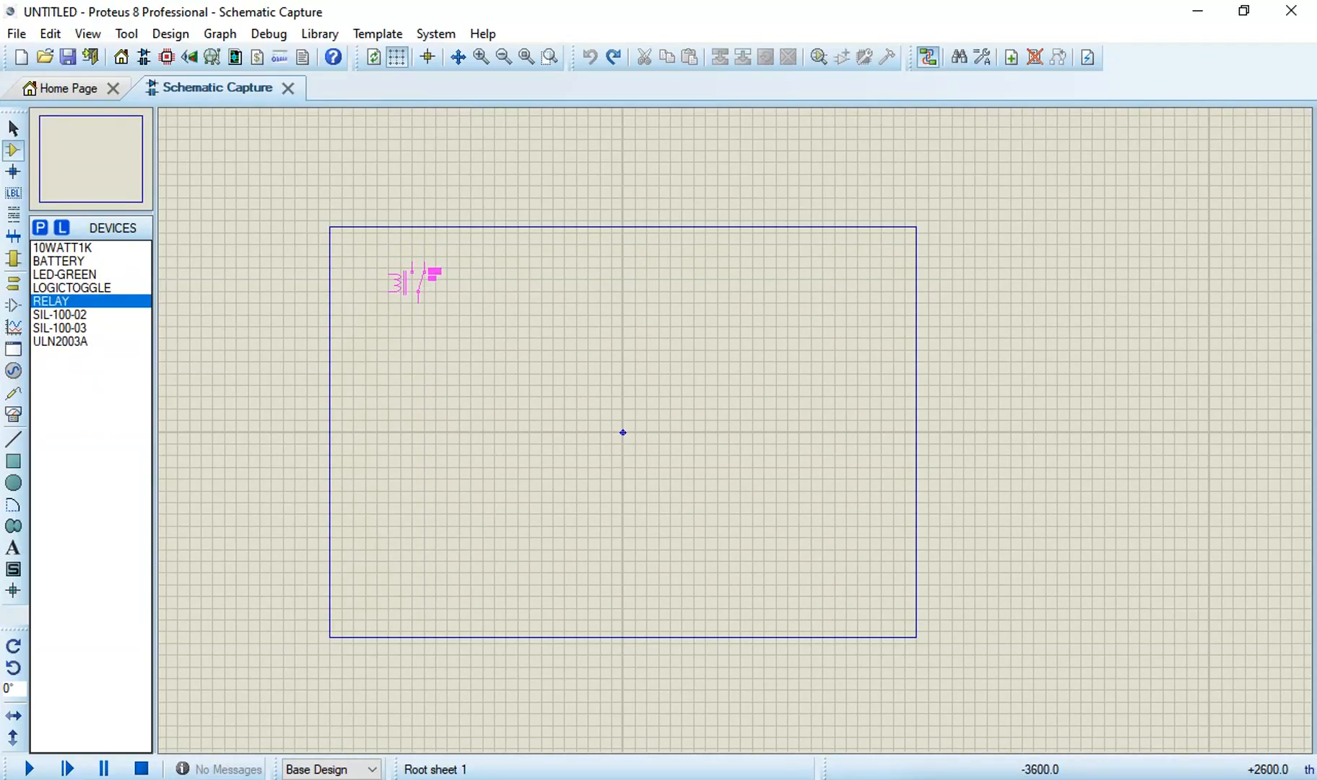
pyautogui.click(415, 275)
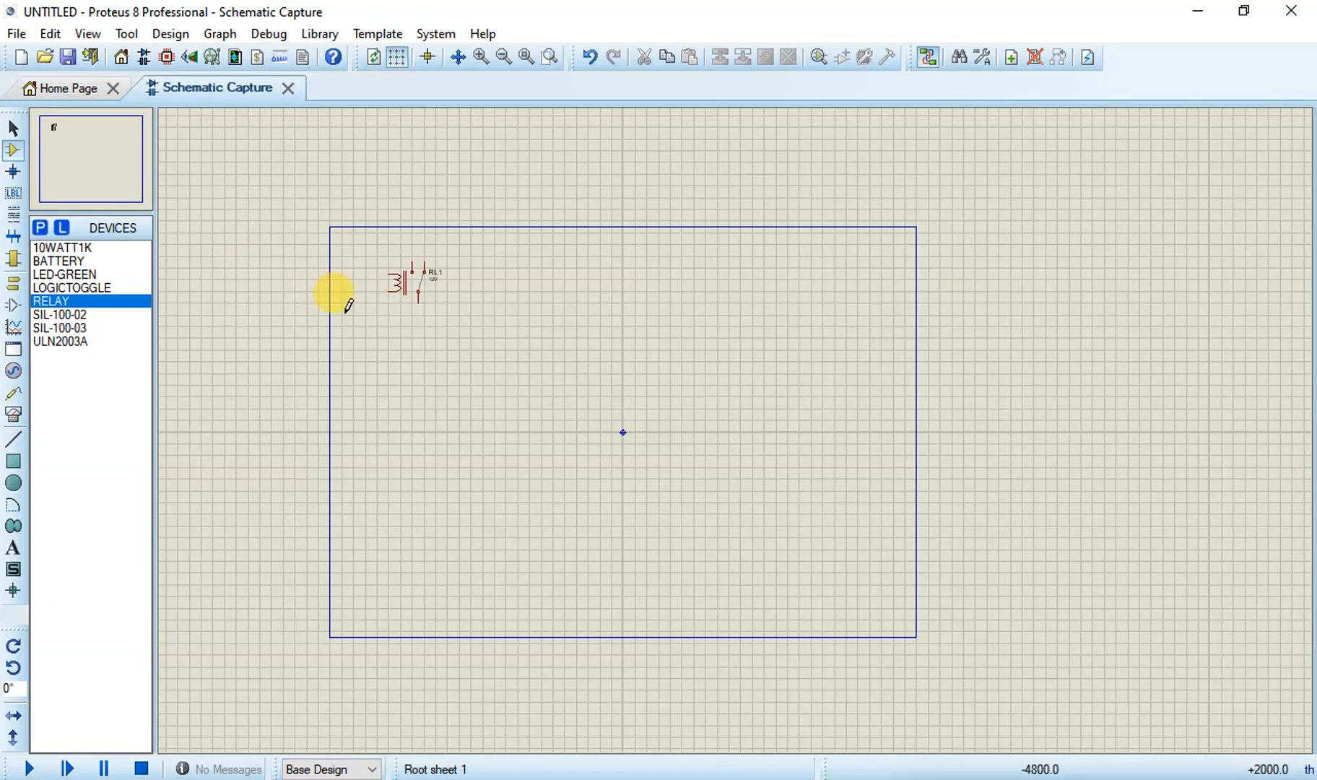
pyautogui.rightClick(424, 292)
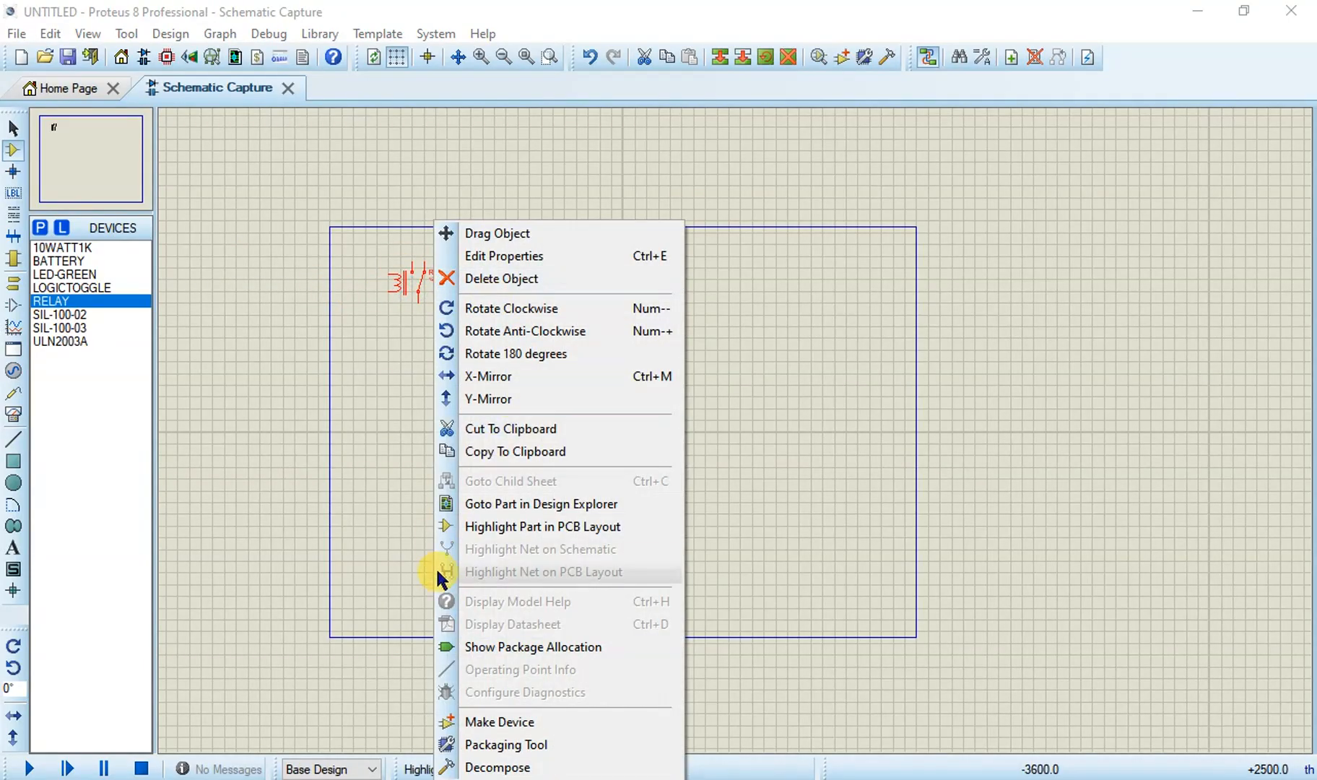
pyautogui.click(504, 331)
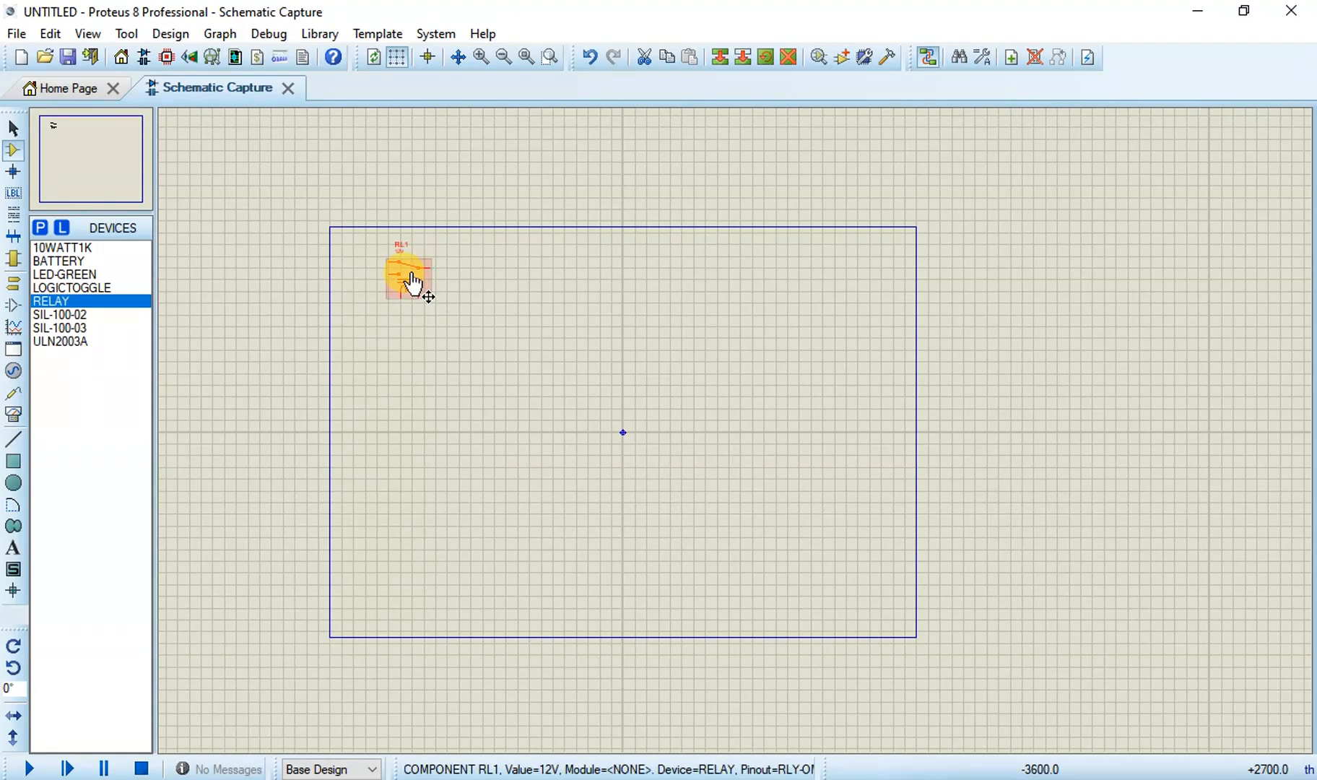
# Step: Set the relay's component value to 24V and shift the relay slightly right and down on the sheet
pyautogui.doubleClick(412, 284)
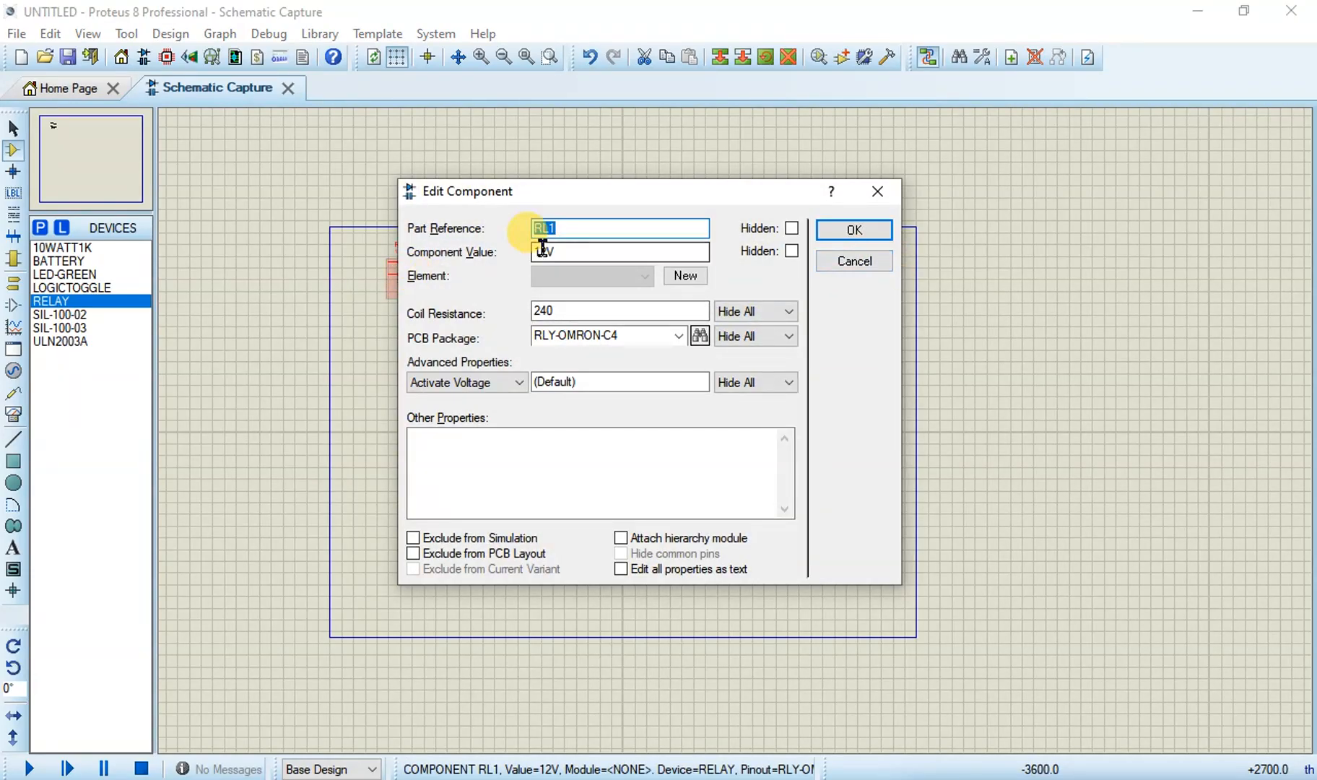
pyautogui.moveTo(547, 251); pyautogui.dragTo(535, 254)
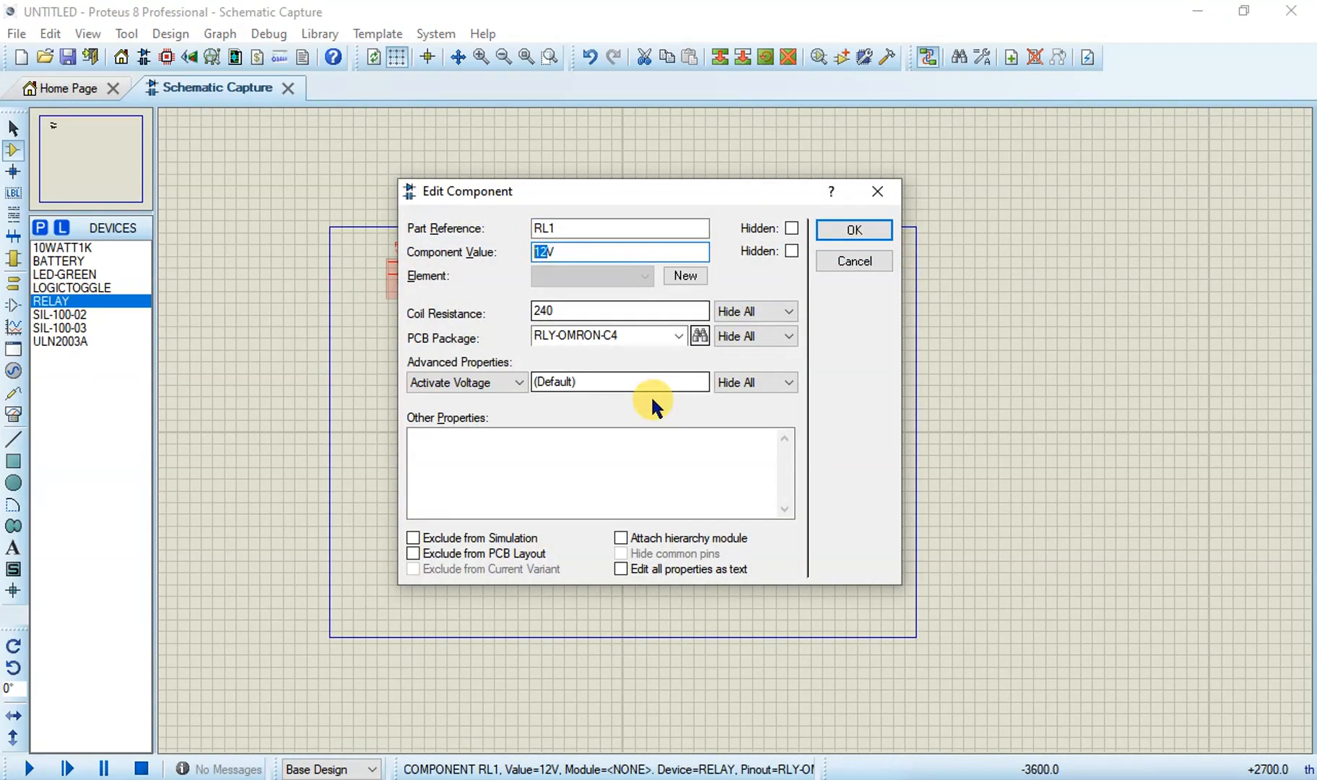
pyautogui.write('25')
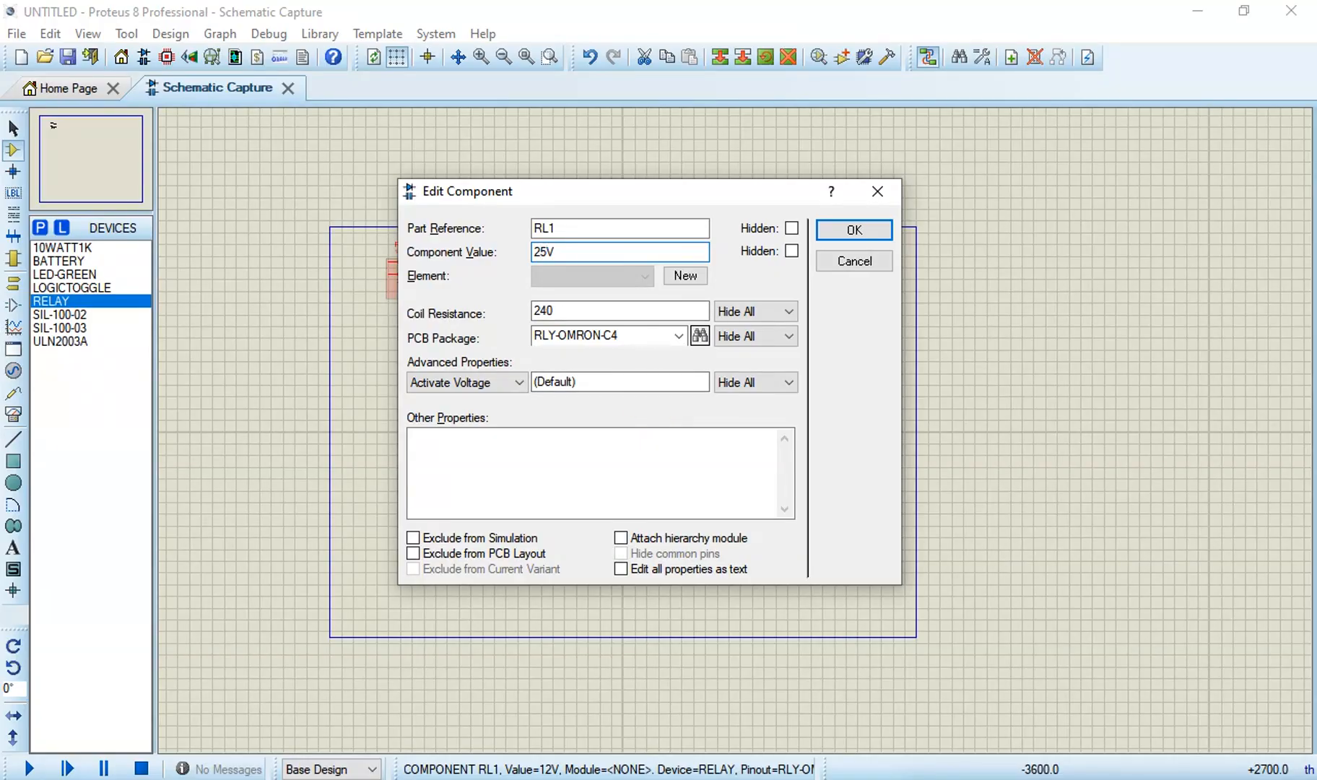
pyautogui.write('4')
pyautogui.click(855, 228)
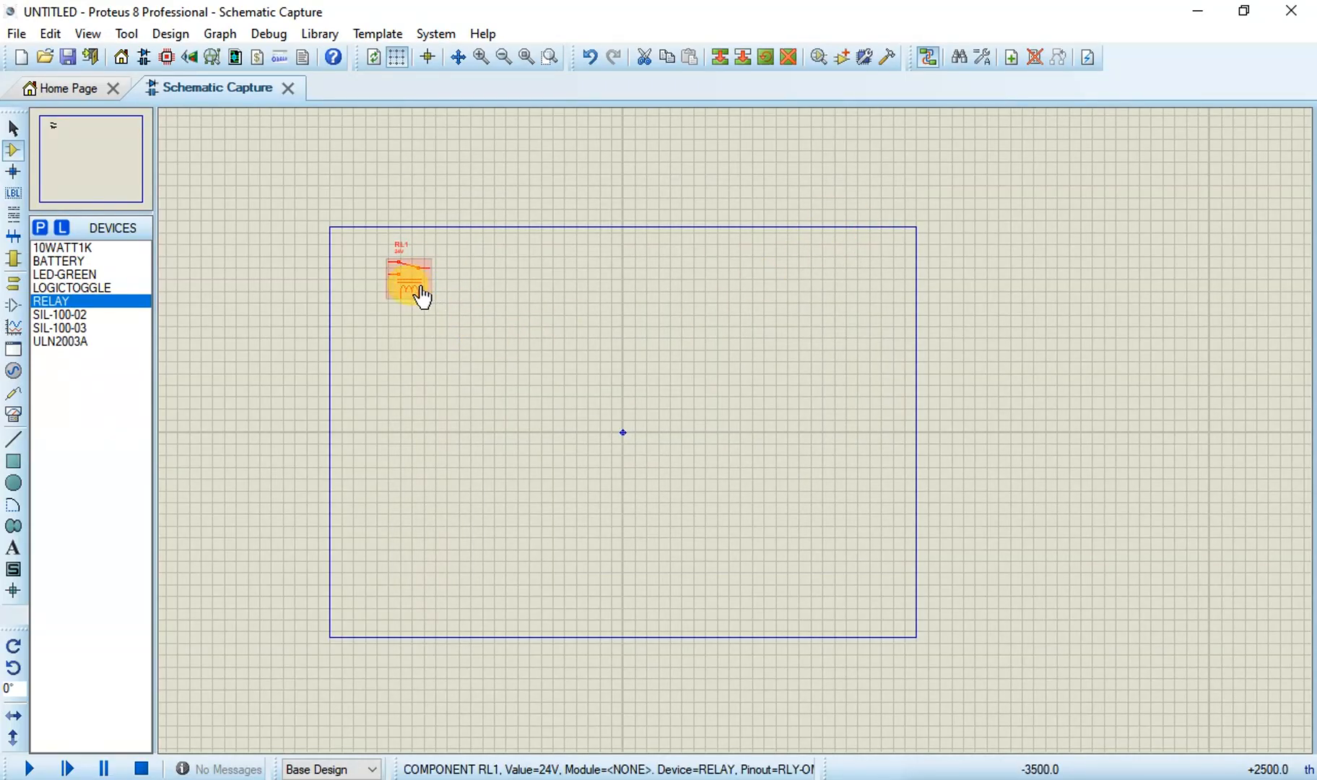
pyautogui.hotkey('ctrl', 'c')
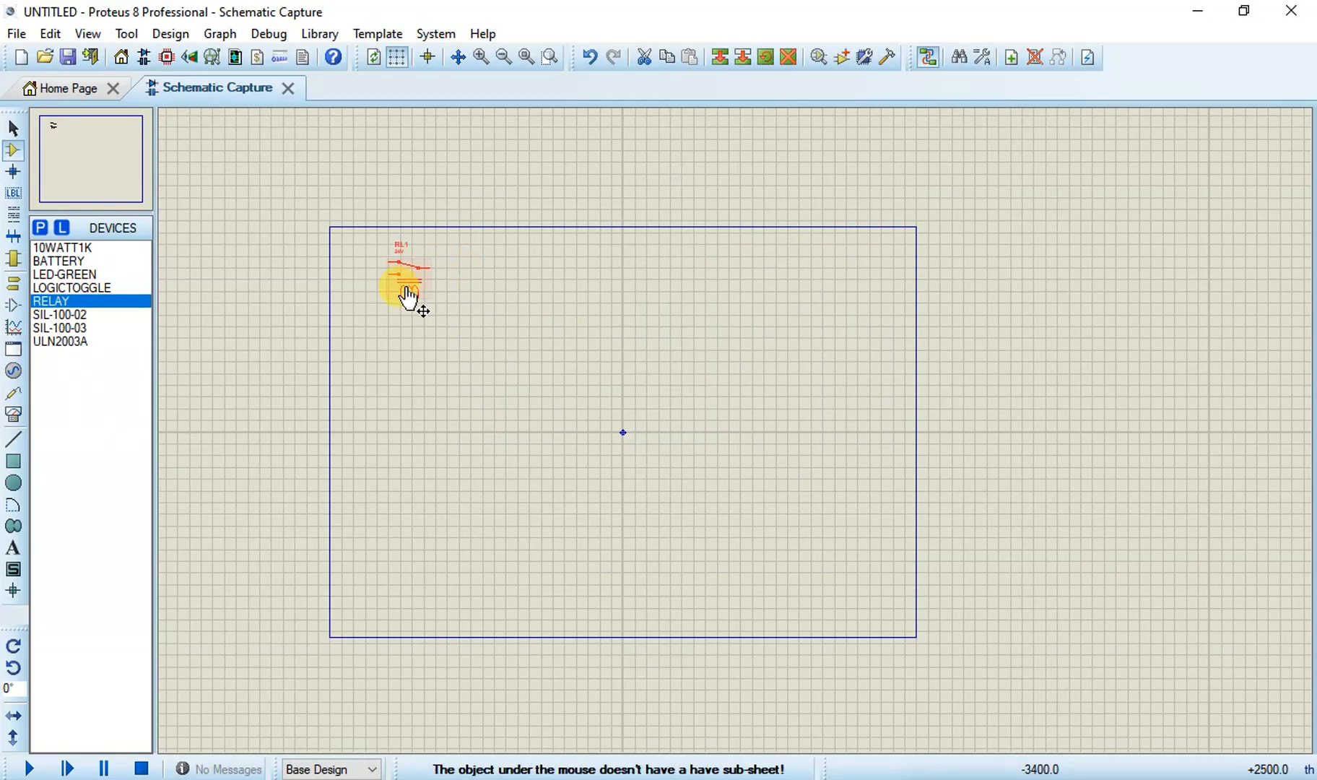
pyautogui.moveTo(407, 280)
pyautogui.mouseDown()
pyautogui.moveTo(451, 271)
pyautogui.moveTo(487, 309)
pyautogui.mouseUp()
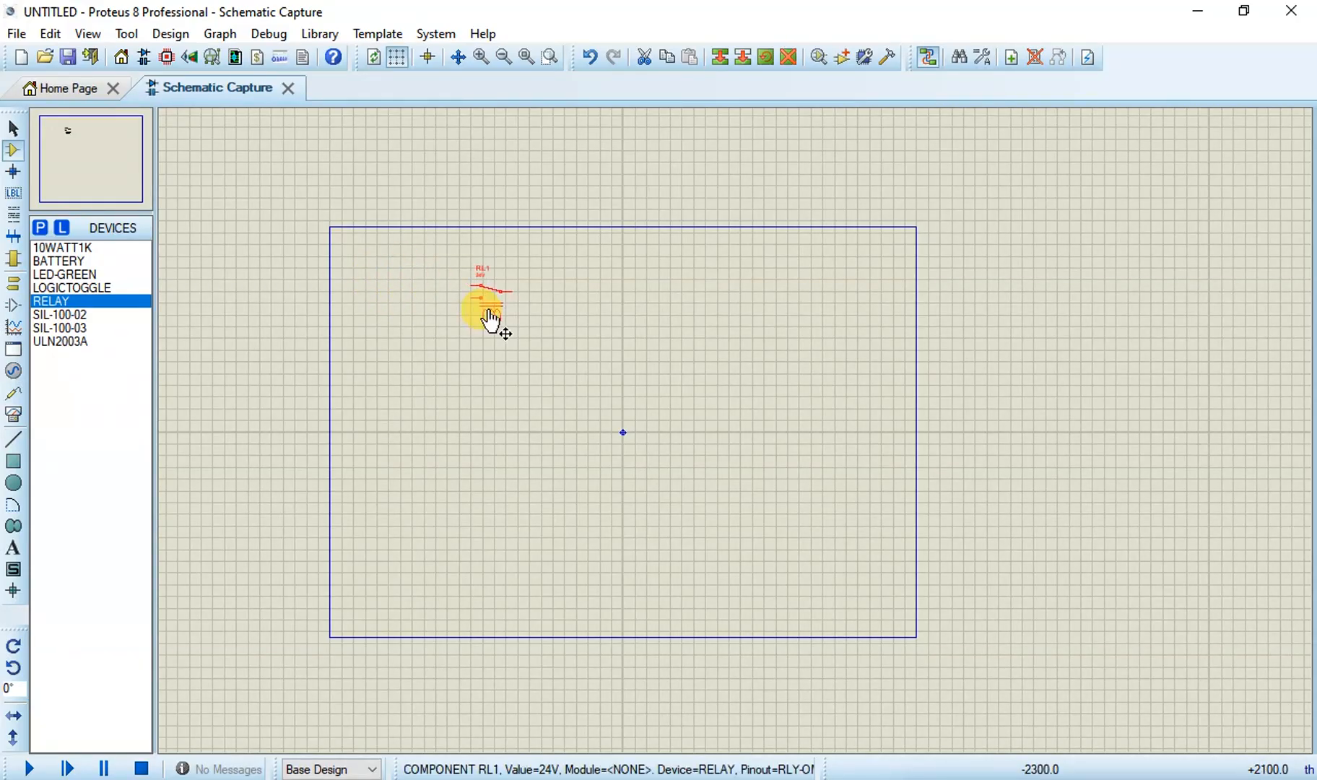
# Step: Copy the 24V relay to the clipboard and place a second RELAY just to its right
pyautogui.rightClick(488, 301)
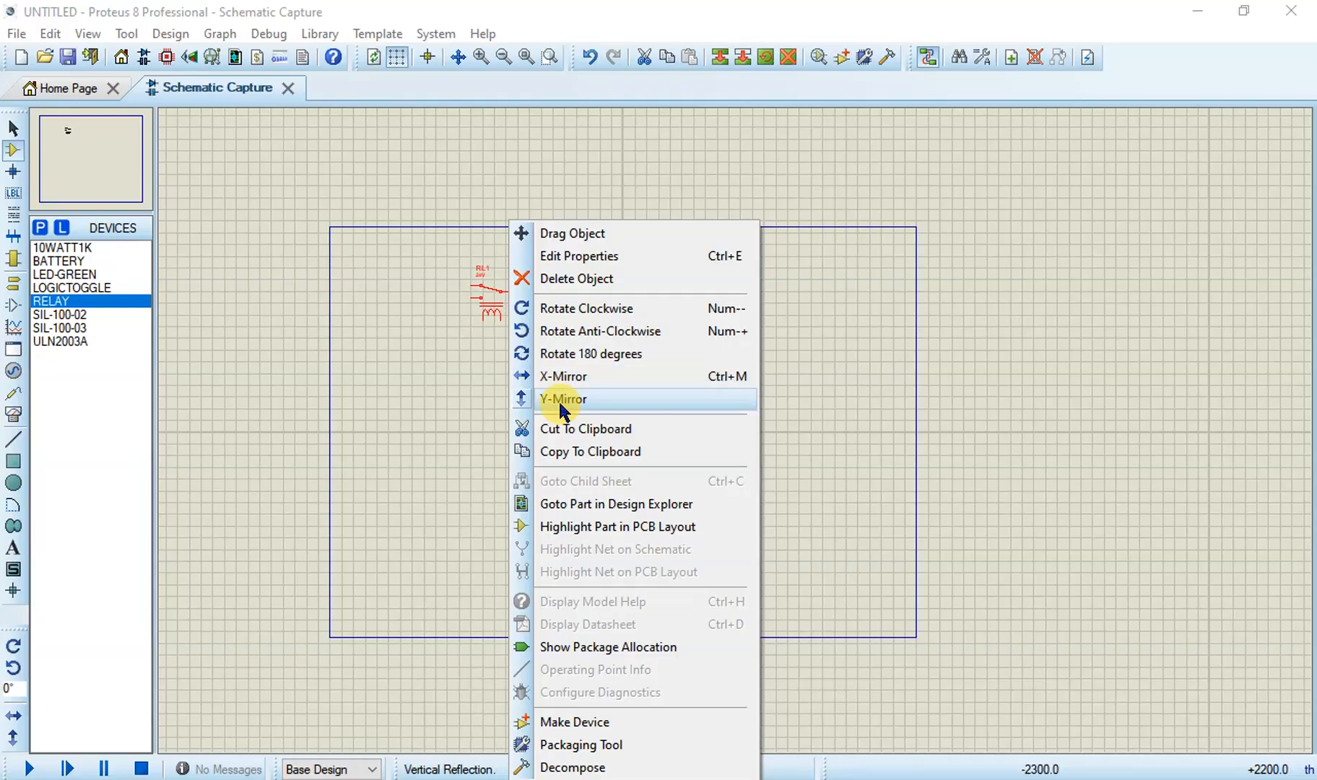
pyautogui.click(573, 455)
pyautogui.click(567, 292)
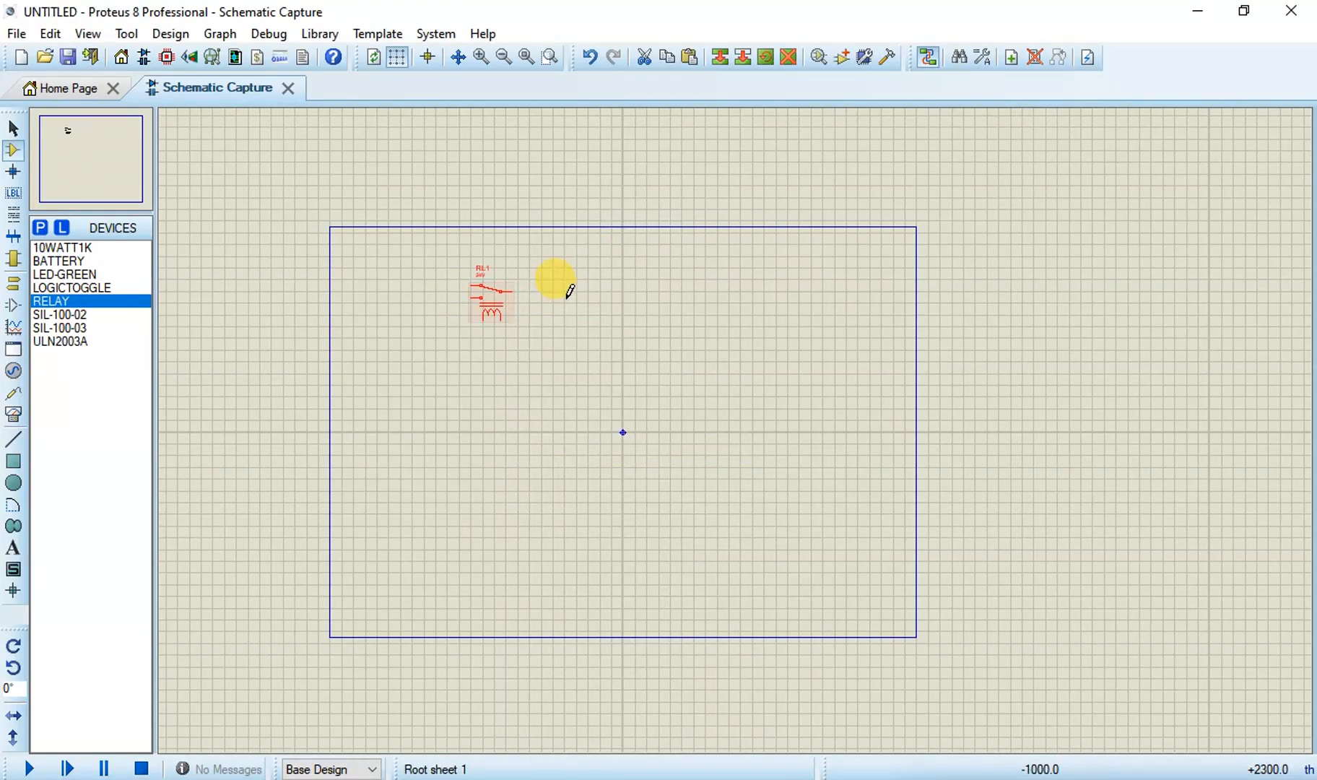
pyautogui.rightClick(567, 292)
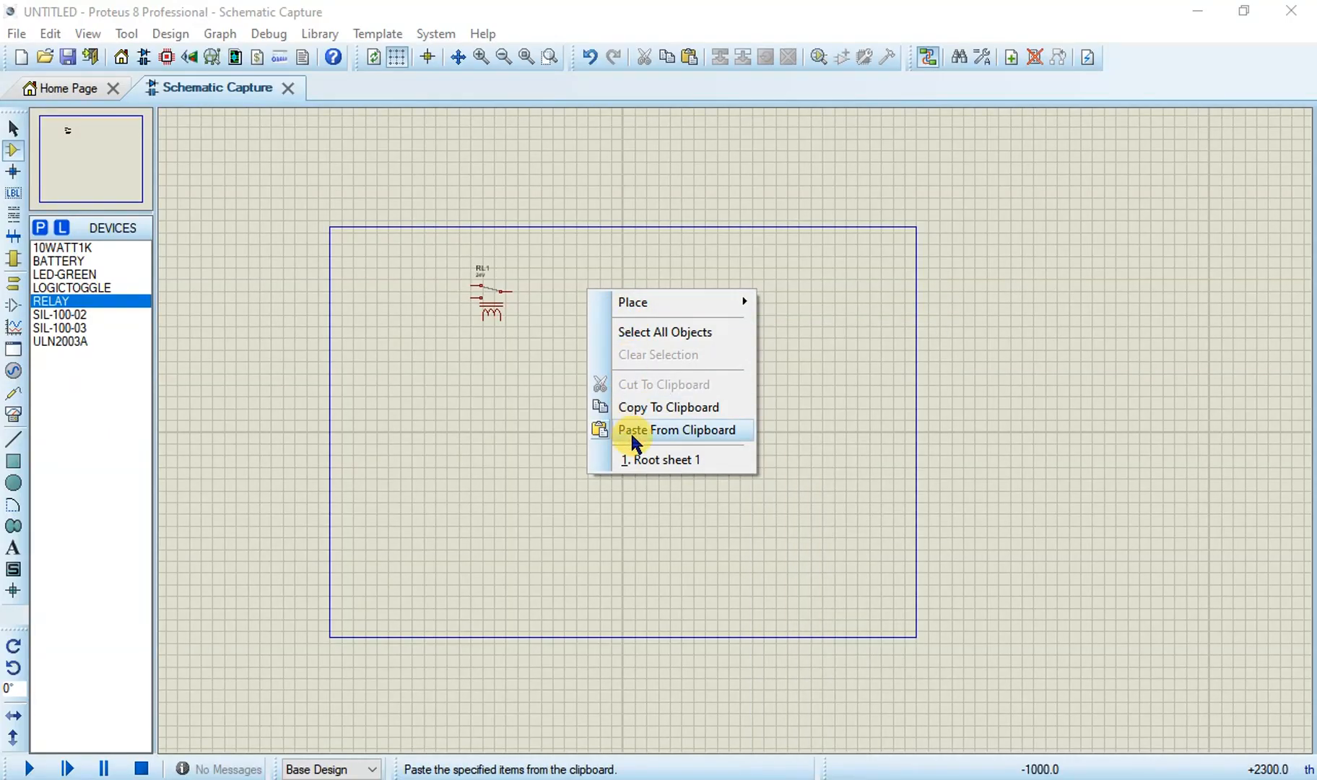
pyautogui.click(676, 430)
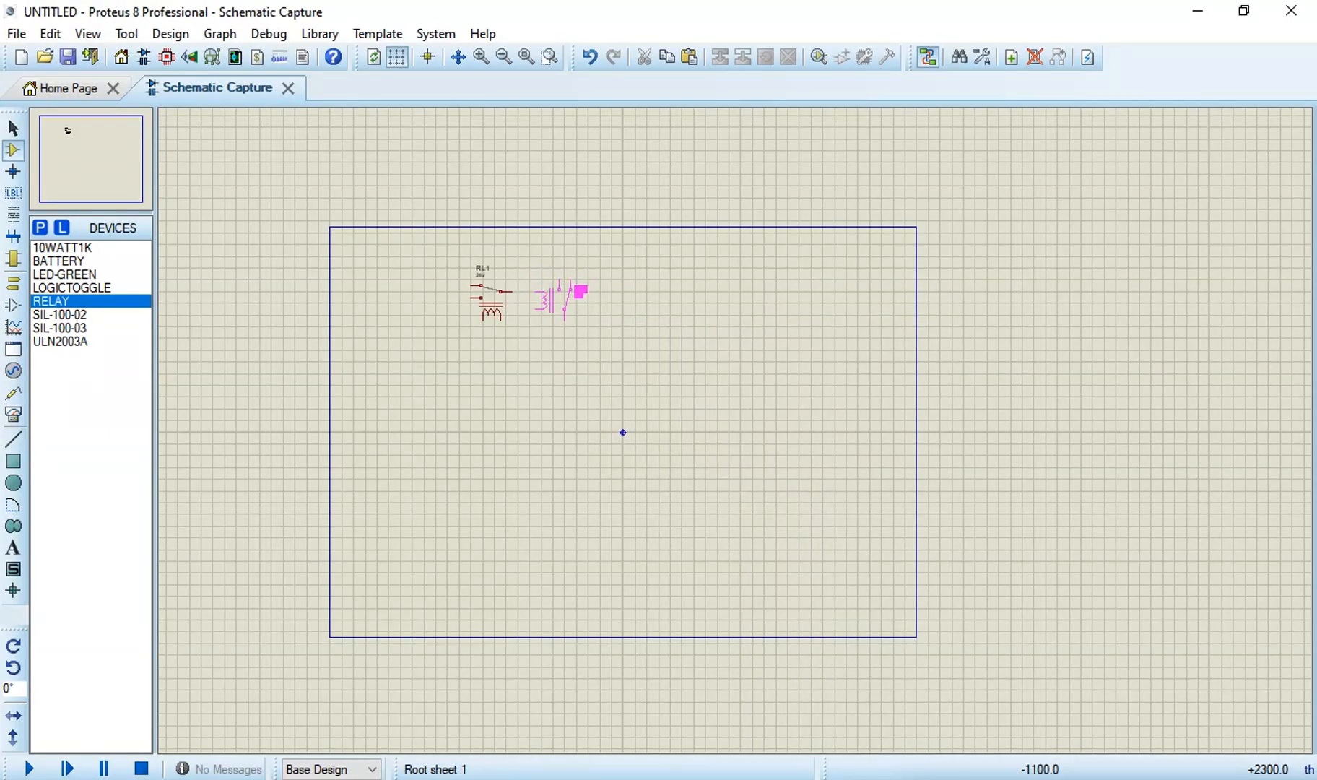
pyautogui.click(580, 292)
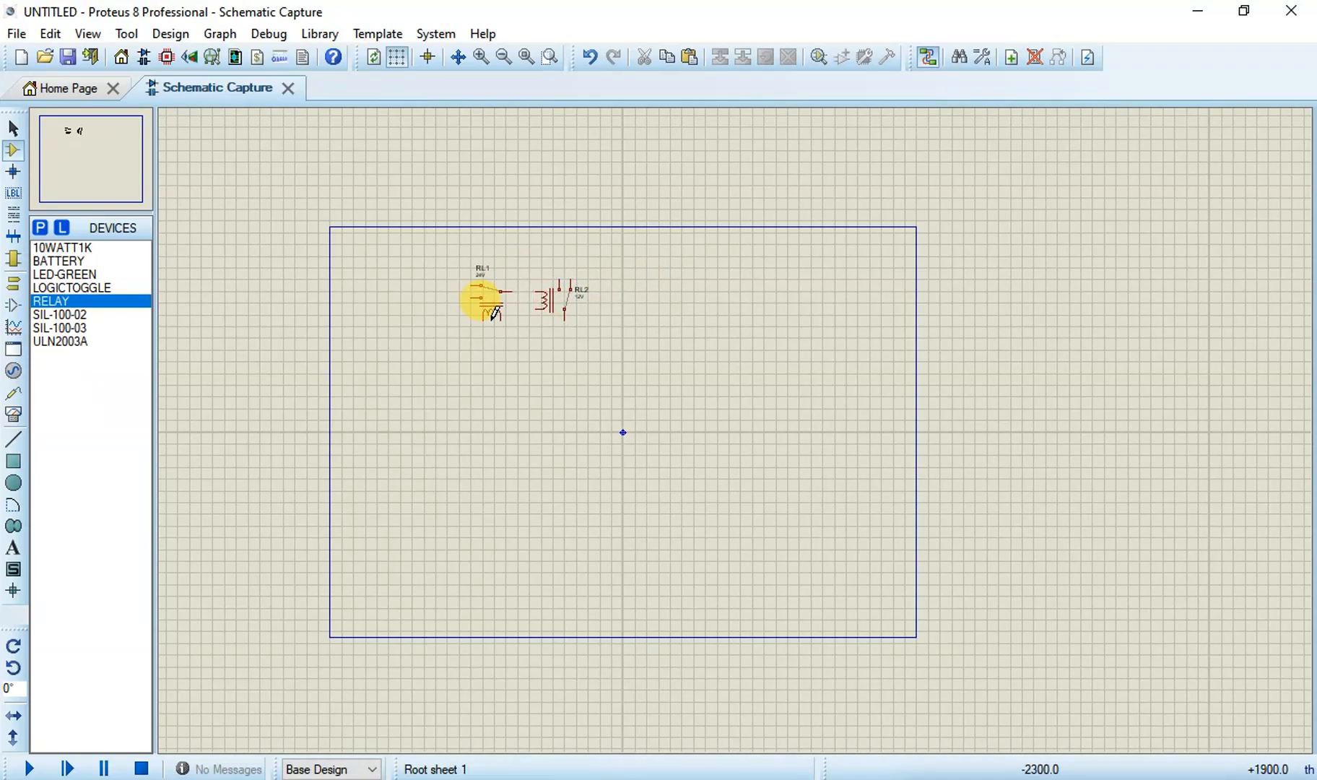
# Step: Move the 24V relay into the sheet's upper-left corner and bring the second relay up beside it on its right
pyautogui.scroll(1, 500, 311)
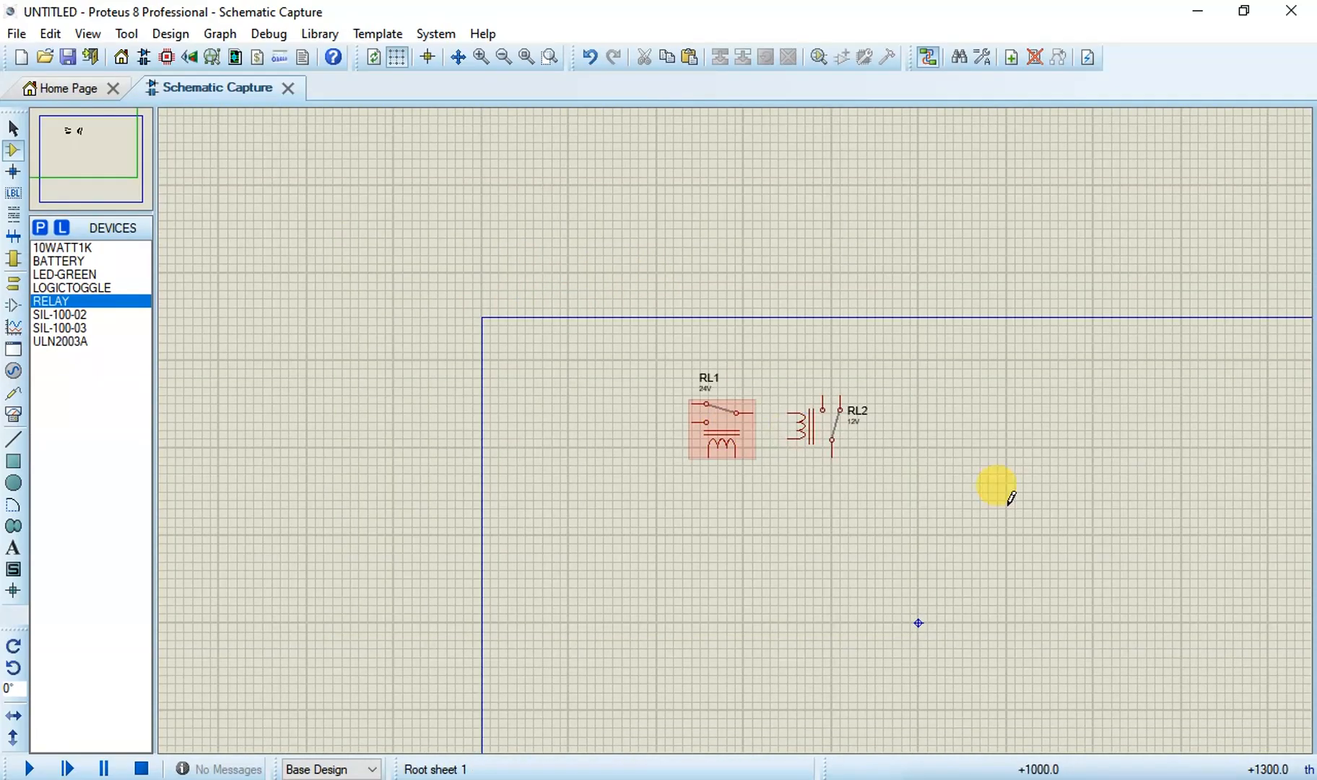
pyautogui.moveTo(1009, 504); pyautogui.dragTo(734, 406)
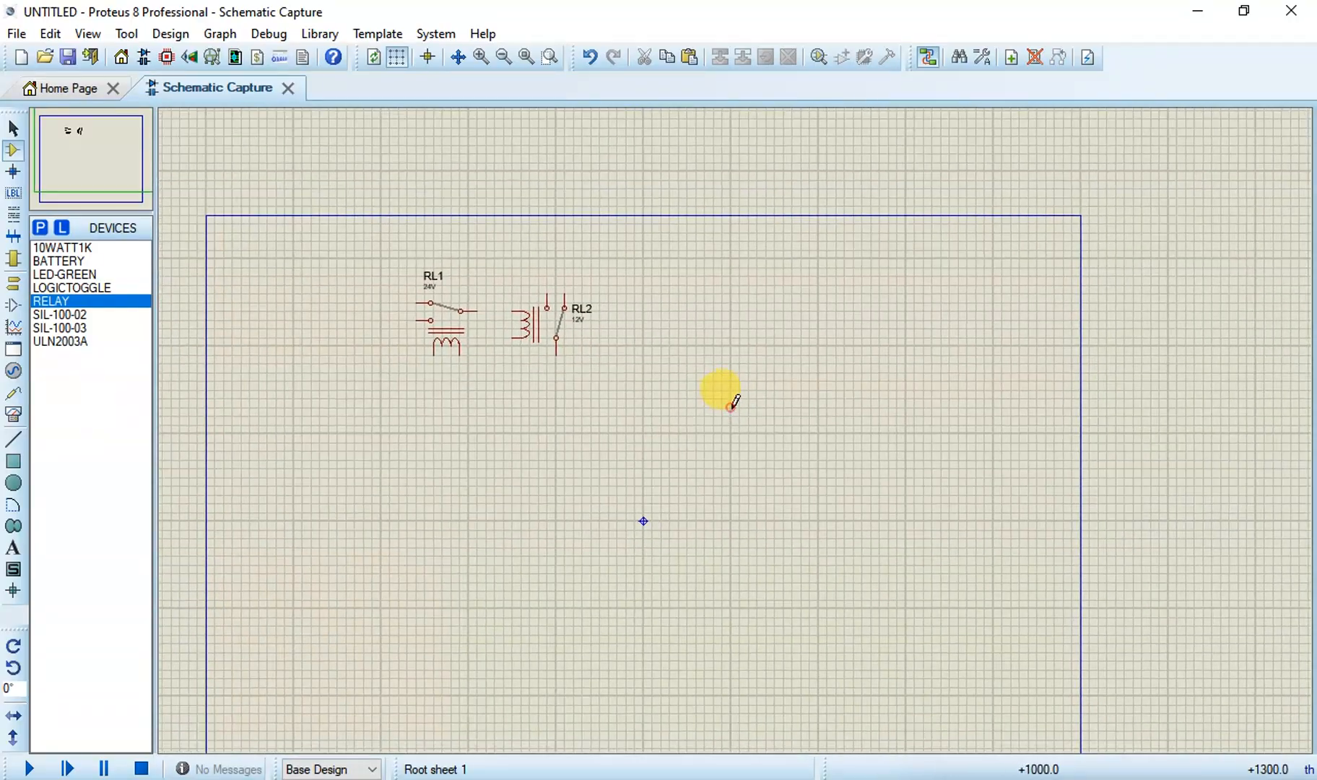
pyautogui.click(453, 339)
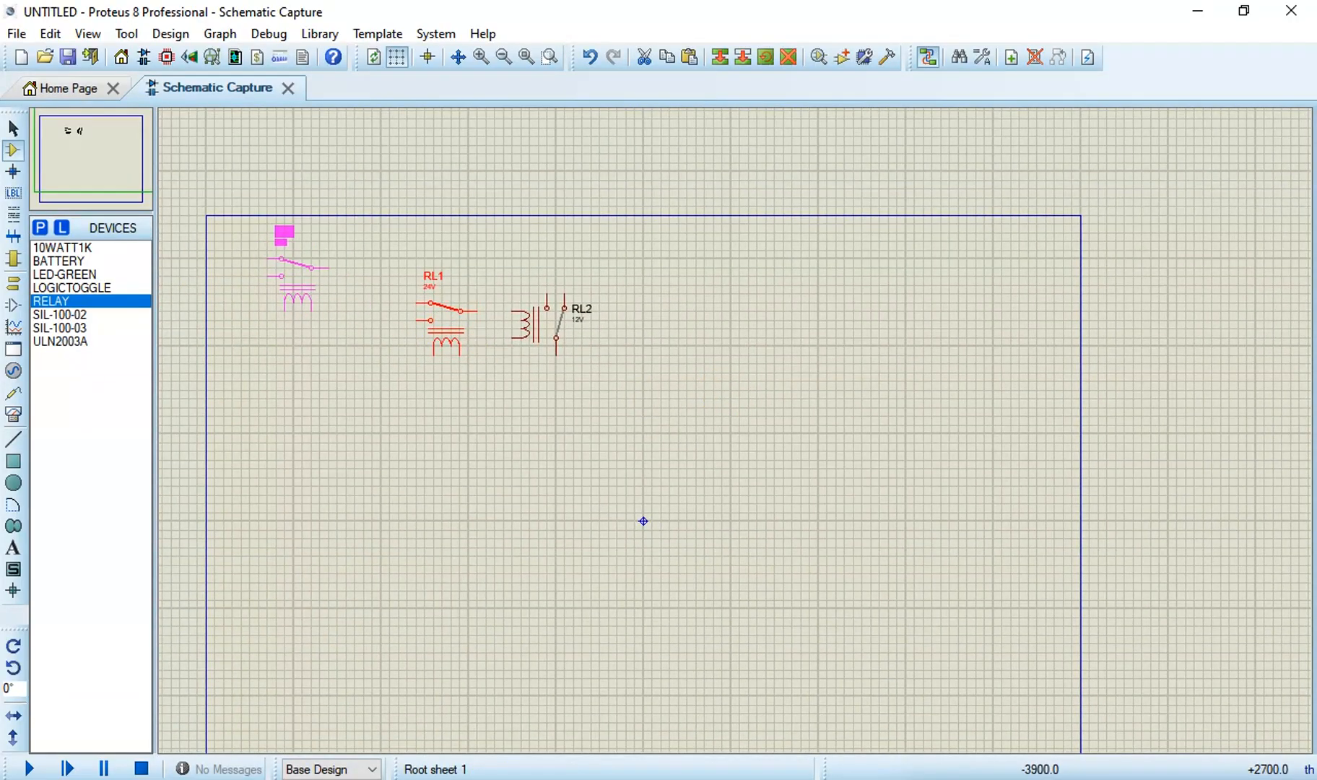
pyautogui.moveTo(303, 286); pyautogui.dragTo(300, 286)
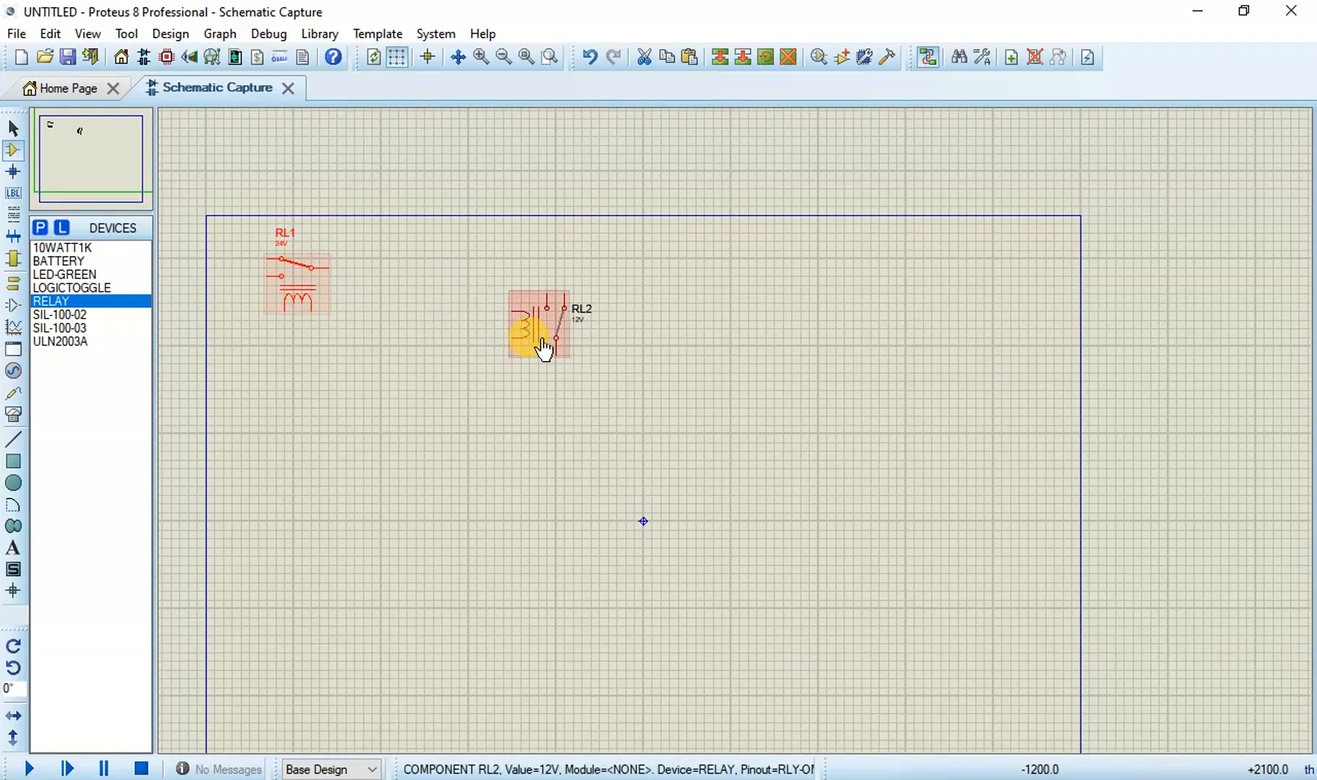
pyautogui.click(544, 348)
pyautogui.moveTo(544, 348); pyautogui.dragTo(416, 295)
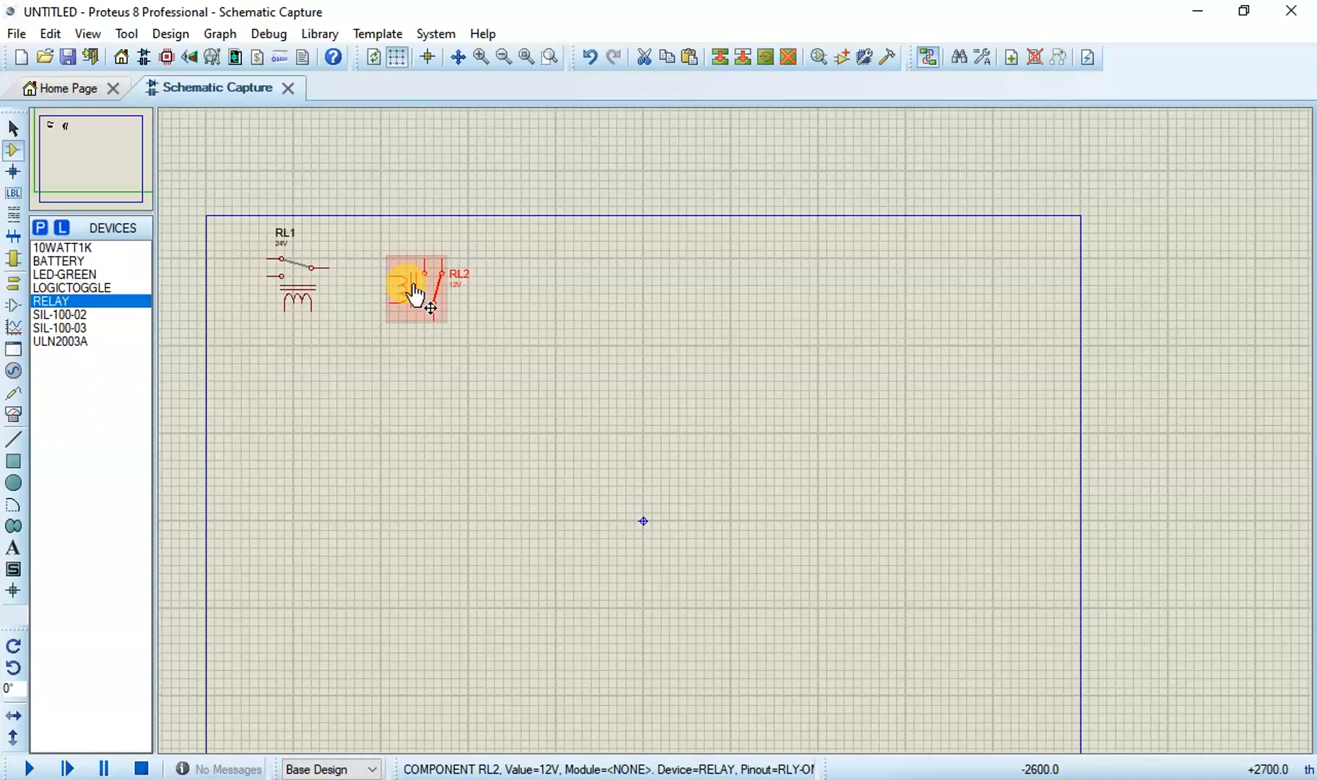
# Step: Place five more RELAY components in a row to the right of the two existing relays
pyautogui.click(556, 286)
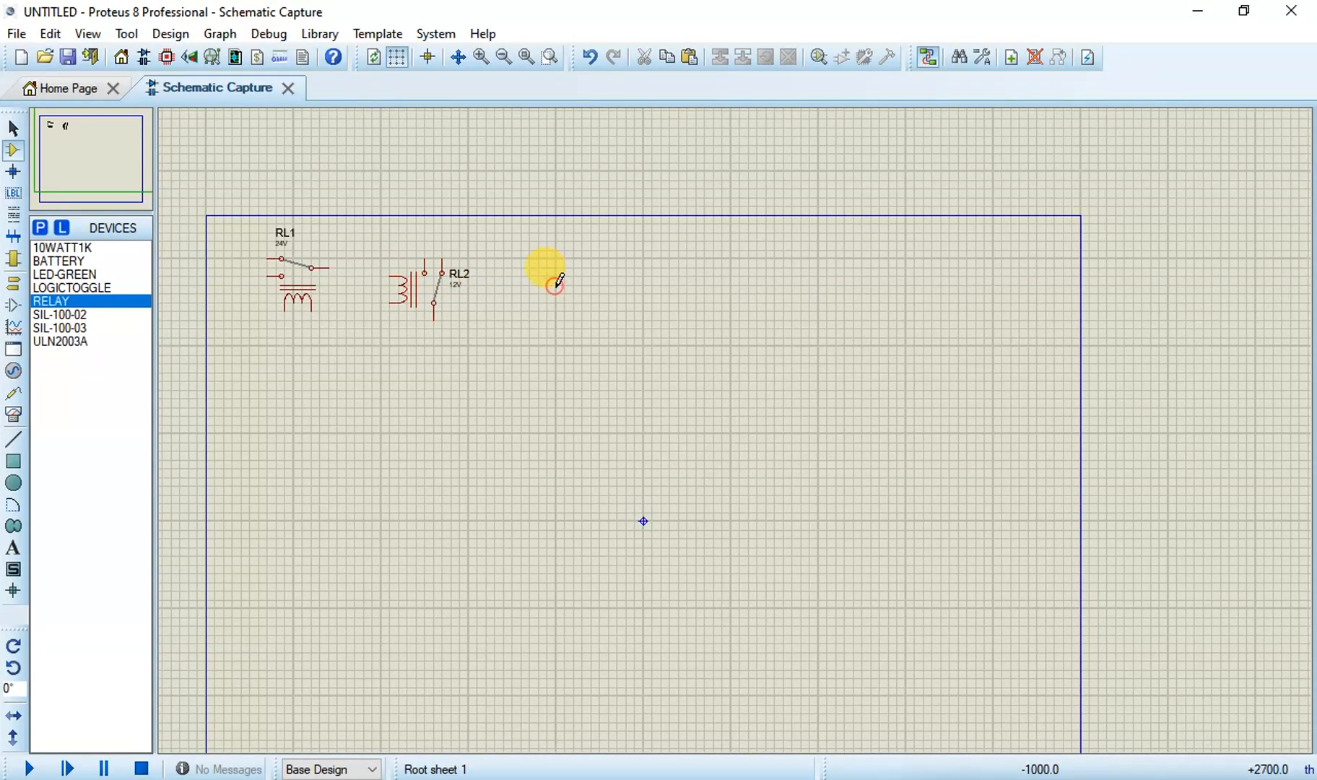
pyautogui.click(551, 290)
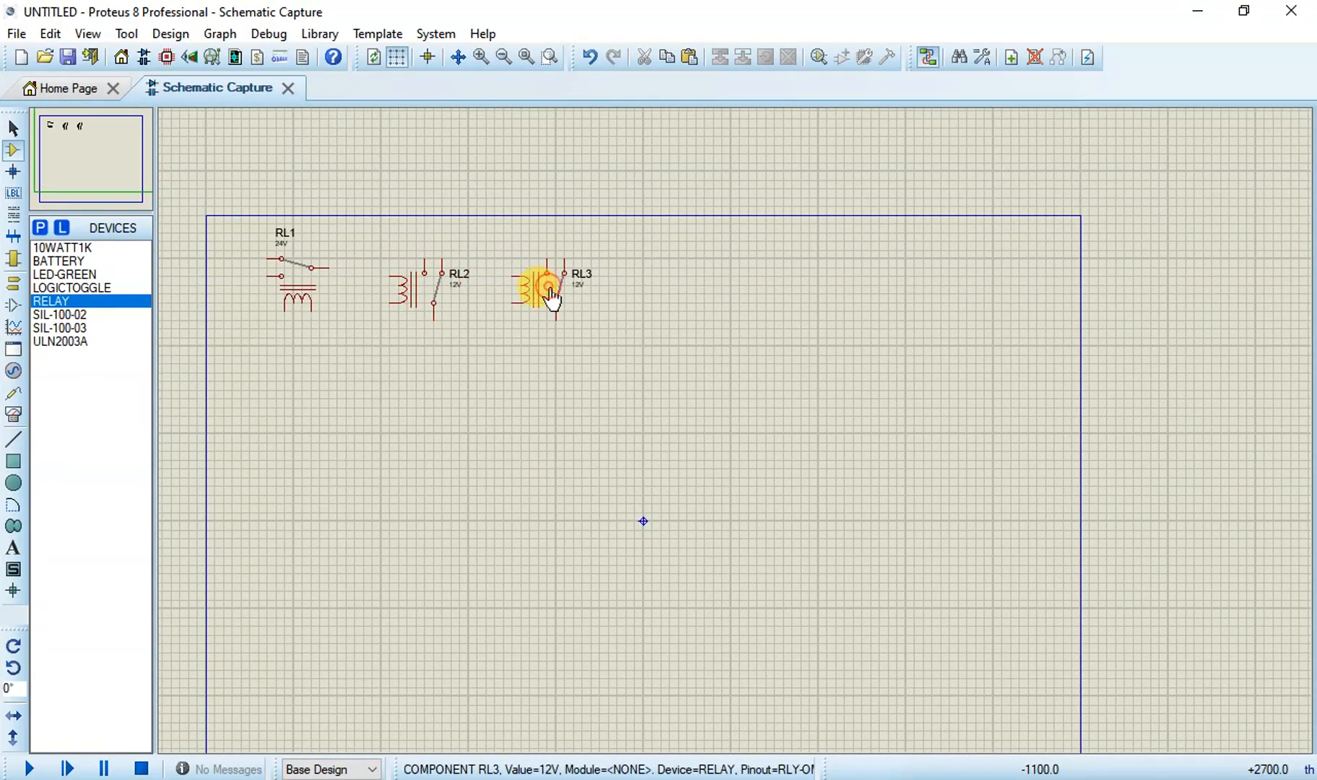
pyautogui.click(663, 281)
pyautogui.click(664, 286)
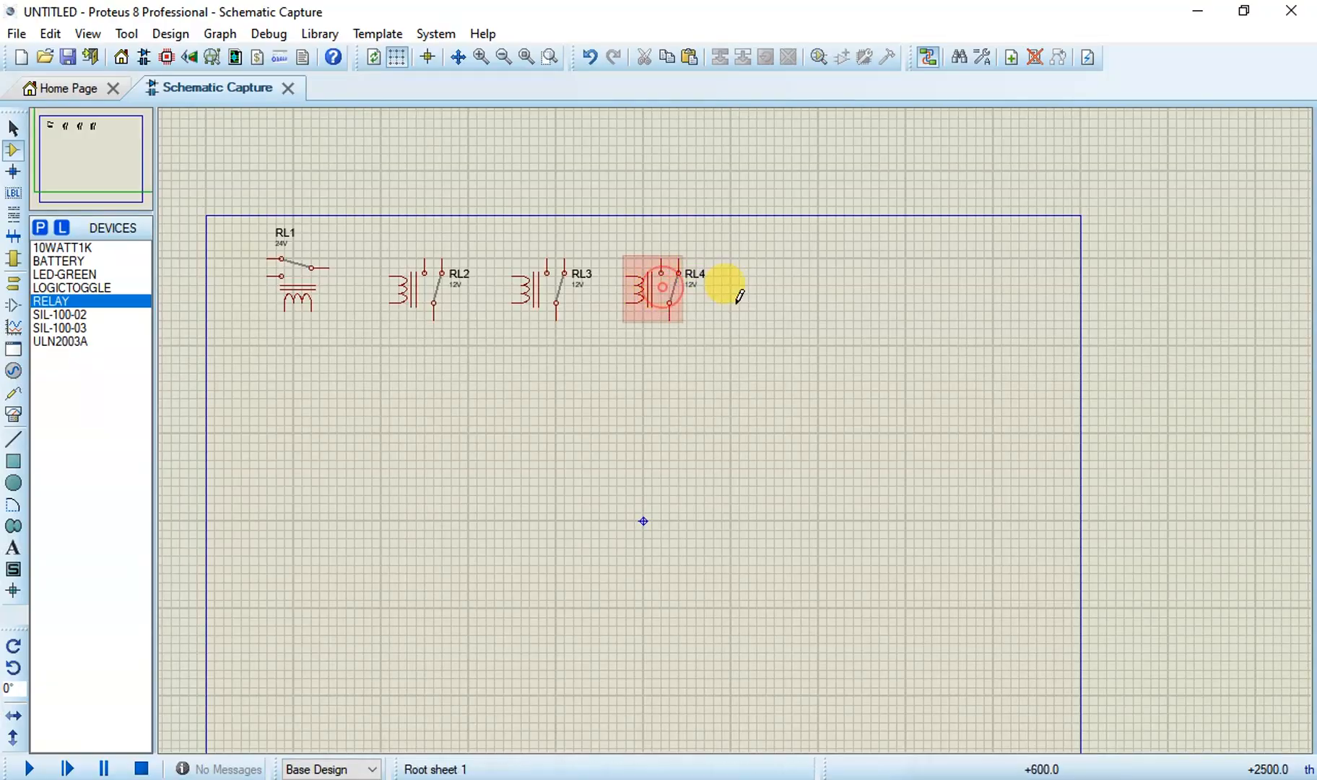
pyautogui.click(785, 265)
pyautogui.click(770, 288)
pyautogui.click(842, 265)
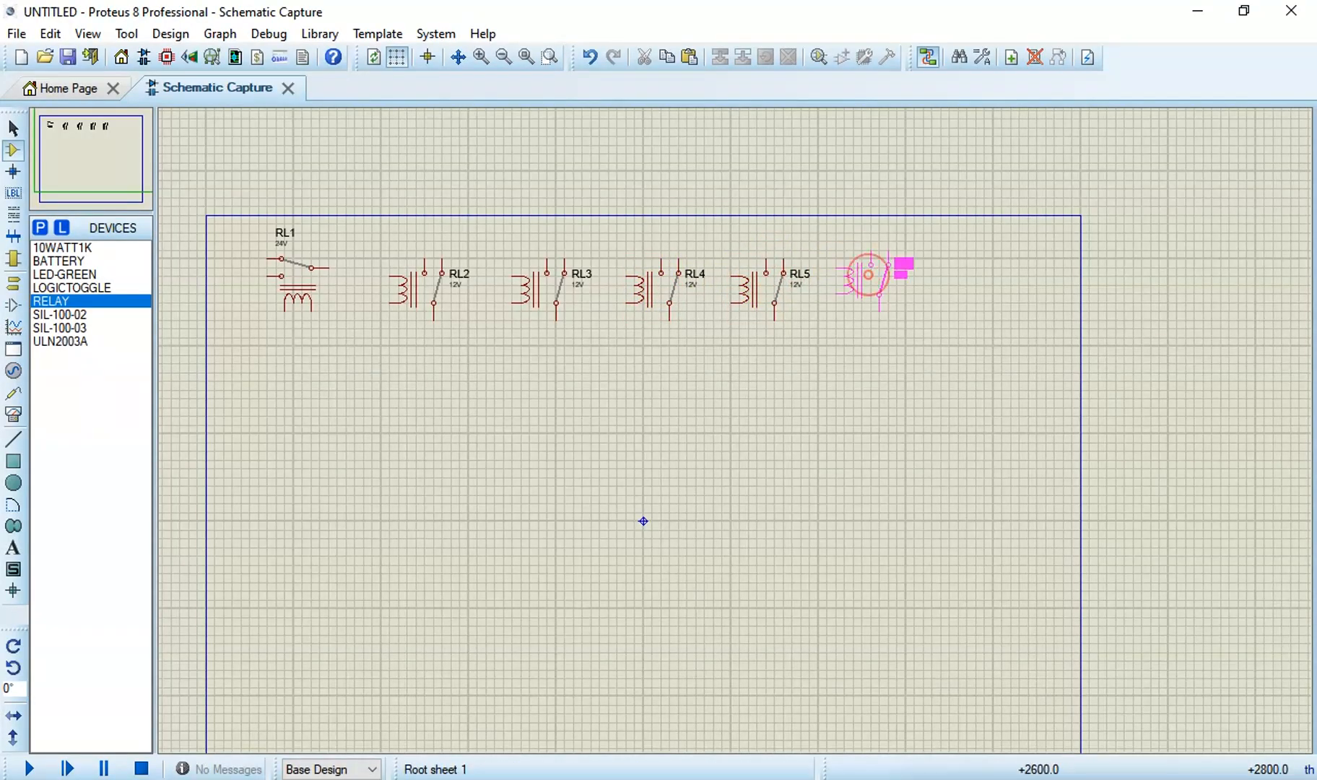
pyautogui.click(858, 275)
pyautogui.click(996, 297)
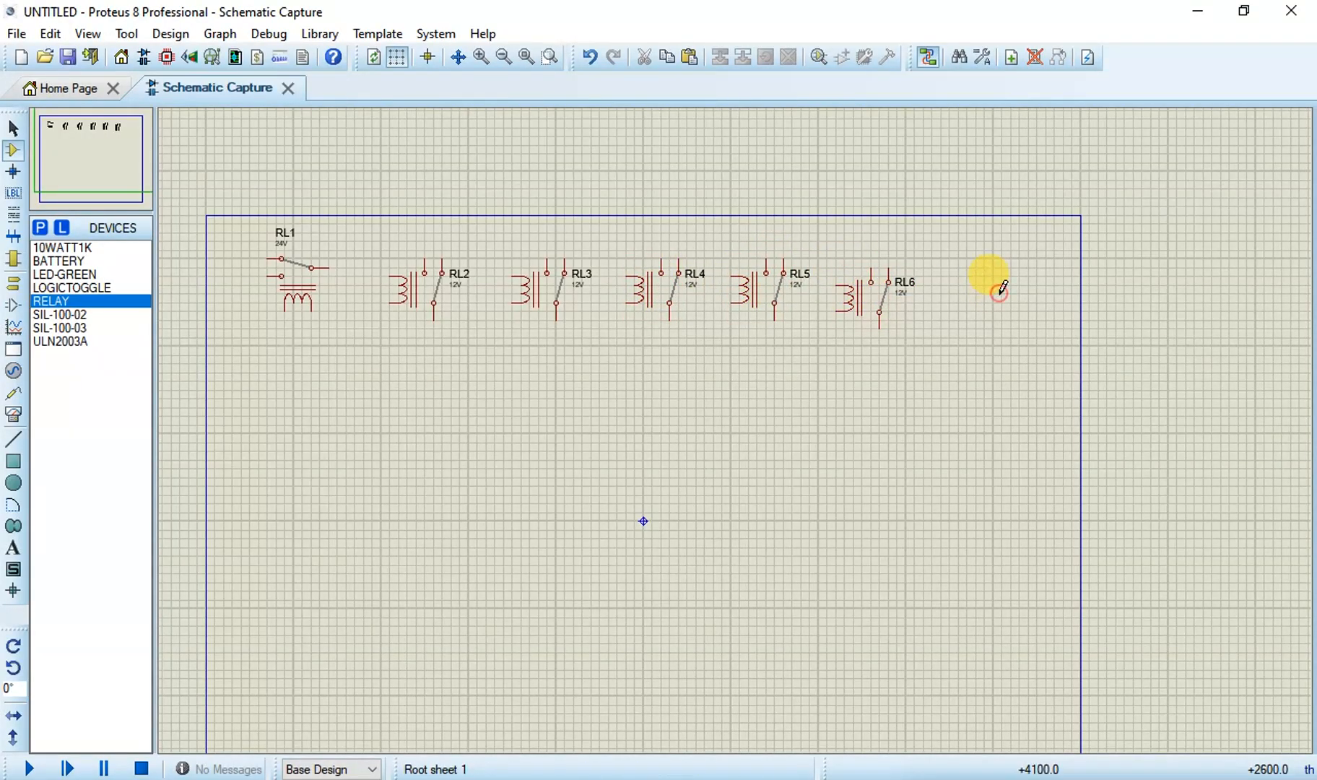
pyautogui.click(985, 292)
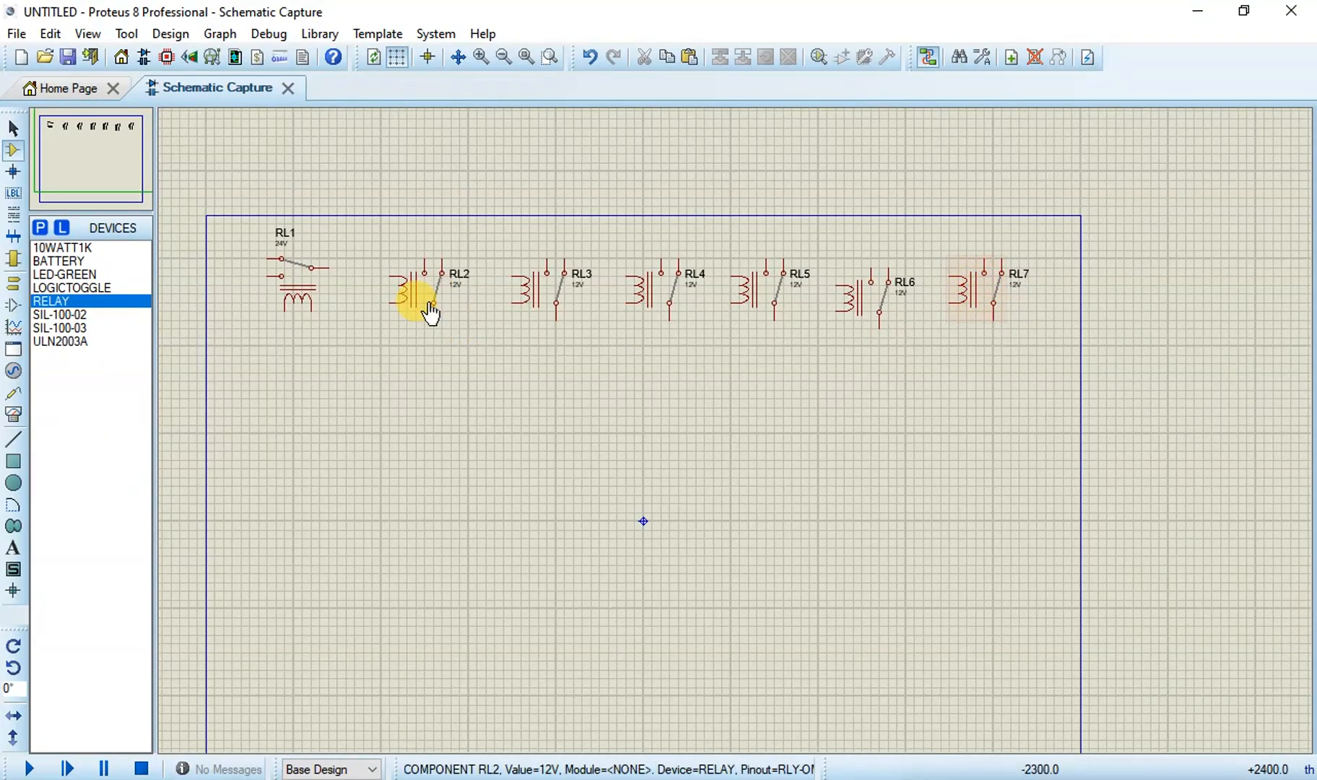
# Step: Set the component value of relay RL2 to 24V
pyautogui.rightClick(430, 312)
pyautogui.click(13, 130)
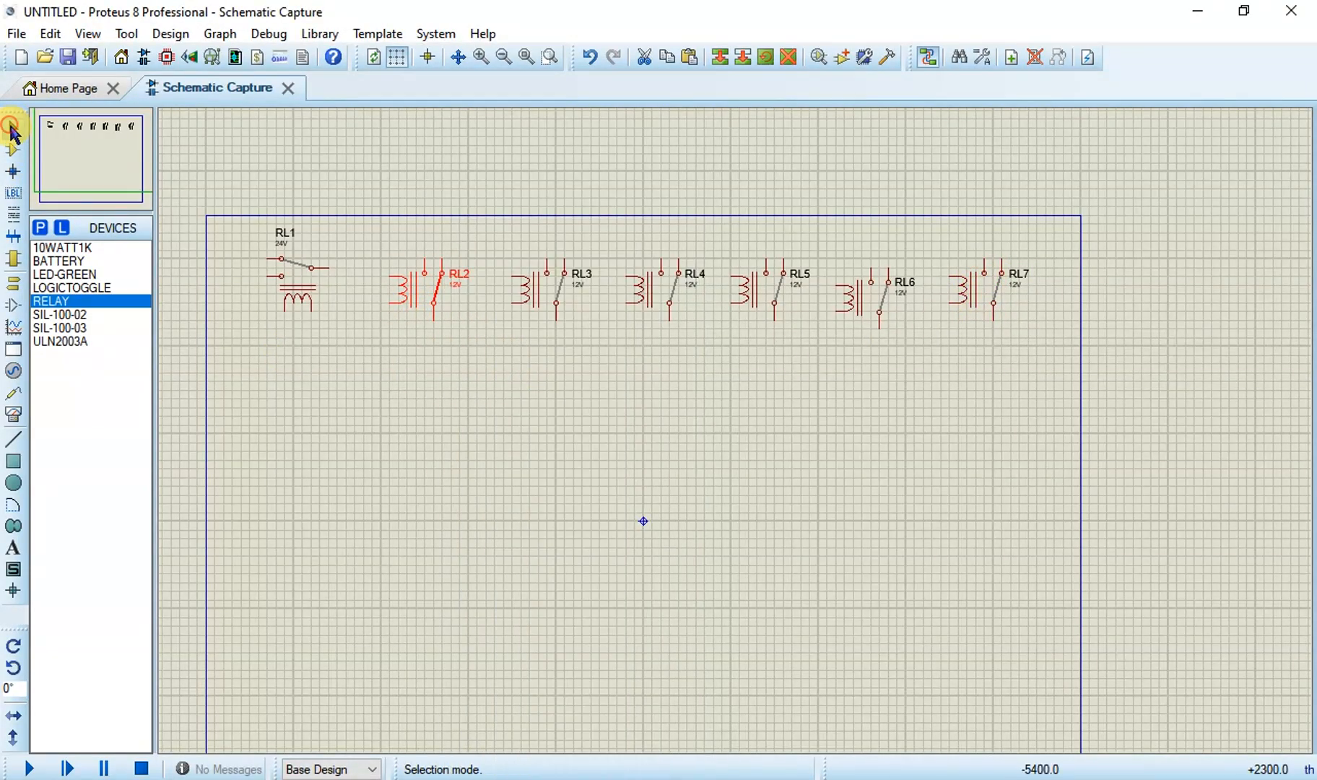
pyautogui.doubleClick(428, 285)
pyautogui.doubleClick(579, 250)
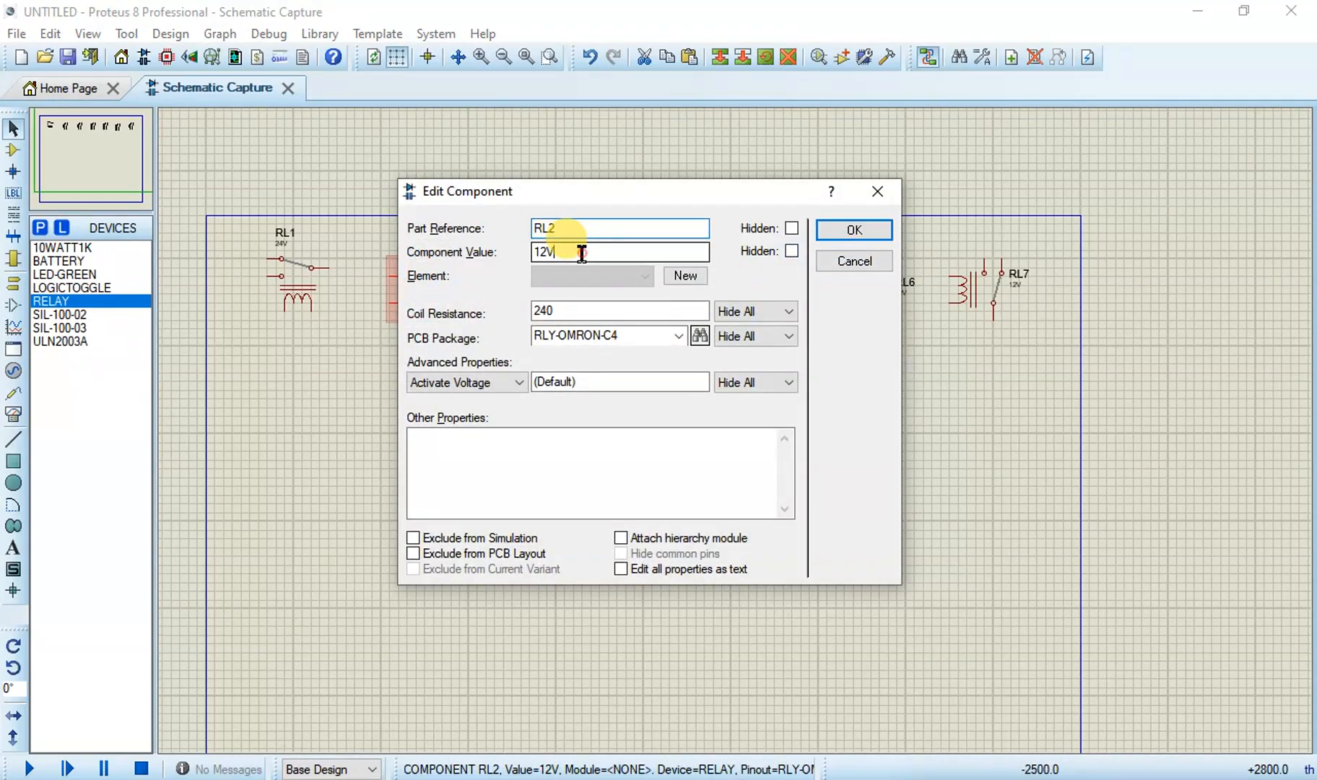
pyautogui.write('24V')
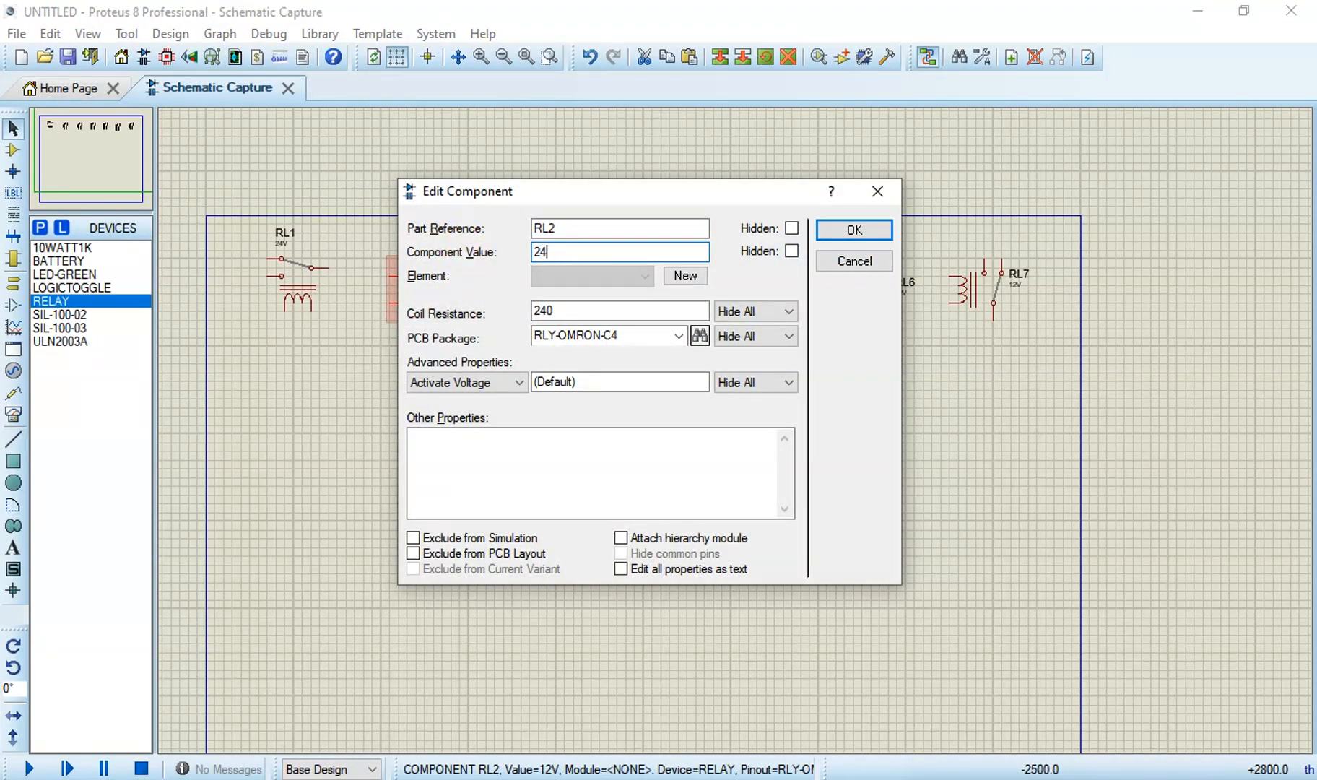
pyautogui.click(878, 233)
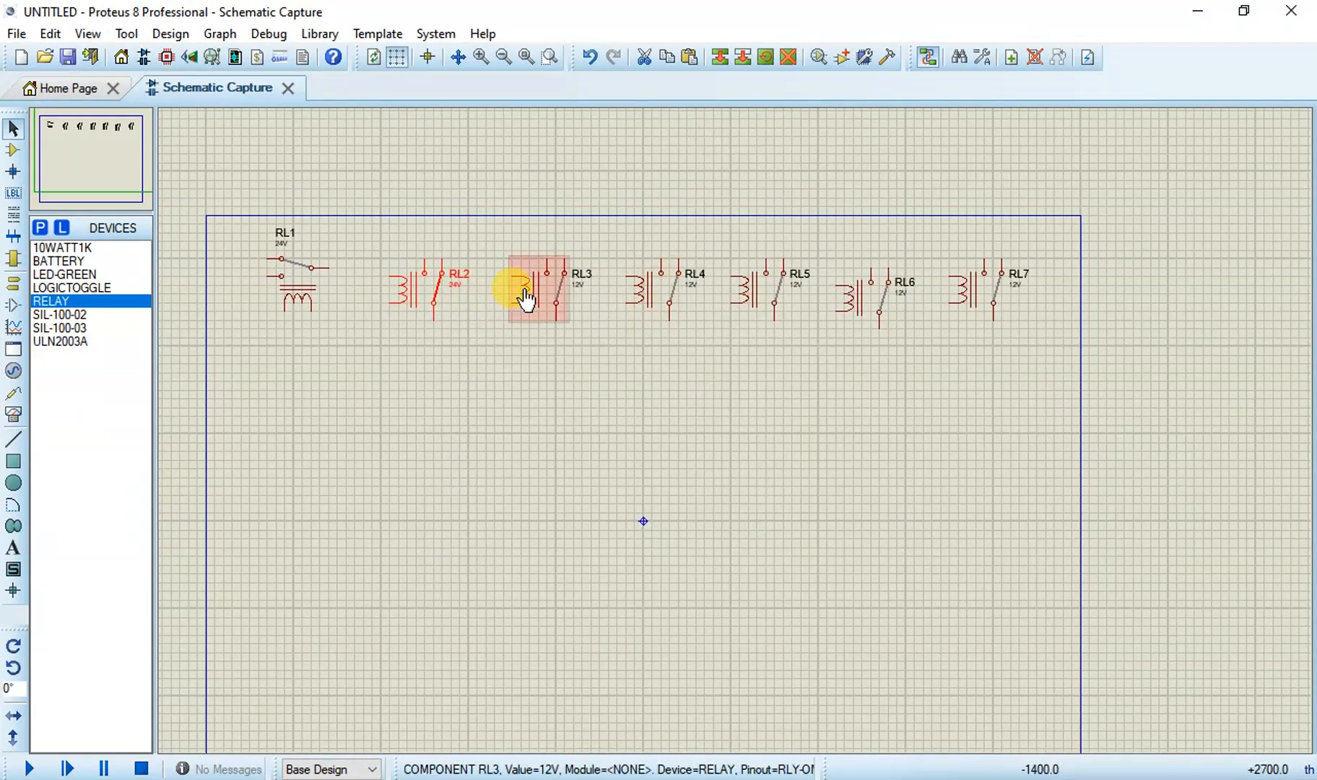
# Step: Set the component value of relay RL3 to 24V
pyautogui.doubleClick(523, 290)
pyautogui.doubleClick(557, 251)
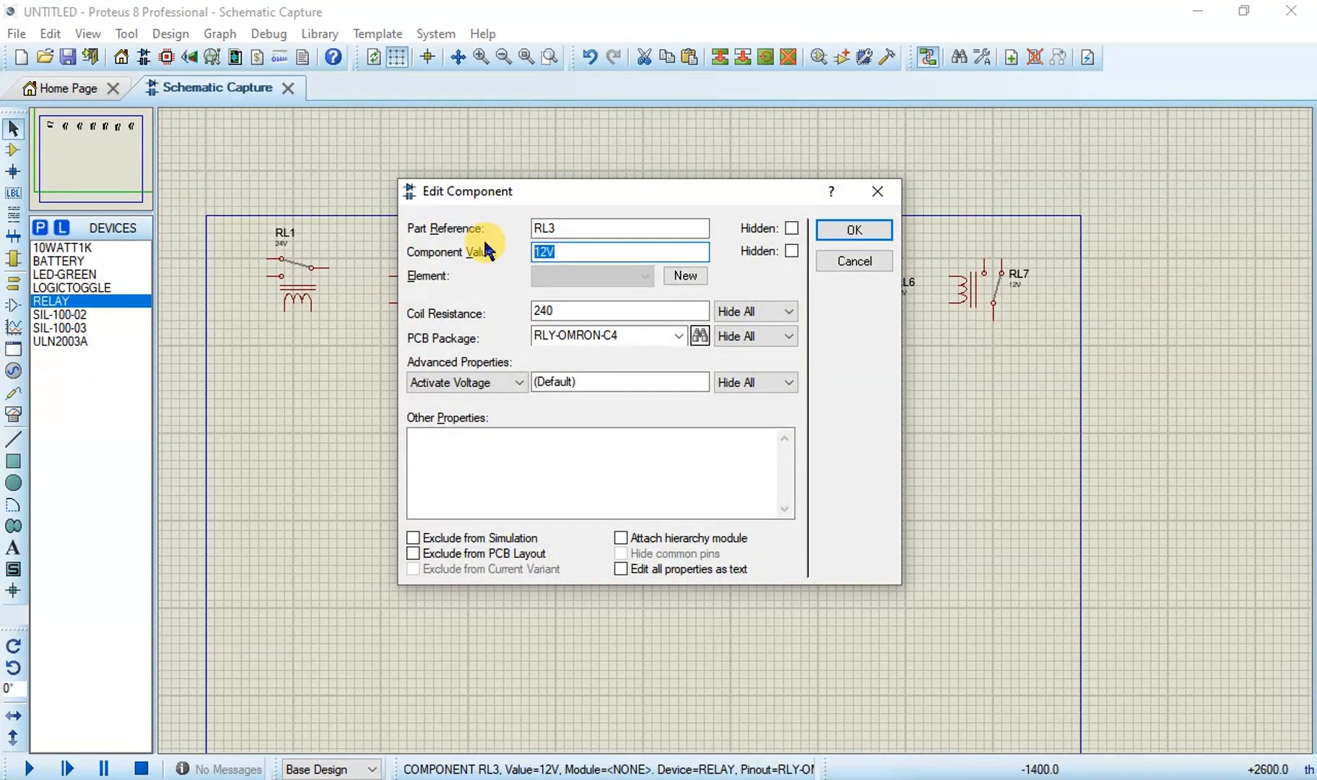
pyautogui.write('24')
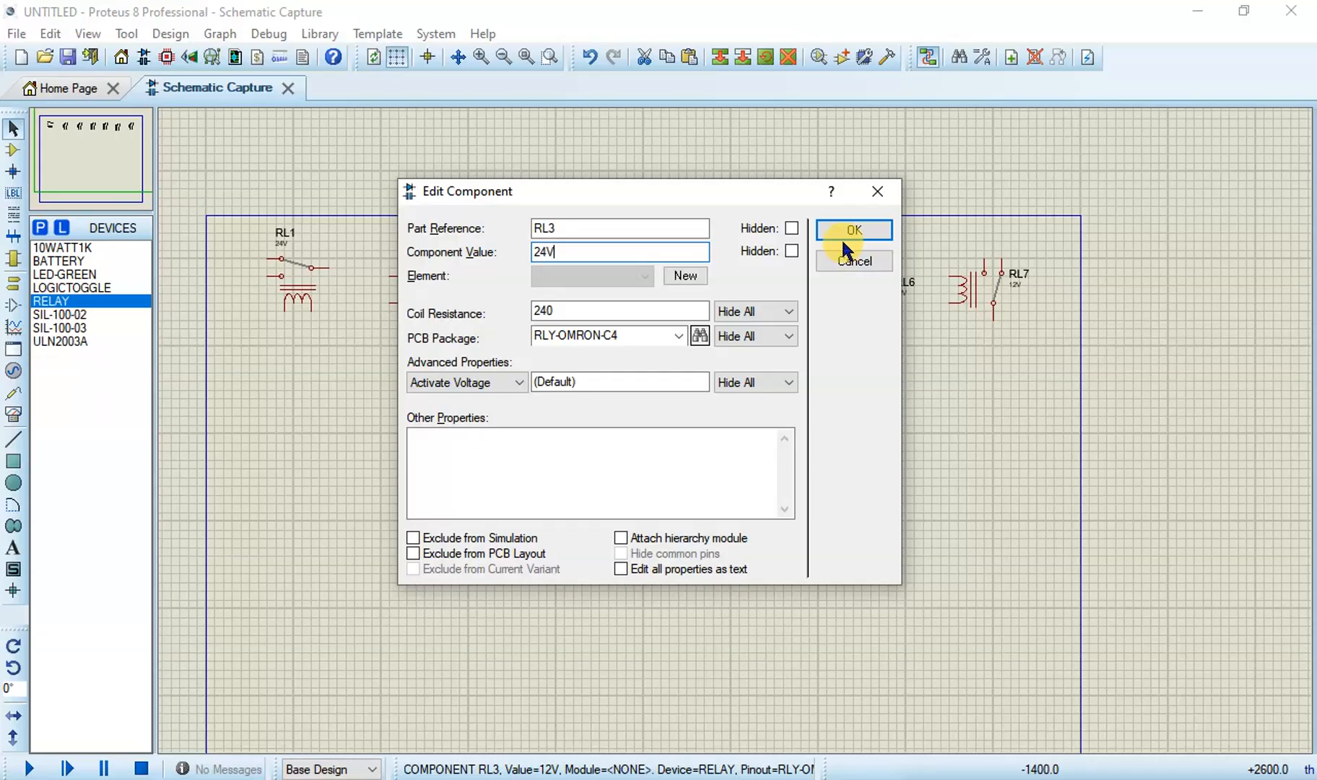
pyautogui.click(850, 230)
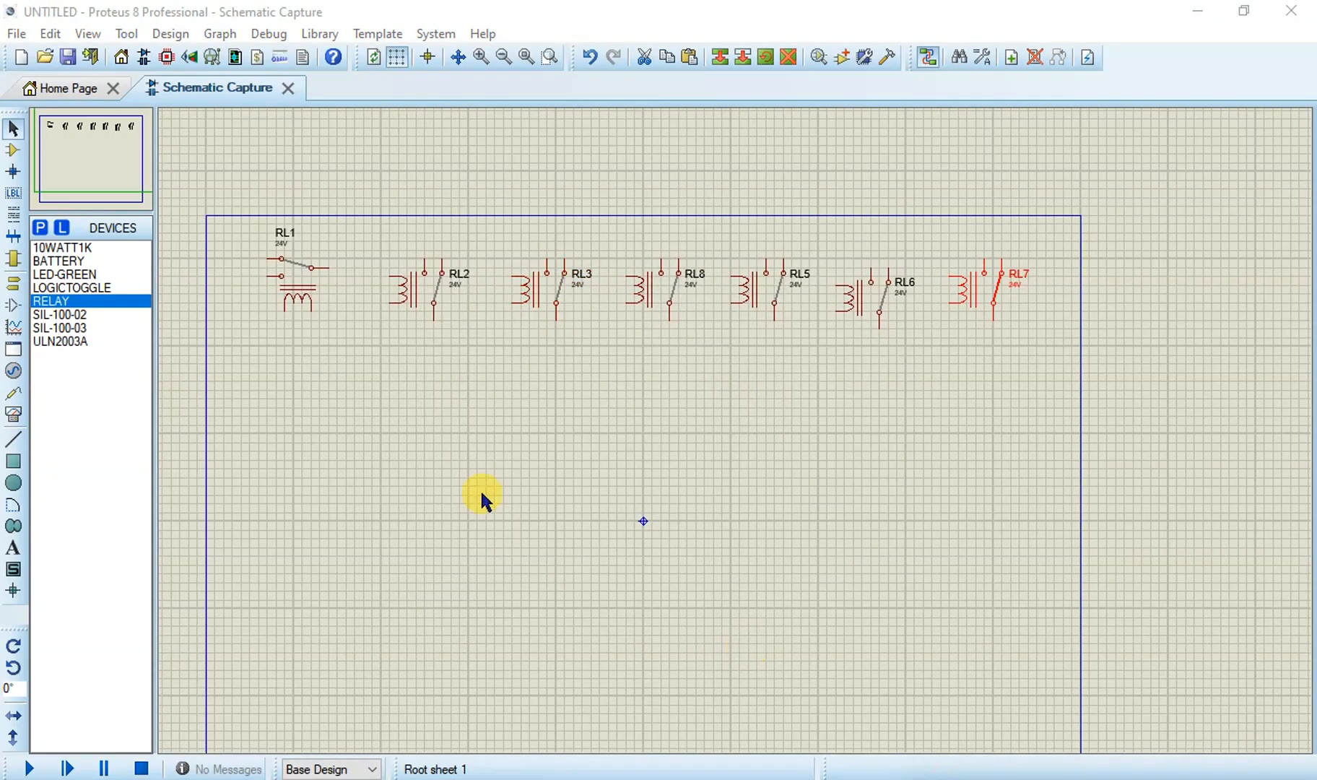
# Step: Rotate the six relays to the right of RL1 anti-clockwise, one after another, so they match its orientation
pyautogui.rightClick(442, 288)
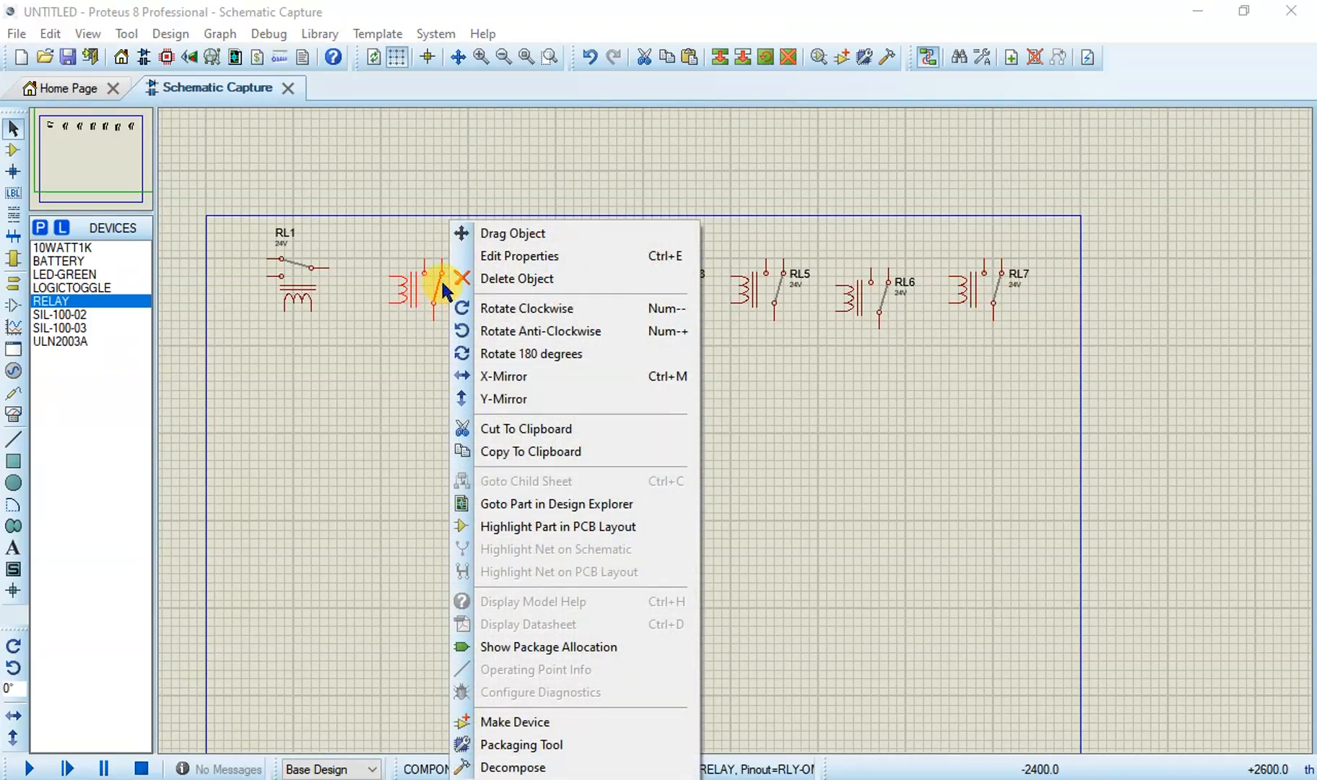
pyautogui.click(493, 332)
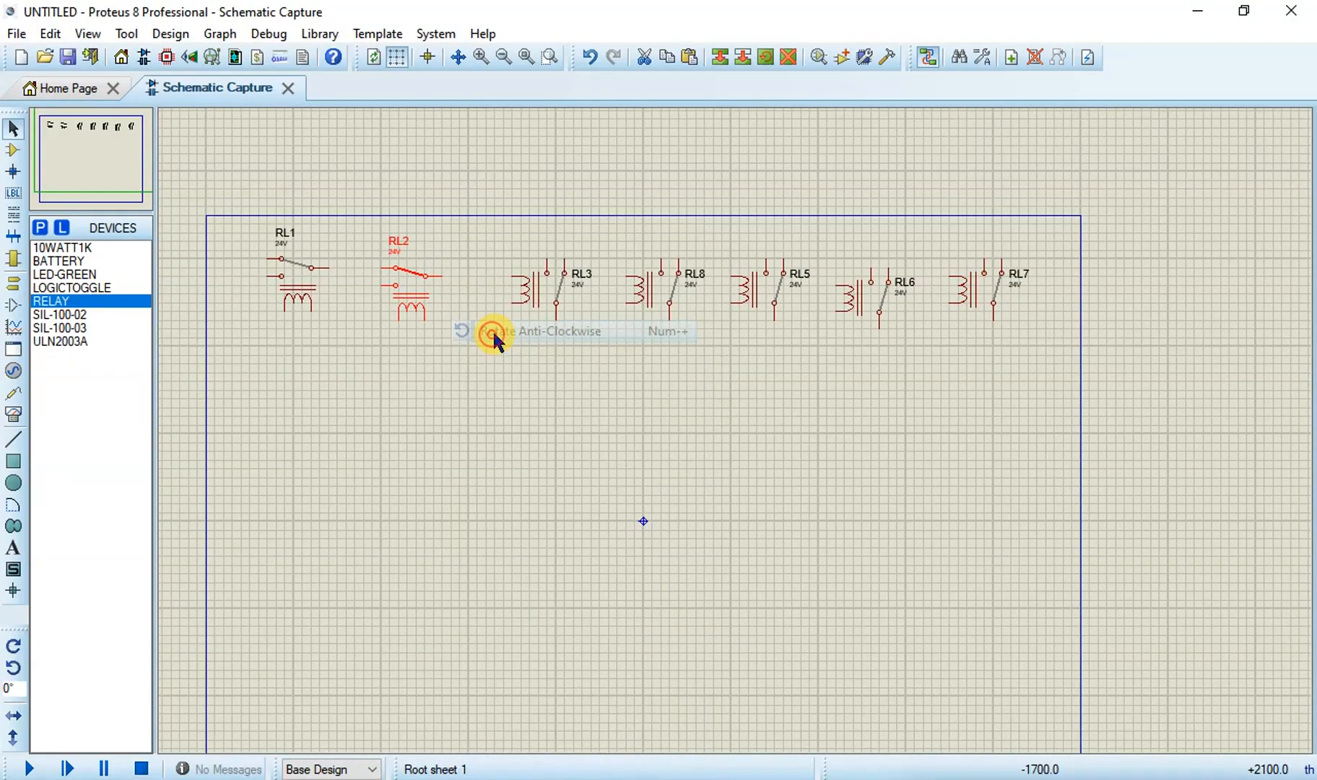
pyautogui.rightClick(542, 296)
pyautogui.click(600, 332)
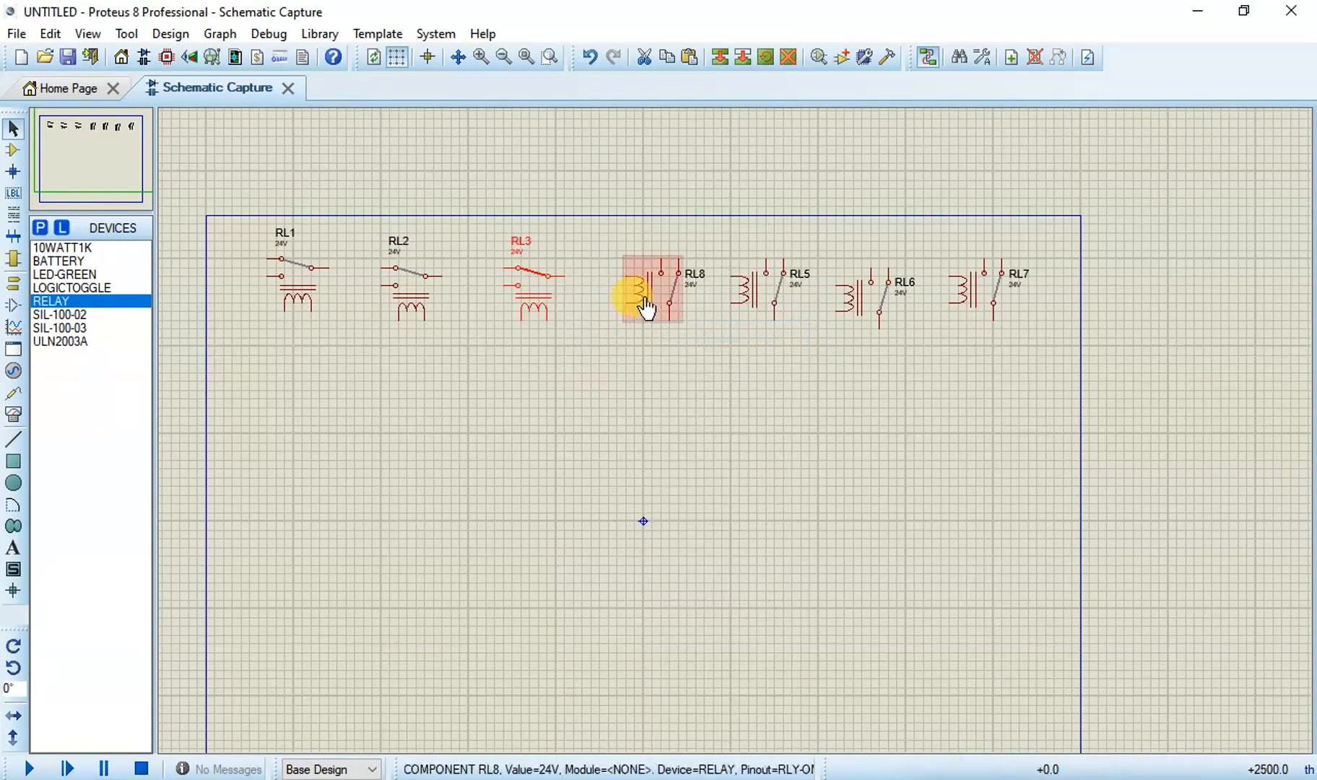
pyautogui.rightClick(669, 290)
pyautogui.click(721, 336)
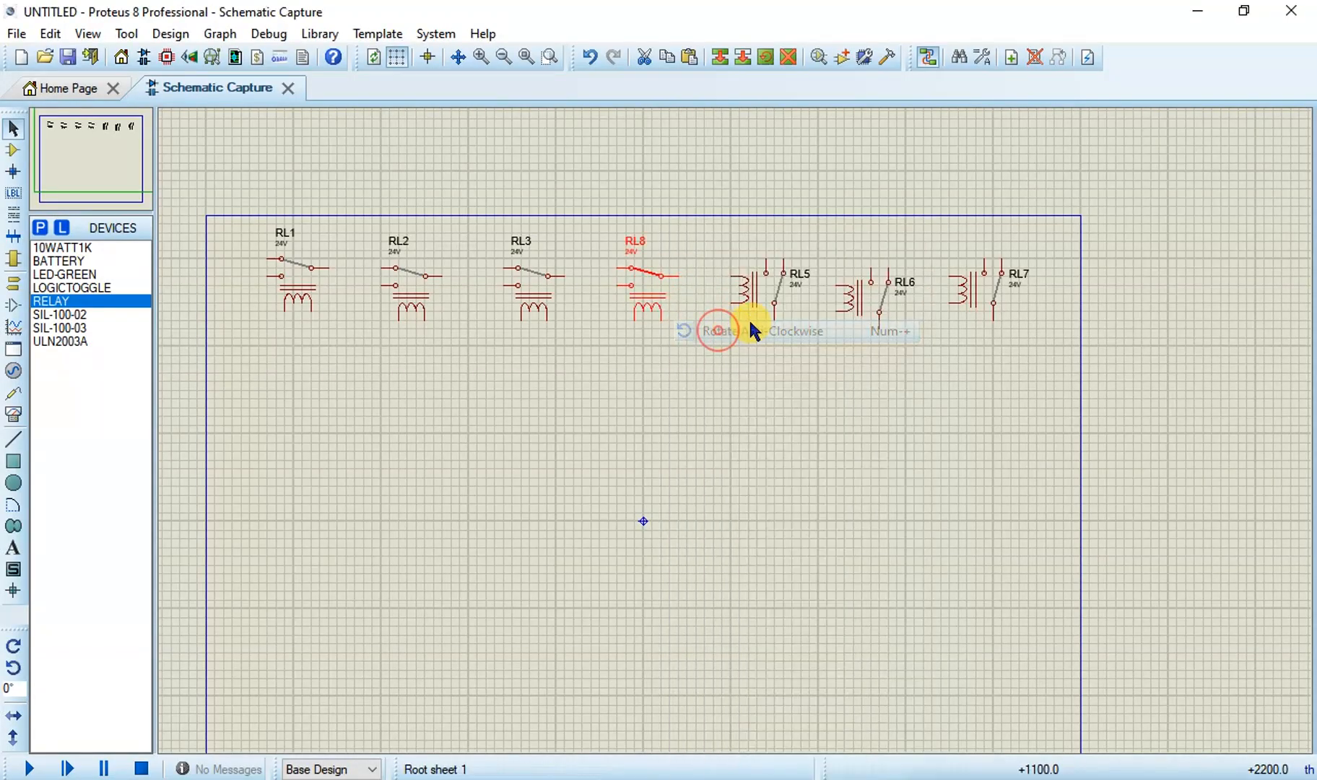
pyautogui.rightClick(764, 294)
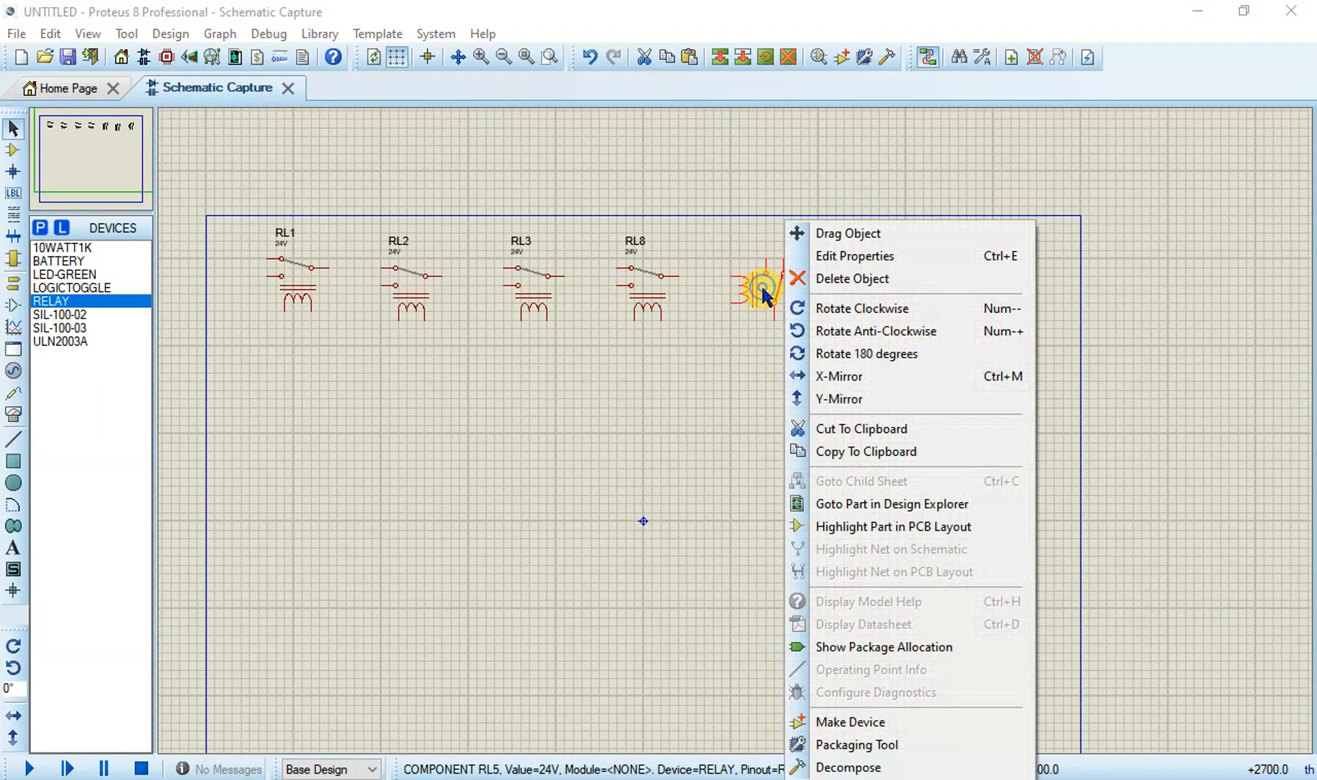
pyautogui.click(831, 331)
pyautogui.rightClick(874, 306)
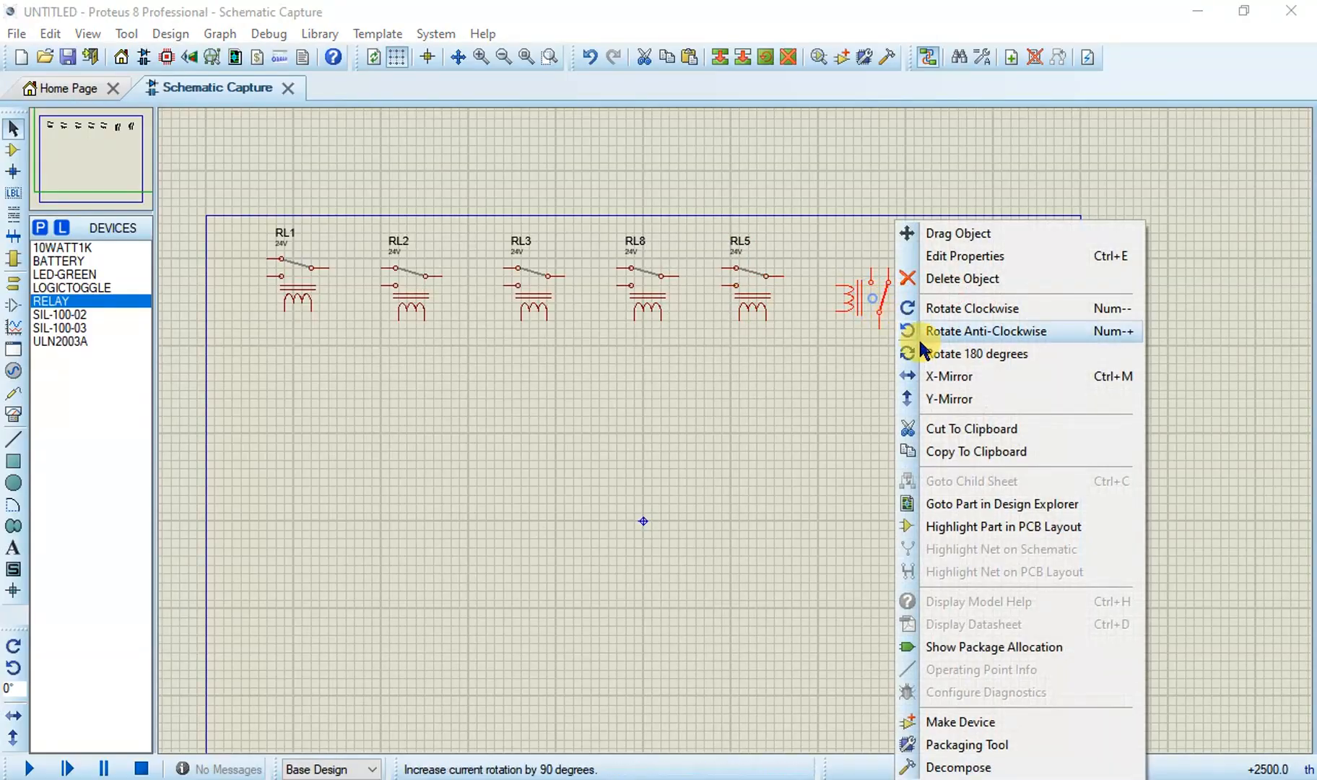
pyautogui.click(930, 332)
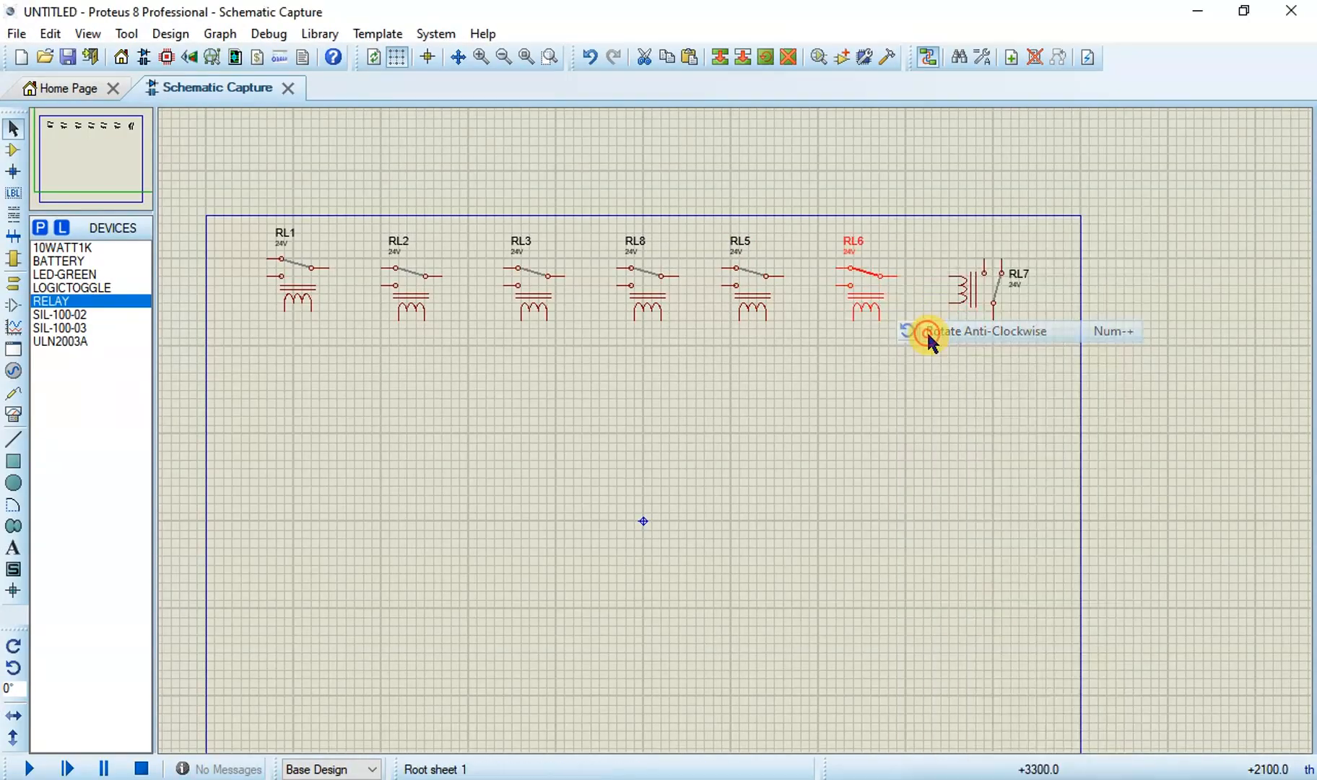
pyautogui.rightClick(976, 294)
pyautogui.click(1073, 332)
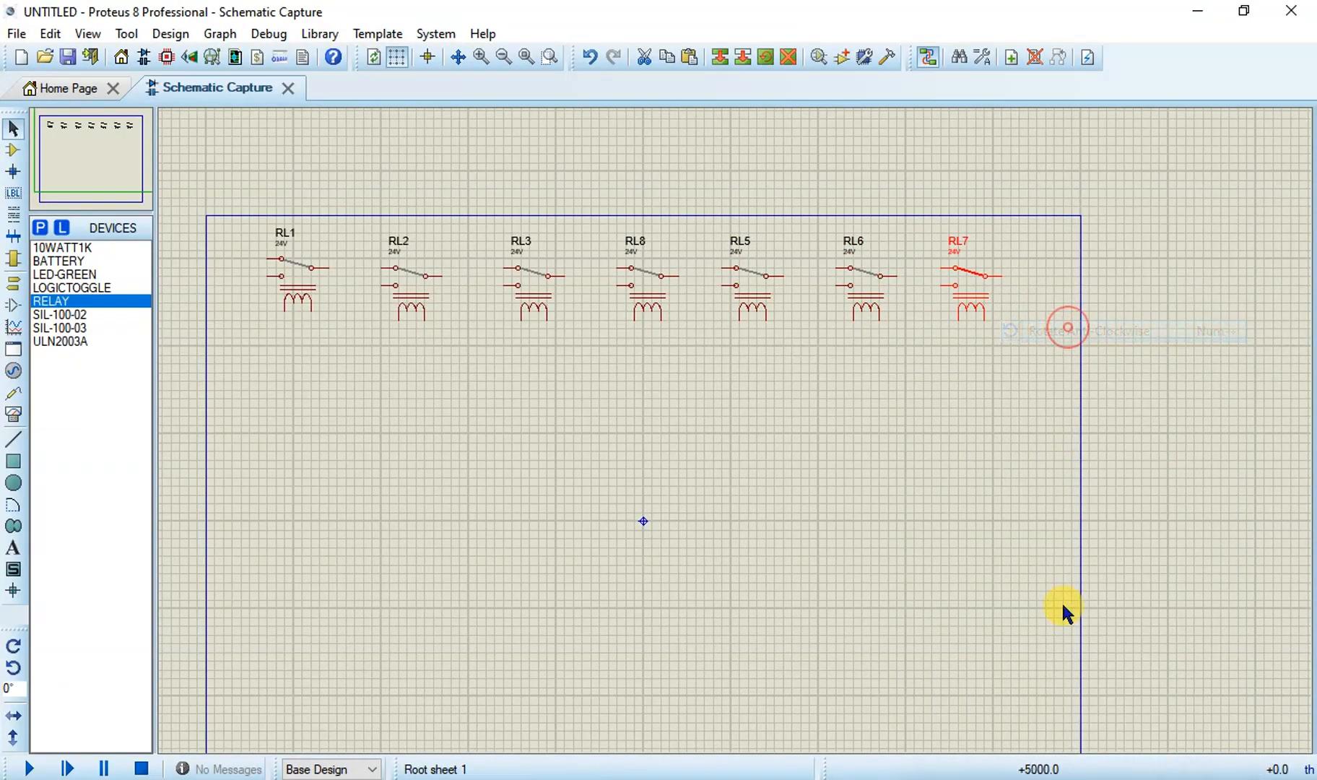
# Step: Place one LED-GREEN component below relay RL1
pyautogui.scroll(1, 906, 741)
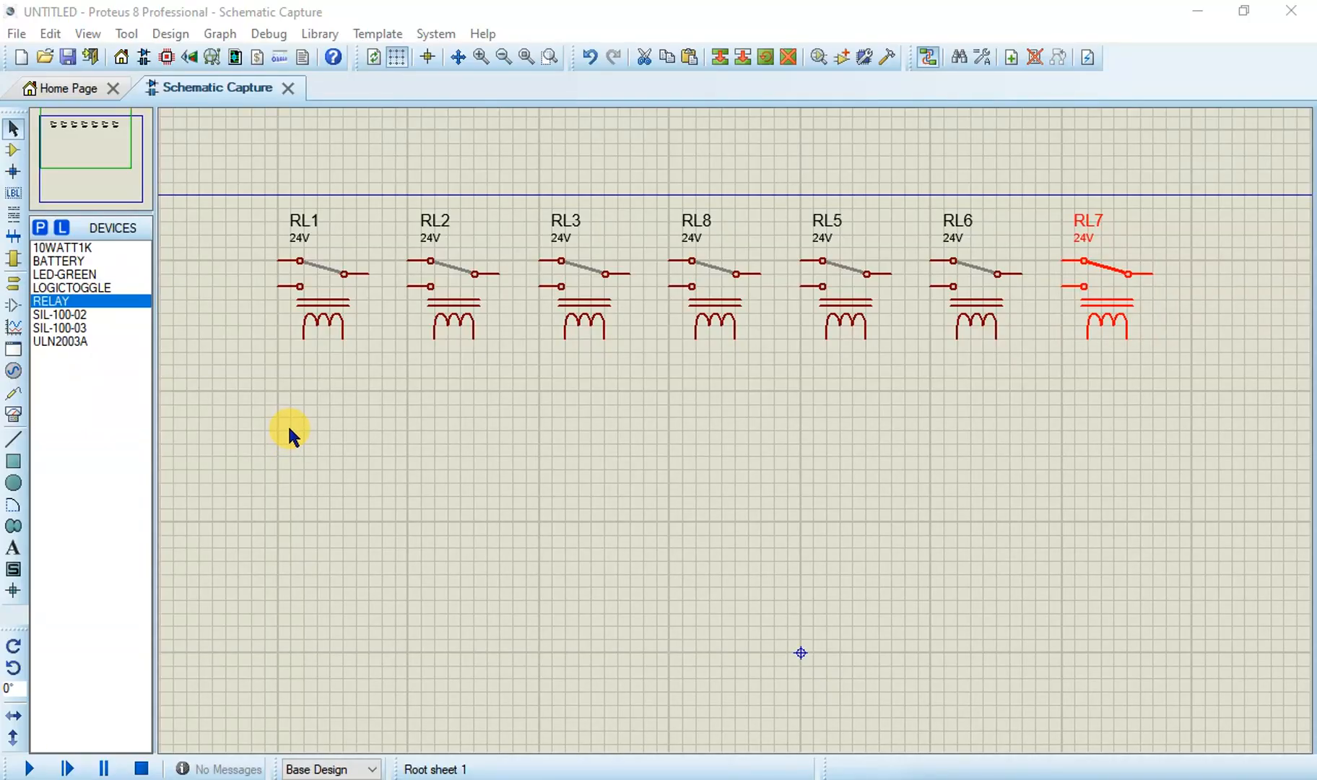
pyautogui.scroll(-1, 441, 433)
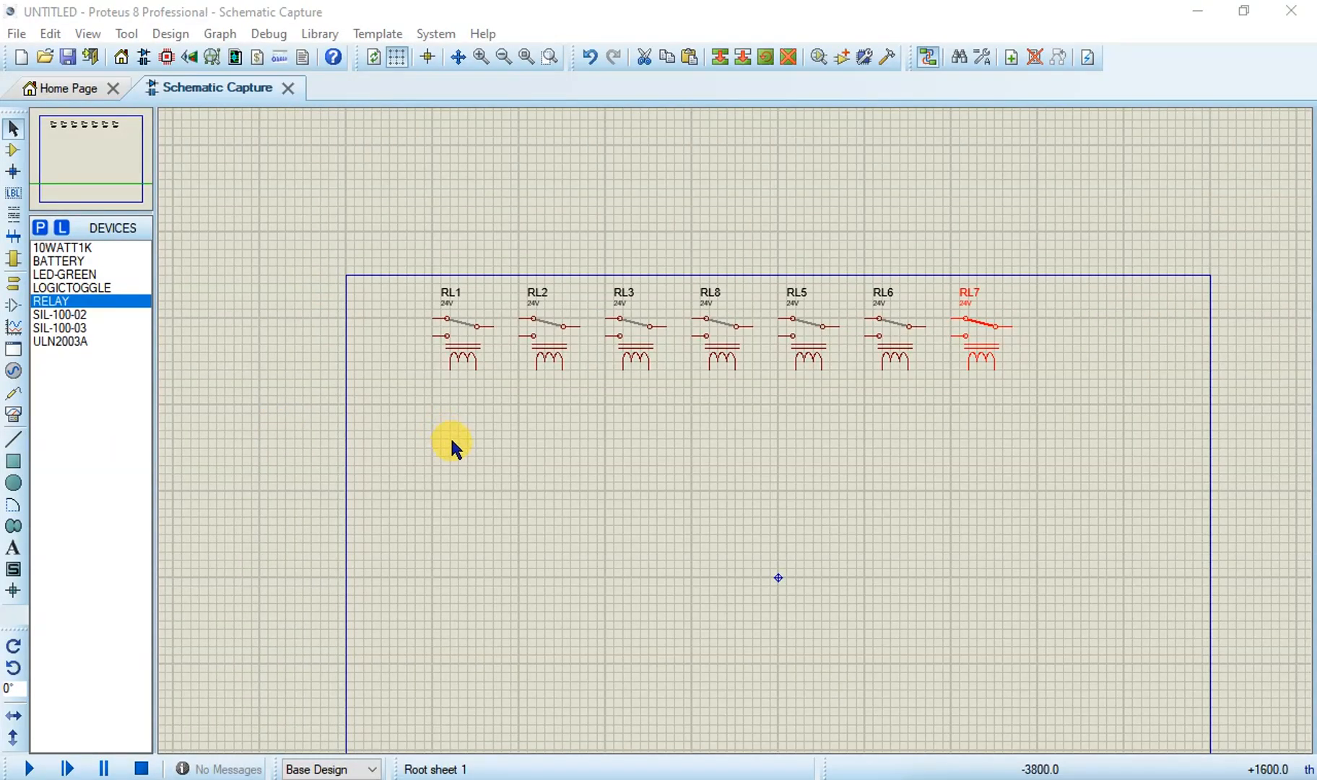
pyautogui.scroll(1, 439, 451)
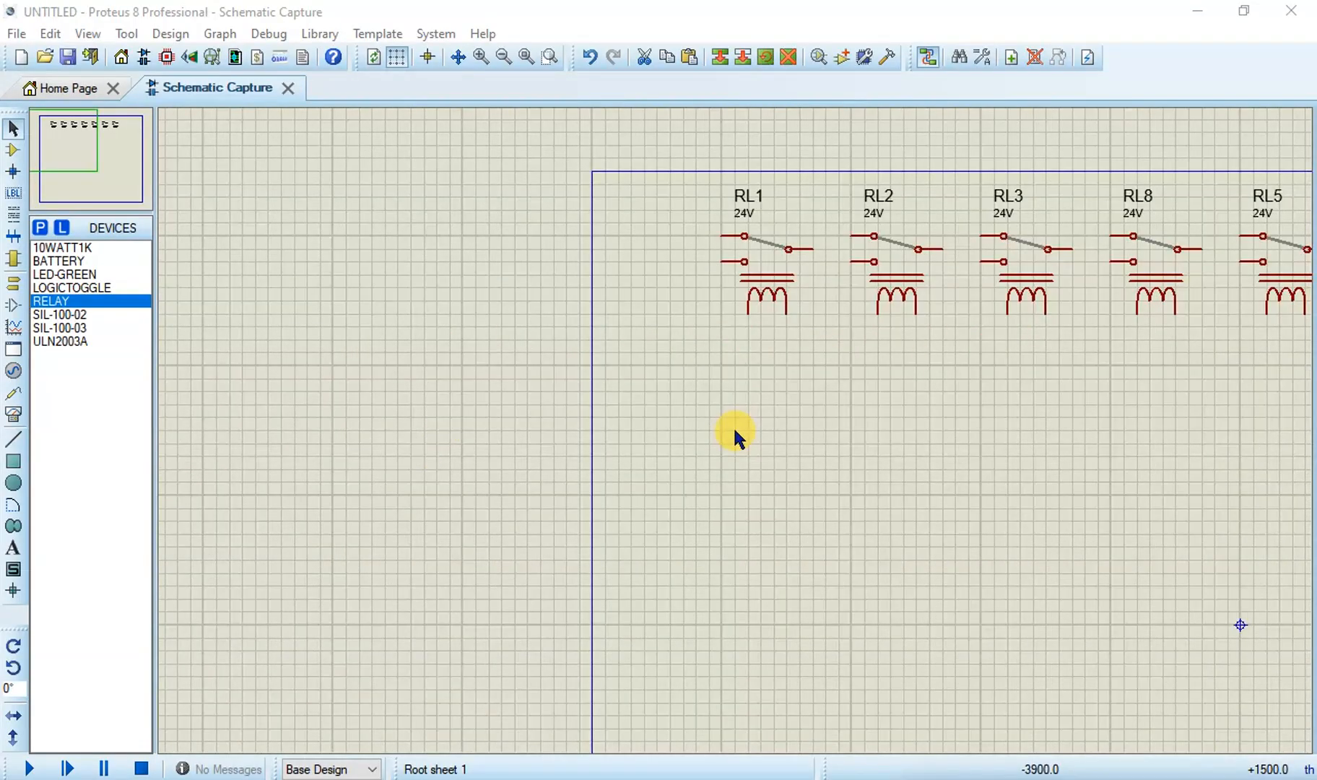
pyautogui.moveTo(873, 432); pyautogui.dragTo(442, 435)
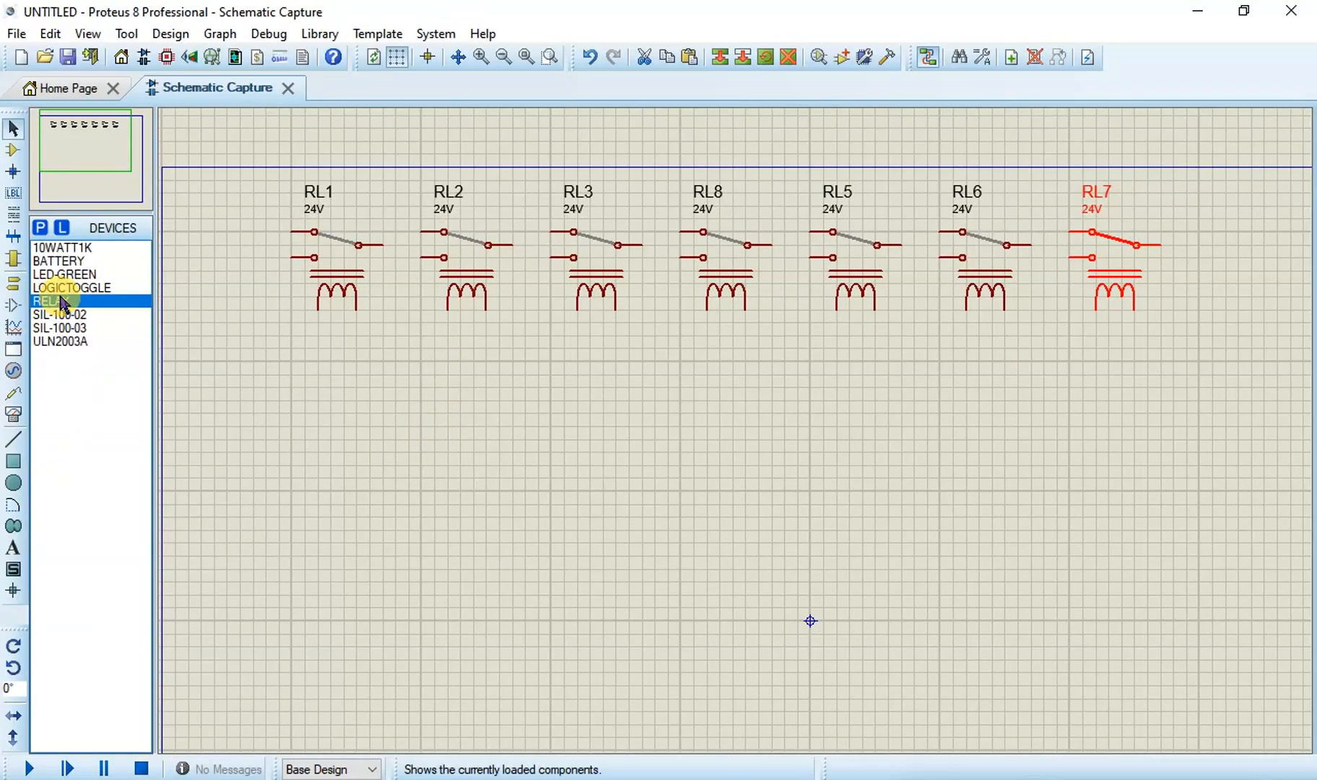
pyautogui.click(72, 276)
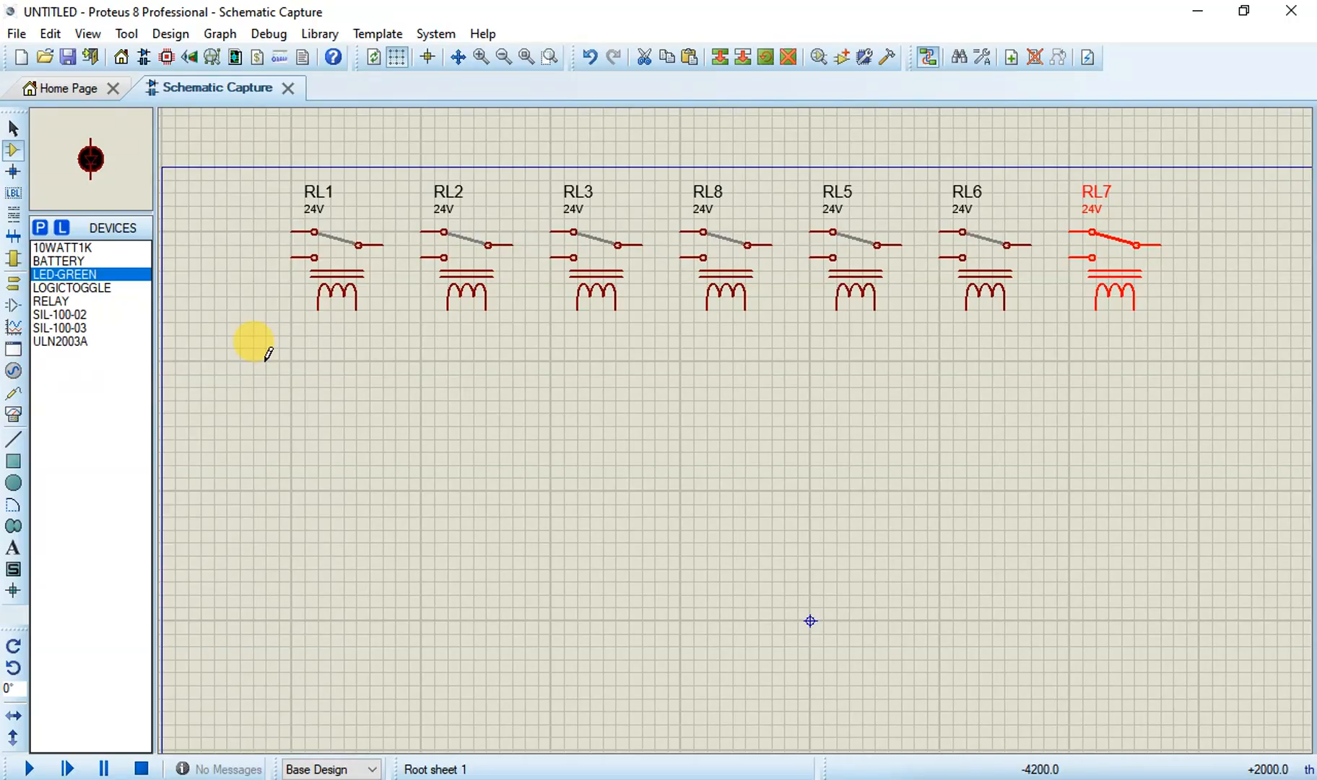
pyautogui.click(320, 371)
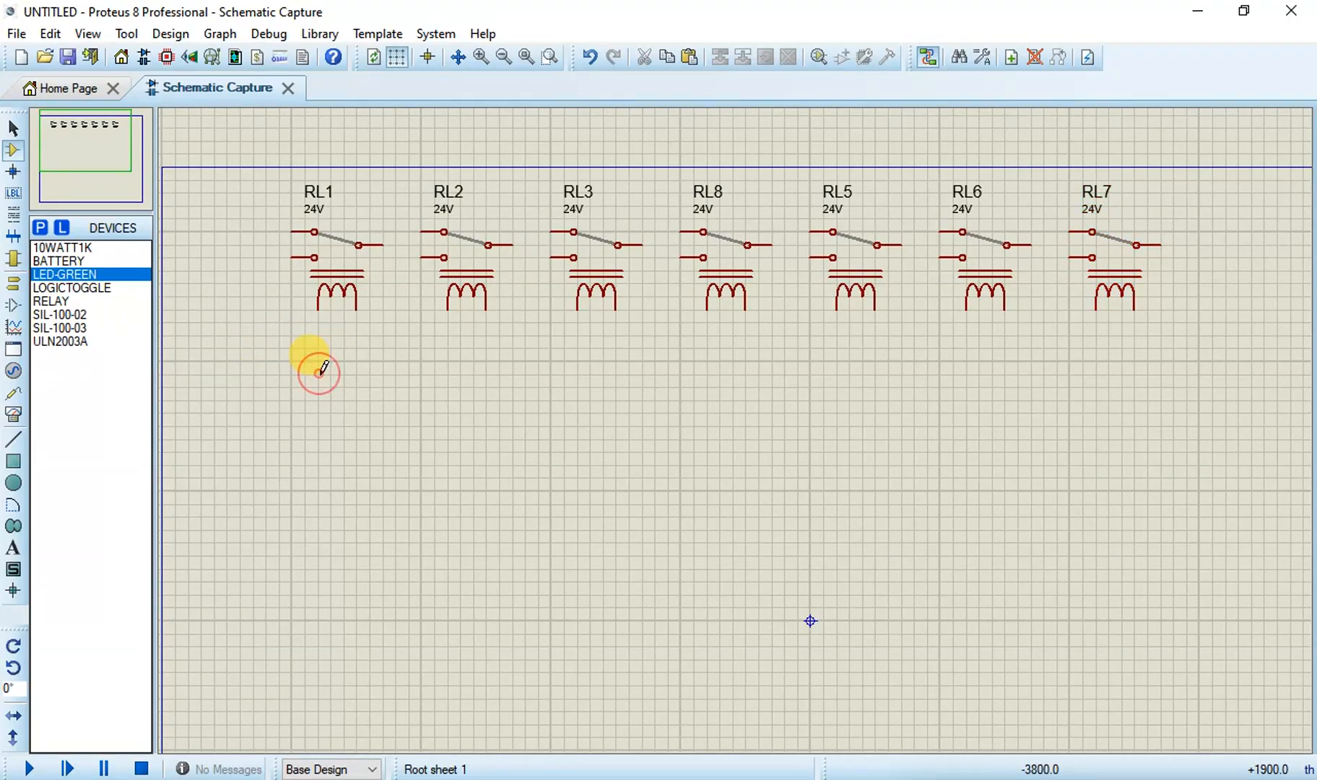
pyautogui.click(318, 374)
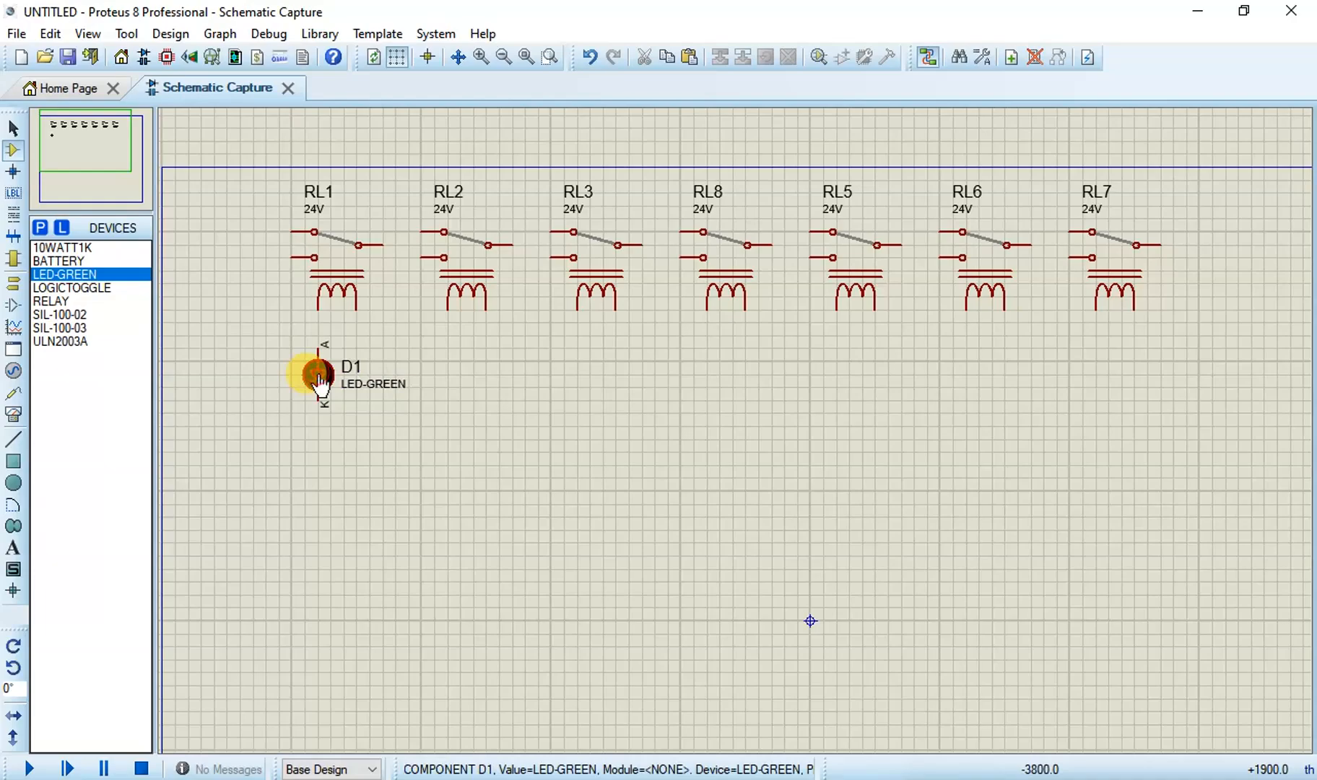
pyautogui.click(315, 394)
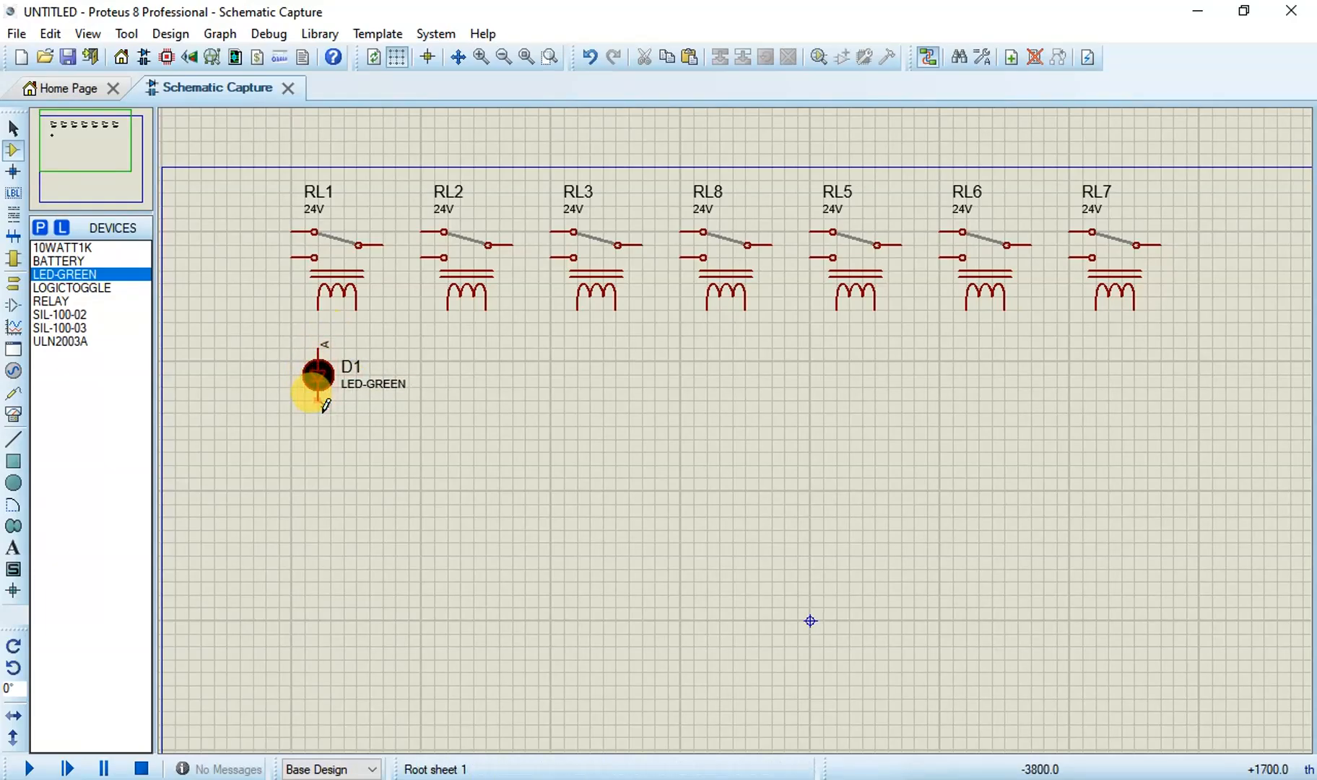
# Step: Place six more LED-GREEN components in a row to the right of D1, one below each remaining relay
pyautogui.click(447, 369)
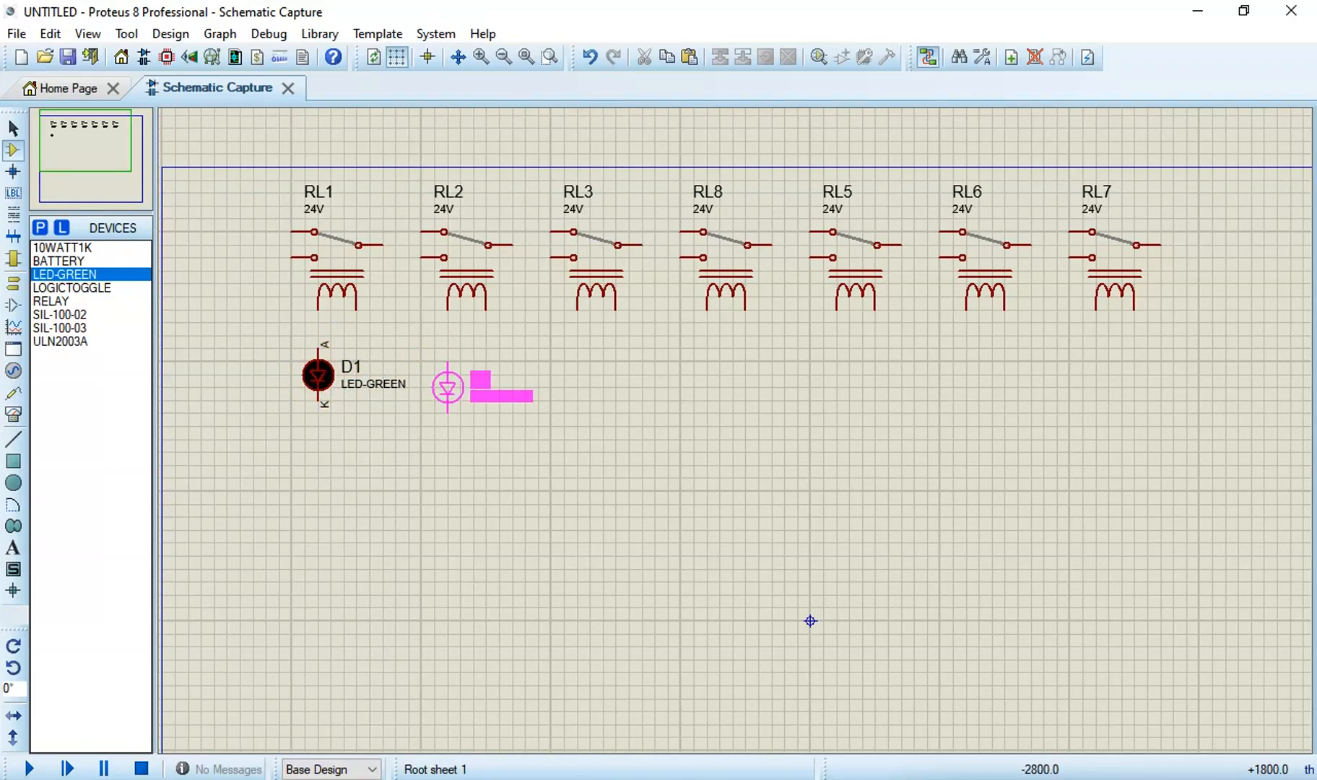
pyautogui.click(448, 399)
pyautogui.click(547, 370)
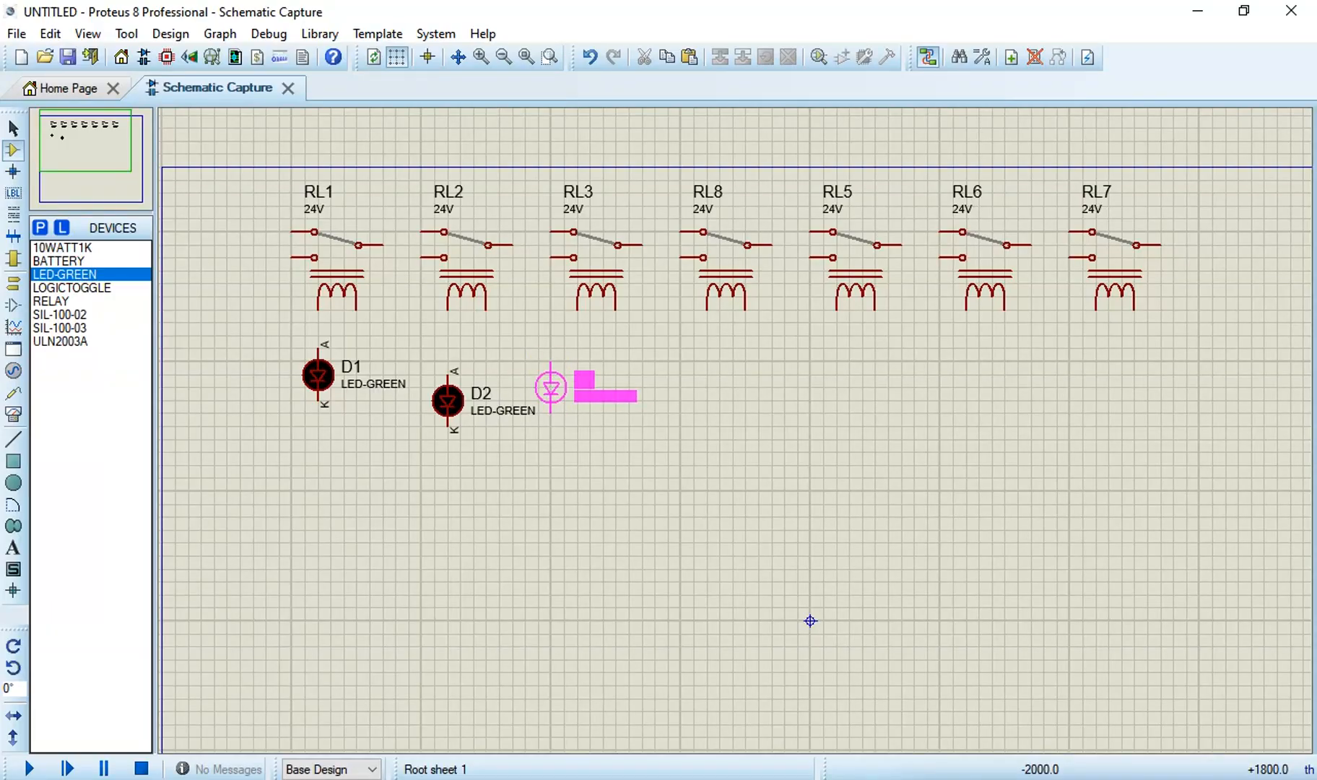
pyautogui.click(551, 387)
pyautogui.click(700, 358)
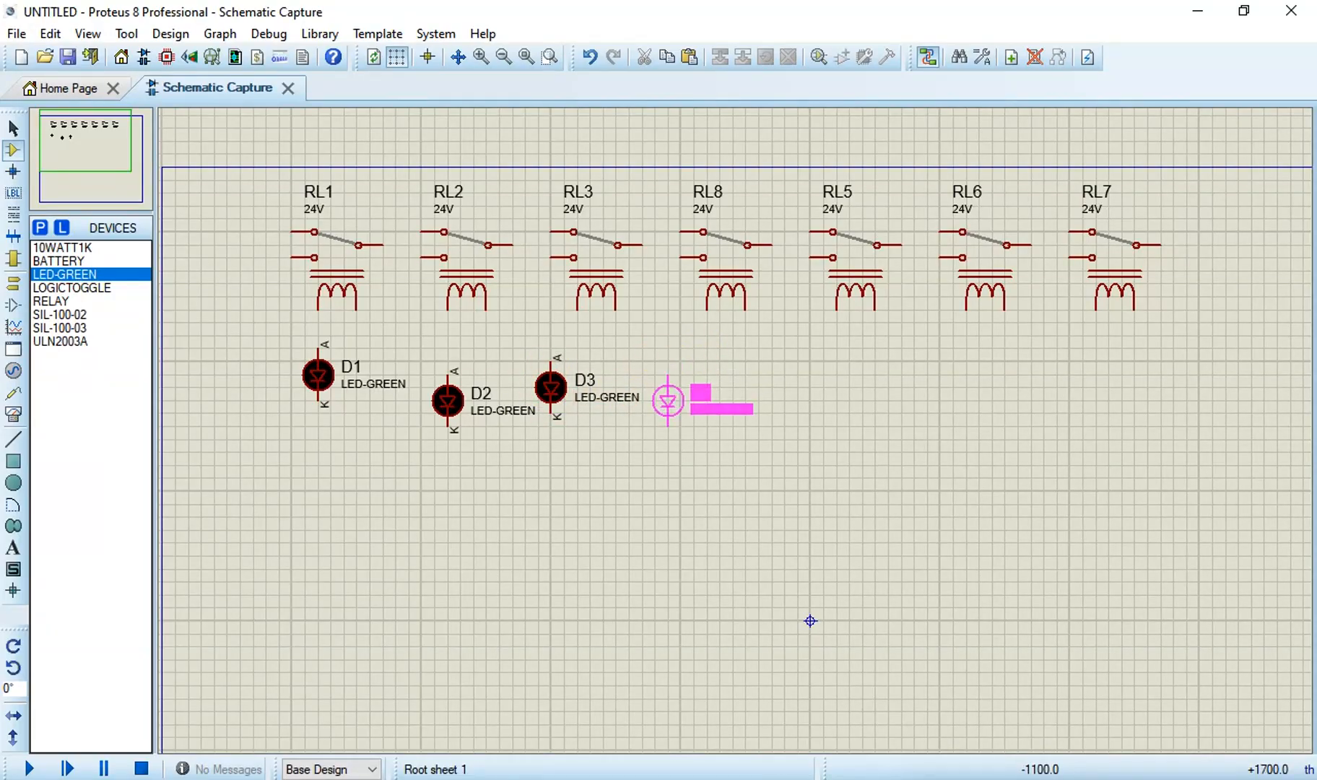
pyautogui.click(680, 386)
pyautogui.click(832, 372)
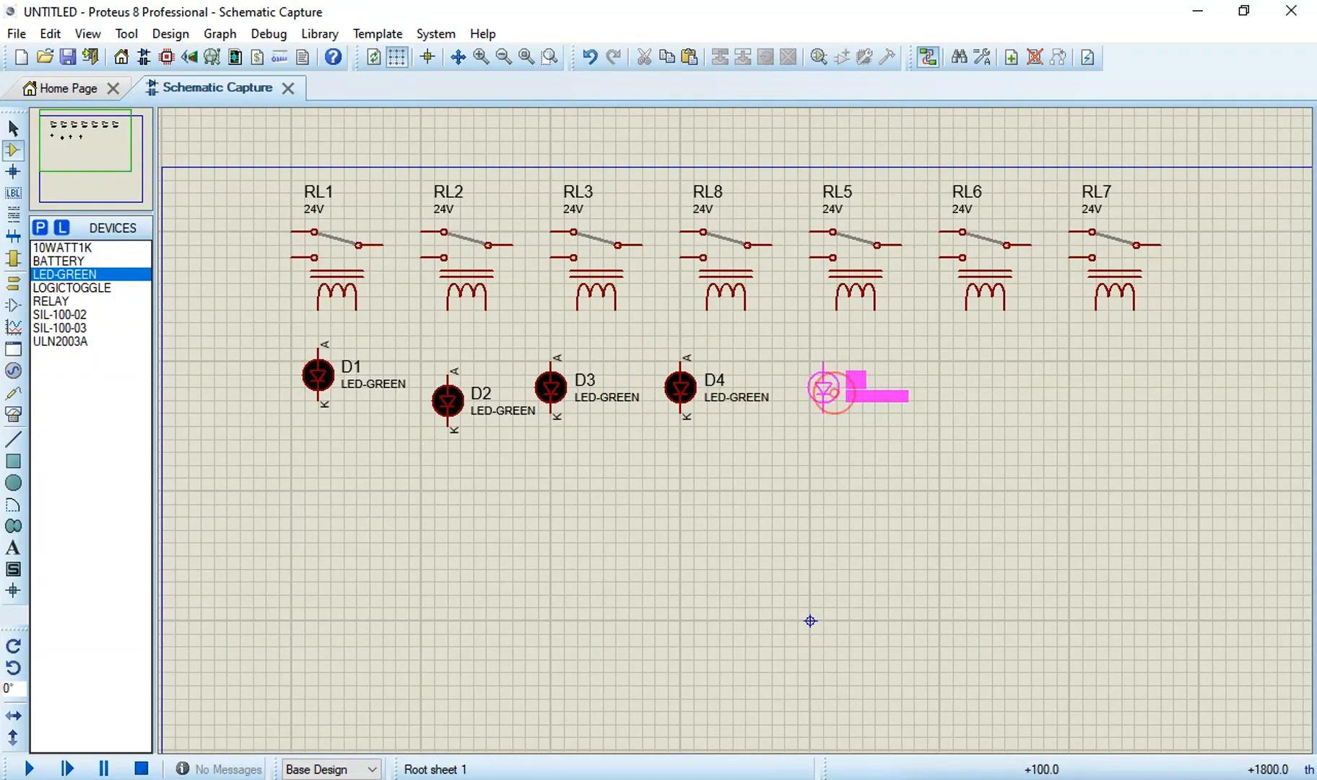
pyautogui.click(810, 386)
pyautogui.click(957, 385)
pyautogui.click(964, 405)
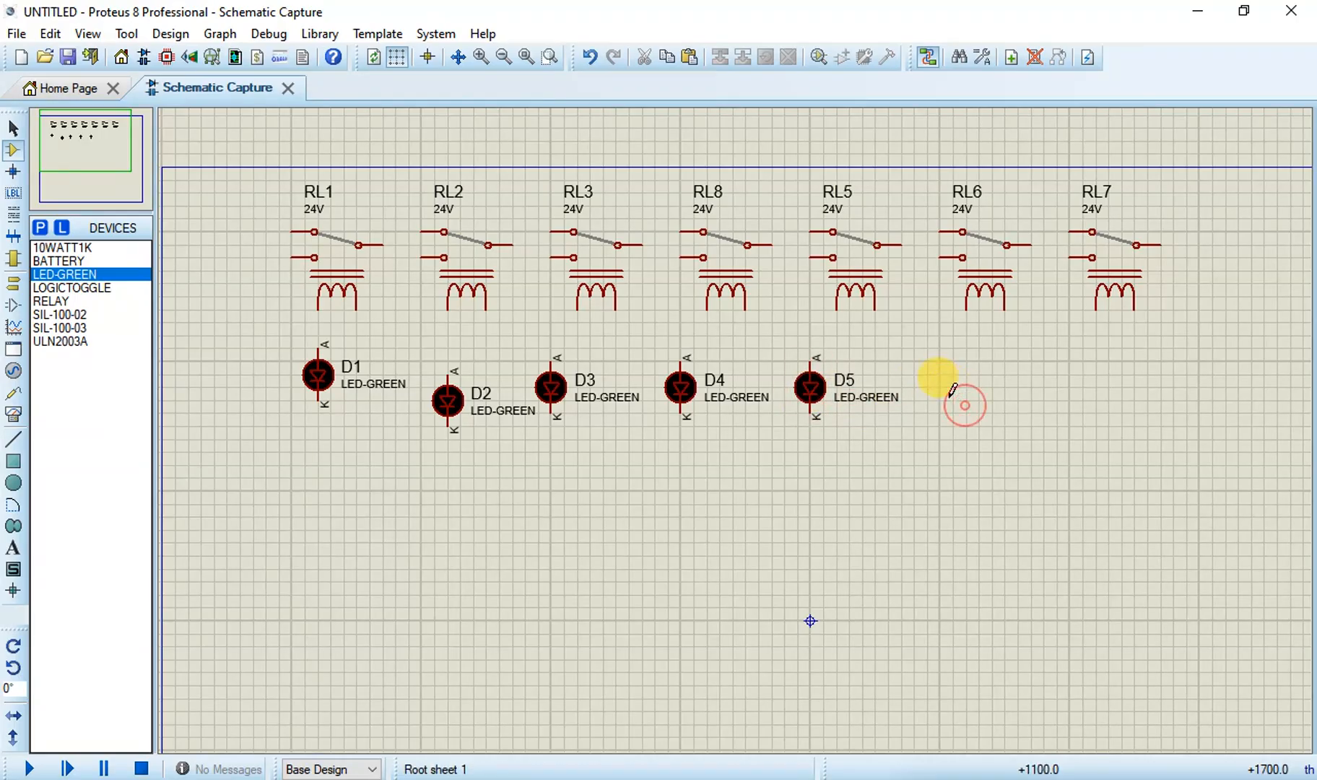
pyautogui.click(940, 386)
pyautogui.click(1135, 369)
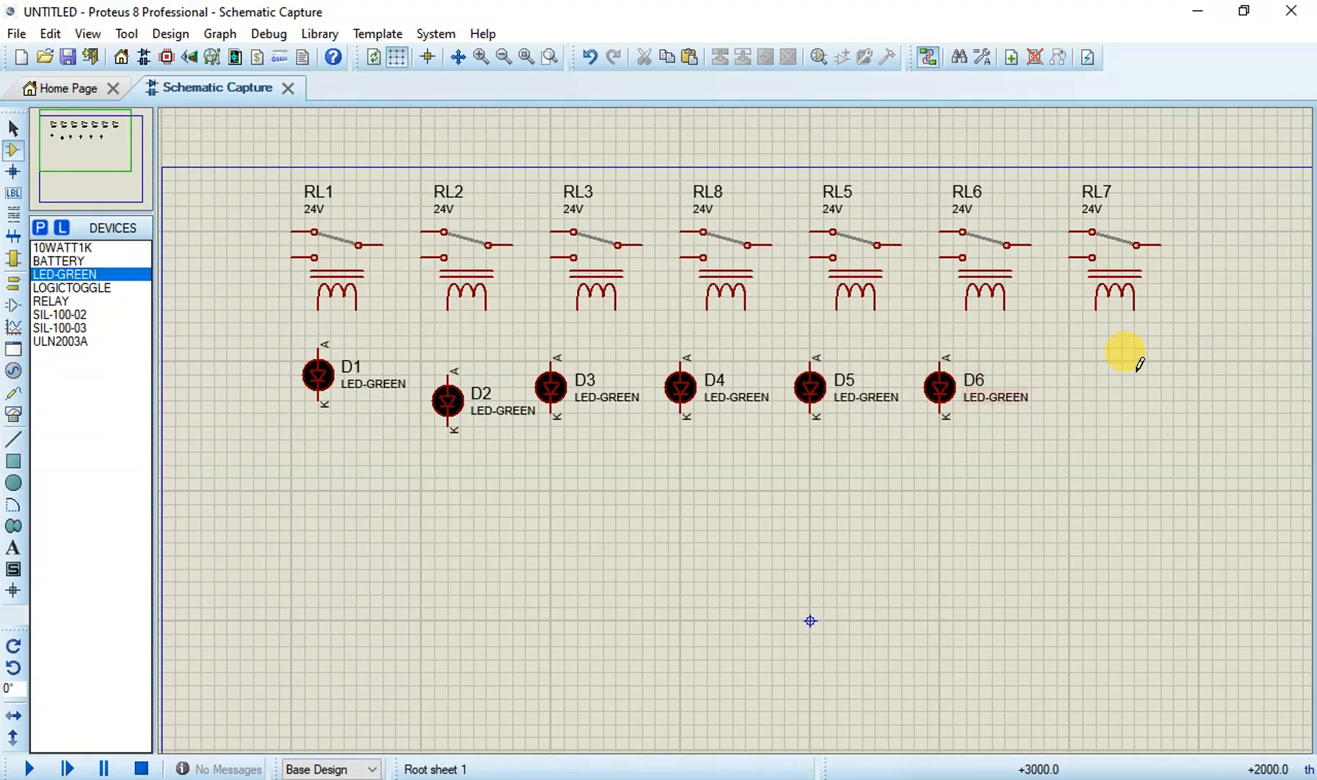
pyautogui.click(1095, 384)
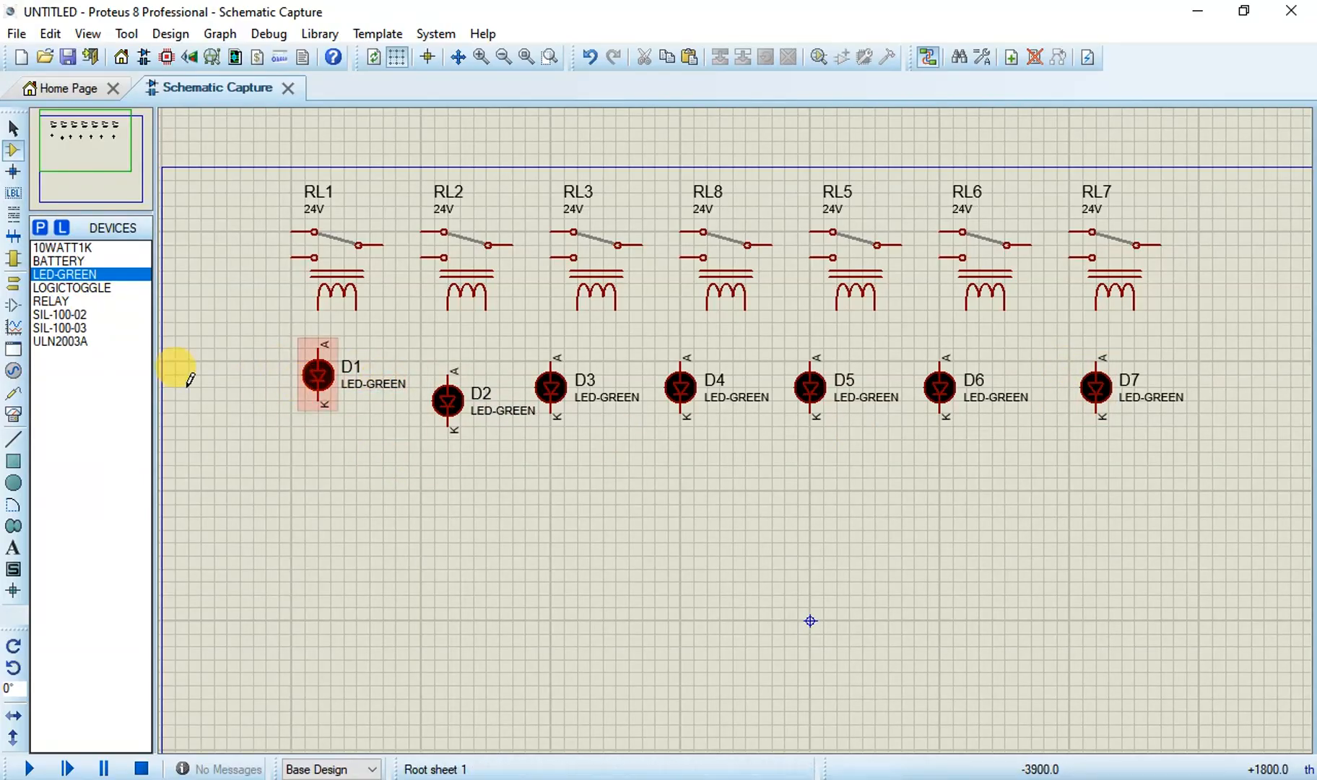
# Step: Rotate LED D1 by 180 degrees so its cathode faces the relay above it
pyautogui.click(12, 130)
pyautogui.click(319, 383)
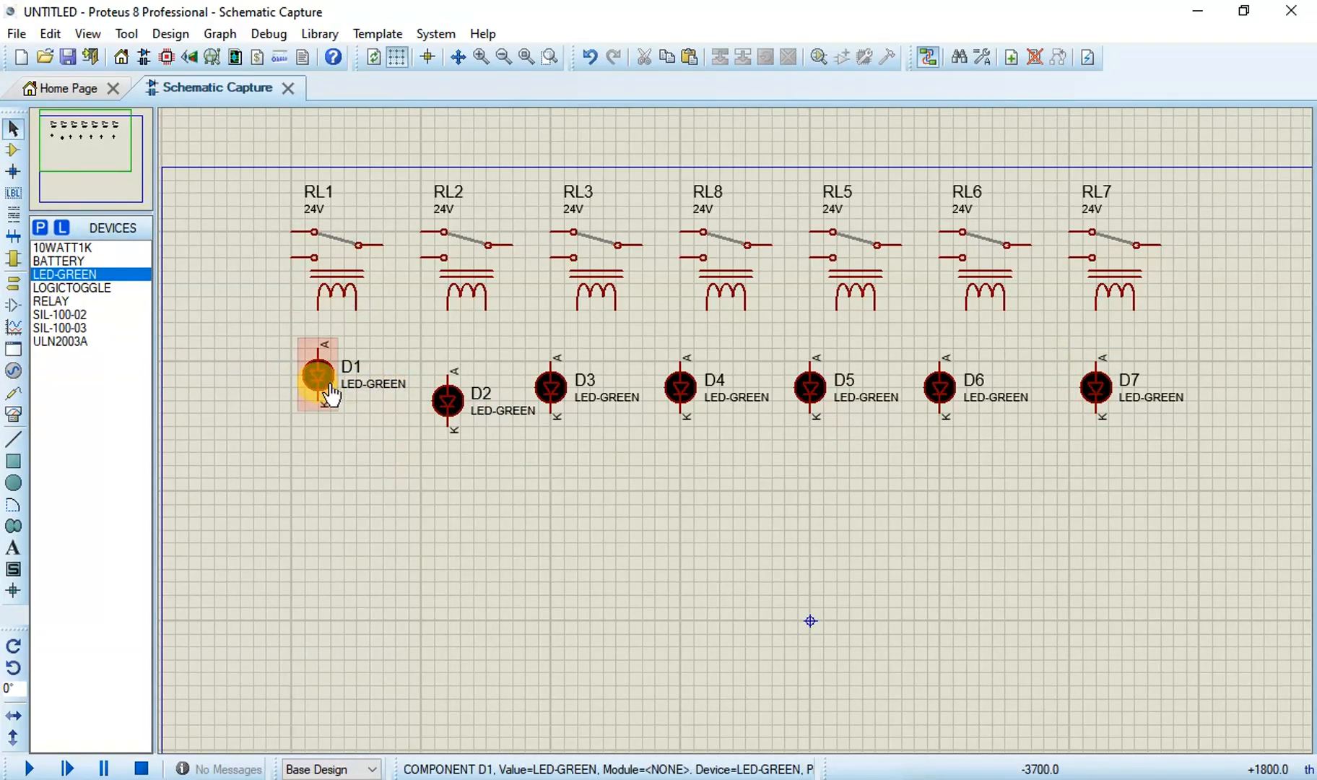
pyautogui.click(329, 386)
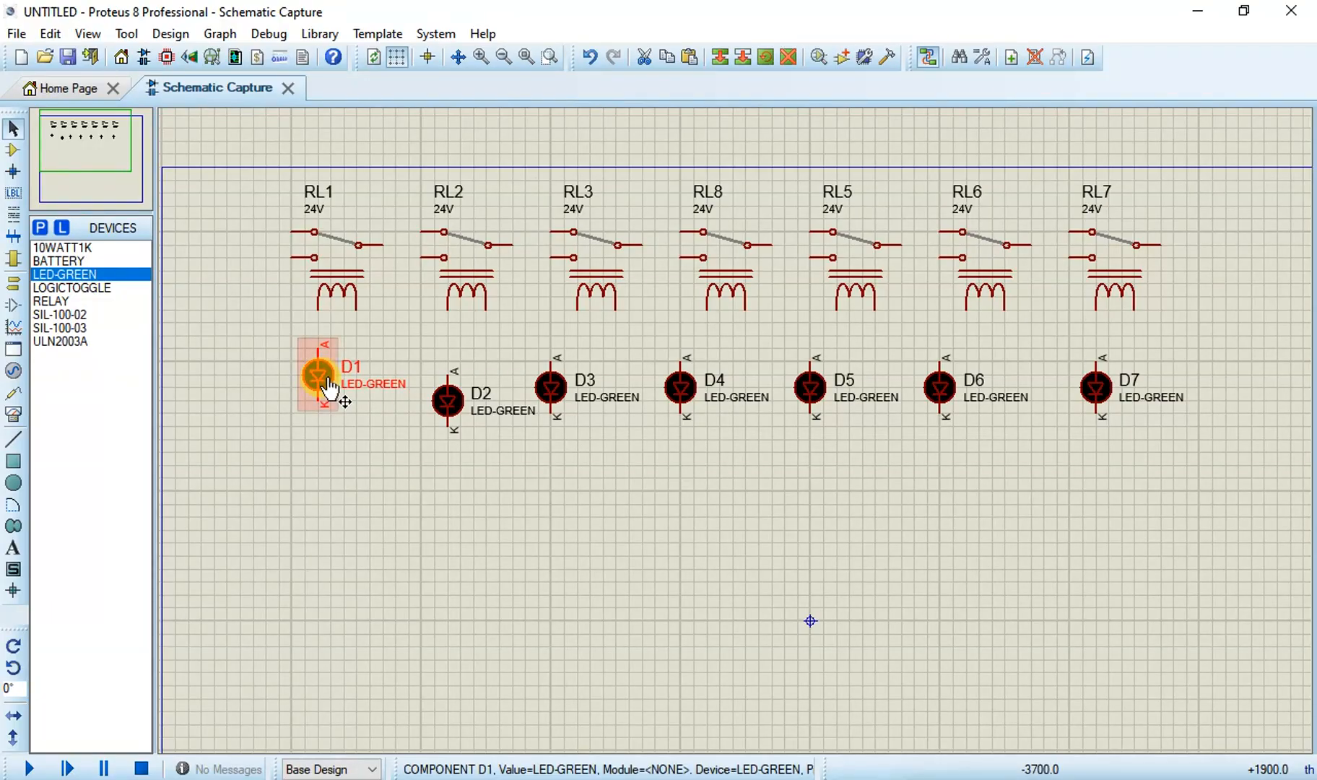
pyautogui.rightClick(330, 389)
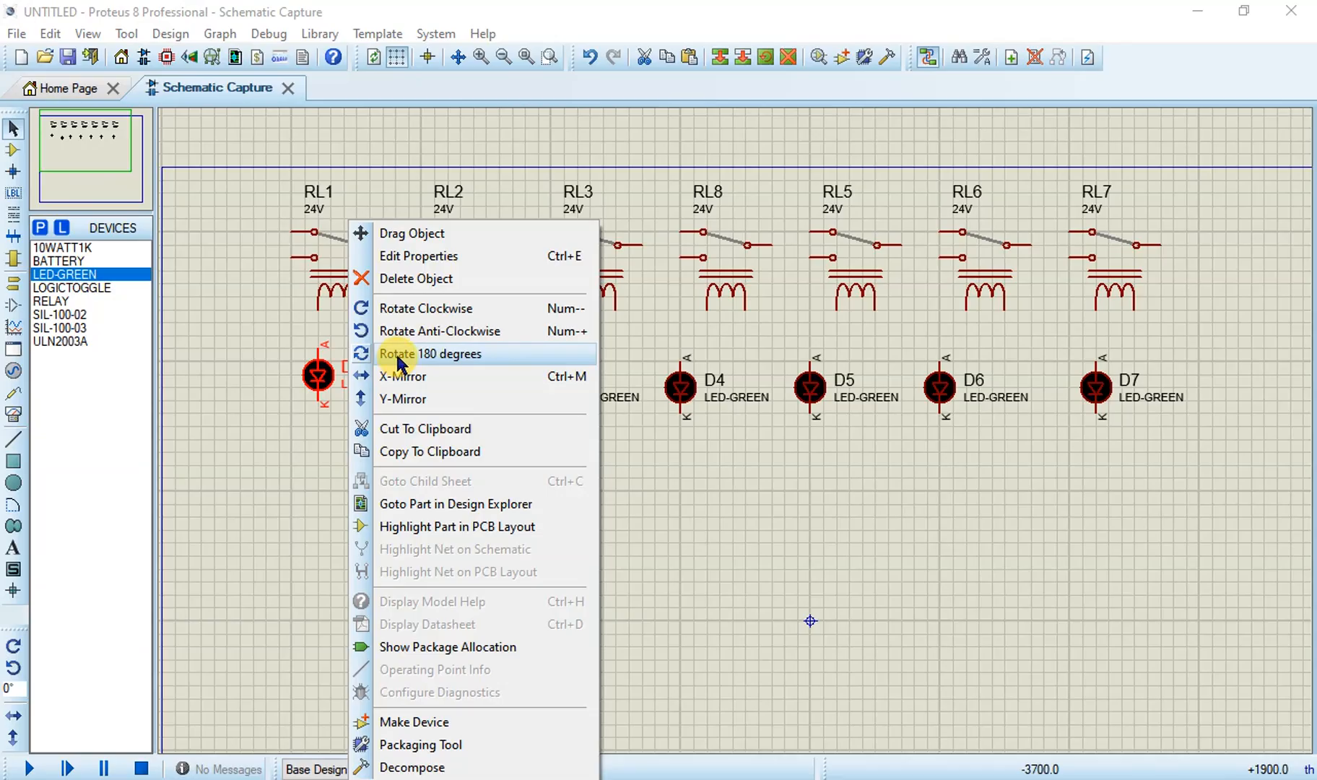
pyautogui.click(398, 355)
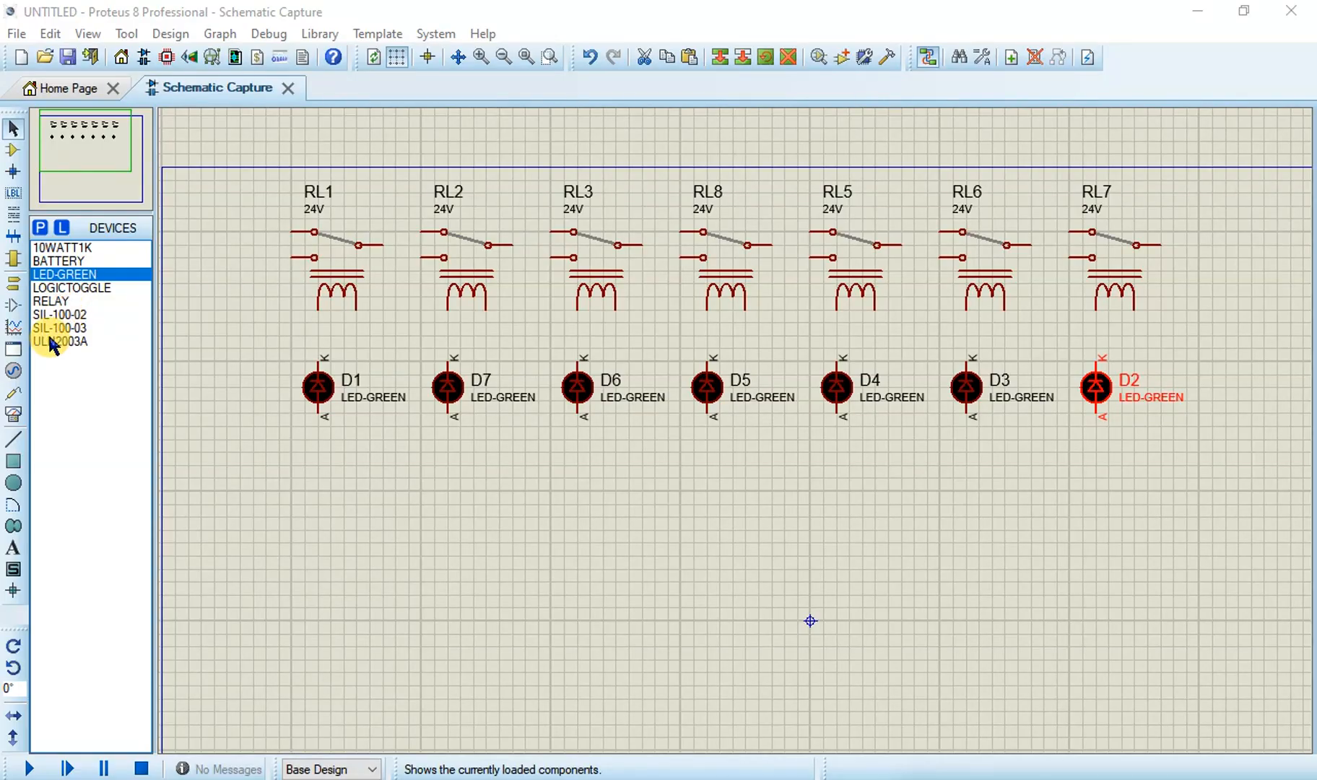
# Step: Place a ULN2003A driver below the LED row, under the second and third LEDs from the left
pyautogui.click(71, 289)
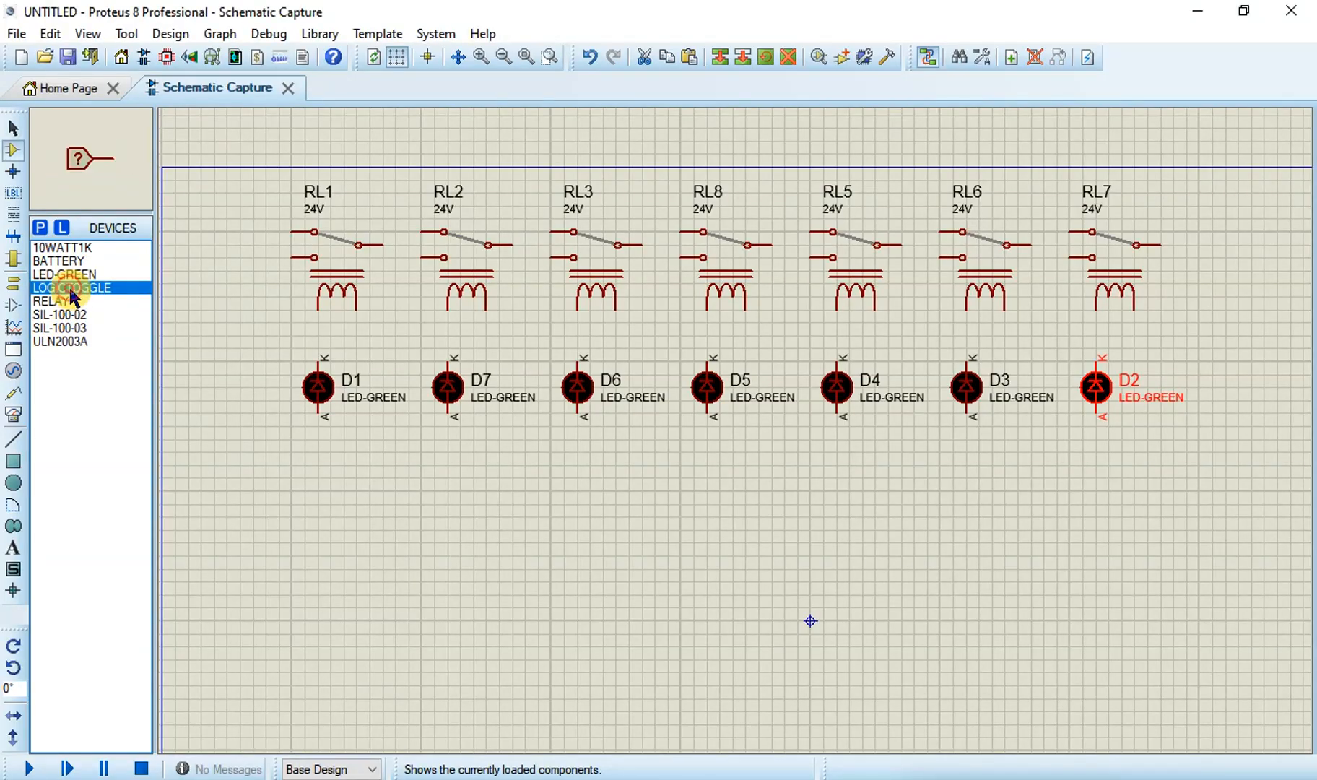
pyautogui.click(76, 342)
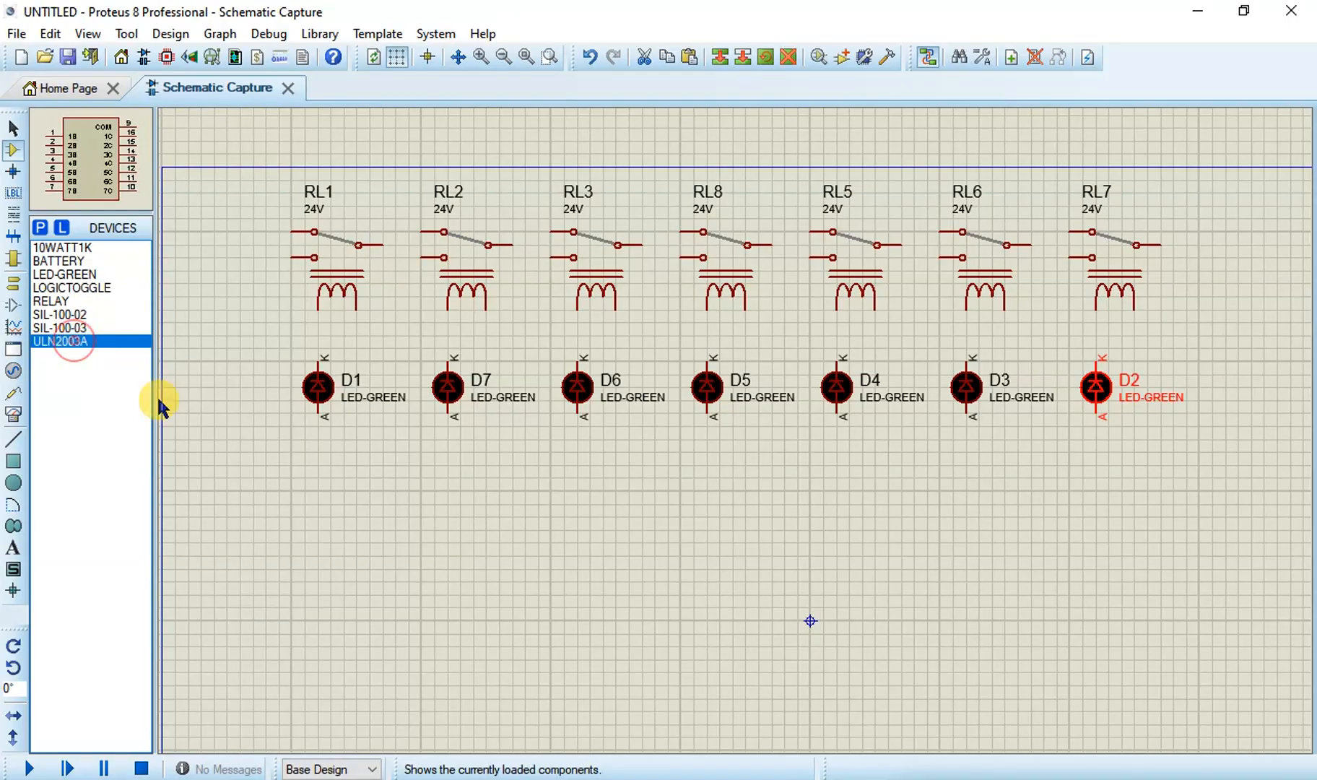
pyautogui.click(577, 577)
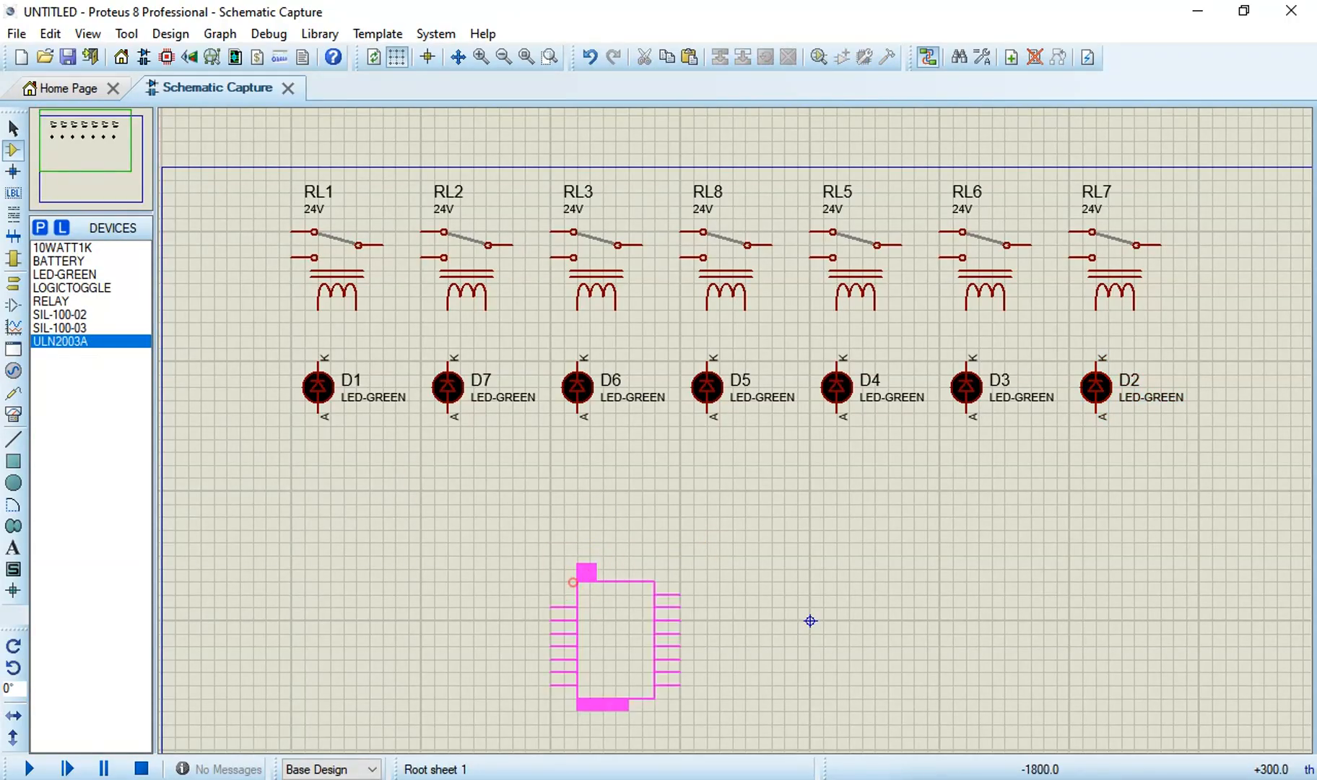
pyautogui.click(521, 557)
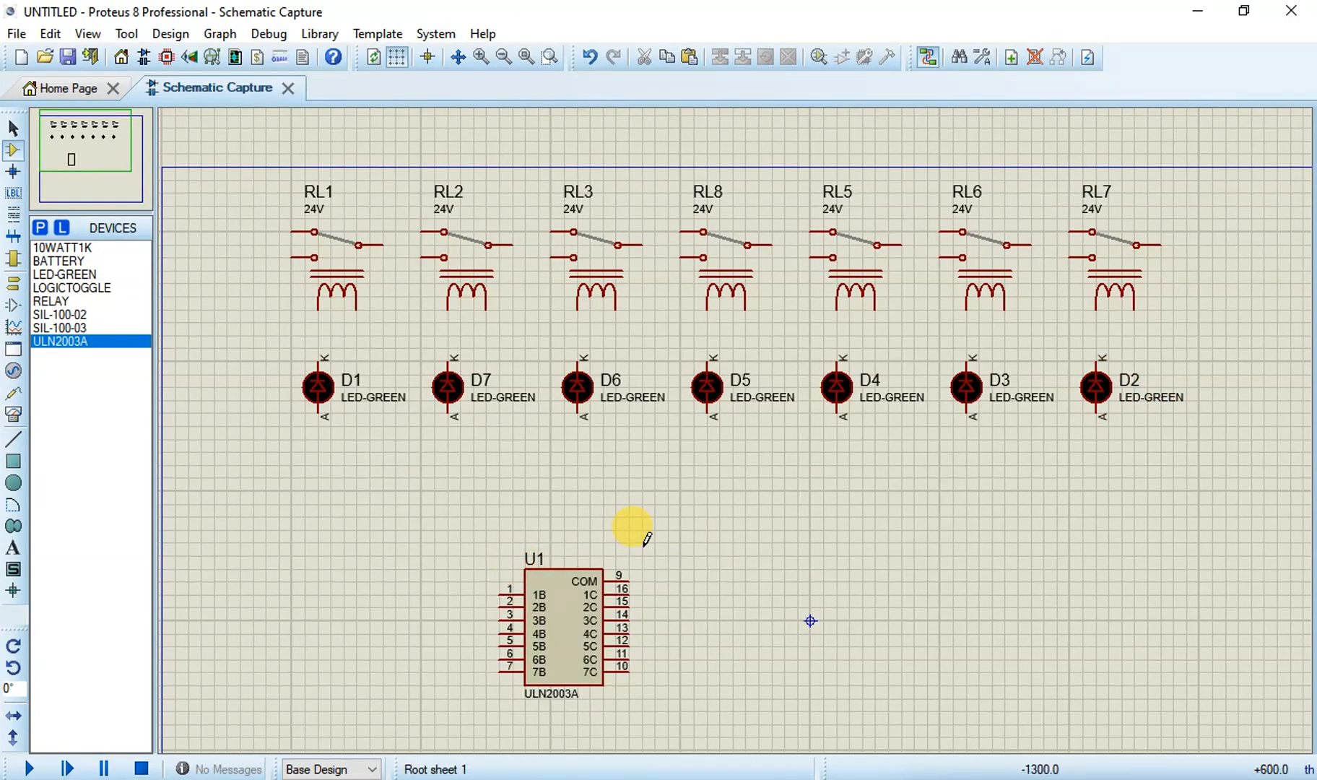
# Step: Rotate the ULN2003A anti-clockwise and shift it slightly to the right and upward
pyautogui.rightClick(601, 607)
pyautogui.click(652, 142)
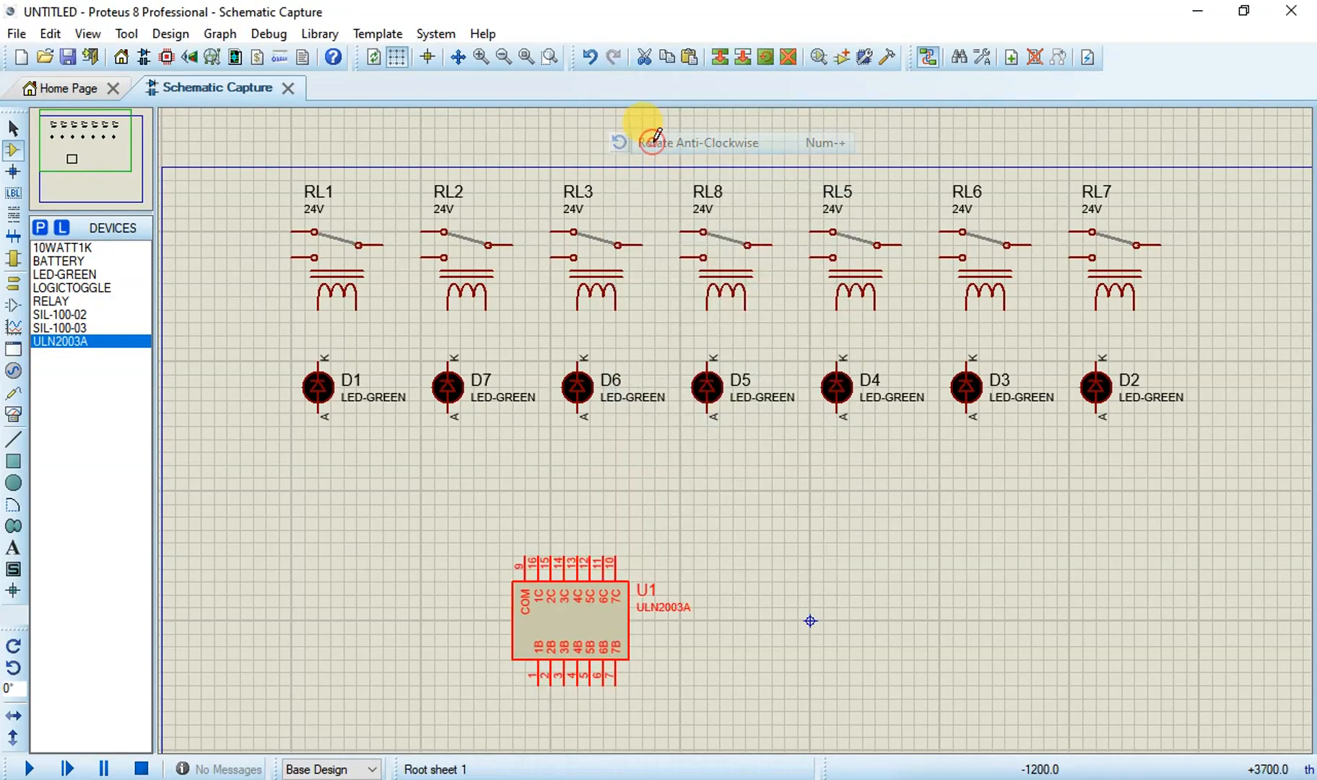
pyautogui.moveTo(564, 621); pyautogui.dragTo(594, 619)
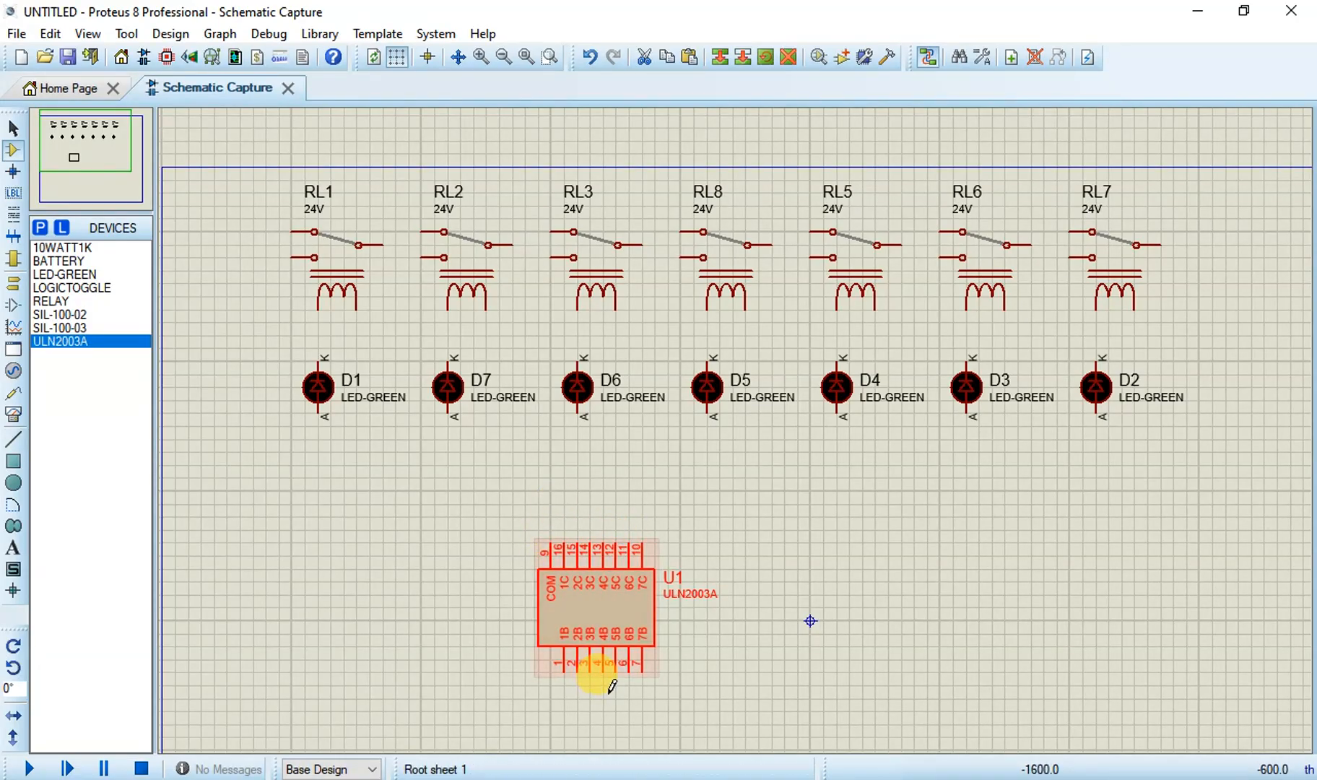
# Step: Compare the ULN2003A's pins with the ULN2003 pin connection diagram in the browser, ending back in the Proteus schematic
pyautogui.scroll(1, 603, 671)
pyautogui.scroll(1, 790, 249)
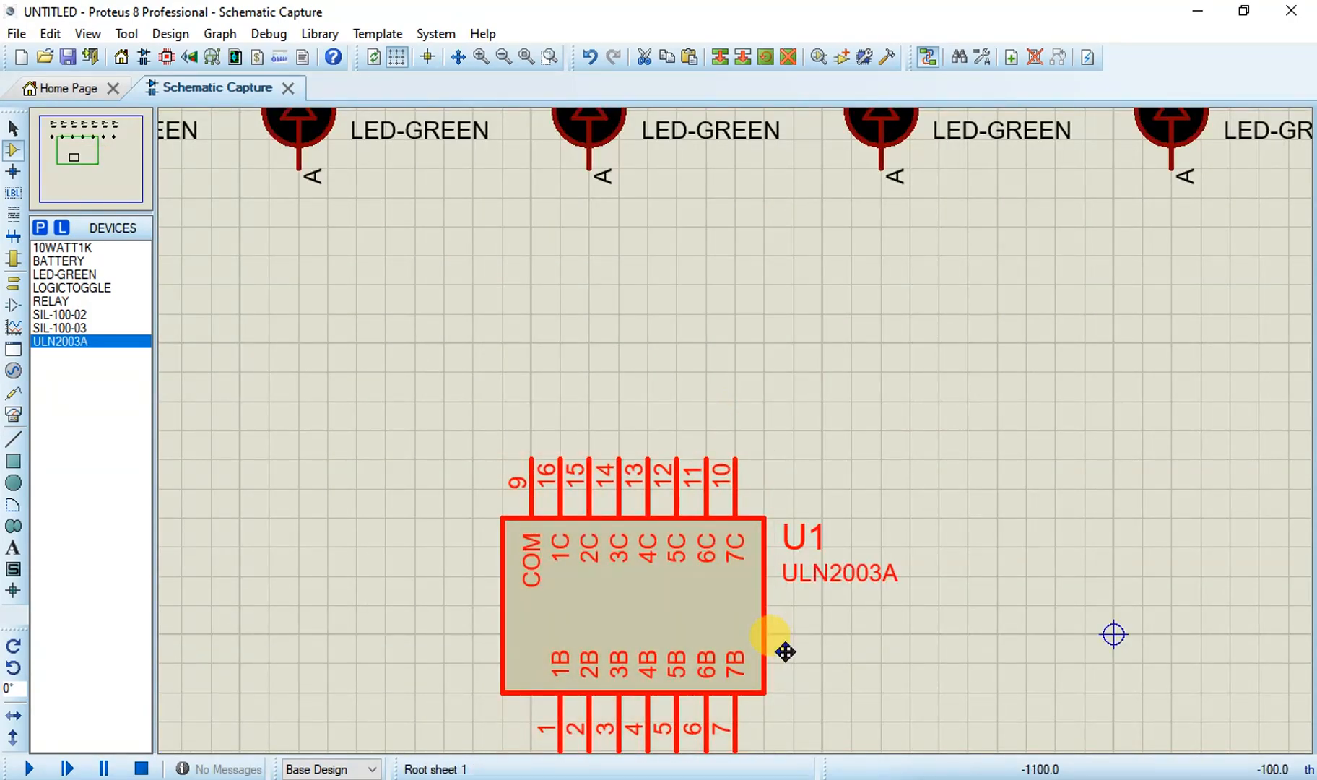
pyautogui.click(807, 552)
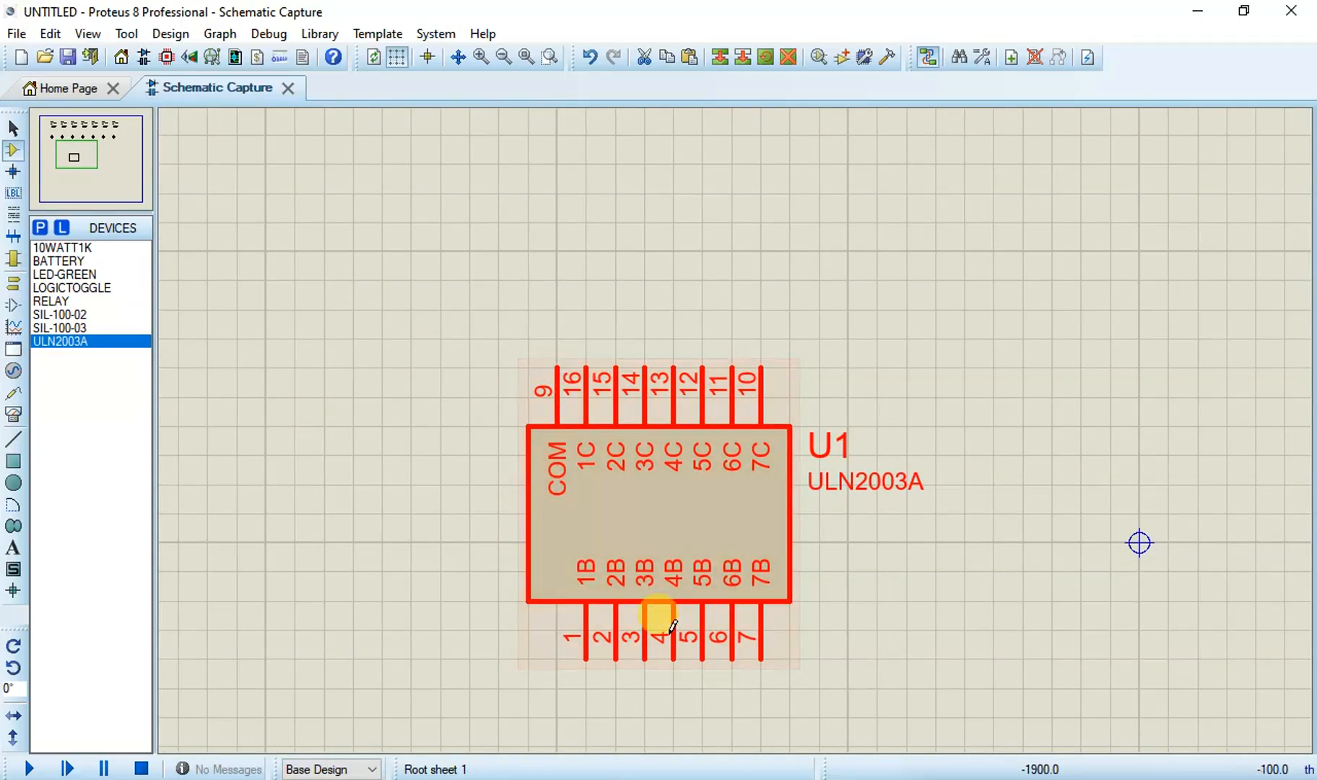
pyautogui.click(777, 779)
pyautogui.click(777, 711)
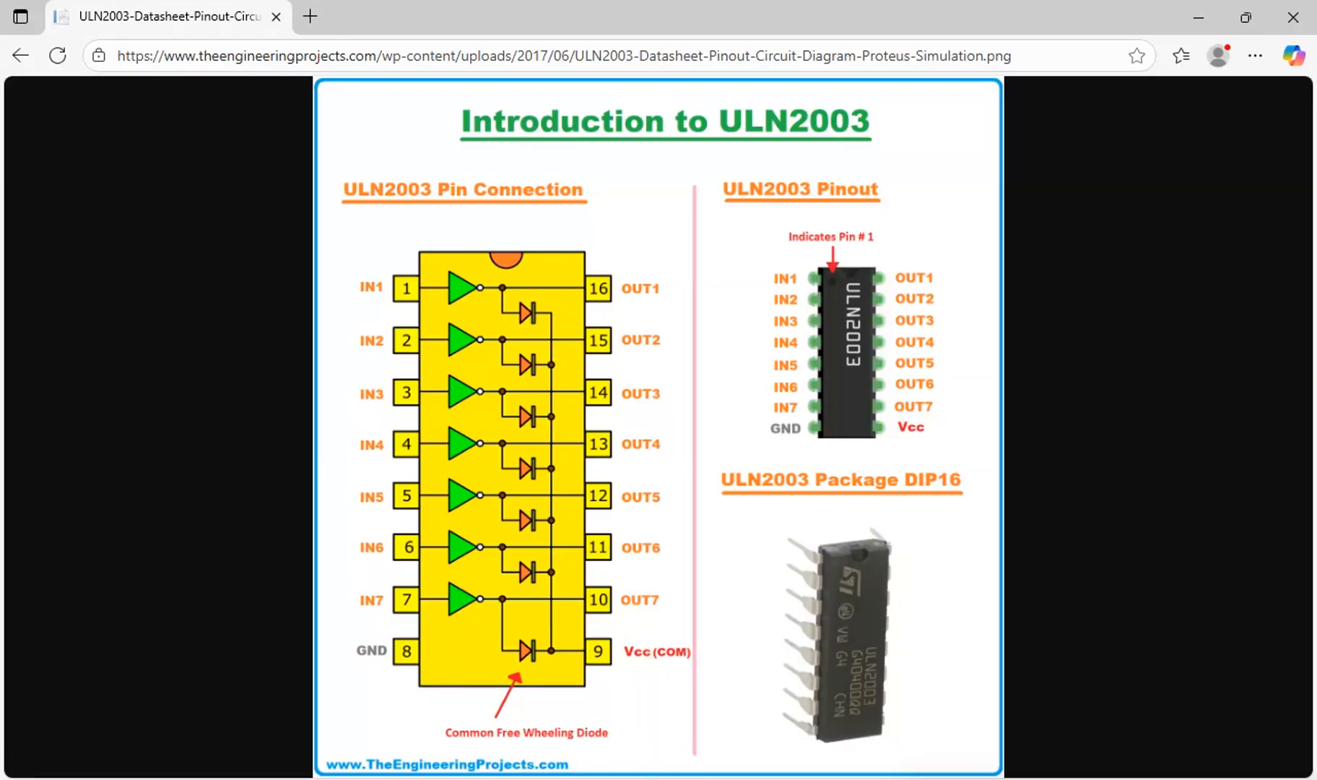
pyautogui.moveTo(879, 779)
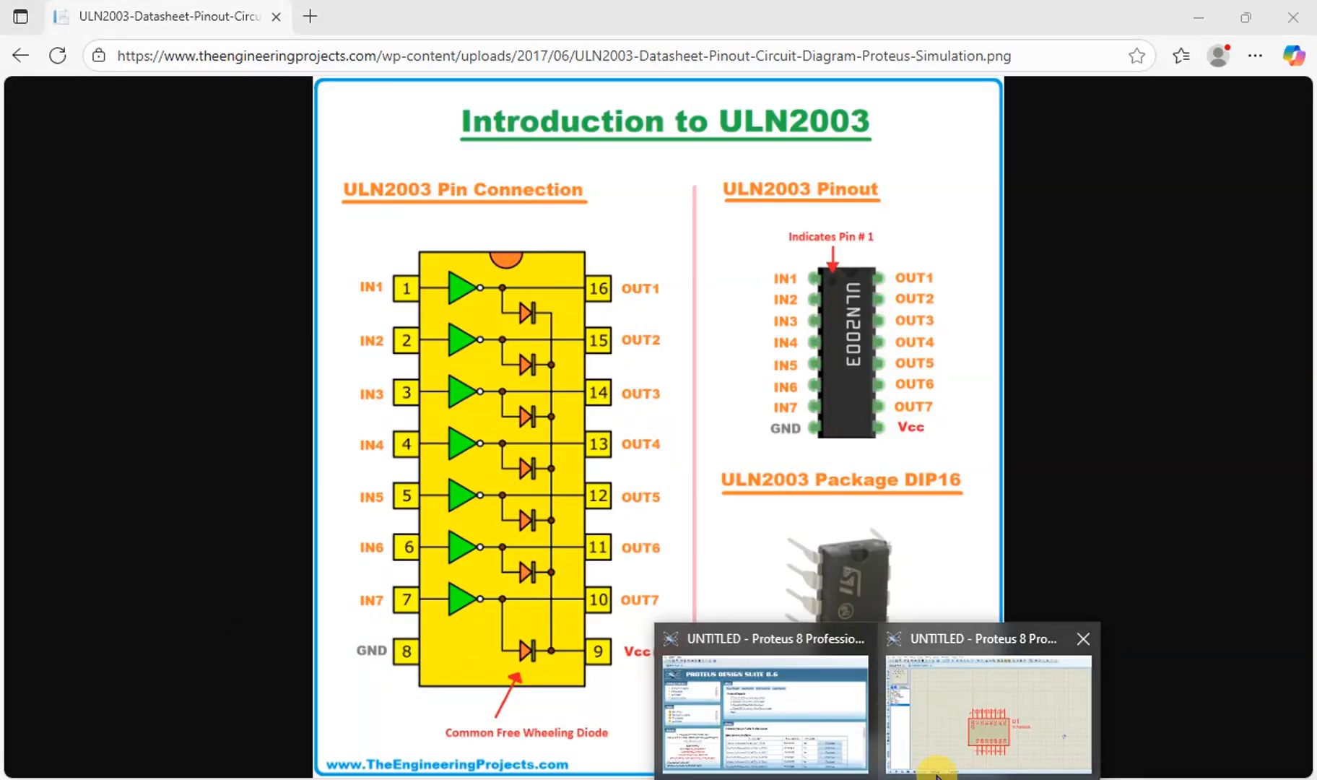
pyautogui.click(957, 759)
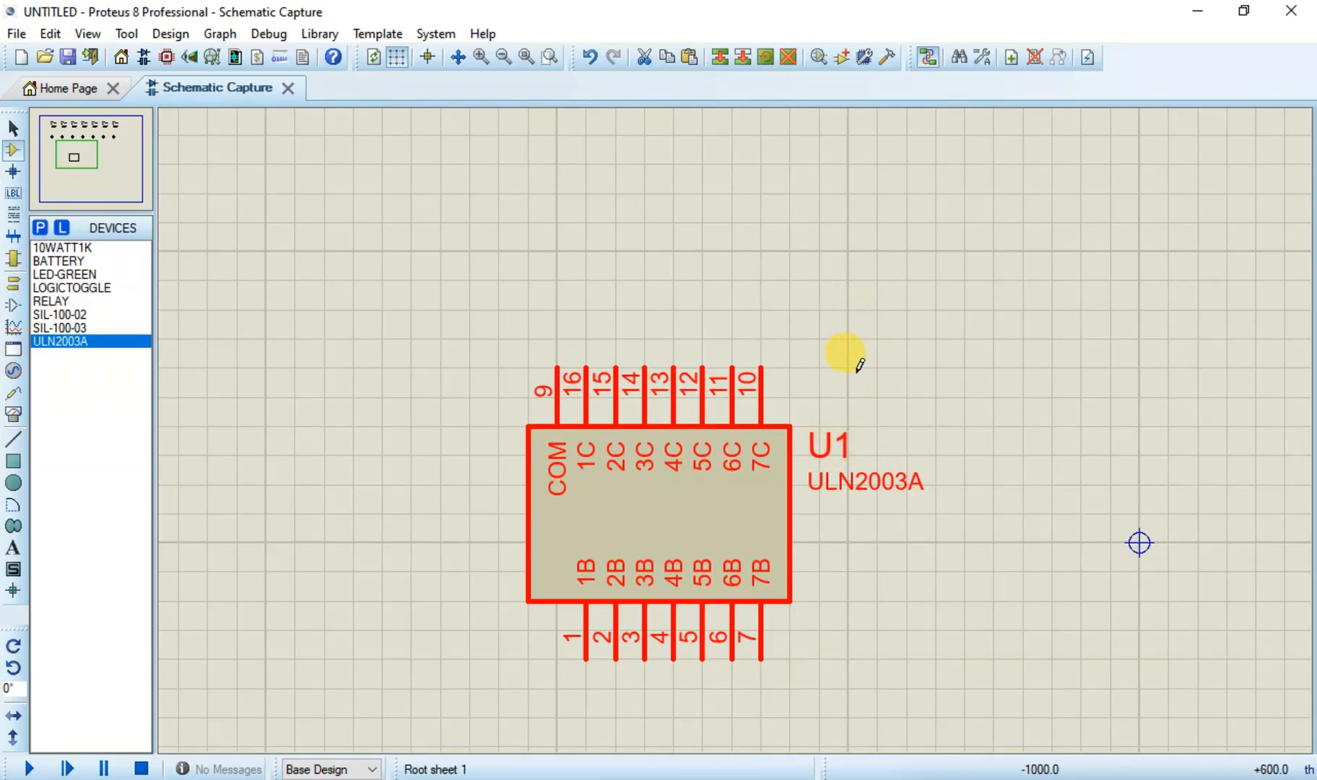
# Step: Wire the anode of LED D1 to the COM pin (pin 9) of the ULN2003A
pyautogui.scroll(-1, 859, 367)
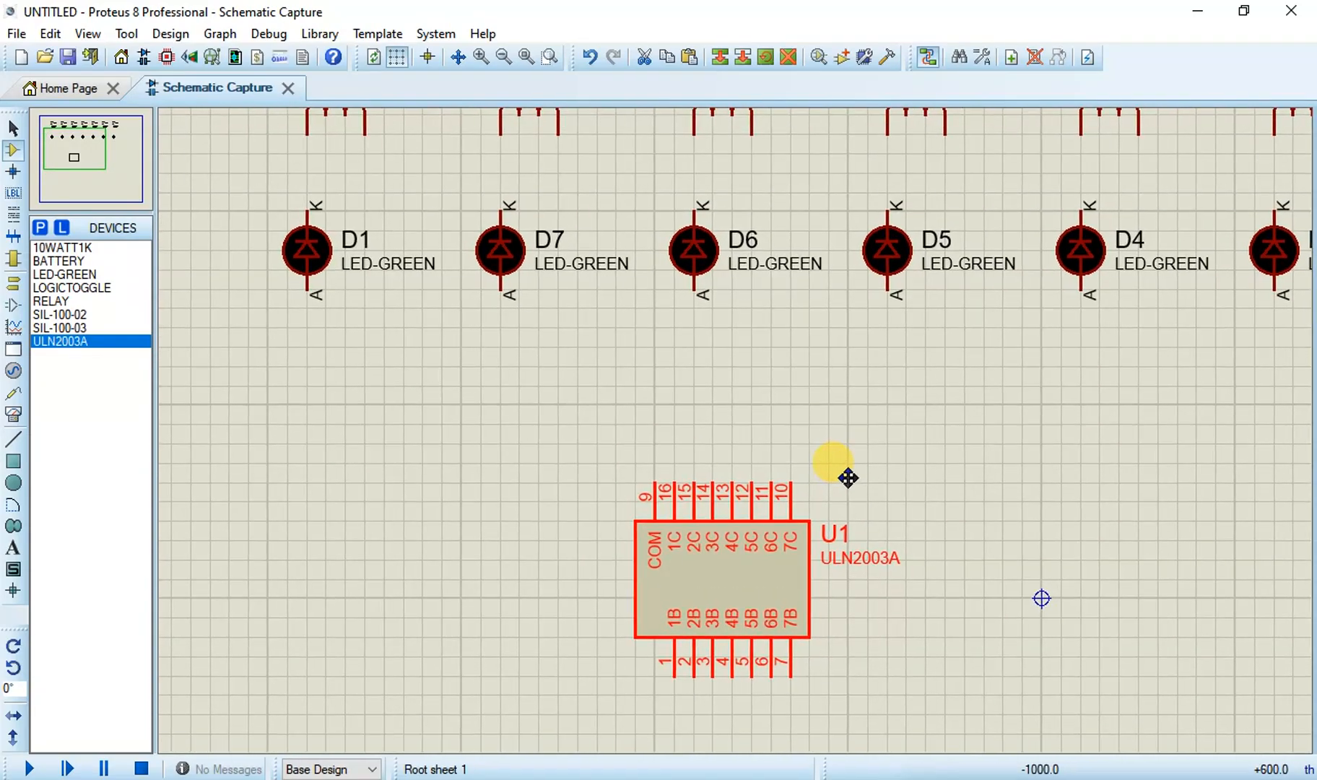
pyautogui.click(849, 473)
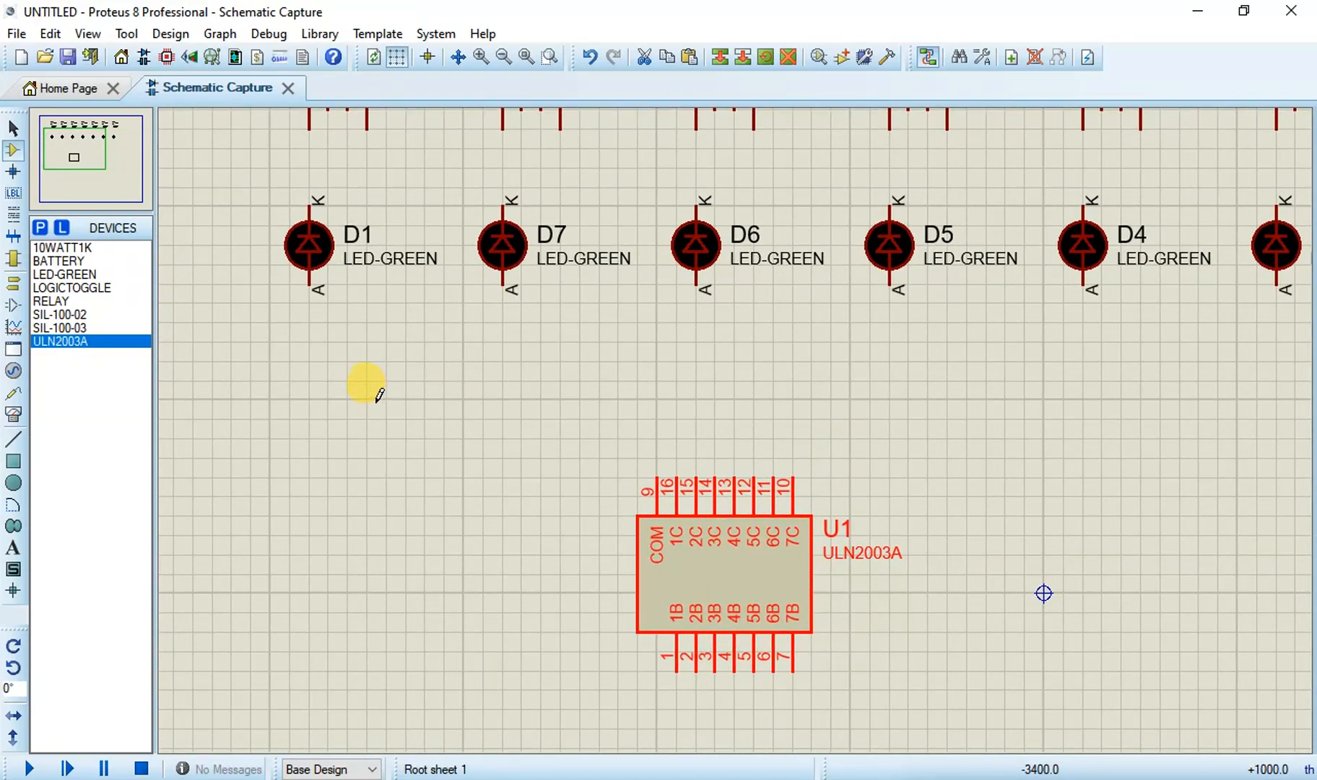
pyautogui.middleClick(433, 392)
pyautogui.click(453, 407)
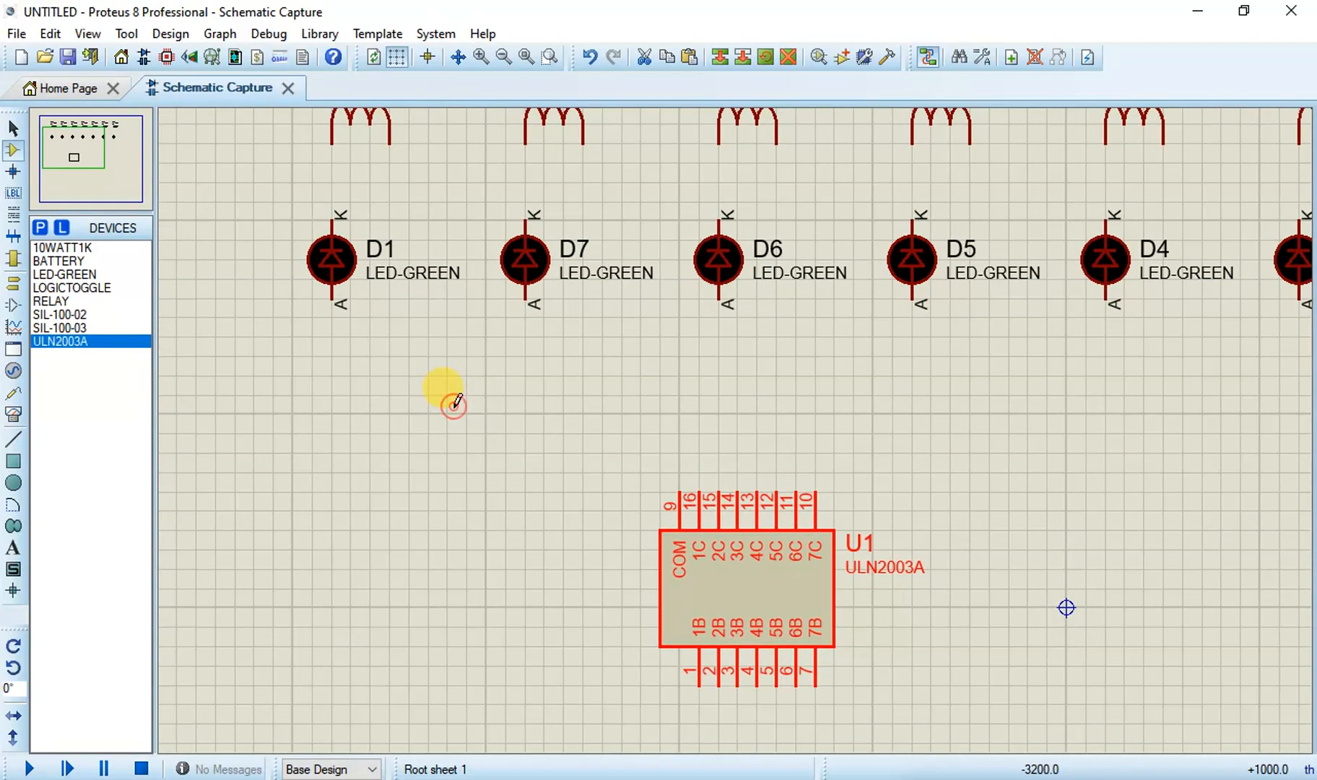
pyautogui.click(333, 299)
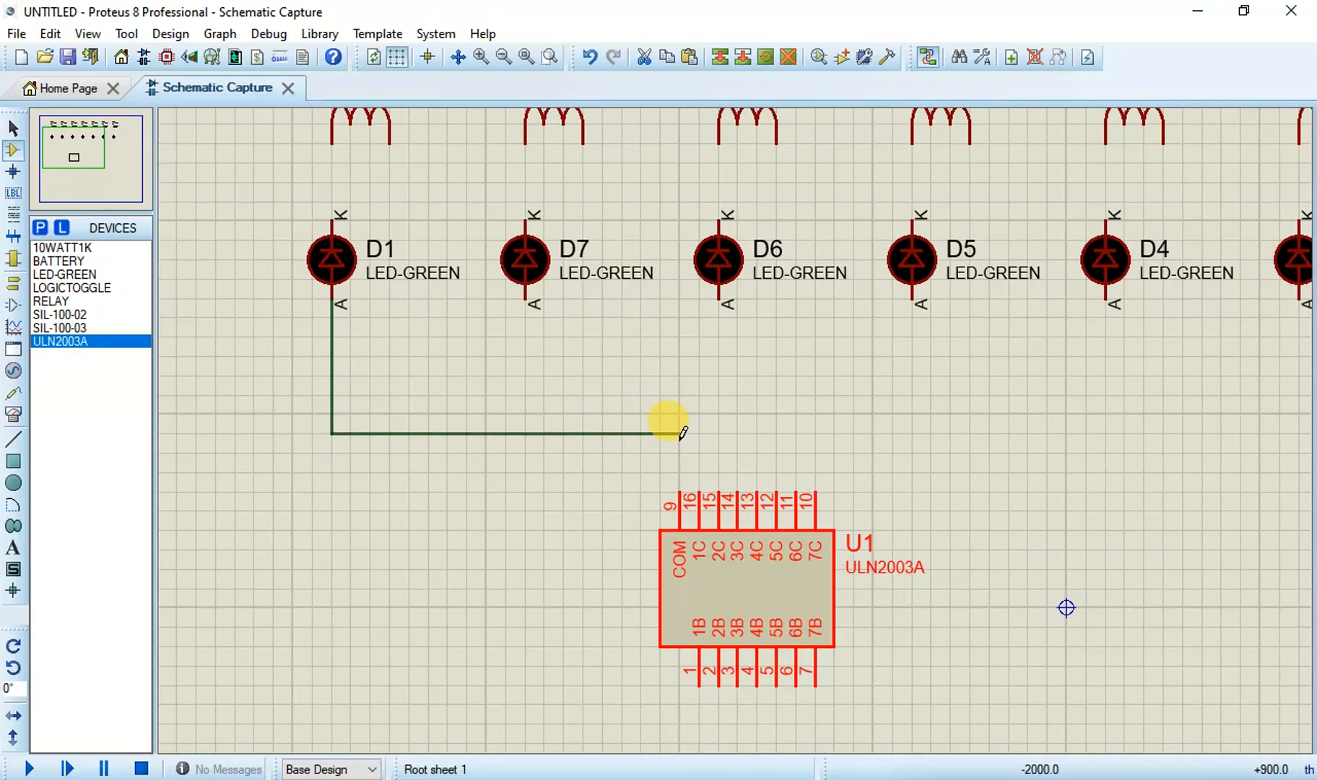
pyautogui.click(679, 497)
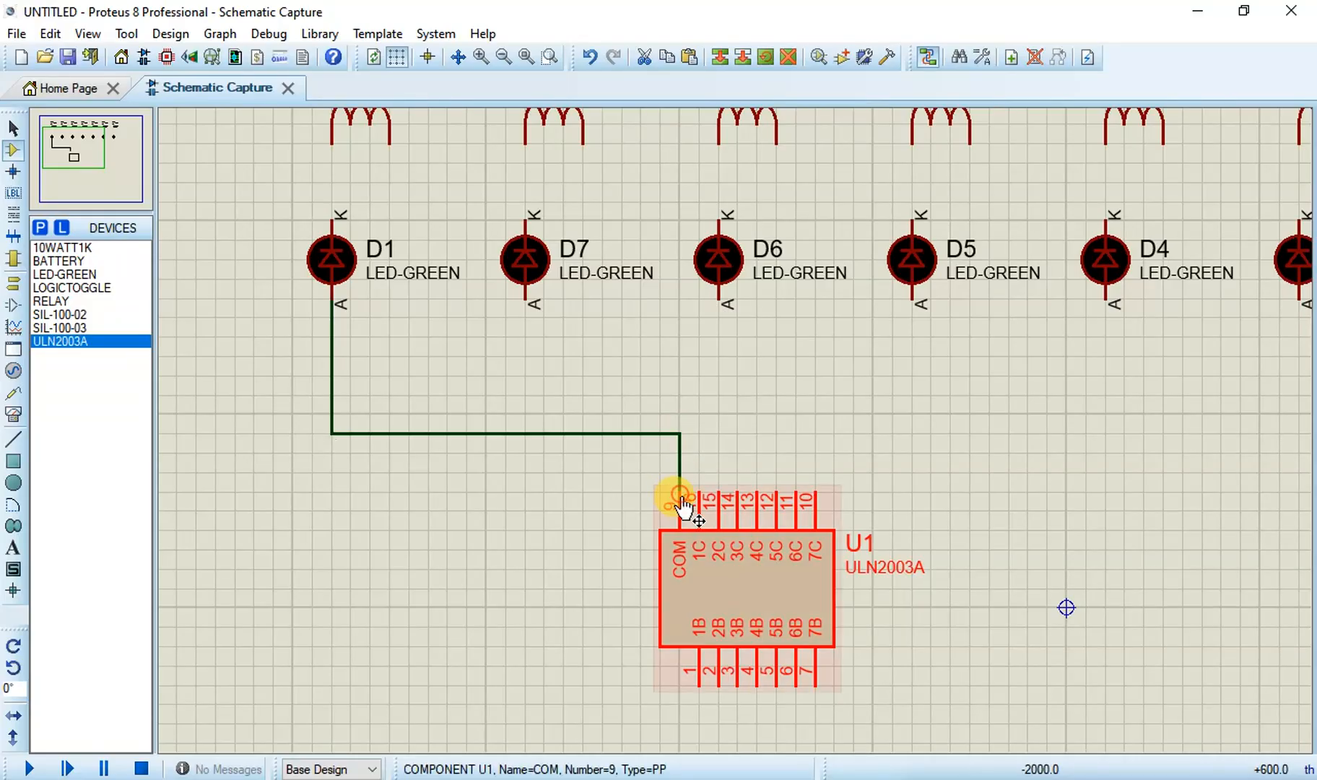
# Step: Run a common line from D1's anode wire to D3's anode, and join the anodes of D4, D5, D6 and D7 to it
pyautogui.click(332, 335)
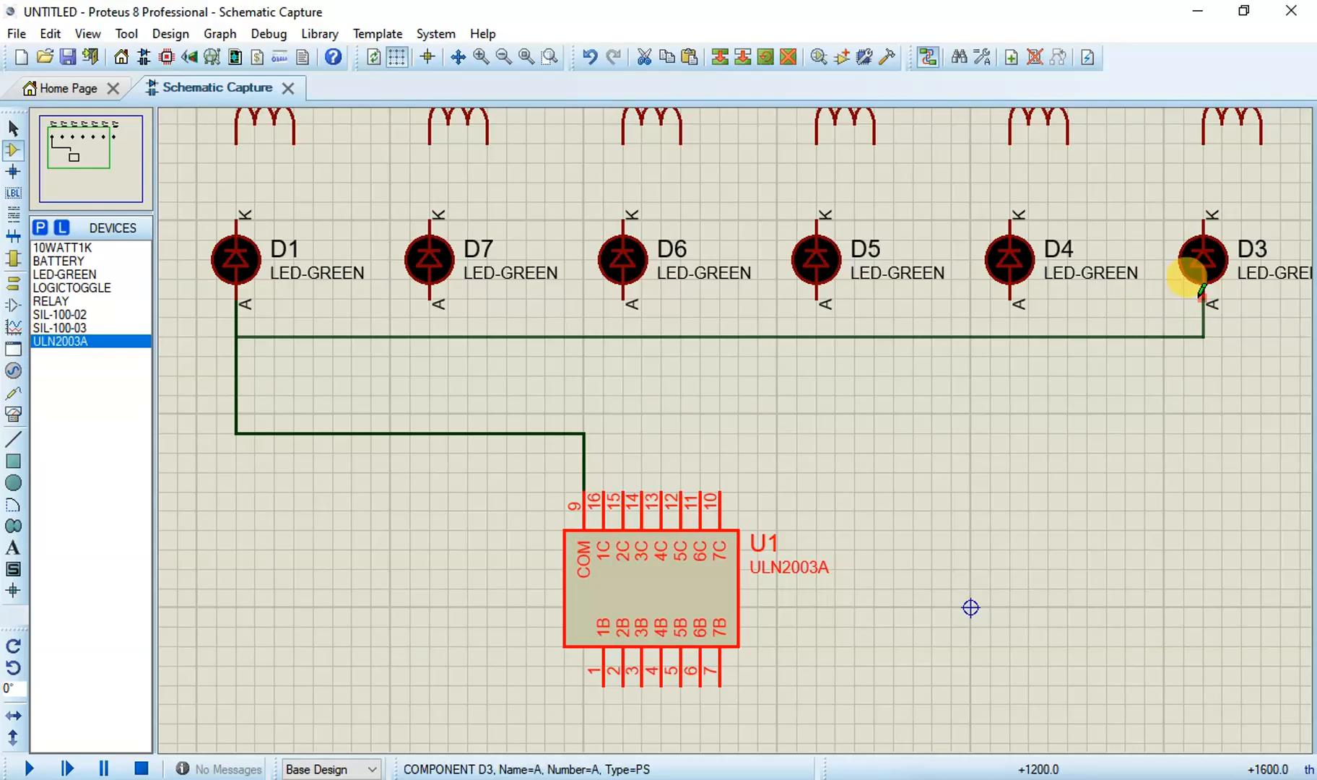
pyautogui.click(1202, 293)
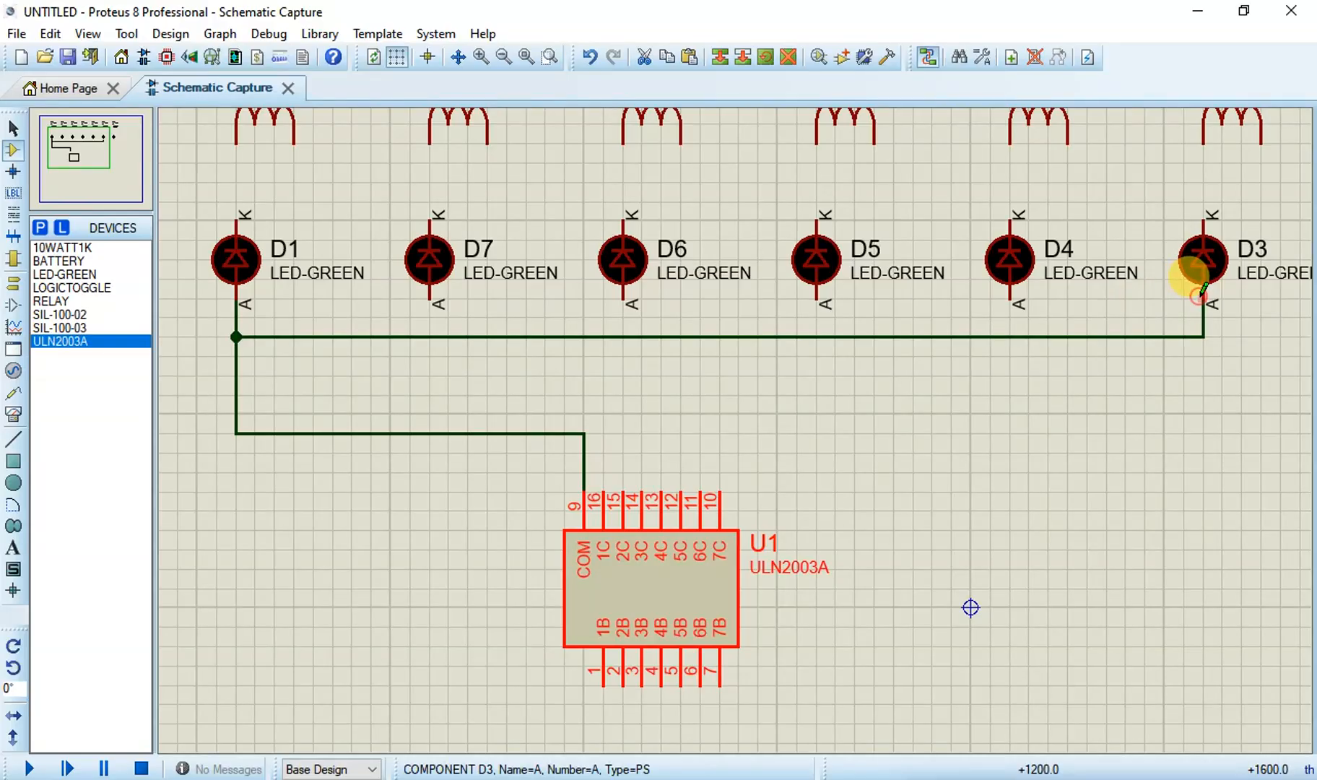
pyautogui.click(1009, 303)
pyautogui.click(1009, 336)
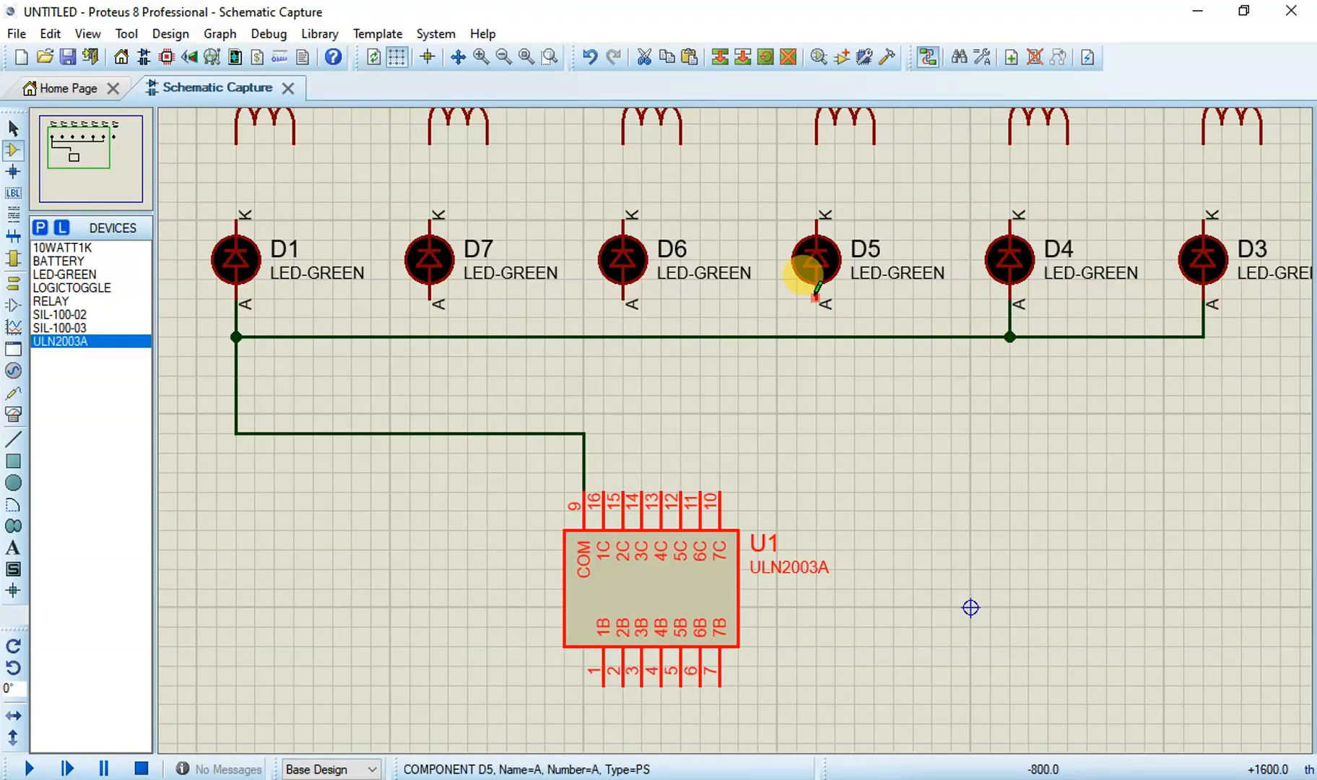
pyautogui.click(816, 307)
pyautogui.click(816, 336)
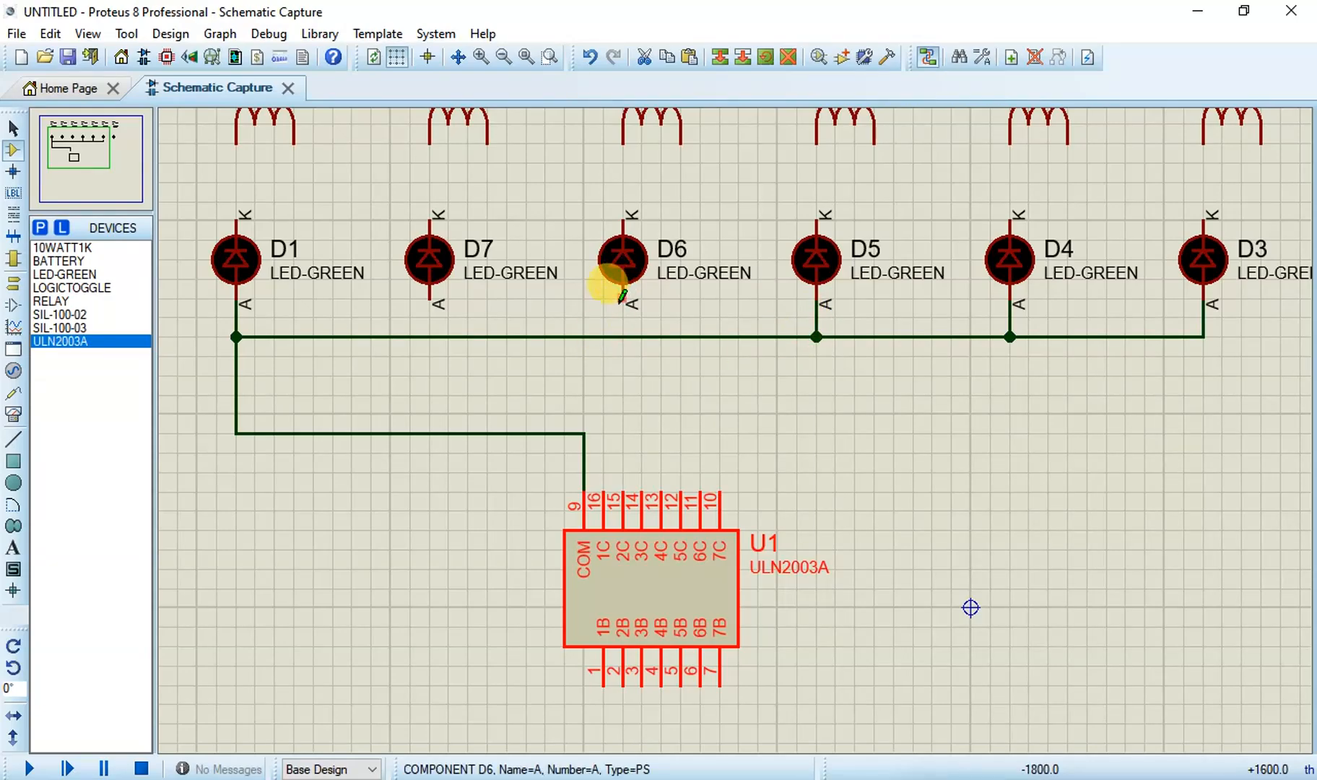
pyautogui.click(622, 299)
pyautogui.click(622, 337)
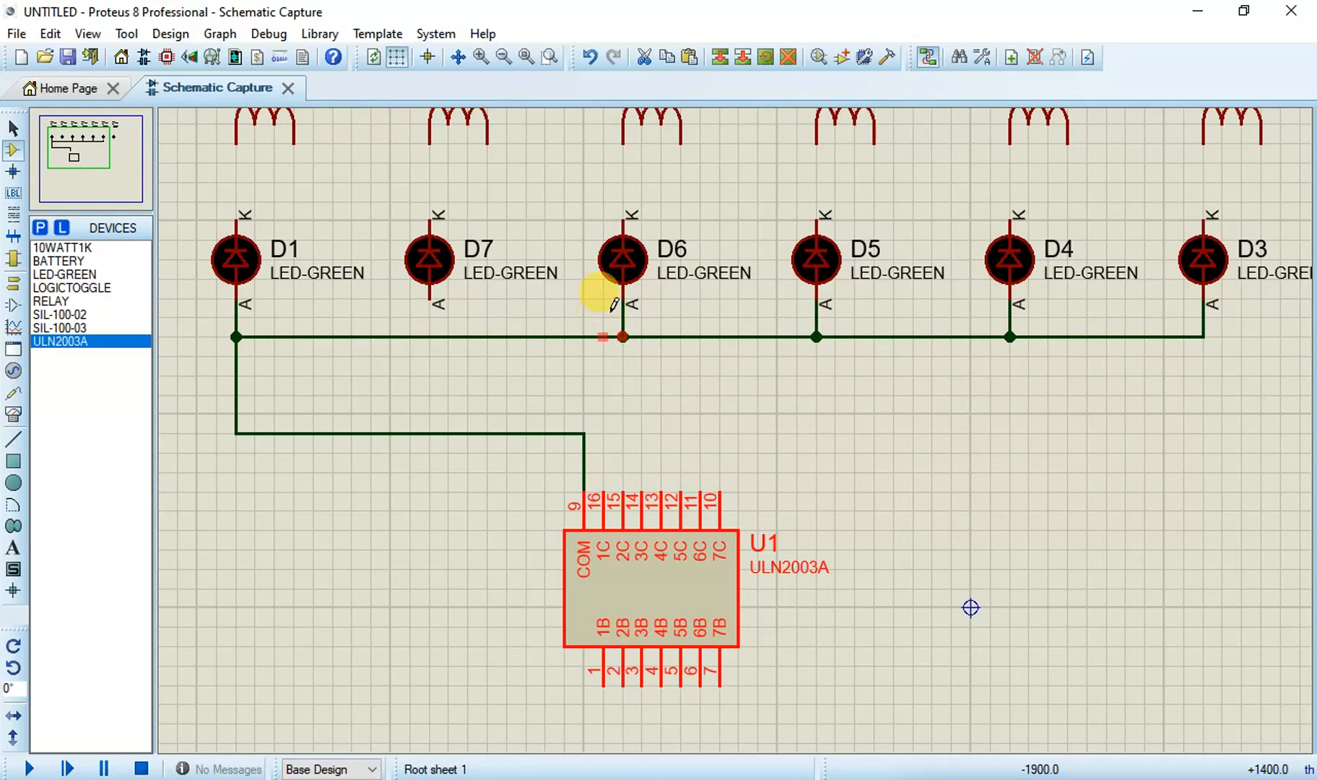
pyautogui.click(432, 300)
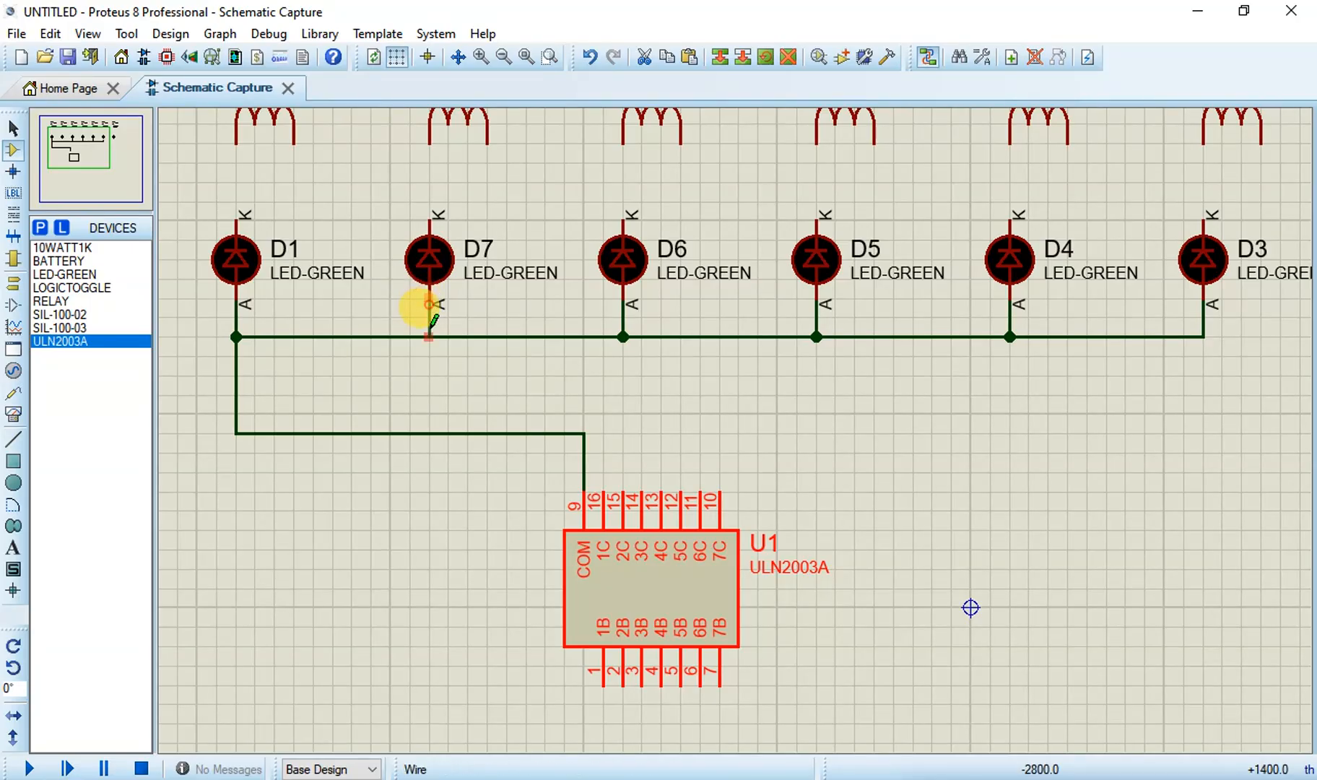
pyautogui.click(430, 337)
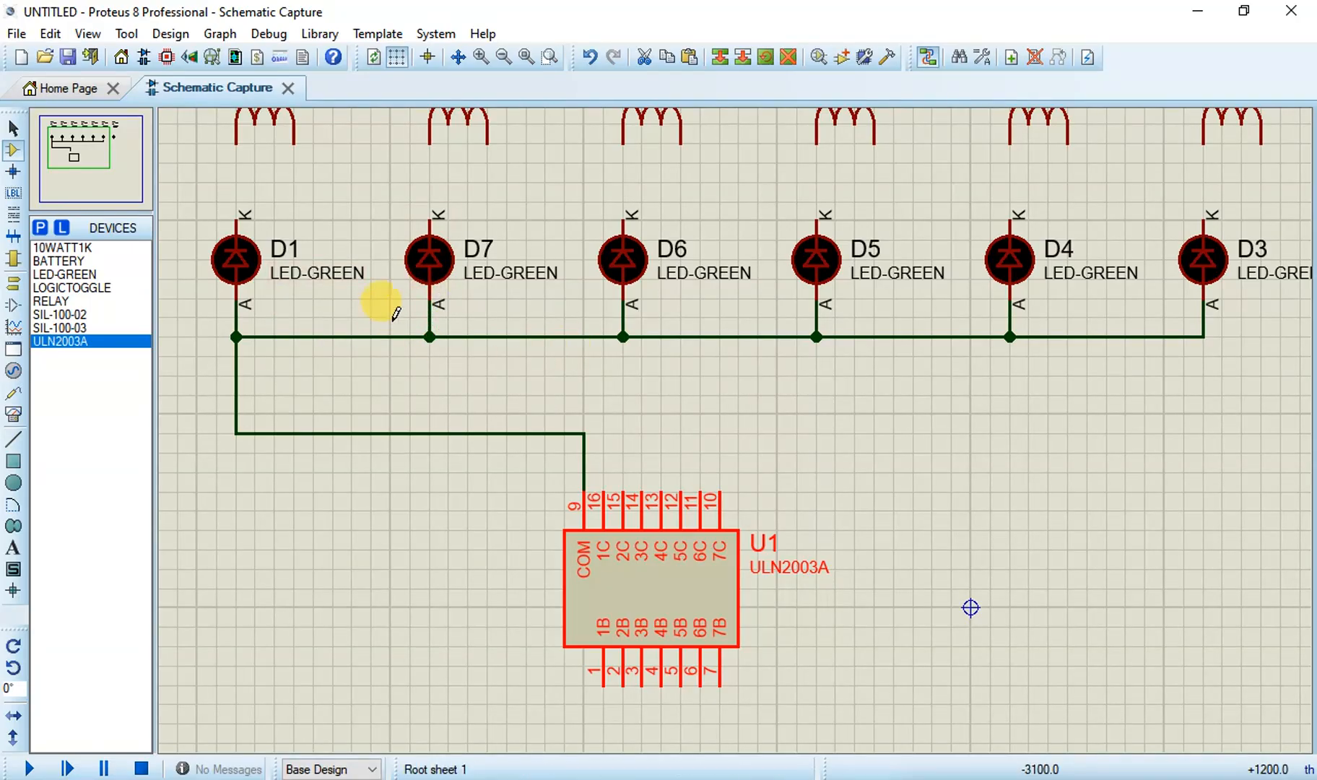
pyautogui.click(58, 248)
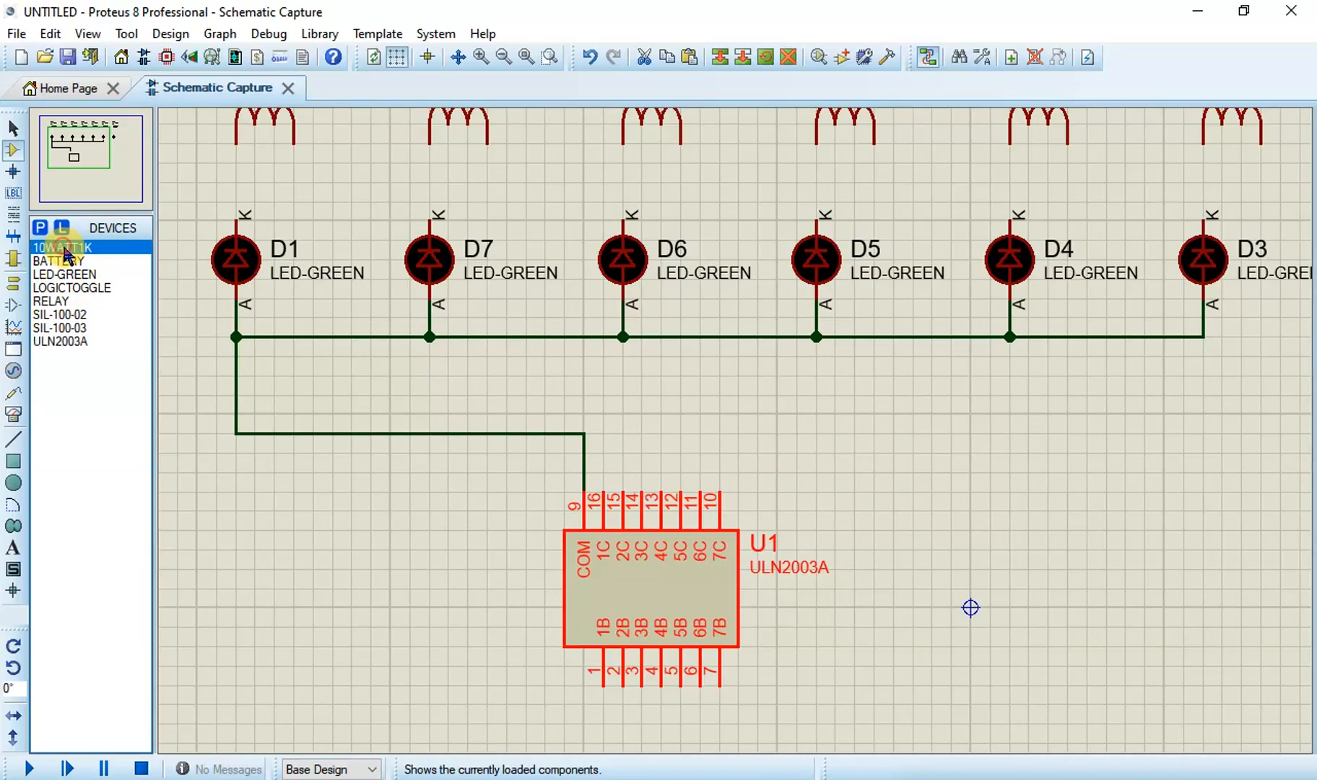
pyautogui.click(246, 170)
pyautogui.click(246, 182)
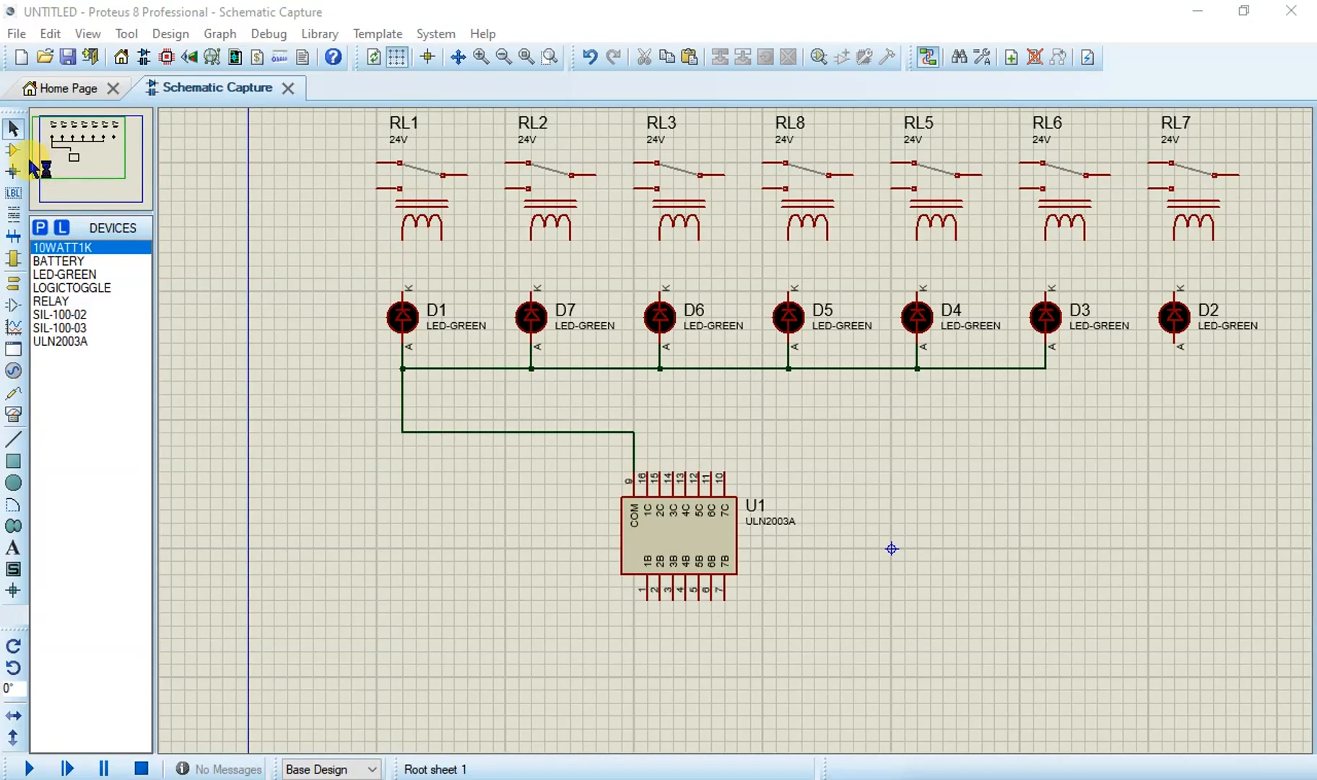
# Step: Move the LED row, its wiring and the ULN2003A down together to make room below the relays
pyautogui.click(13, 128)
pyautogui.moveTo(354, 266); pyautogui.dragTo(1181, 702)
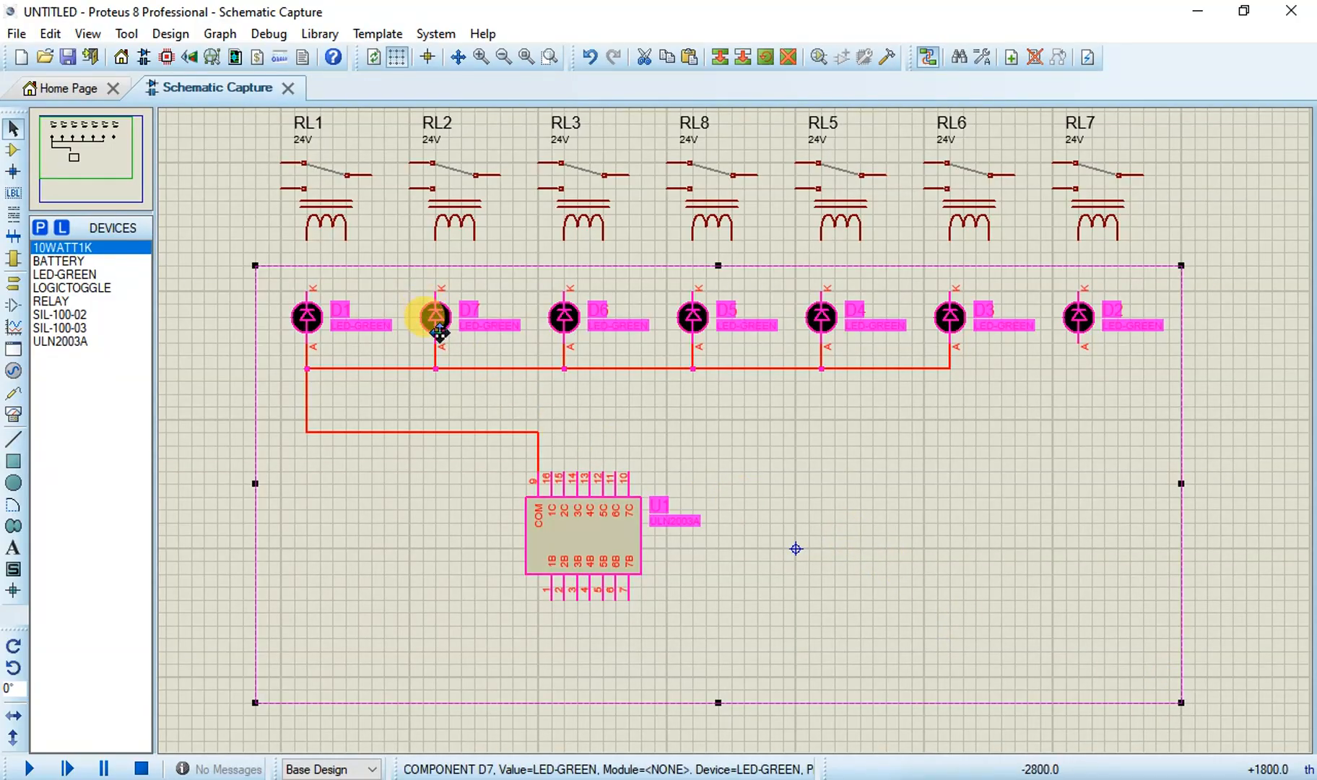
pyautogui.moveTo(439, 332); pyautogui.dragTo(442, 381)
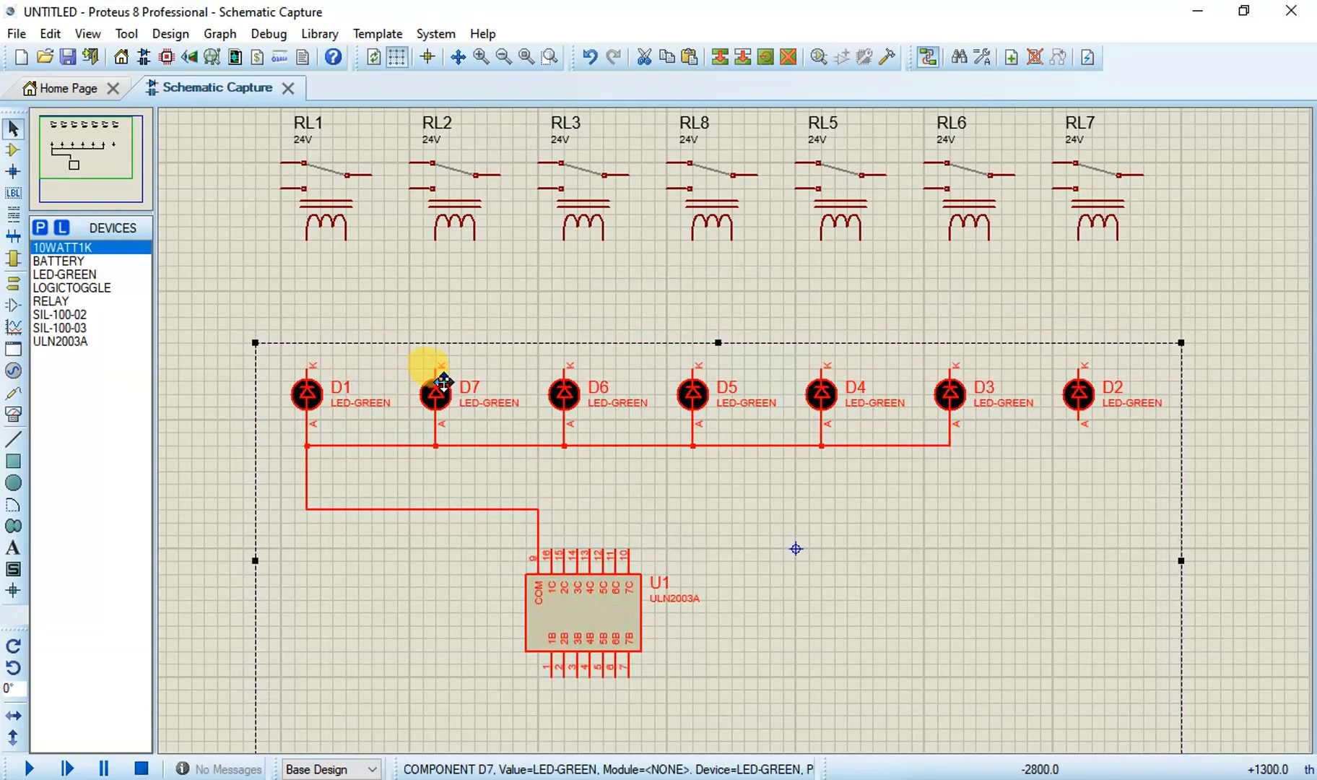
pyautogui.click(484, 312)
# Step: Place seven 10WATT1K resistors in a row between the relays and the LEDs, one above each LED
pyautogui.scroll(-1, 738, 433)
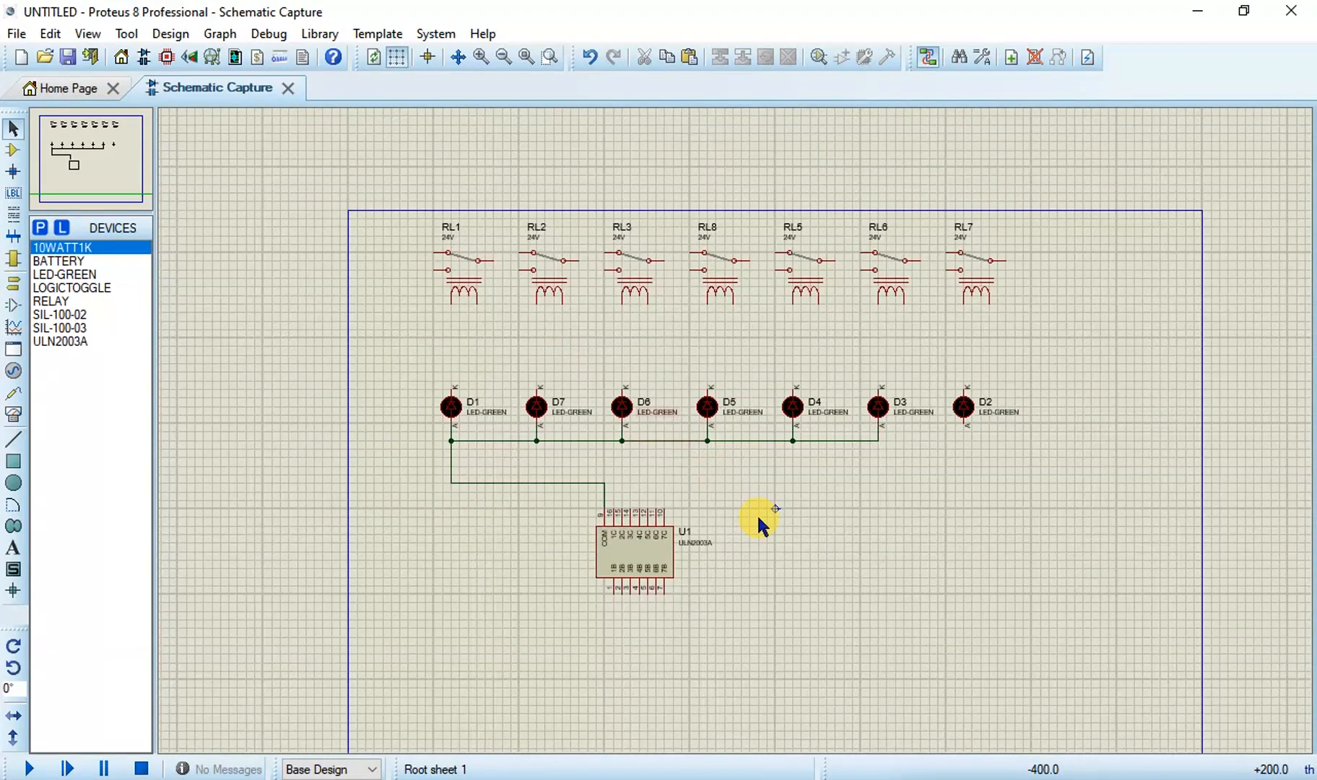
pyautogui.press('F5')
pyautogui.press('F6')
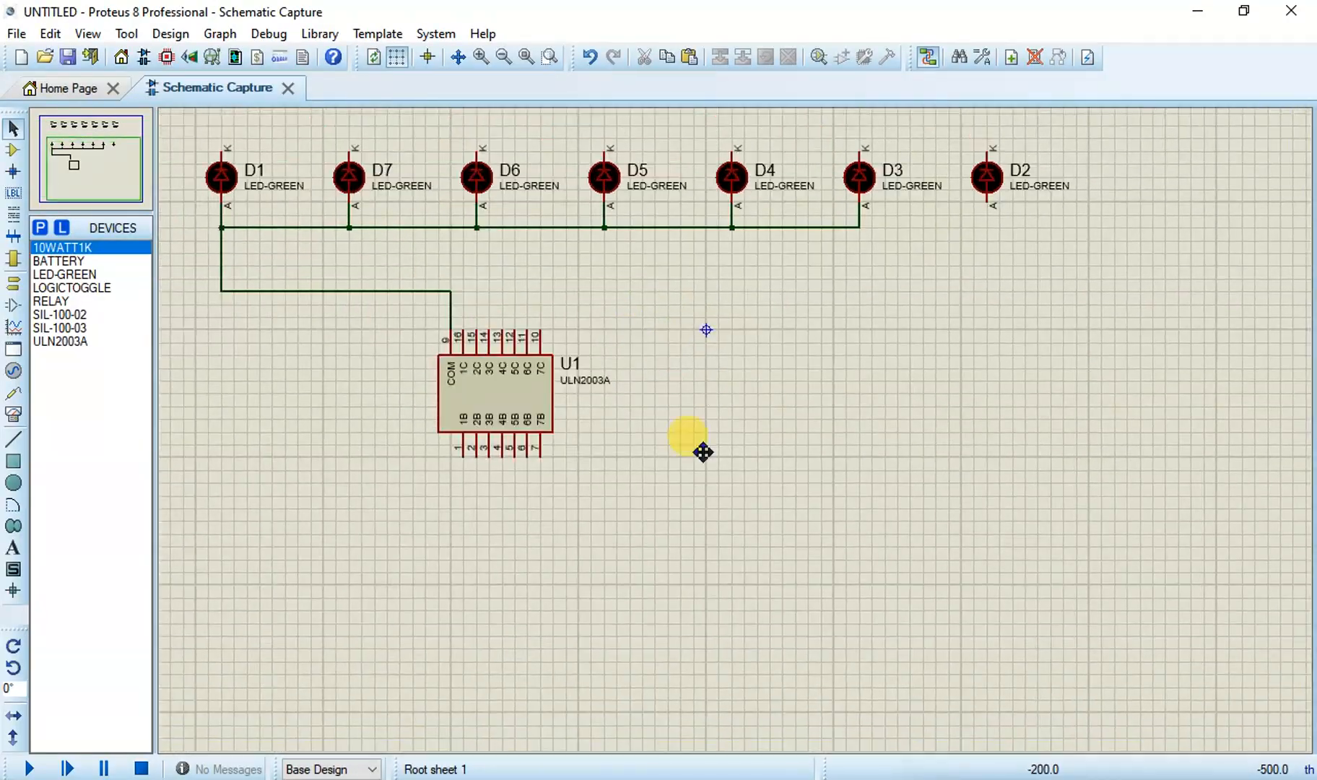
pyautogui.moveTo(706, 450); pyautogui.dragTo(749, 567)
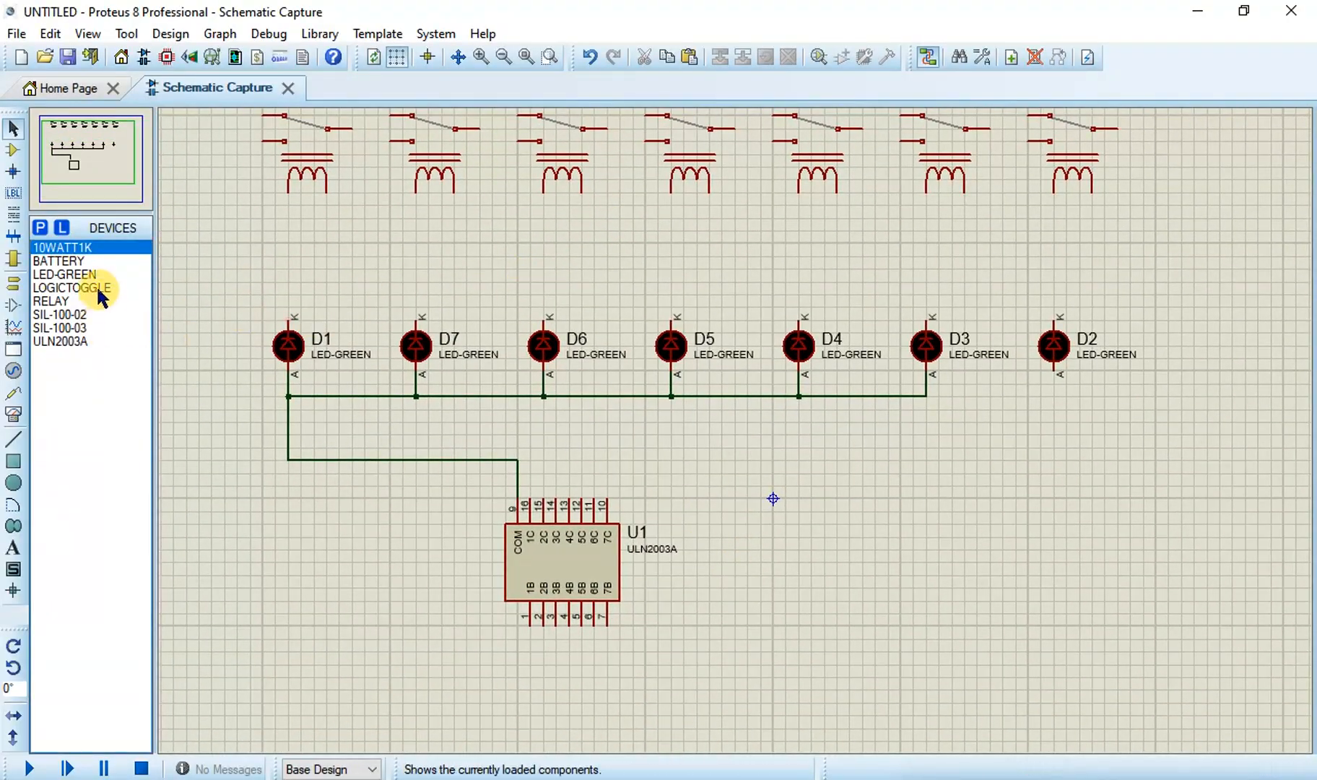
pyautogui.click(80, 251)
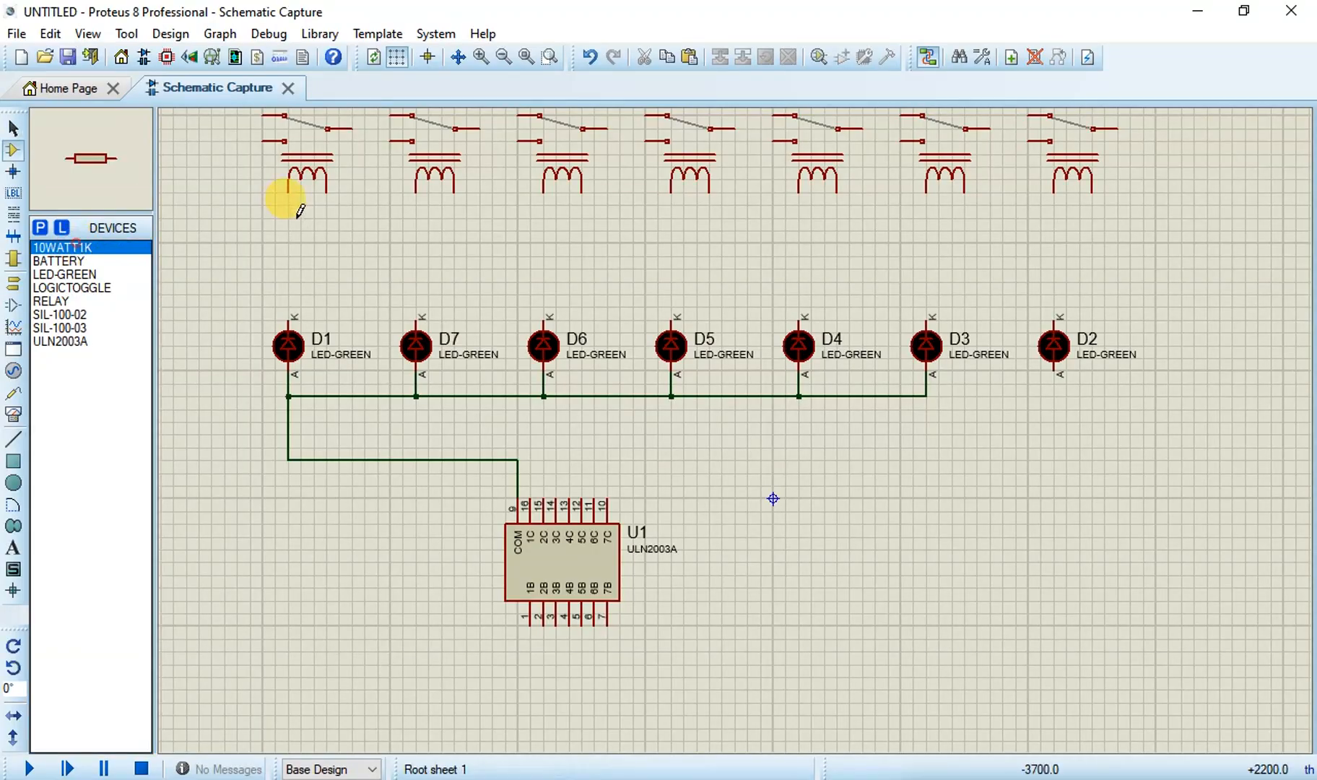
pyautogui.click(297, 253)
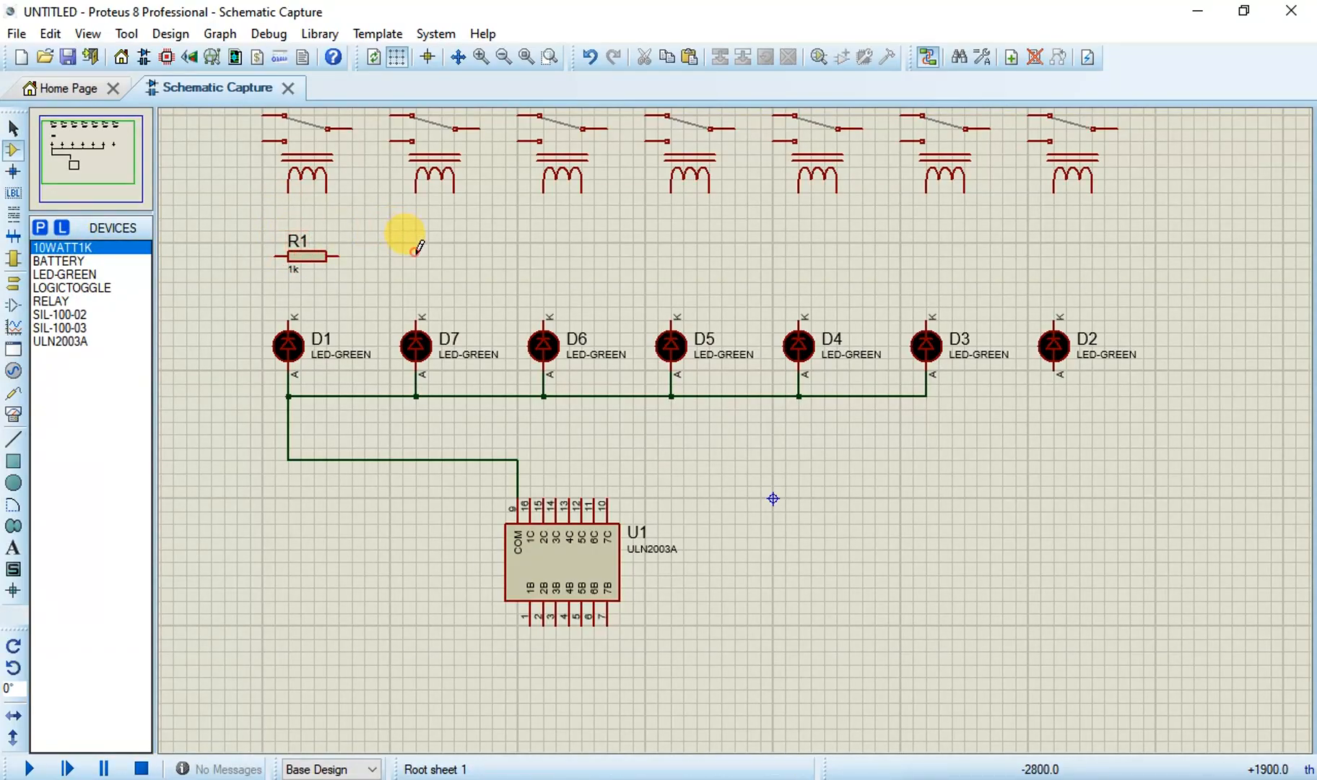
pyautogui.click(414, 252)
pyautogui.click(415, 252)
pyautogui.click(551, 254)
pyautogui.click(552, 257)
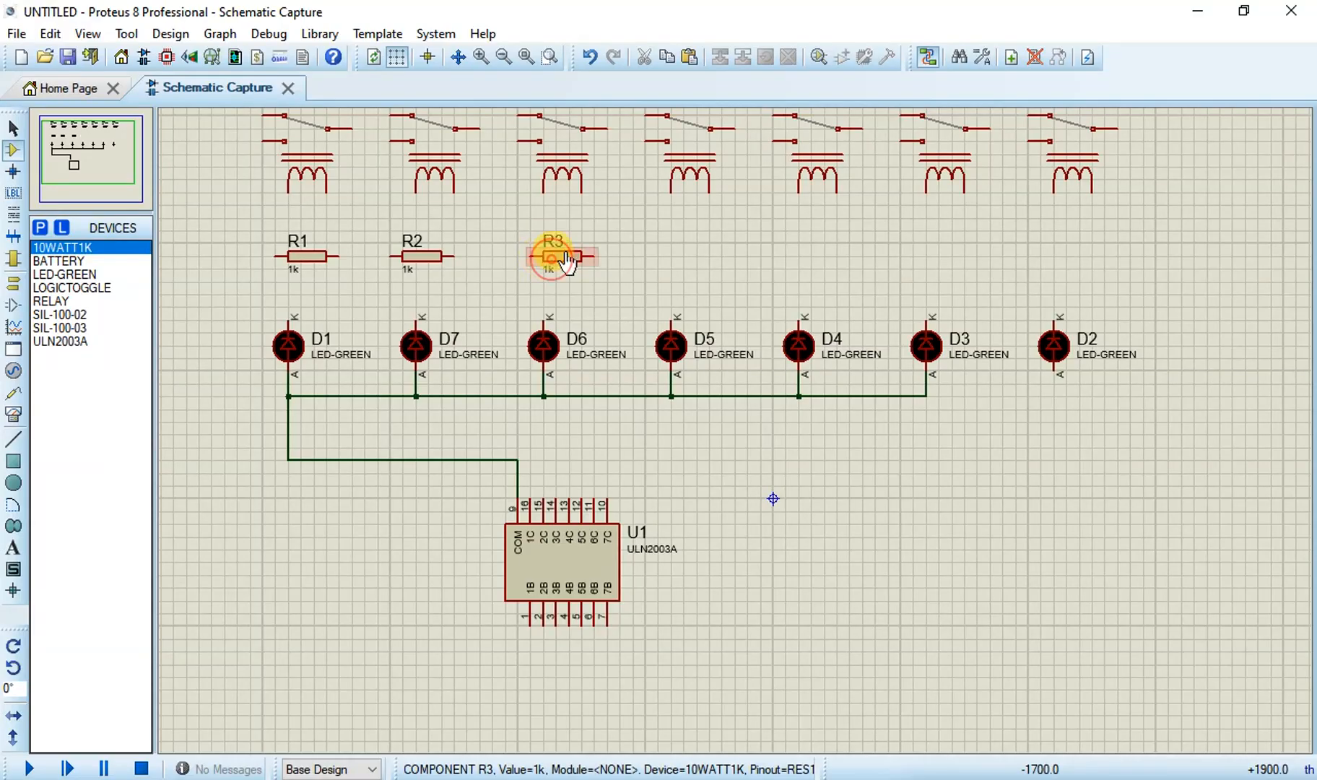
pyautogui.click(683, 256)
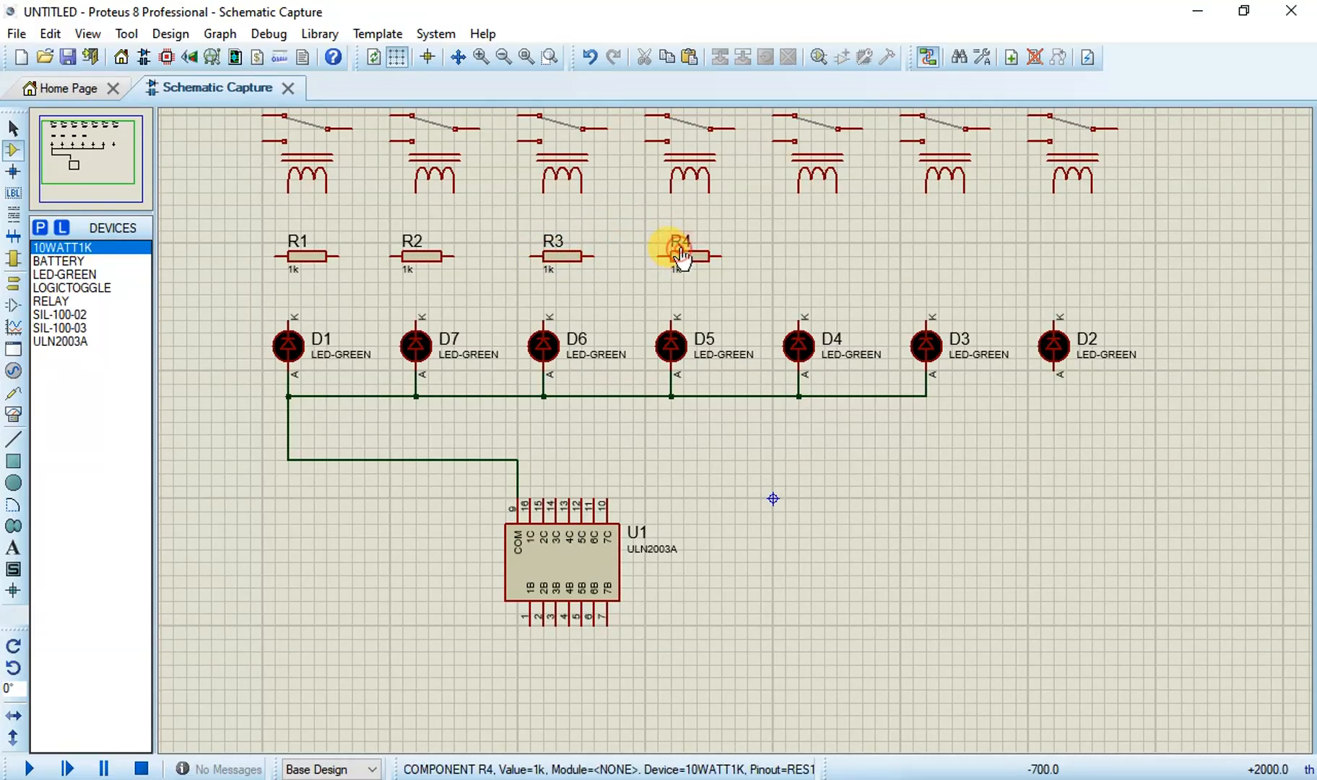
pyautogui.click(794, 252)
pyautogui.click(794, 253)
pyautogui.click(926, 233)
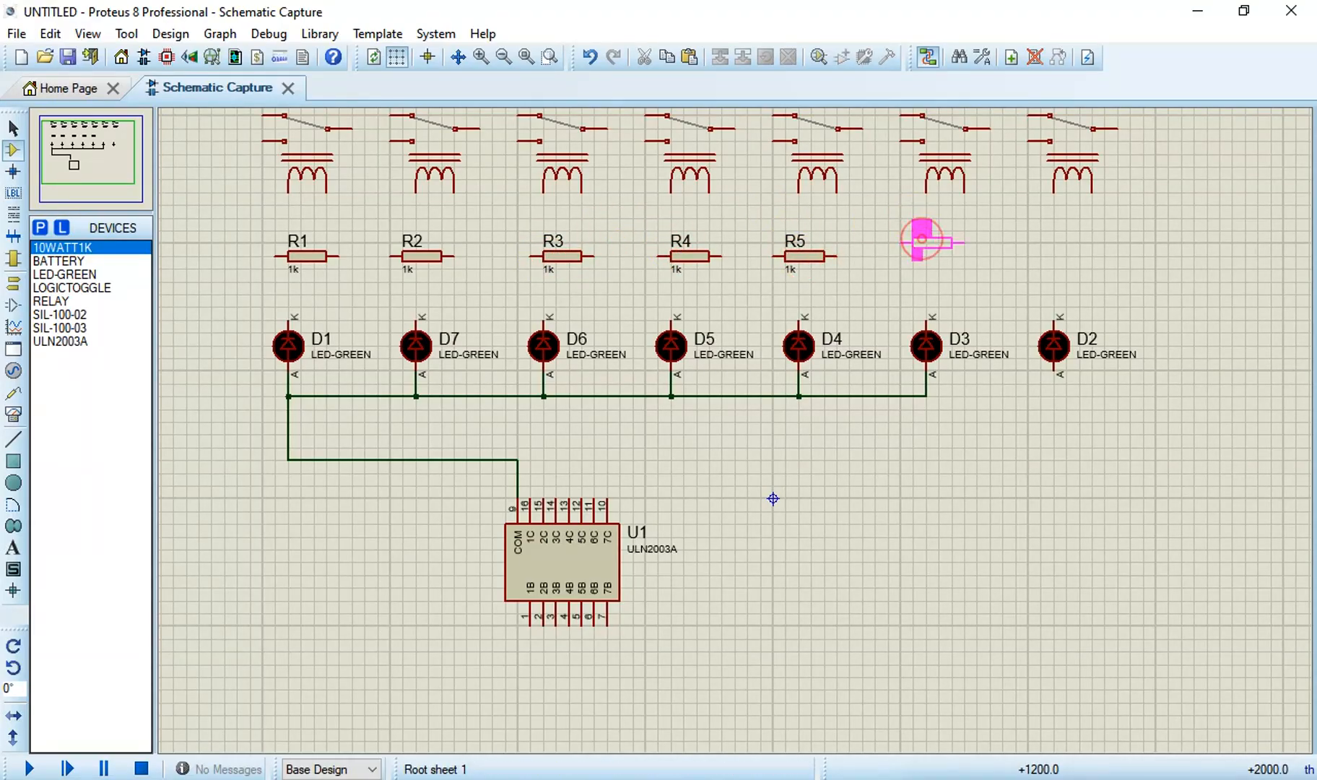
pyautogui.click(931, 241)
pyautogui.click(1061, 244)
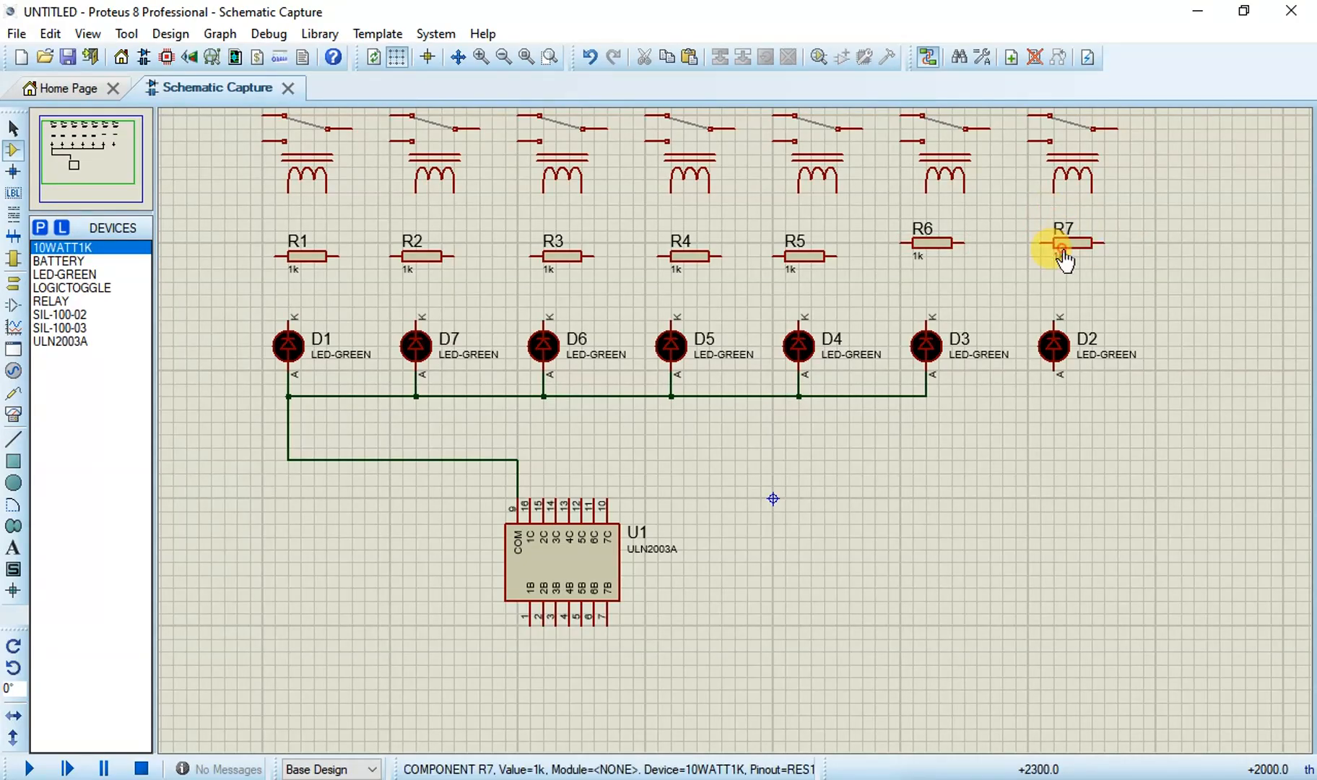
# Step: Try to rotate all seven resistors anti-clockwise as one block, and undo the rotation
pyautogui.rightClick(331, 257)
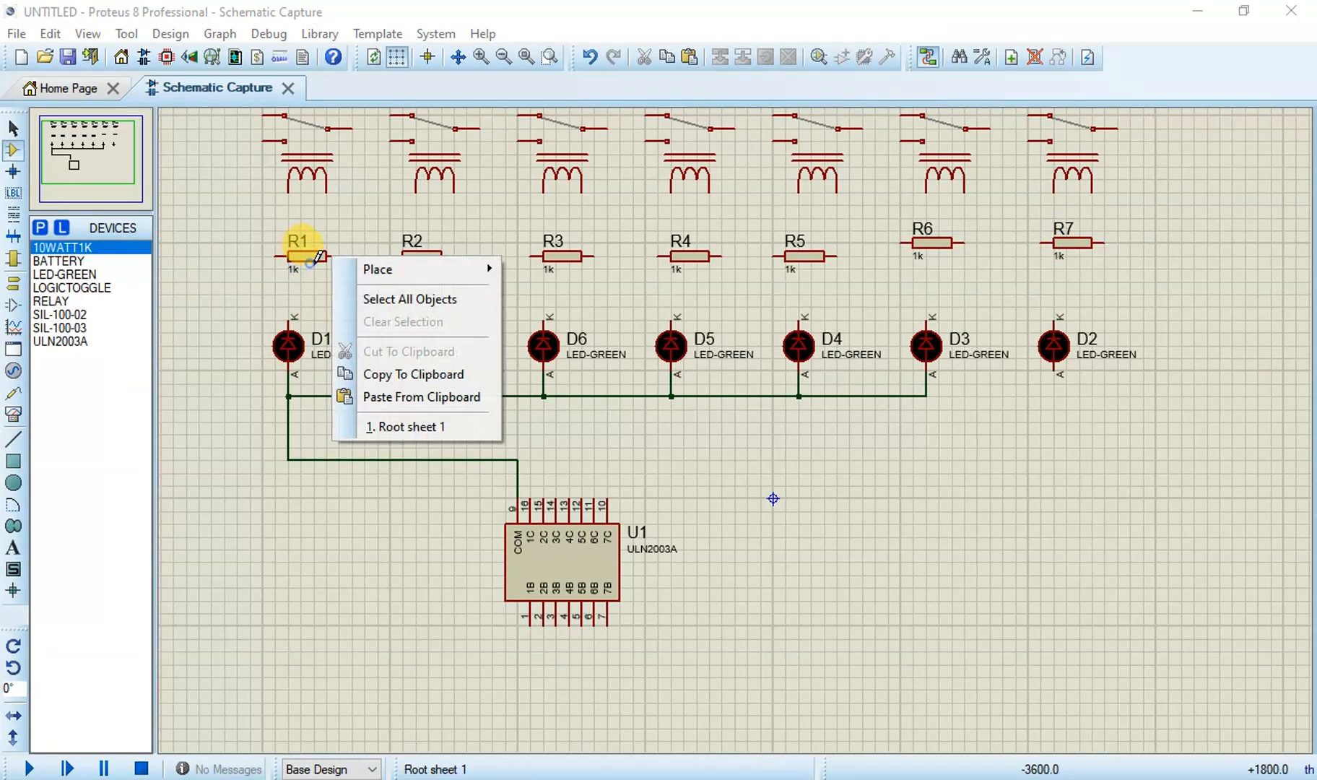
pyautogui.click(10, 129)
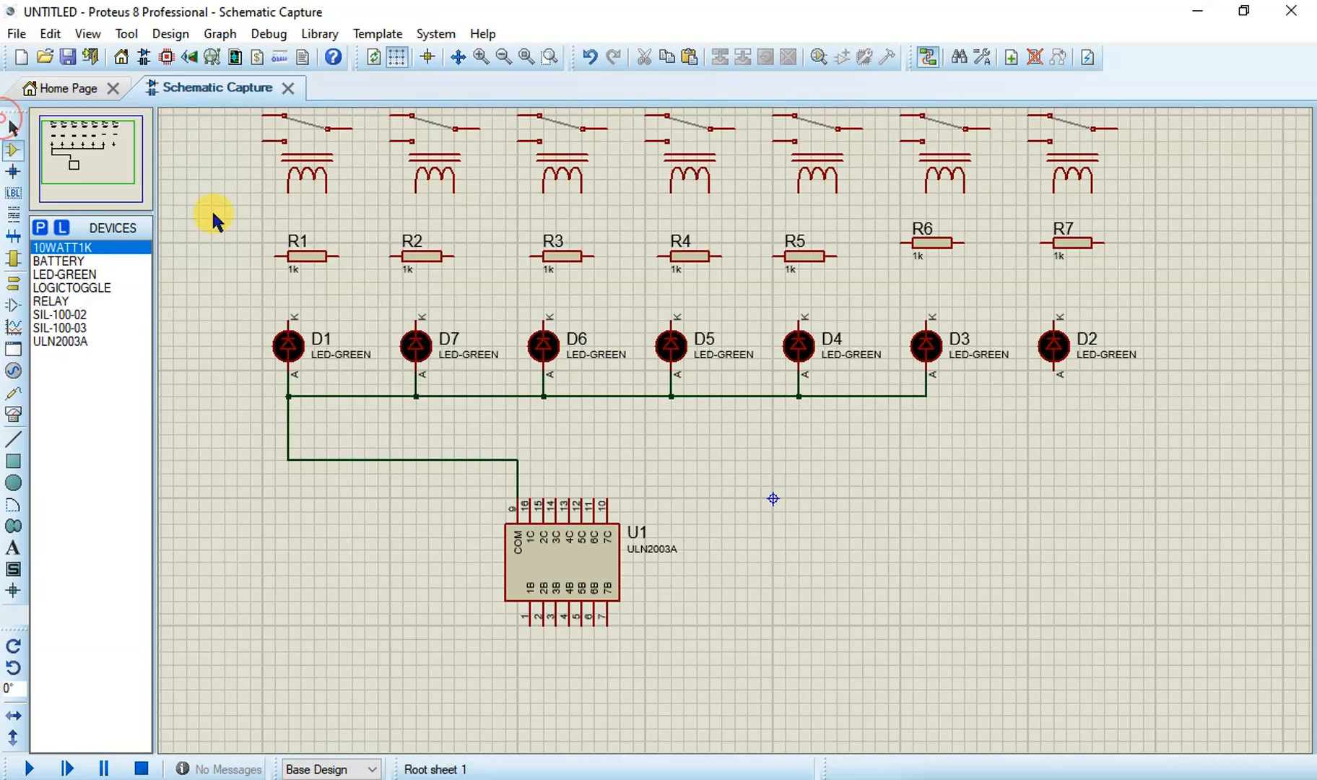
pyautogui.click(303, 256)
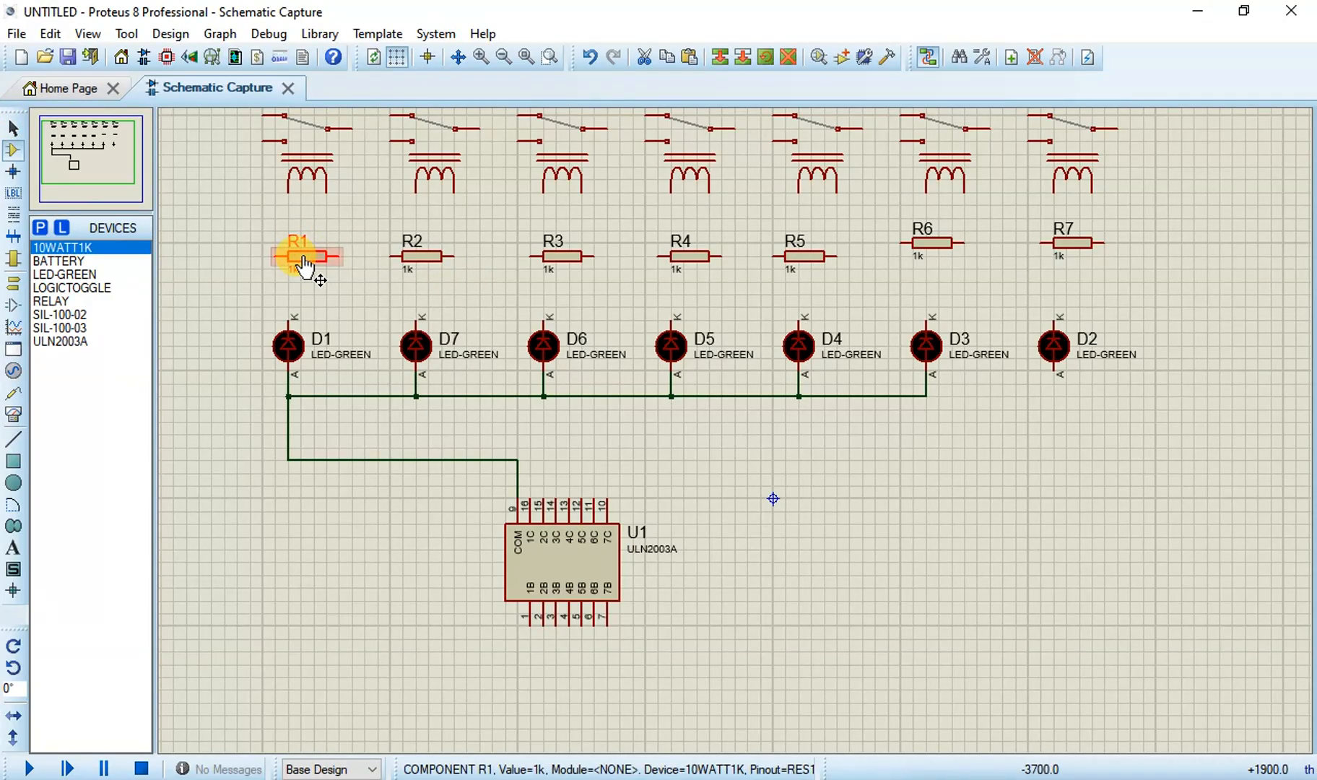
pyautogui.keyDown('ctrl'); pyautogui.click(411, 256); pyautogui.keyUp('ctrl')
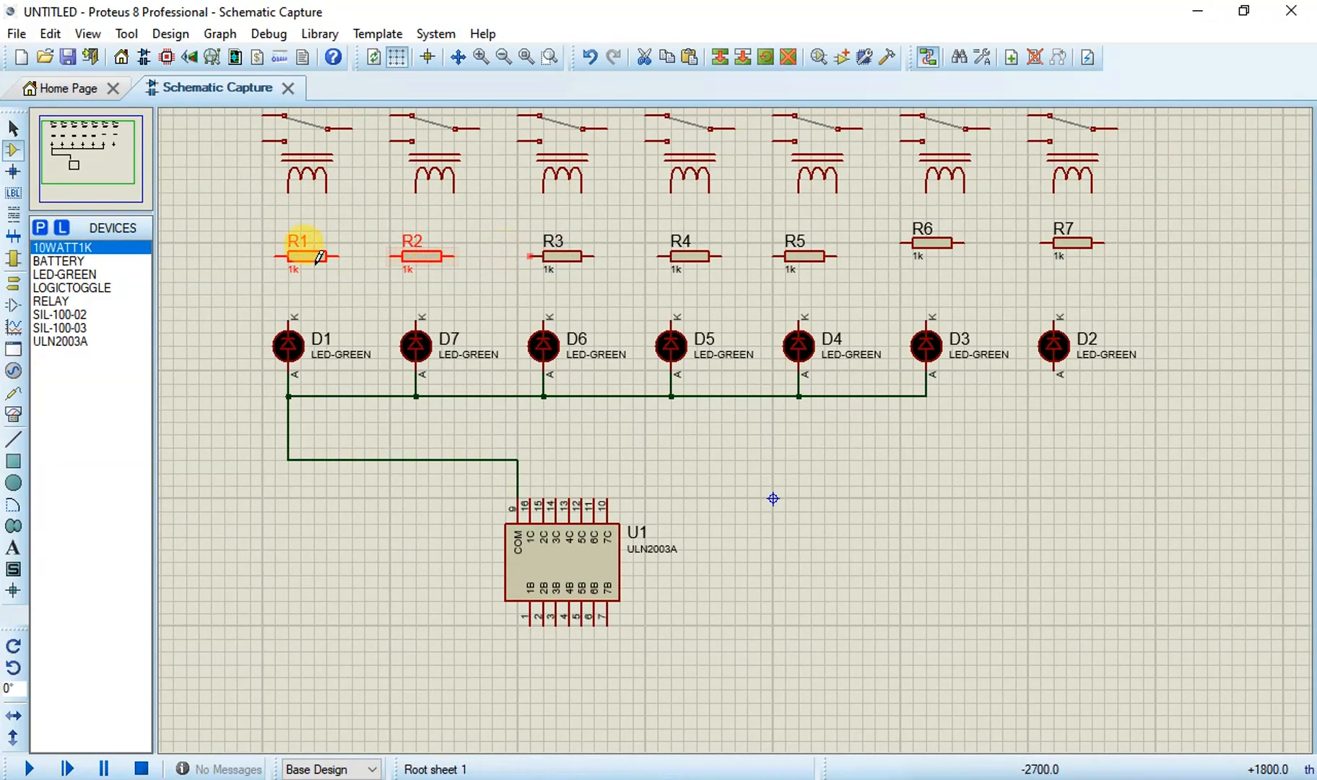
pyautogui.moveTo(237, 218); pyautogui.dragTo(1118, 269)
pyautogui.rightClick(1094, 243)
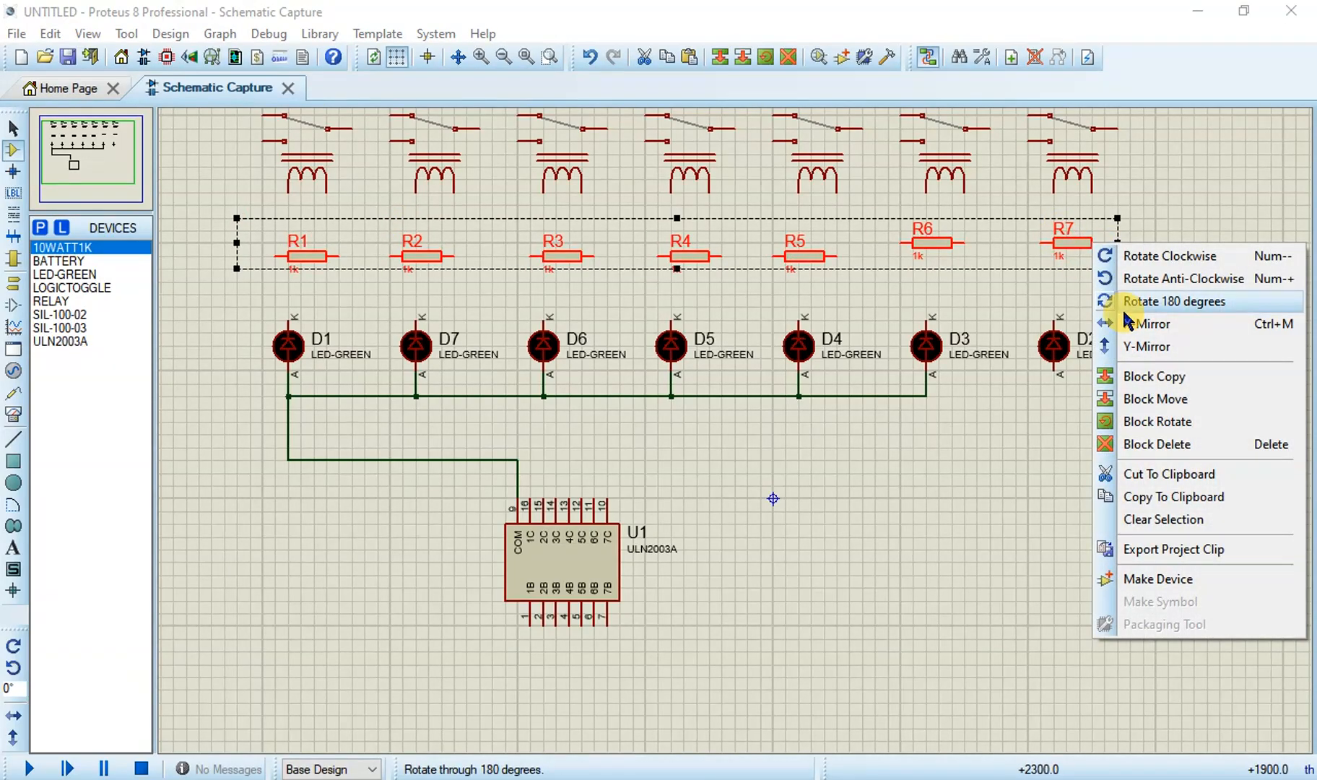
pyautogui.click(1133, 285)
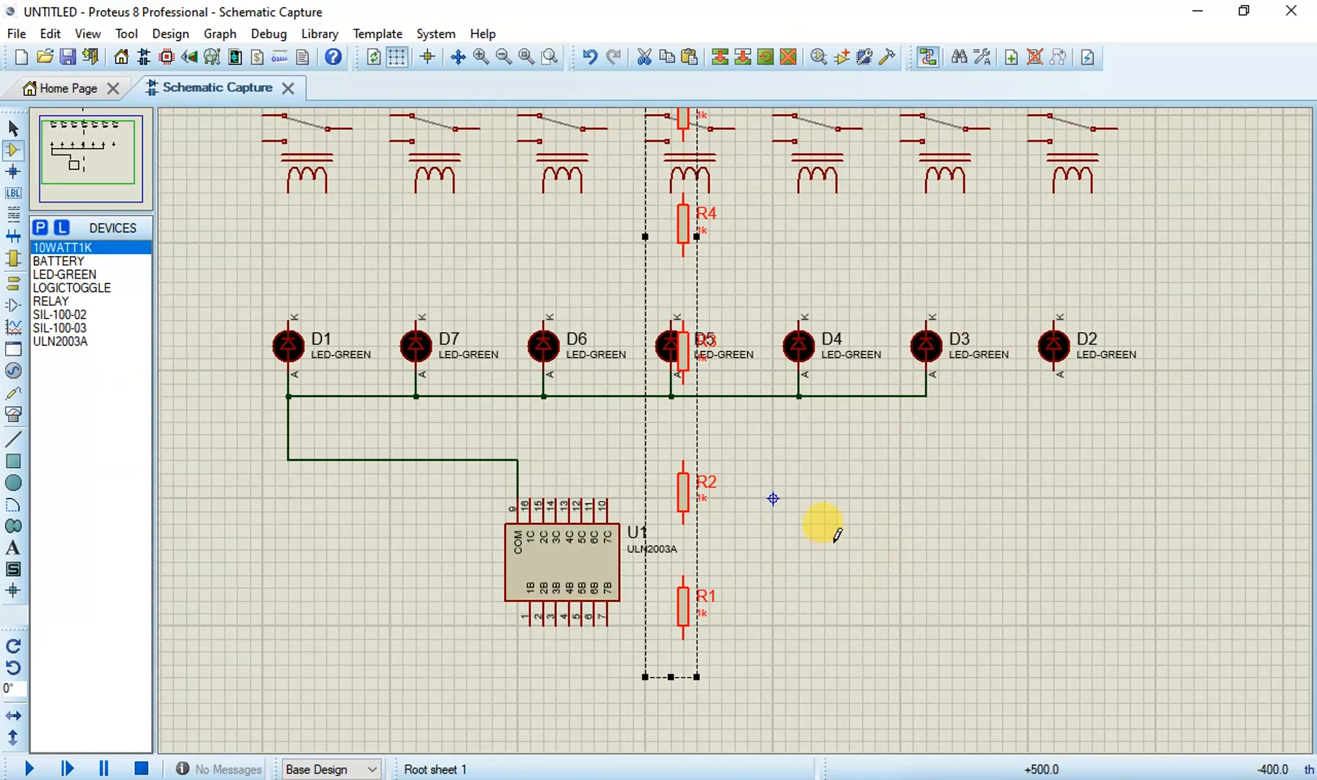
pyautogui.hotkey('ctrl', 'z')
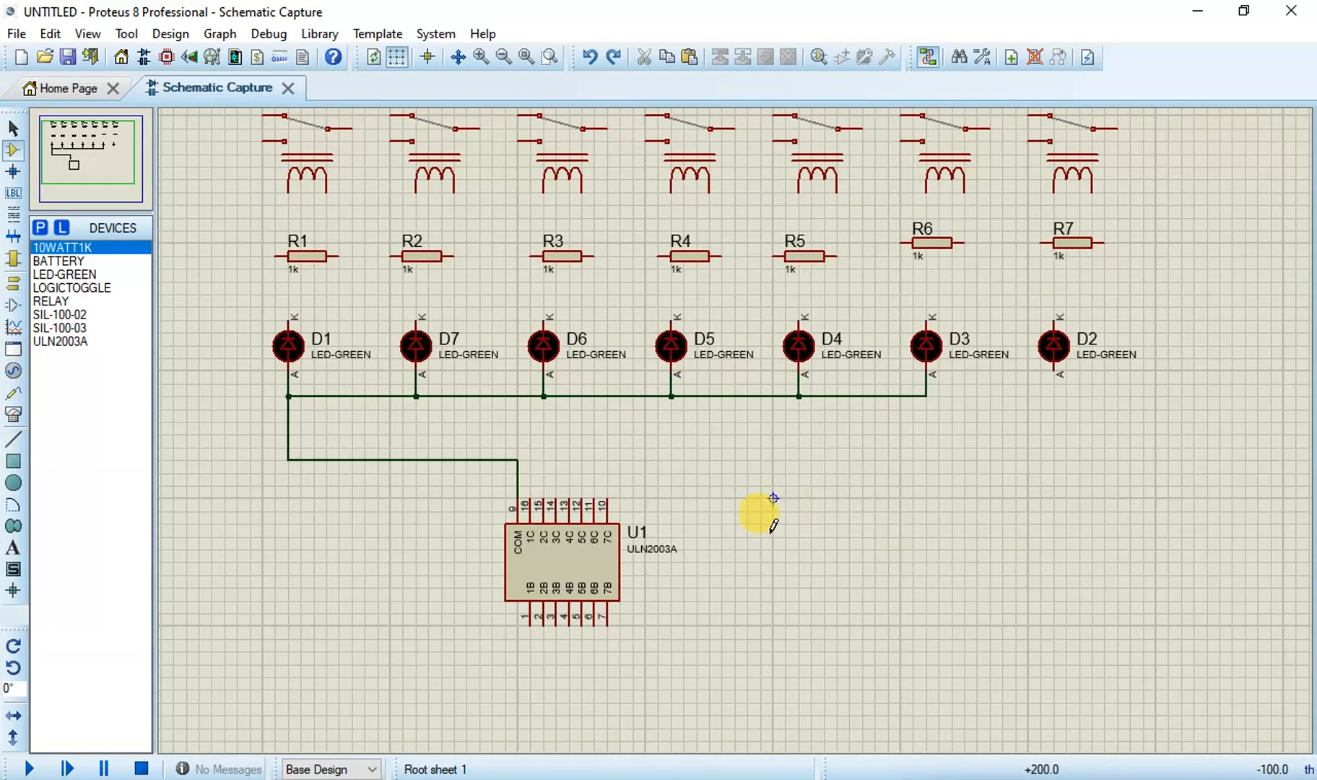
# Step: Rotate resistors R1 to R7 anti-clockwise individually, align each above its LED, and wire them to the LED cathodes
pyautogui.rightClick(325, 262)
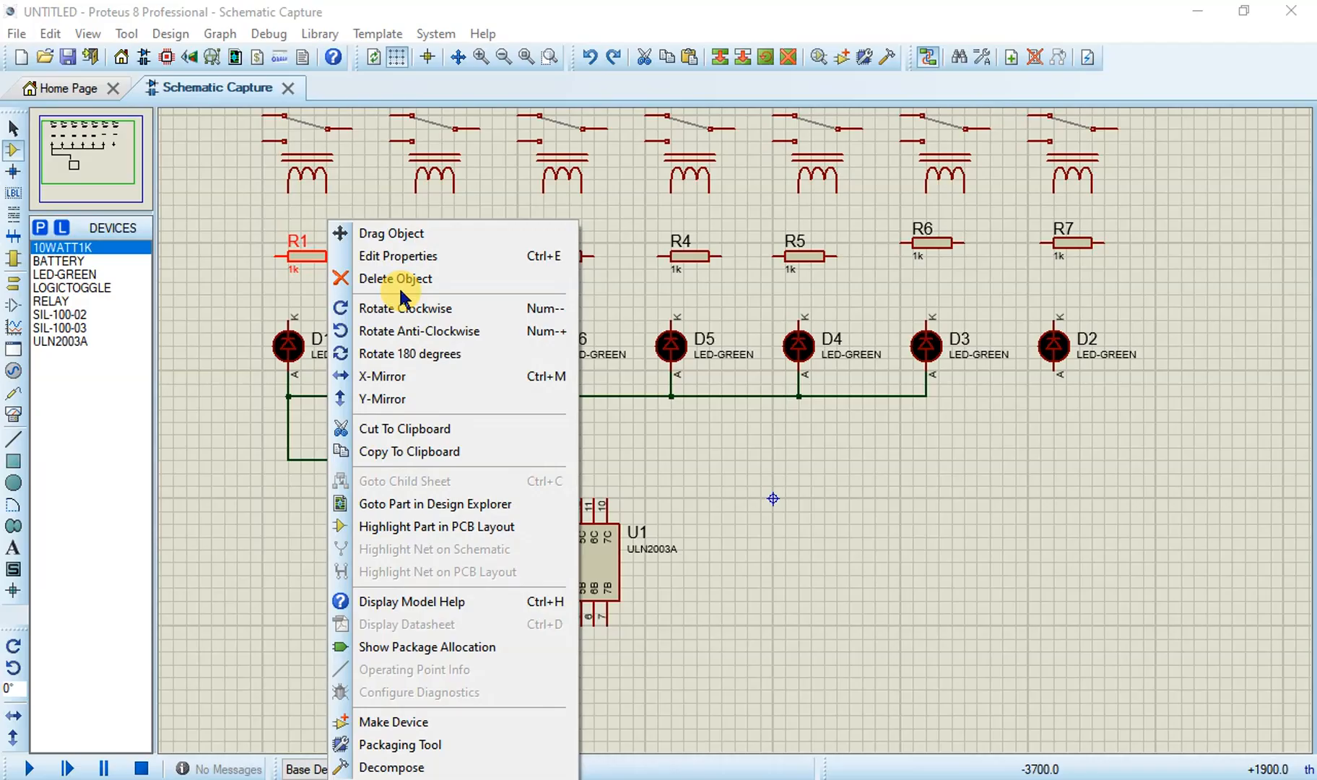
pyautogui.click(395, 330)
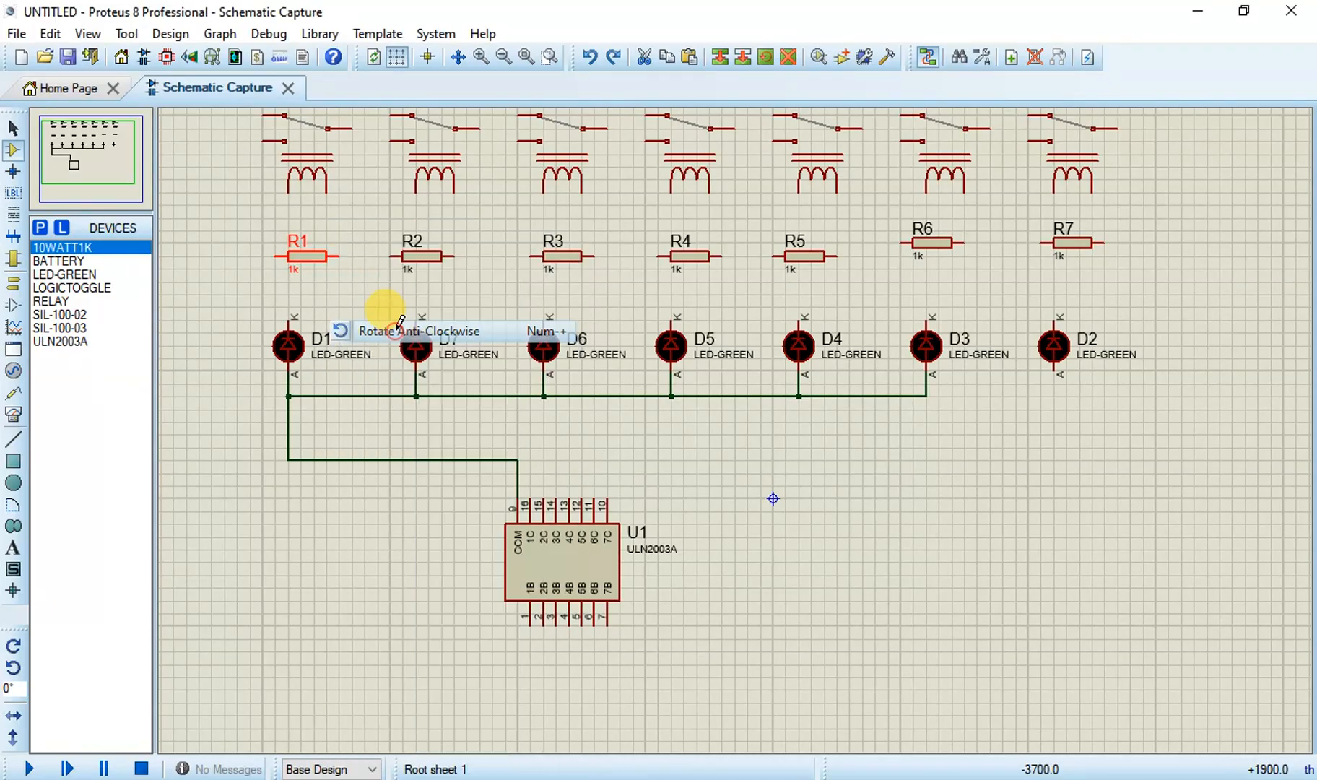
pyautogui.rightClick(416, 259)
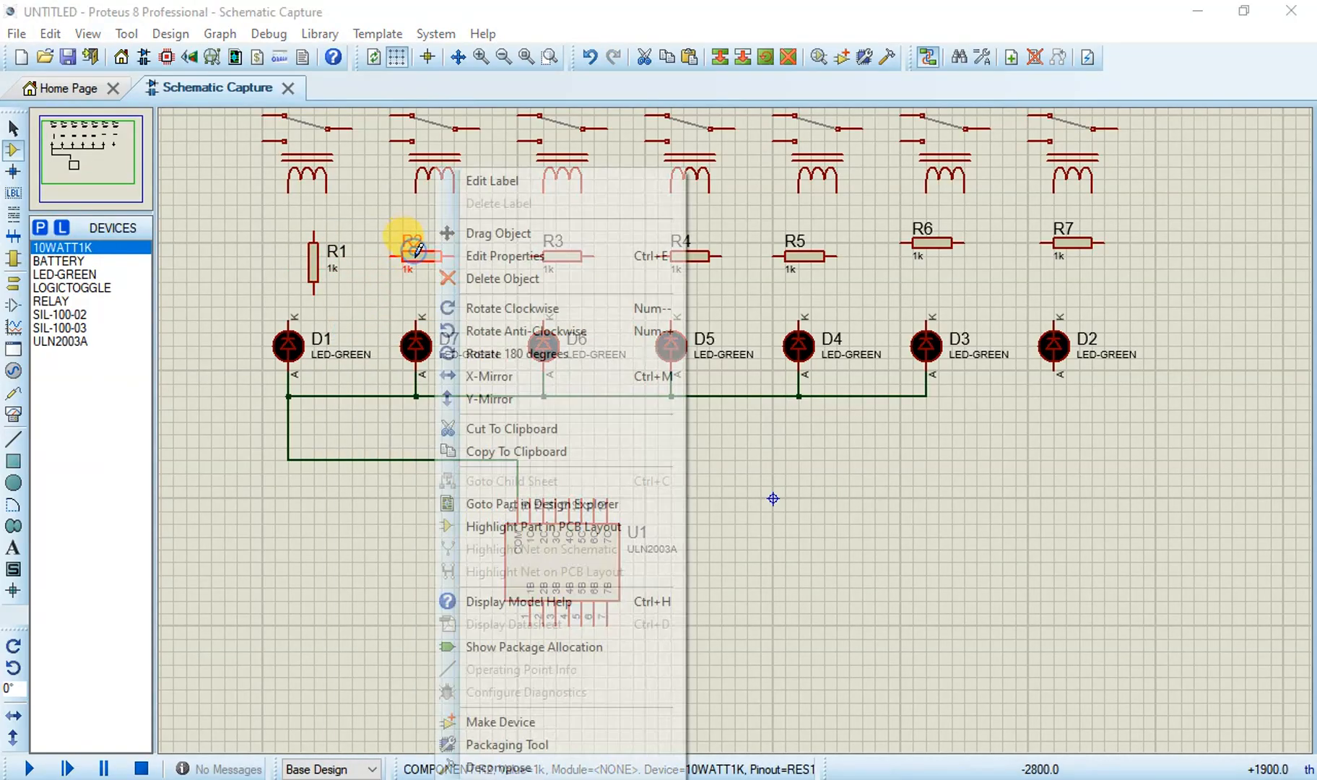
pyautogui.click(496, 331)
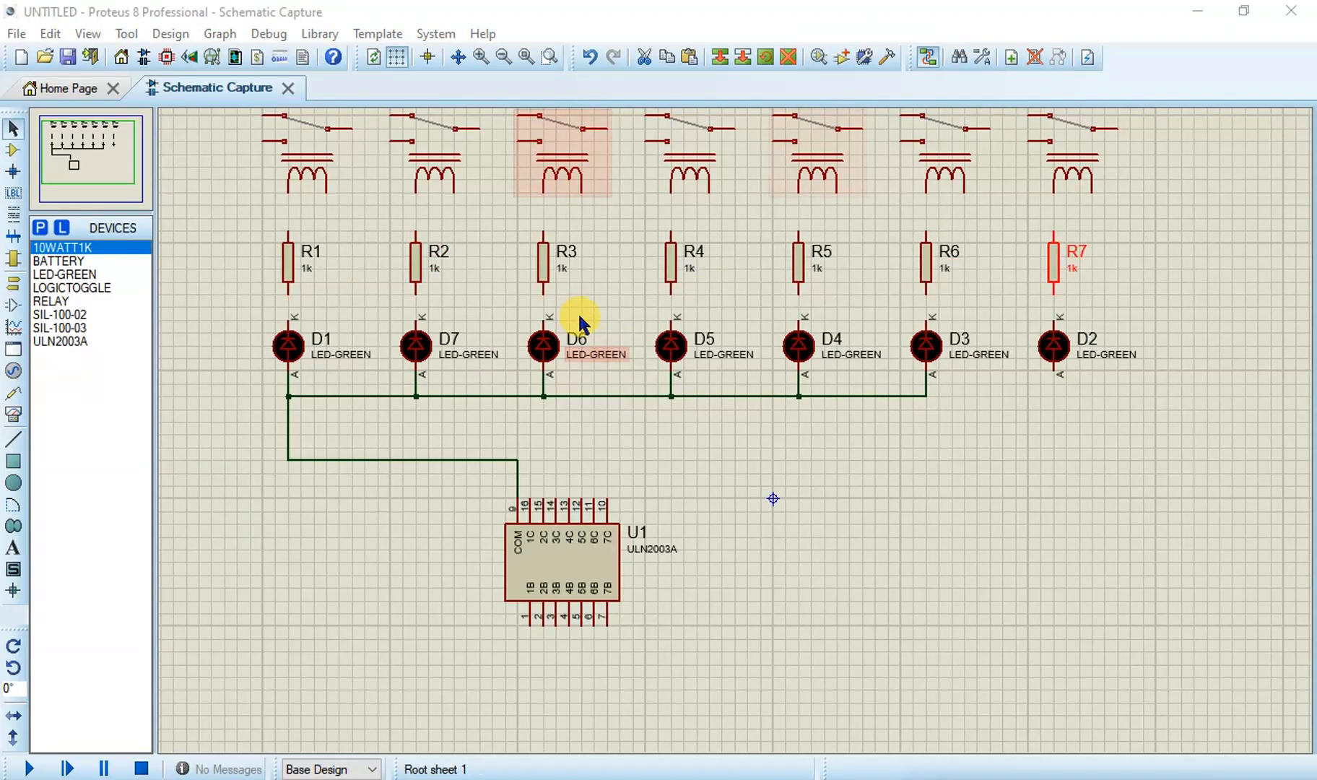
pyautogui.click(288, 319)
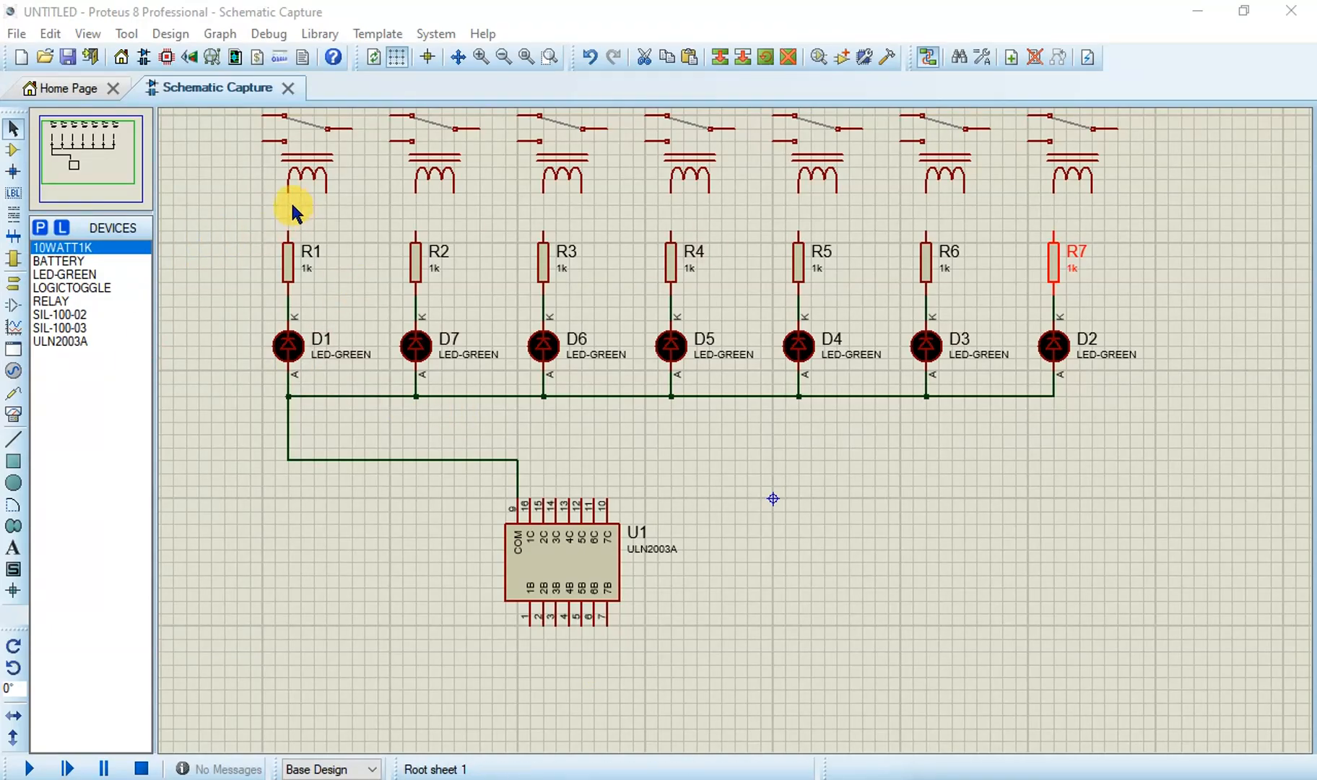
# Step: Wire the first coil terminal of each of the seven relays down to the common line joining the LED anodes
pyautogui.click(289, 194)
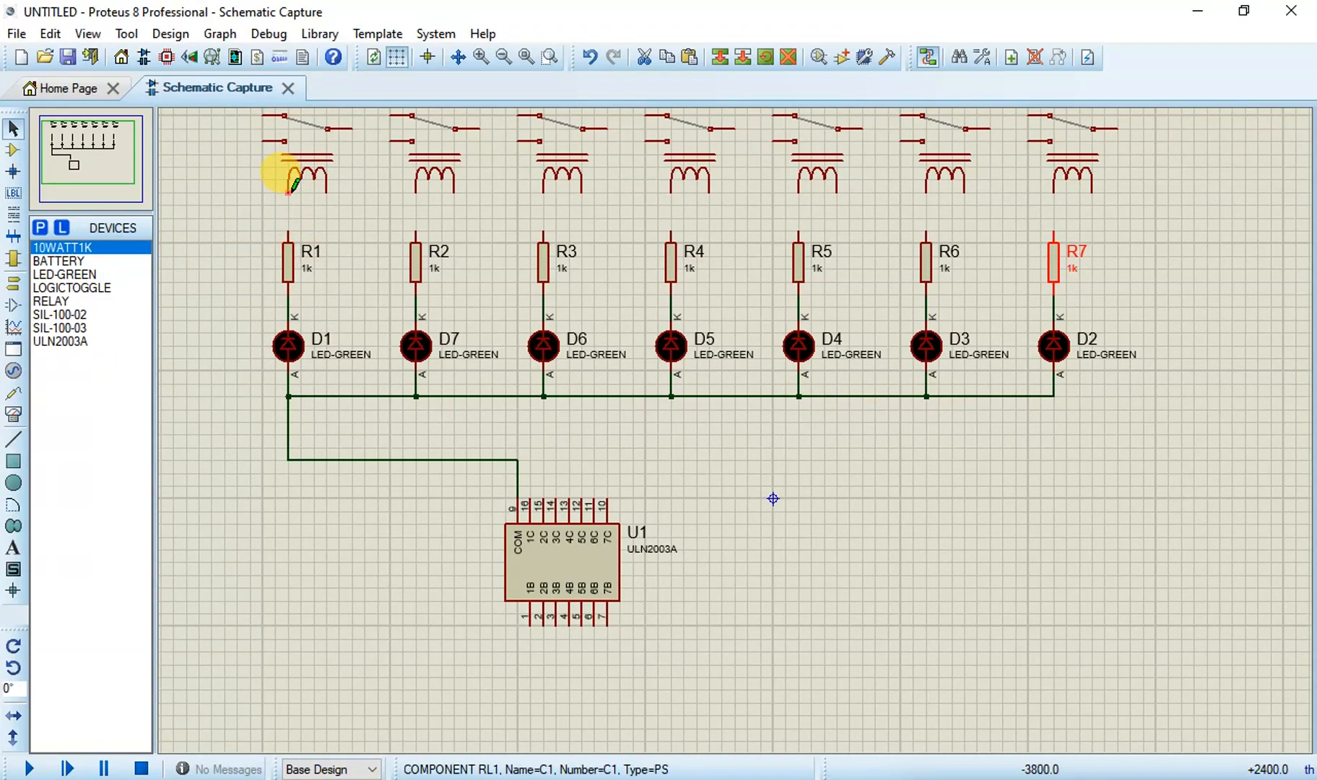
pyautogui.click(289, 396)
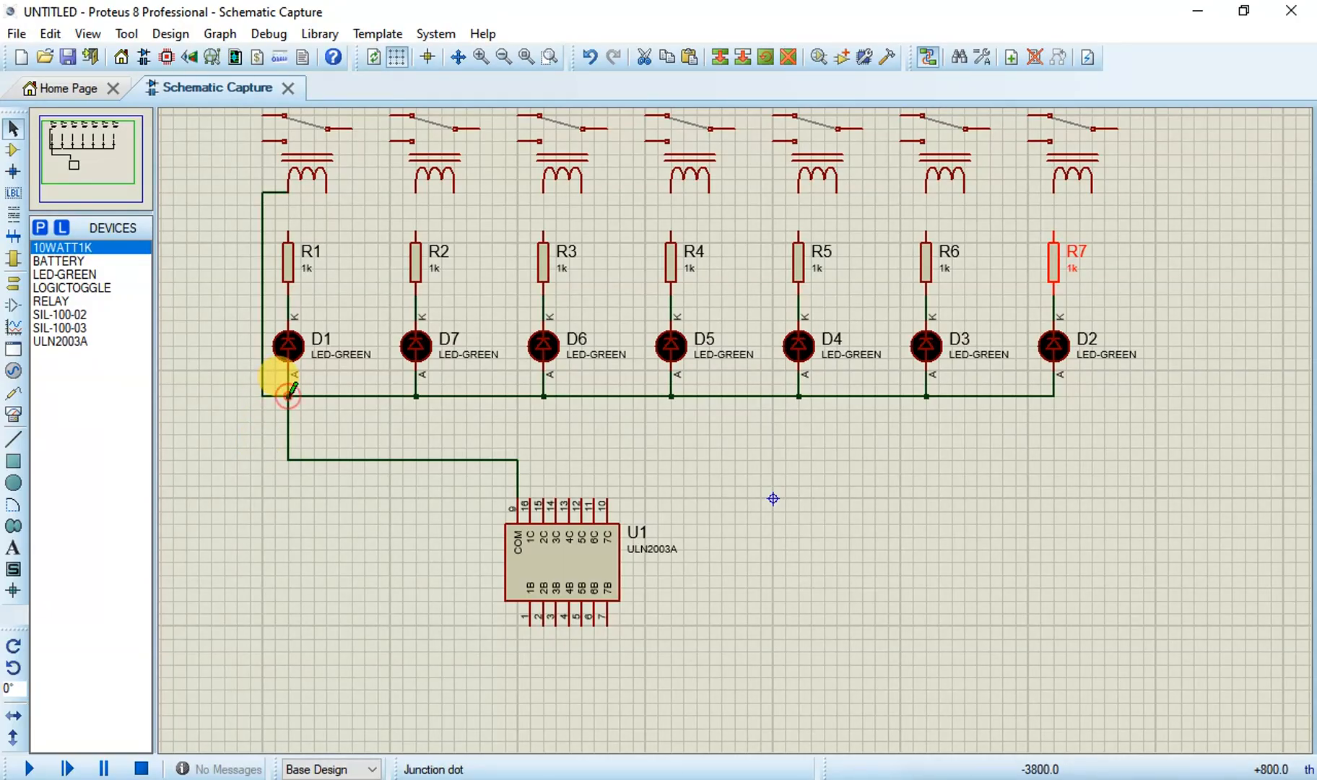
pyautogui.click(417, 192)
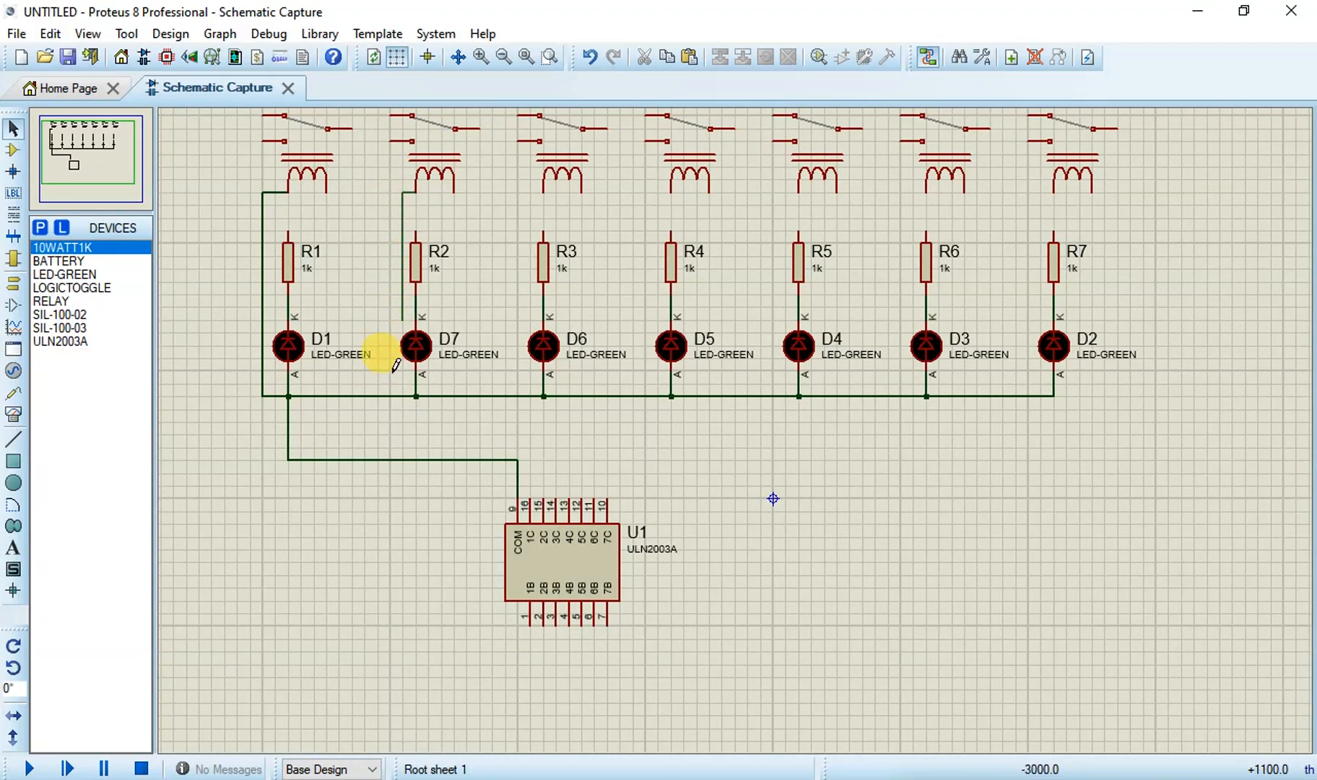
pyautogui.click(392, 395)
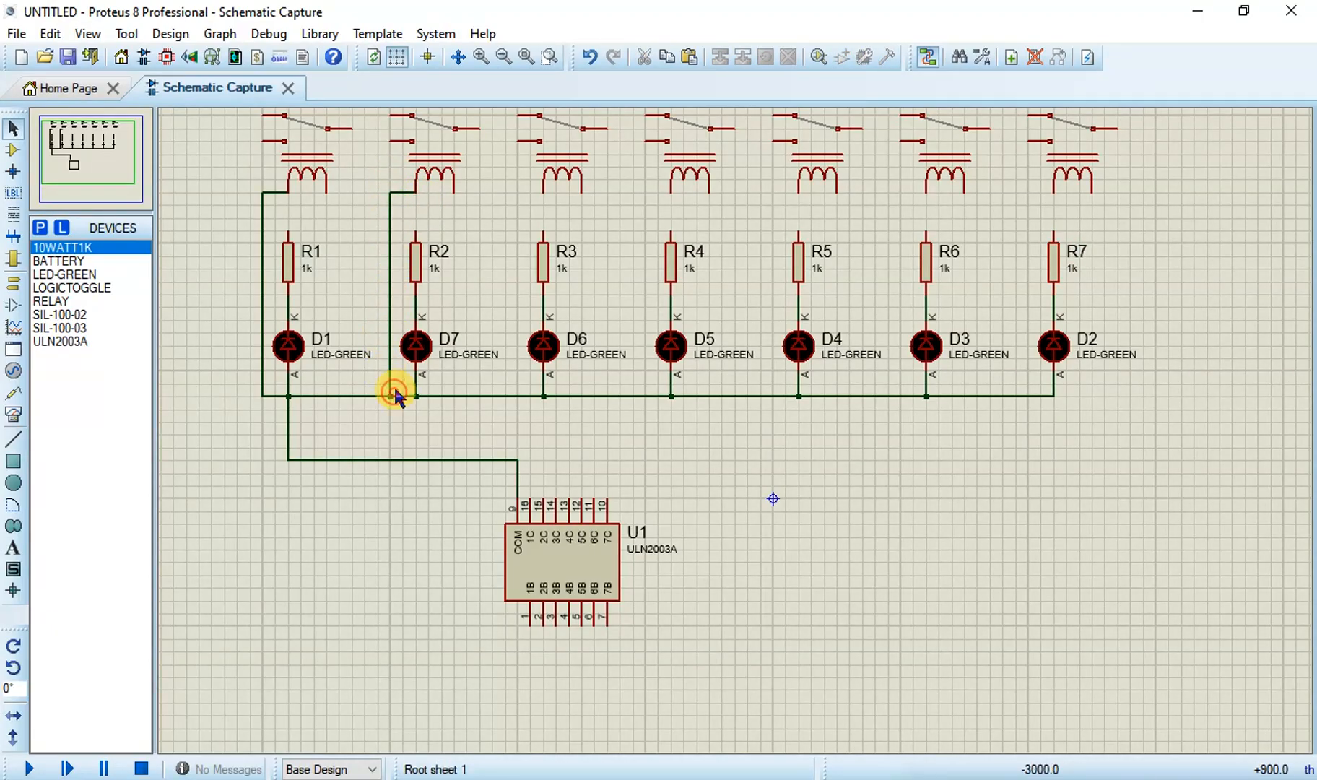
pyautogui.click(540, 194)
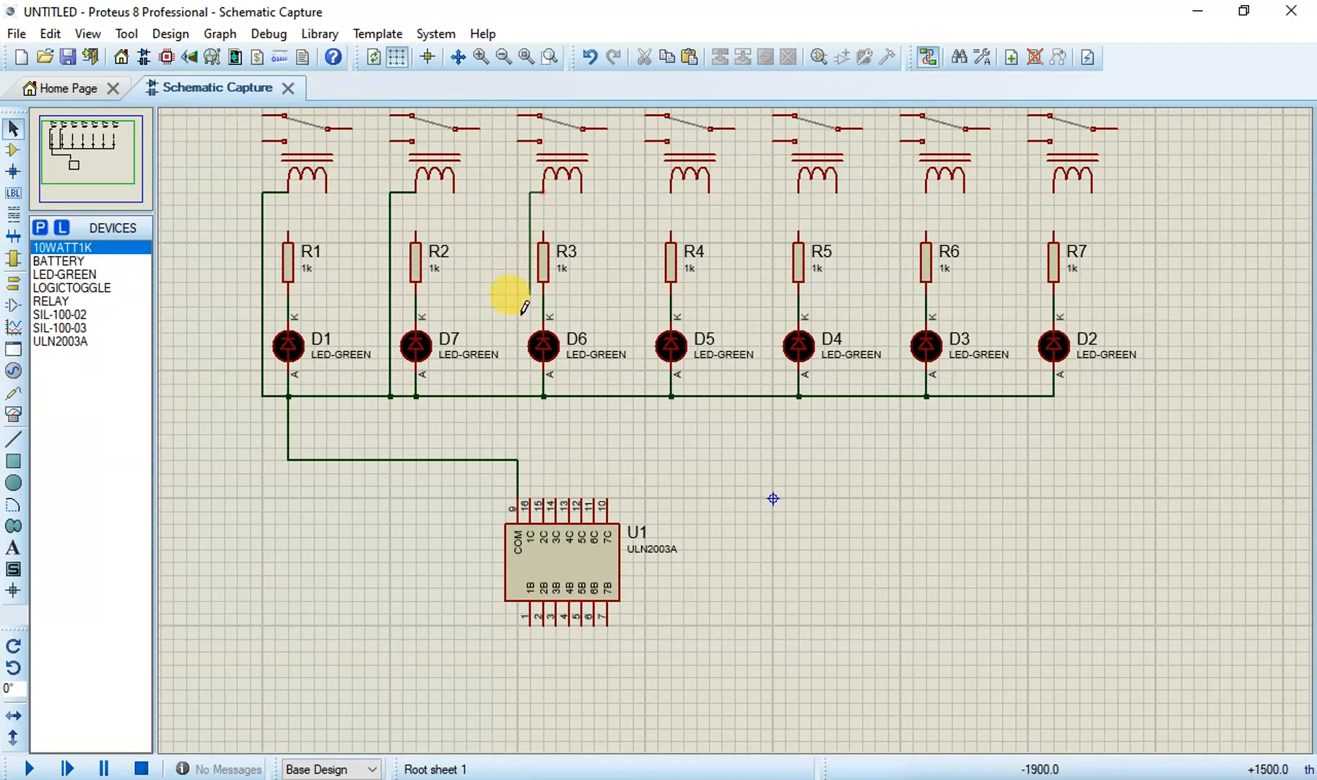
pyautogui.click(517, 394)
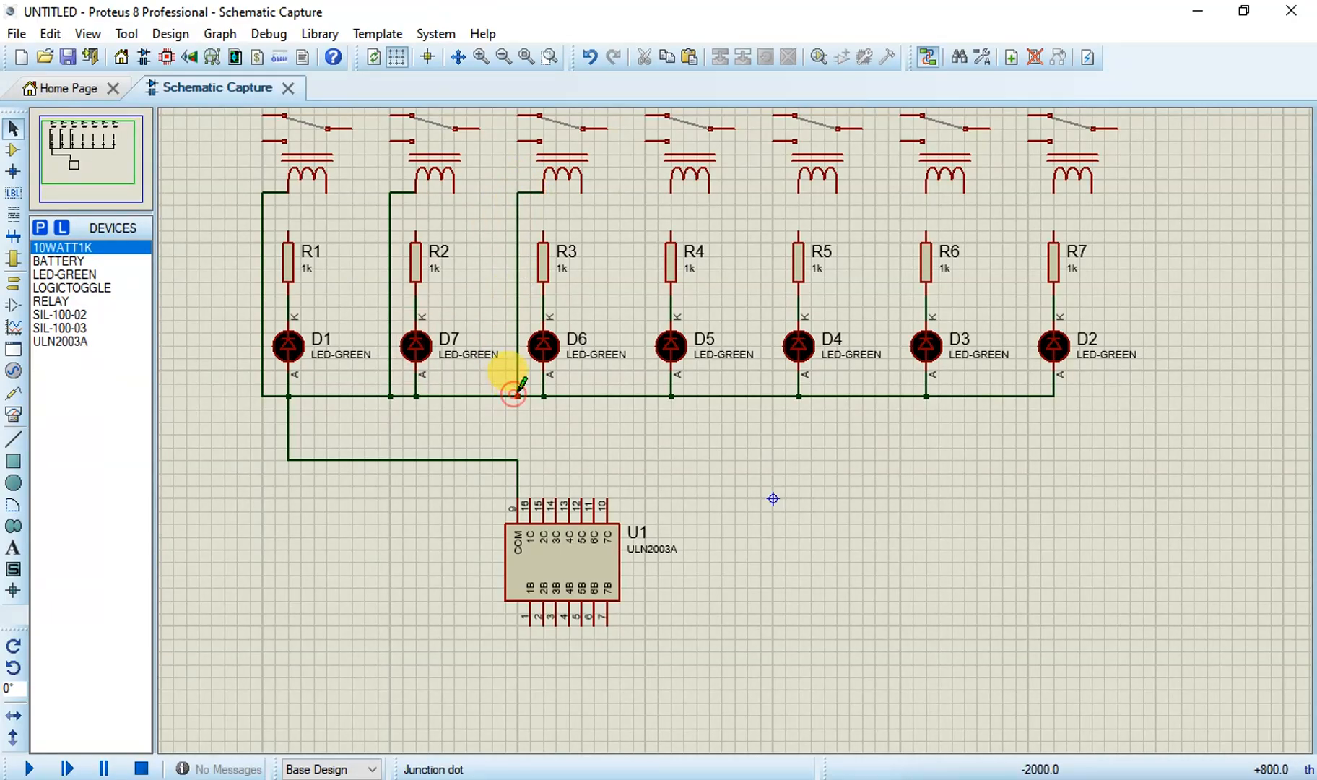
pyautogui.click(676, 192)
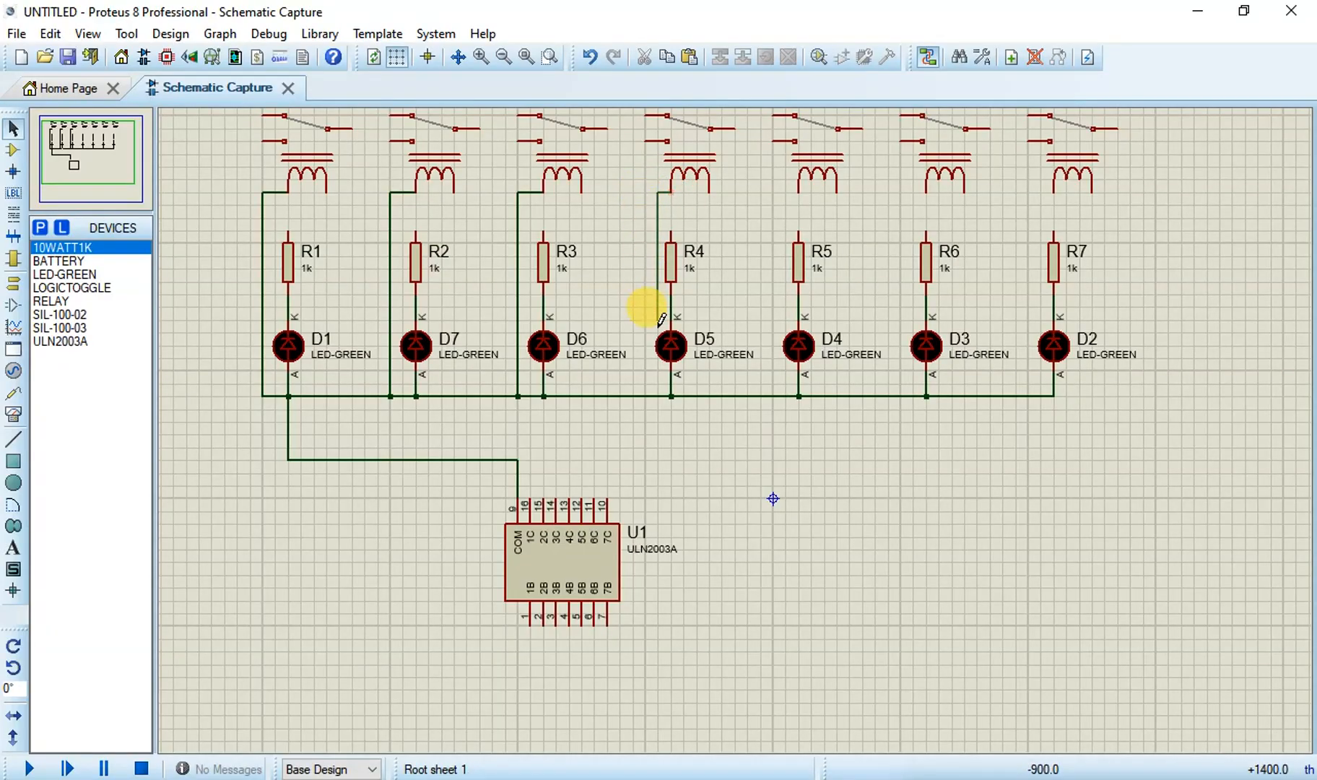
pyautogui.click(644, 395)
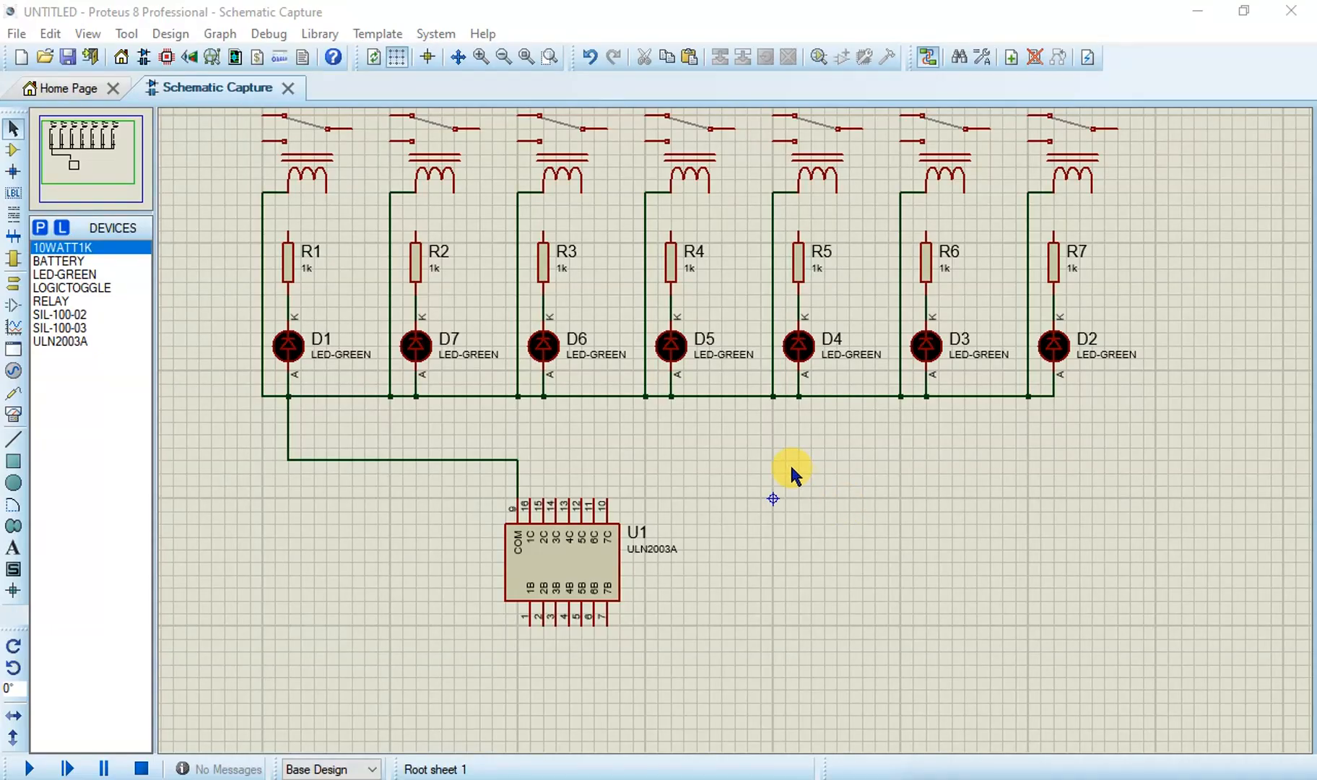
pyautogui.click(532, 497)
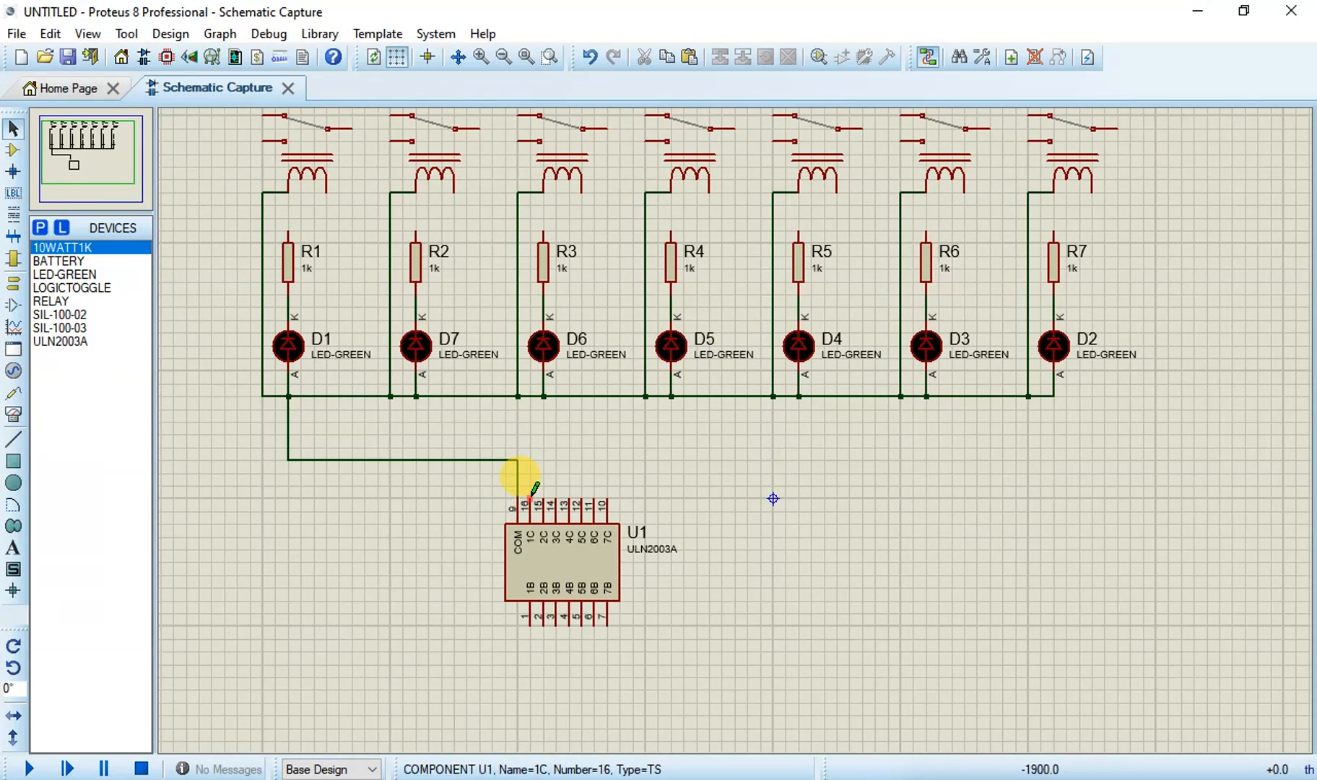
pyautogui.click(532, 498)
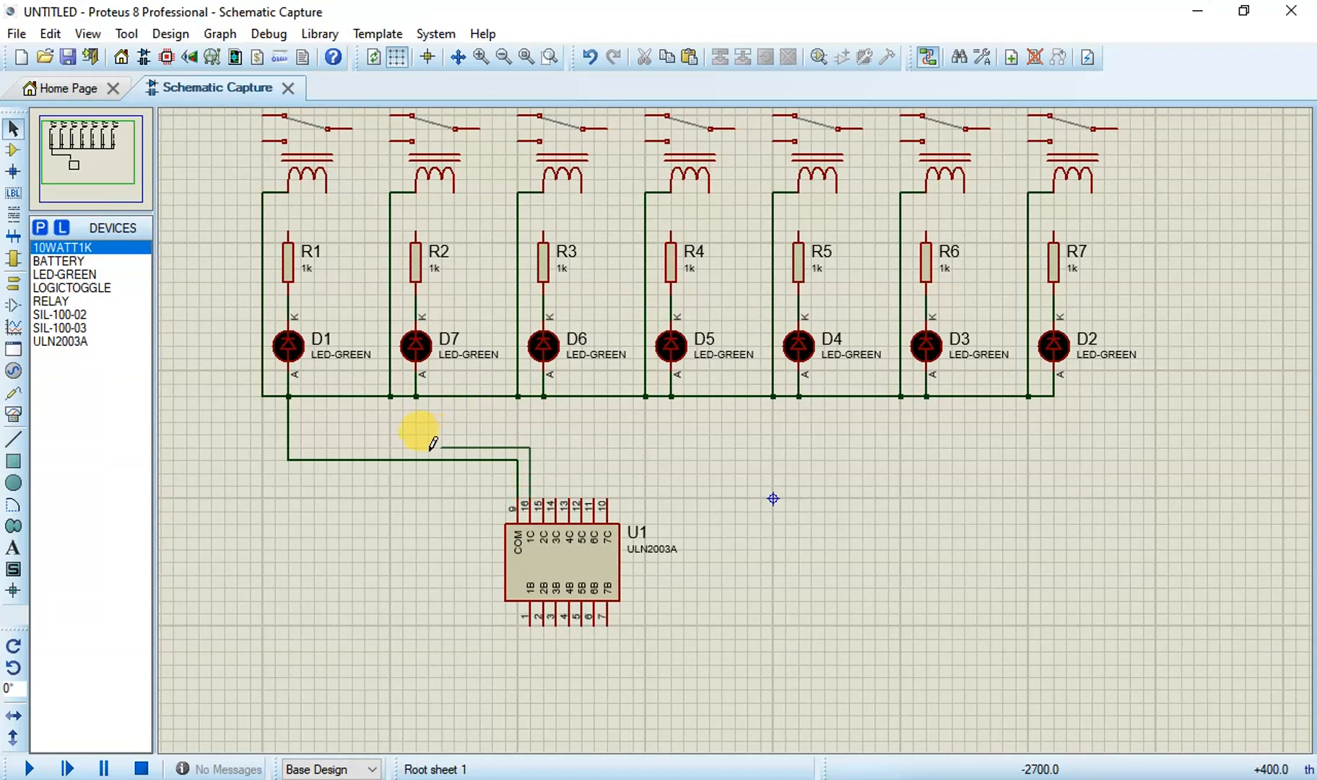
pyautogui.click(339, 460)
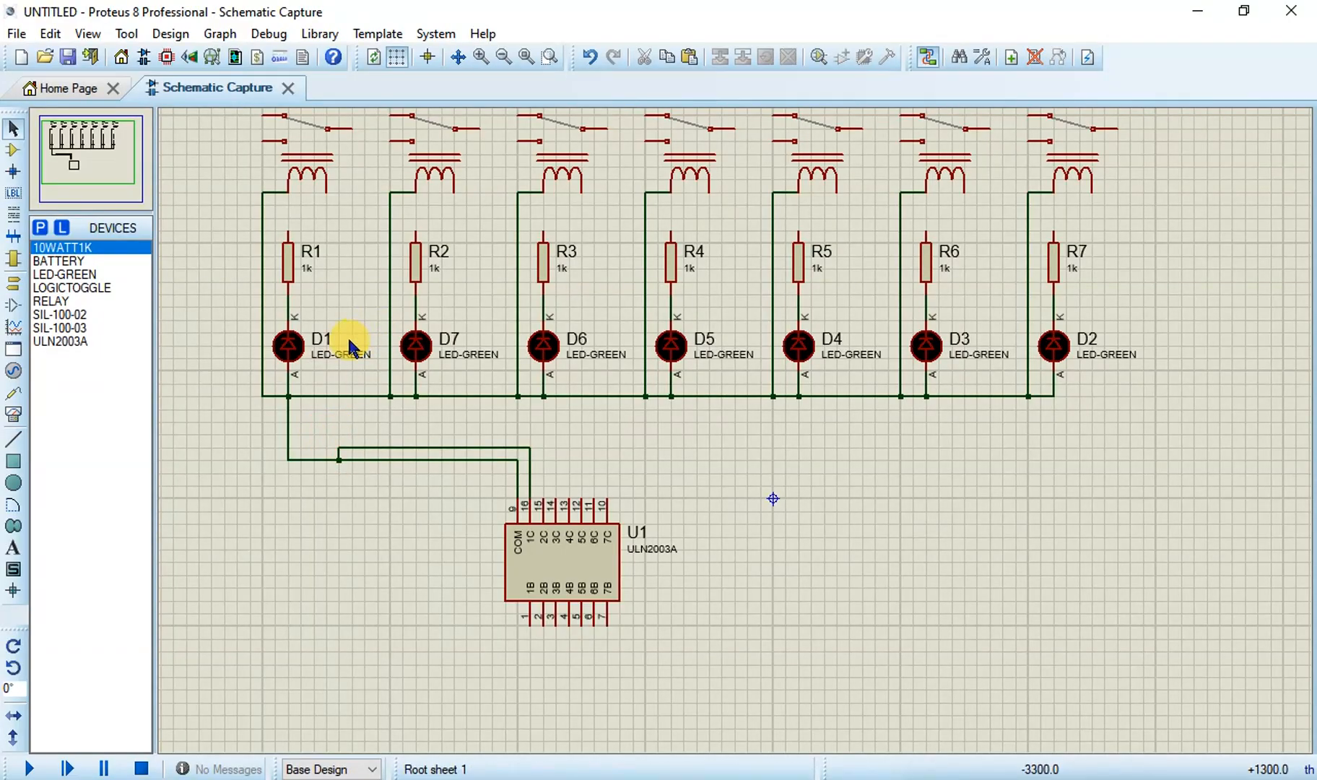
pyautogui.hotkey('ctrl', 'z')
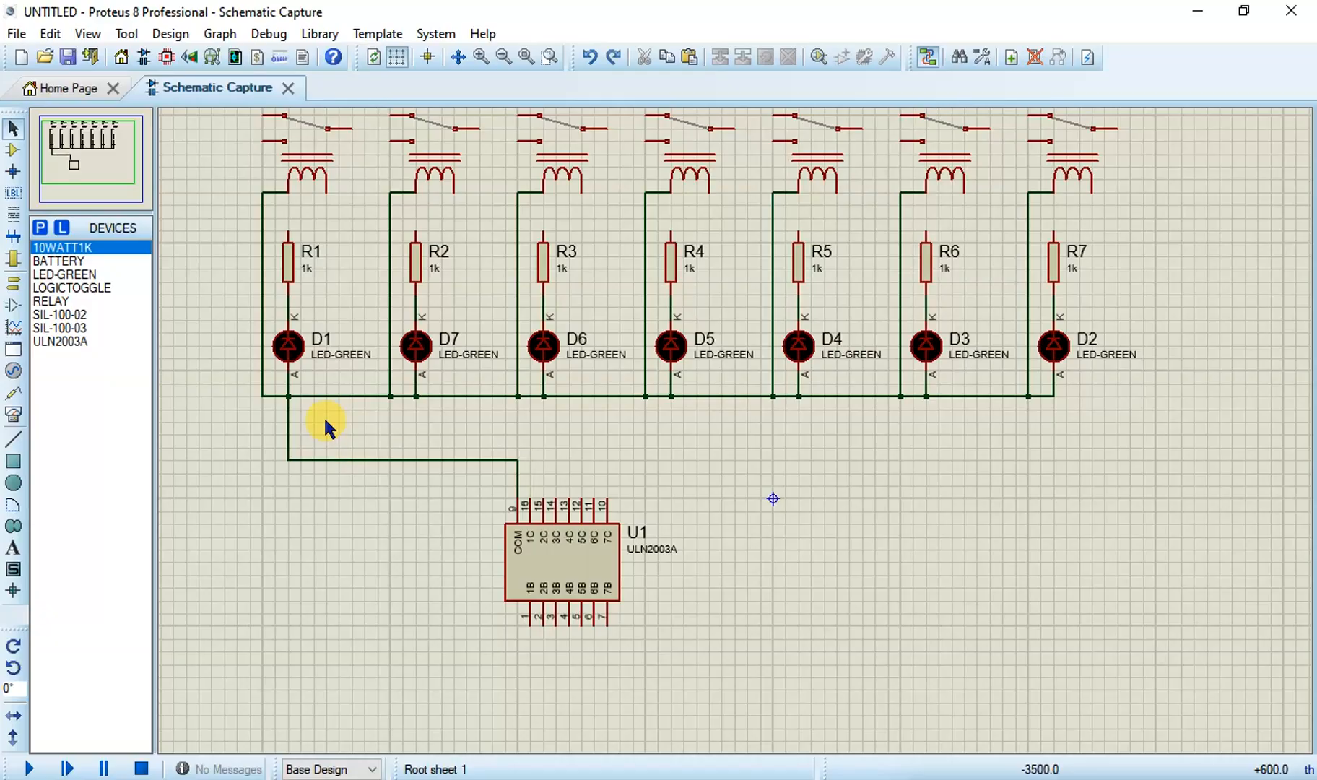
pyautogui.click(530, 498)
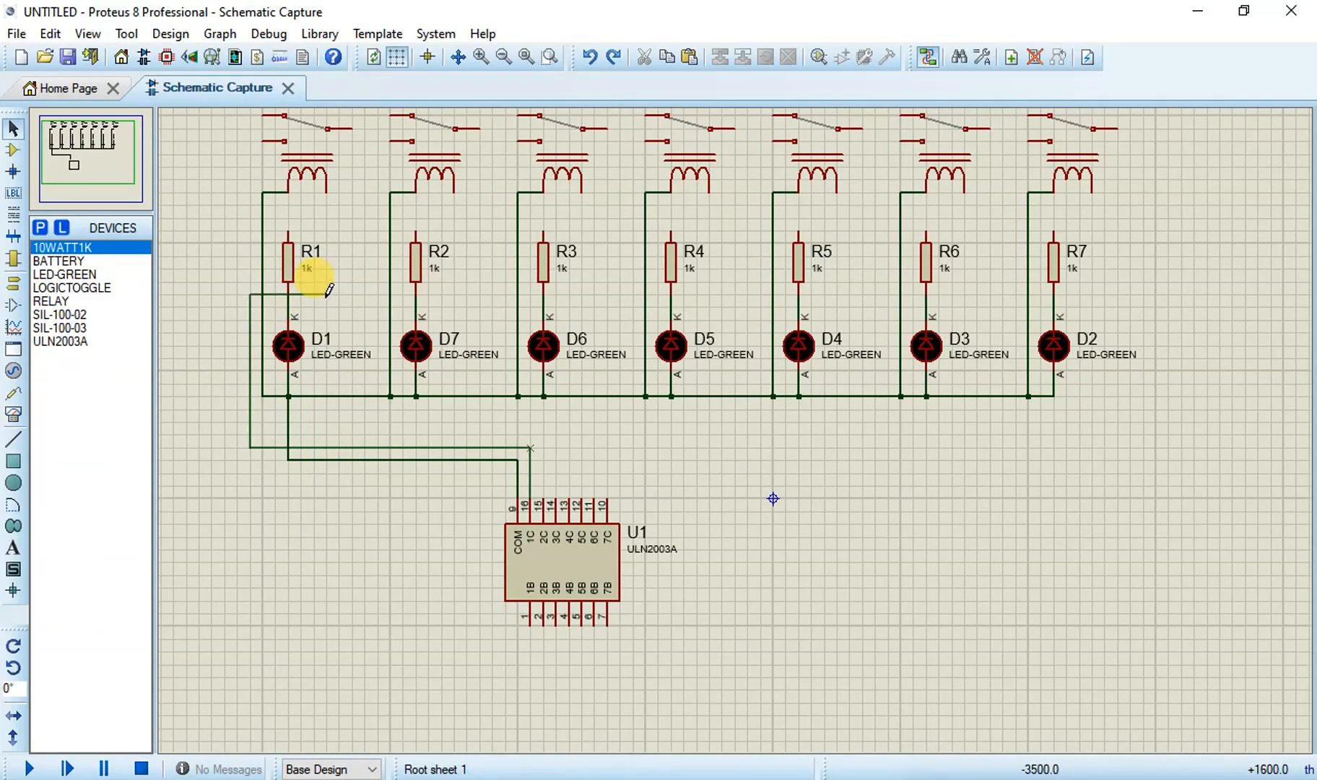
pyautogui.click(287, 409)
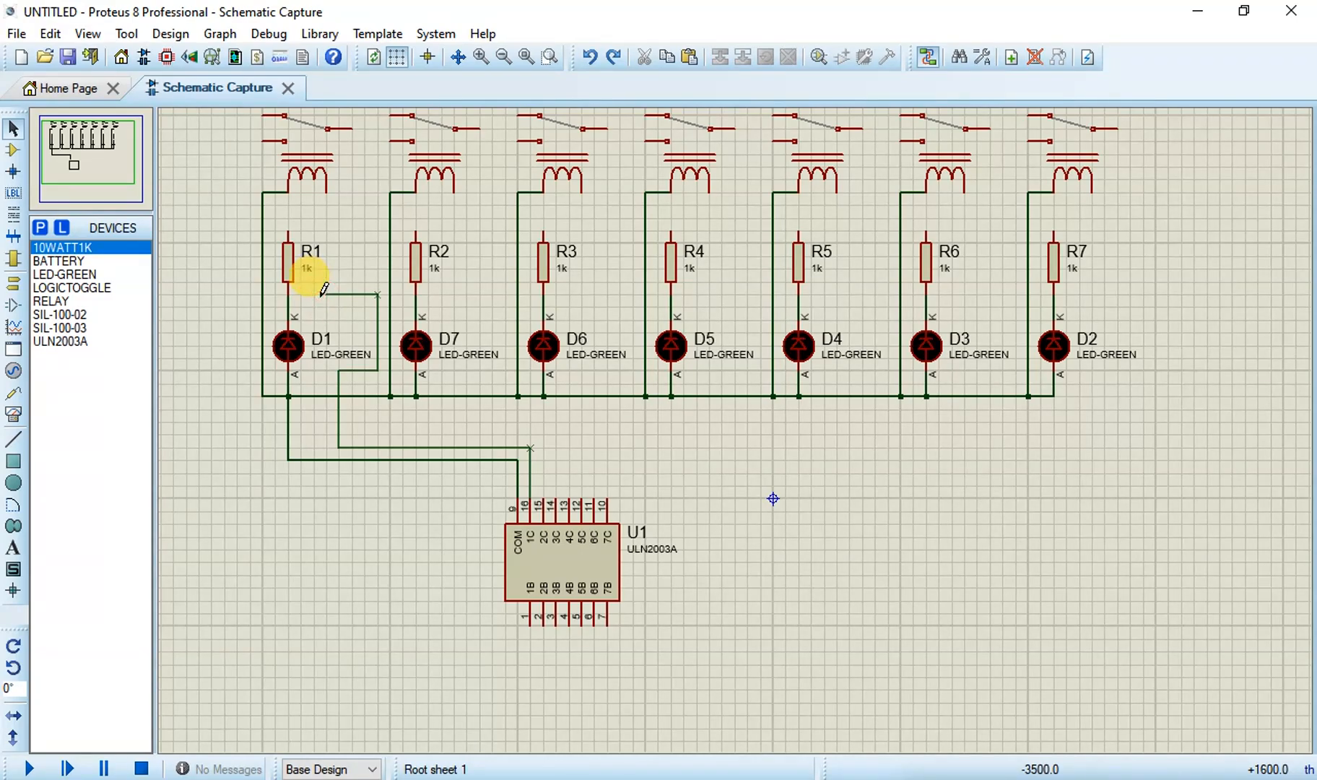
pyautogui.rightClick(352, 450)
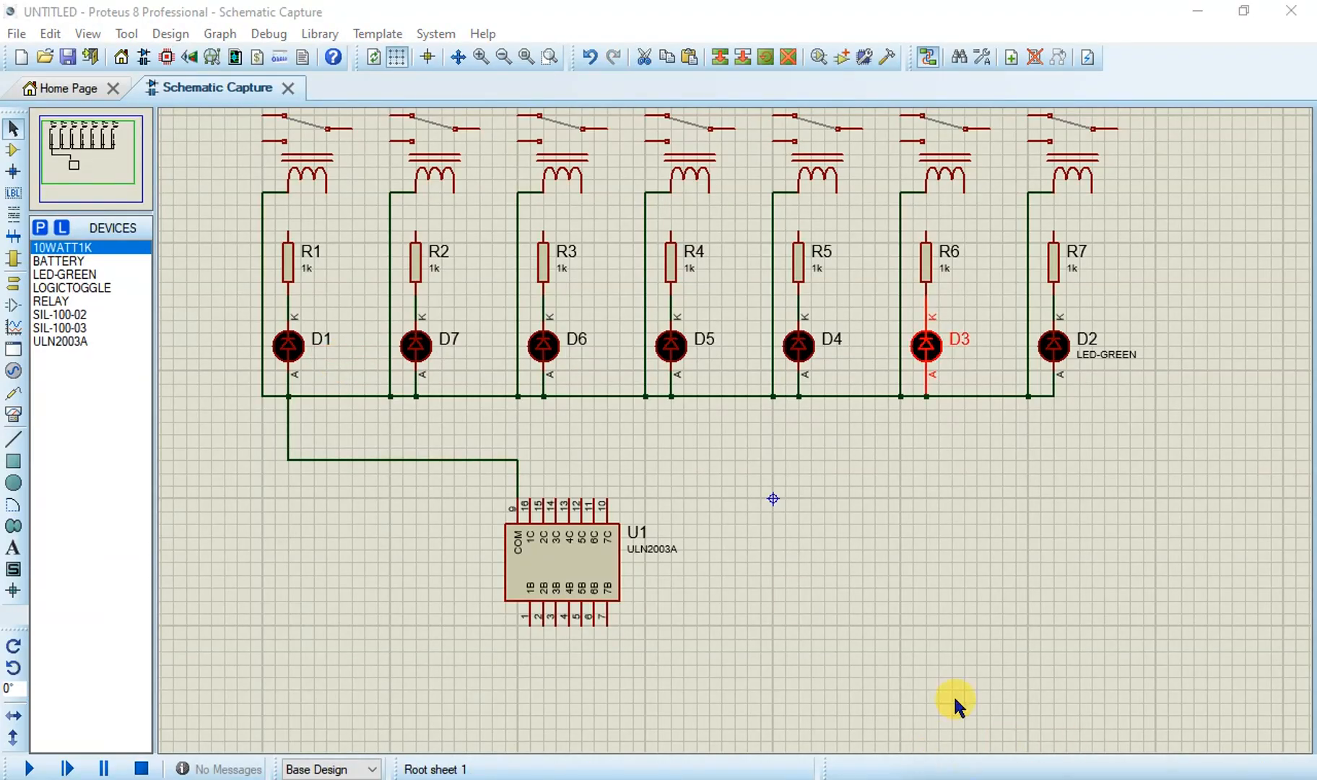
# Step: Clear the LED-GREEN value label of LED D2
pyautogui.click(1092, 358)
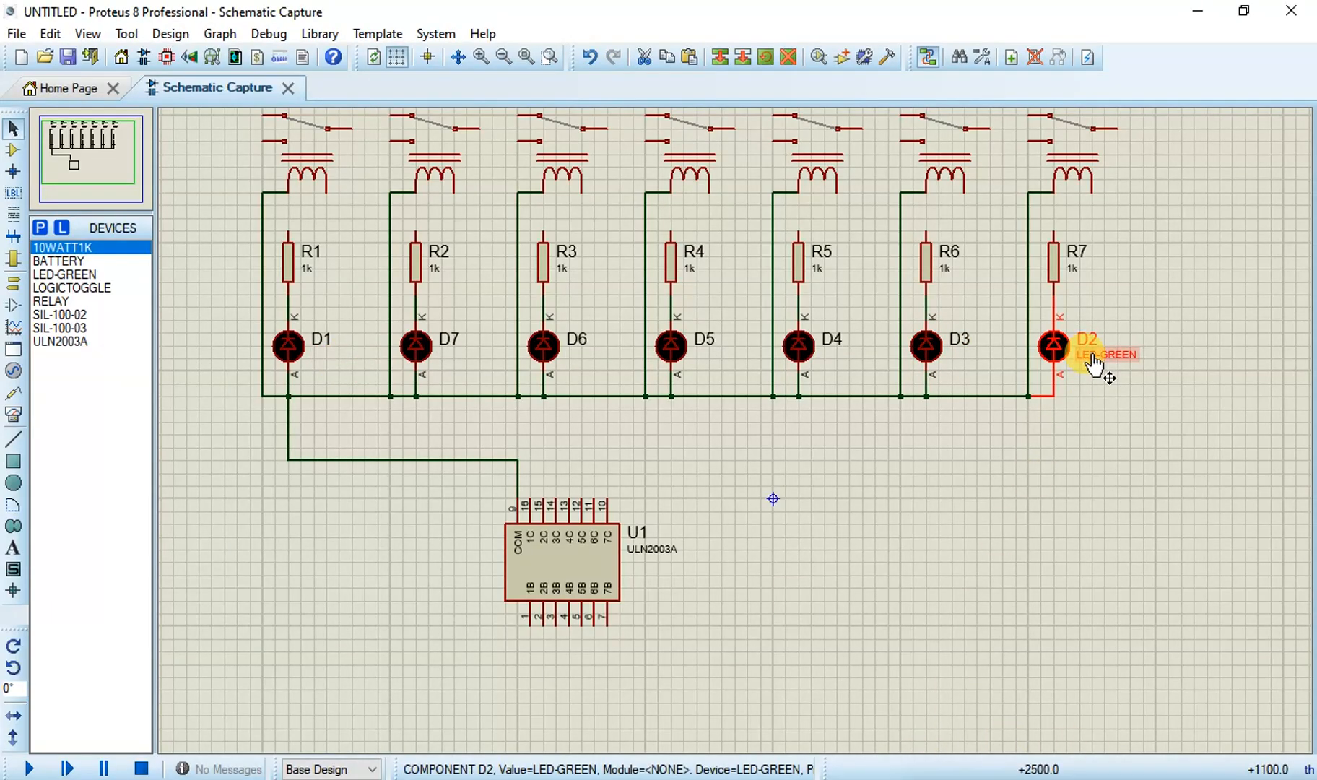
pyautogui.doubleClick(1094, 361)
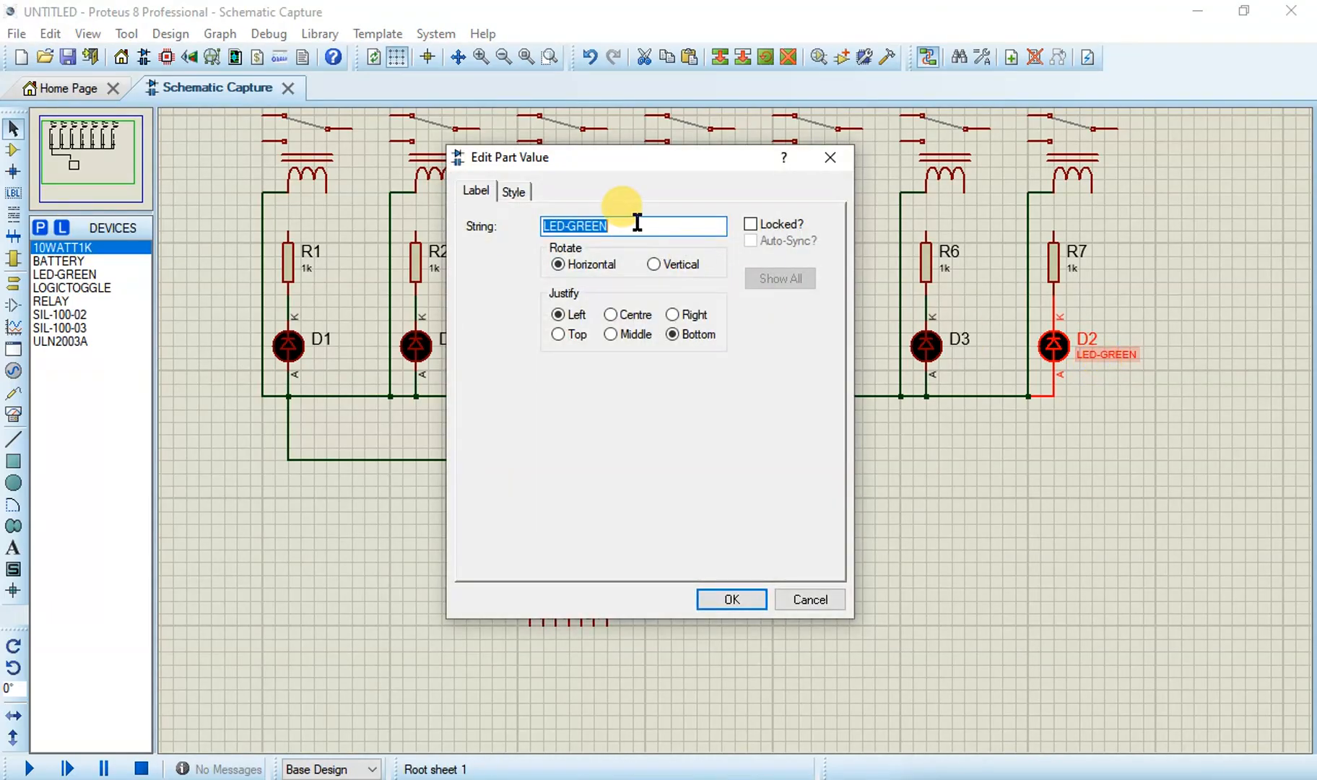
pyautogui.press('Delete')
pyautogui.click(711, 600)
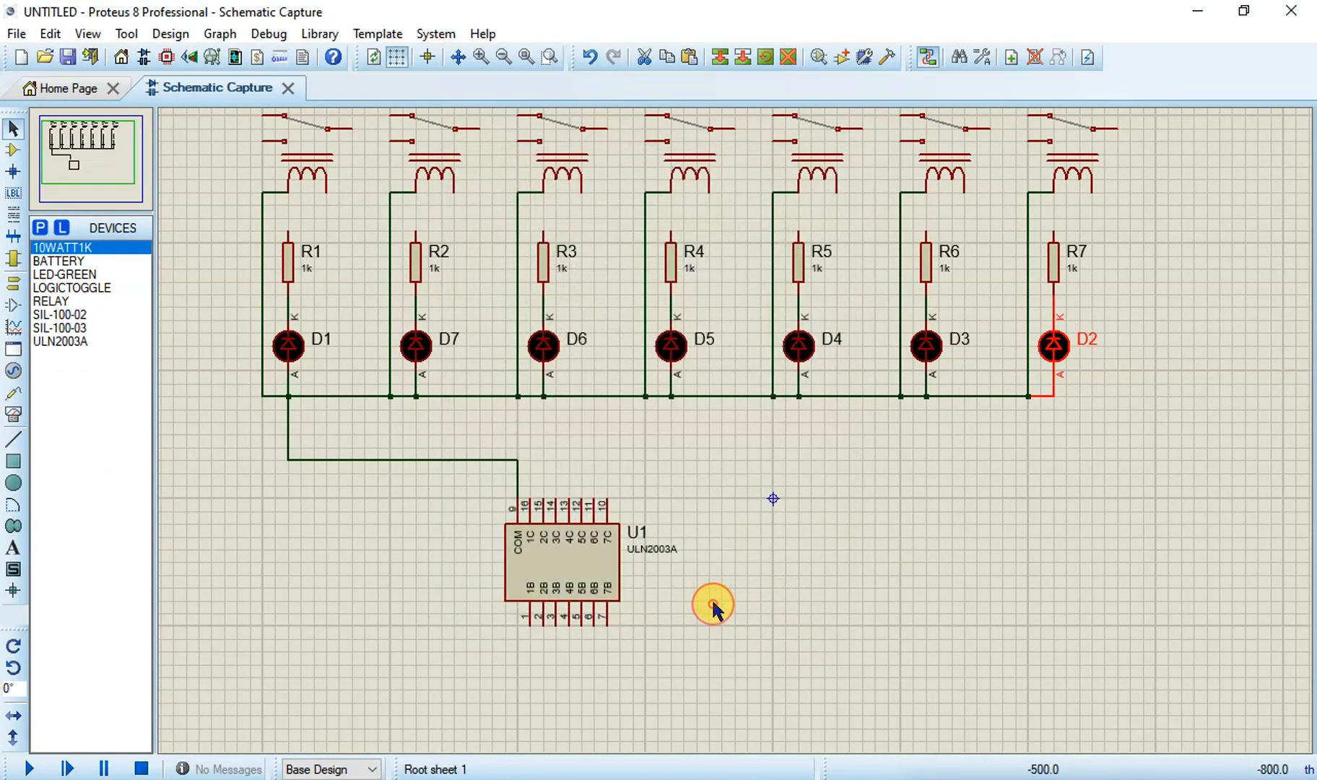
# Step: Wire ULN2003A output 1C to the first relay's free coil terminal and connect the upper end of R1 to that wire
pyautogui.click(529, 498)
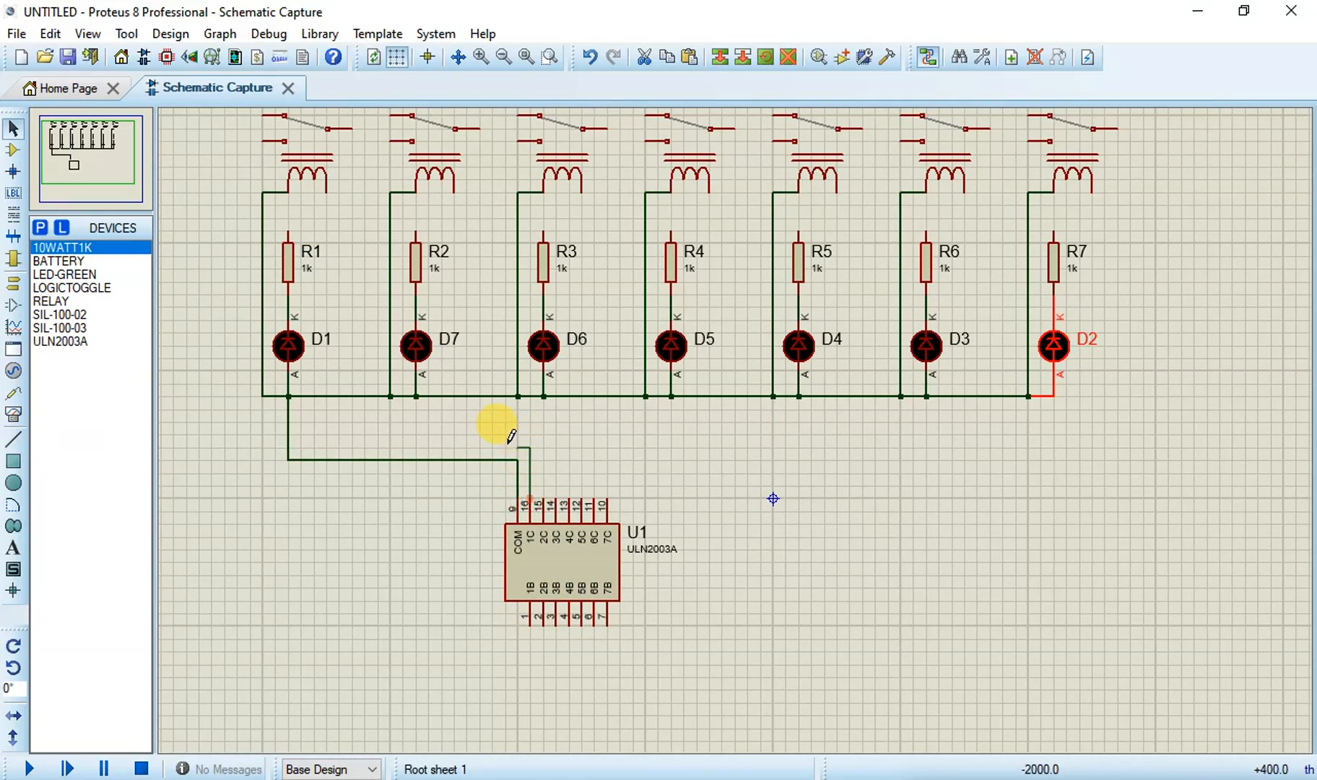
pyautogui.click(328, 446)
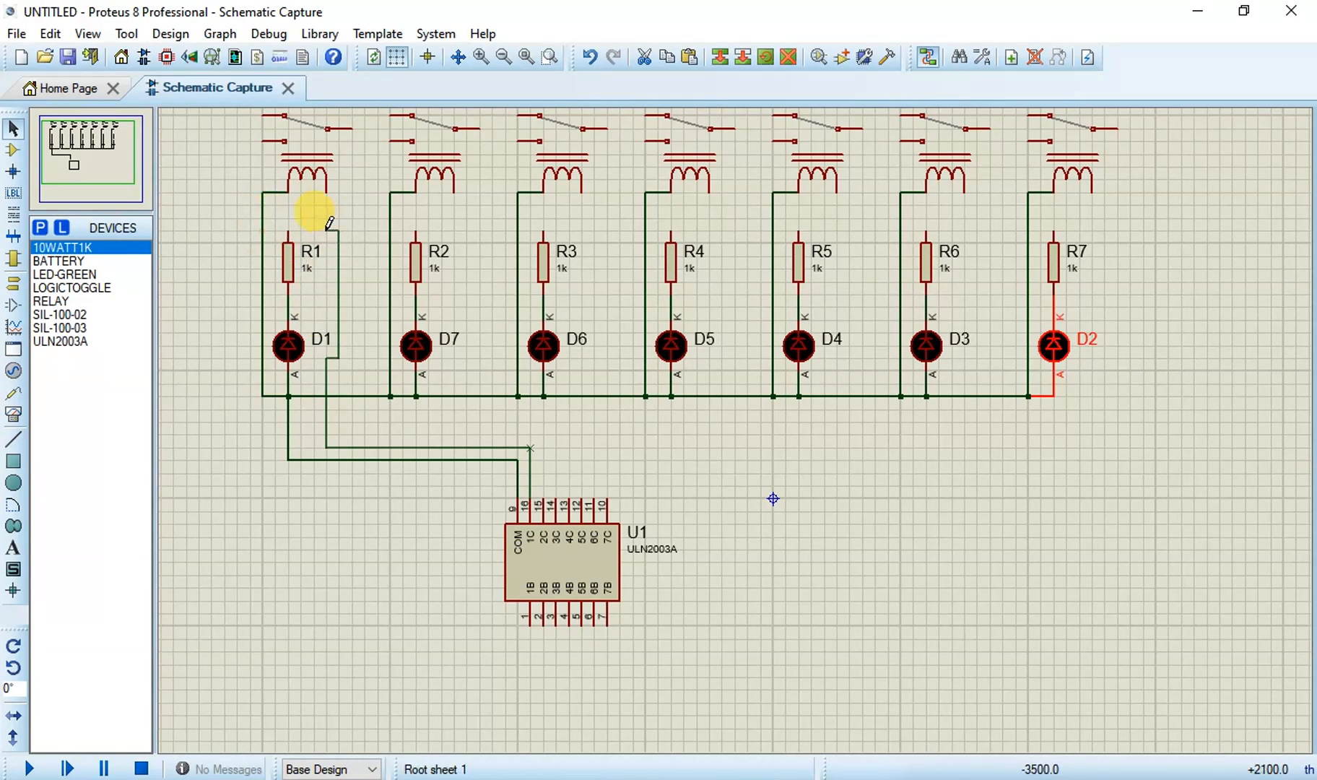
pyautogui.click(330, 184)
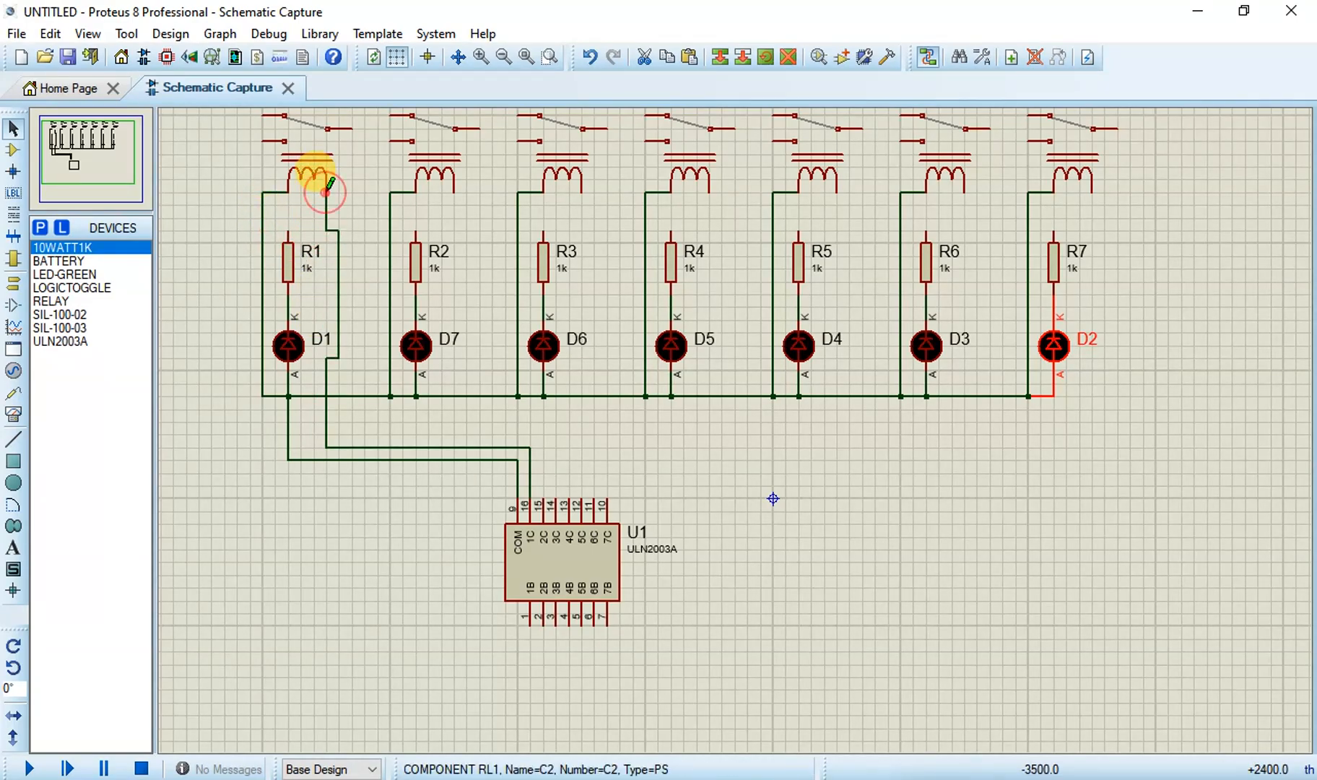
pyautogui.click(289, 230)
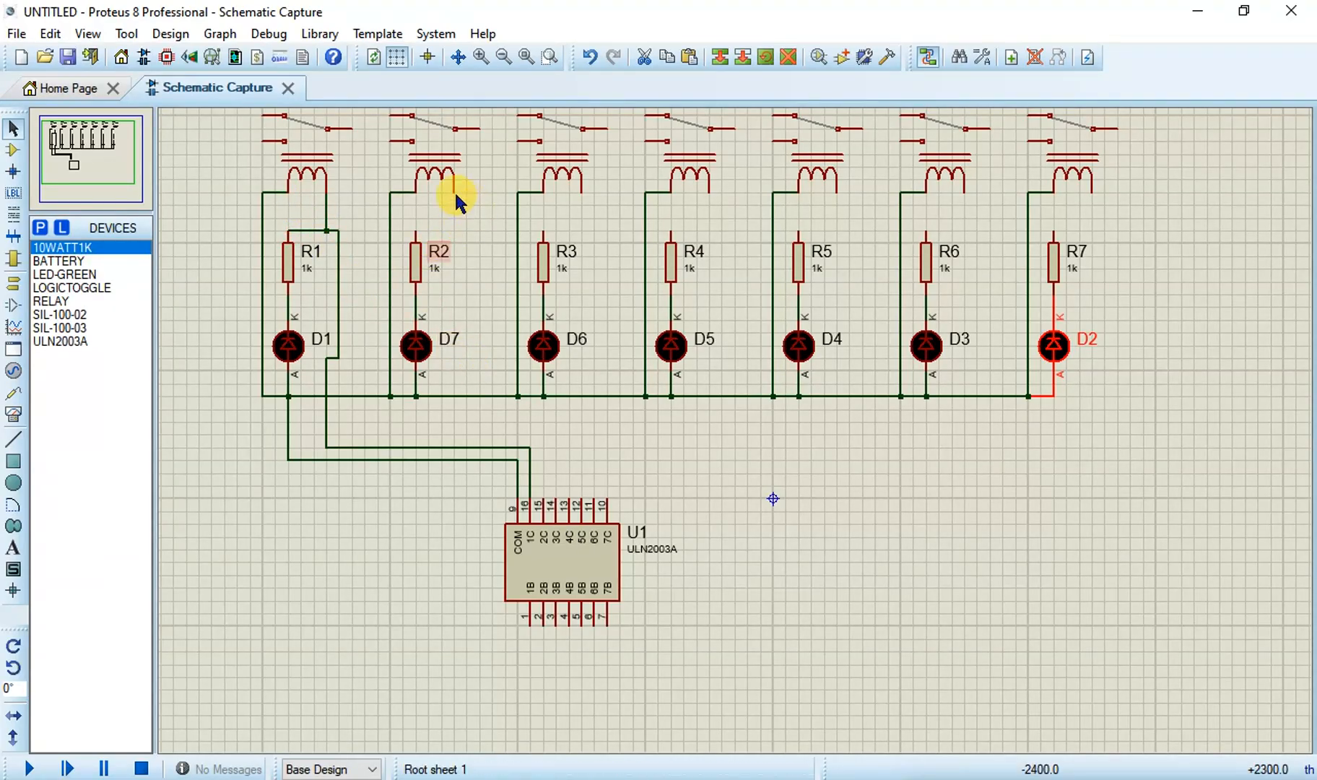
# Step: Wire ULN2003A outputs 2C to 6C to the free coil terminals of relays two to six, and join R2 to R6 to those wires
pyautogui.click(544, 510)
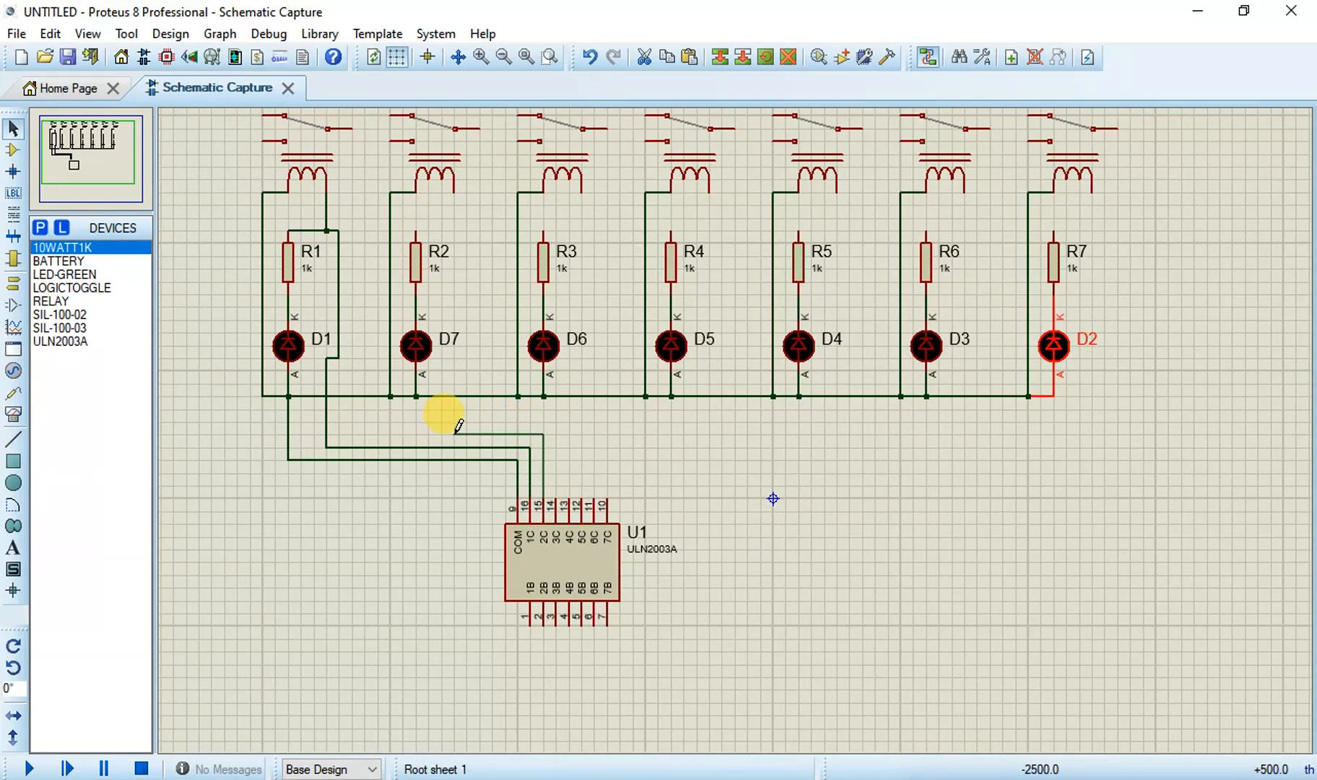
pyautogui.click(453, 189)
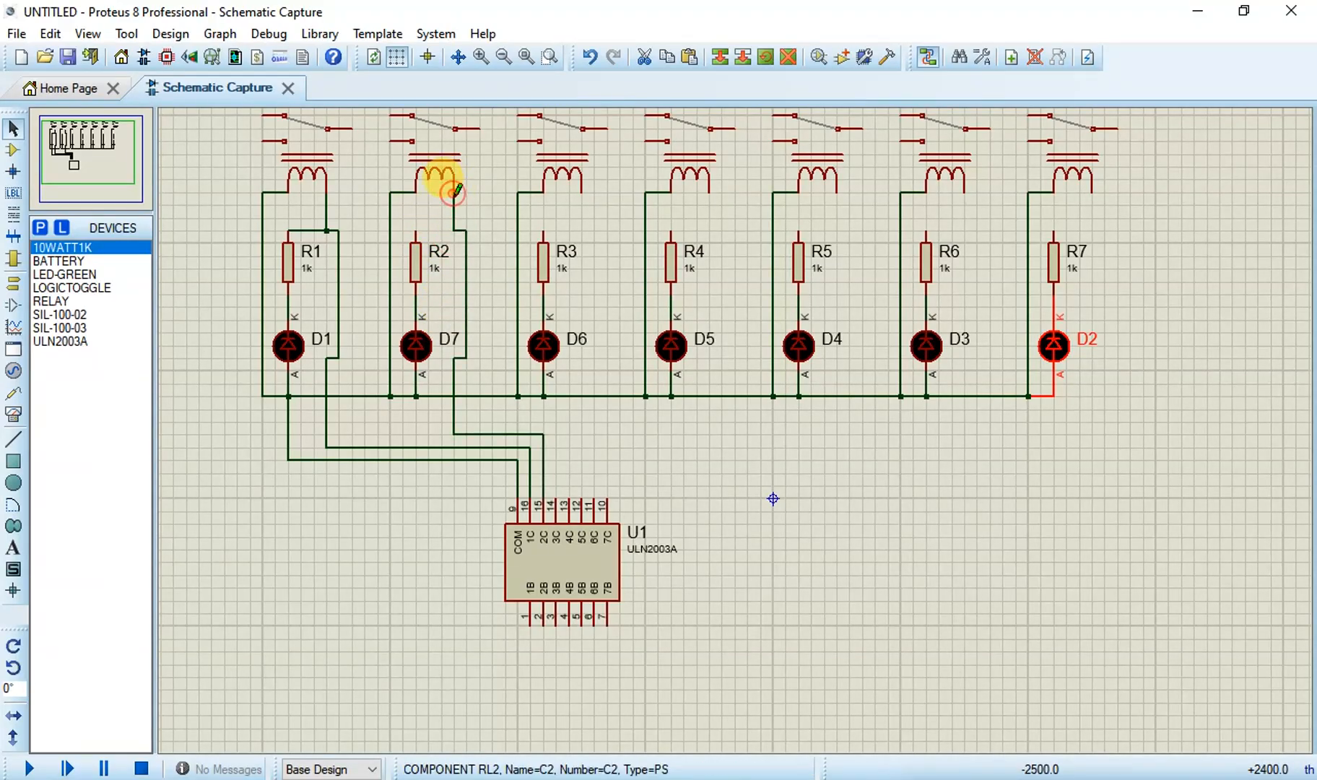
pyautogui.click(419, 230)
pyautogui.click(451, 229)
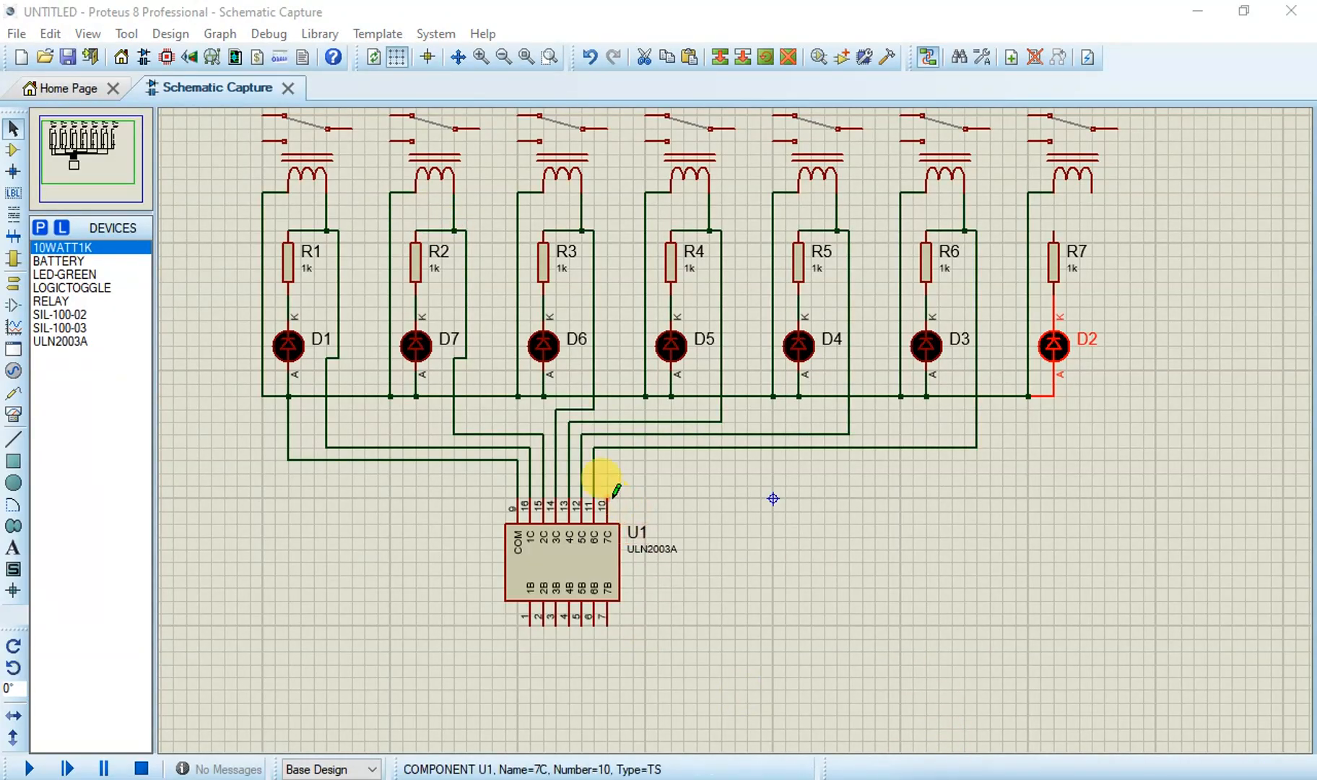
# Step: Wire ULN2003A output 7C to the upper end of R7 and connect the seventh relay's free coil terminal to that wire
pyautogui.click(608, 496)
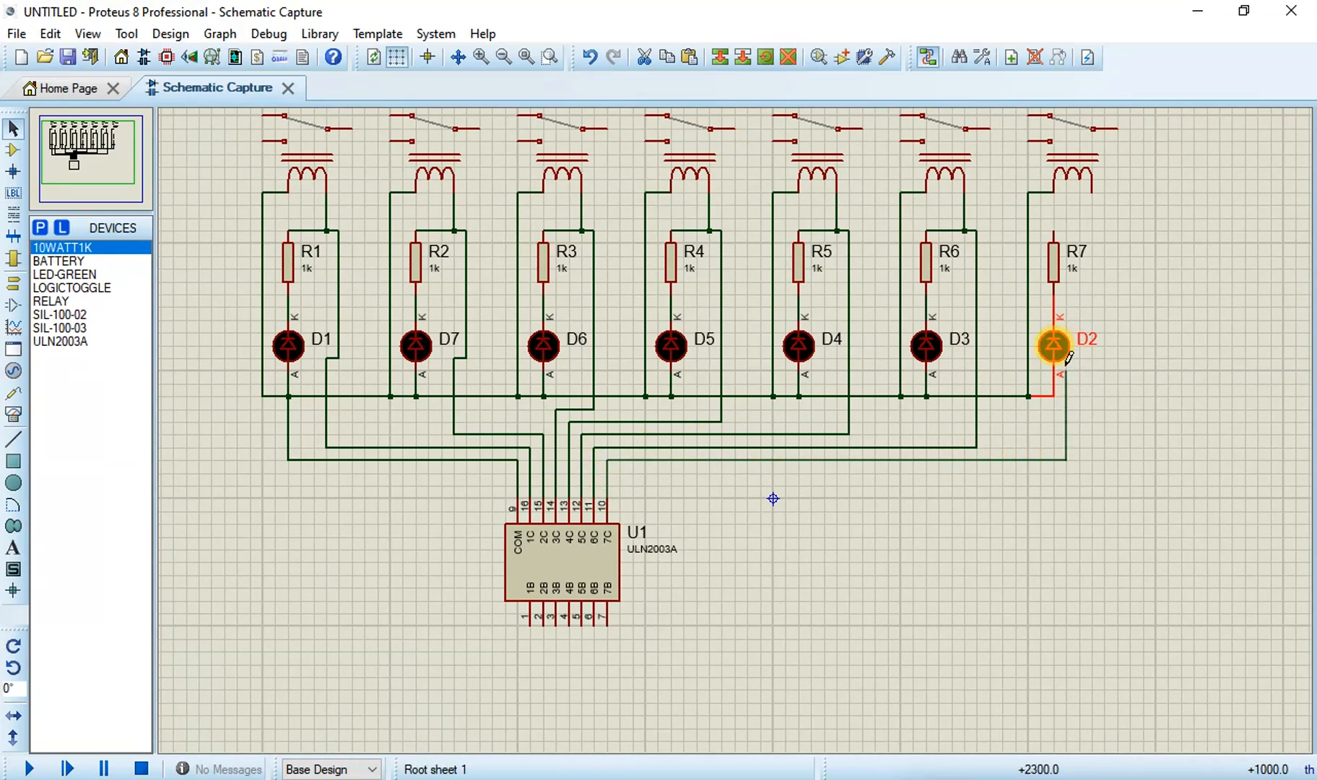
pyautogui.click(1055, 227)
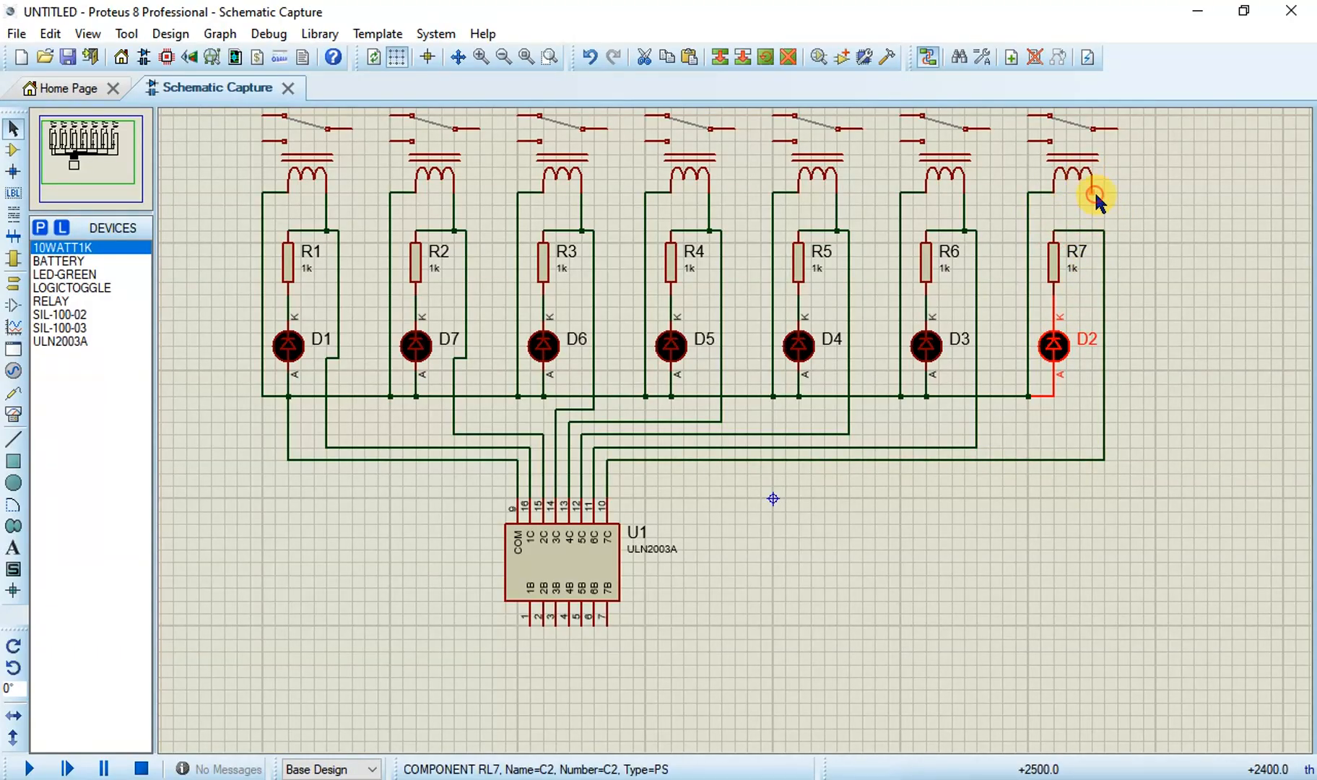
pyautogui.click(1092, 193)
pyautogui.click(1091, 231)
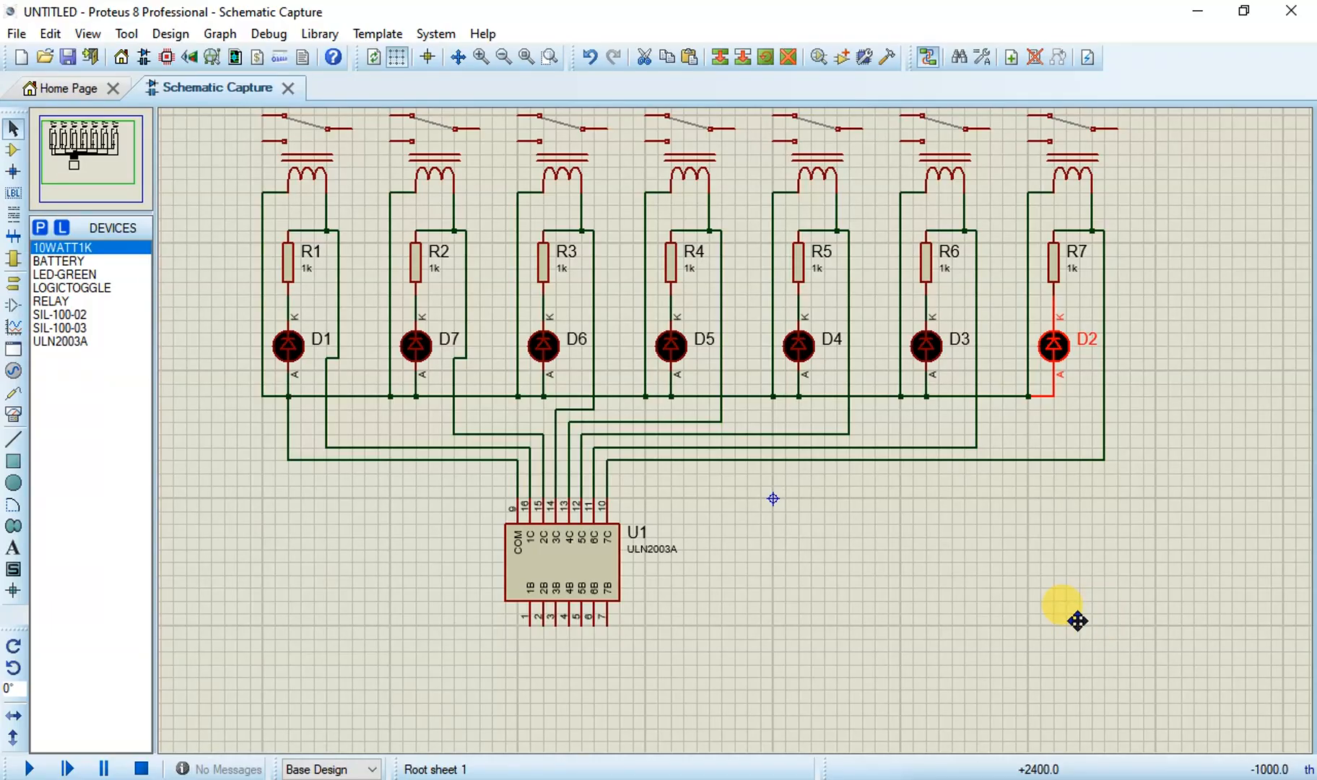
# Step: Place seven LOGICTOGGLE components in a row below the ULN2003A
pyautogui.moveTo(1077, 621); pyautogui.dragTo(1078, 576)
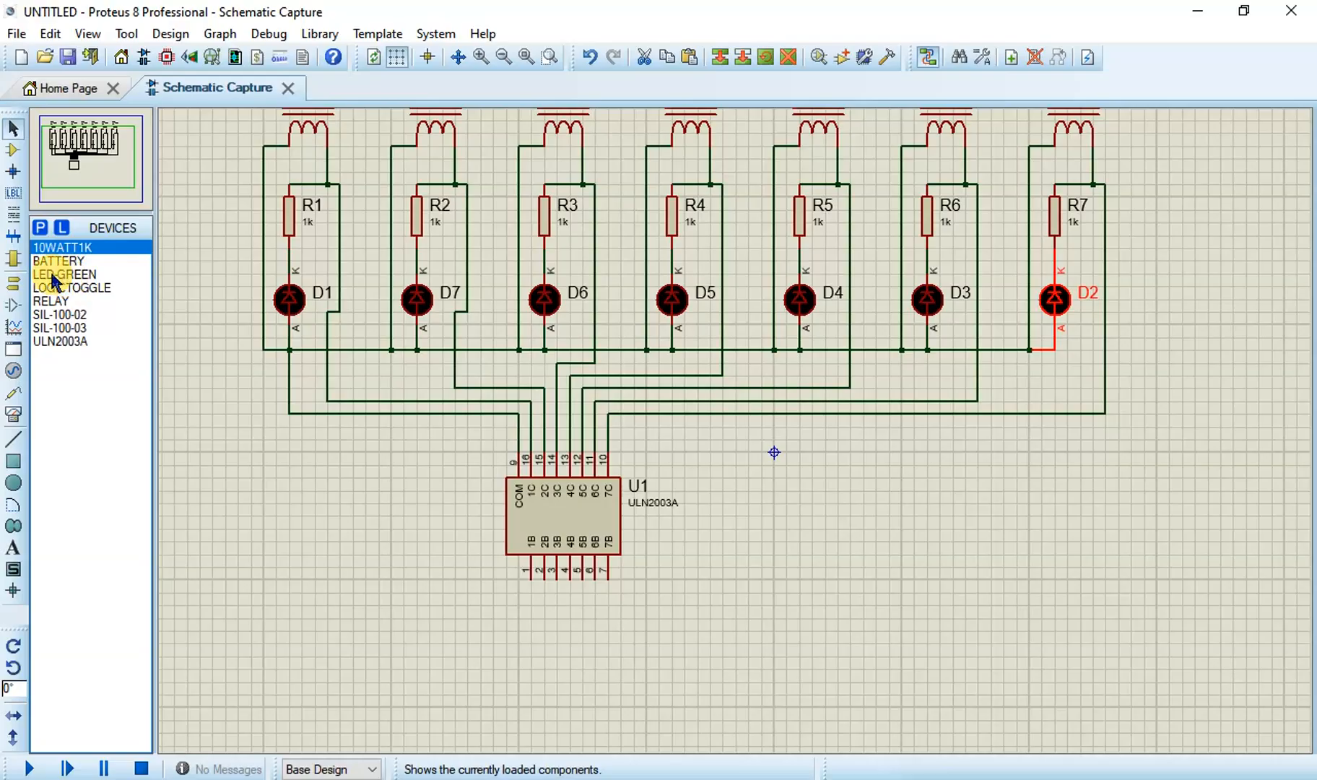
pyautogui.click(72, 287)
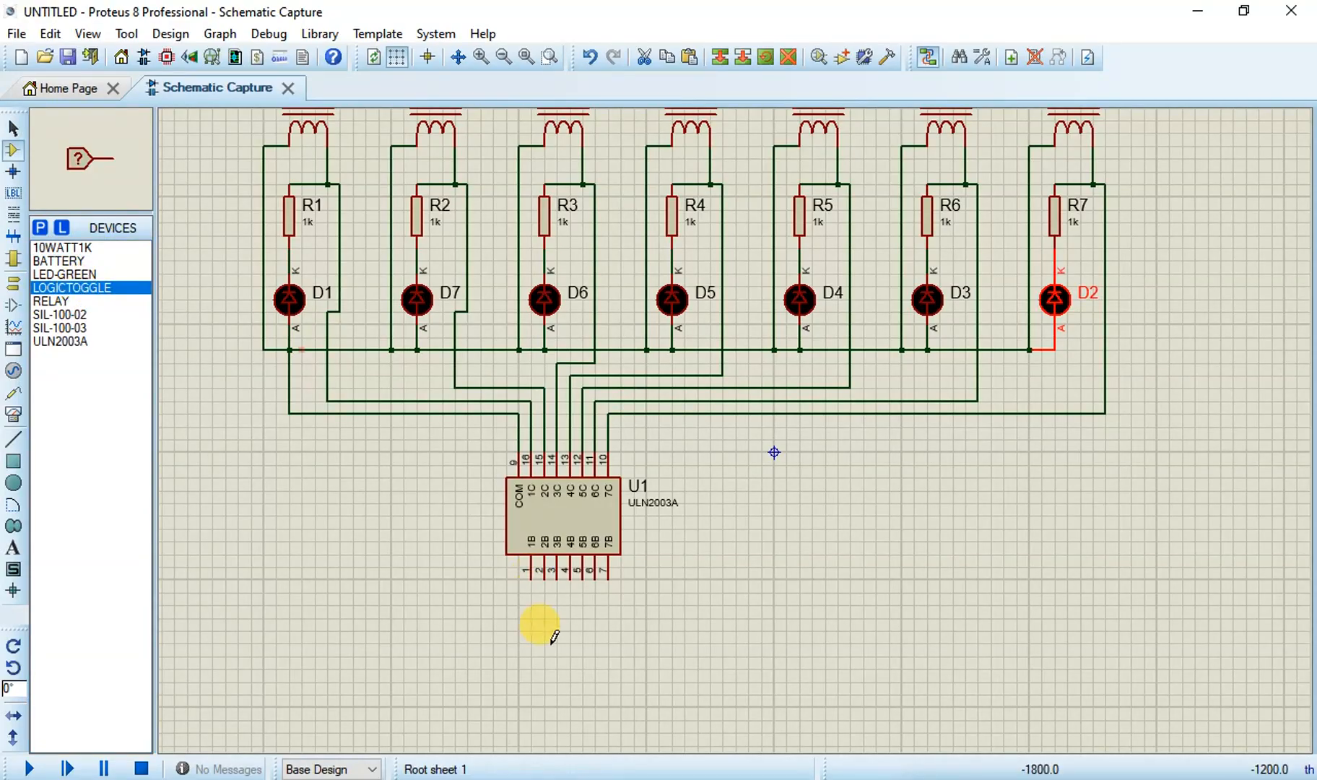
pyautogui.click(534, 691)
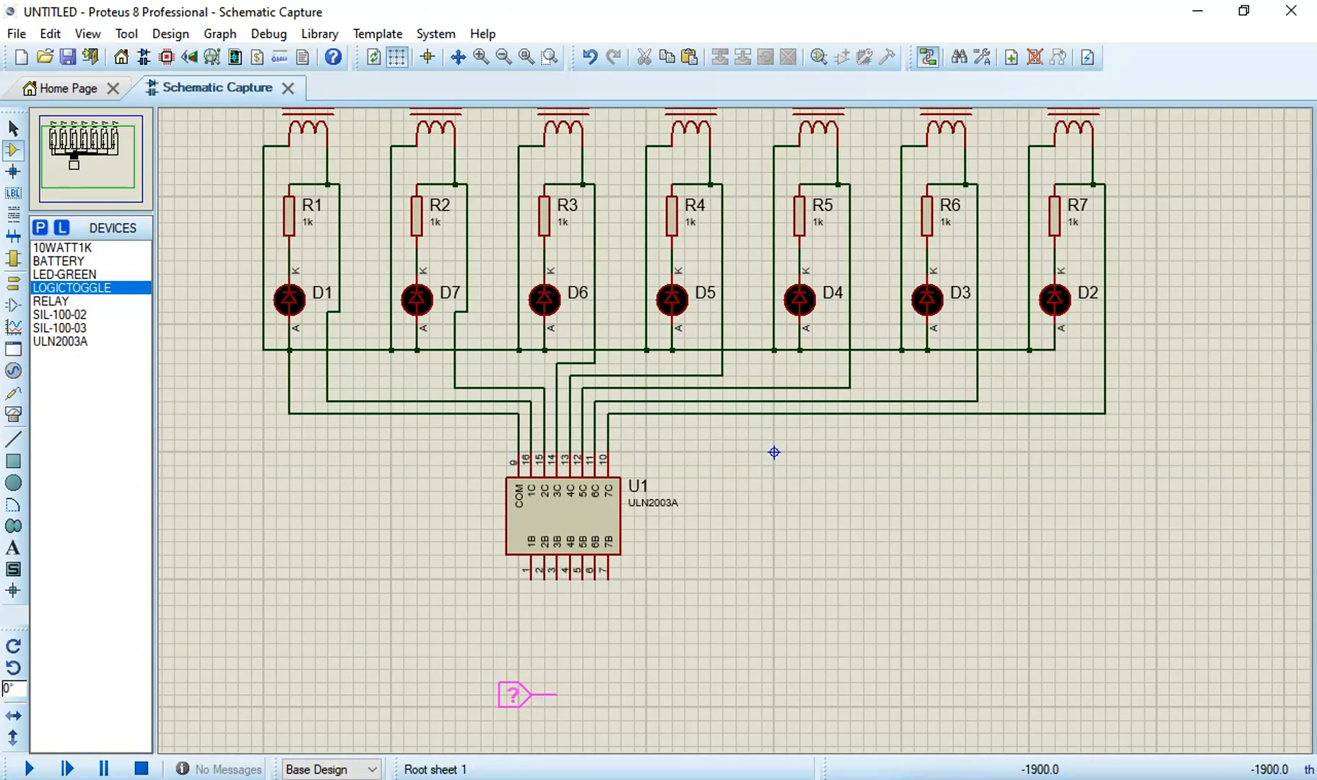
pyautogui.click(530, 694)
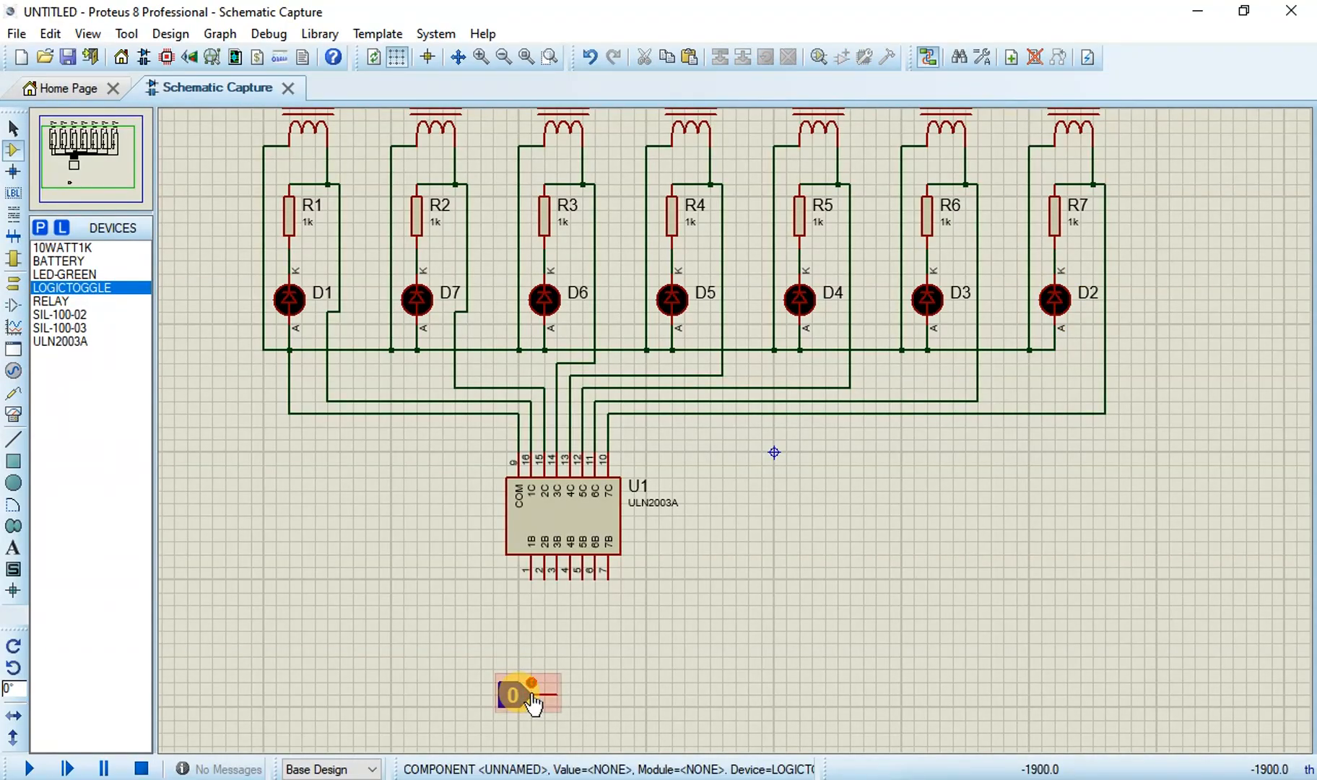
pyautogui.click(606, 697)
pyautogui.click(596, 694)
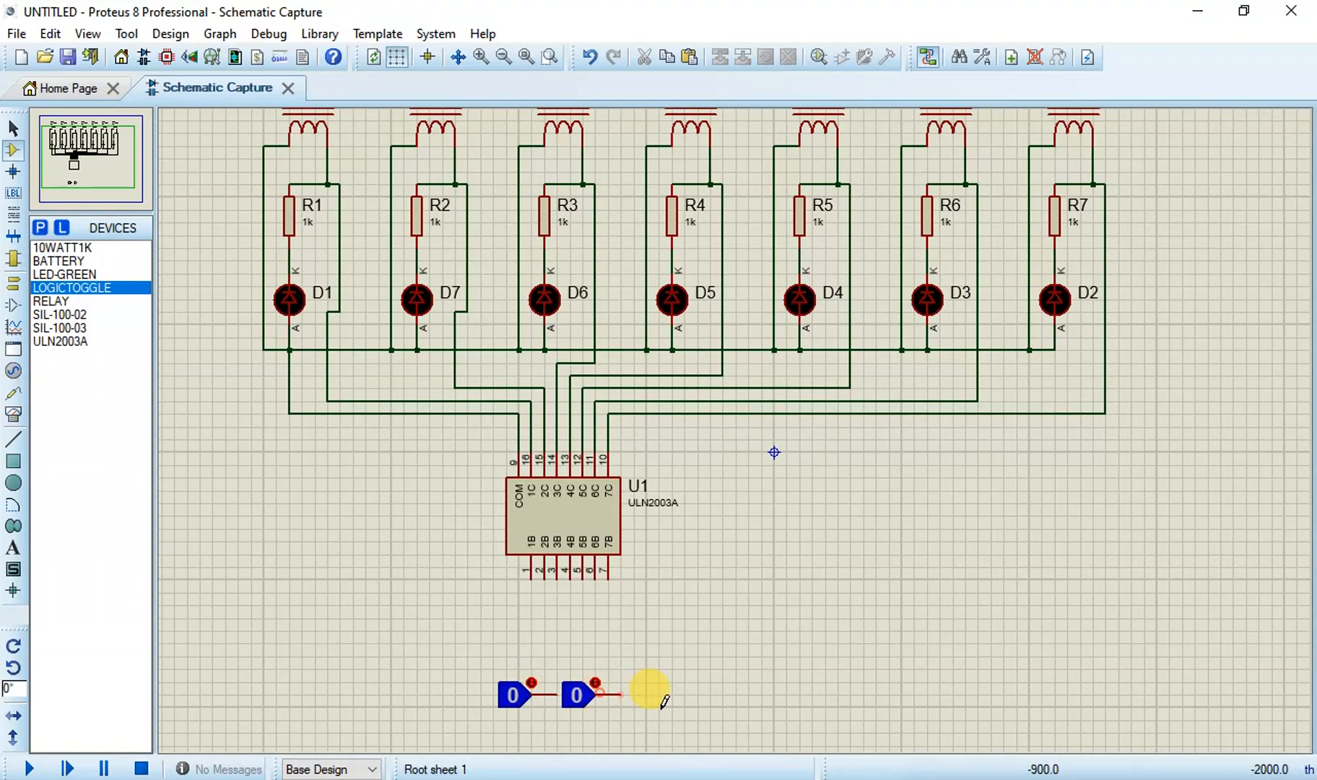
pyautogui.click(652, 691)
pyautogui.click(647, 695)
pyautogui.click(722, 693)
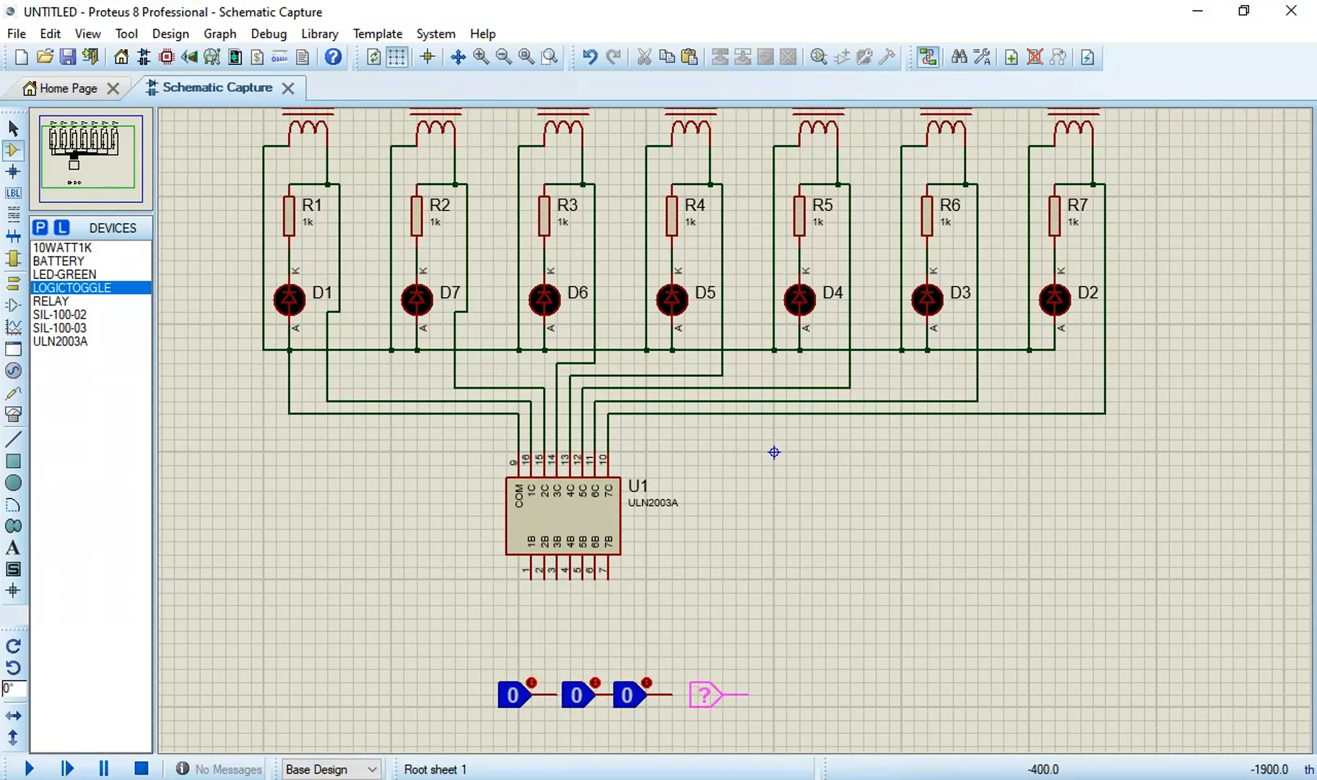
pyautogui.click(722, 695)
pyautogui.click(785, 690)
pyautogui.click(786, 692)
pyautogui.click(851, 692)
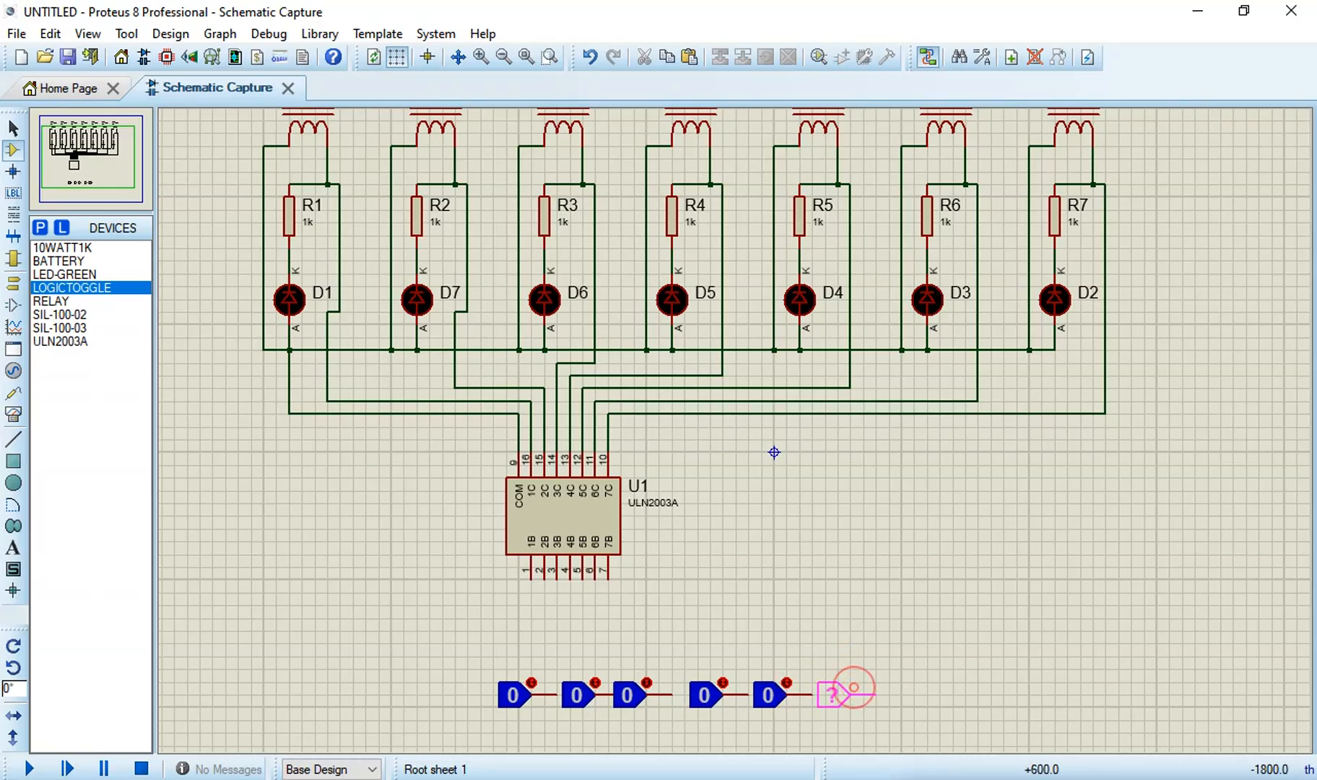
pyautogui.click(851, 694)
pyautogui.click(899, 683)
pyautogui.click(902, 682)
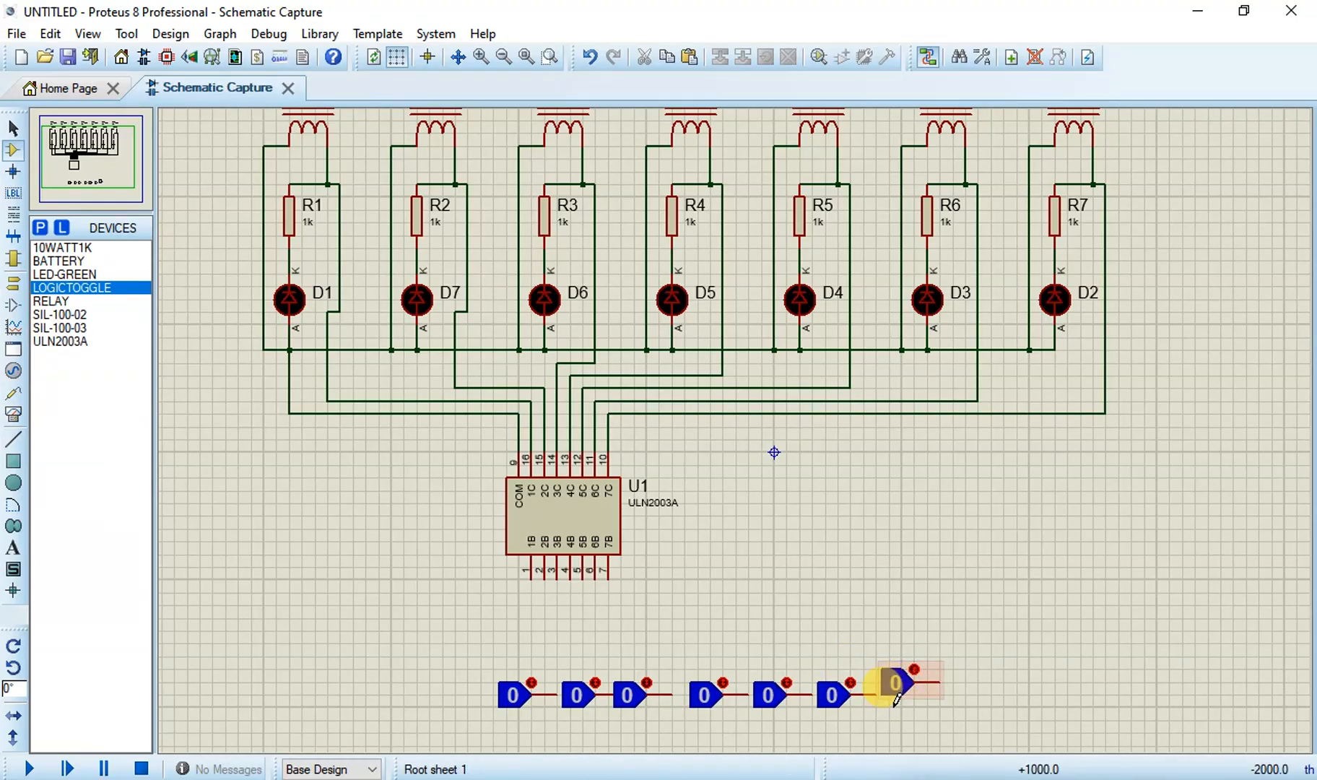
# Step: Rotate the logic toggles anti-clockwise so that their pins point up toward the ULN2003A inputs
pyautogui.rightClick(528, 681)
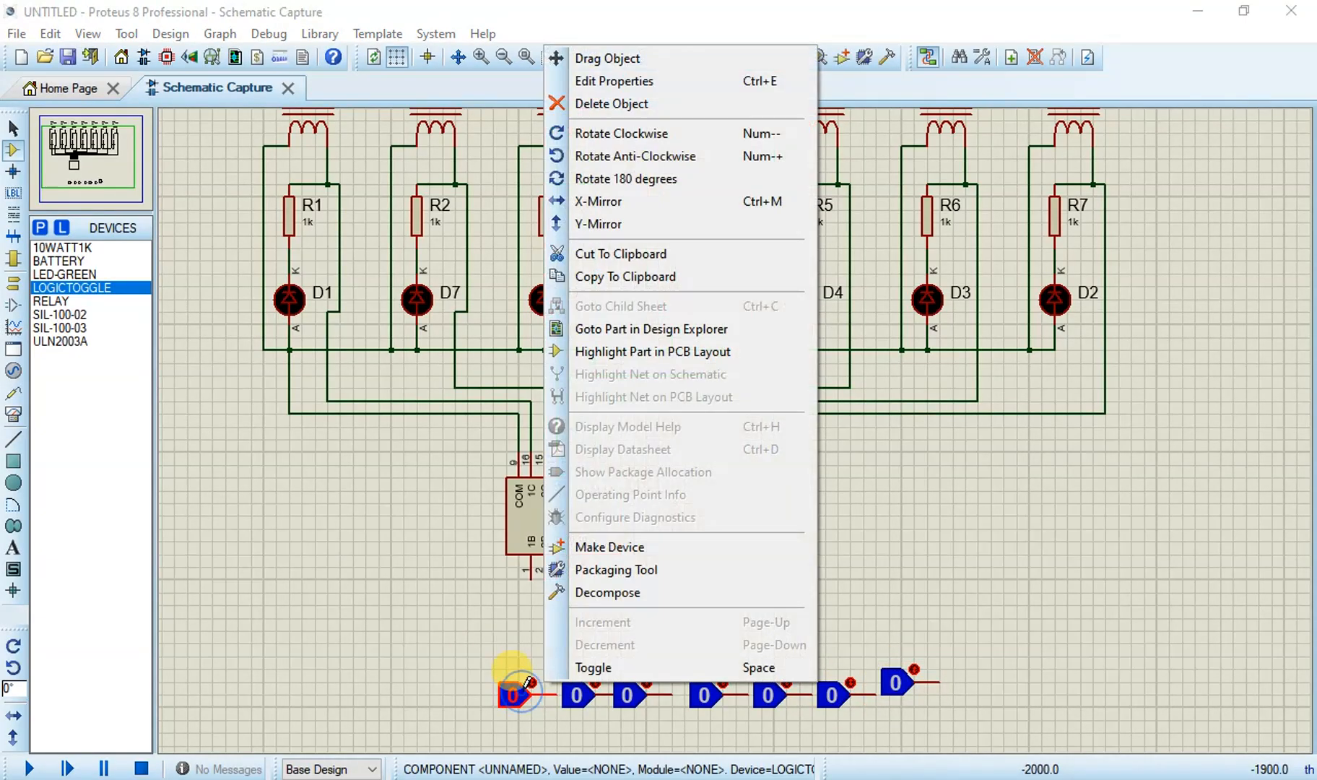
pyautogui.click(604, 156)
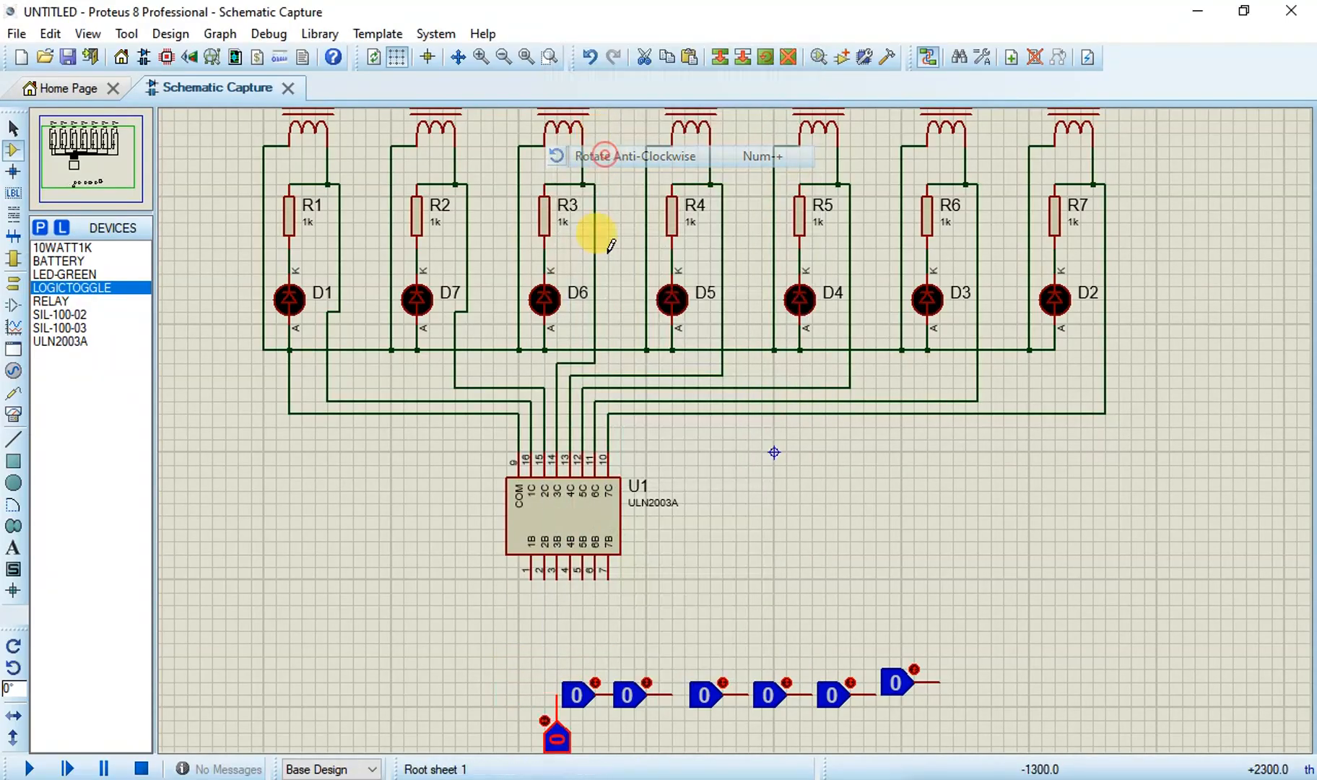
pyautogui.rightClick(583, 692)
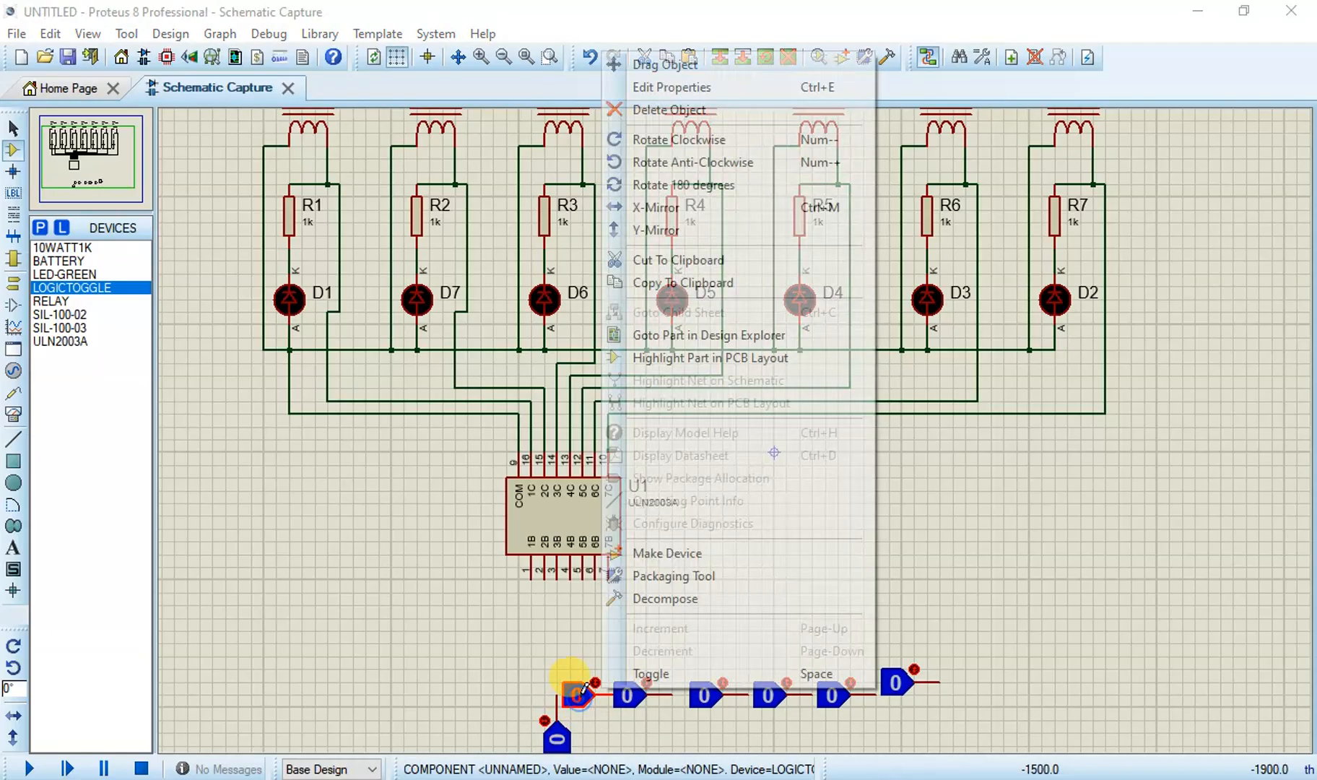
pyautogui.click(671, 162)
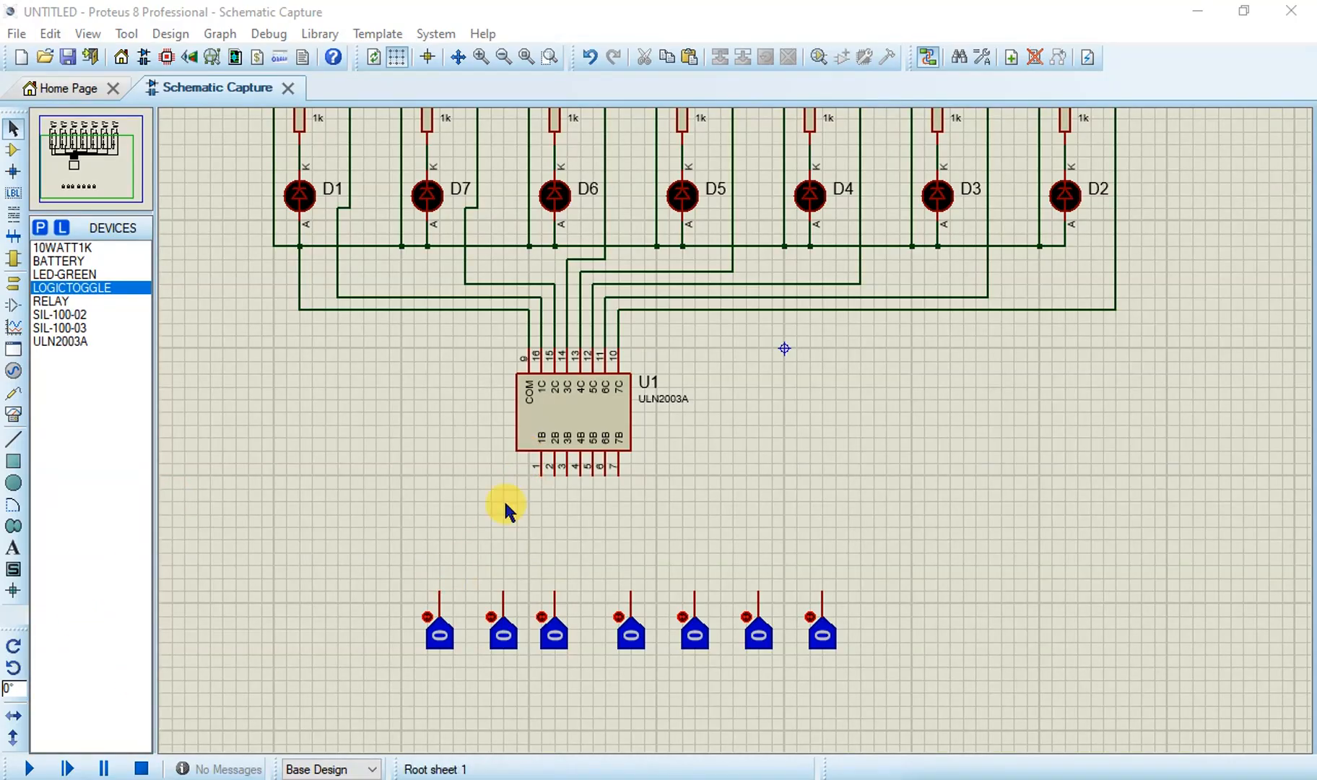
# Step: Wire ULN2003A inputs 1B, 2B and 3B to the first, second and third logic toggles
pyautogui.click(538, 478)
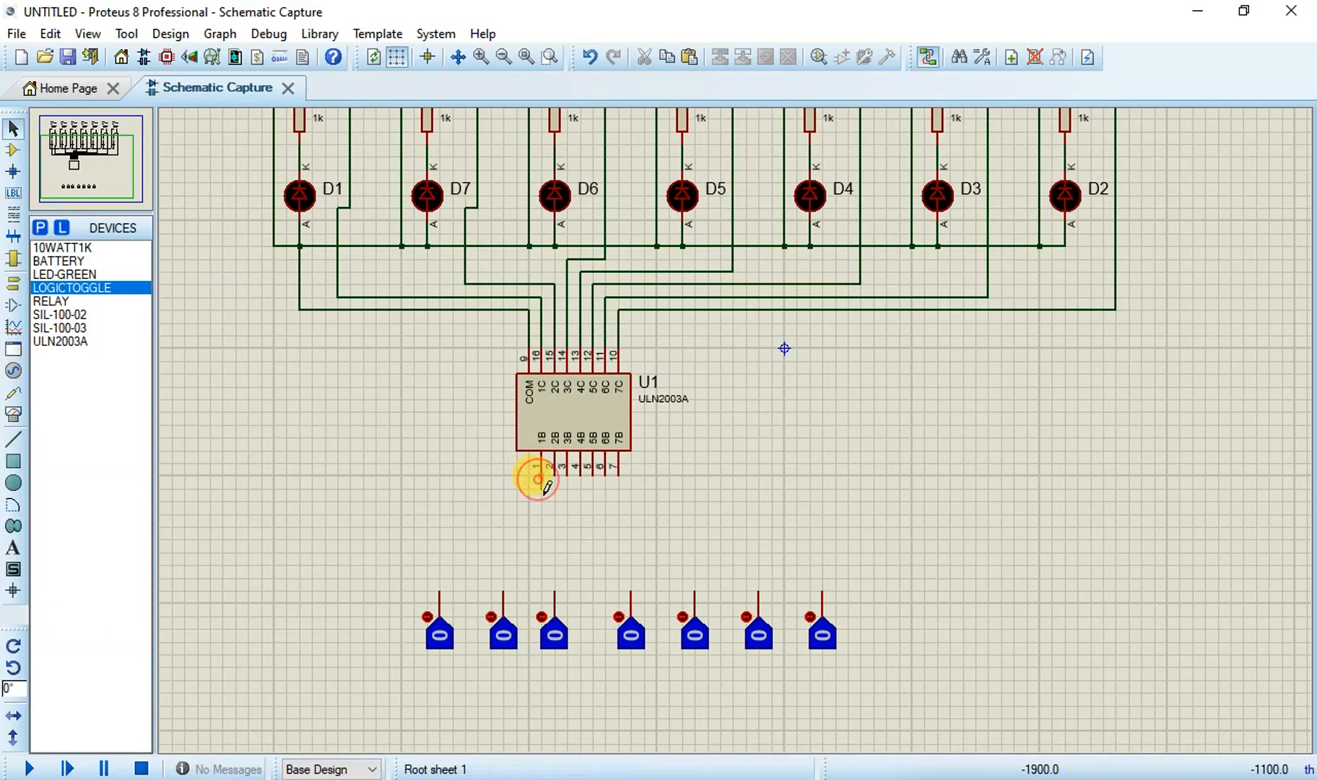
pyautogui.click(439, 488)
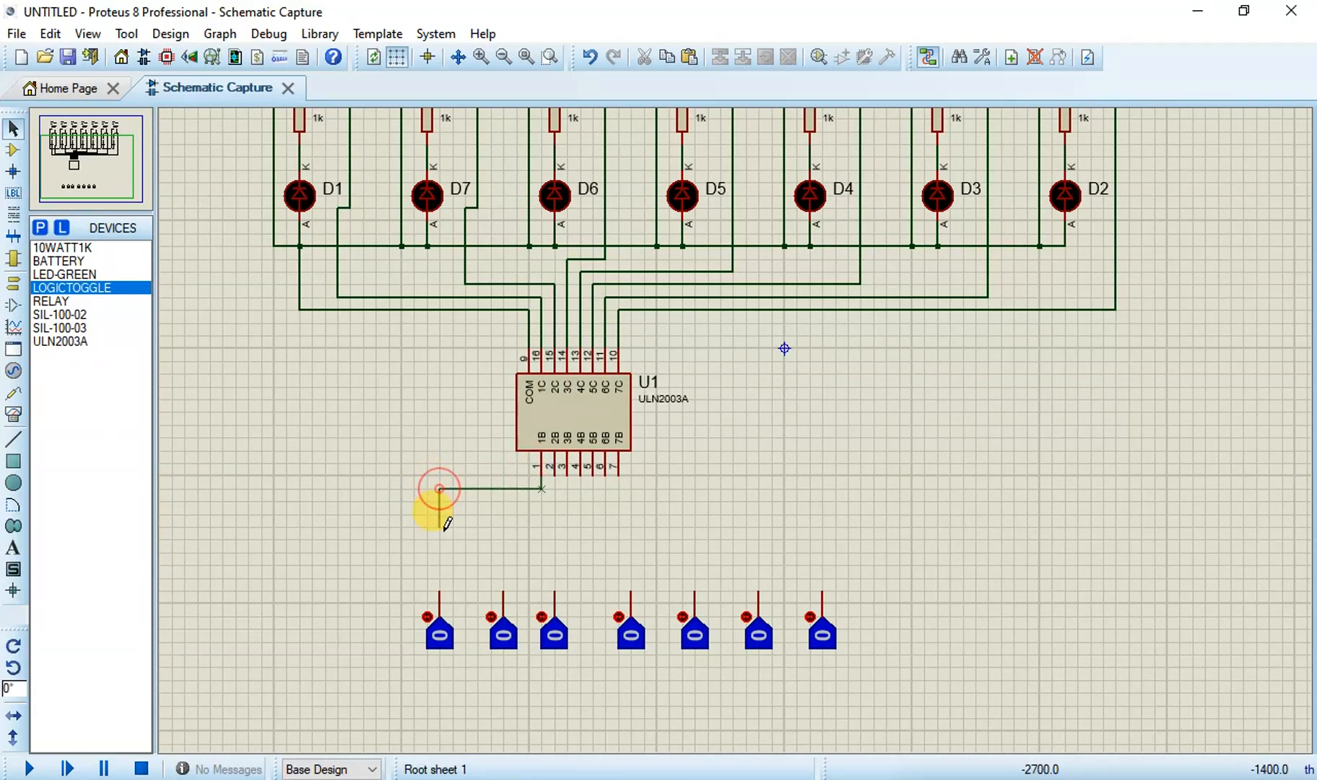
pyautogui.click(439, 591)
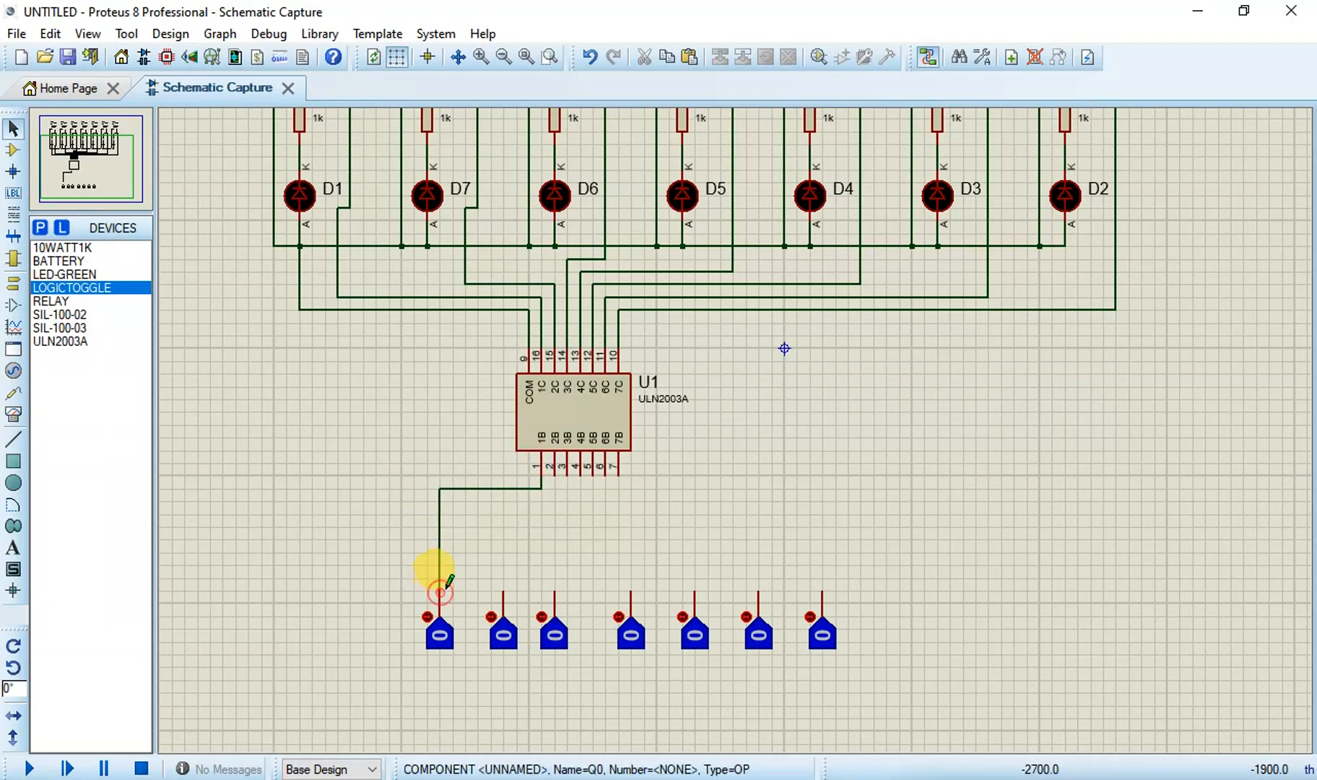
pyautogui.click(552, 478)
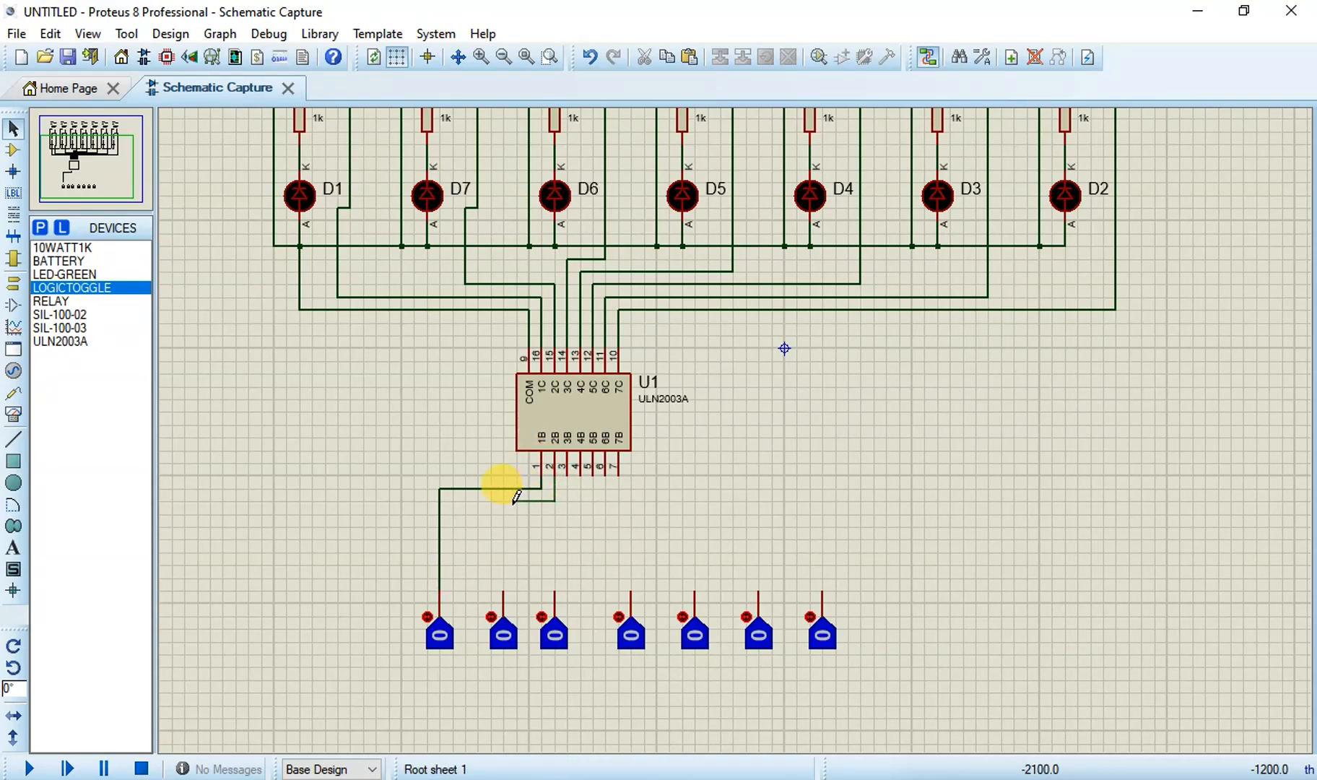
pyautogui.click(503, 591)
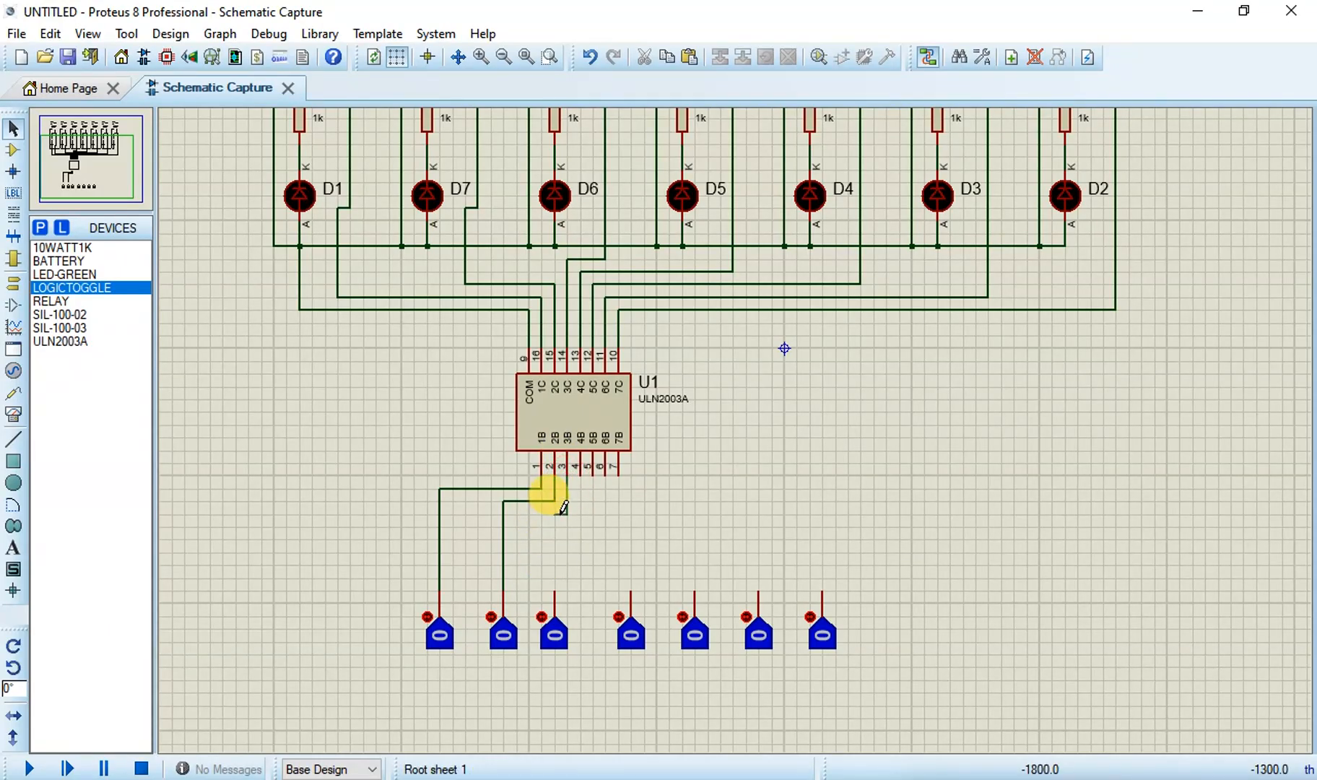
pyautogui.click(556, 588)
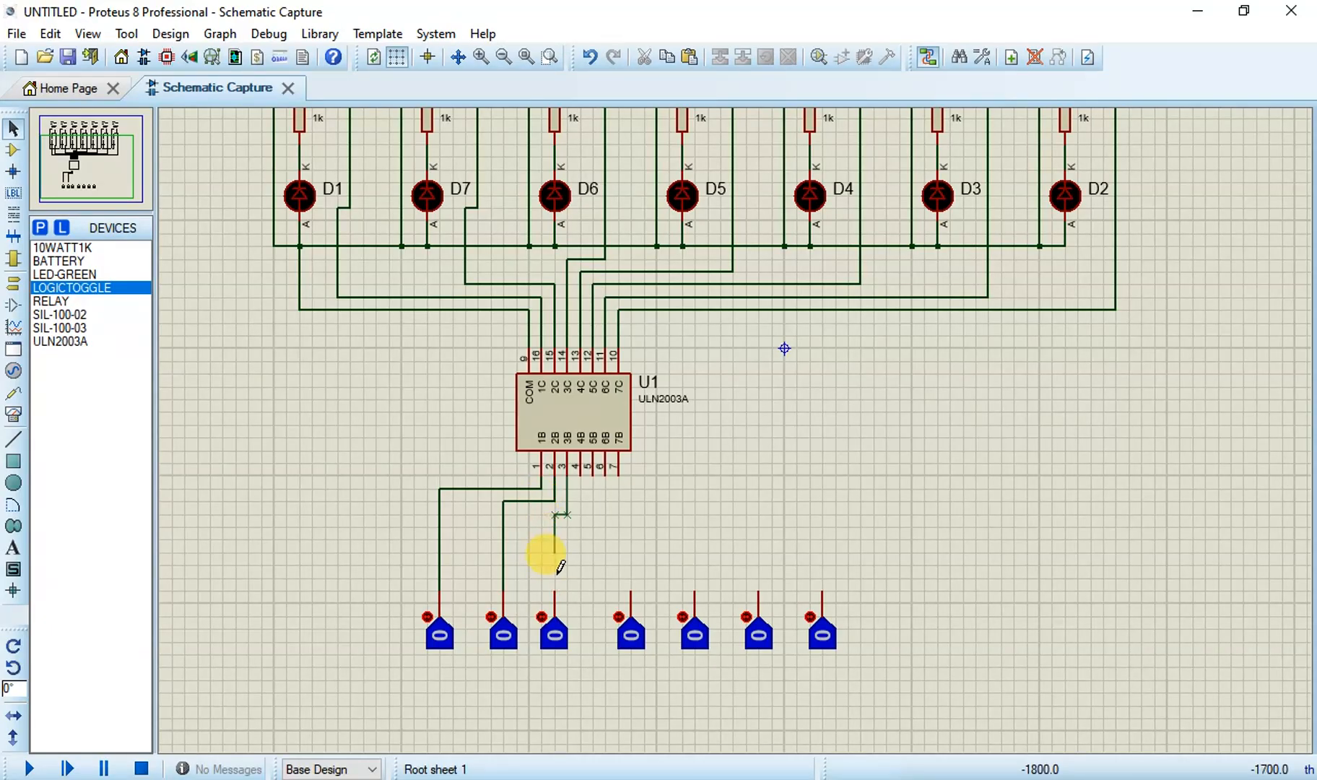
pyautogui.click(555, 589)
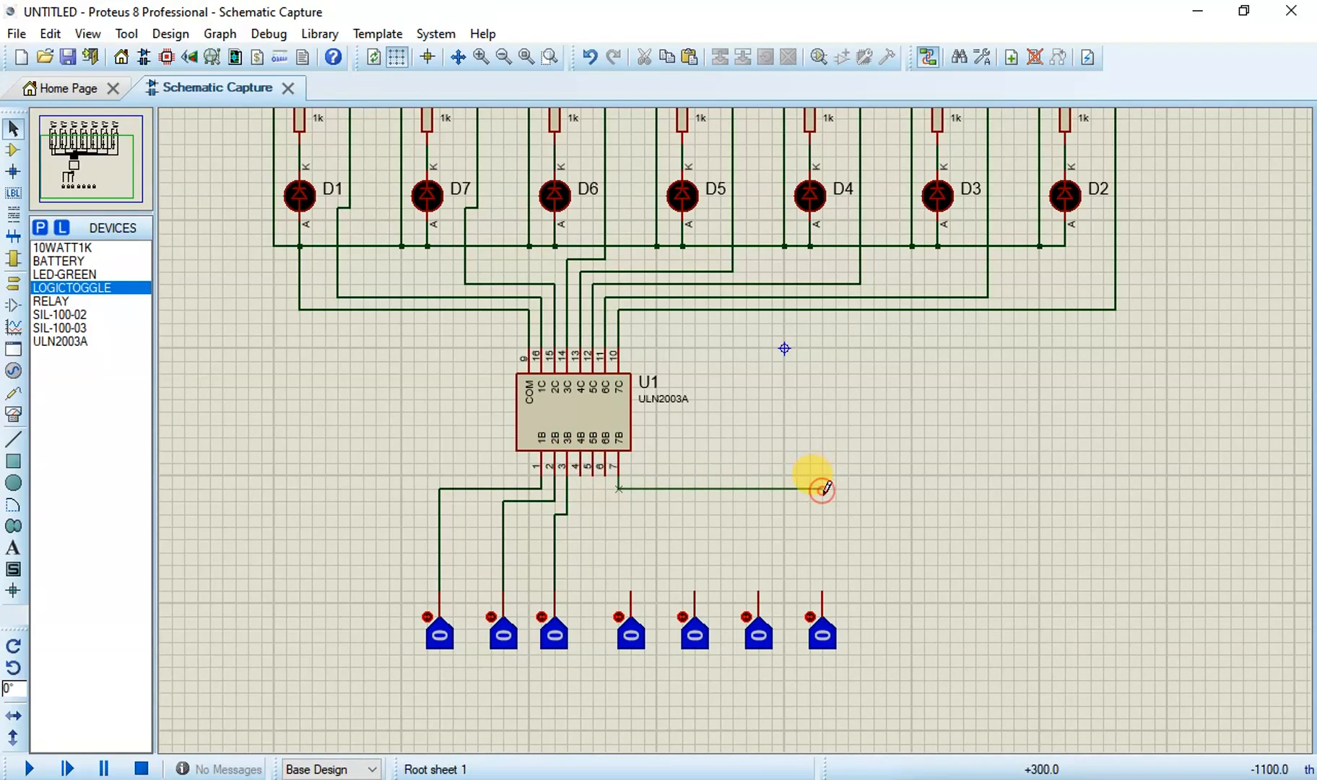
# Step: Wire ULN2003A inputs 7B, 6B, 5B and 4B to the seventh, sixth, fifth and fourth logic toggles respectively
pyautogui.click(822, 588)
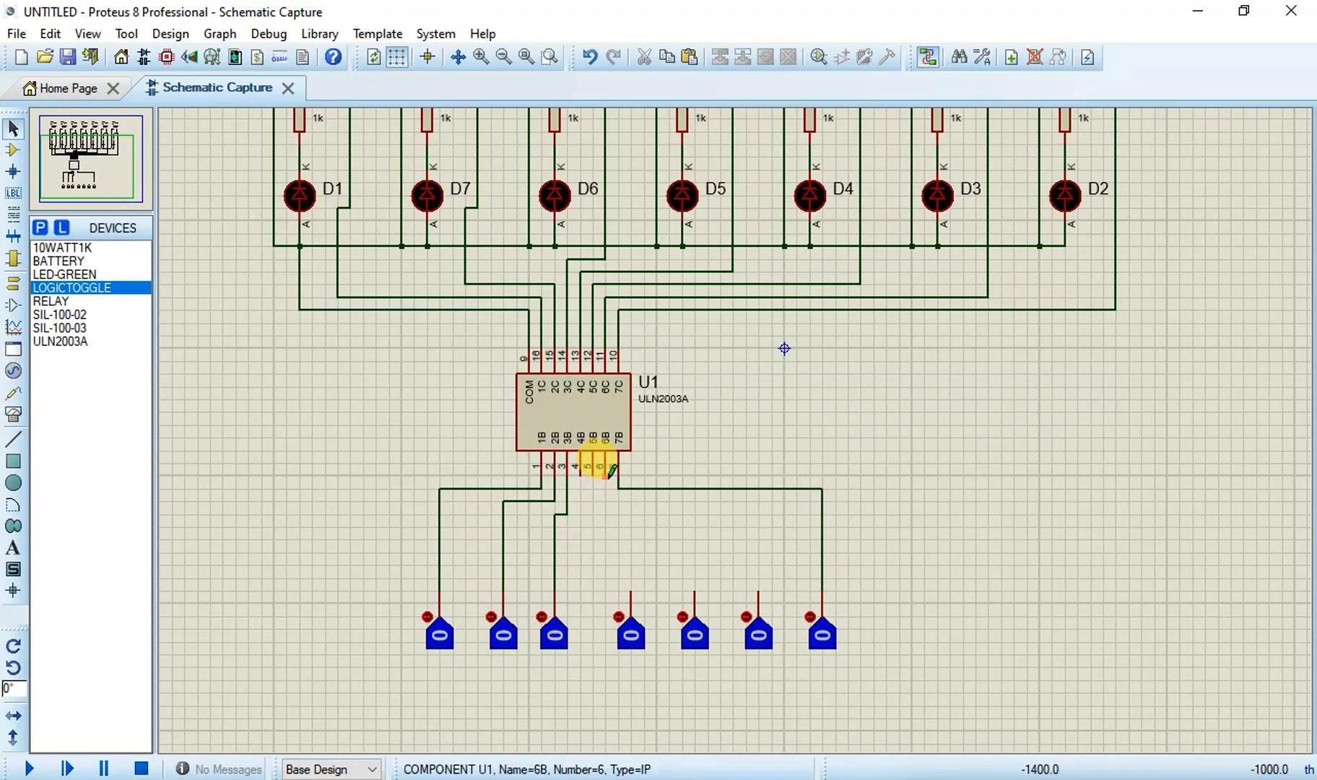
pyautogui.click(605, 475)
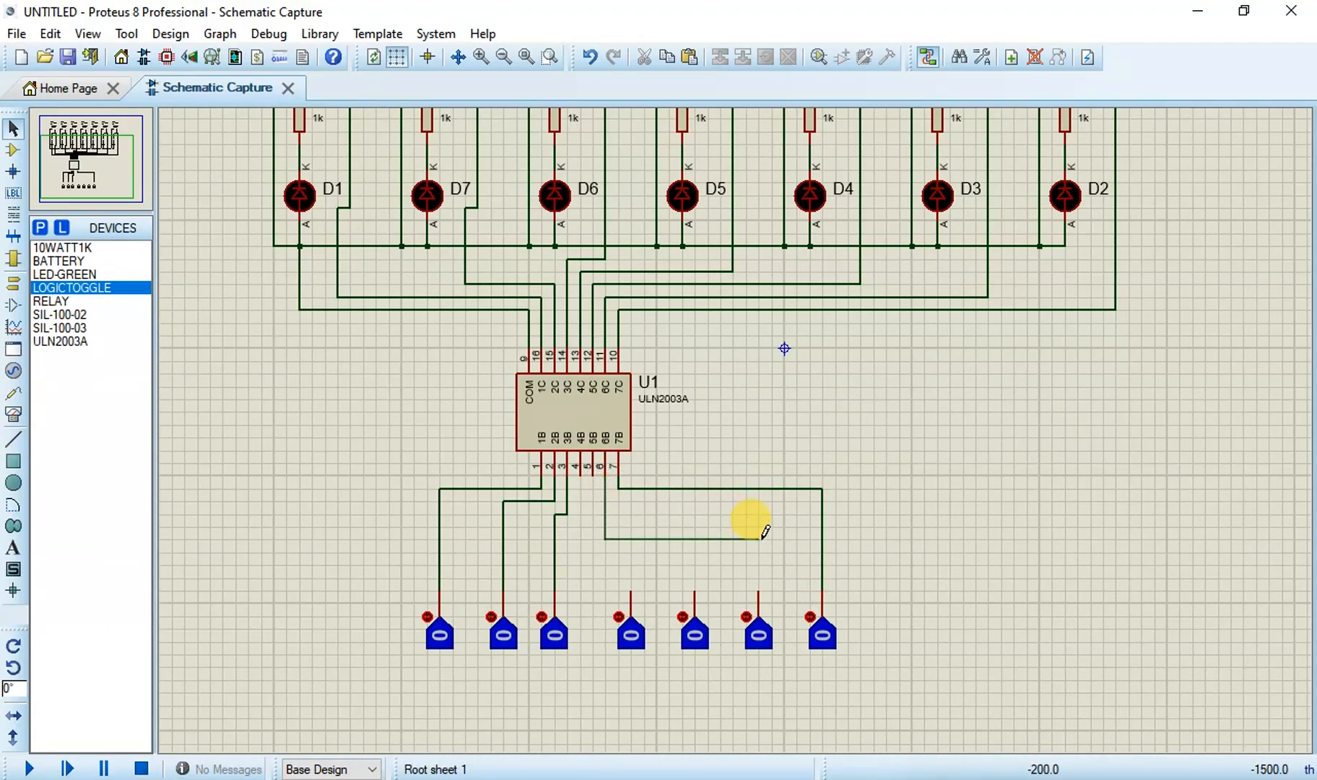
pyautogui.click(758, 589)
pyautogui.click(593, 477)
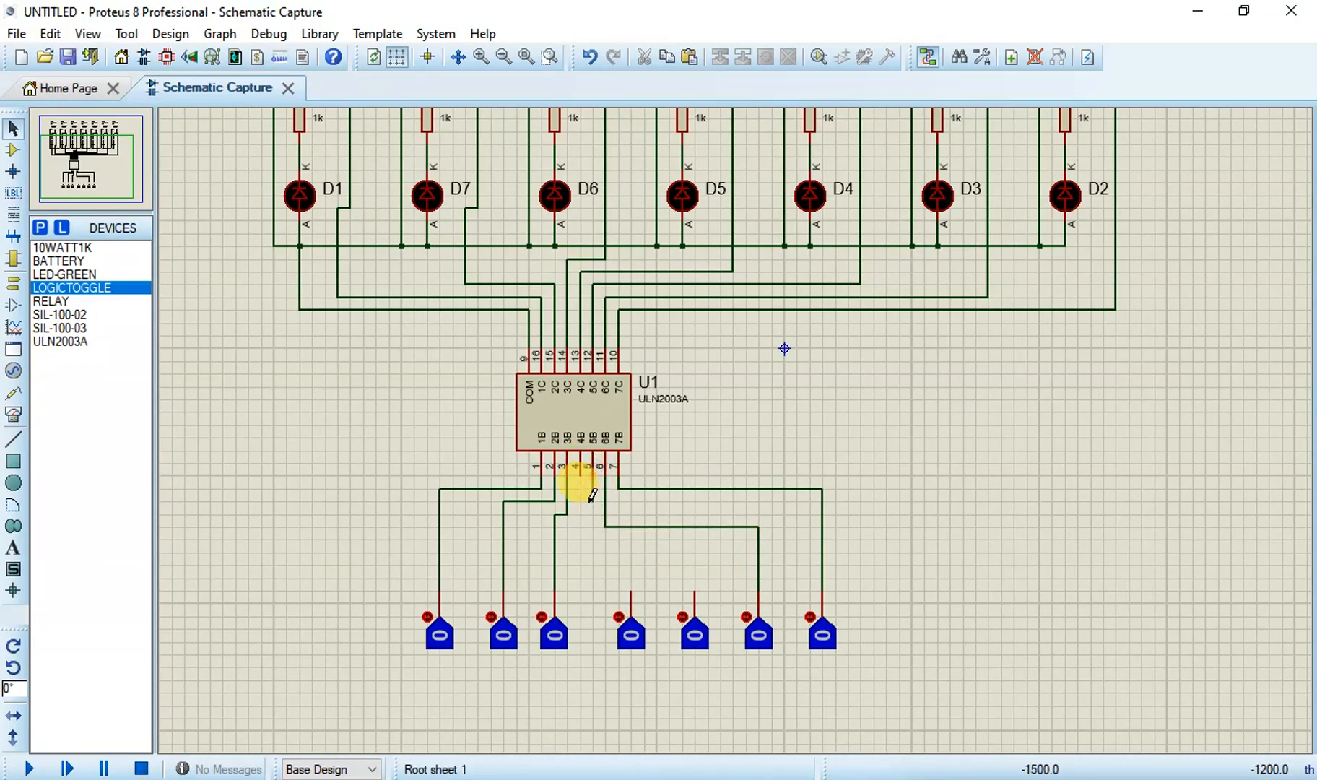
pyautogui.click(593, 552)
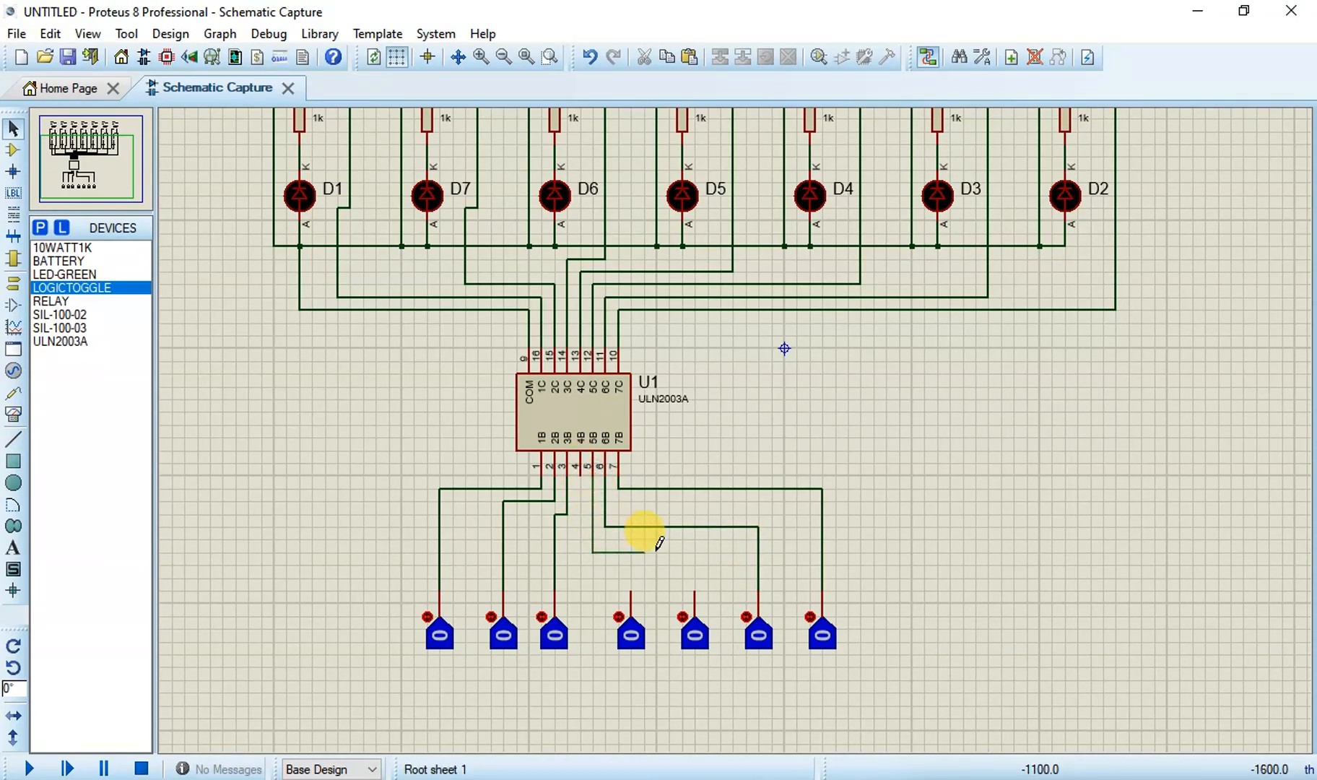
pyautogui.click(695, 589)
pyautogui.click(580, 474)
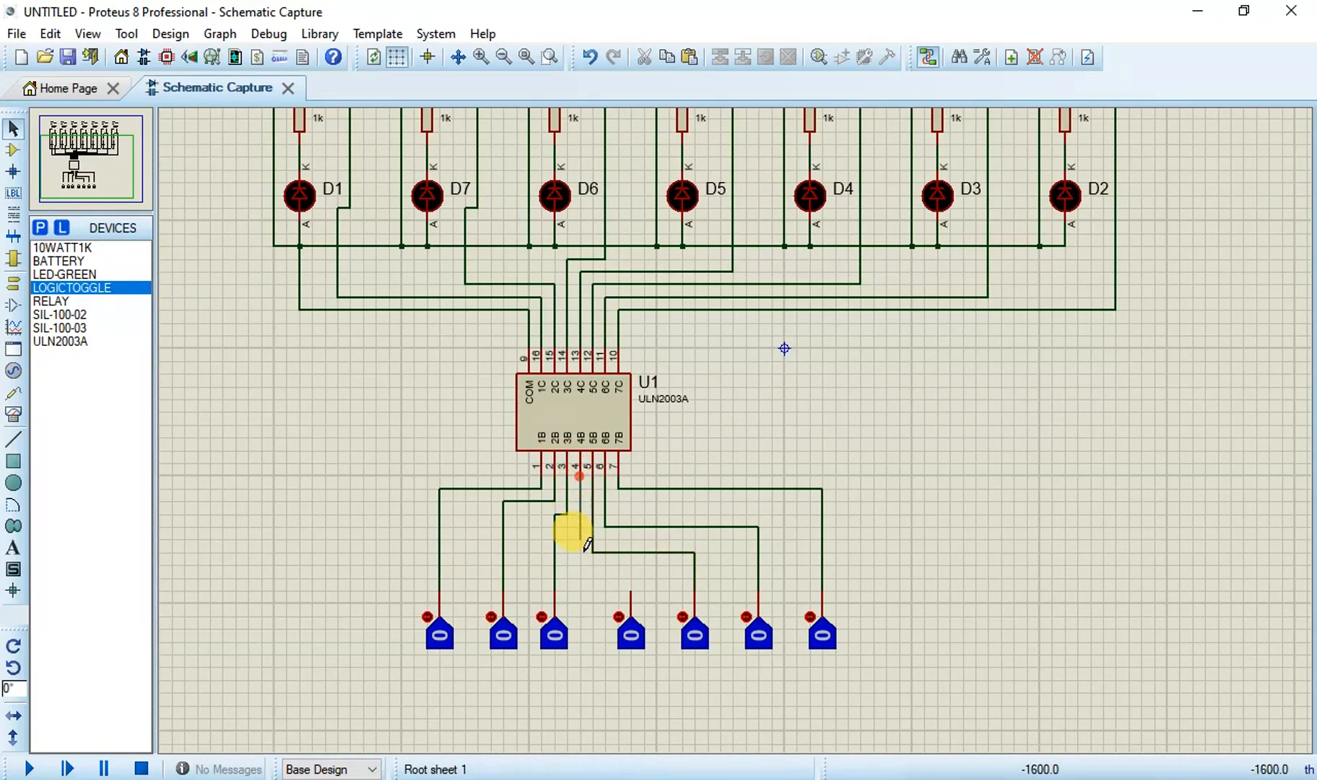
pyautogui.click(628, 588)
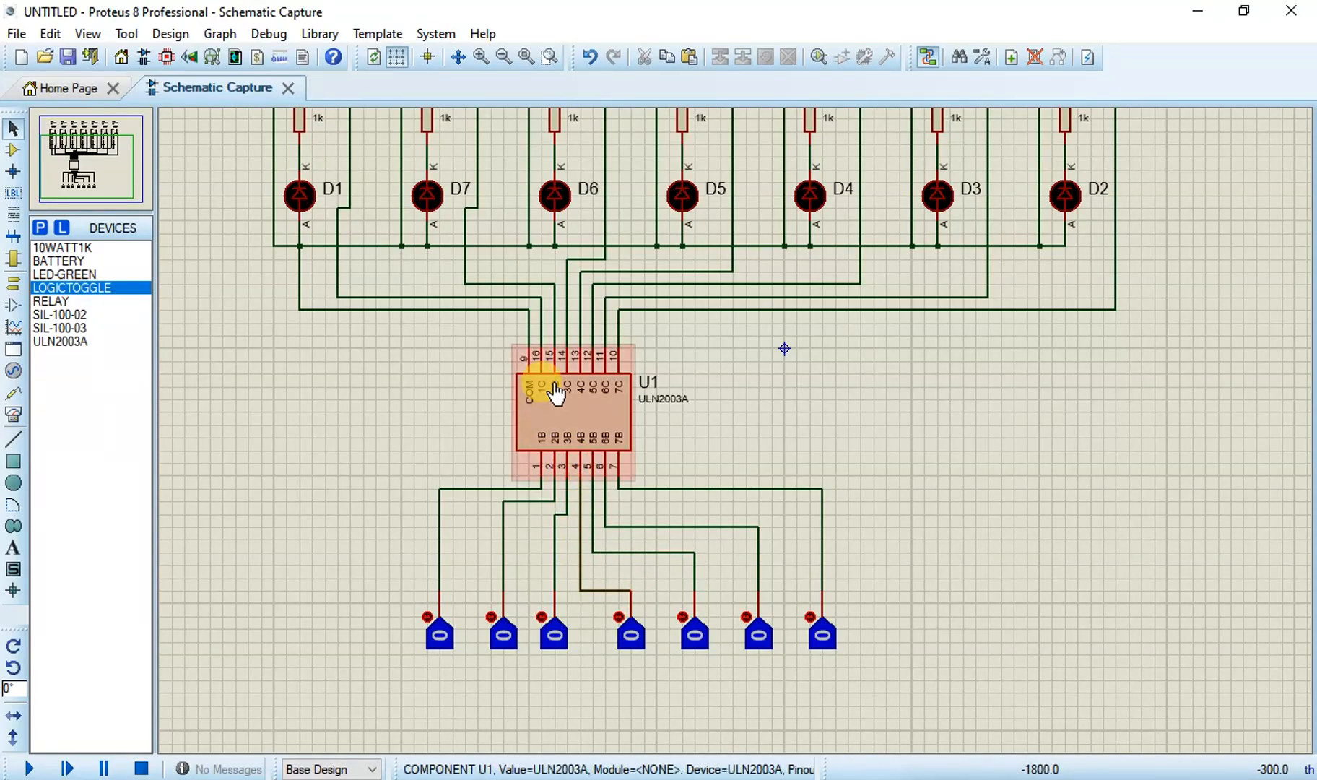
# Step: Place a BATTERY component in the empty area to the left of the logic toggles
pyautogui.scroll(-1, 719, 447)
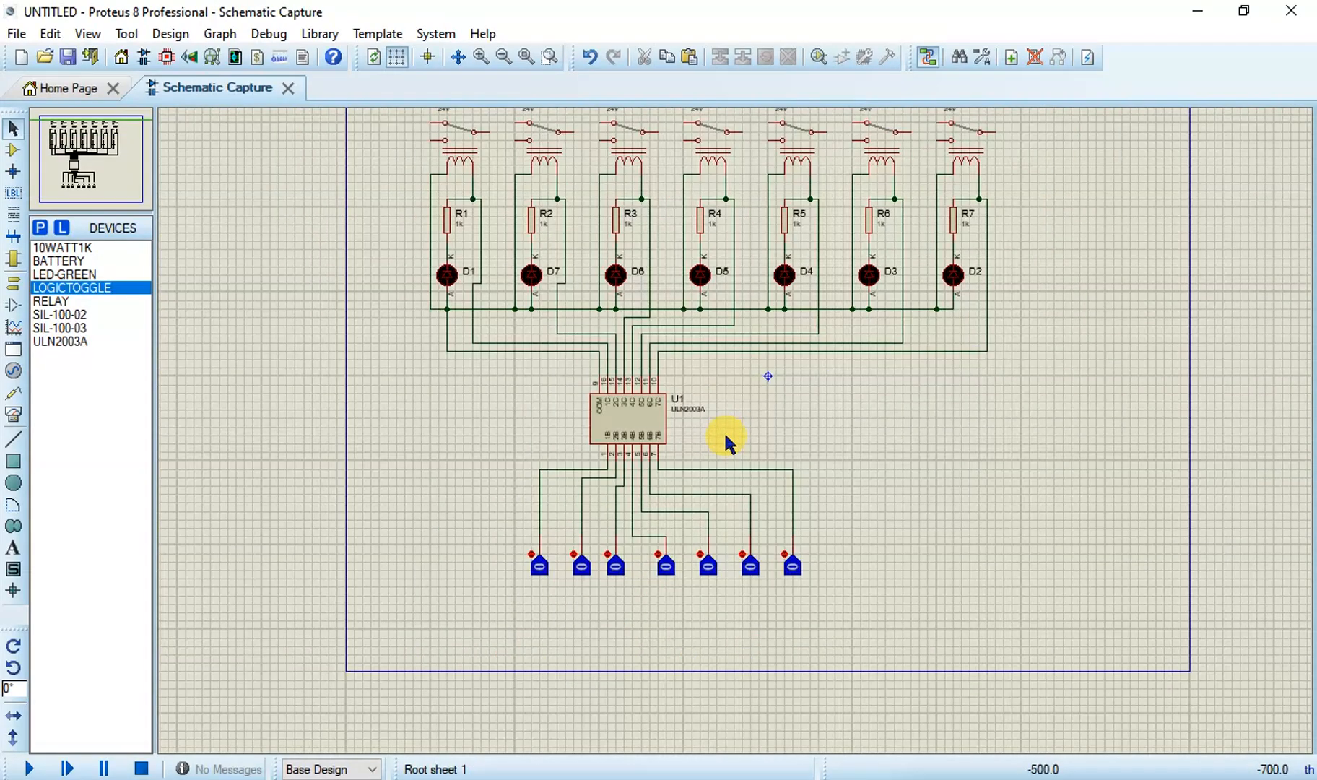
pyautogui.middleClick(803, 433)
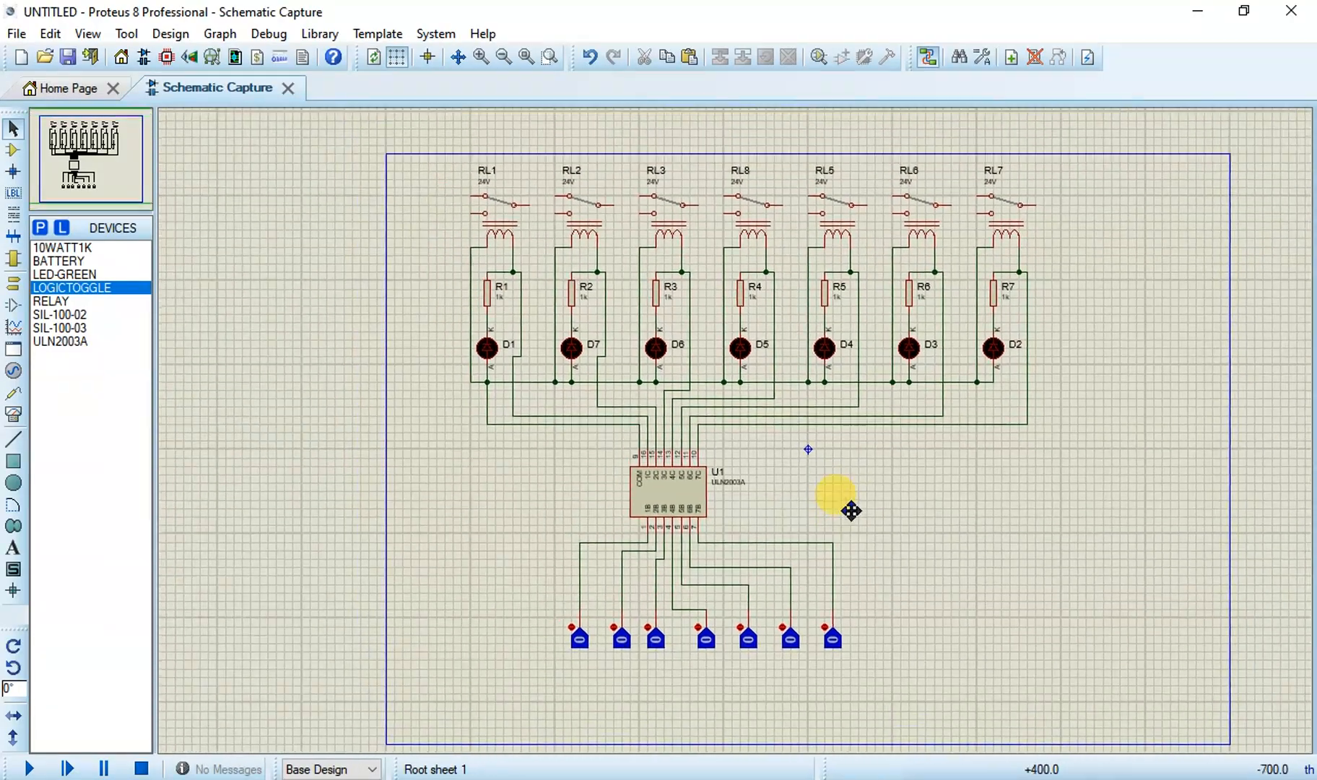
pyautogui.click(853, 502)
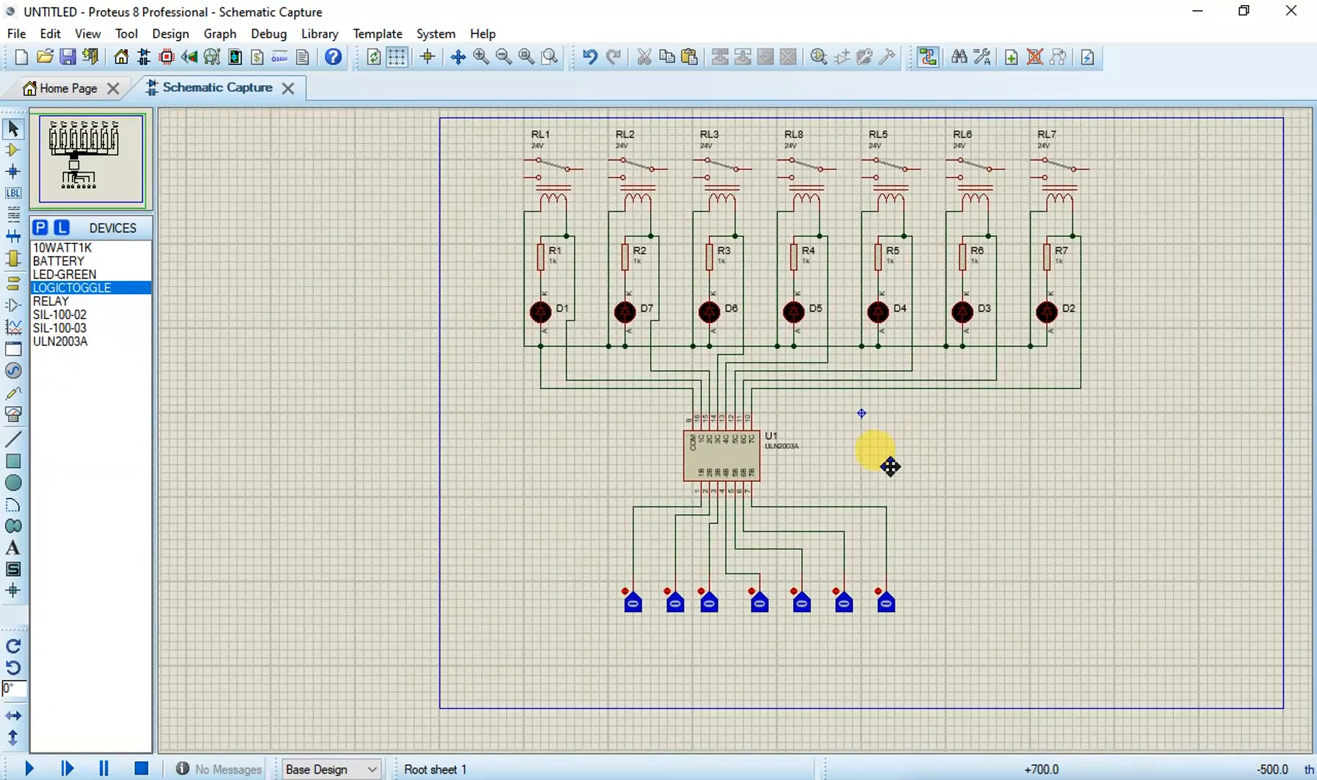
pyautogui.click(889, 466)
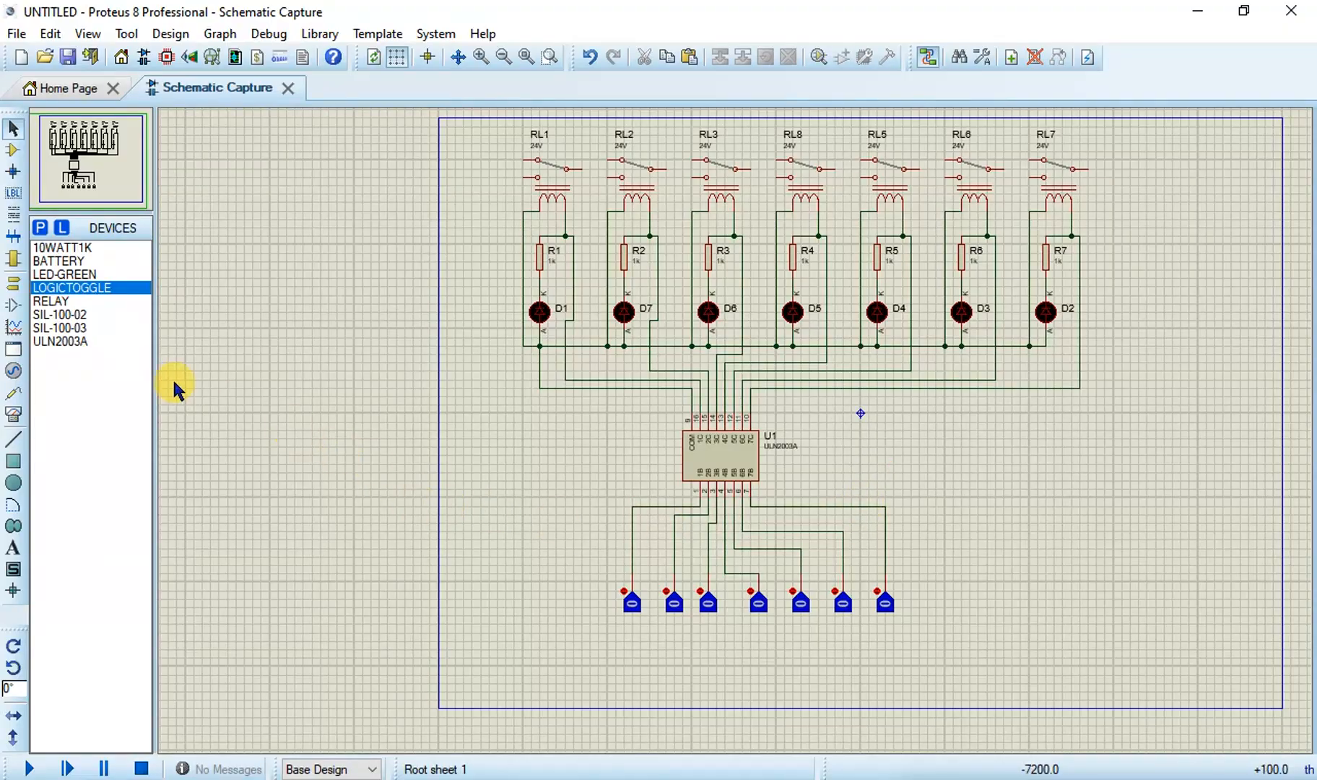
pyautogui.click(74, 262)
pyautogui.click(494, 517)
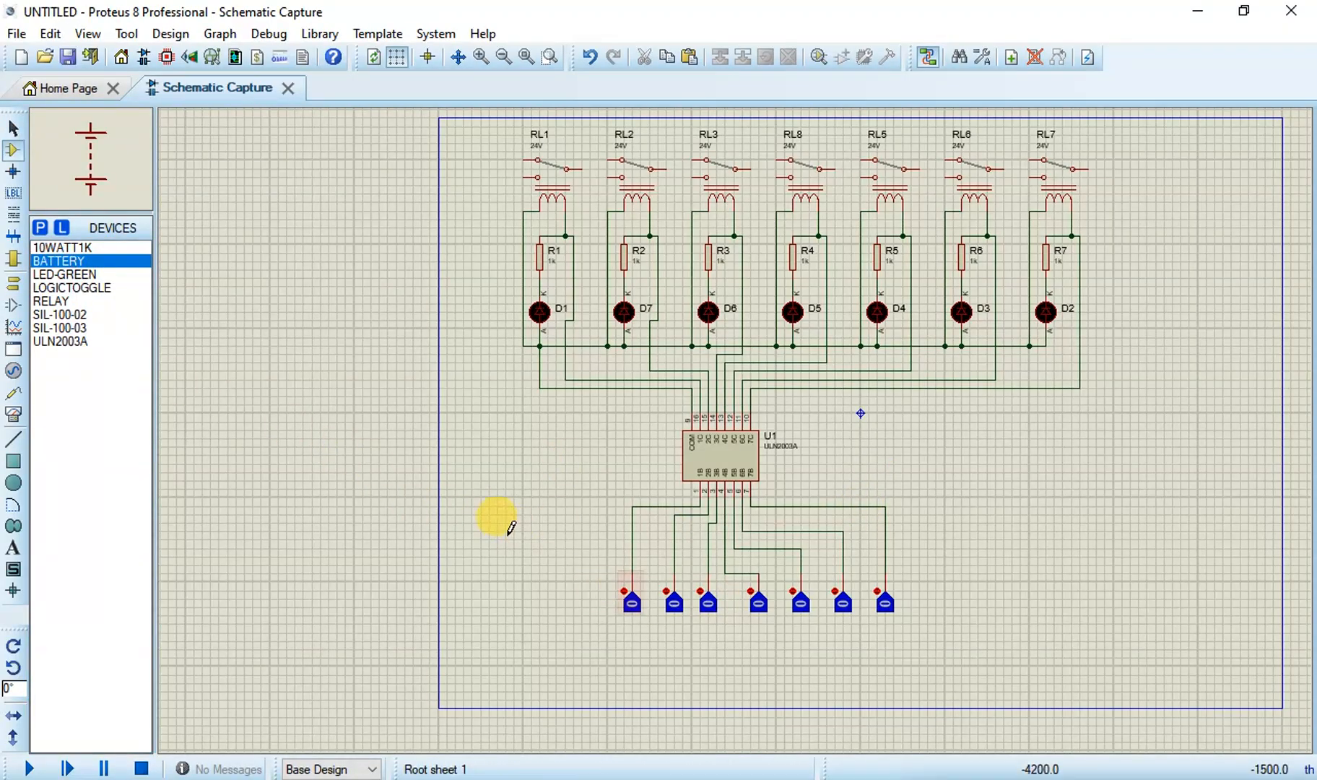
pyautogui.click(498, 536)
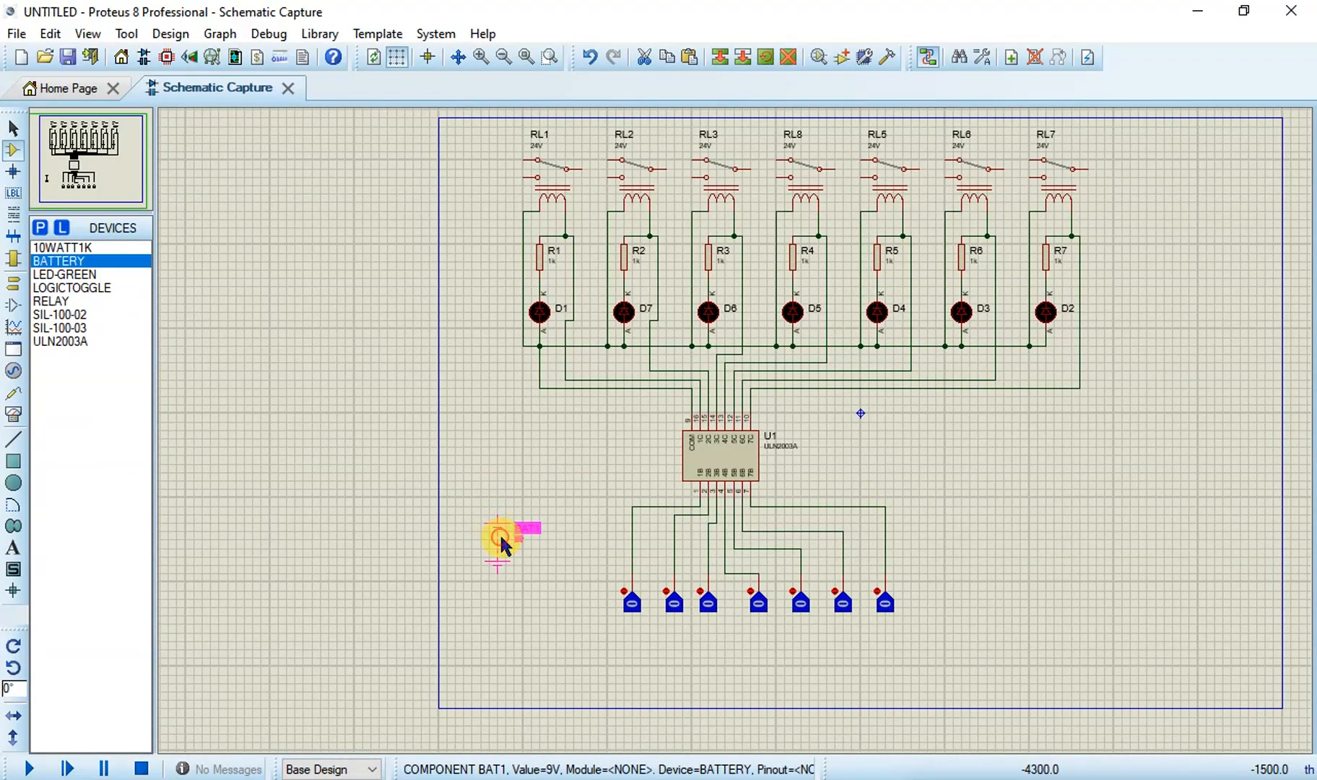
# Step: Set the battery's voltage to 24V
pyautogui.doubleClick(500, 540)
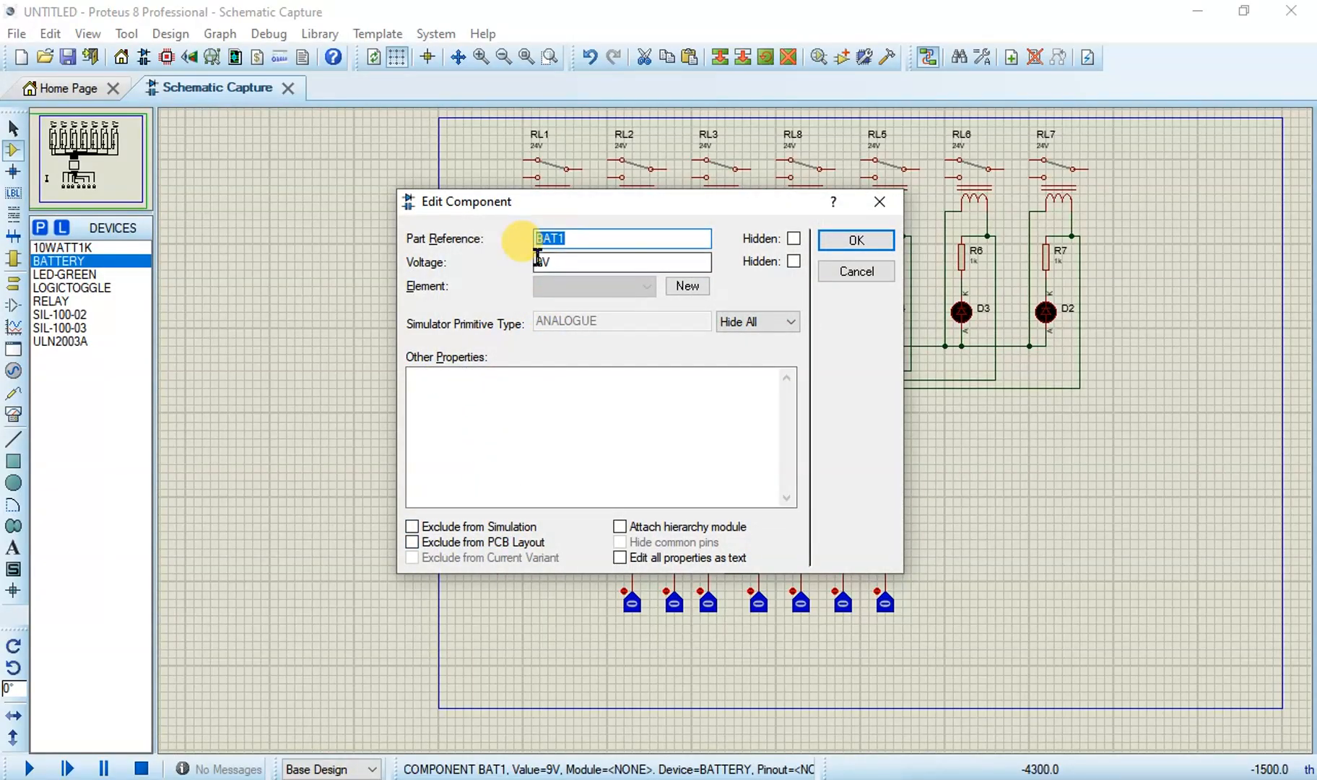
pyautogui.moveTo(543, 262); pyautogui.dragTo(517, 262)
pyautogui.write('24')
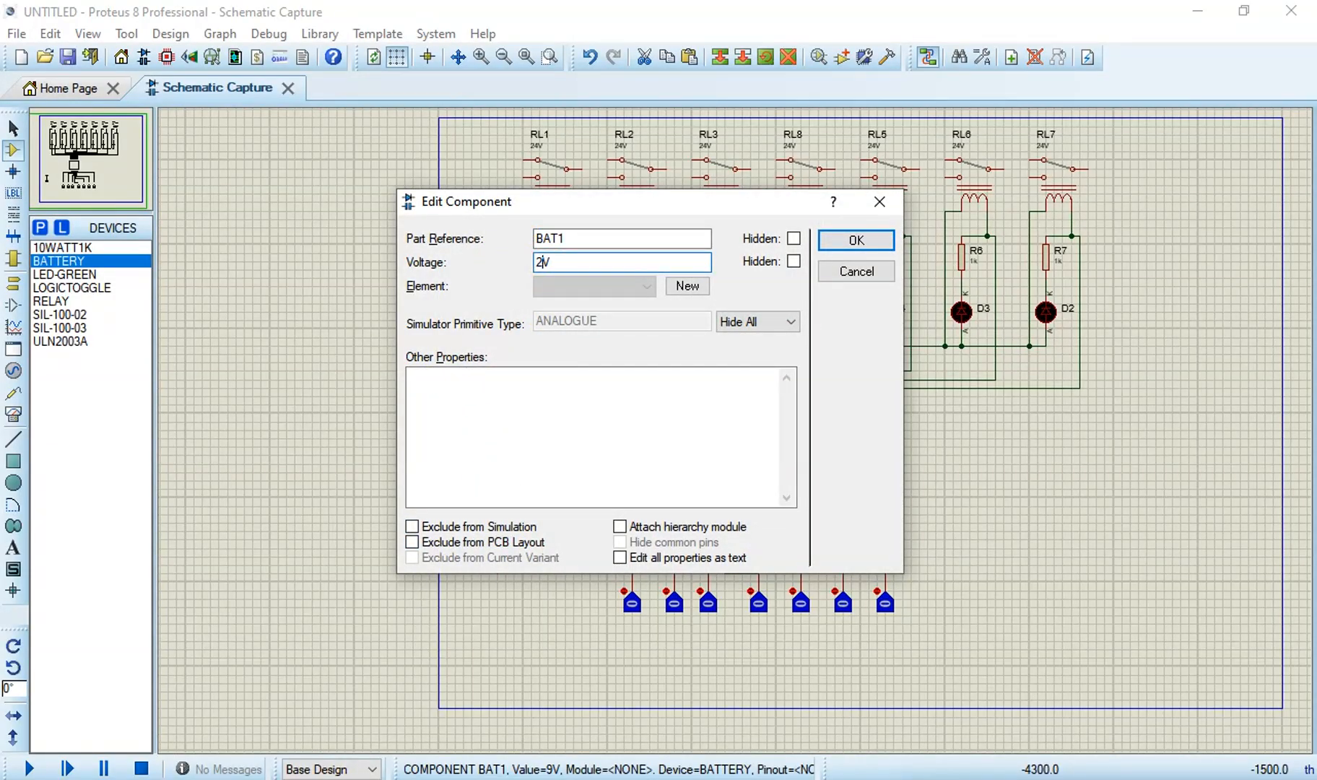
pyautogui.click(856, 240)
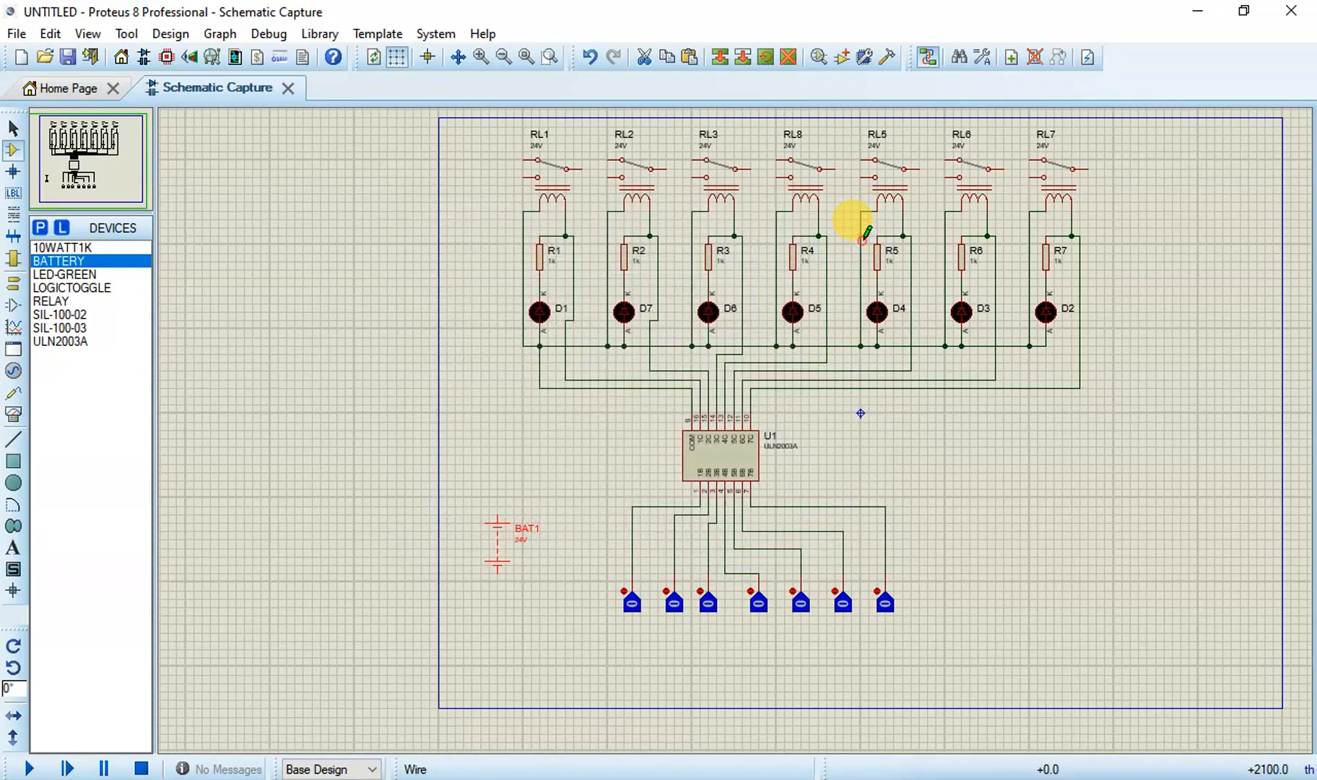
pyautogui.scroll(2, 639, 492)
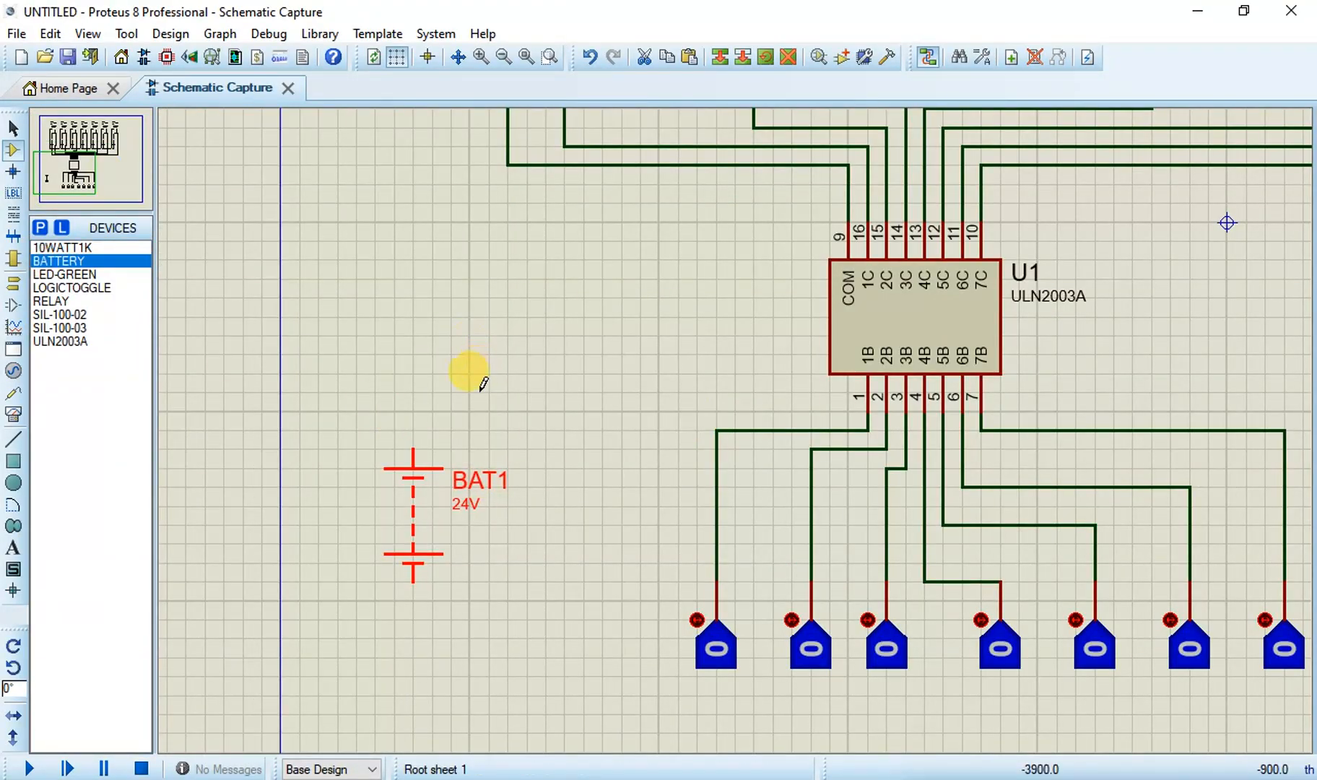
# Step: Move battery BAT1 up and to the right so it sits beside the ULN2003A
pyautogui.click(16, 130)
pyautogui.moveTo(584, 675); pyautogui.dragTo(356, 373)
pyautogui.moveTo(416, 496); pyautogui.dragTo(484, 334)
pyautogui.click(307, 609)
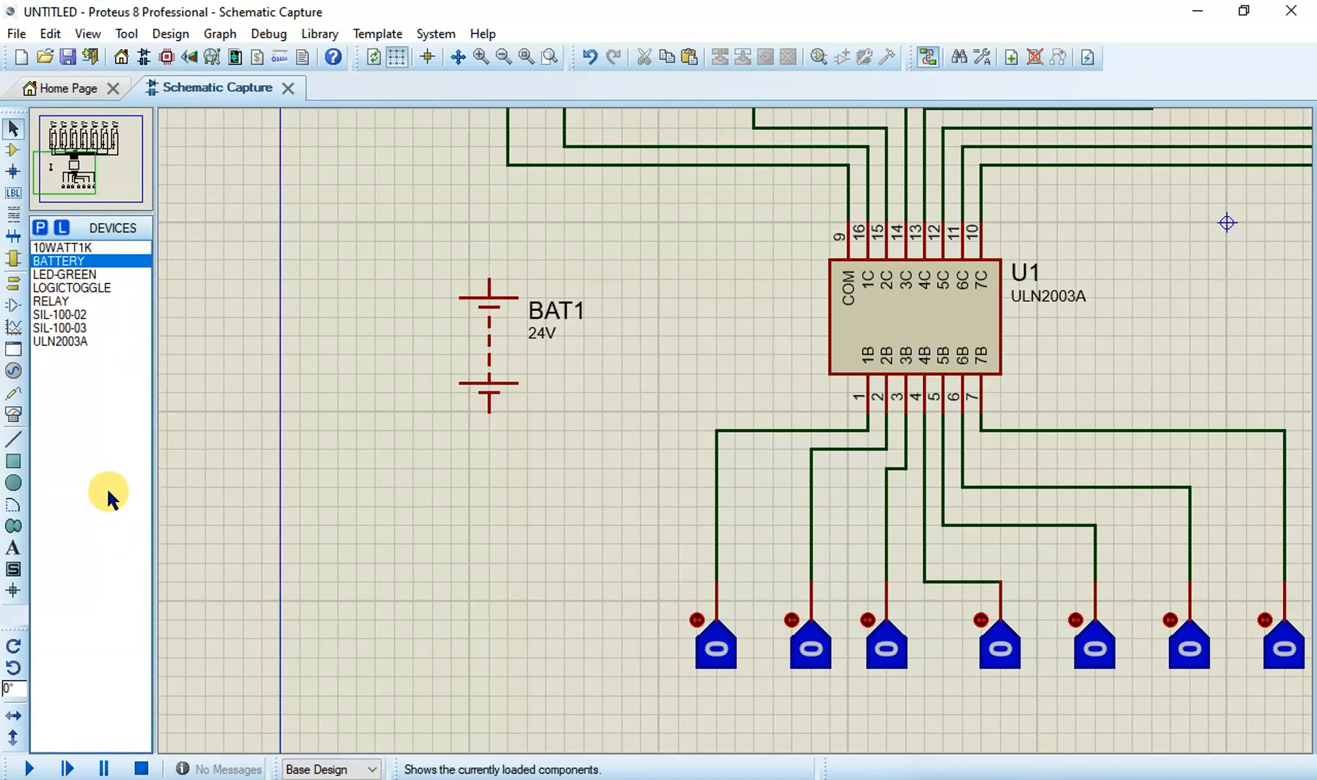
# Step: Place a GROUND terminal directly below the battery and wire it to the battery's lower terminal
pyautogui.click(14, 373)
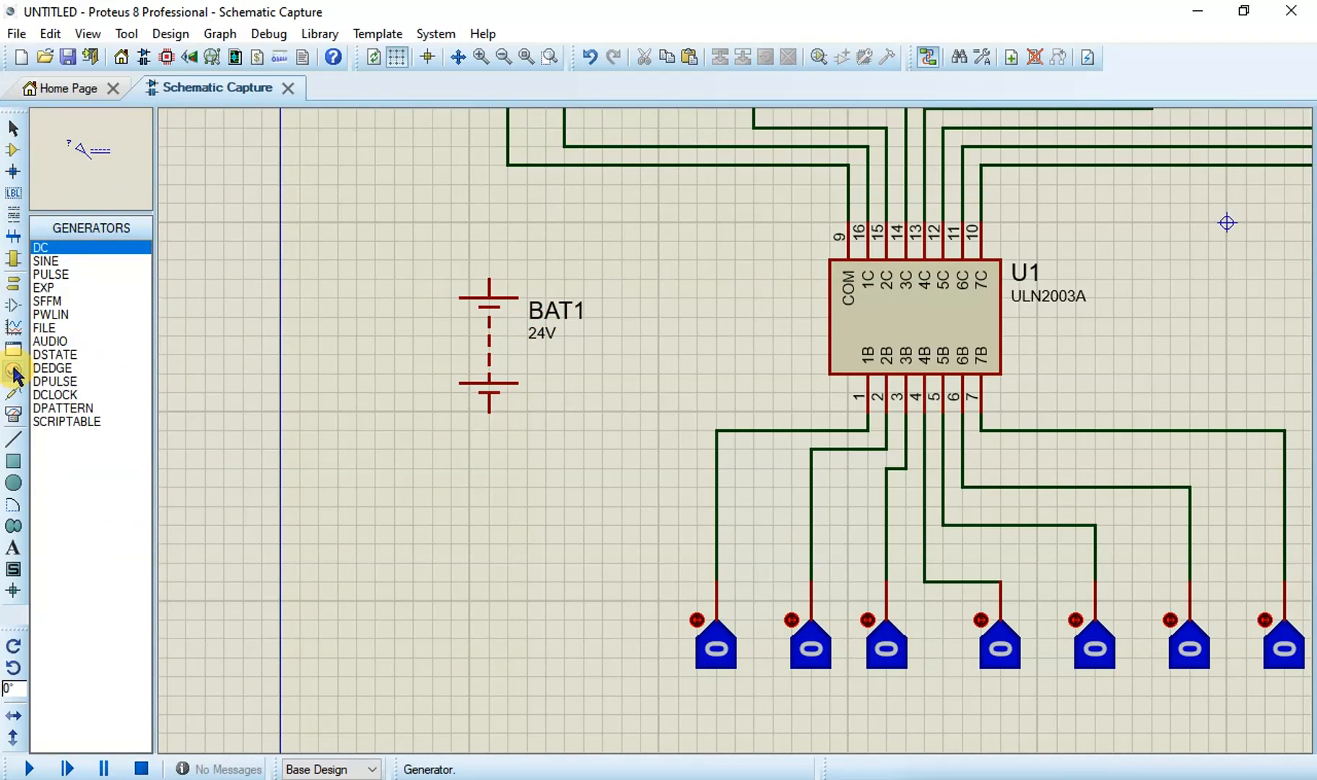
pyautogui.click(13, 416)
pyautogui.click(13, 398)
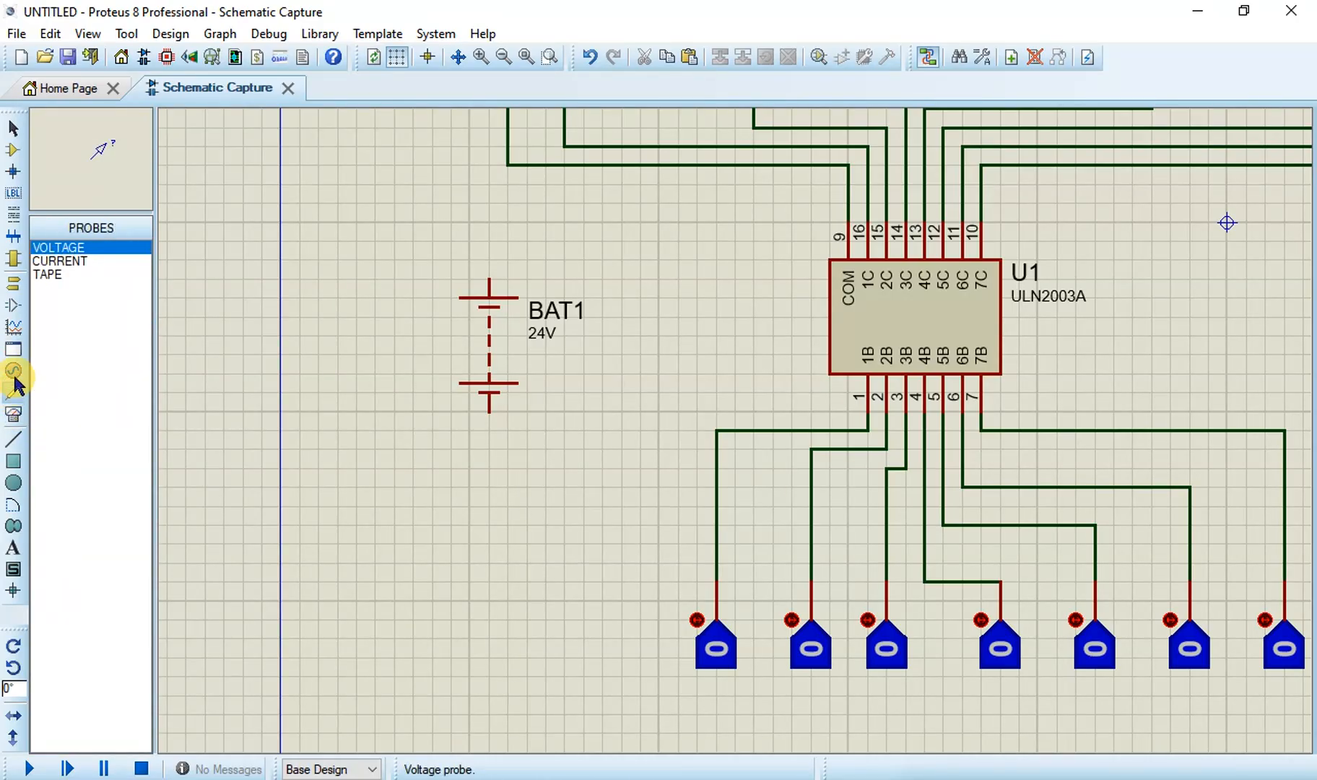
pyautogui.click(13, 260)
pyautogui.click(13, 288)
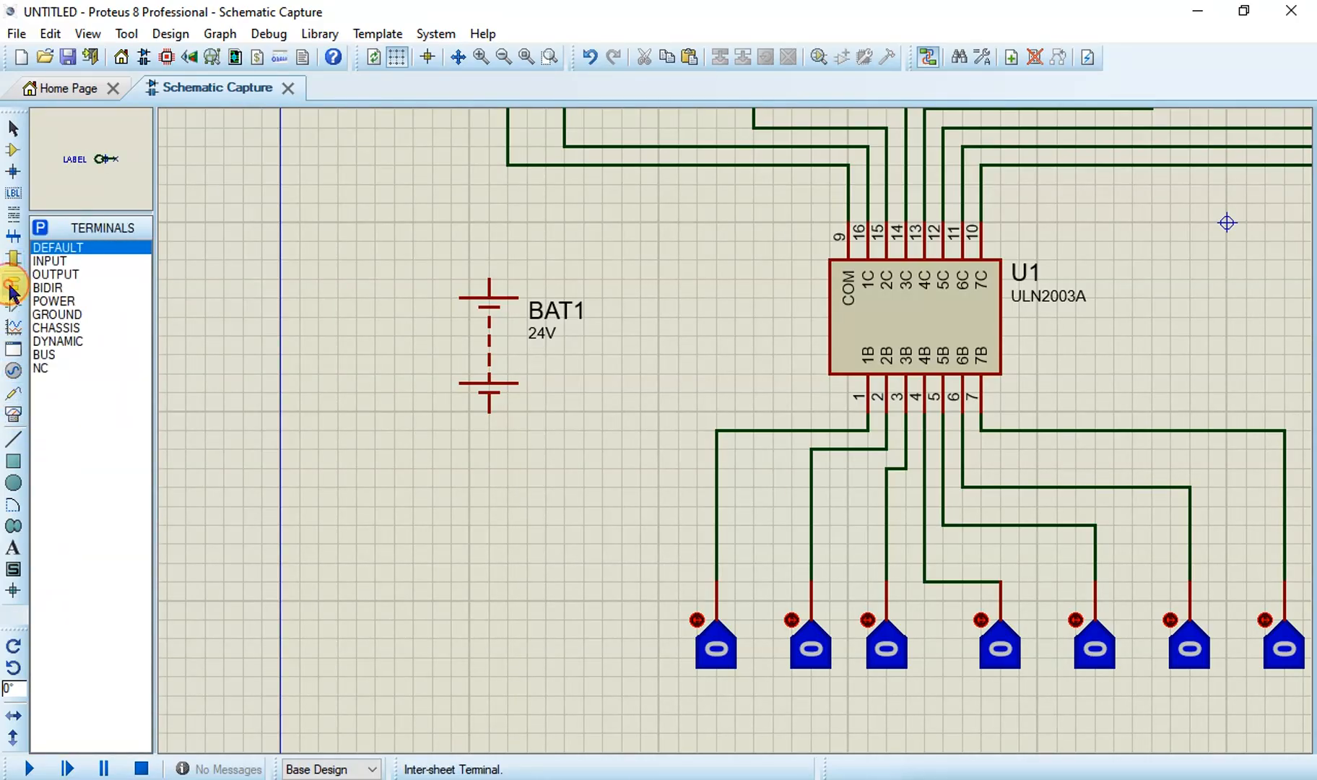
pyautogui.click(55, 314)
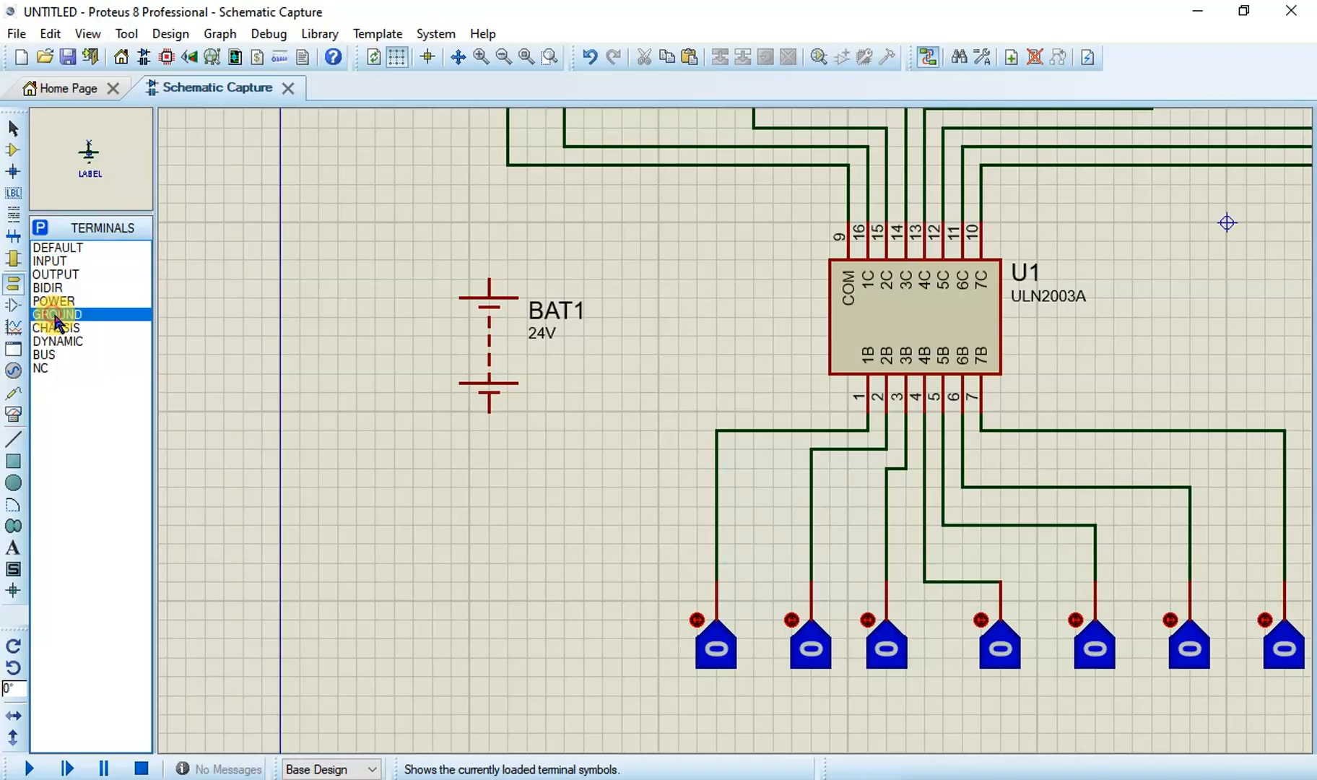
pyautogui.click(491, 495)
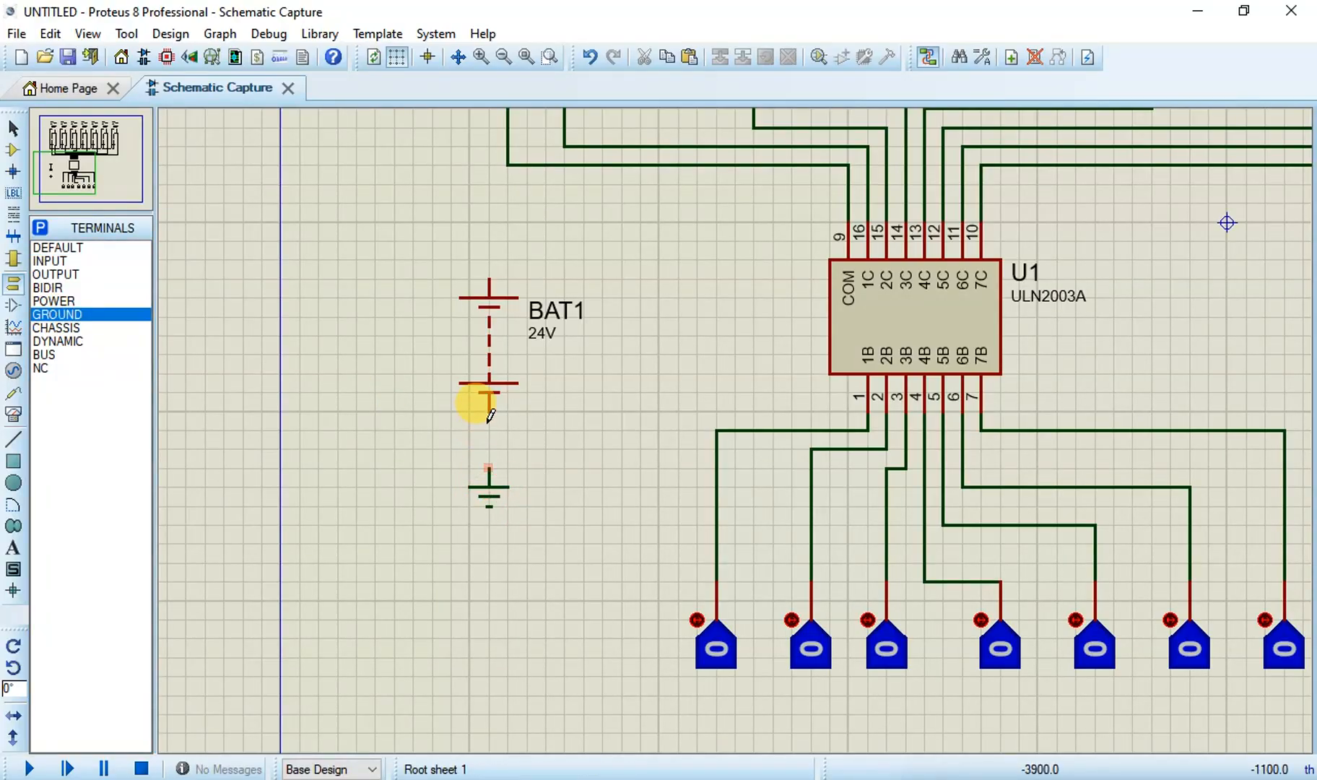
pyautogui.click(489, 393)
pyautogui.click(489, 468)
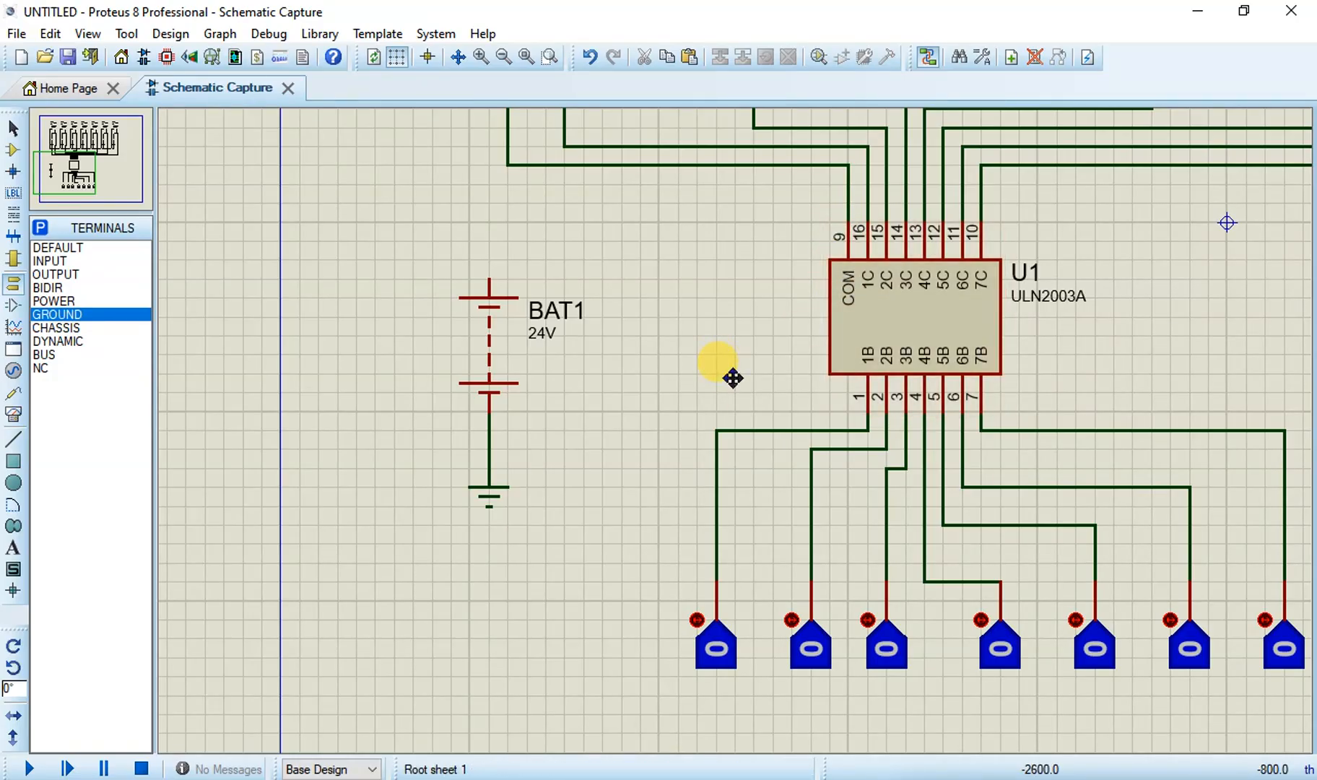
# Step: Wire the battery's upper terminal to the corner of the COM supply wire below LED D1
pyautogui.scroll(-2, 732, 378)
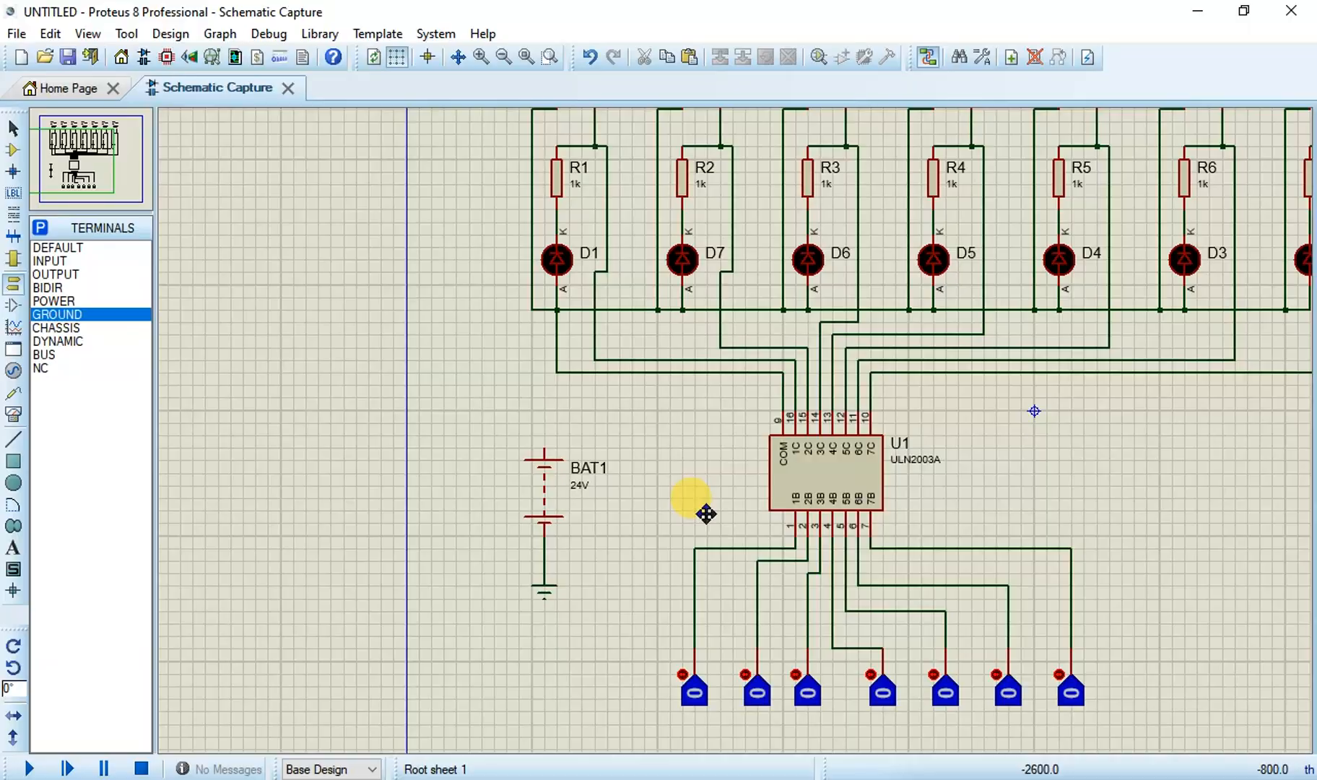
pyautogui.click(706, 512)
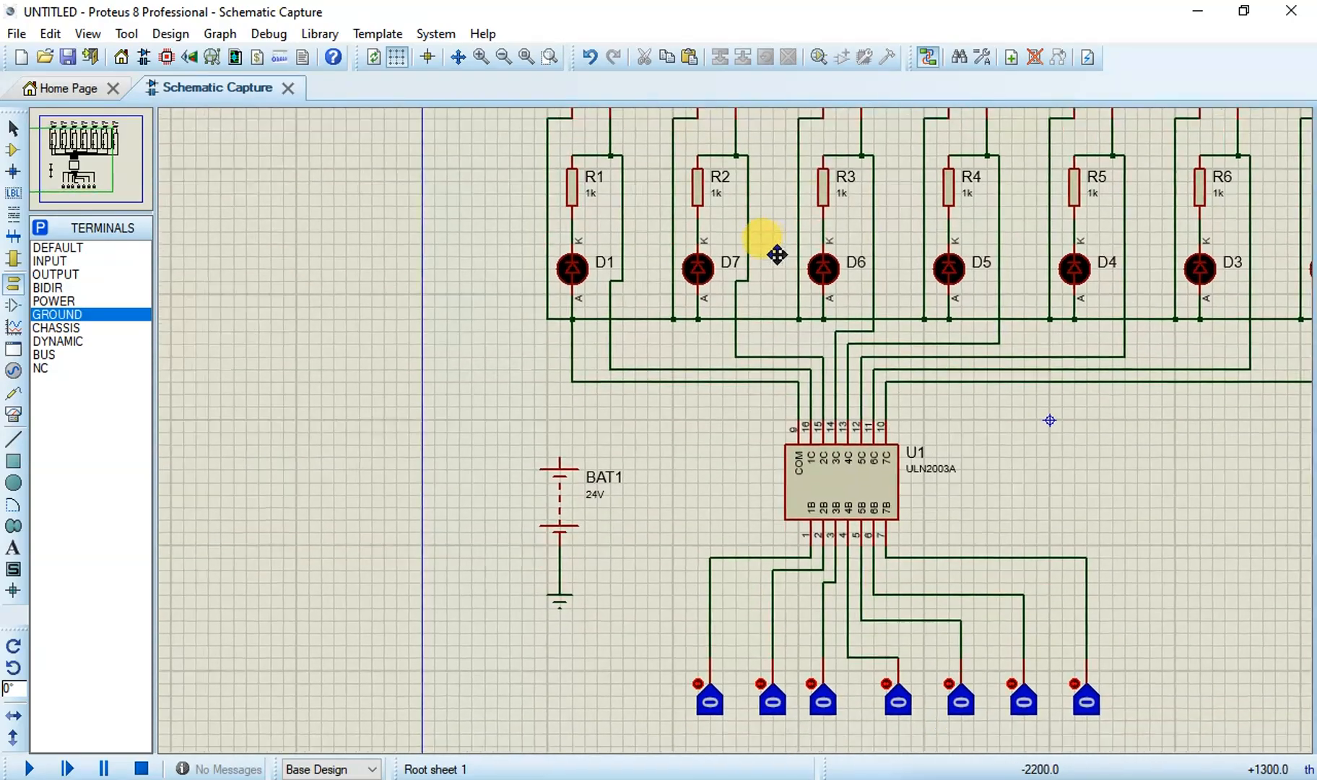
pyautogui.click(780, 204)
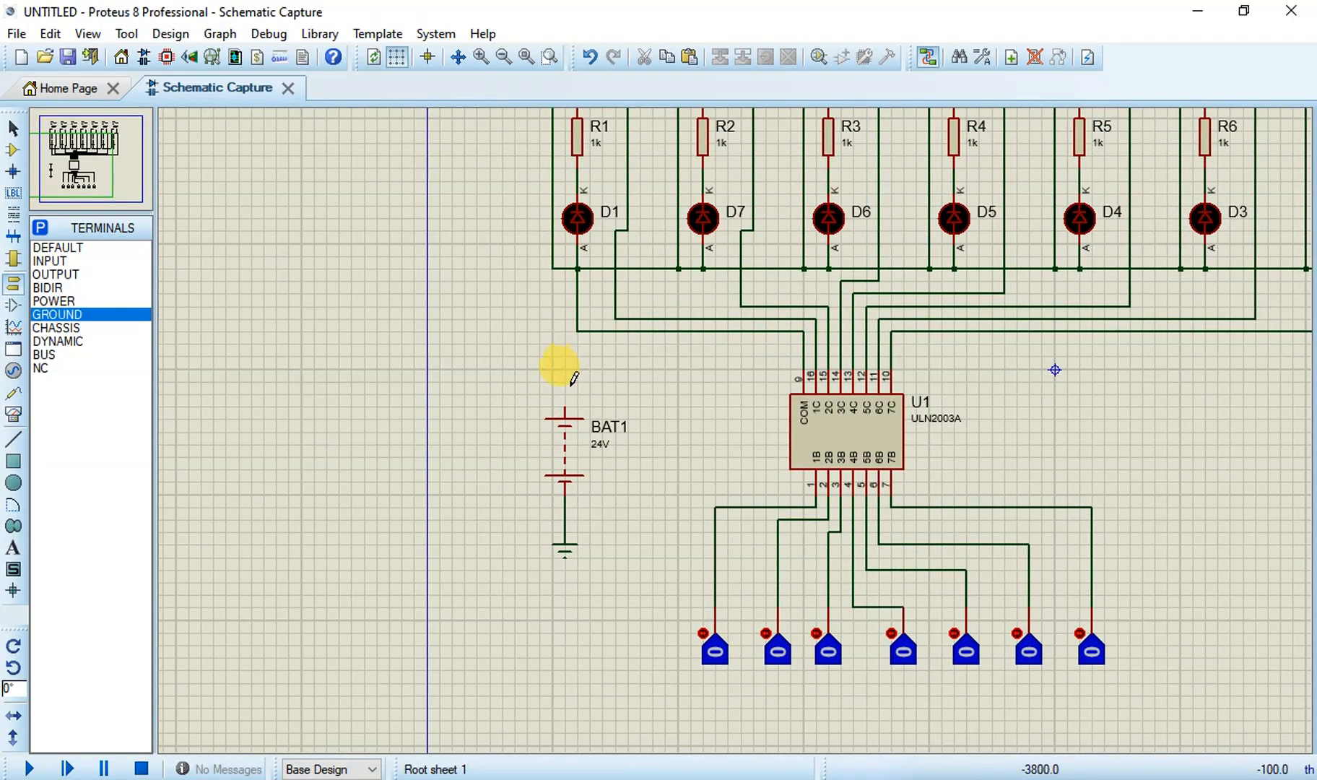
pyautogui.click(564, 408)
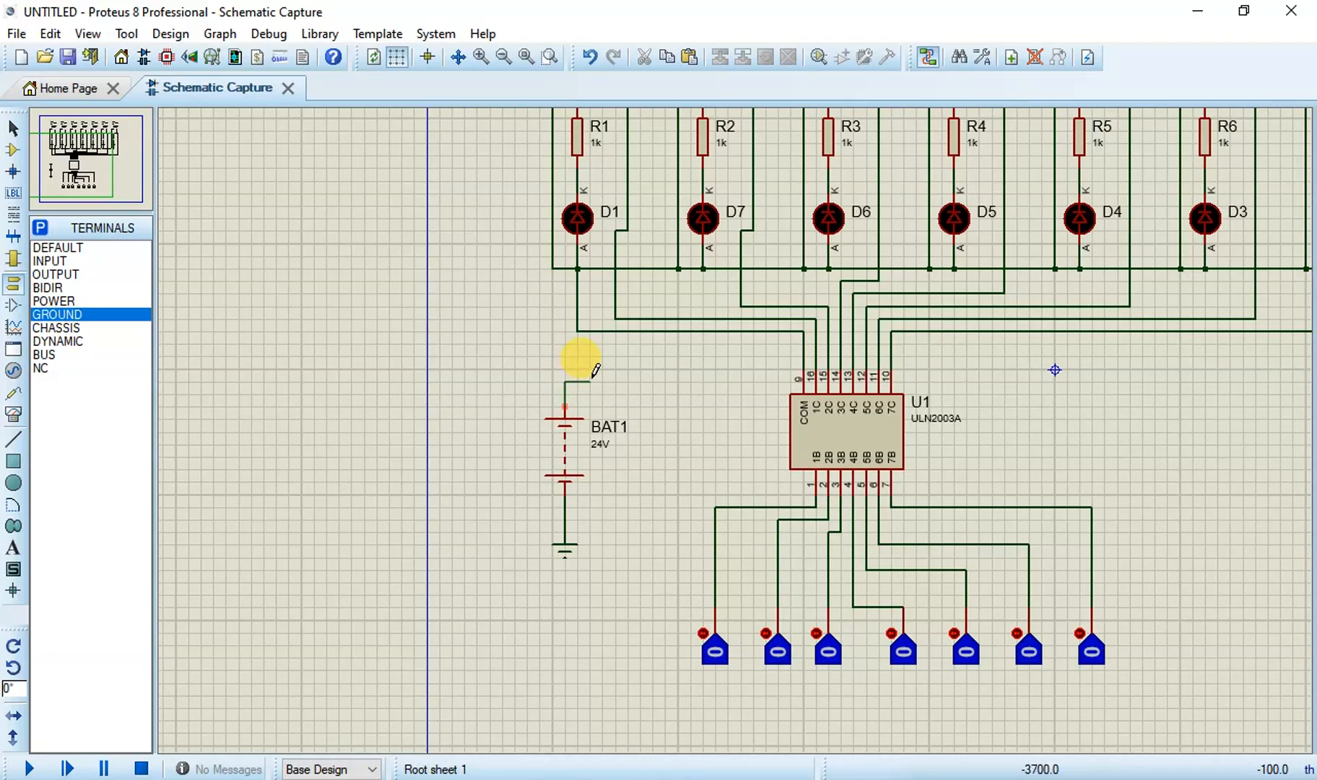
pyautogui.click(577, 331)
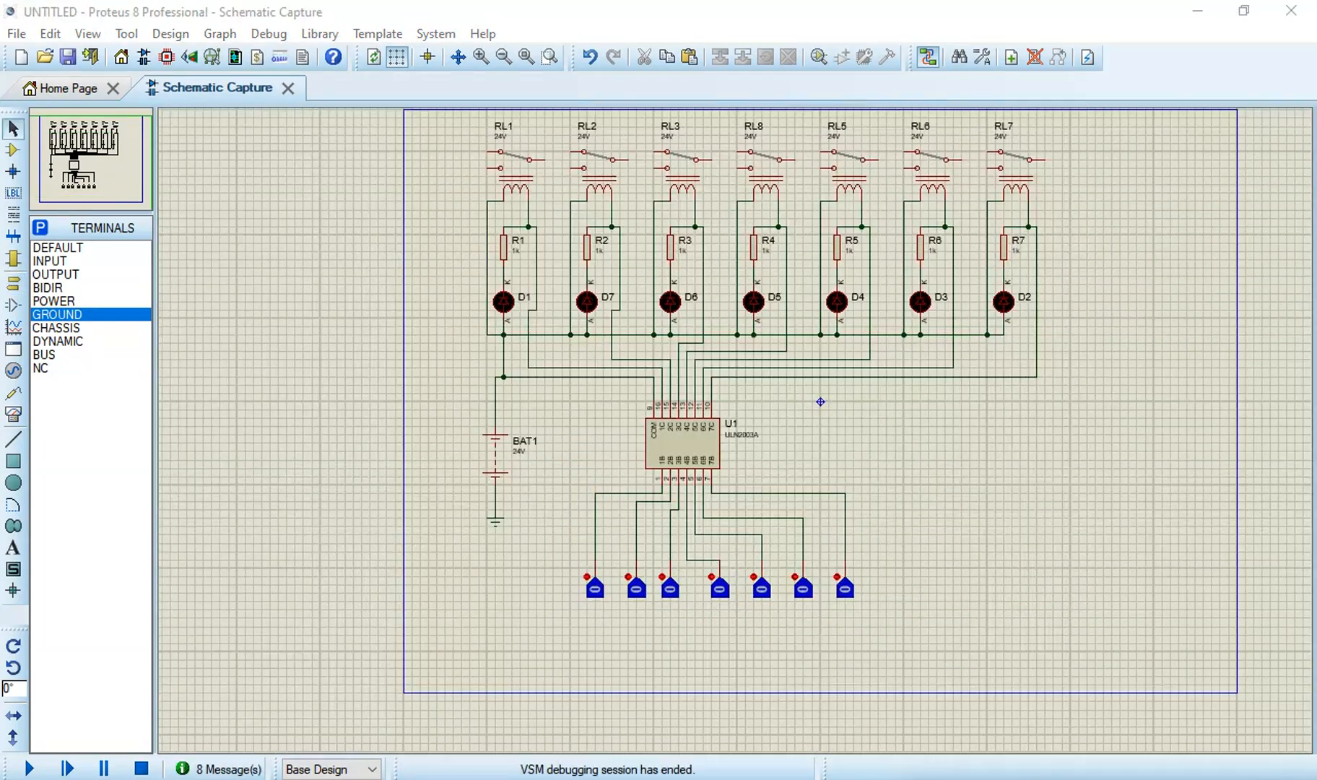
# Step: Examine the finished wiring between the battery, ULN2003A, logic toggles, LEDs and relays
pyautogui.scroll(1, 732, 434)
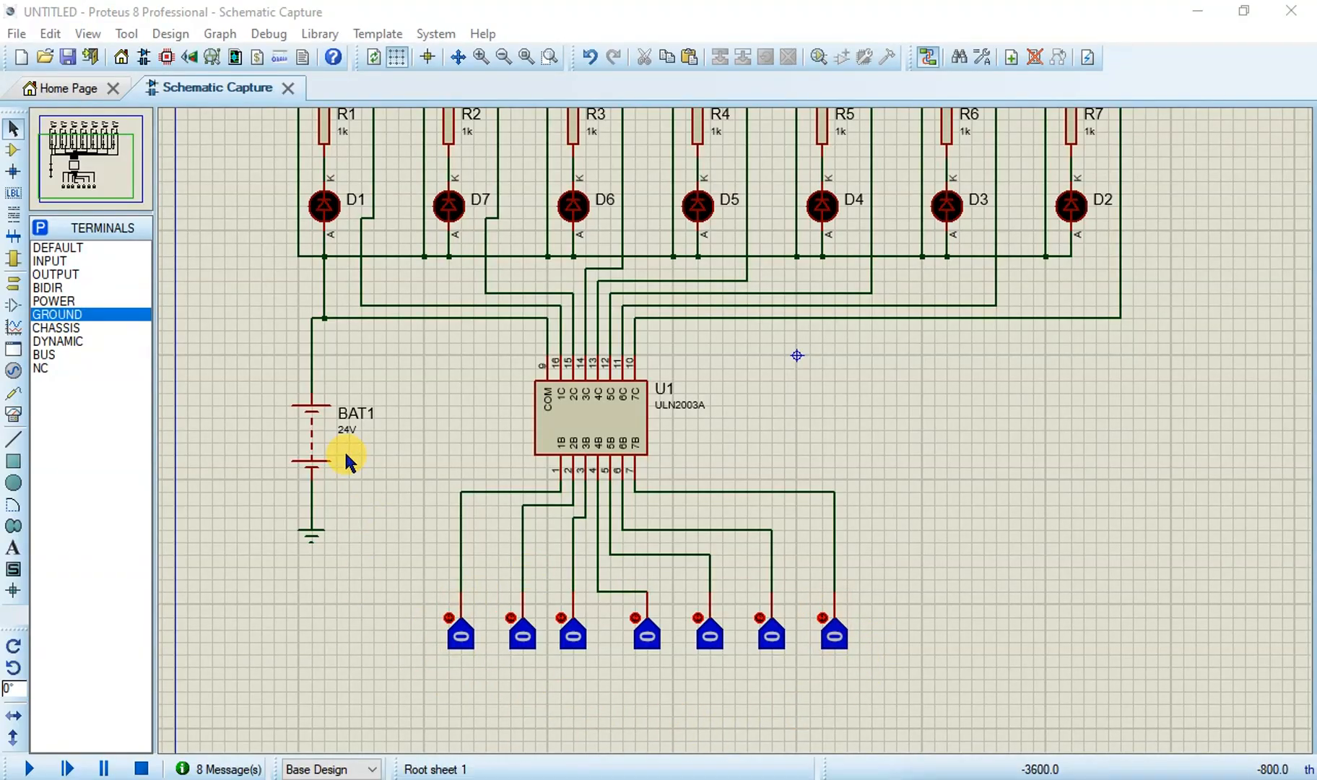
pyautogui.press('F6')
pyautogui.middleClick(853, 422)
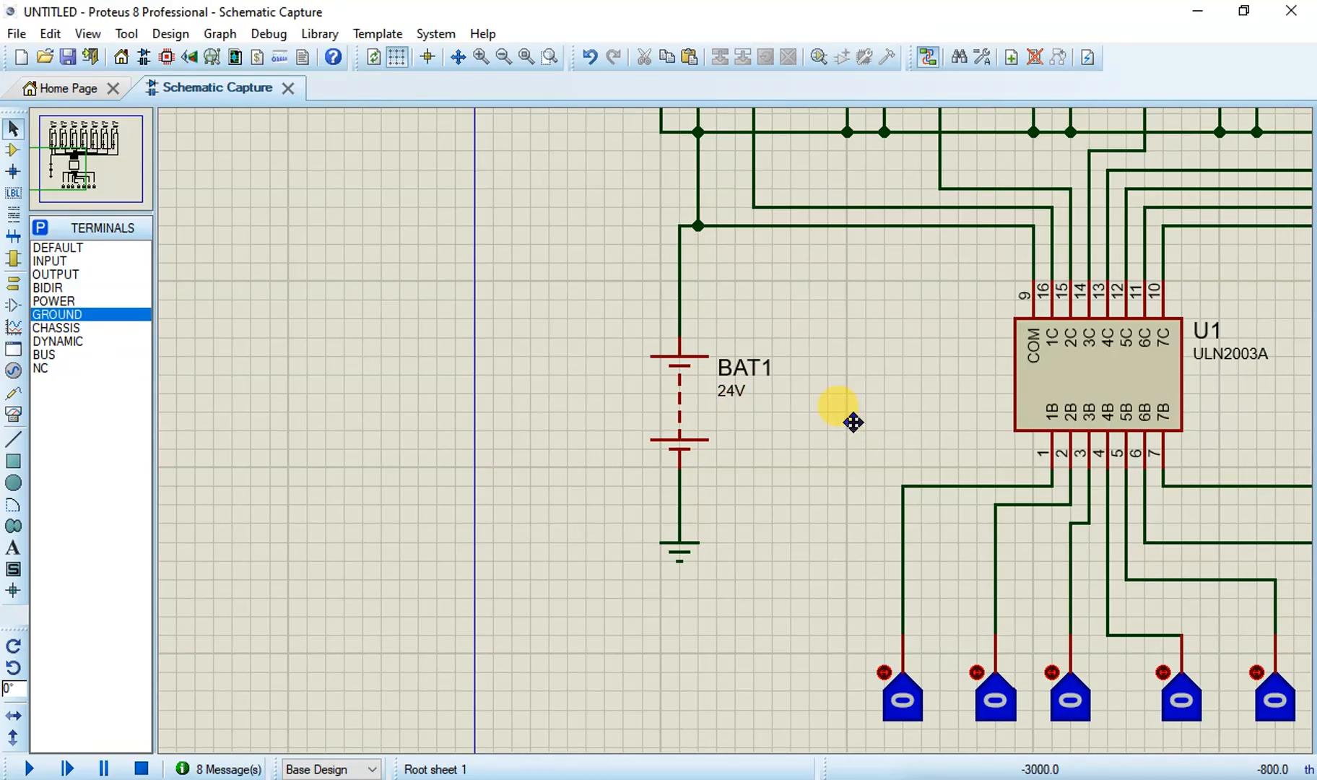
pyautogui.scroll(1, 787, 425)
pyautogui.scroll(-1, 721, 434)
pyautogui.scroll(-2, 721, 439)
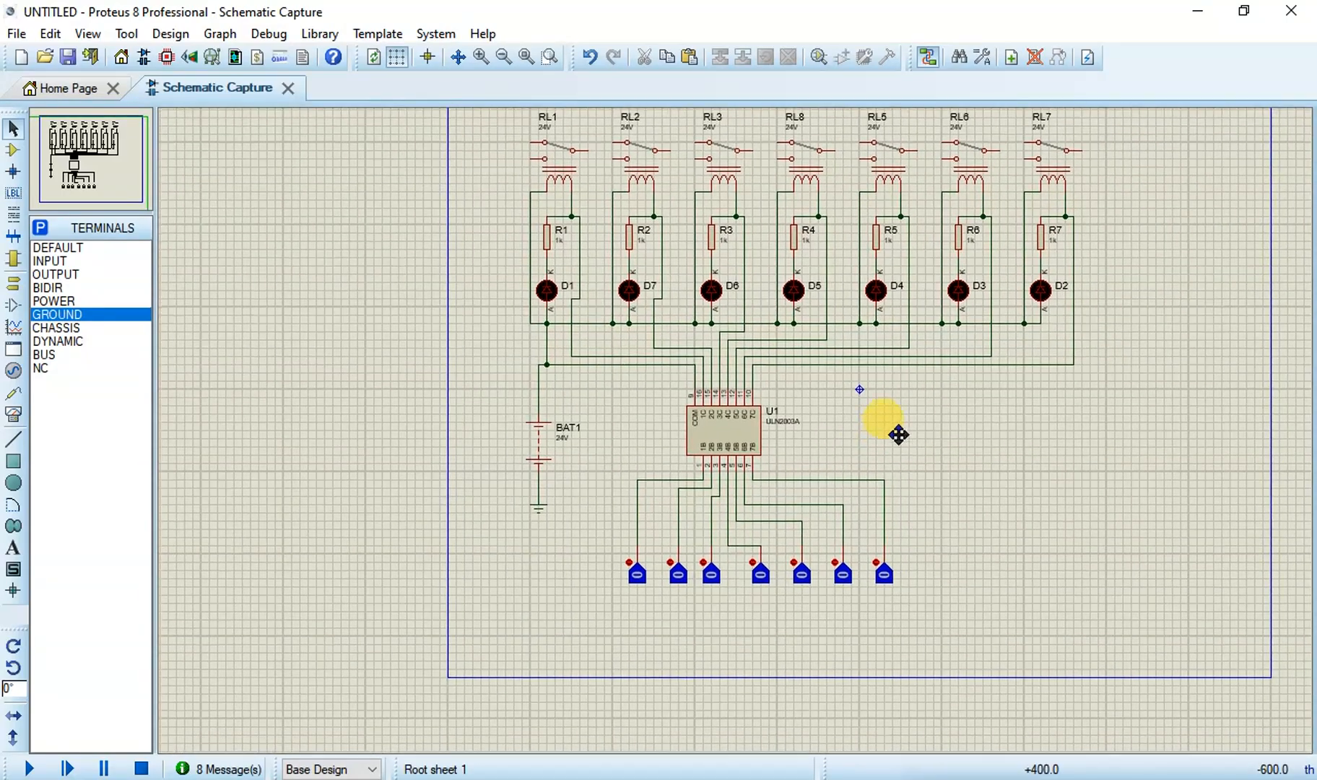
pyautogui.click(904, 426)
pyautogui.scroll(1, 748, 445)
pyautogui.scroll(1, 736, 440)
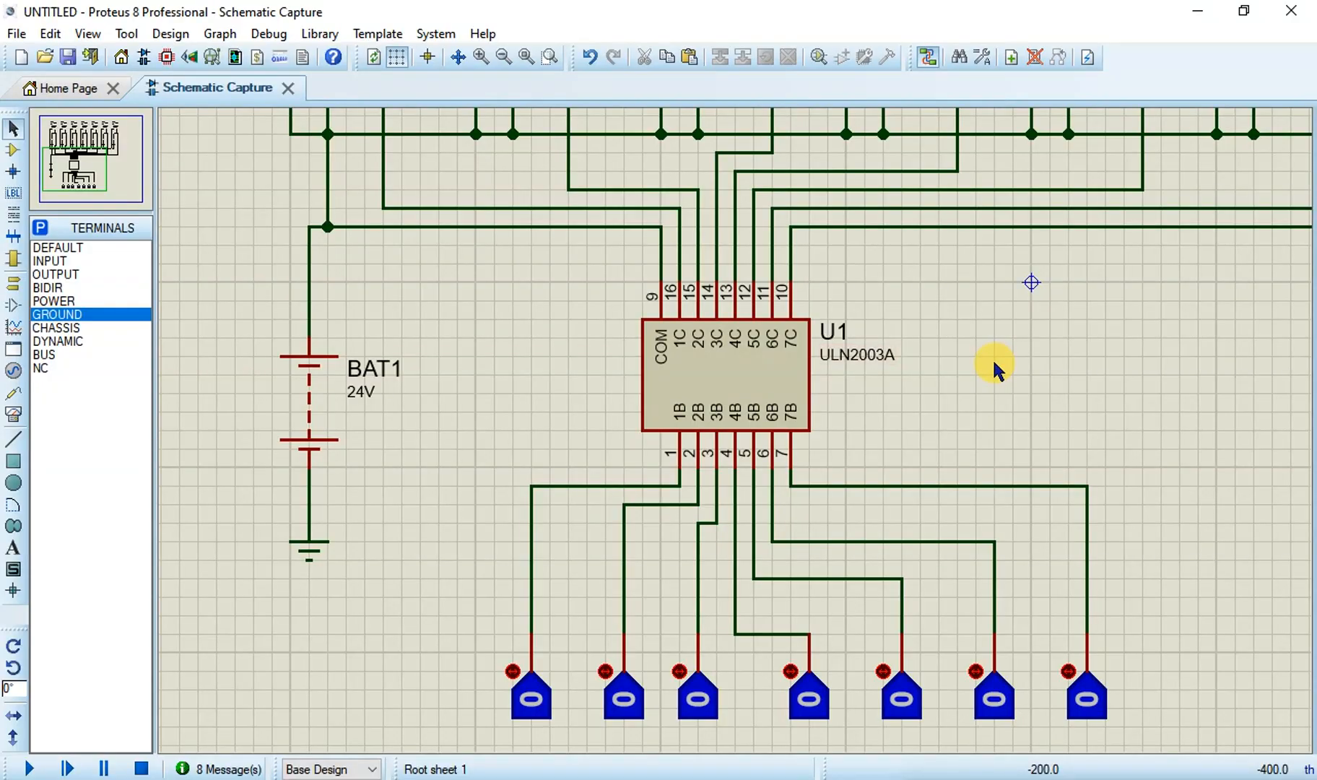
pyautogui.scroll(-1, 907, 377)
pyautogui.scroll(1, 929, 367)
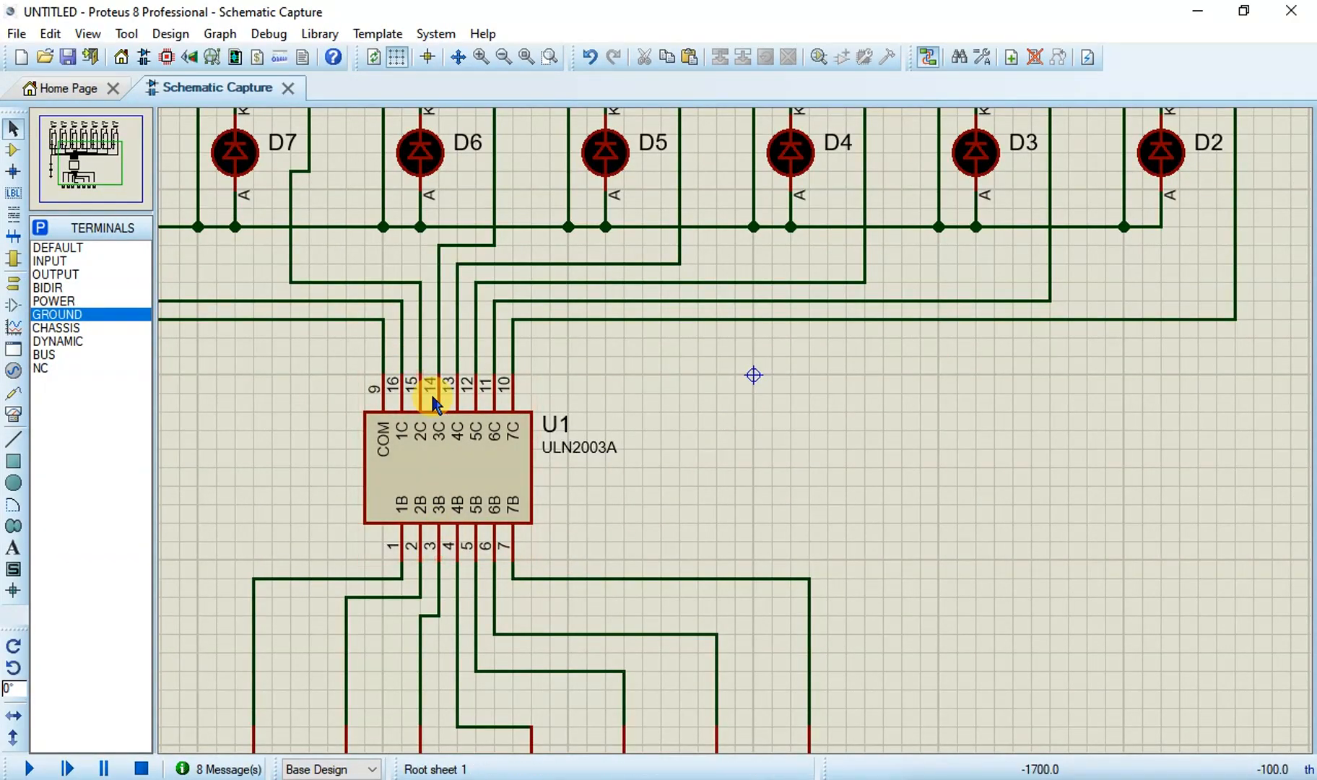
pyautogui.scroll(-1, 728, 442)
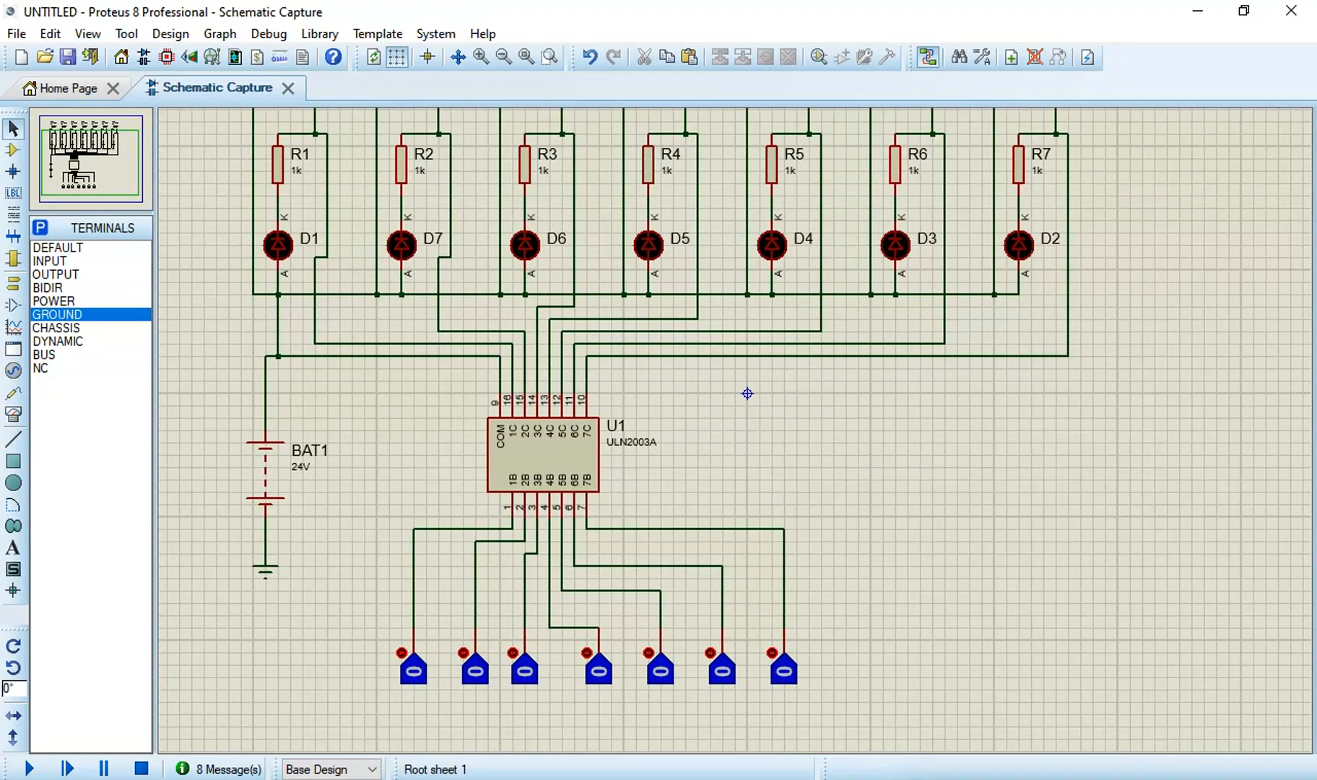
# Step: Check the ULN2003 pin connection diagram in the browser and return to the Proteus schematic
pyautogui.moveTo(776, 778)
pyautogui.click(765, 737)
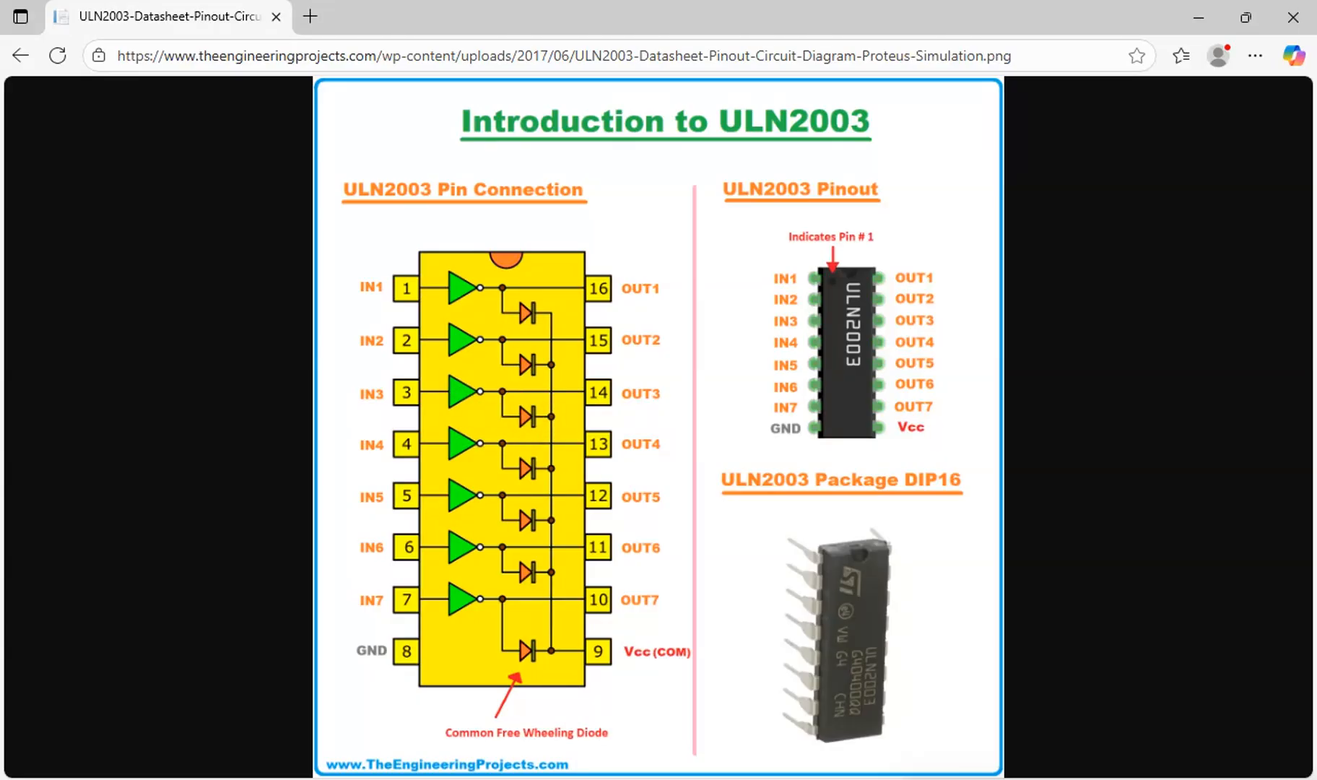
pyautogui.click(877, 779)
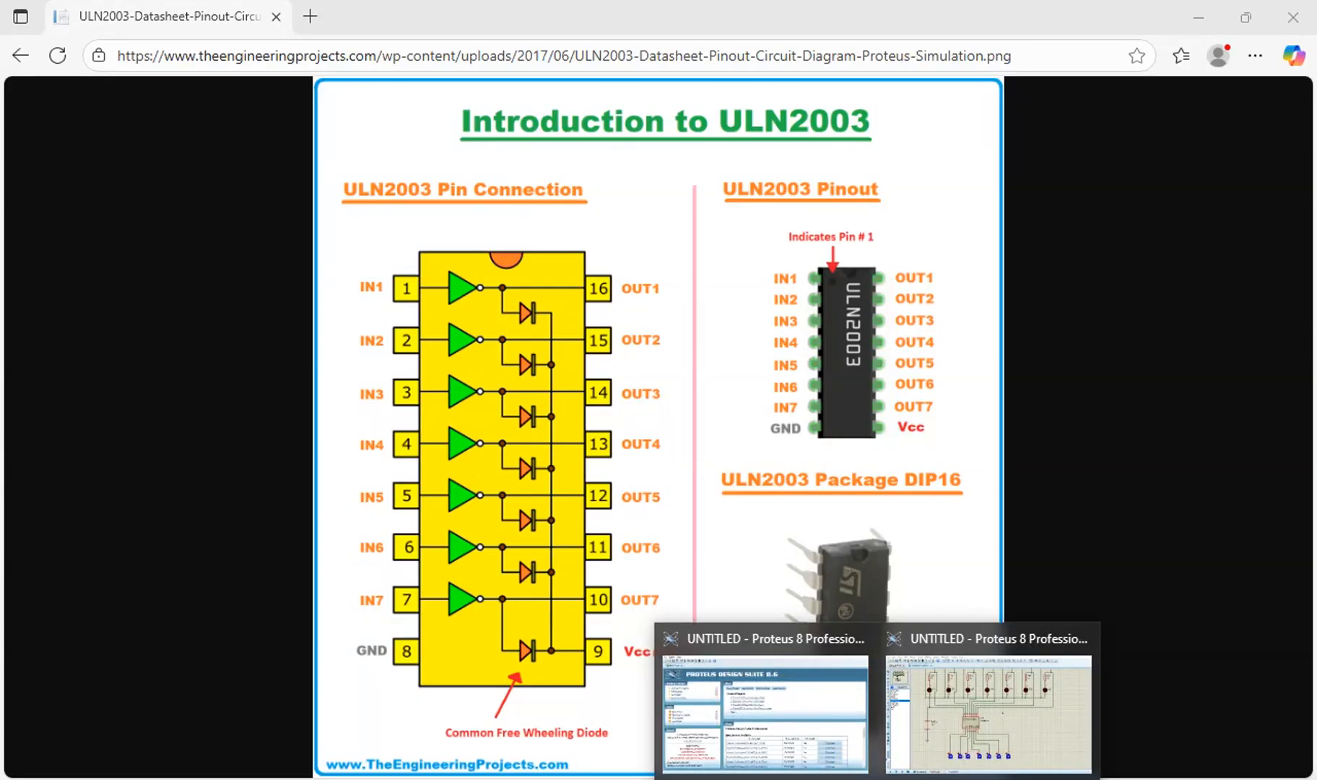
pyautogui.click(953, 740)
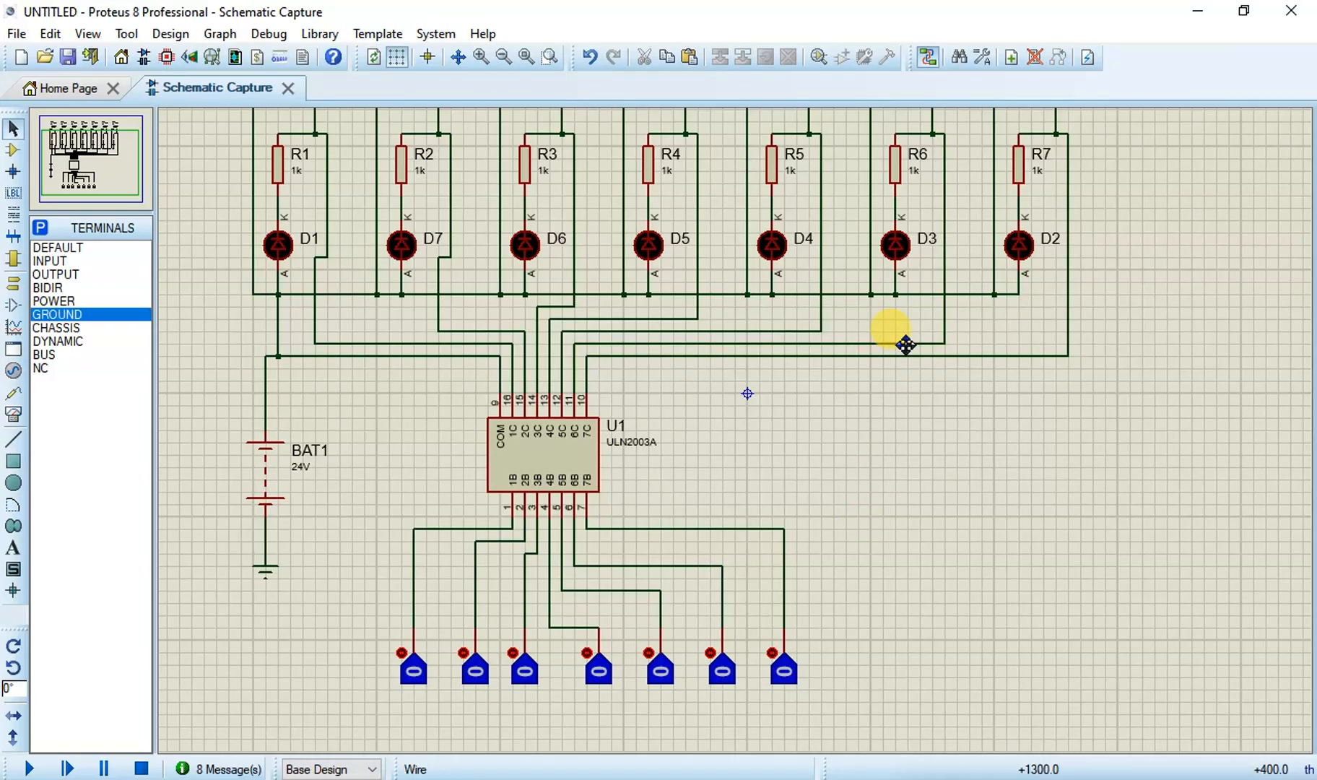
# Step: Run the simulation of the relay driver circuit with all relays and logic toggles in view
pyautogui.moveTo(905, 344); pyautogui.dragTo(1036, 490)
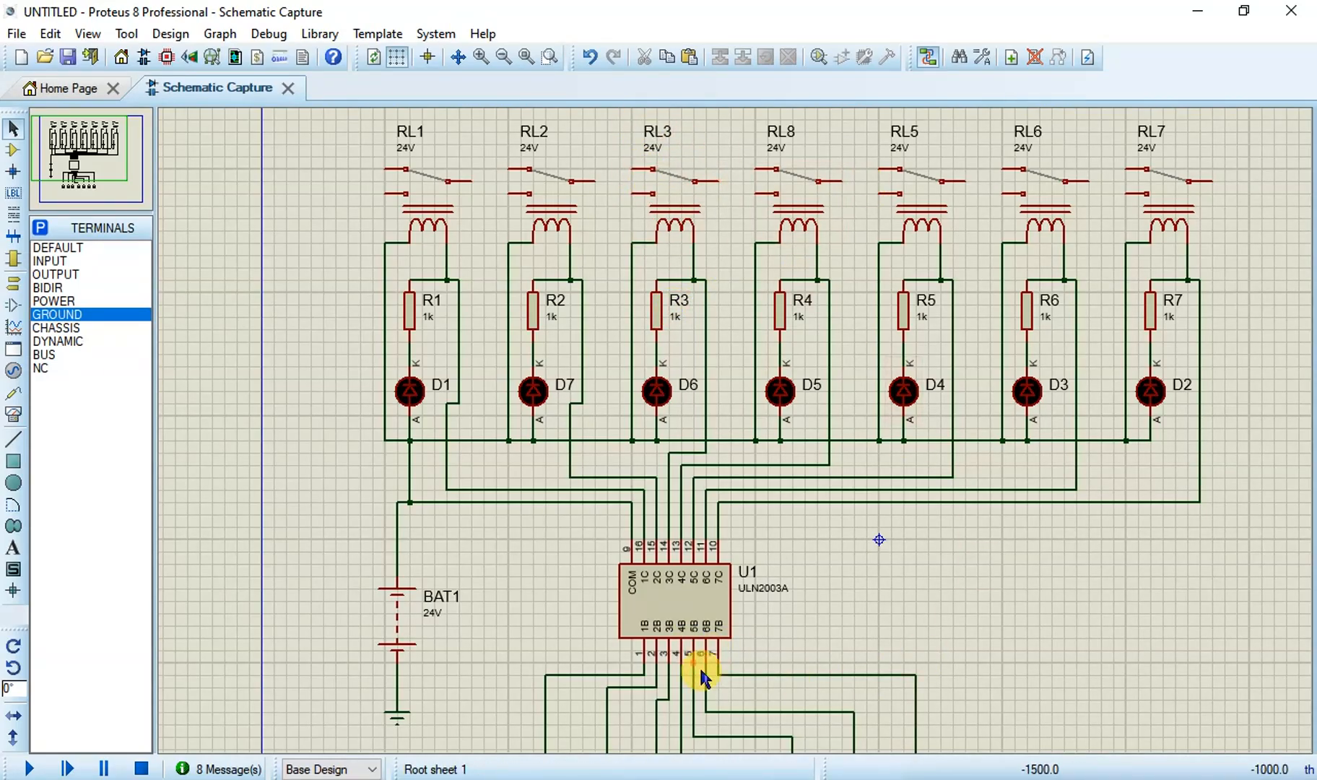
pyautogui.scroll(-1, 987, 632)
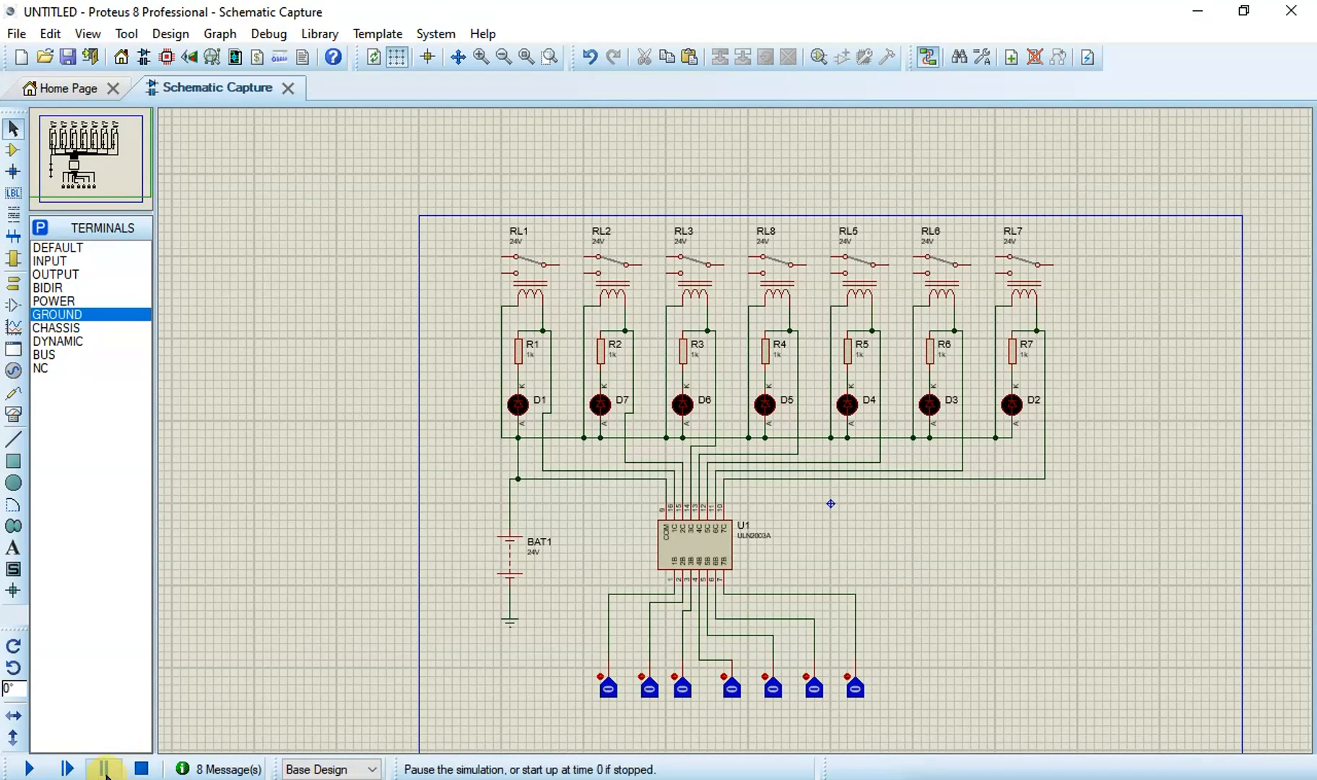
pyautogui.click(25, 770)
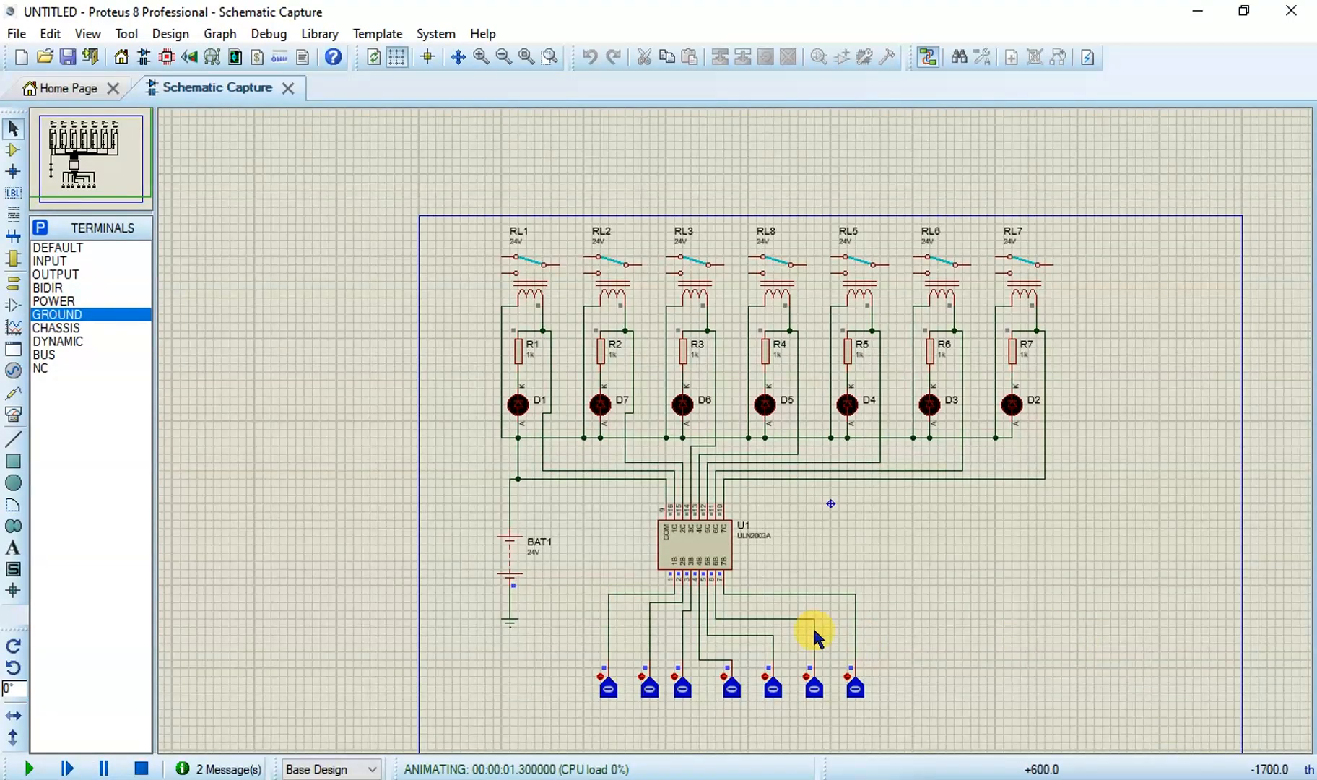
pyautogui.scroll(1, 809, 636)
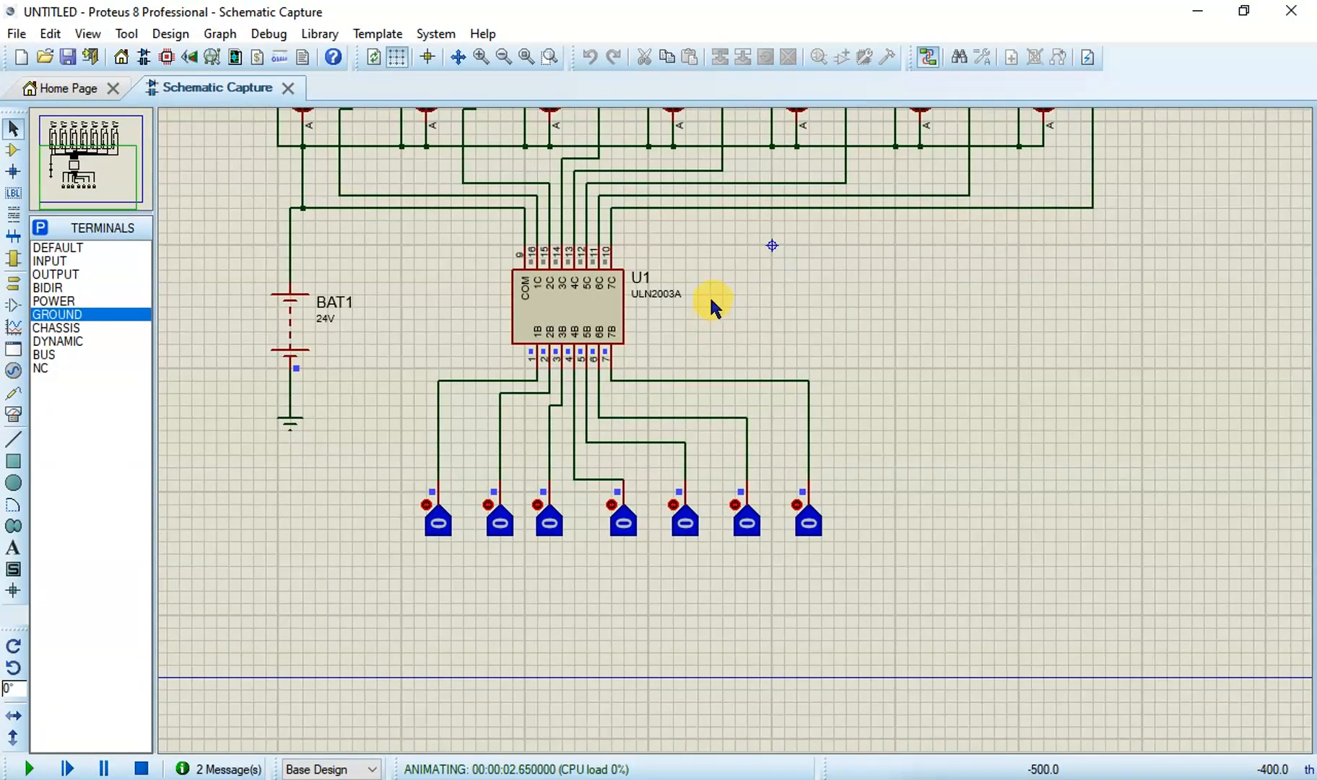
pyautogui.moveTo(709, 300); pyautogui.dragTo(826, 464)
pyautogui.scroll(-1, 863, 515)
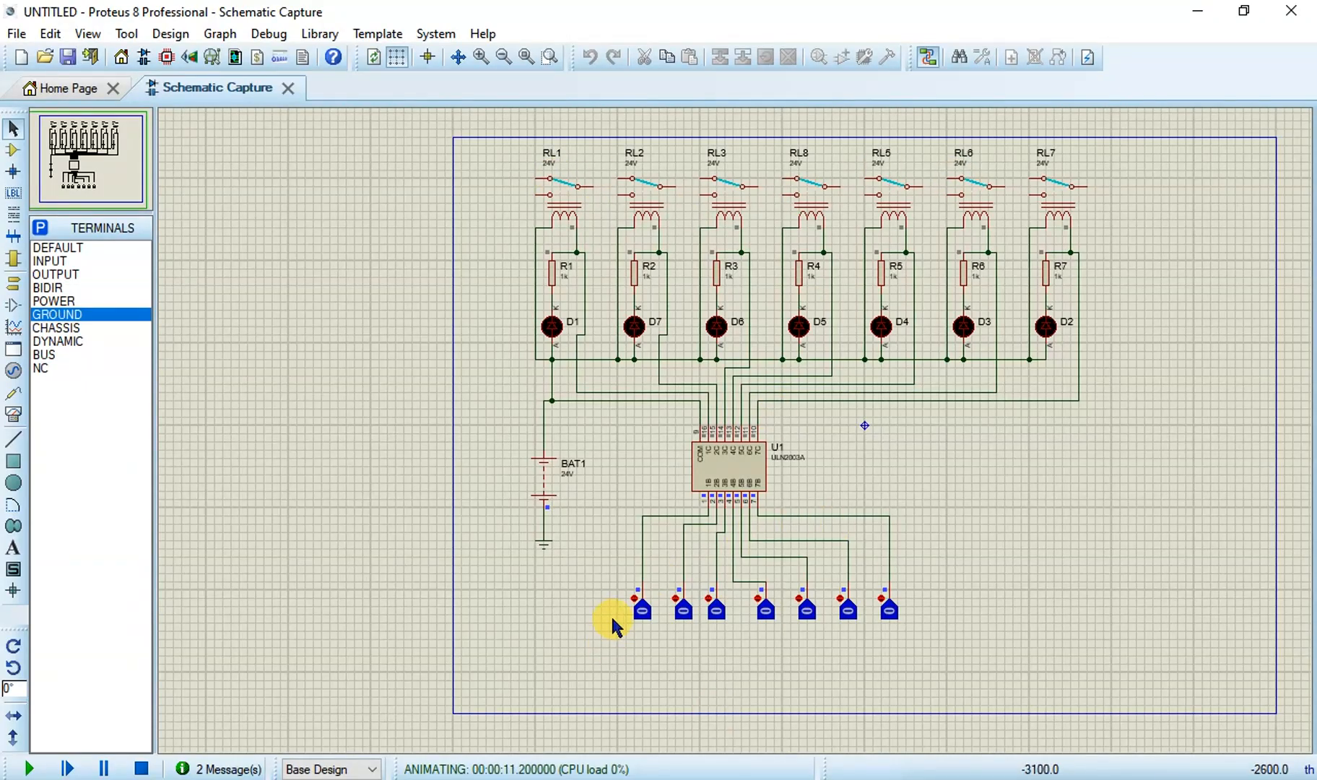
# Step: Switch all seven logic toggles to 1, one after another from the first to the seventh, to energise every relay
pyautogui.click(638, 605)
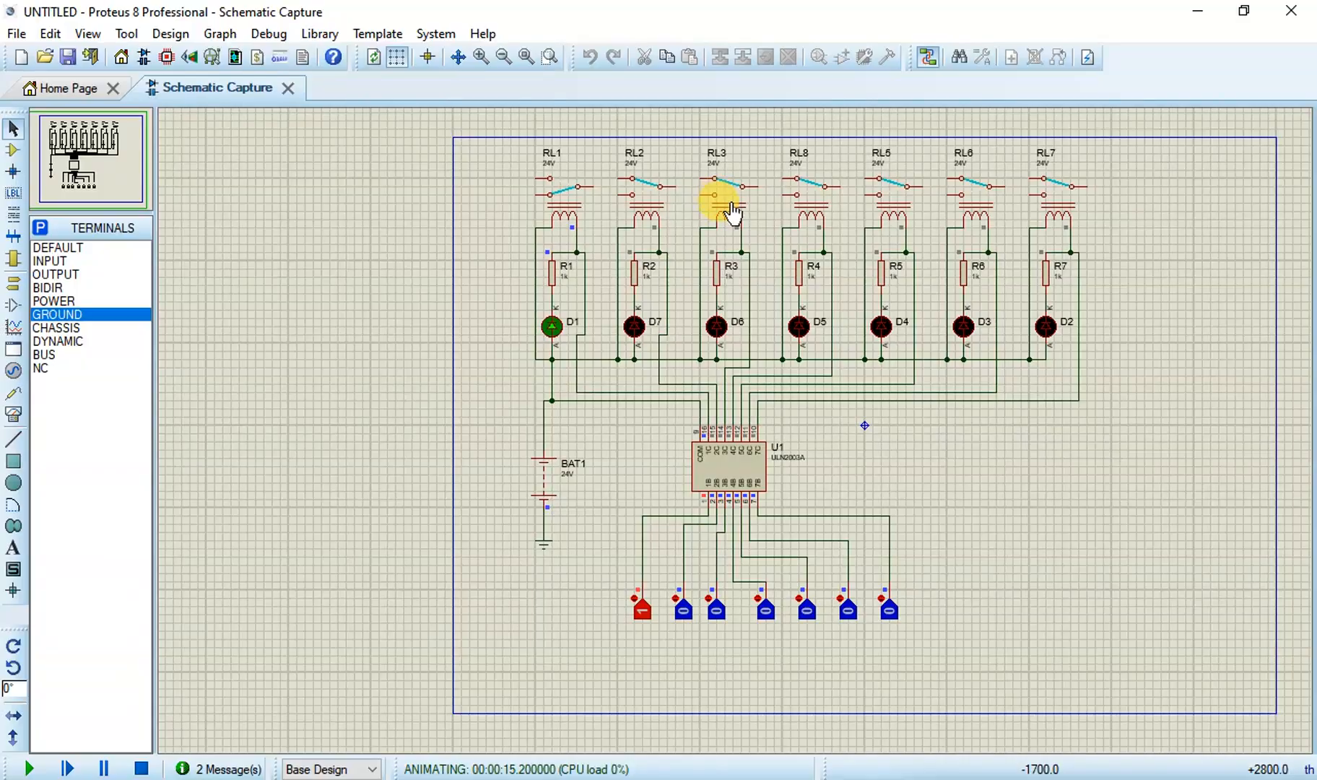
pyautogui.click(676, 601)
pyautogui.click(713, 600)
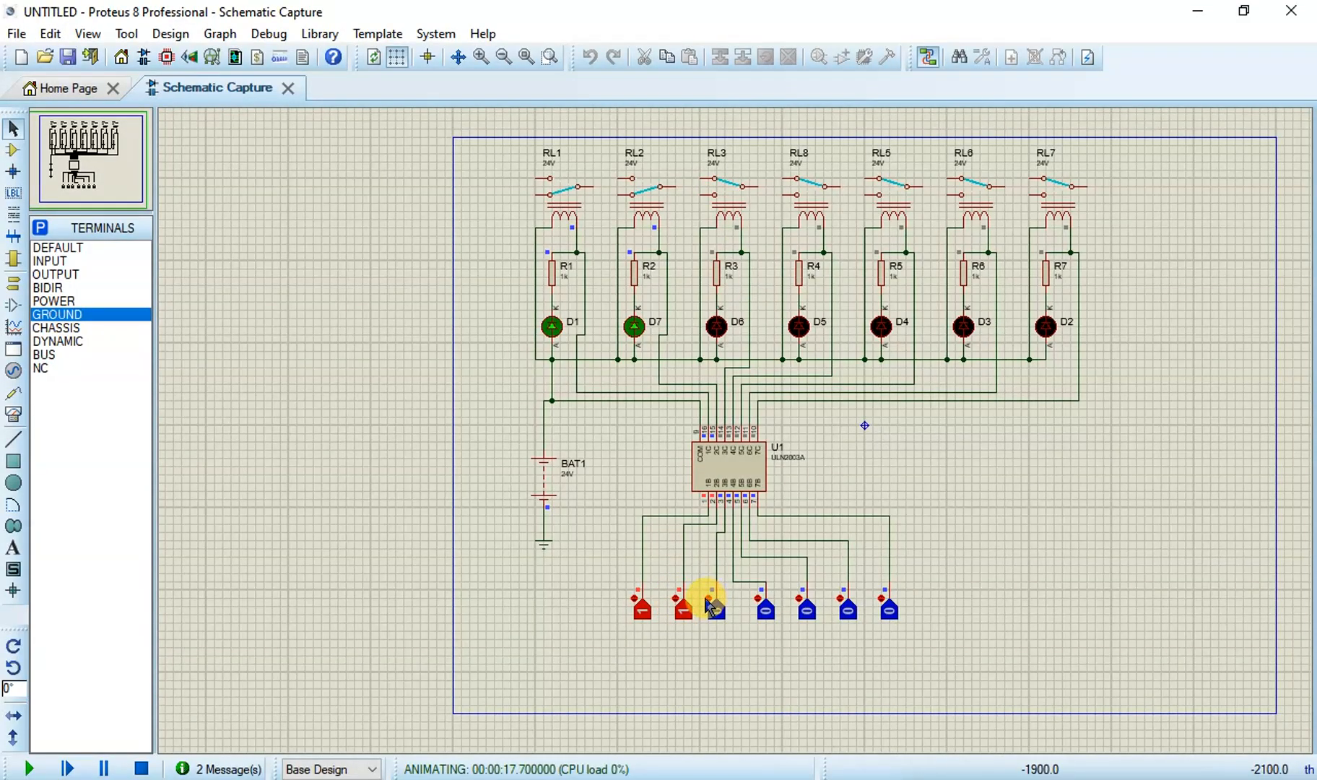
pyautogui.click(761, 599)
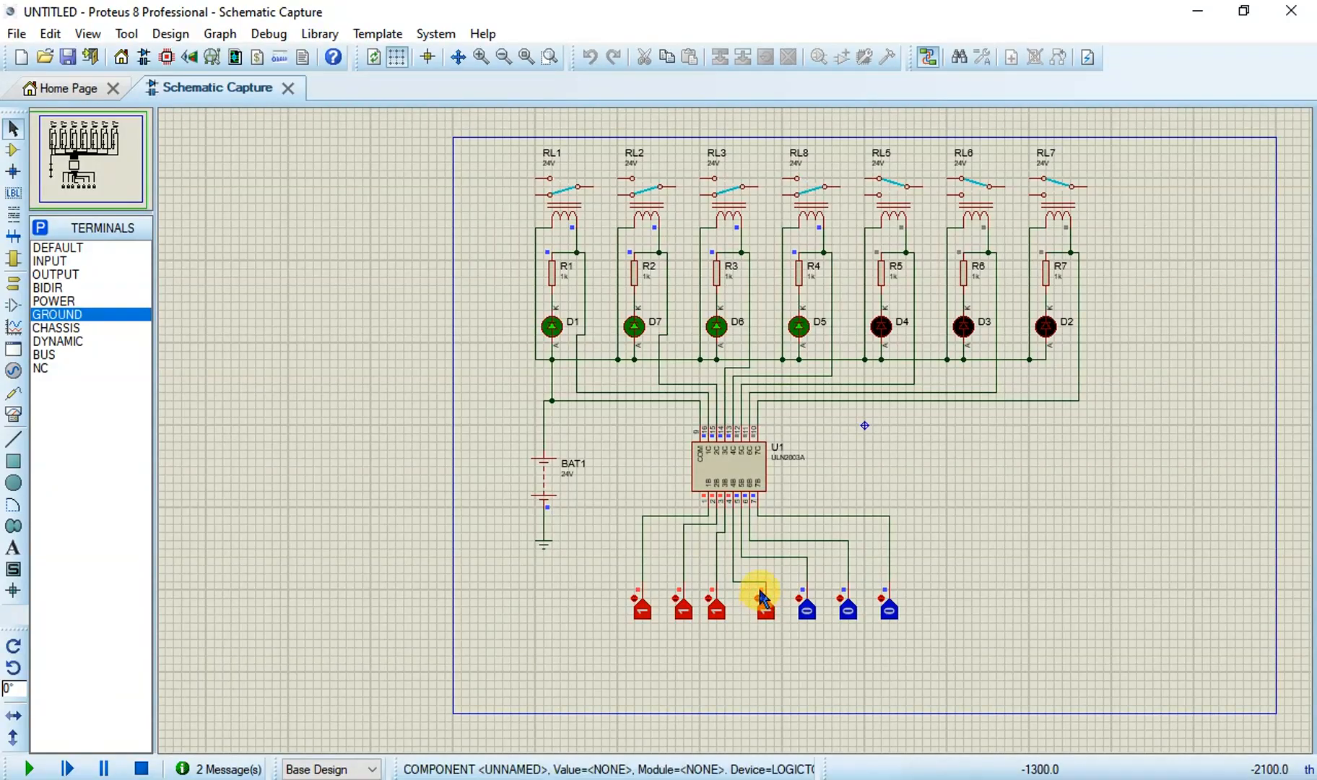
pyautogui.click(809, 612)
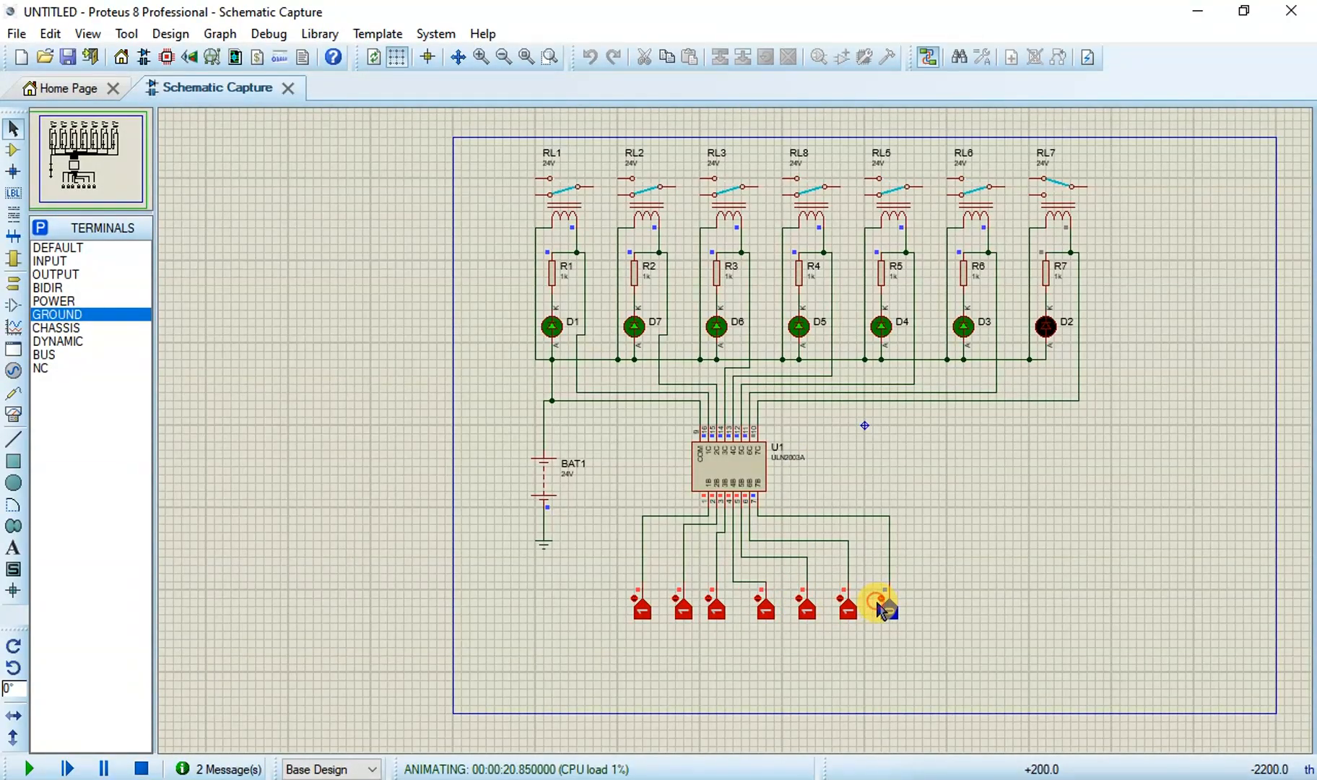
pyautogui.click(883, 605)
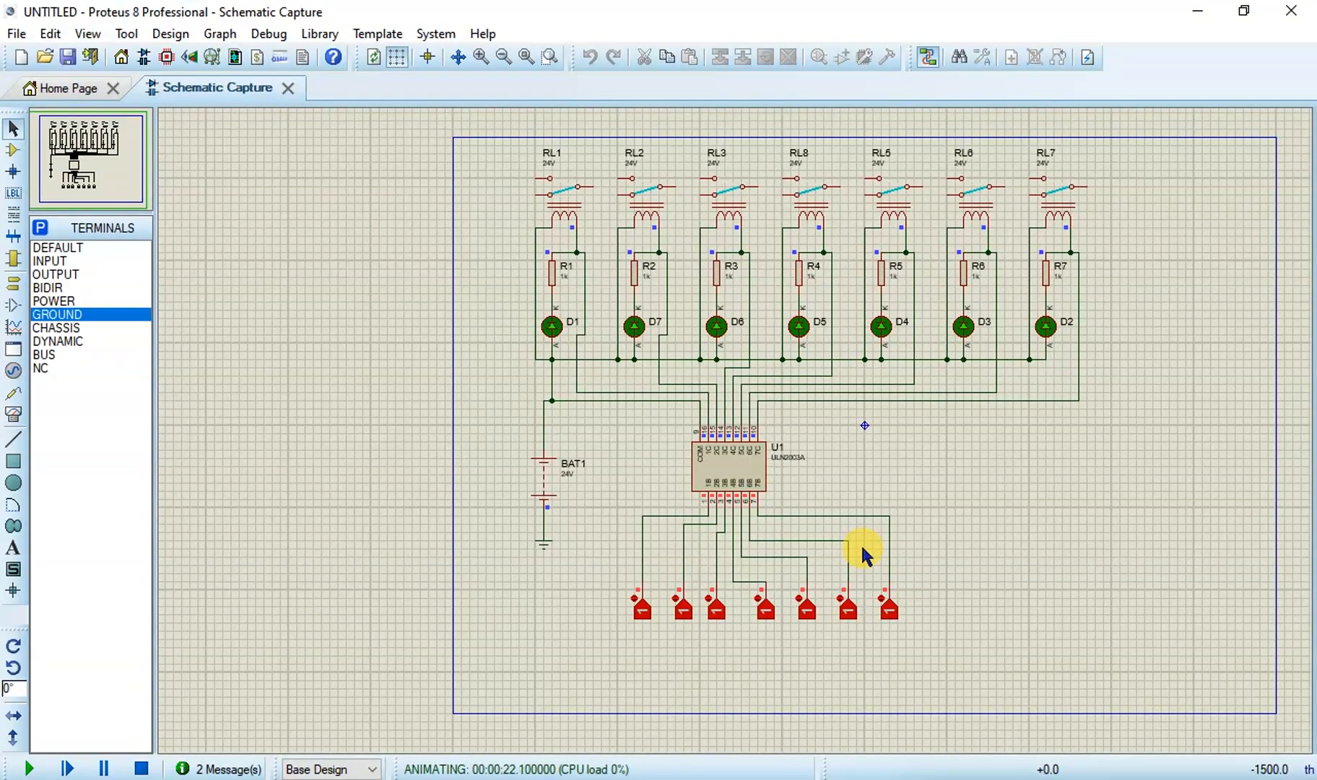
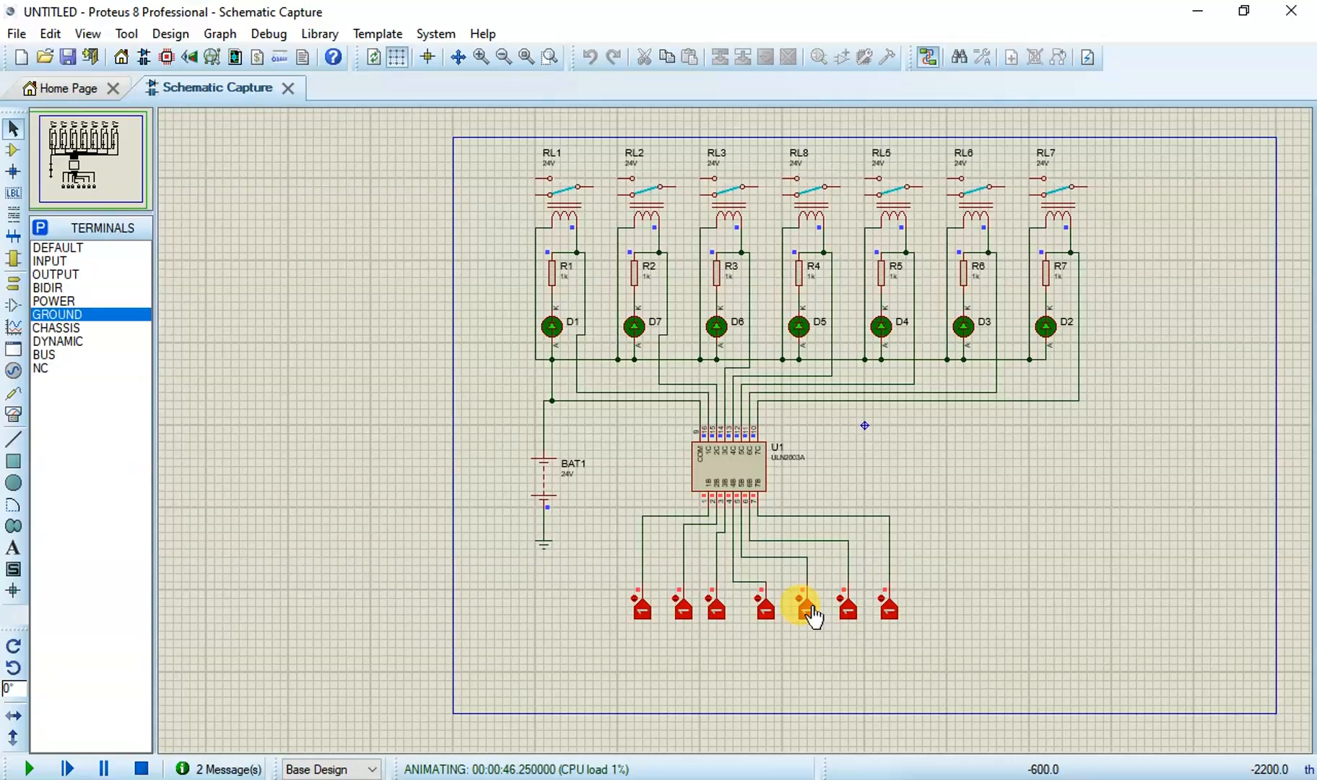
# Step: Switch the seventh, second and fourth logic toggles back to 0 to release relays RL7, RL2 and RL8
pyautogui.click(885, 607)
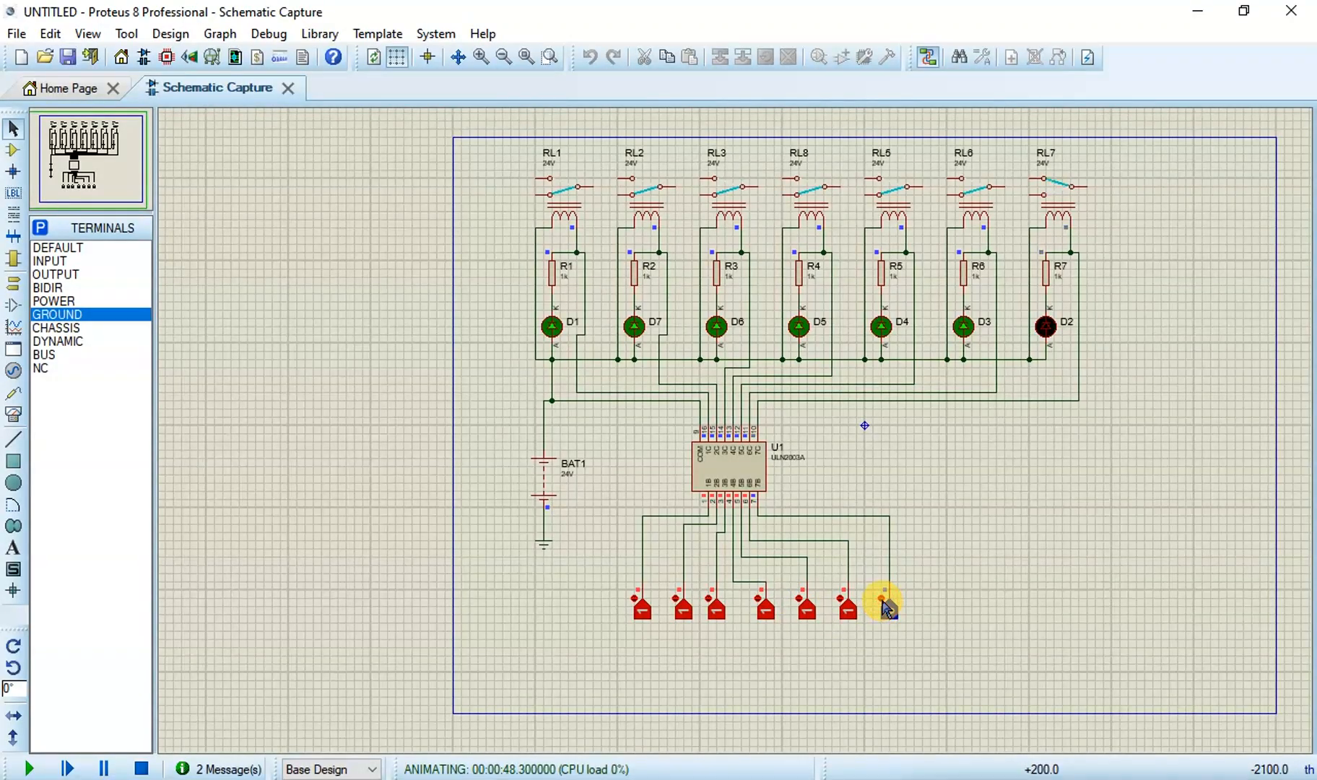
pyautogui.click(679, 608)
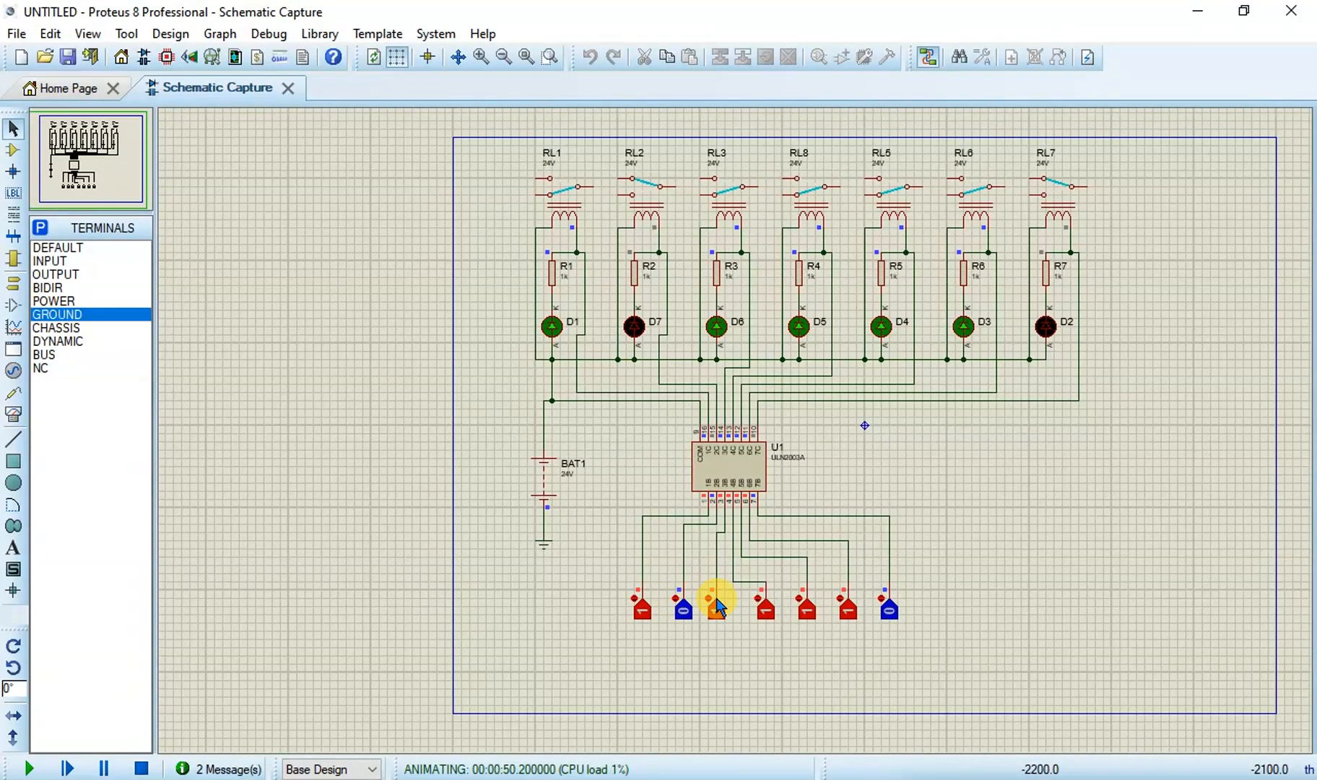
pyautogui.click(763, 603)
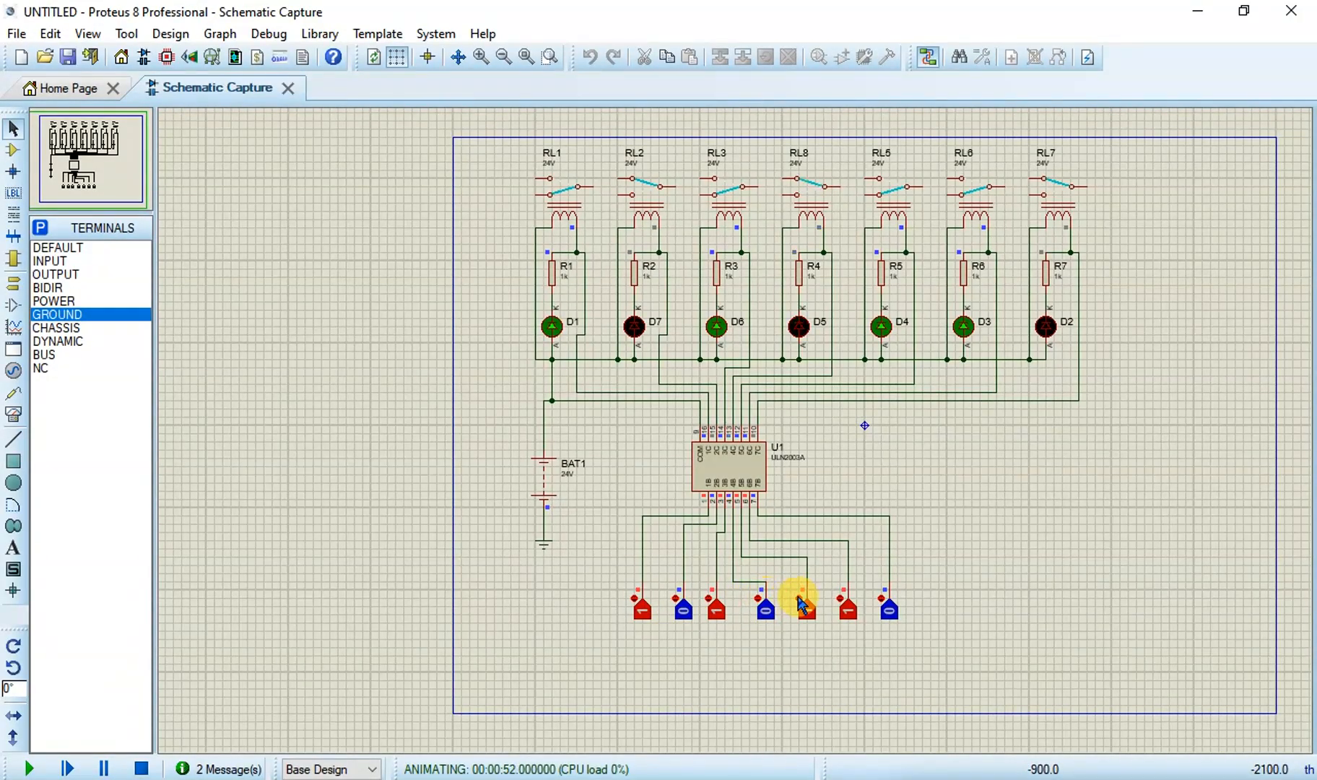
# Step: Switch the remaining energised logic toggles back to 0, including the sixth, third and first, and stop the simulation
pyautogui.click(841, 606)
pyautogui.click(716, 607)
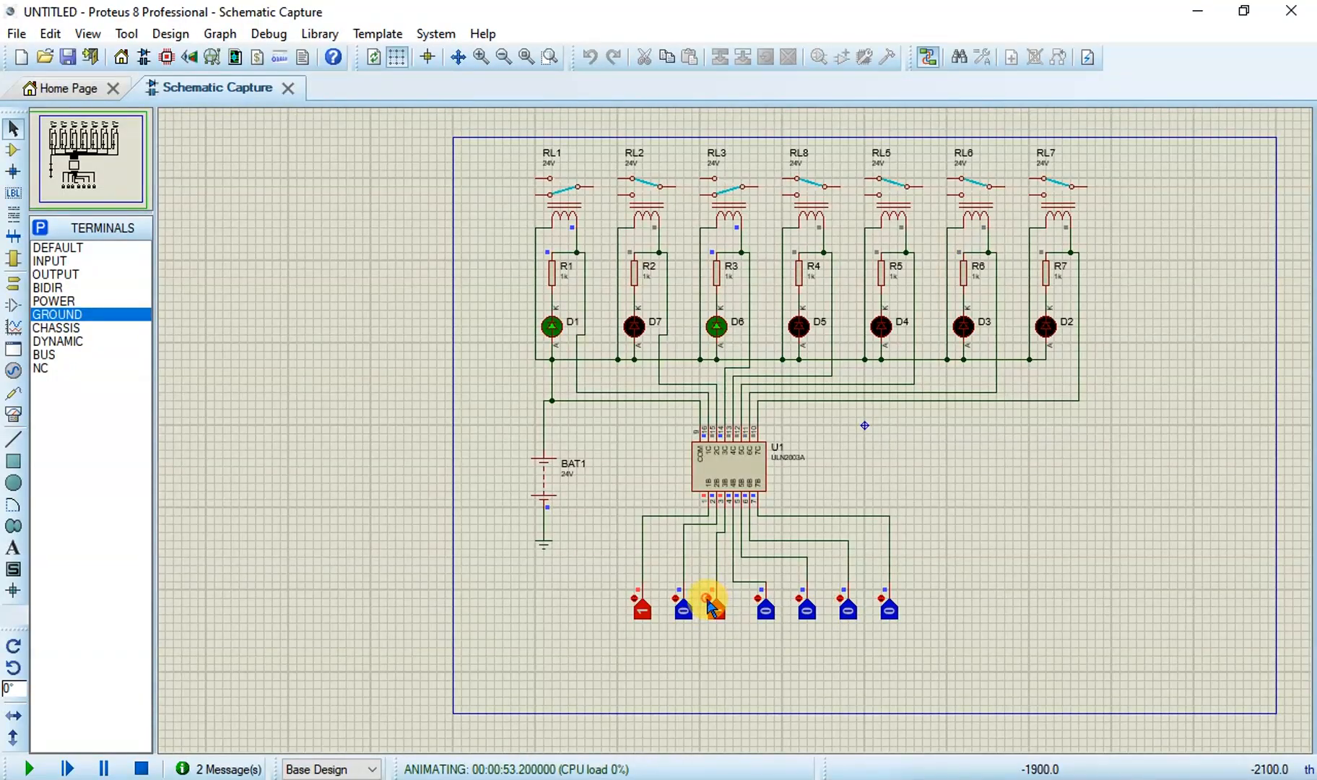
pyautogui.click(637, 603)
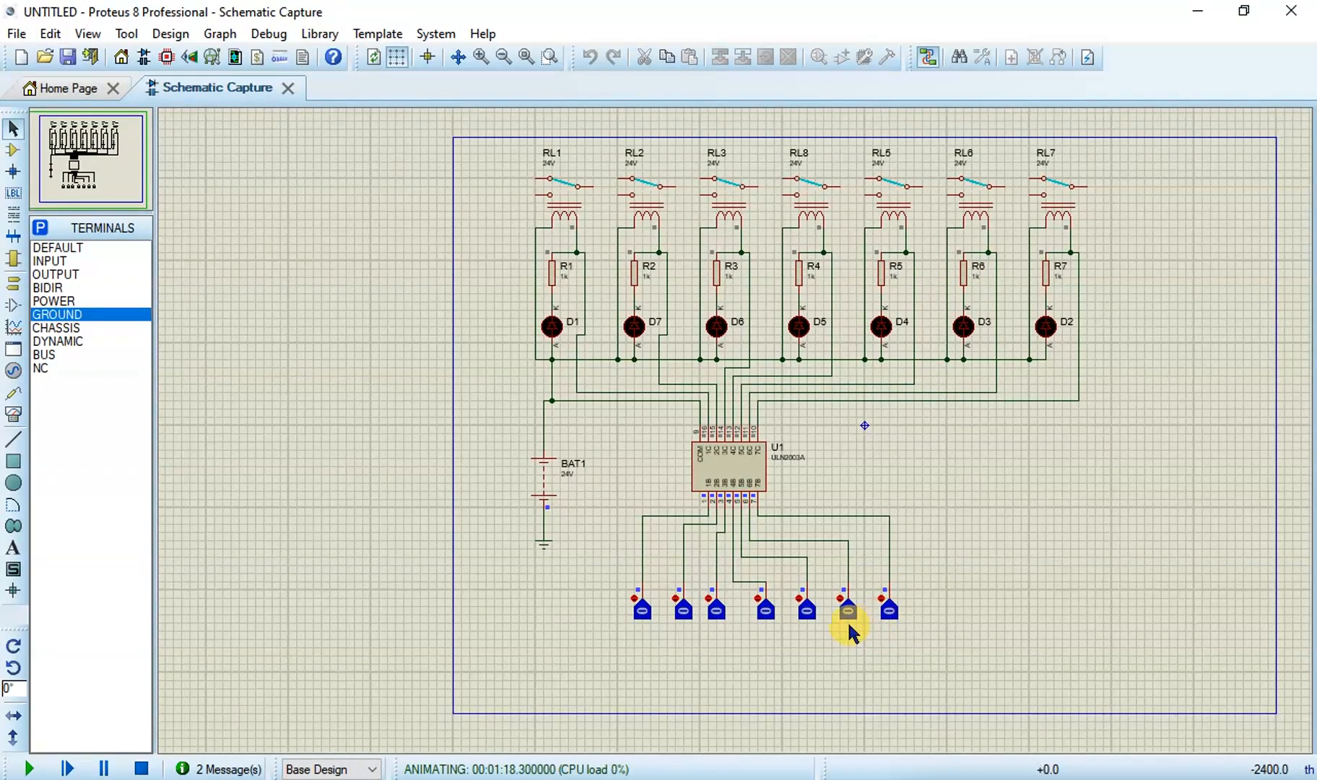
pyautogui.moveTo(940, 663); pyautogui.dragTo(576, 587)
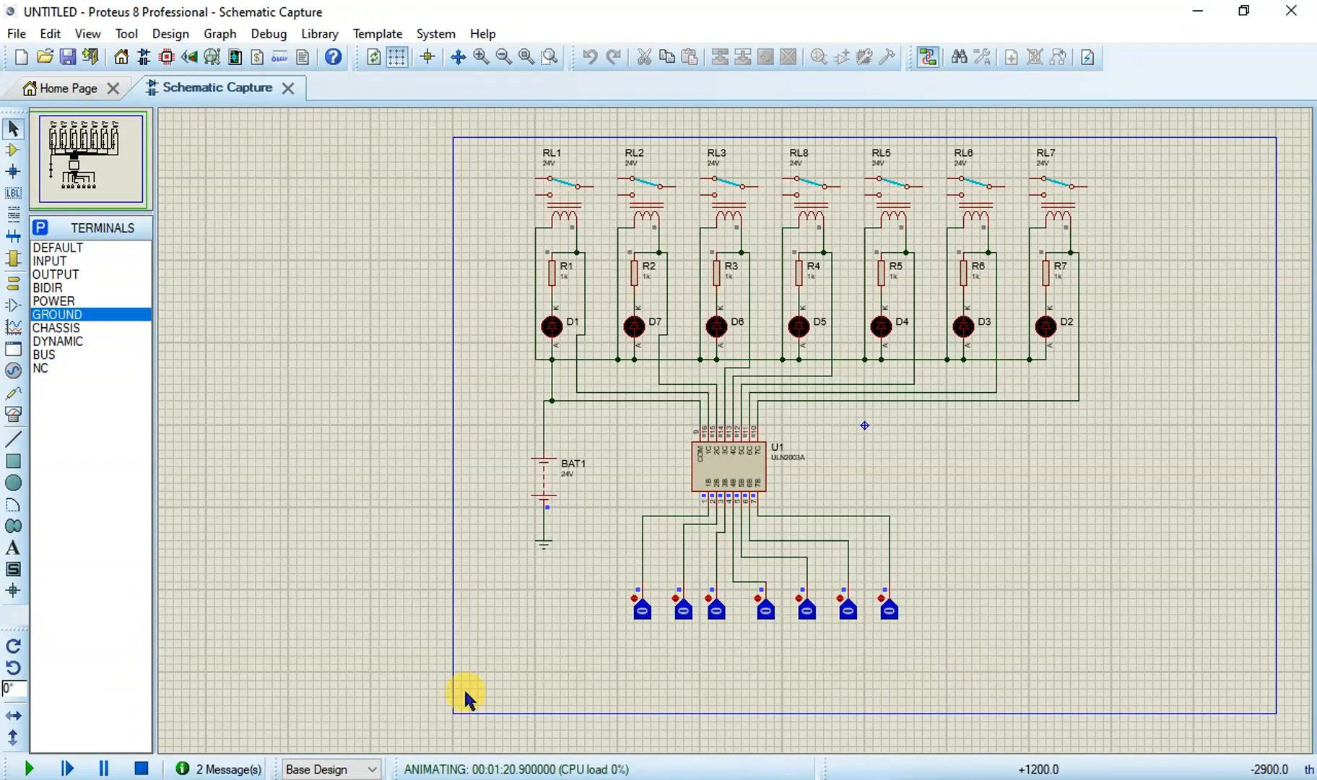
pyautogui.click(142, 768)
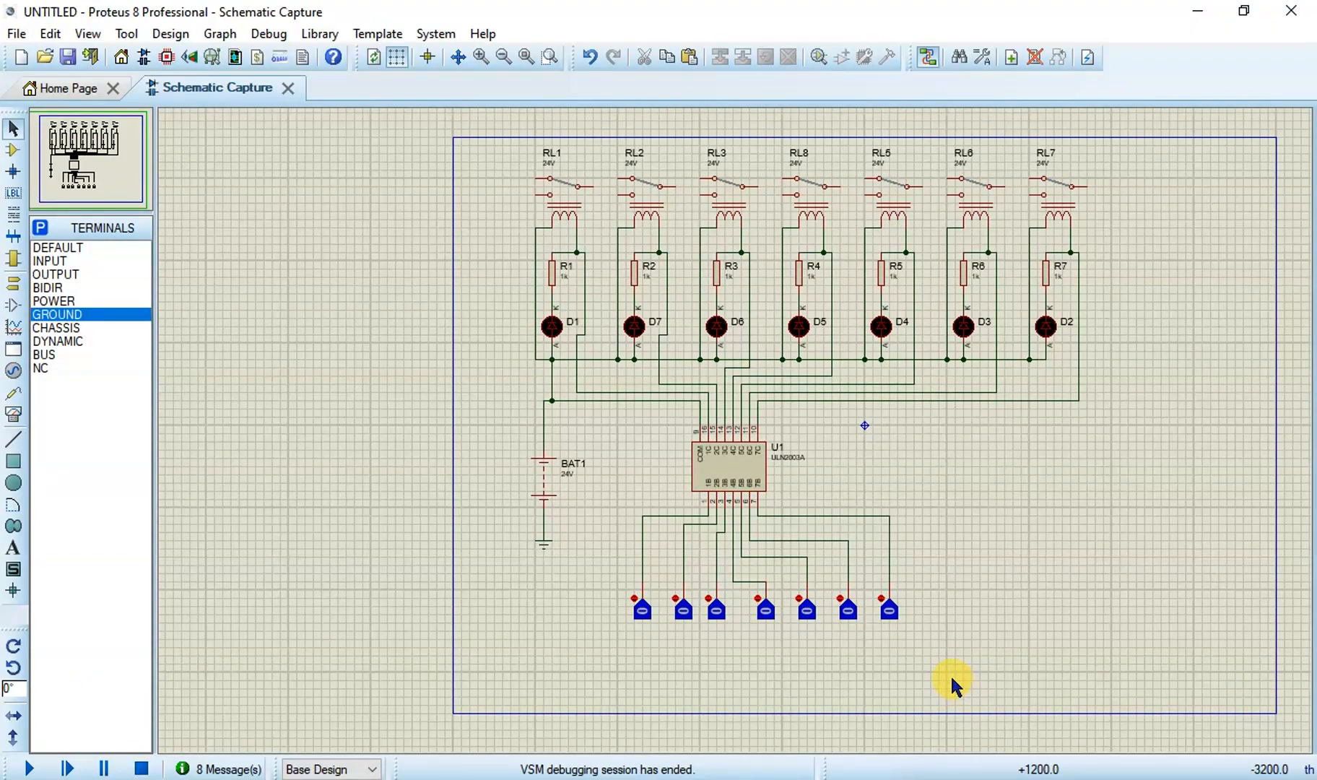
# Step: Delete the seven logic toggles with their input wires, and the 24V battery with its ground terminal
pyautogui.moveTo(950, 677); pyautogui.dragTo(568, 540)
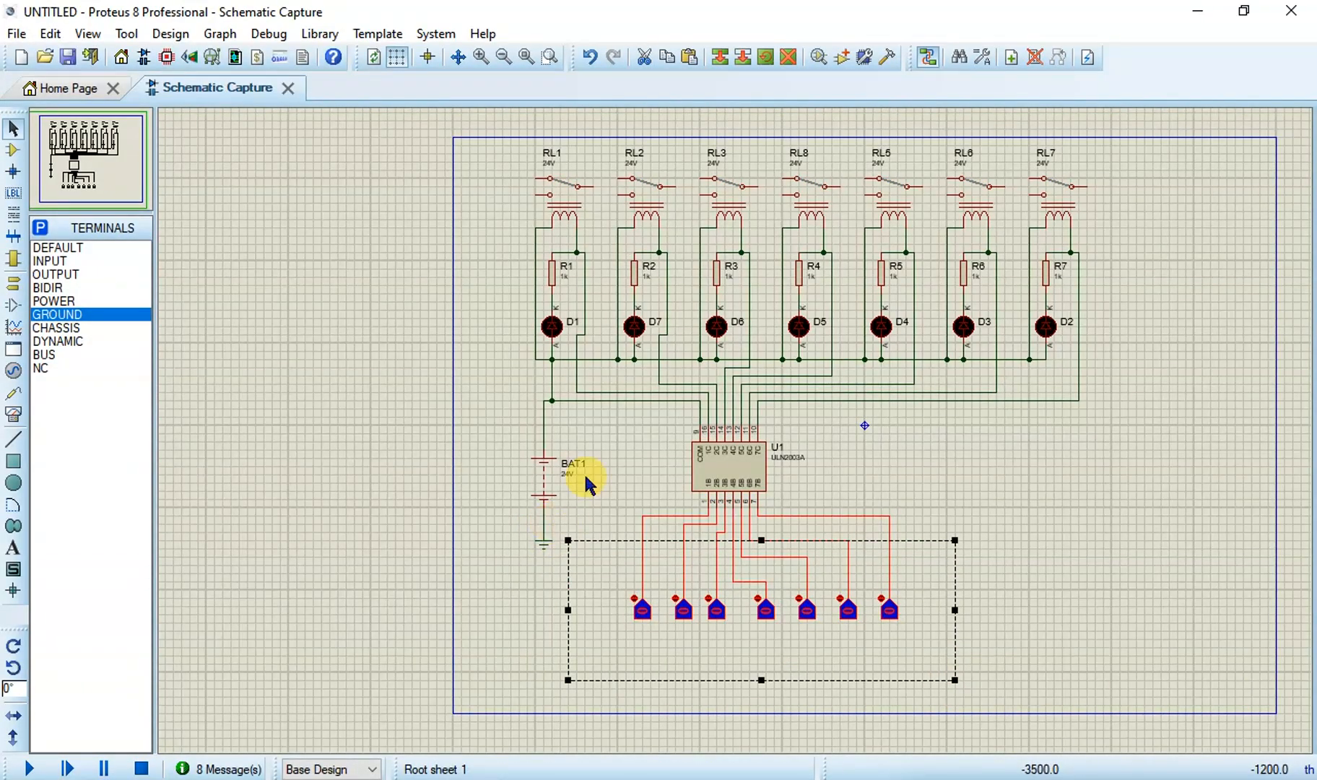
pyautogui.click(794, 58)
pyautogui.moveTo(569, 598); pyautogui.dragTo(494, 450)
pyautogui.click(792, 58)
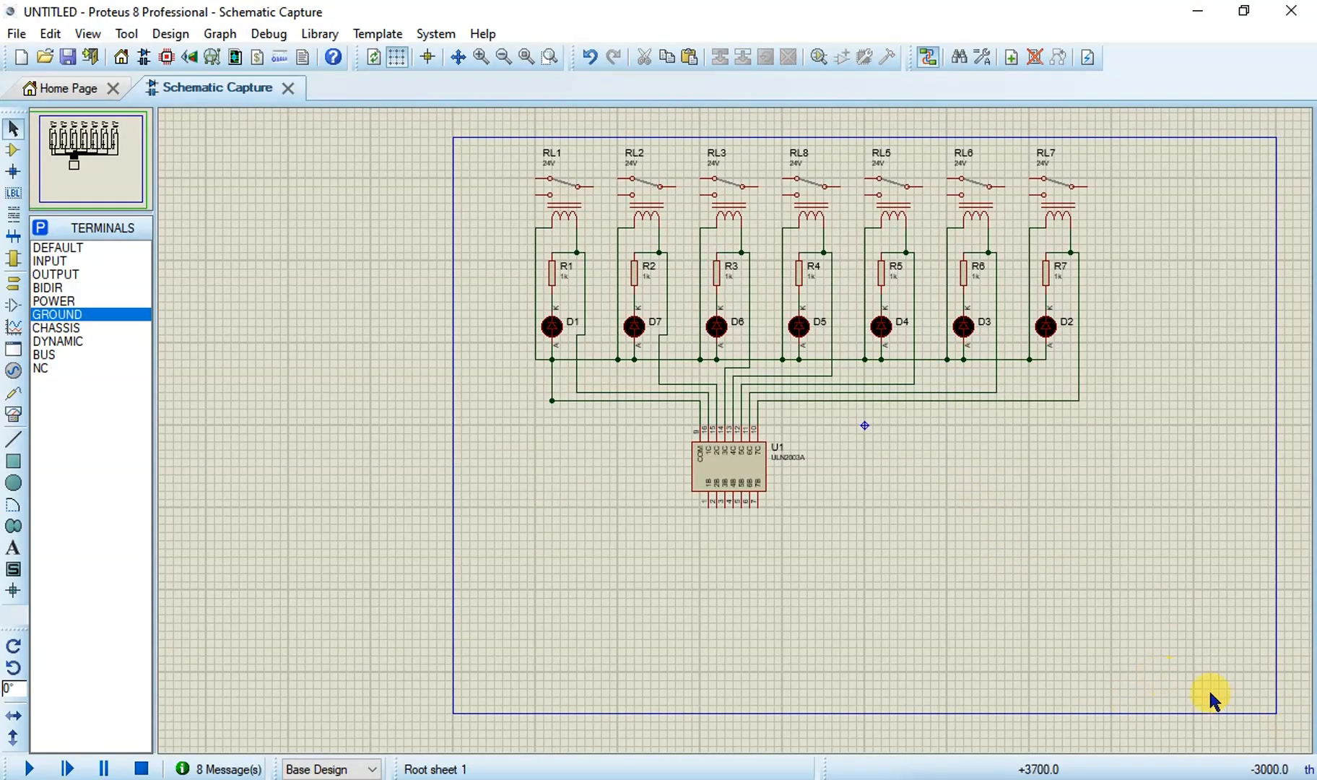
# Step: Move the whole remaining relay circuit with the ULN2003A down and slightly left to free space above the relays
pyautogui.moveTo(1225, 675); pyautogui.dragTo(506, 138)
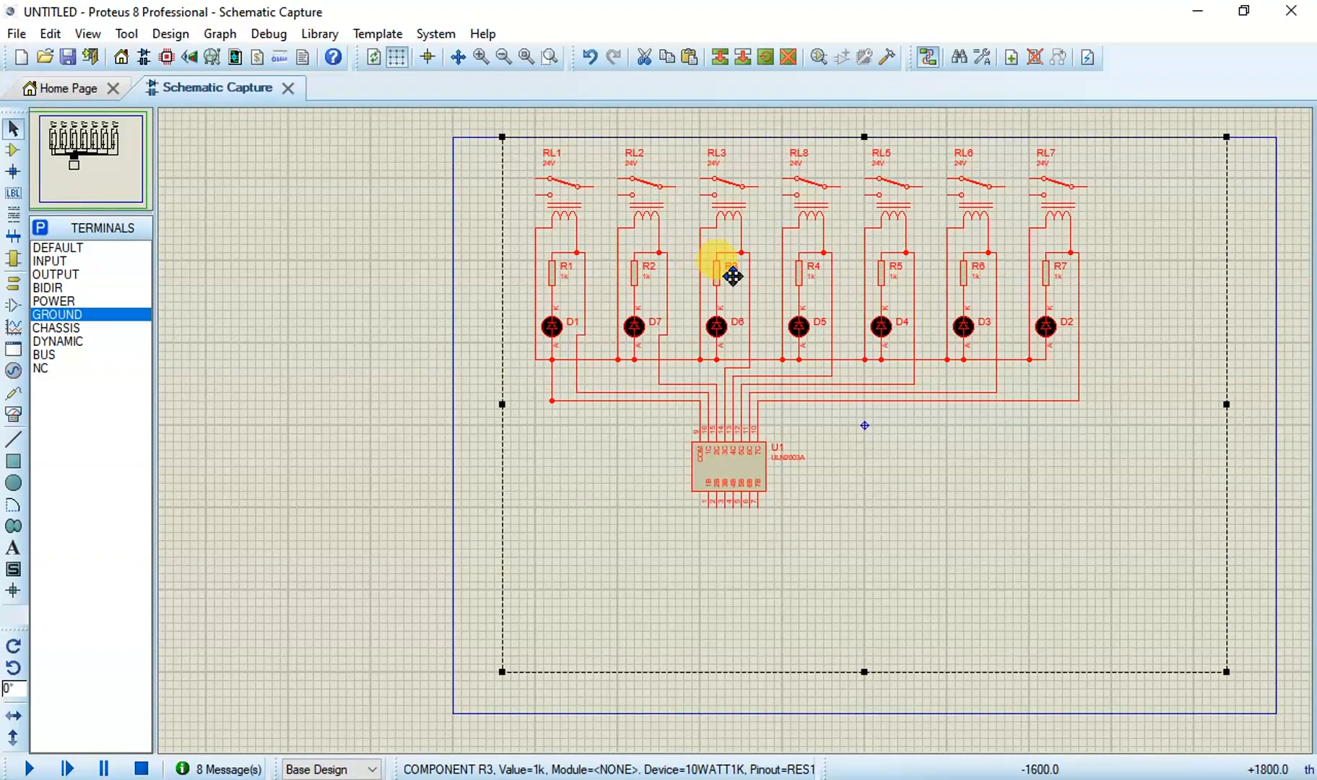
pyautogui.moveTo(745, 317); pyautogui.dragTo(751, 359)
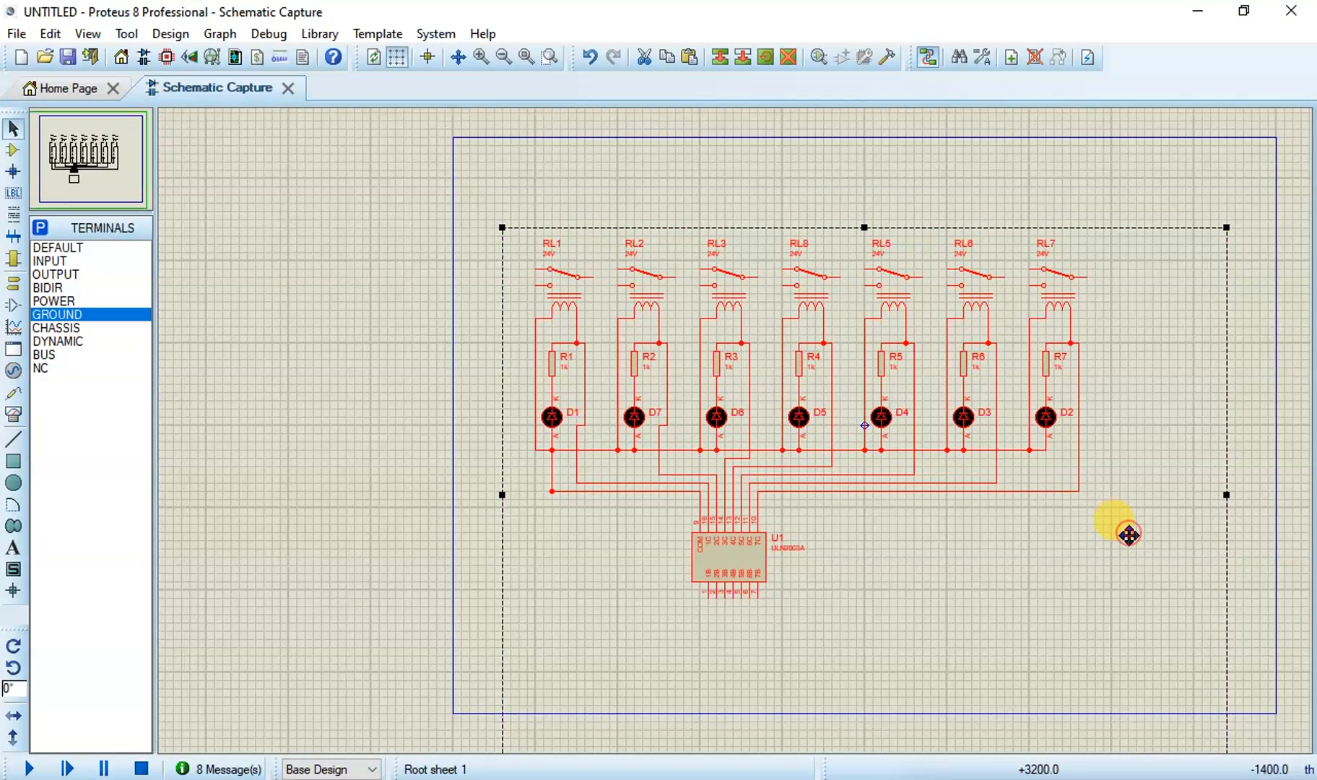
pyautogui.moveTo(1125, 523); pyautogui.dragTo(1020, 512)
pyautogui.click(386, 548)
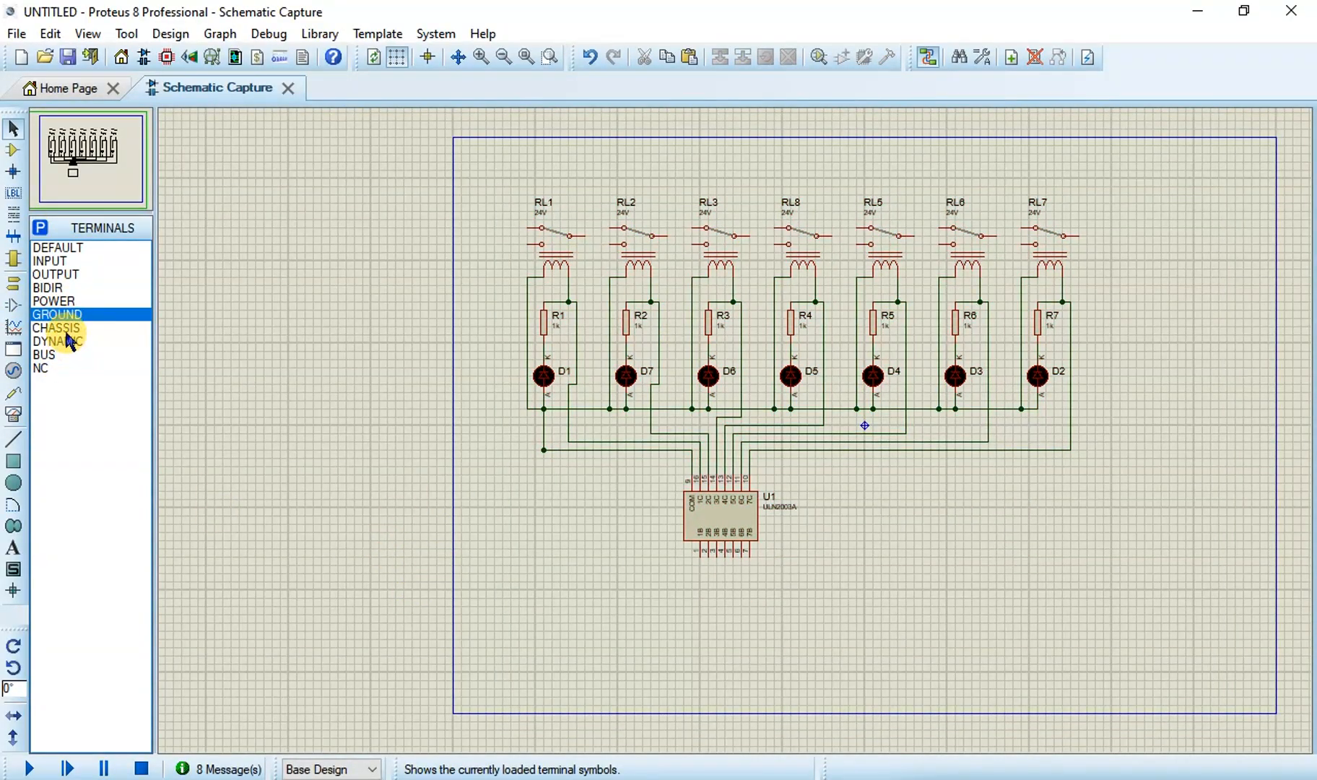
# Step: Place seven SIL-100-03 connectors in a row, one above each relay from RL1 to RL7
pyautogui.press('F6')
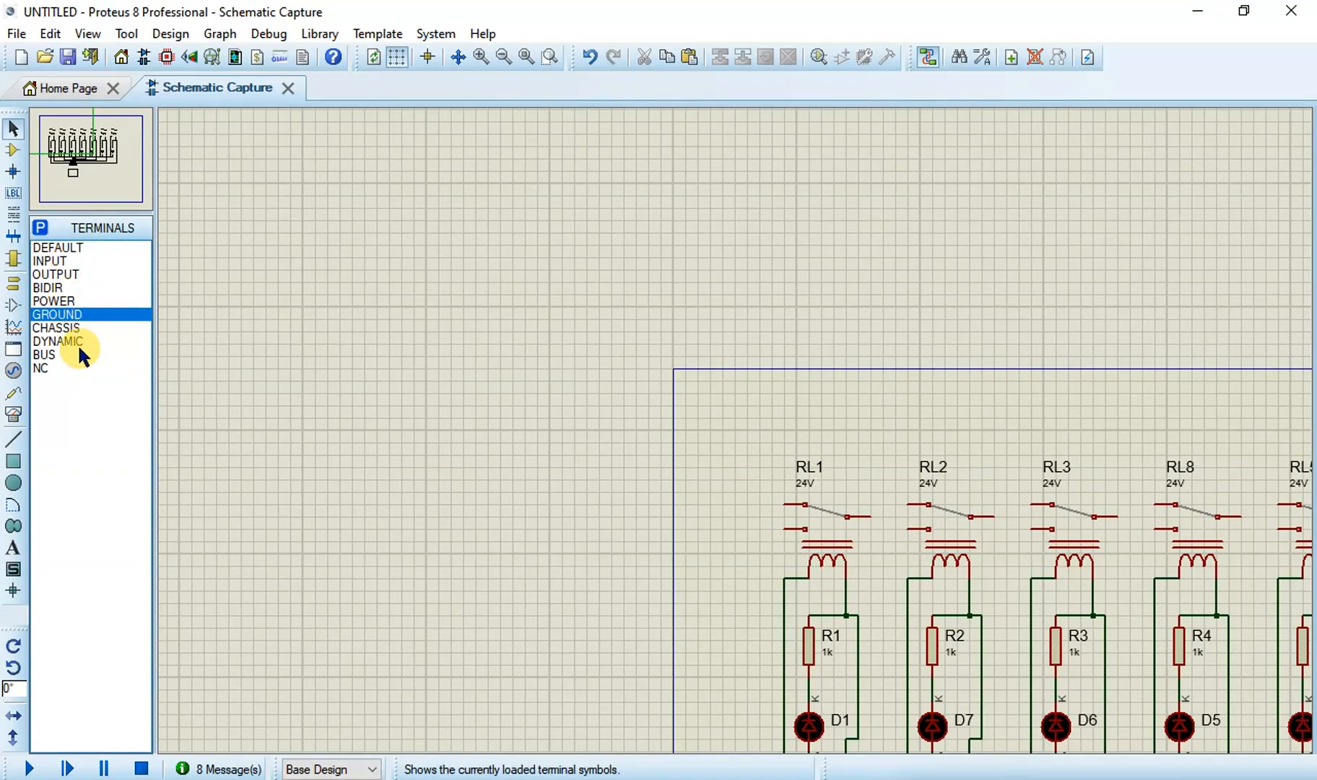
pyautogui.click(14, 152)
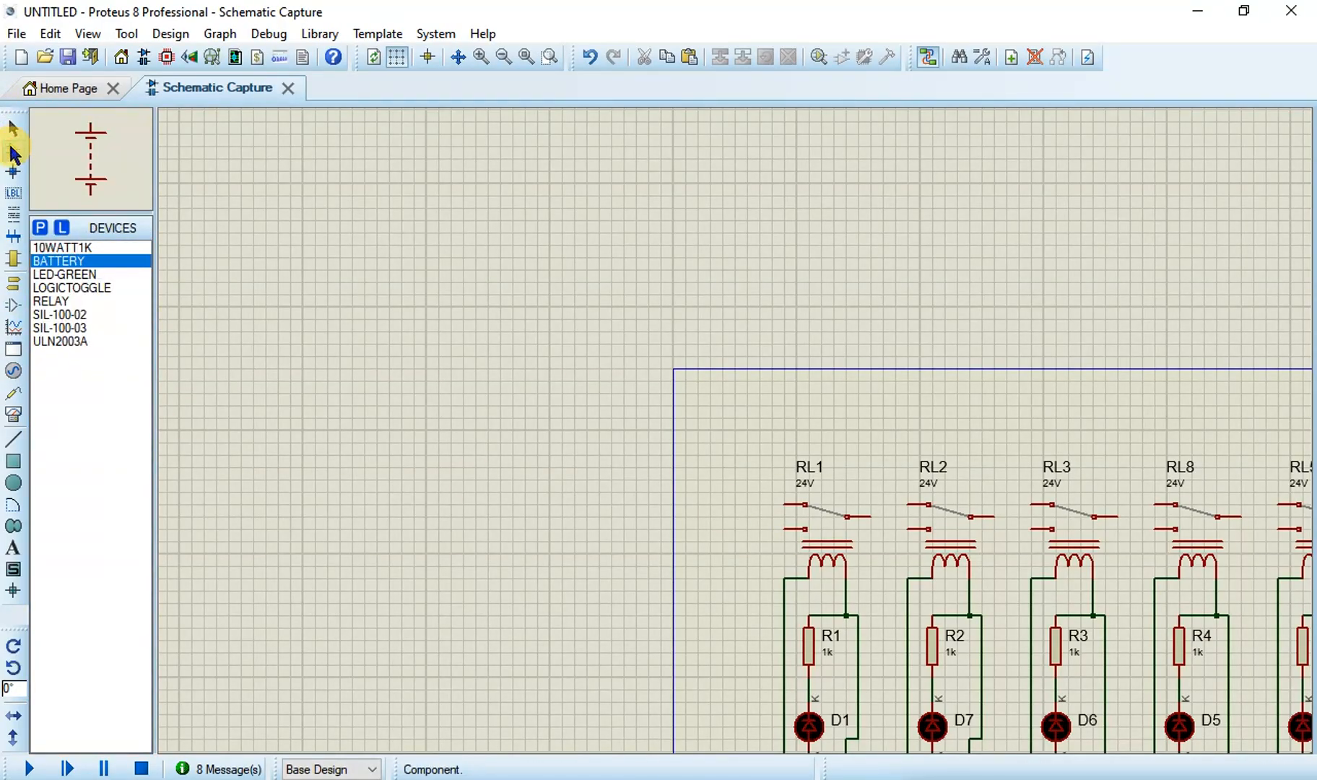
pyautogui.click(75, 327)
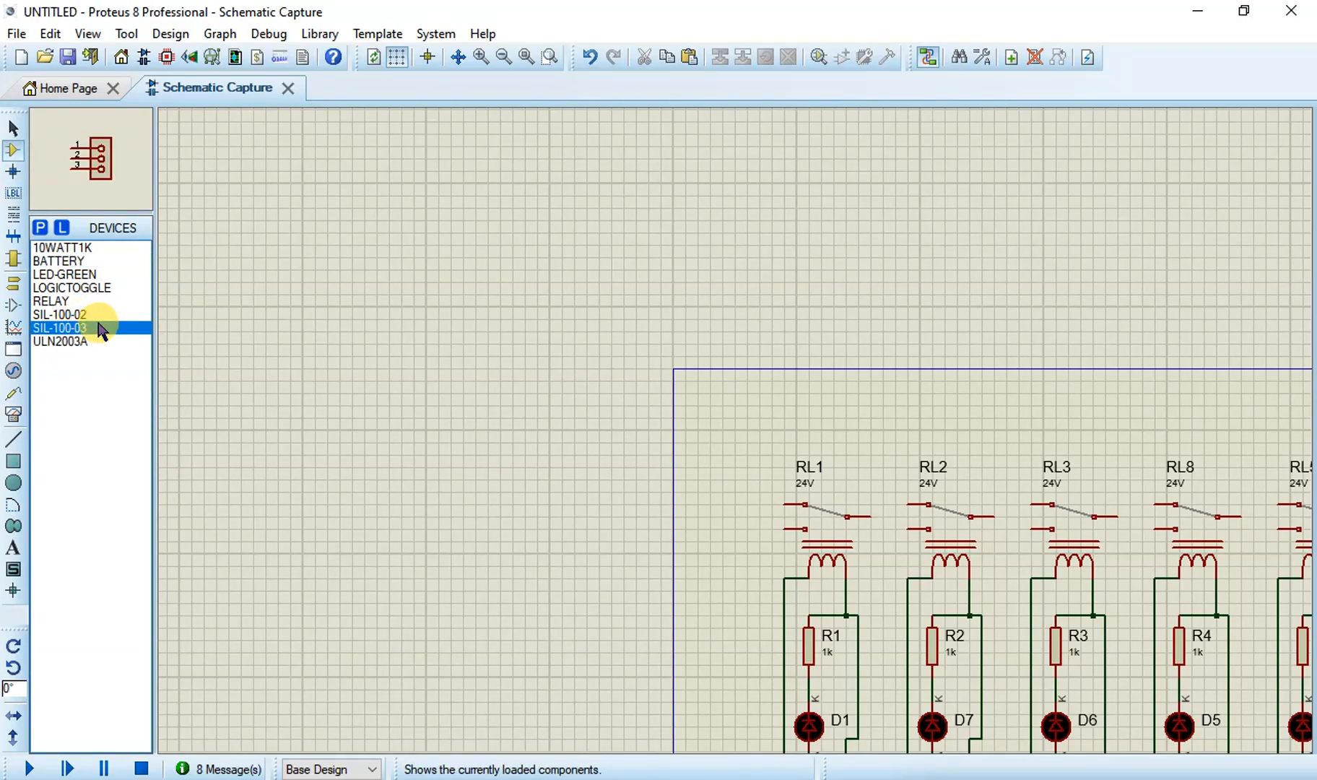
pyautogui.moveTo(882, 498); pyautogui.dragTo(364, 323)
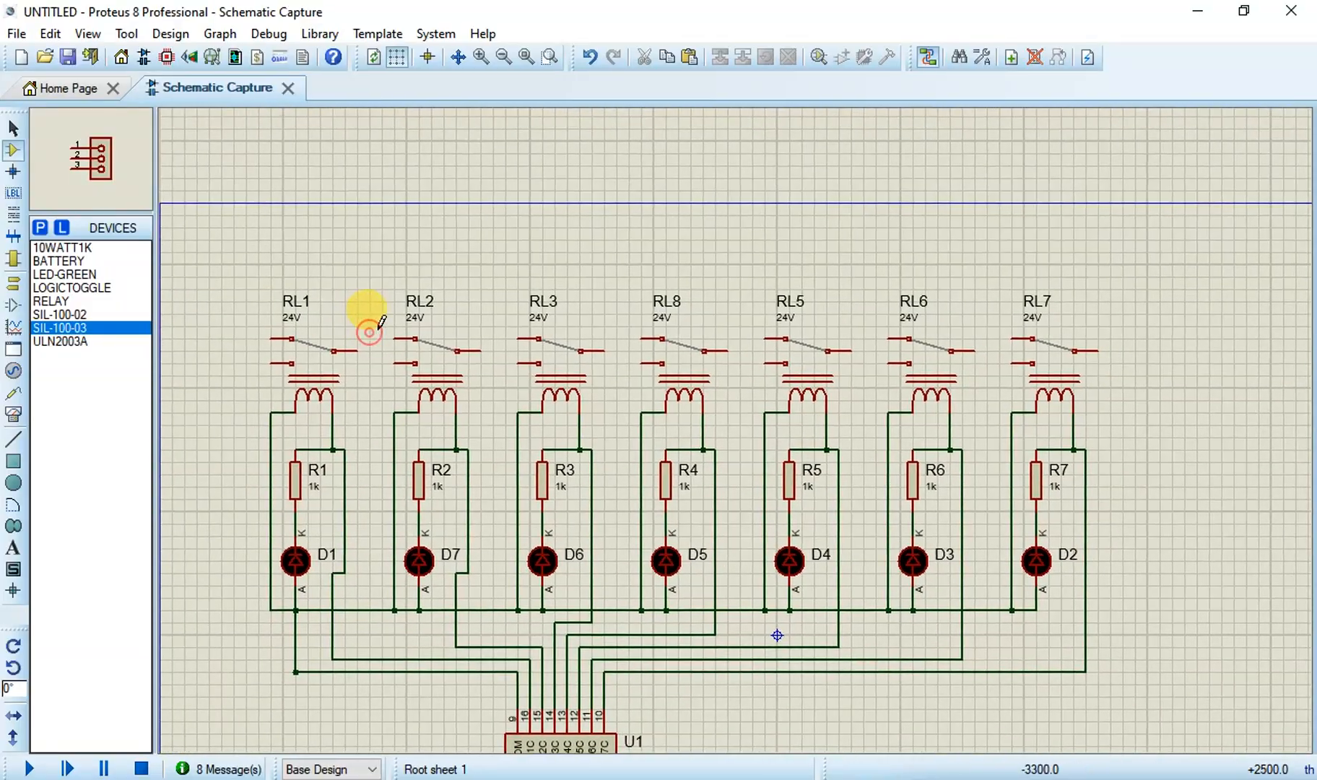
pyautogui.click(286, 251)
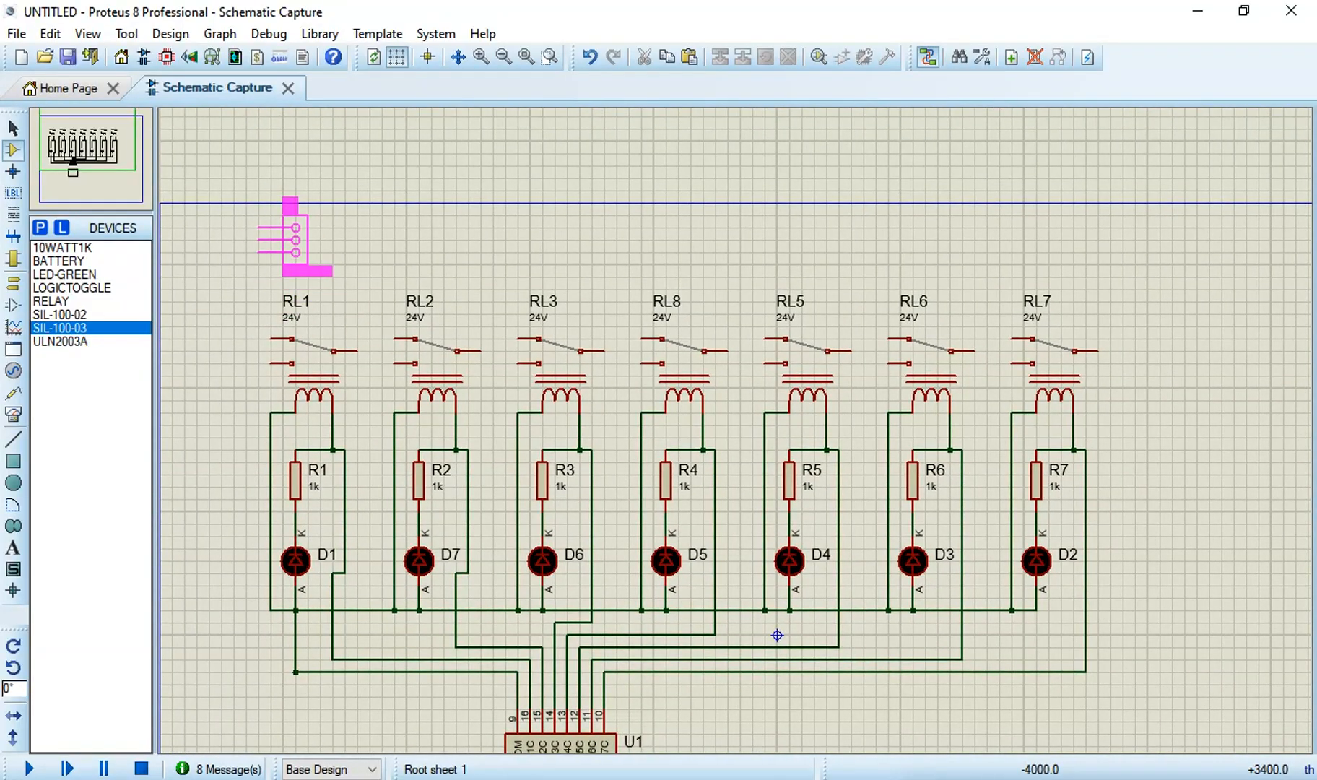
pyautogui.click(281, 217)
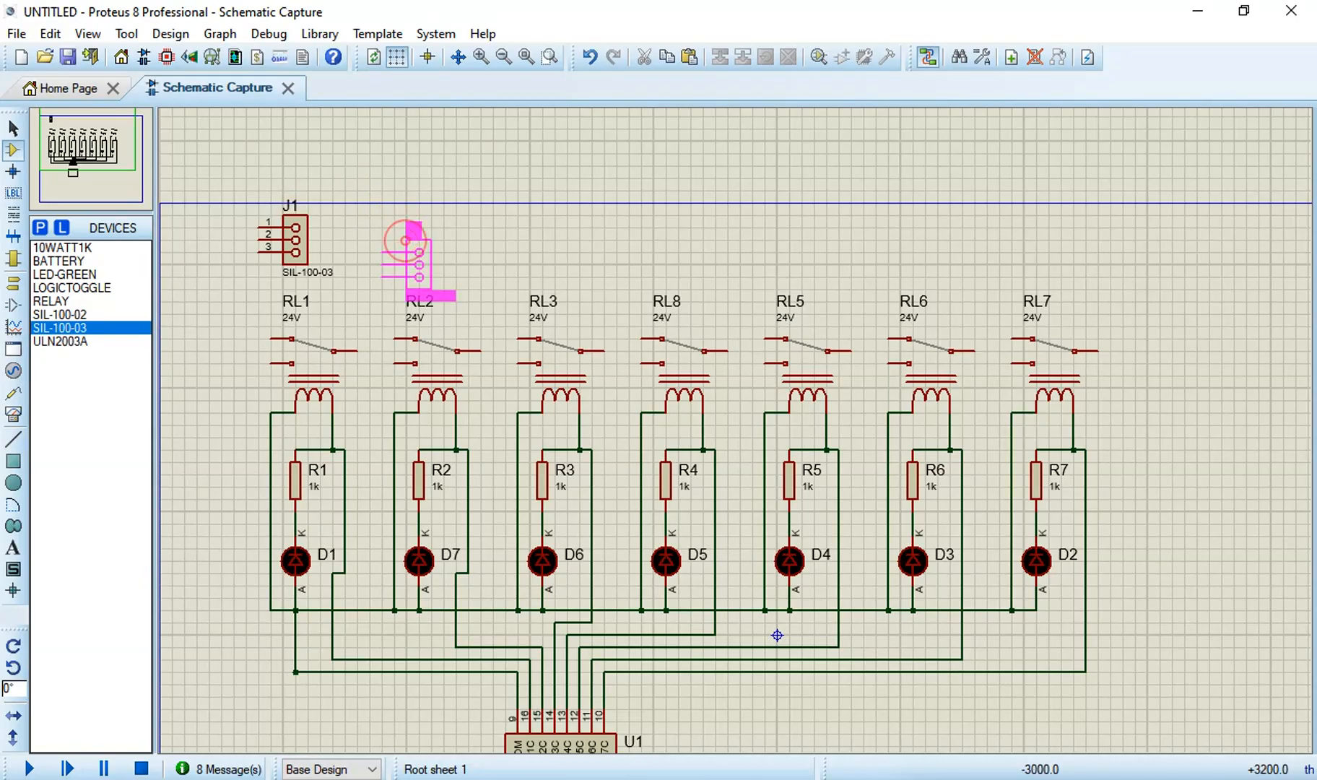
pyautogui.click(404, 211)
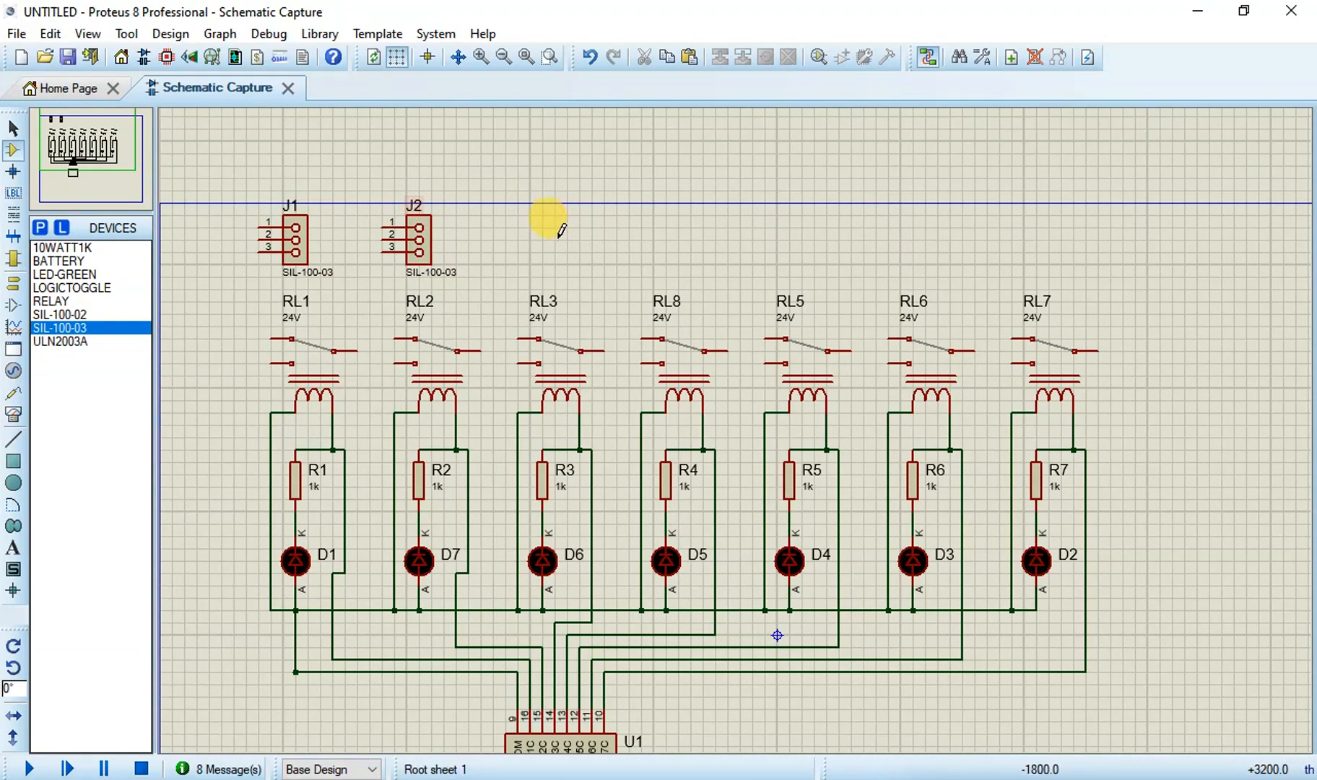
pyautogui.click(527, 211)
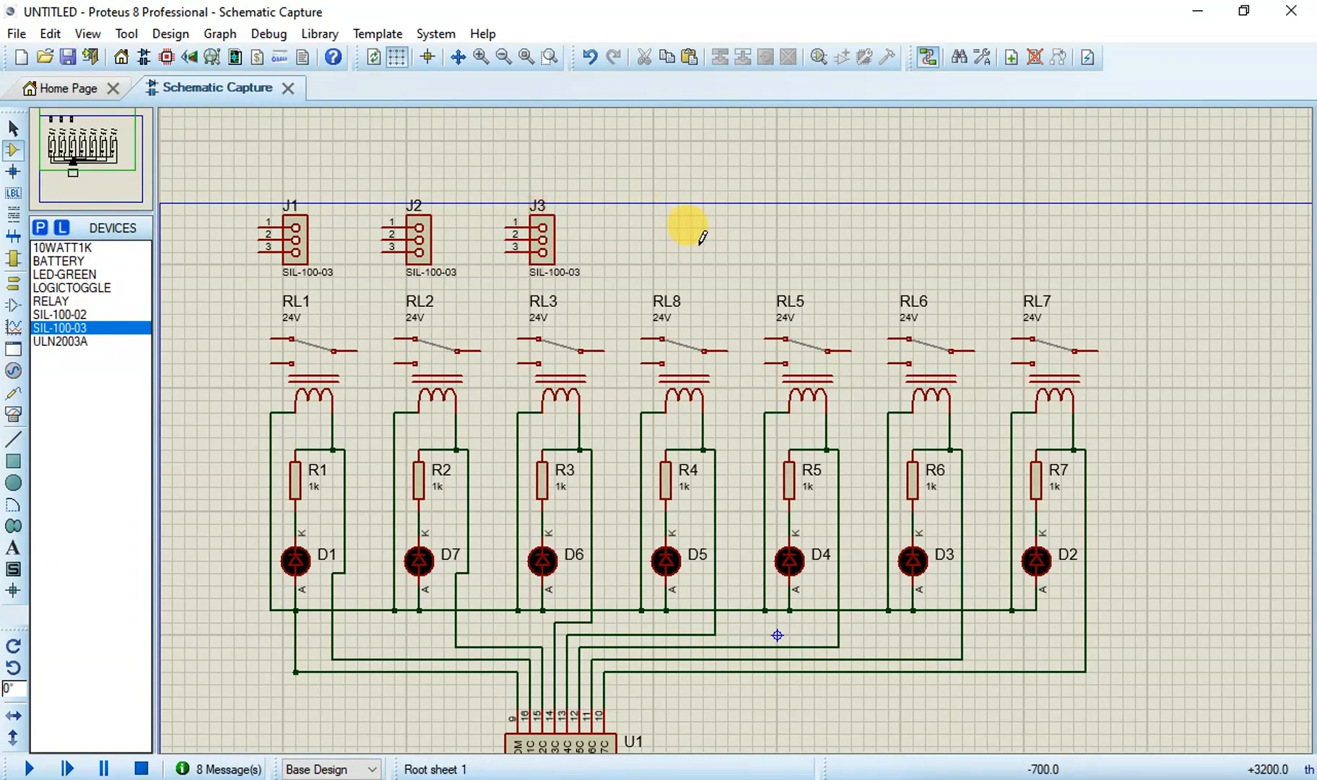
pyautogui.click(658, 210)
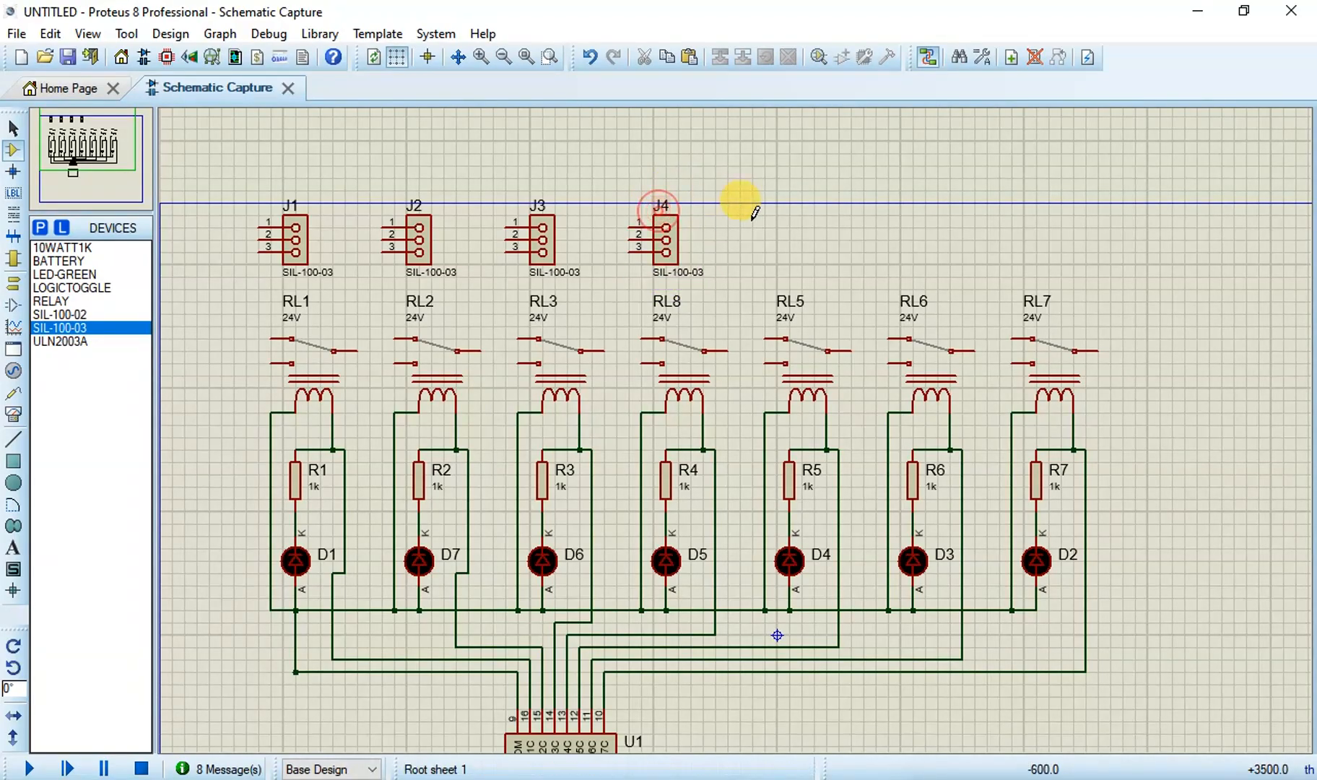
pyautogui.click(776, 213)
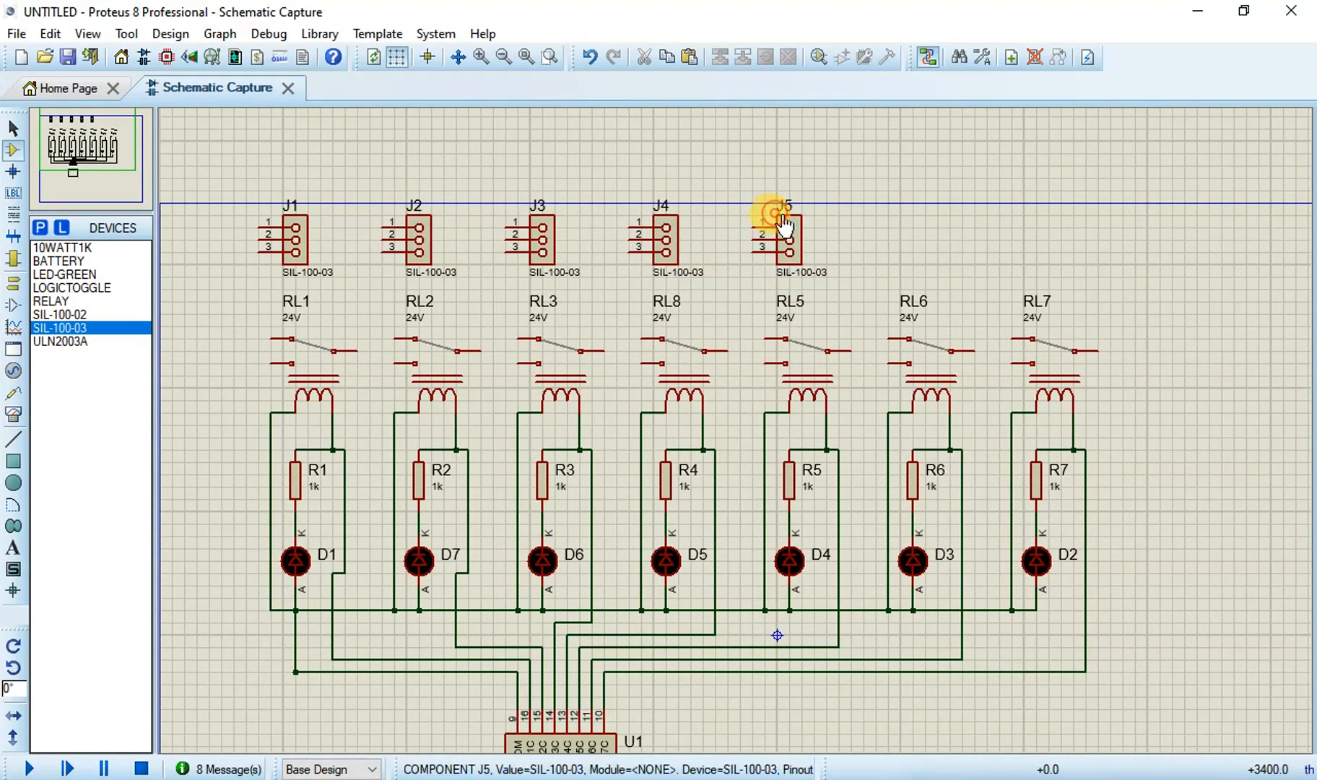
pyautogui.click(908, 225)
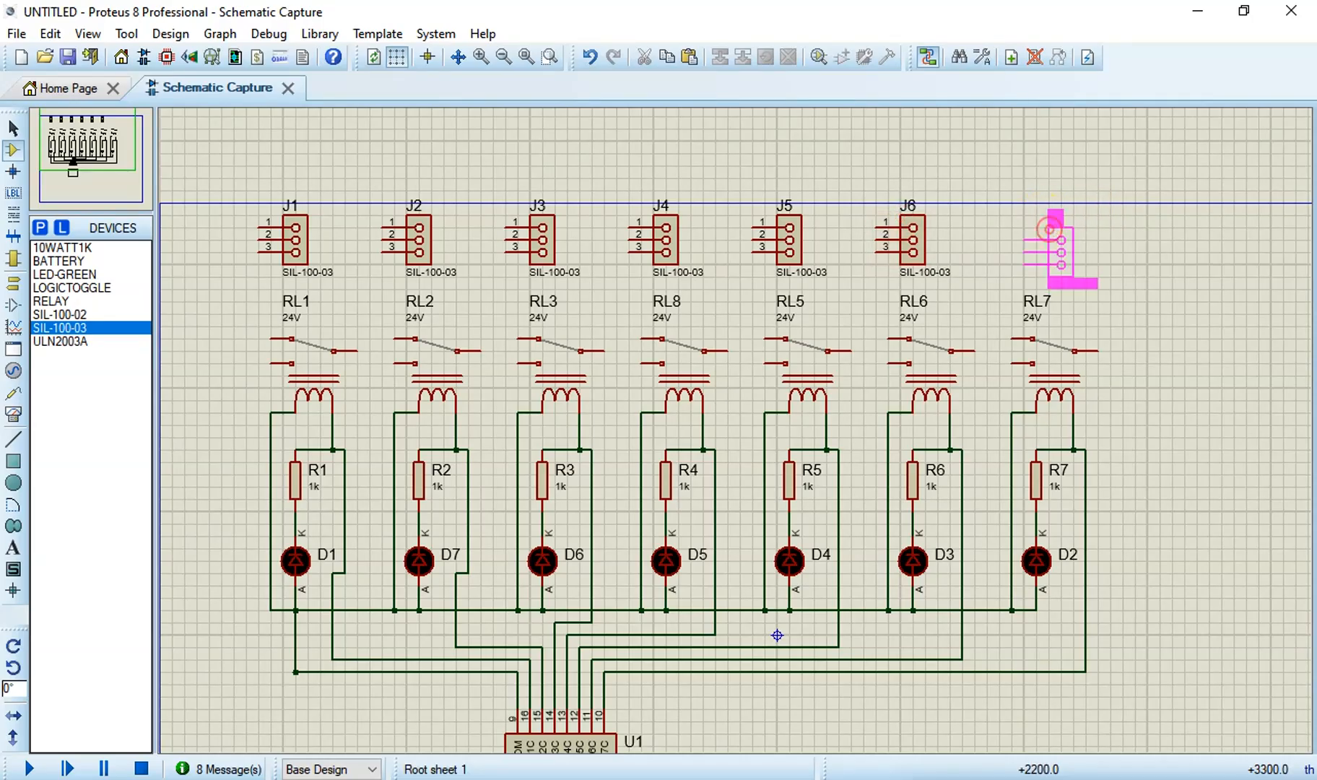
pyautogui.click(1017, 239)
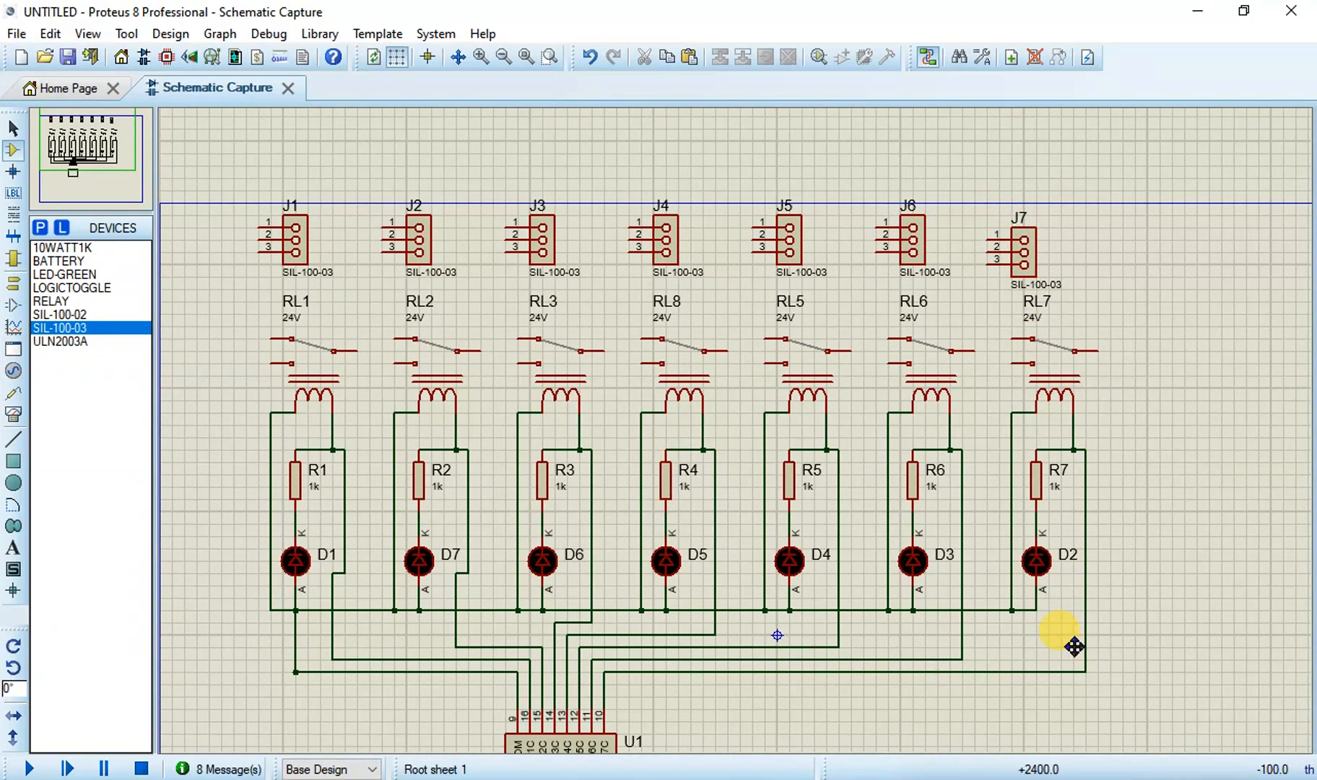
# Step: Rotate all seven SIL-100-03 connectors so their pins point down, and align each one above its relay
pyautogui.scroll(-5, 1075, 646)
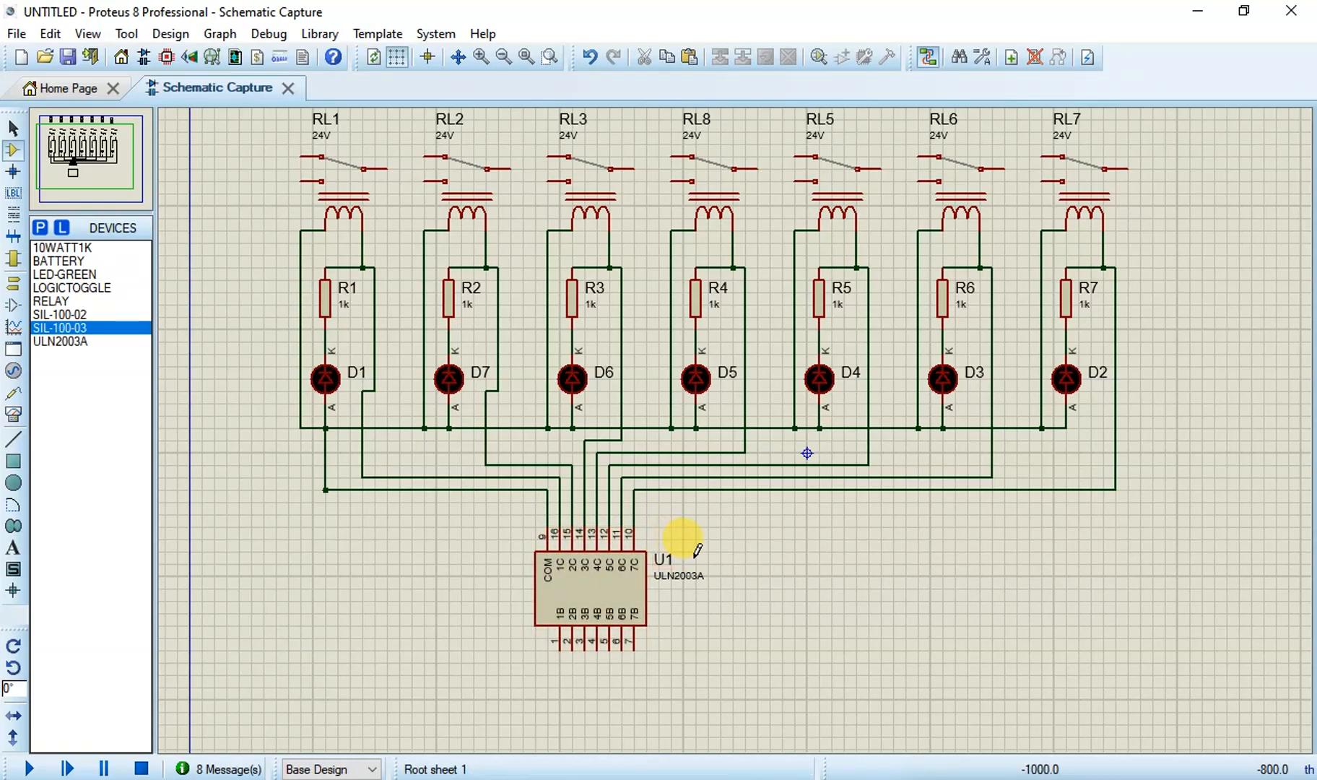
pyautogui.moveTo(784, 612); pyautogui.dragTo(867, 730)
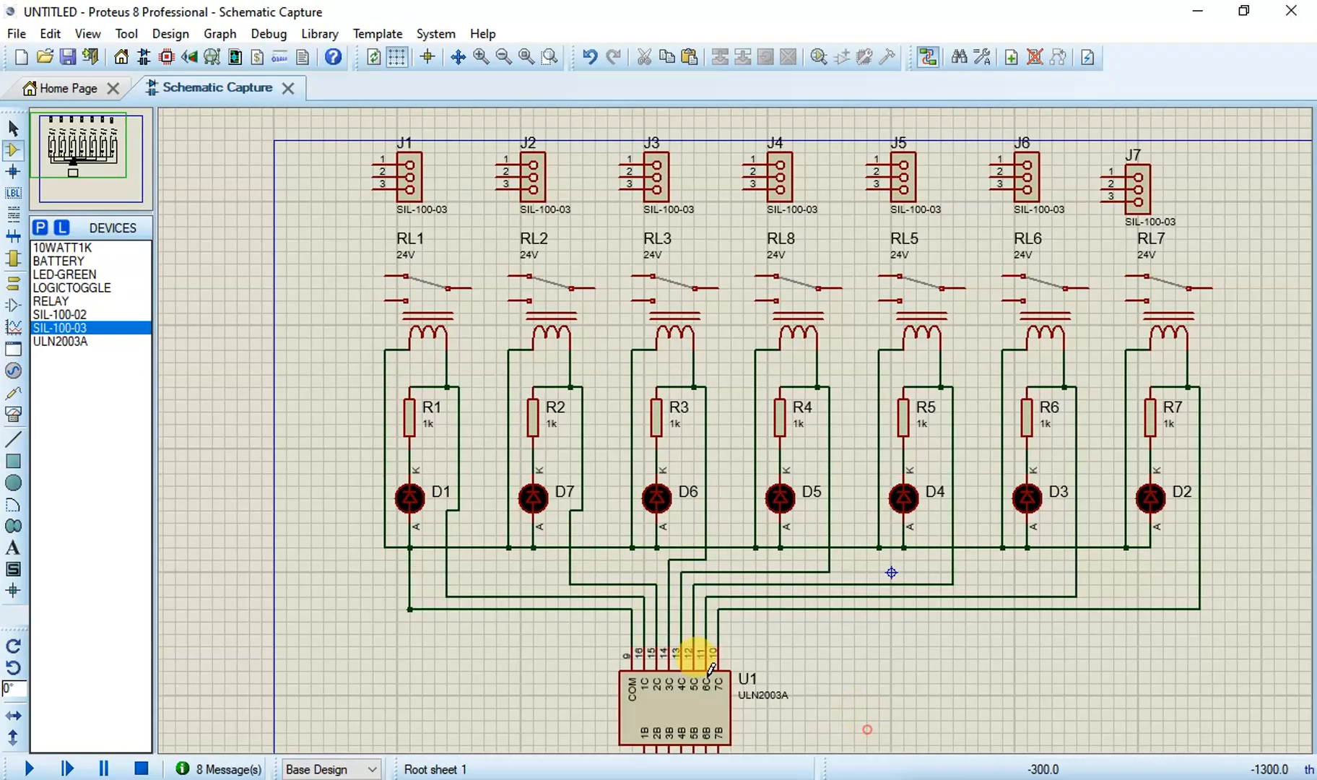
pyautogui.rightClick(419, 167)
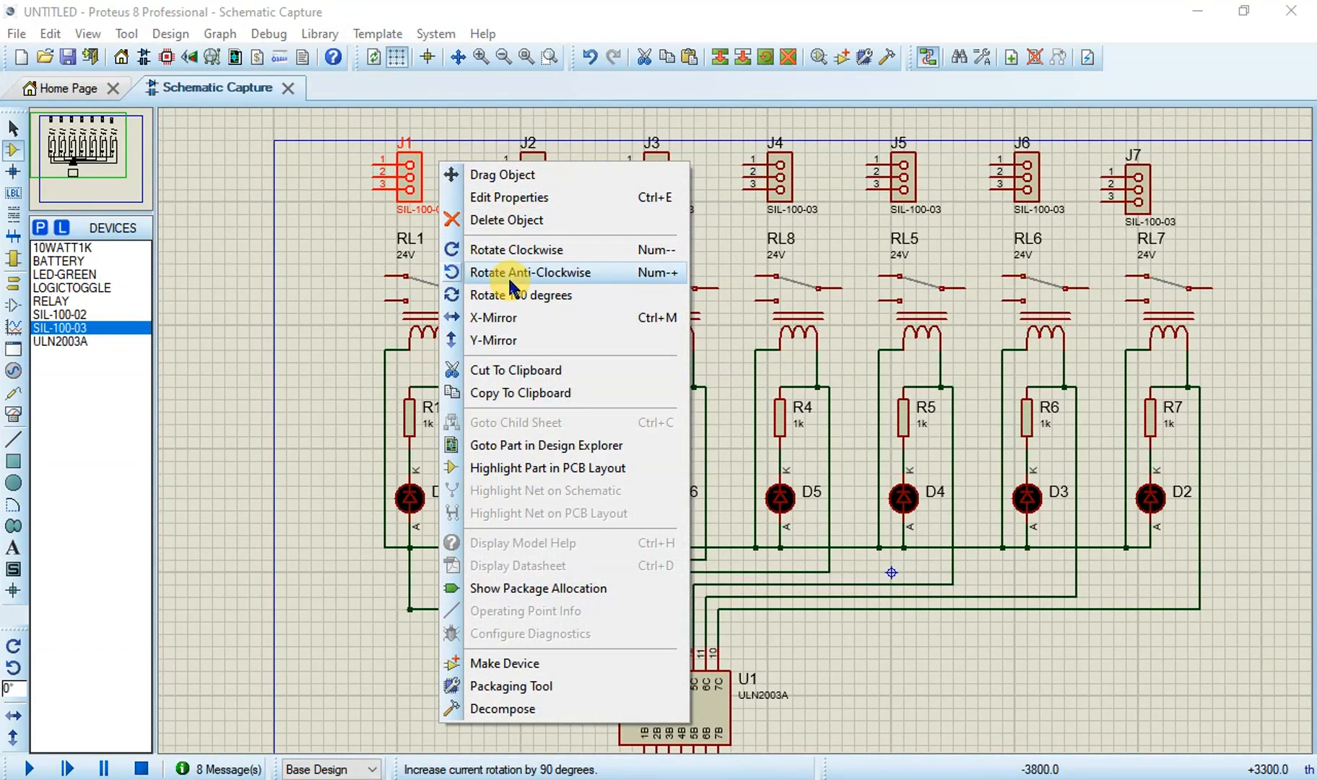
pyautogui.click(514, 249)
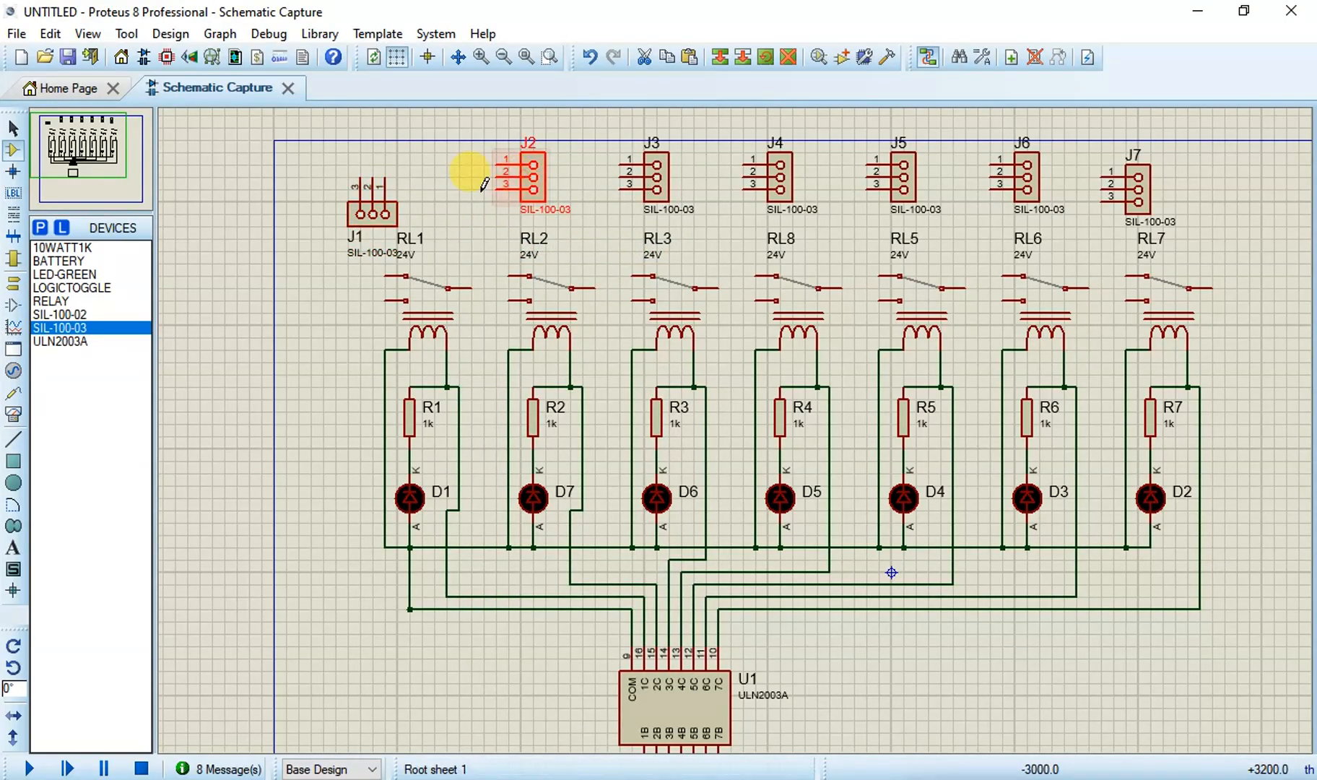
pyautogui.rightClick(383, 209)
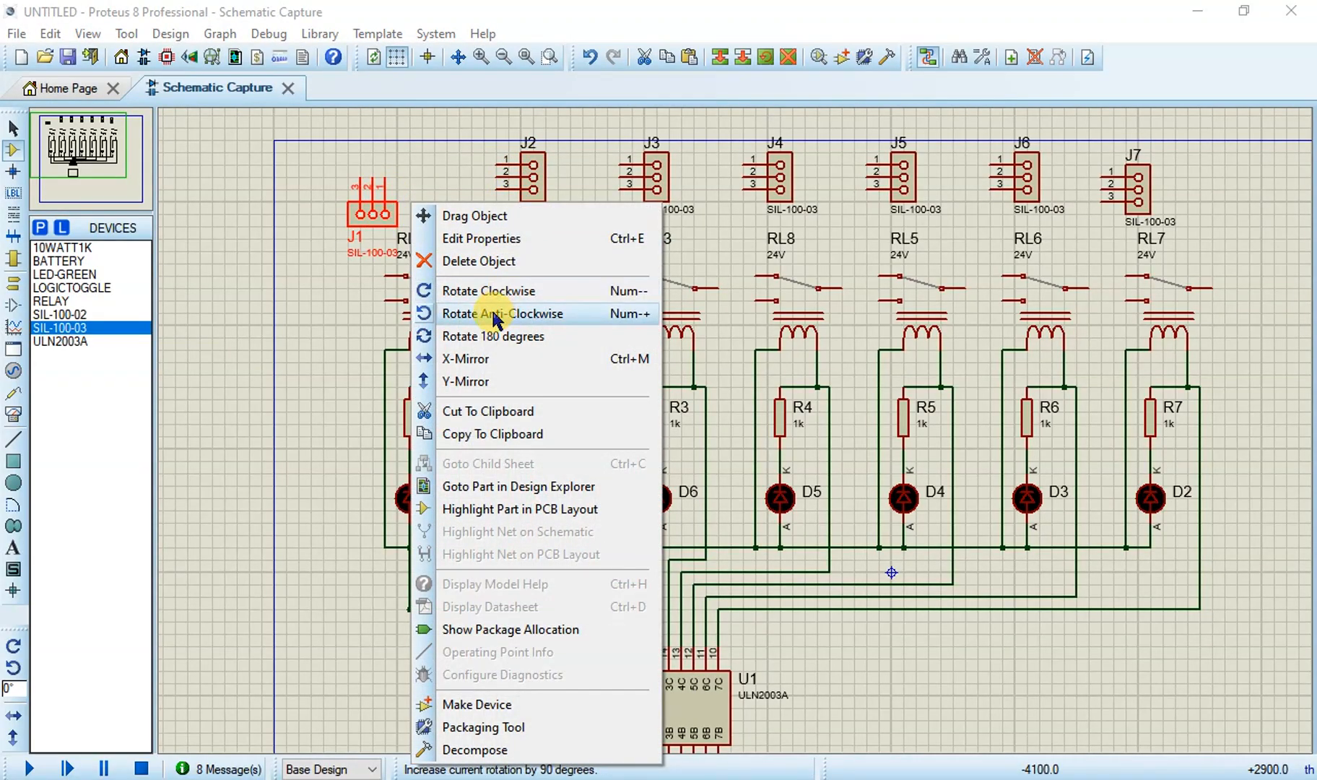
pyautogui.click(498, 336)
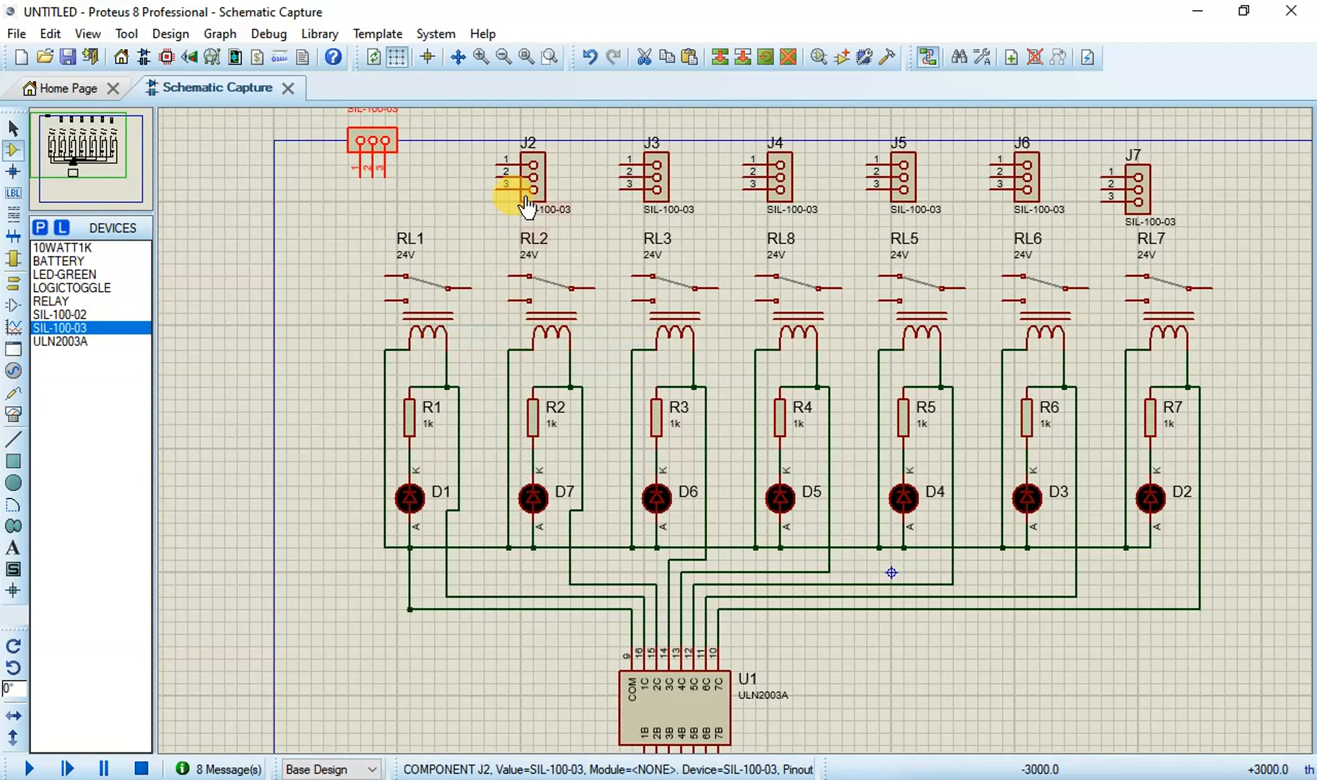
pyautogui.rightClick(540, 178)
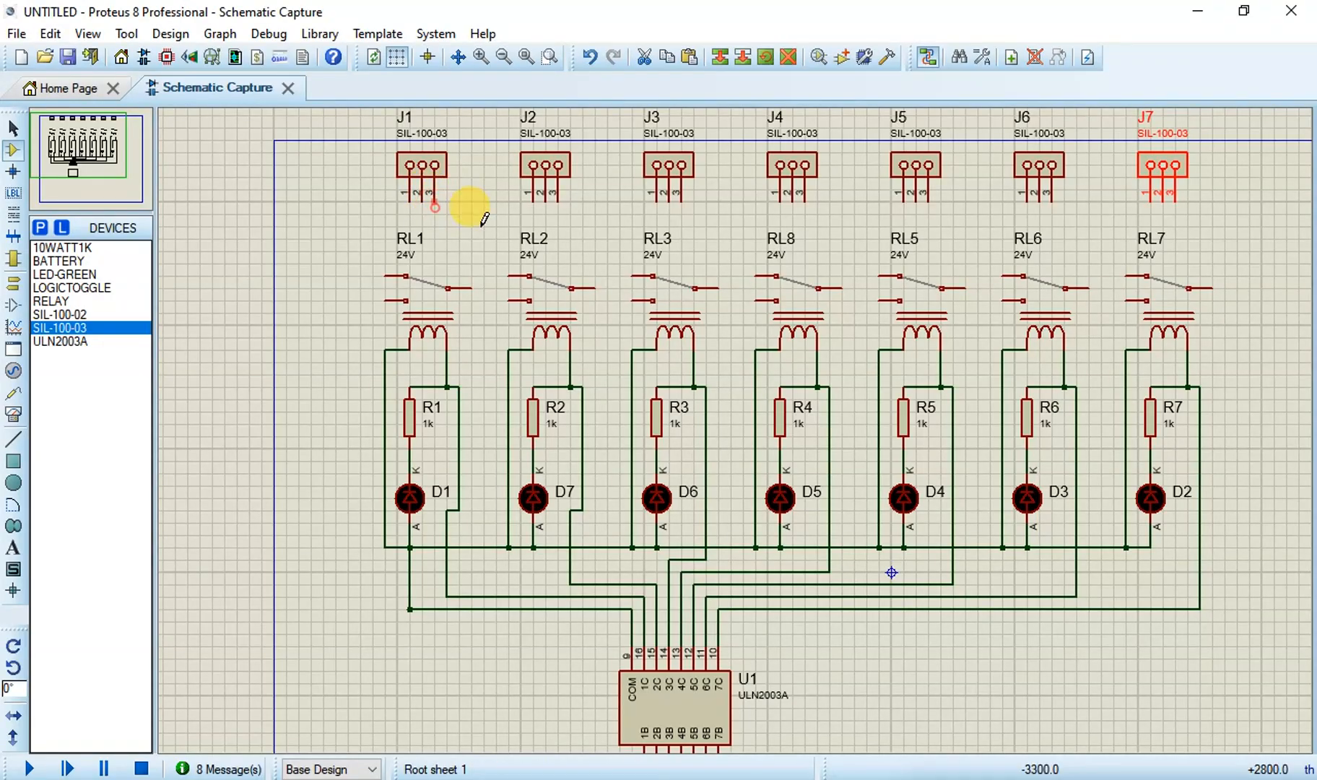
# Step: Wire connector J1 to RL1: pin 3 to the common contact, pin 2 to the upper contact and pin 1 to the lower contact
pyautogui.click(434, 200)
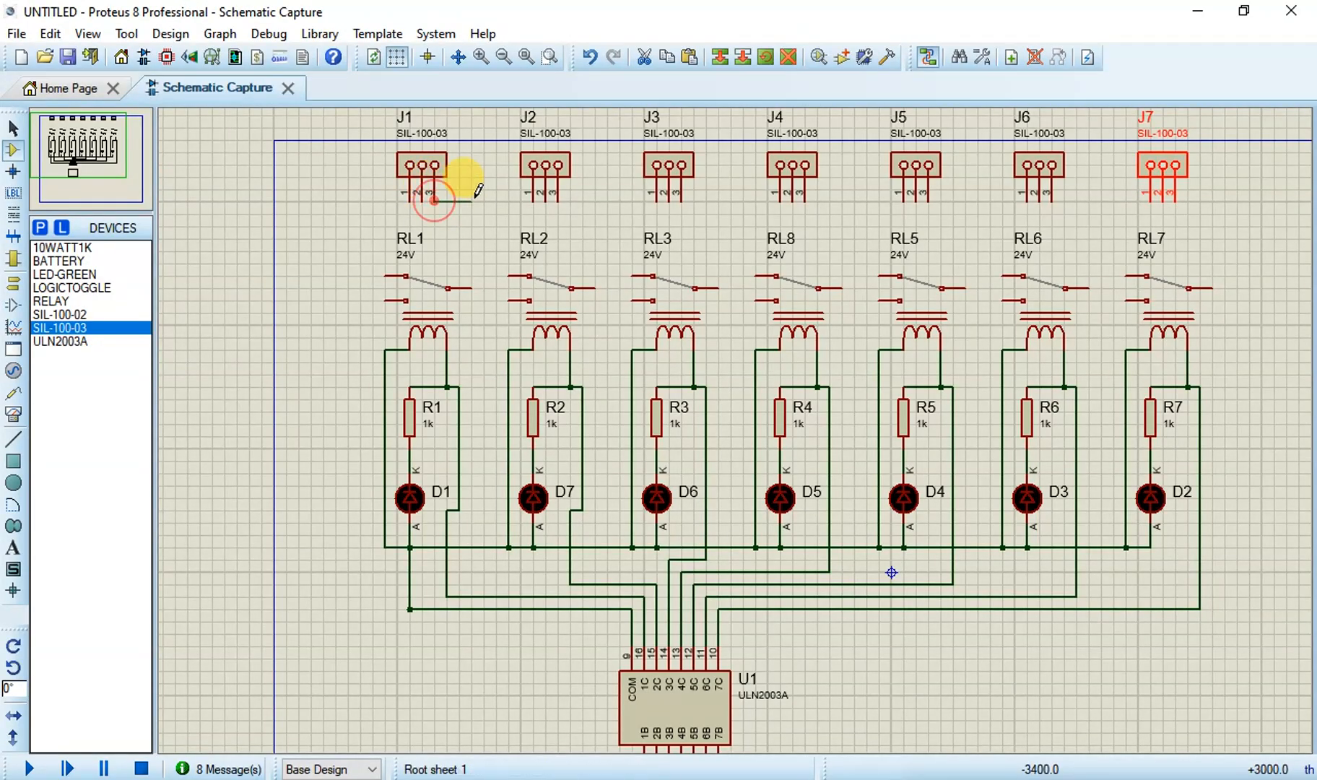
pyautogui.click(471, 286)
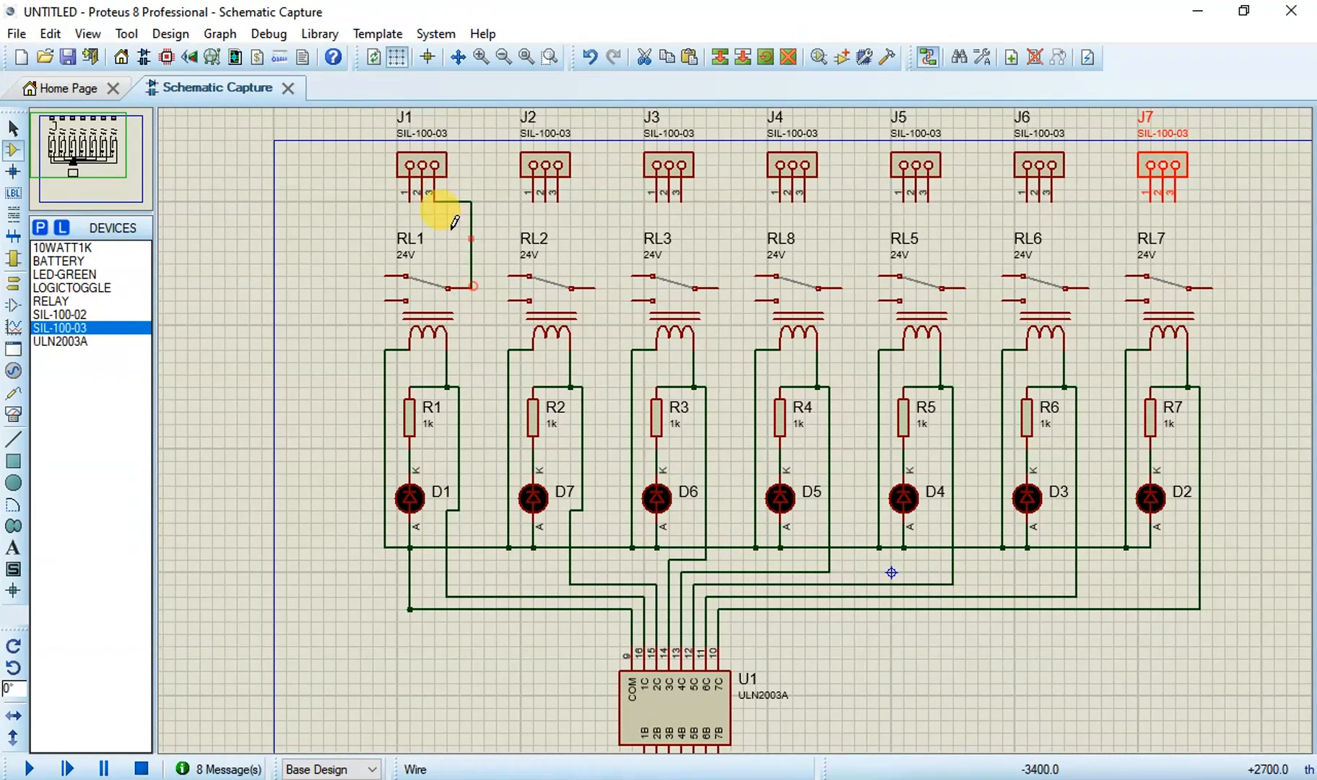
pyautogui.click(418, 200)
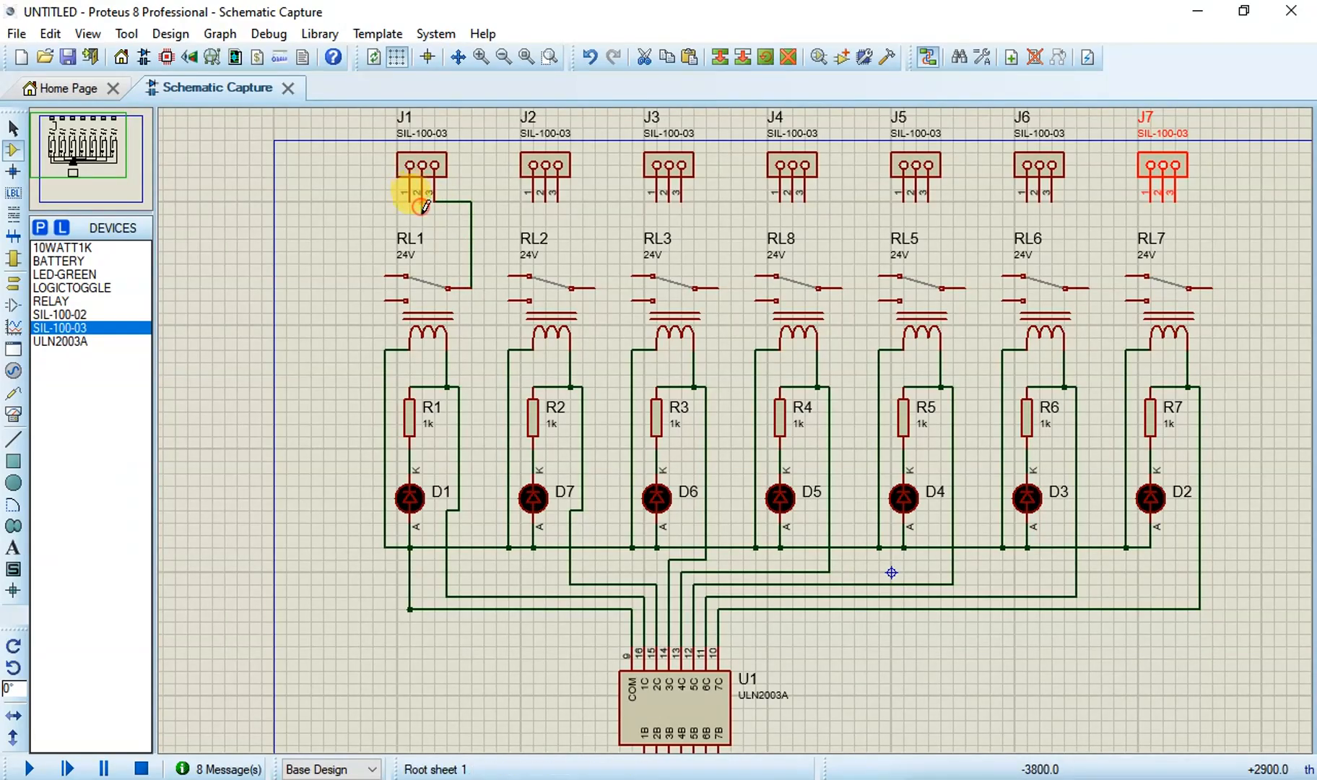
pyautogui.click(388, 276)
pyautogui.click(388, 300)
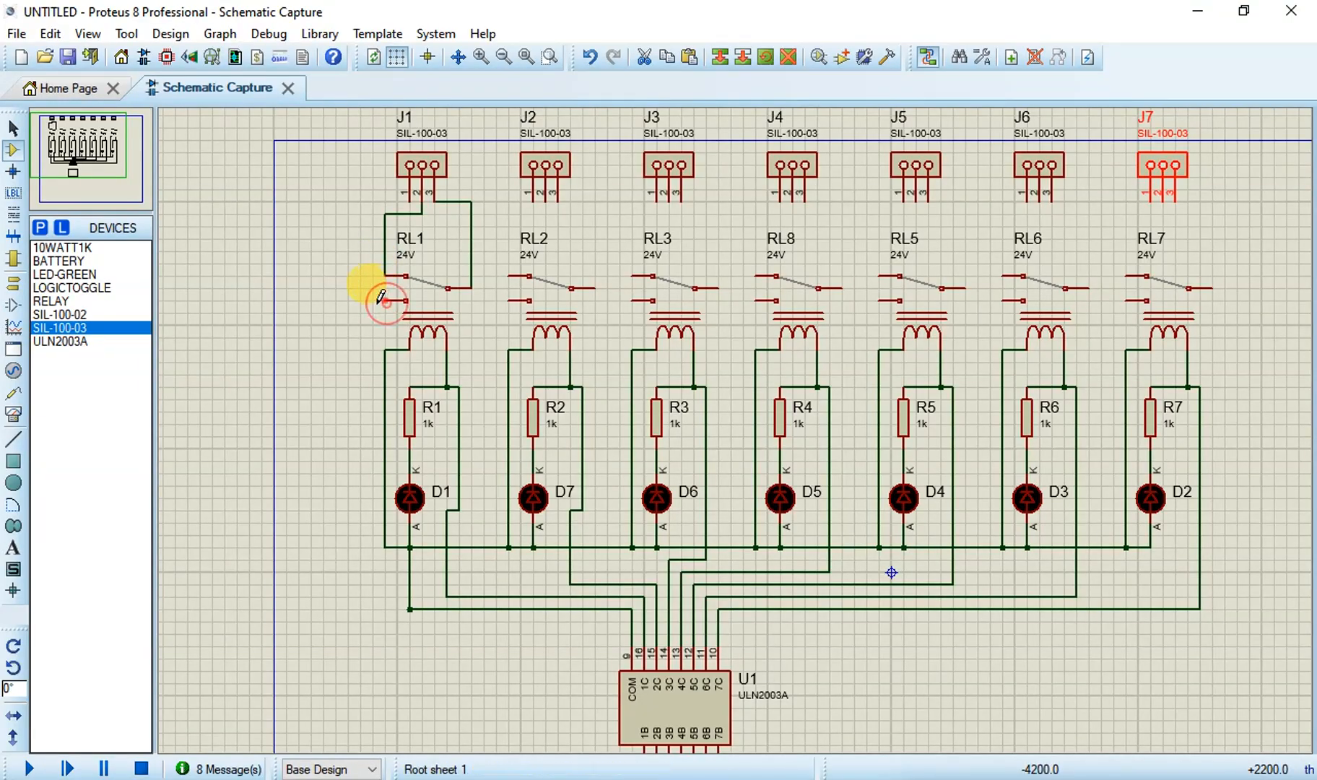
pyautogui.click(404, 195)
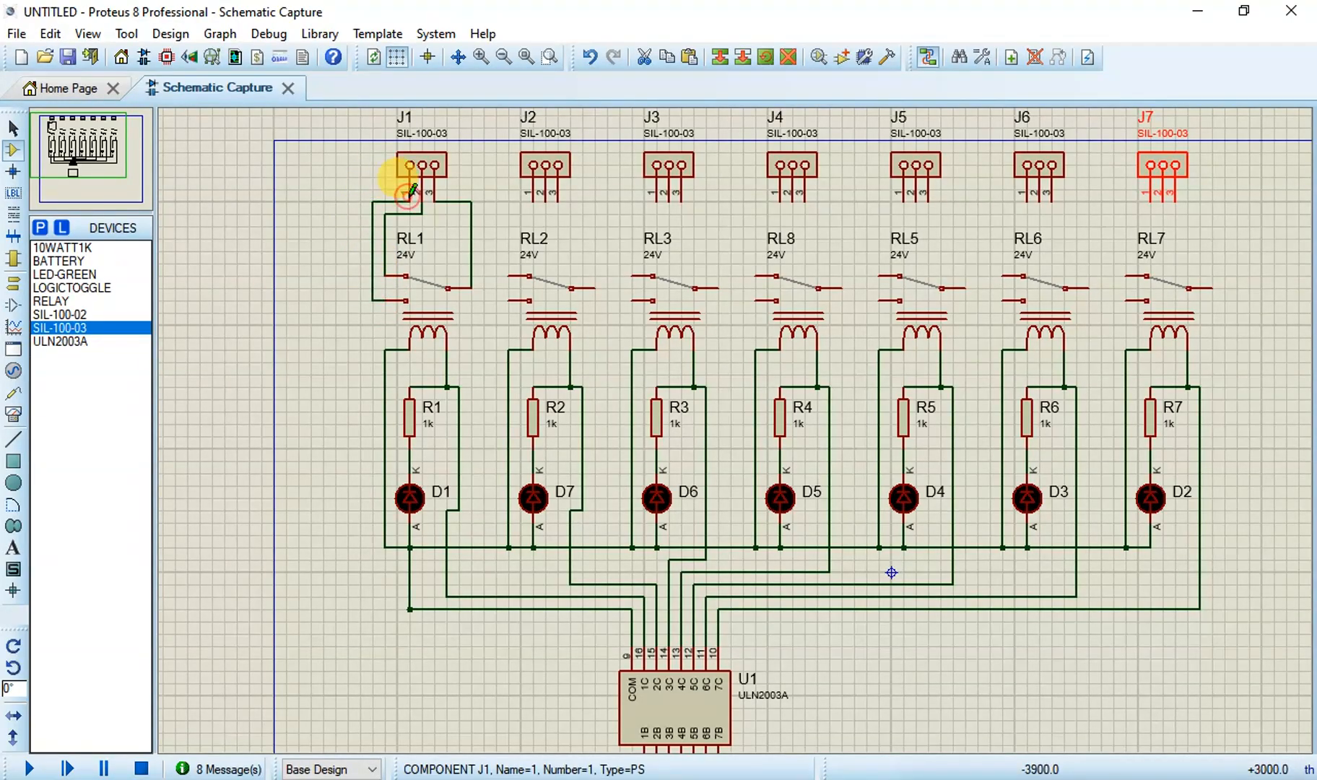
# Step: Wire J2 pin 2 to RL2's upper contact and pin 1 to its lower contact, and connect pins 1 and 2 of J3 to J7 likewise
pyautogui.click(511, 276)
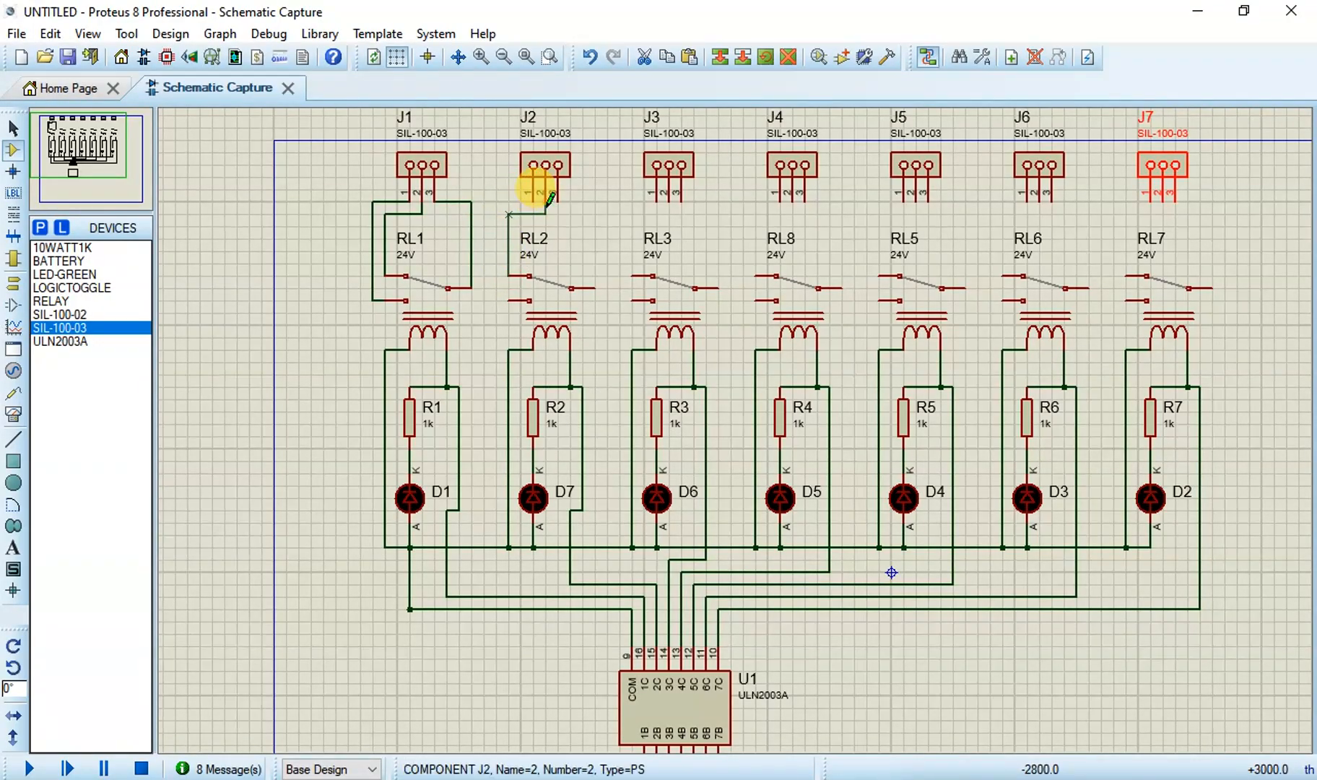
pyautogui.click(531, 201)
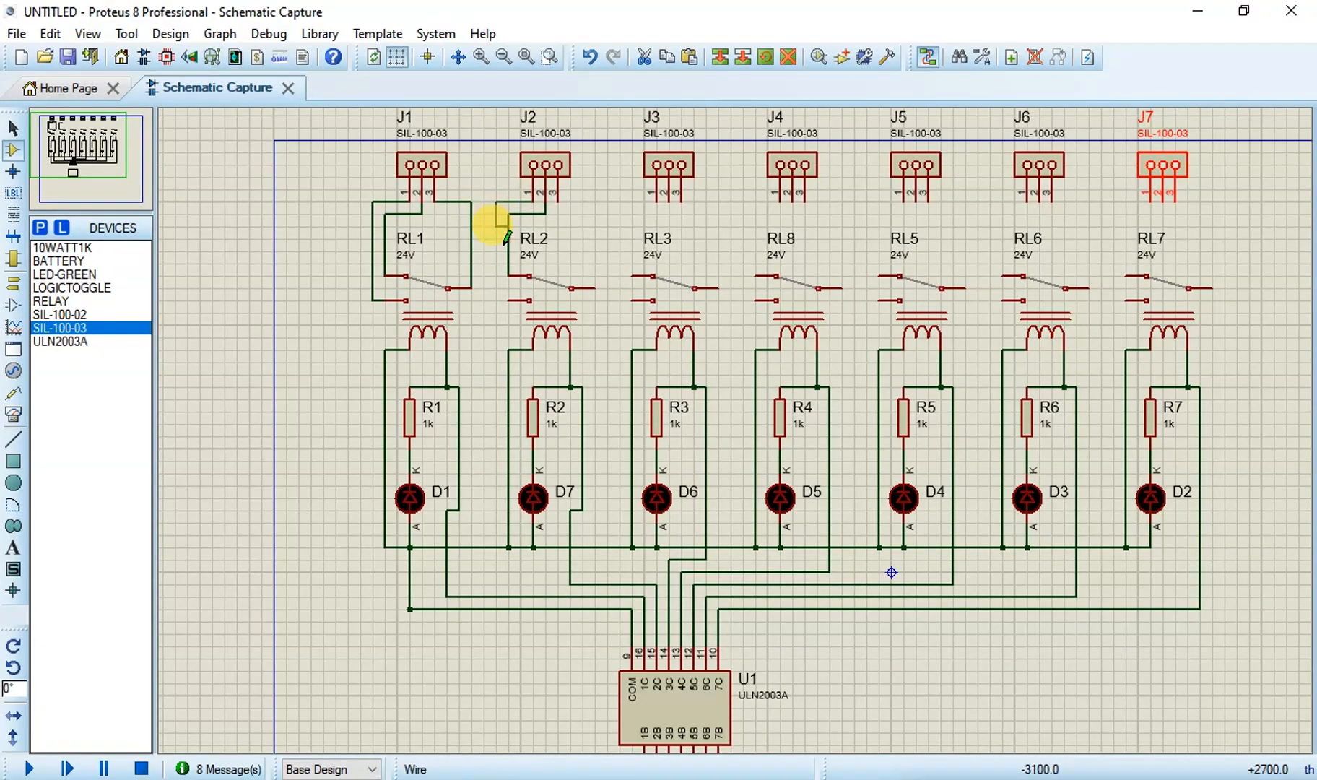
pyautogui.click(509, 299)
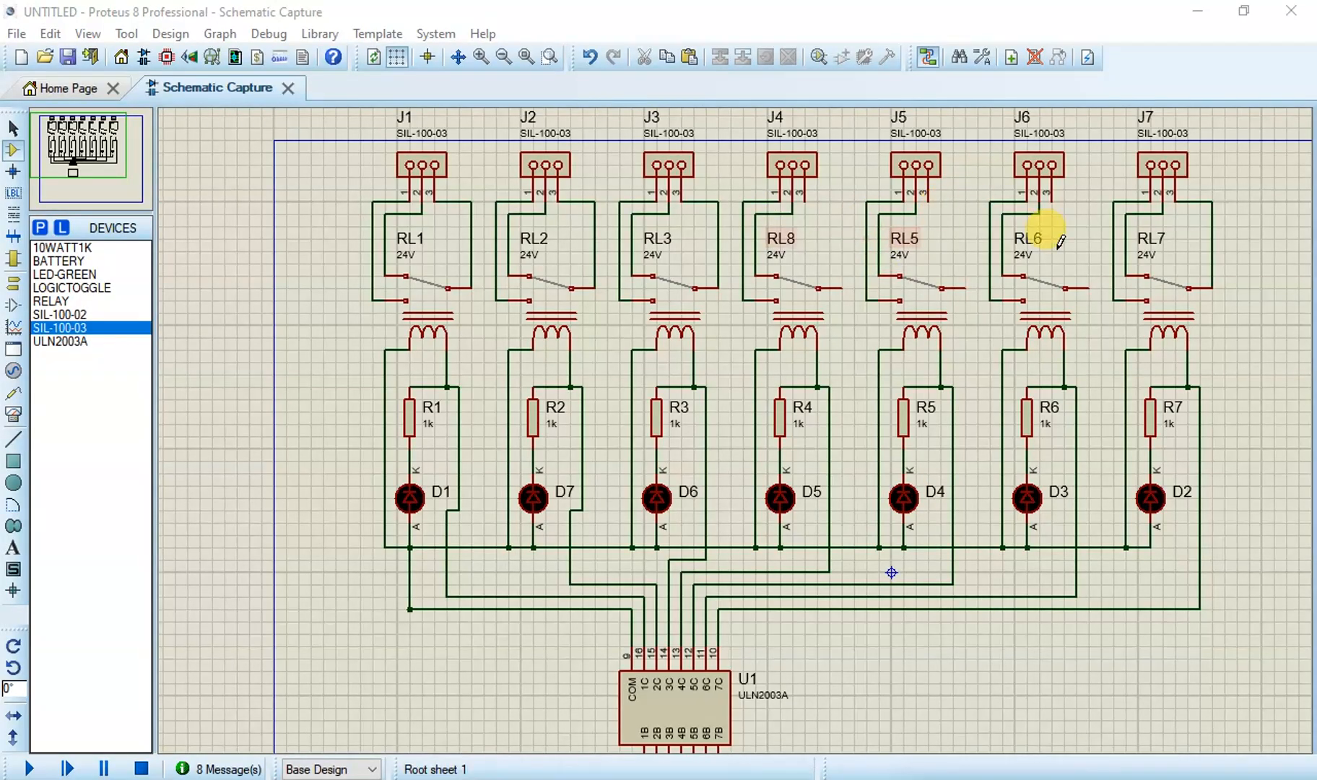
# Step: Wire pin 3 of connectors J6, J5 and J4 to the common contacts of the relays below them, RL6, RL5 and RL8
pyautogui.click(1052, 201)
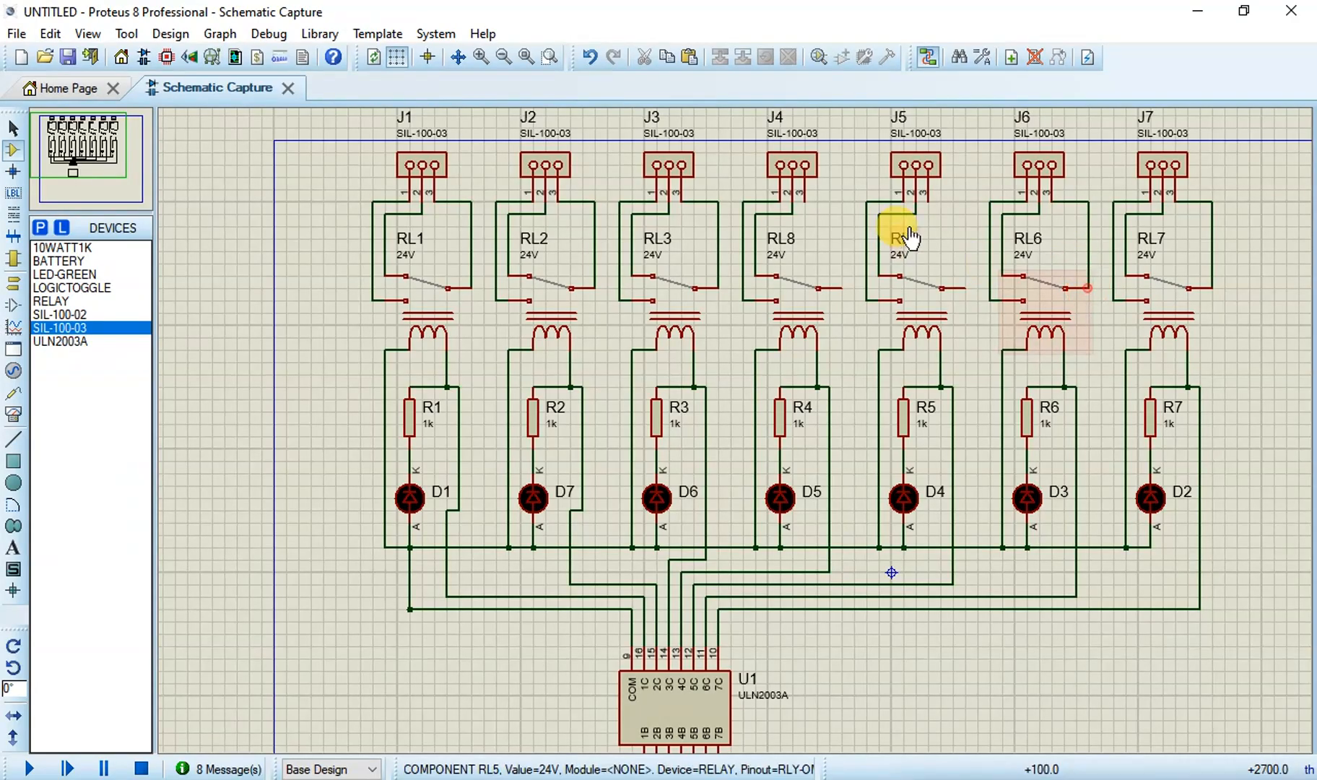
pyautogui.click(928, 193)
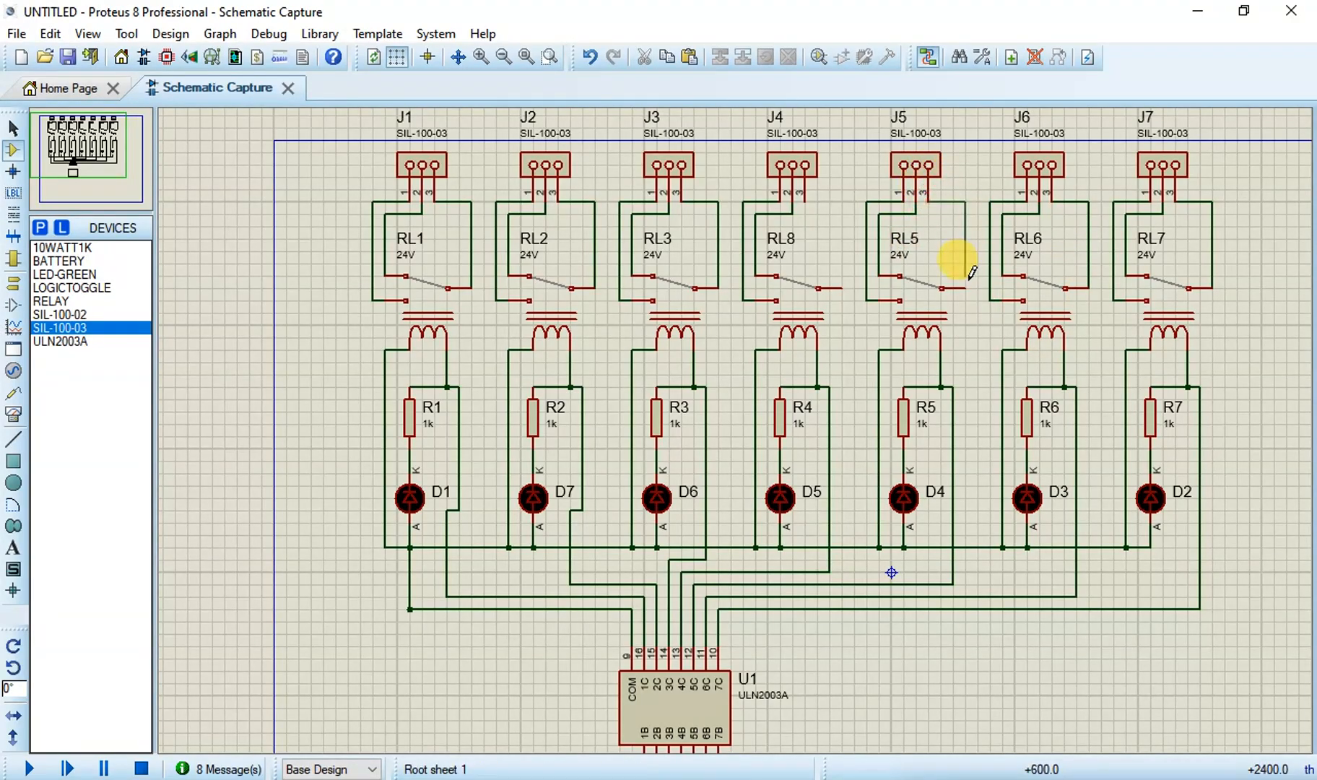
pyautogui.click(965, 287)
pyautogui.click(805, 203)
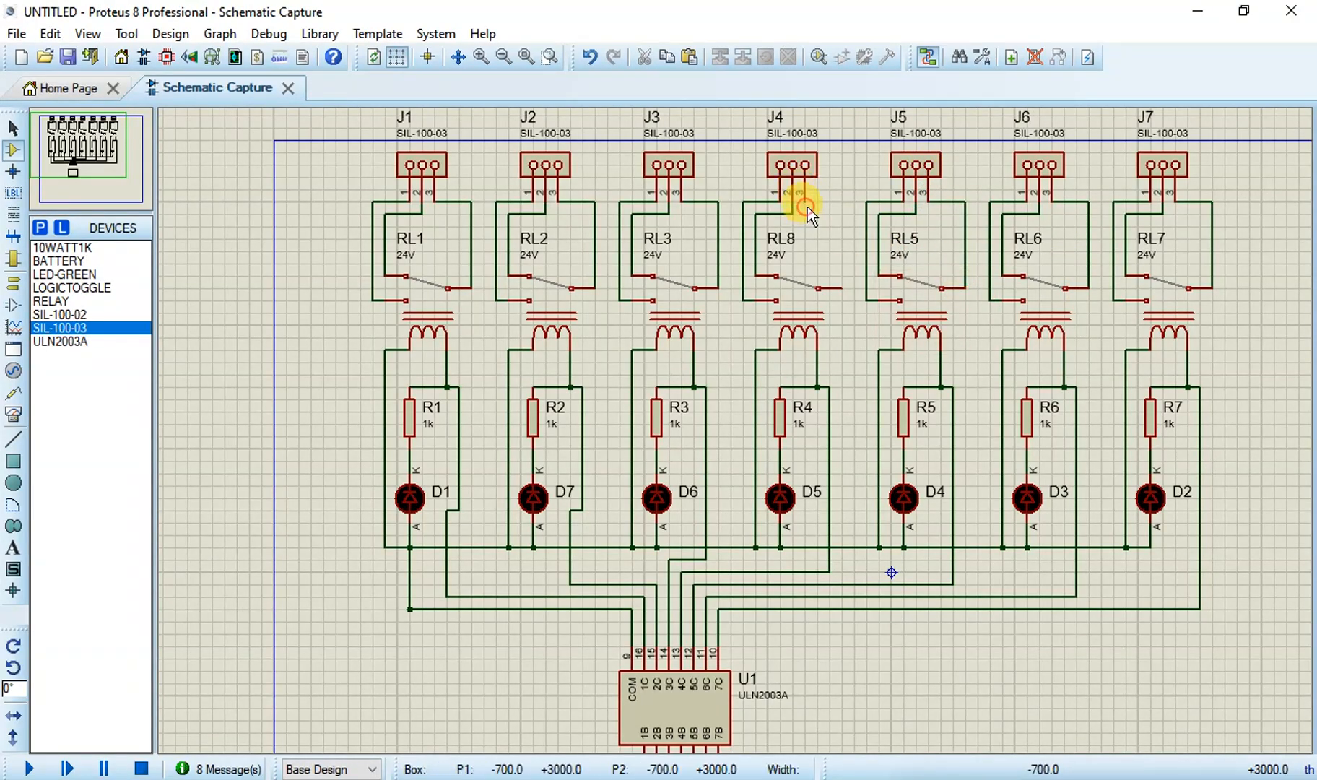
pyautogui.rightClick(821, 208)
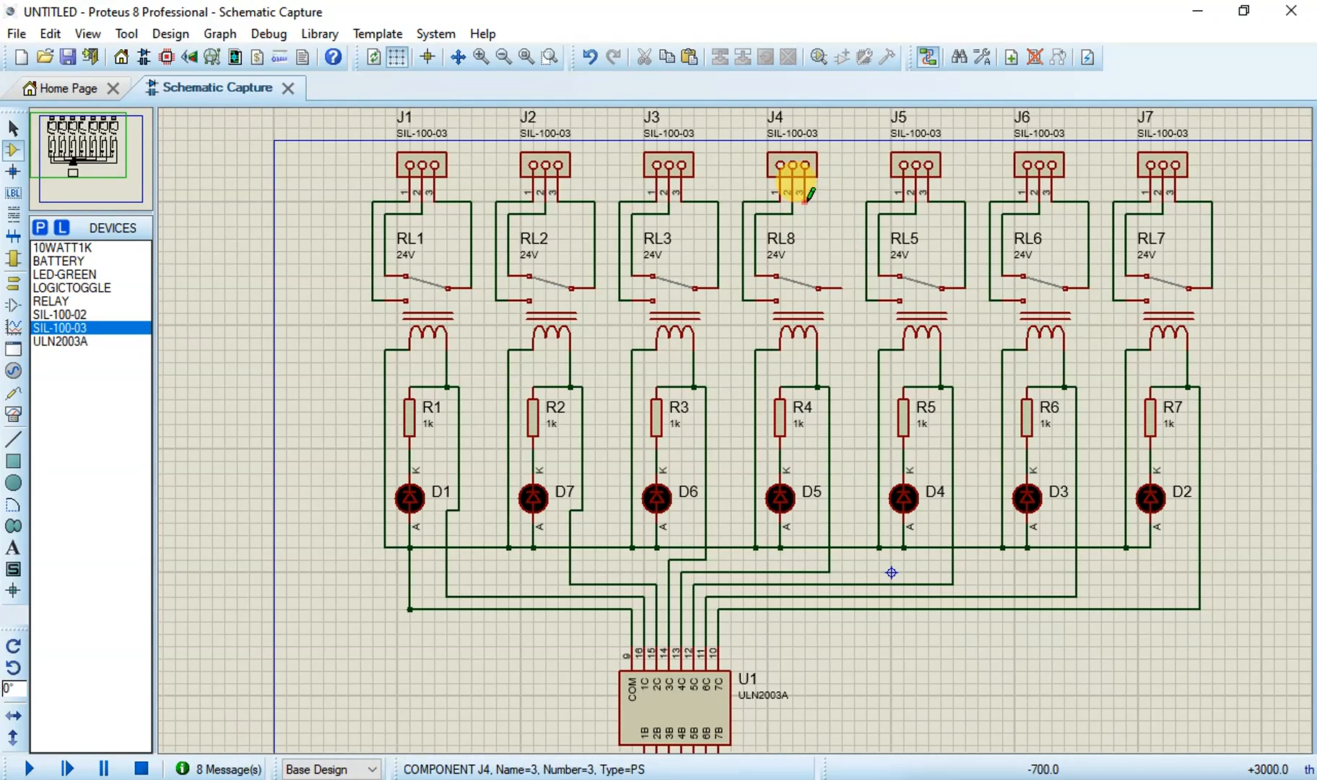
pyautogui.click(805, 203)
pyautogui.click(842, 287)
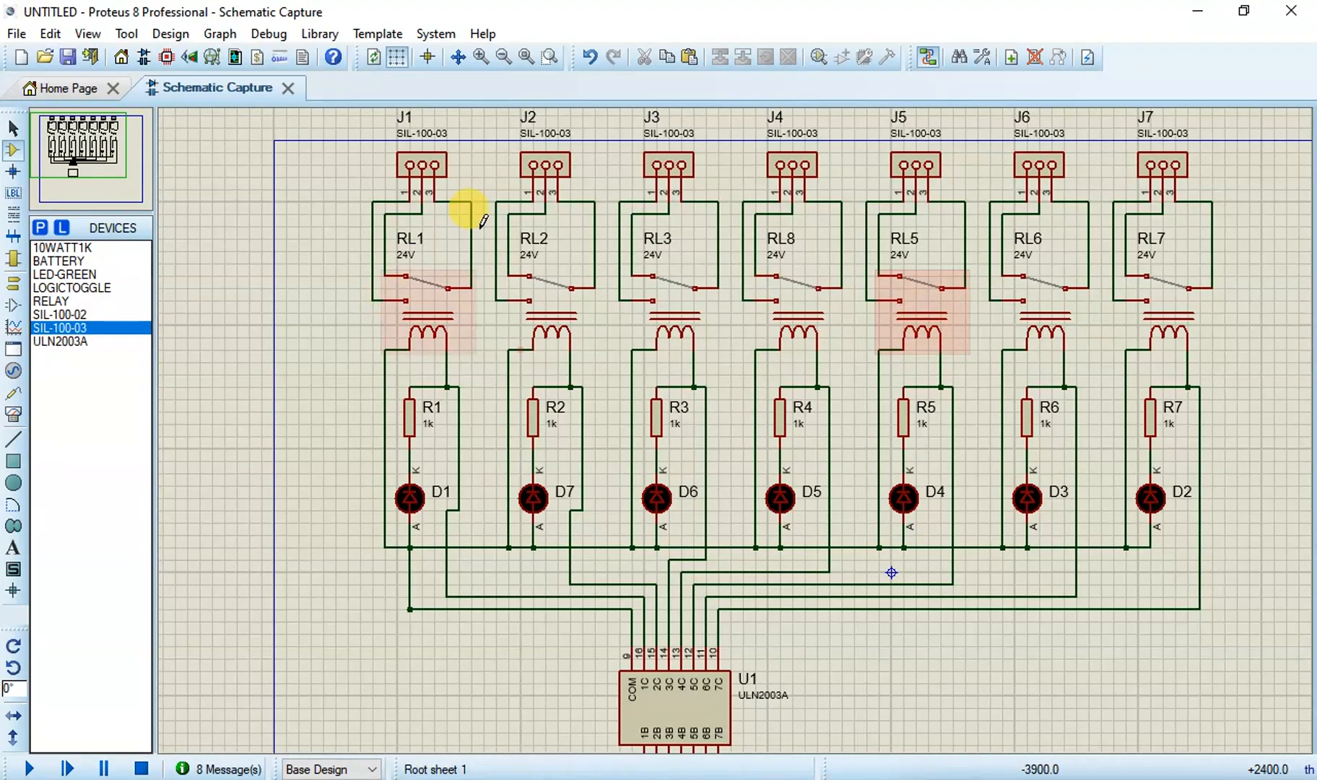
# Step: Place a SIL-100-02 connector in the empty area below and to the left of the ULN2003A
pyautogui.middleClick(796, 501)
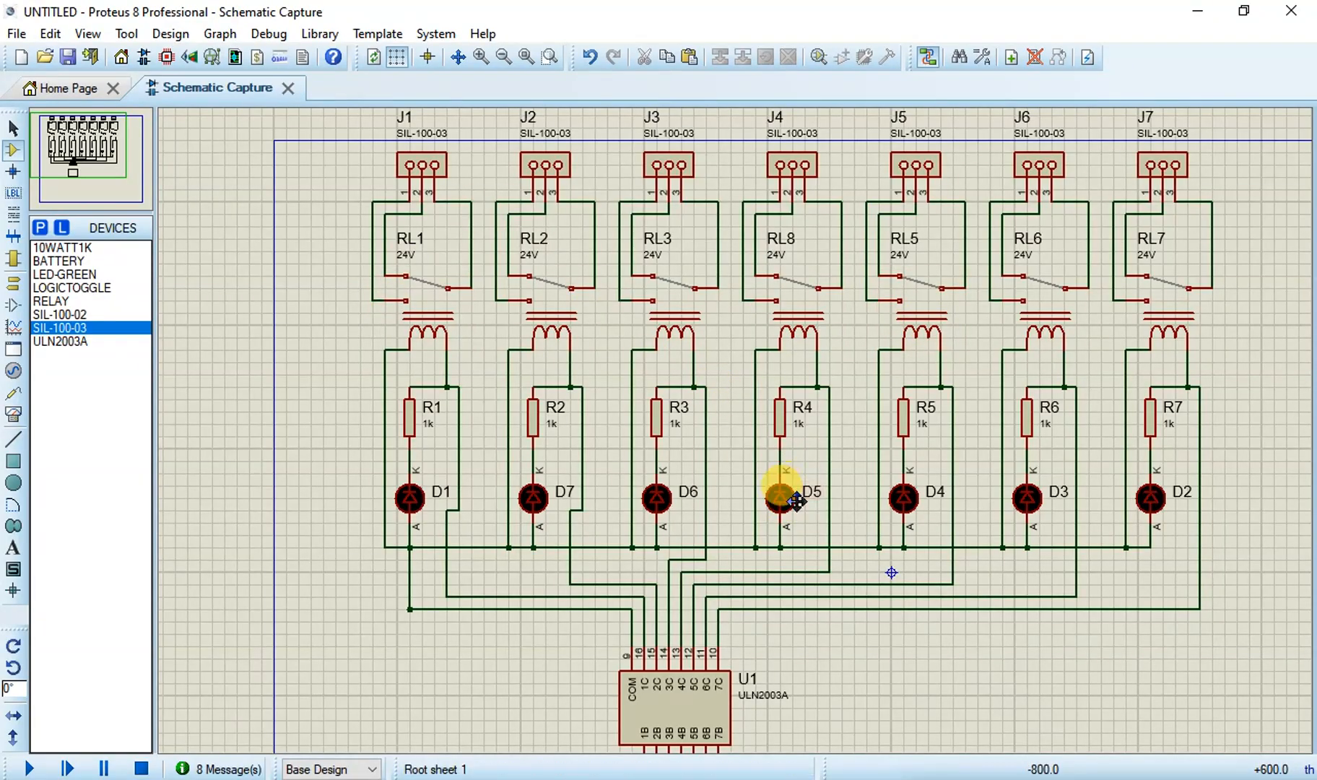
pyautogui.click(823, 667)
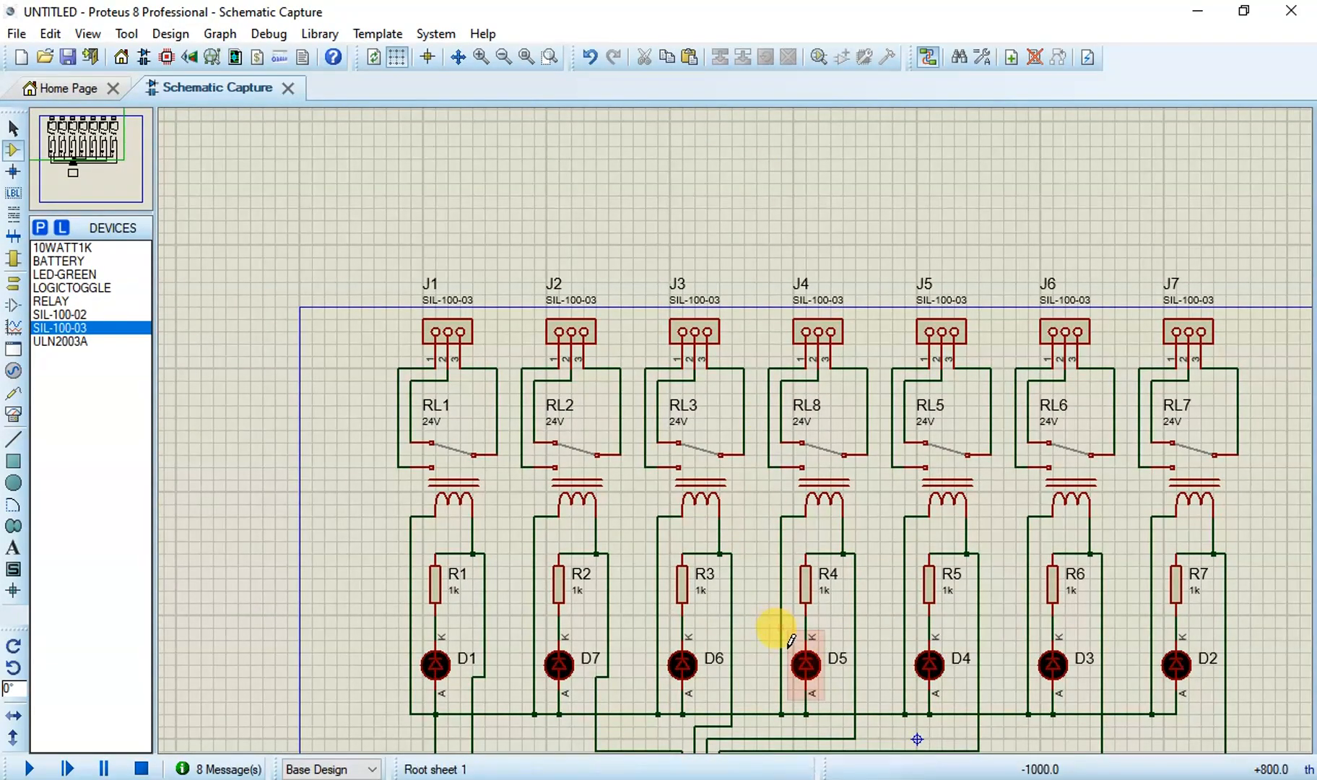
pyautogui.moveTo(787, 636)
pyautogui.mouseDown()
pyautogui.moveTo(576, 219)
pyautogui.moveTo(758, 236)
pyautogui.moveTo(706, 247)
pyautogui.moveTo(688, 174)
pyautogui.mouseUp()
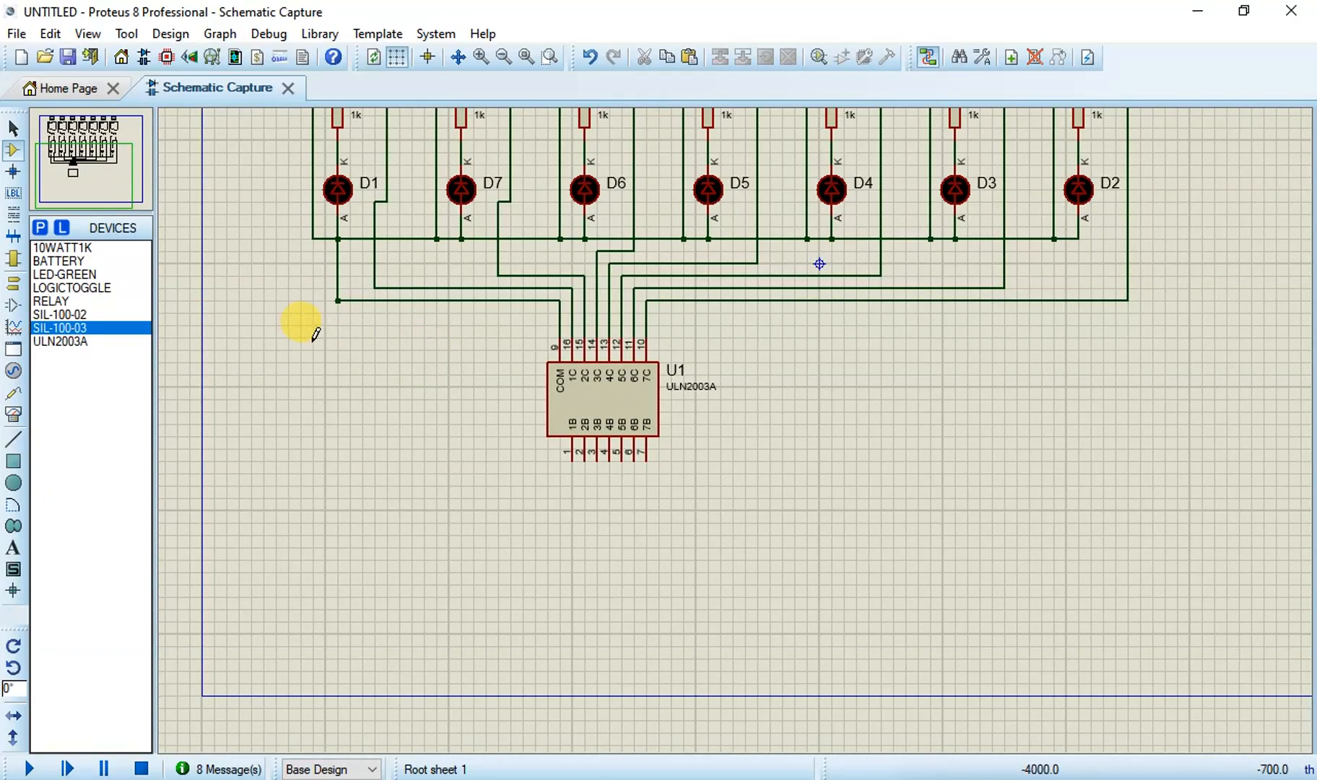
pyautogui.click(81, 315)
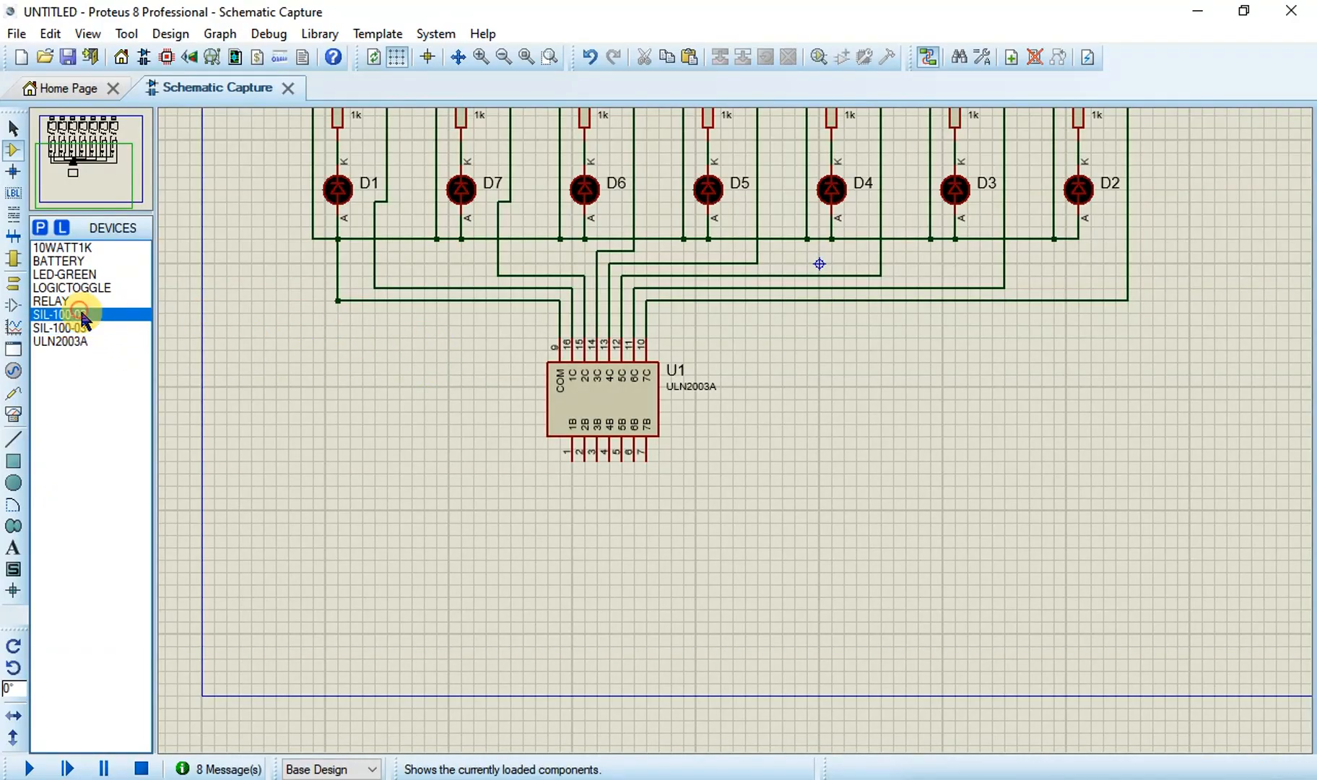
pyautogui.click(388, 623)
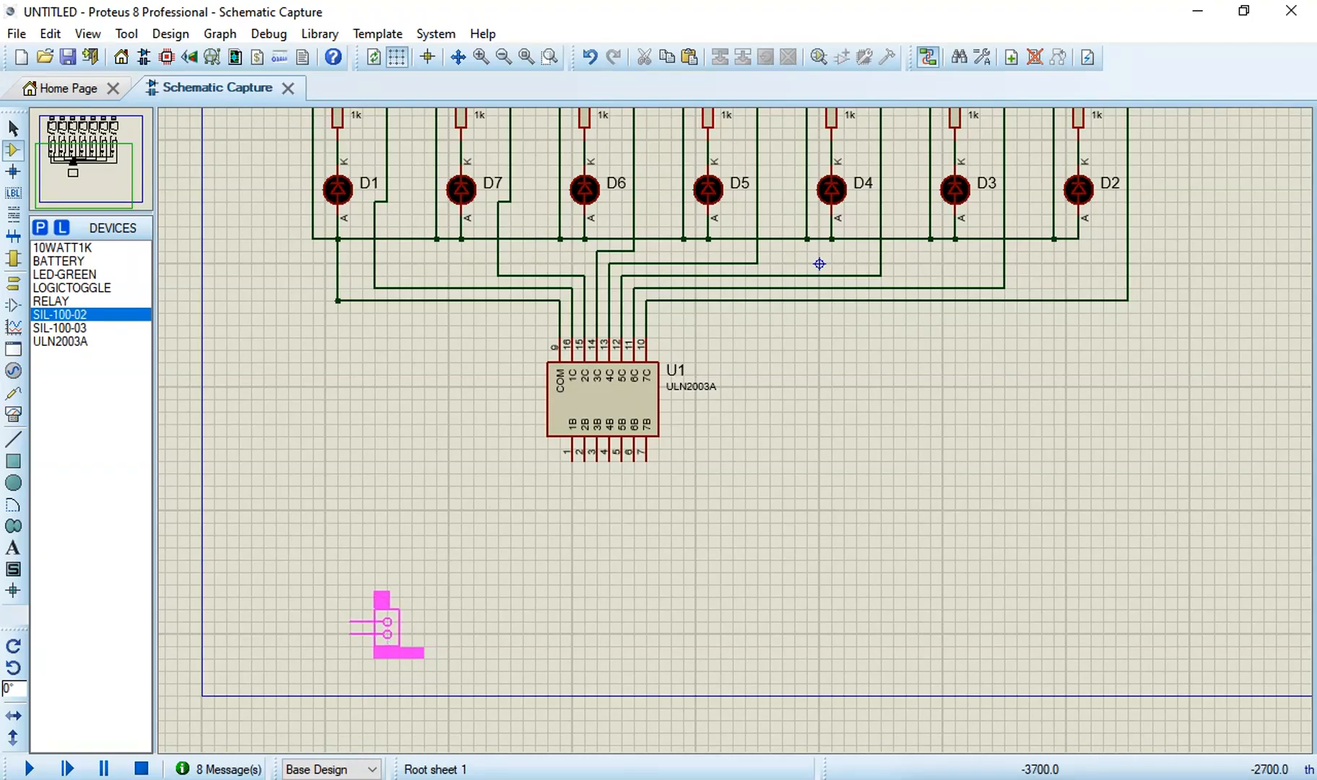
pyautogui.click(320, 580)
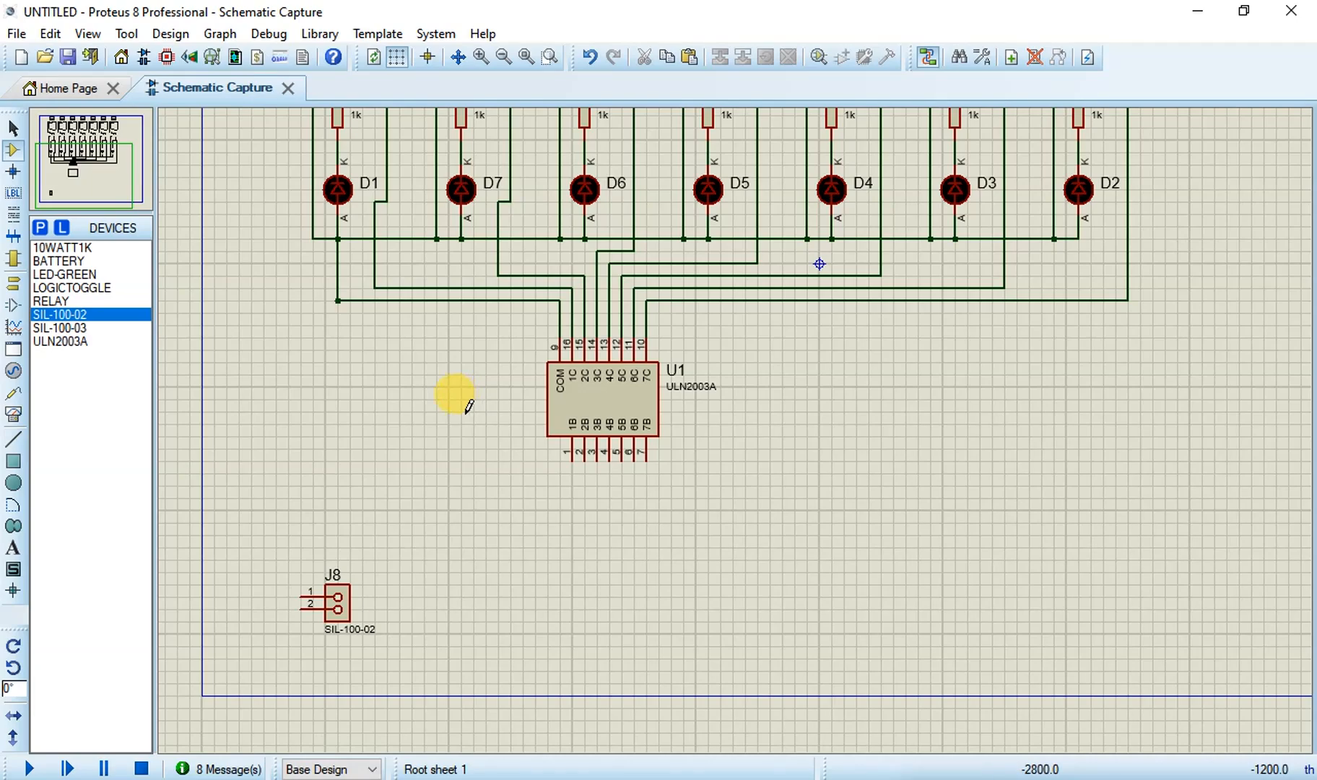
# Step: Place four more SIL-100-02 connectors in a row to the right of J8, below the ULN2003A
pyautogui.click(96, 329)
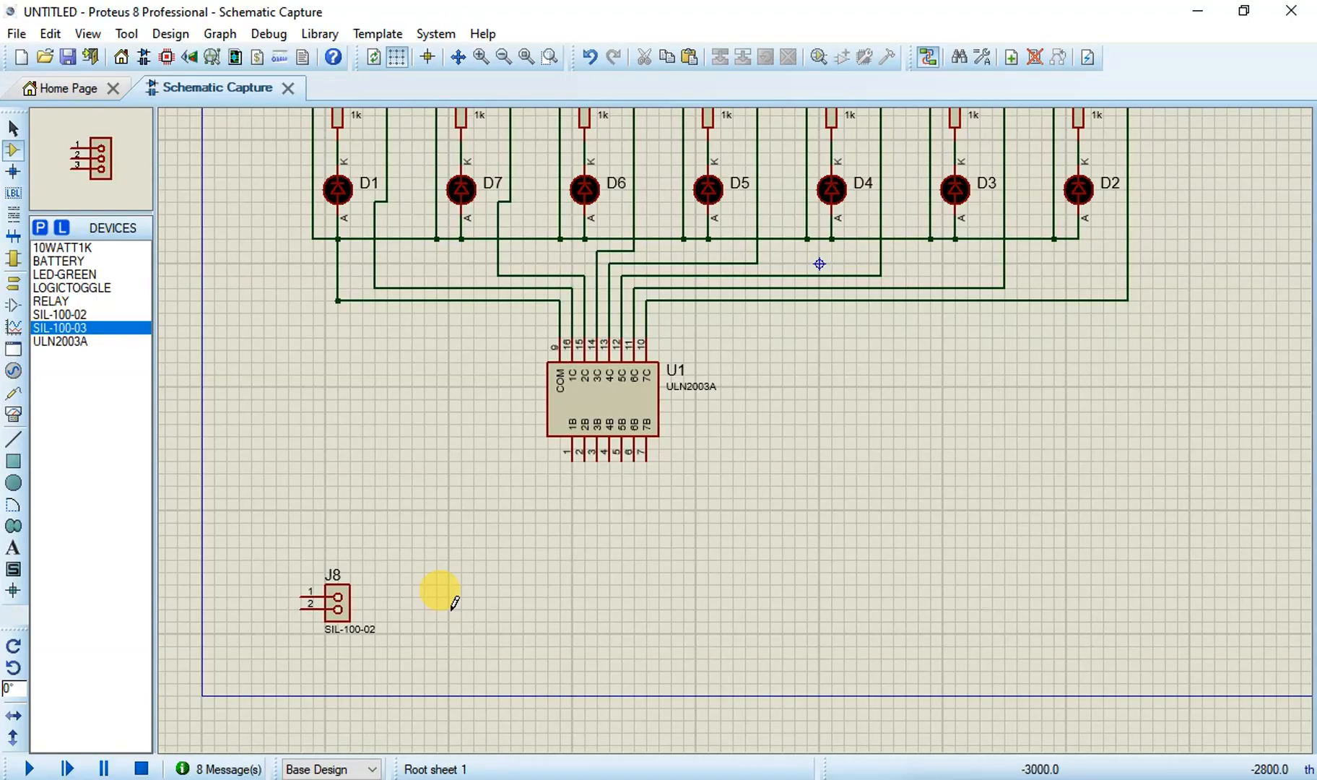
pyautogui.click(73, 315)
pyautogui.click(444, 598)
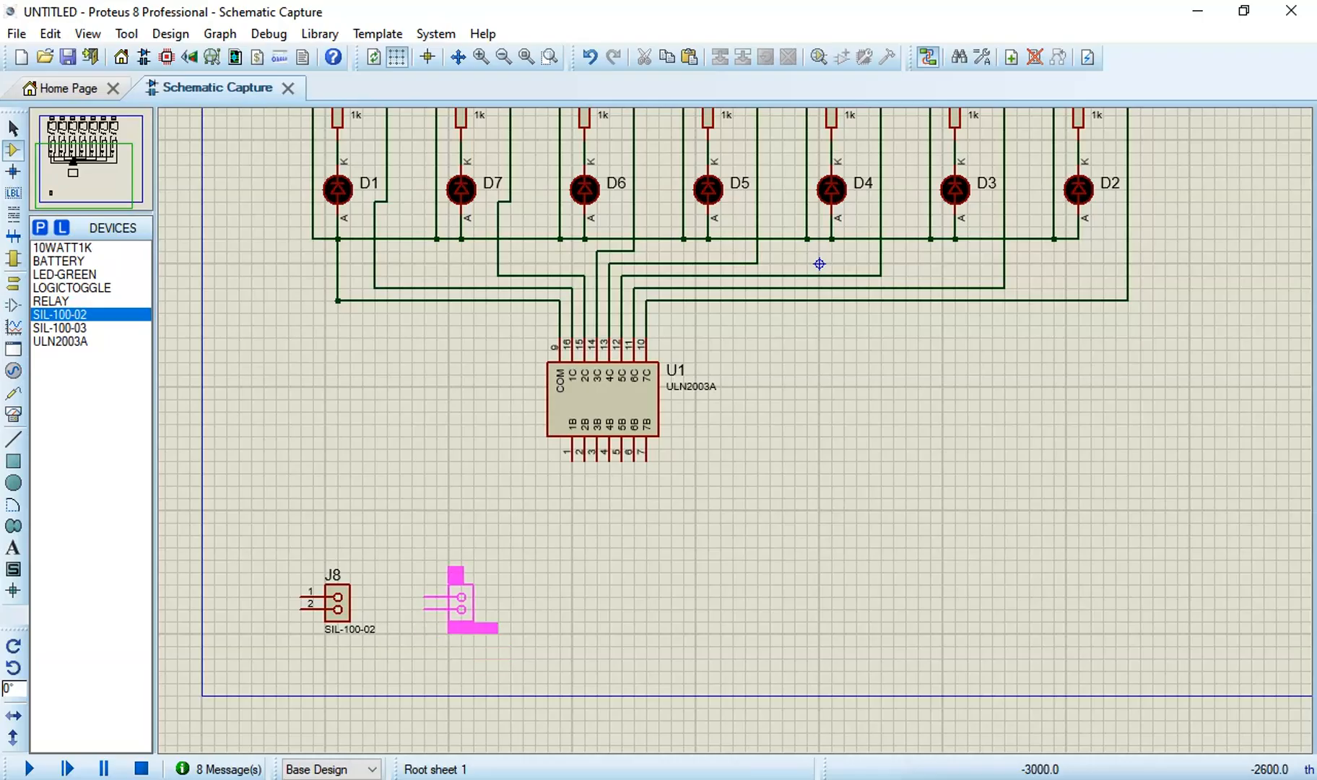
pyautogui.click(462, 585)
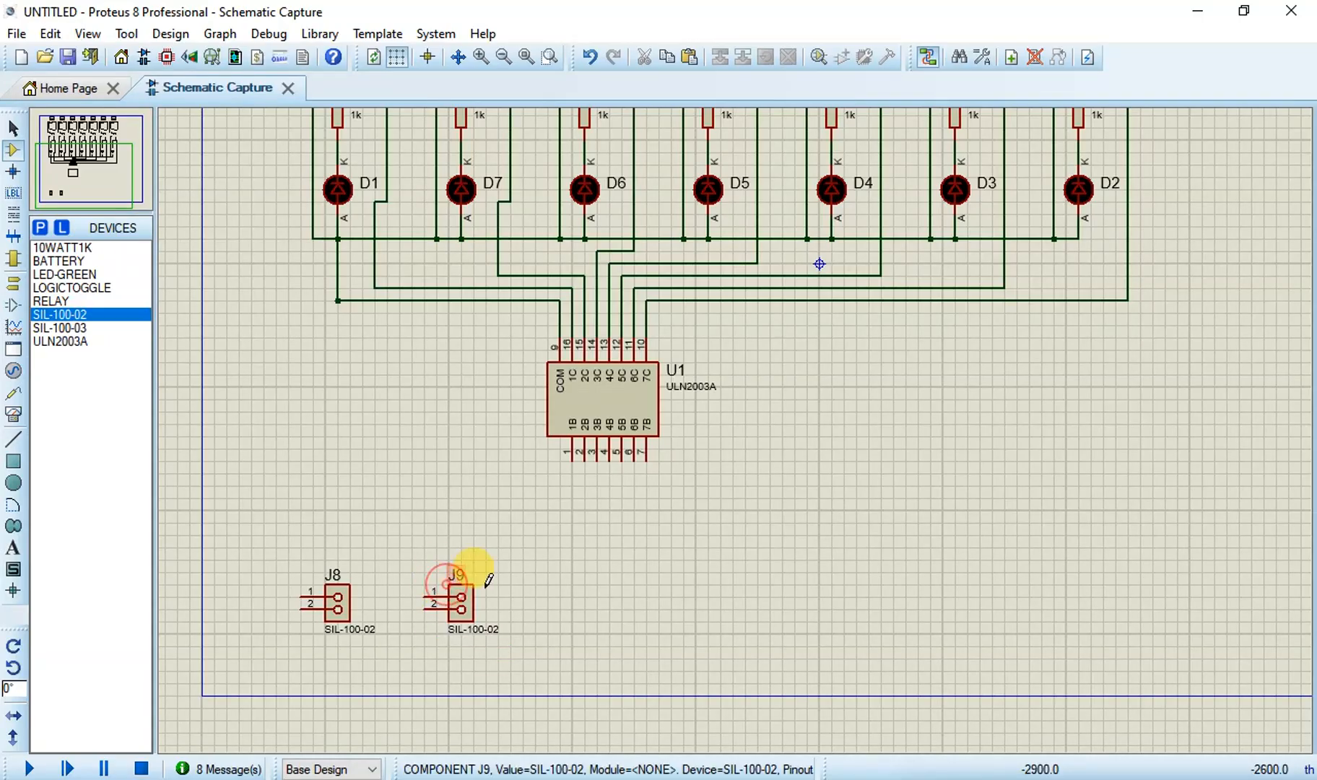
pyautogui.click(523, 583)
pyautogui.click(605, 581)
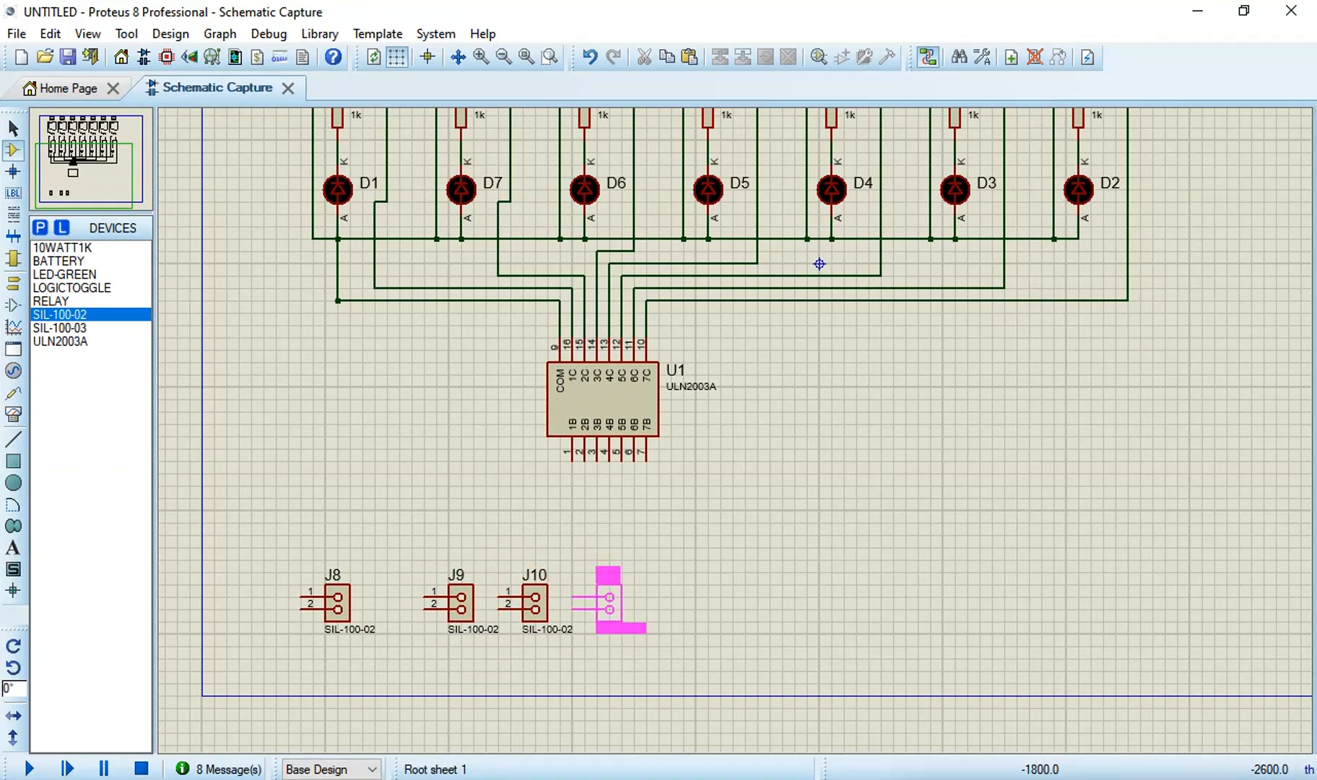
pyautogui.click(609, 594)
pyautogui.click(675, 594)
pyautogui.click(679, 578)
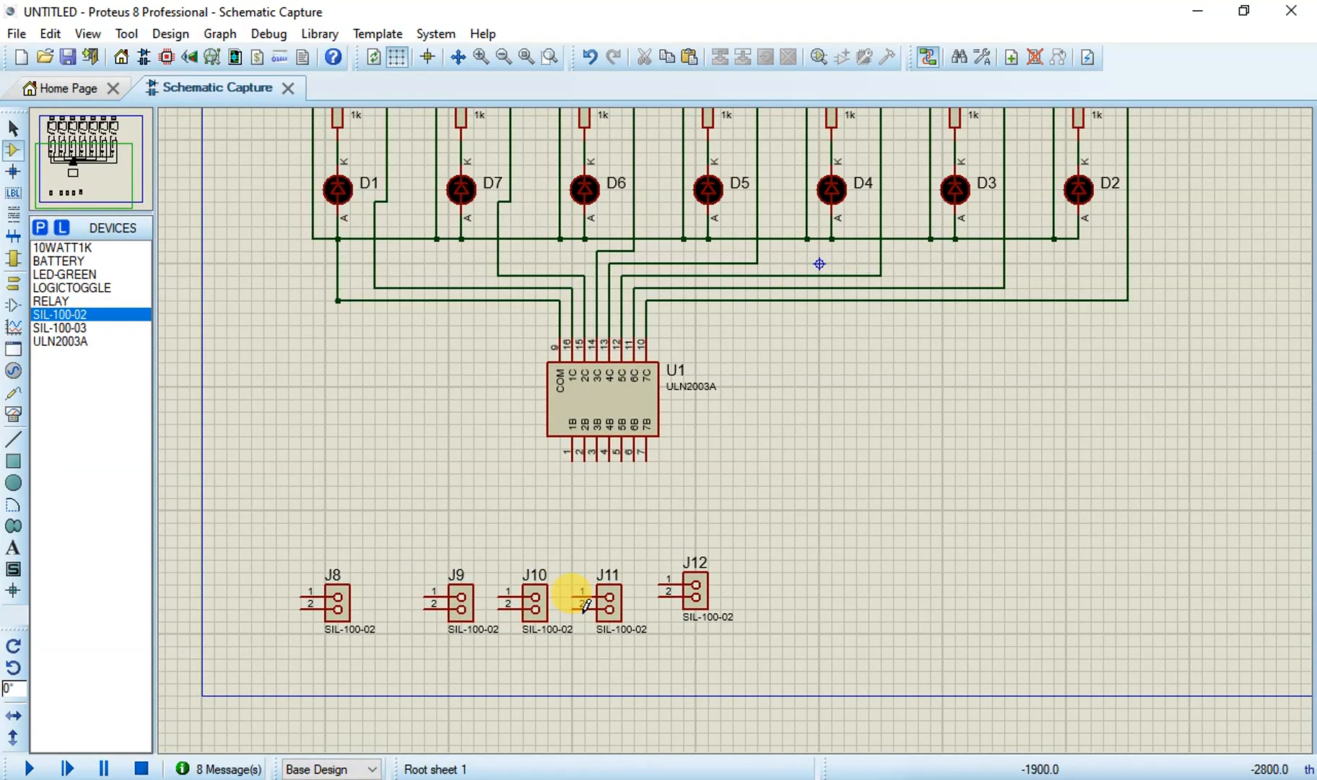
# Step: Rotate the five SIL-100-02 connectors clockwise so their pins point up, and join J9 to J12 side by side without value labels
pyautogui.rightClick(693, 589)
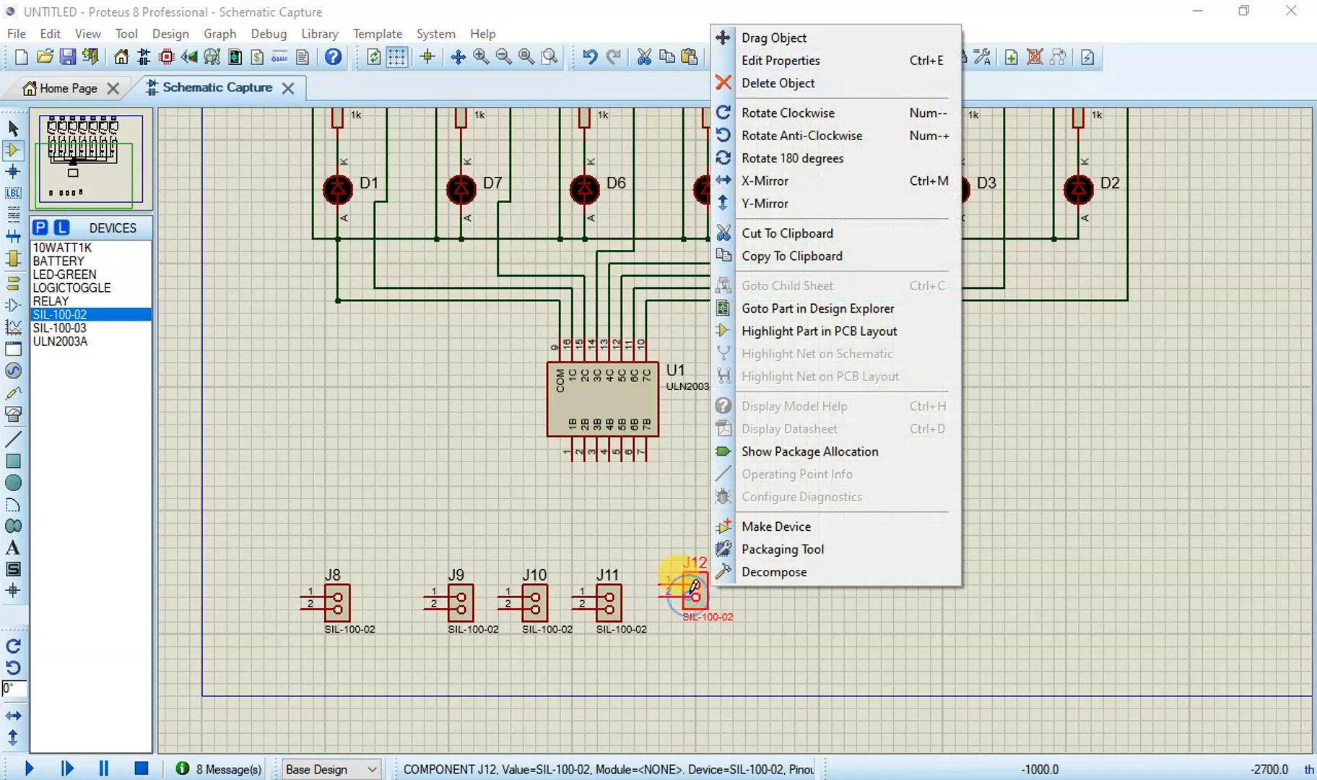
pyautogui.click(766, 116)
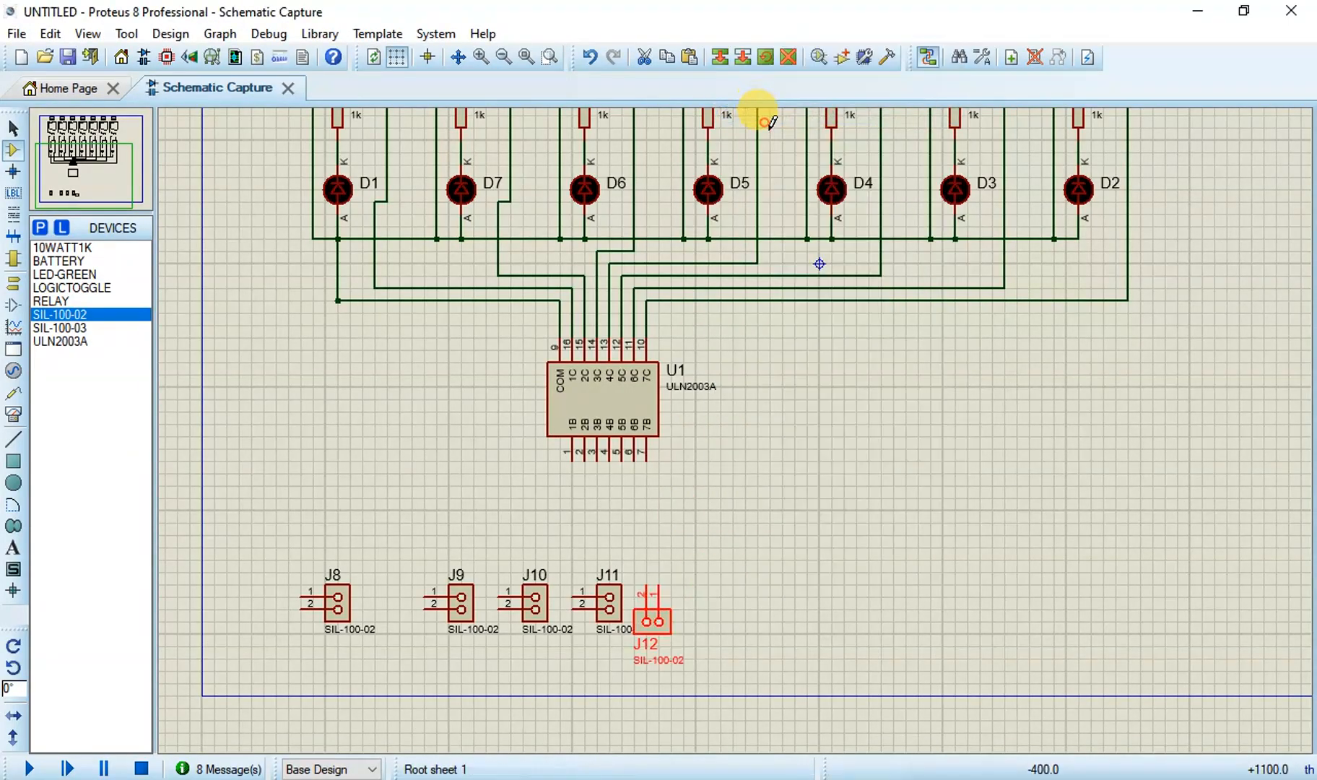
pyautogui.rightClick(609, 603)
pyautogui.click(704, 123)
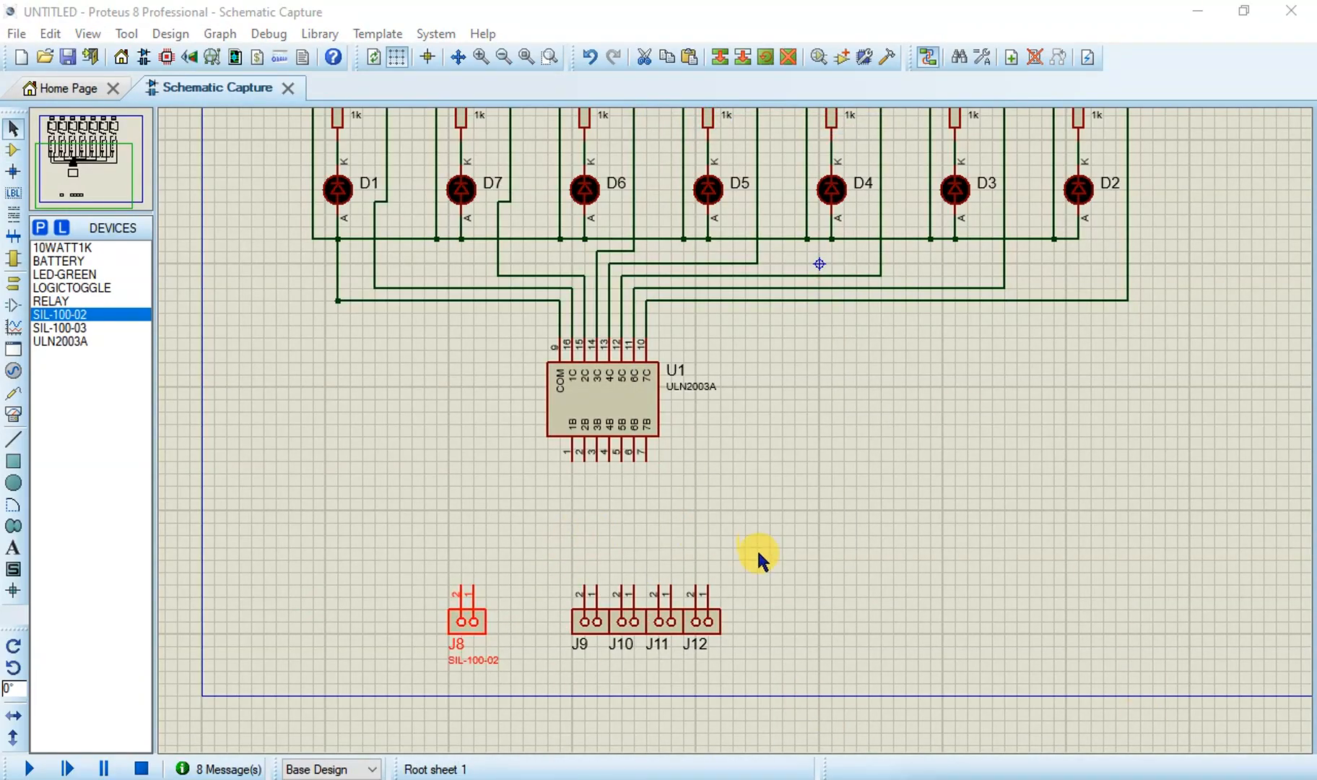
# Step: Move the block of connectors J9 to J12 slightly left and down, under the ULN2003A input pins
pyautogui.click(773, 667)
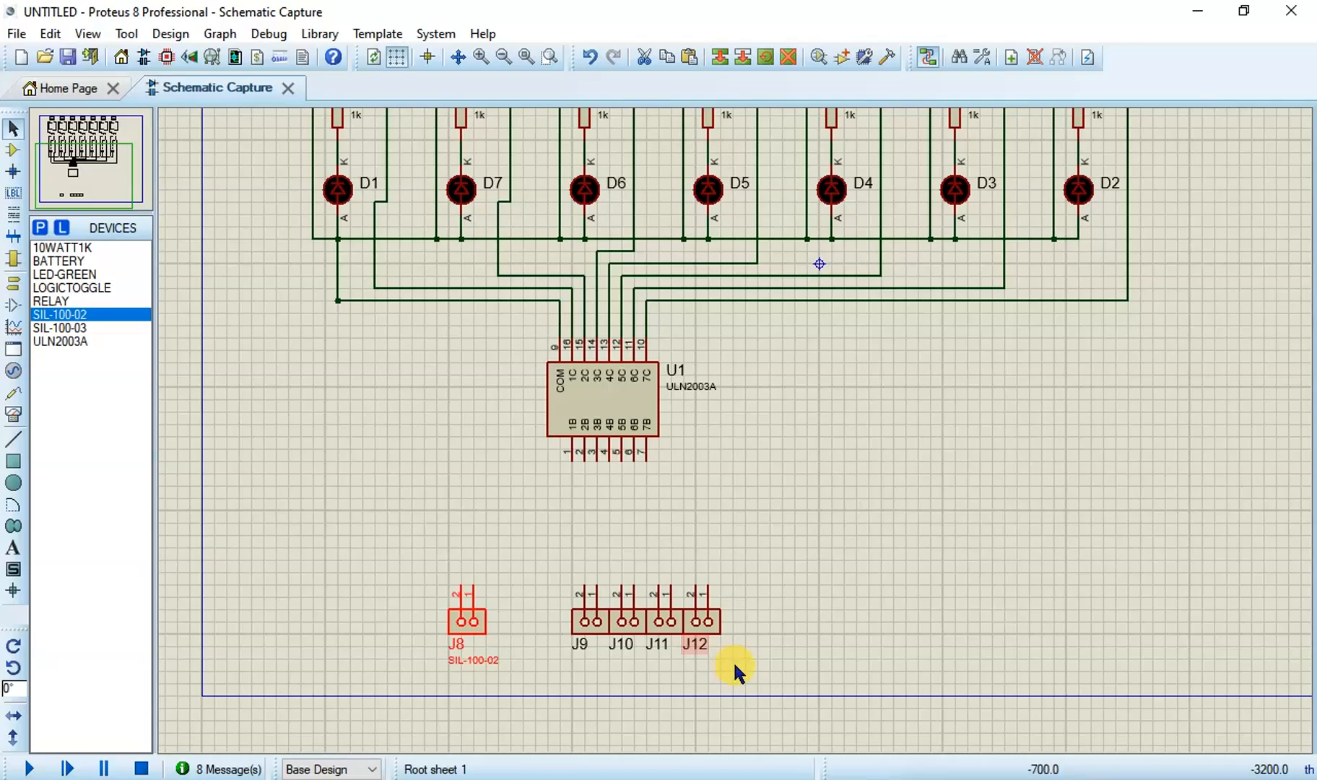
pyautogui.moveTo(770, 671); pyautogui.dragTo(548, 560)
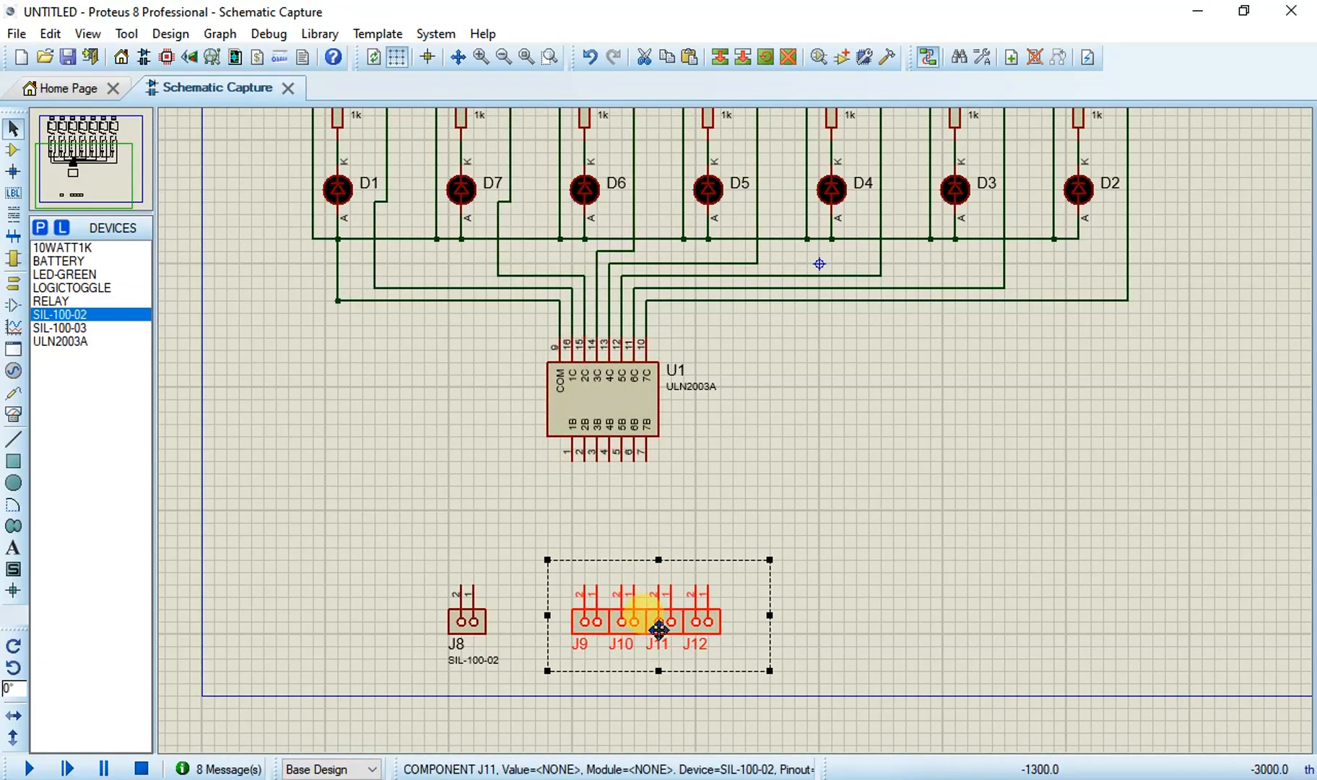
pyautogui.moveTo(644, 618); pyautogui.dragTo(632, 610)
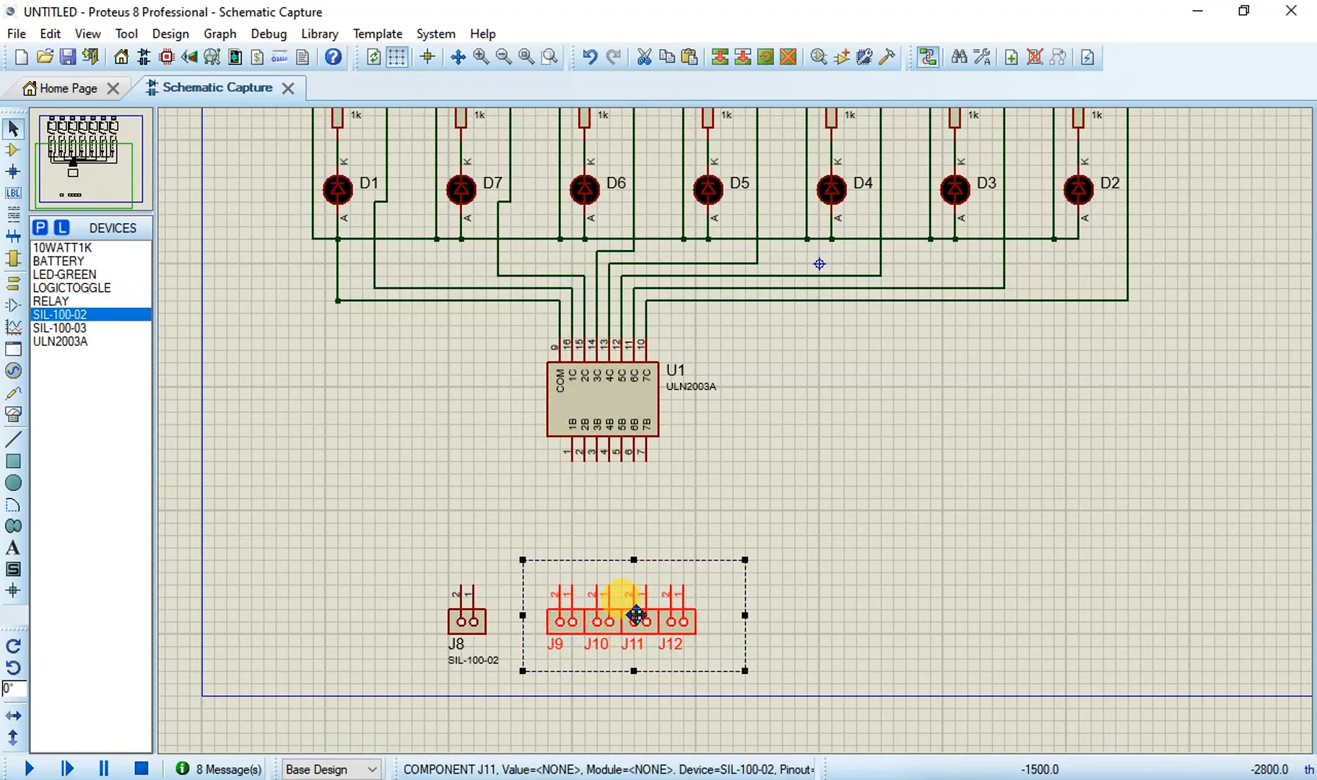
pyautogui.click(832, 591)
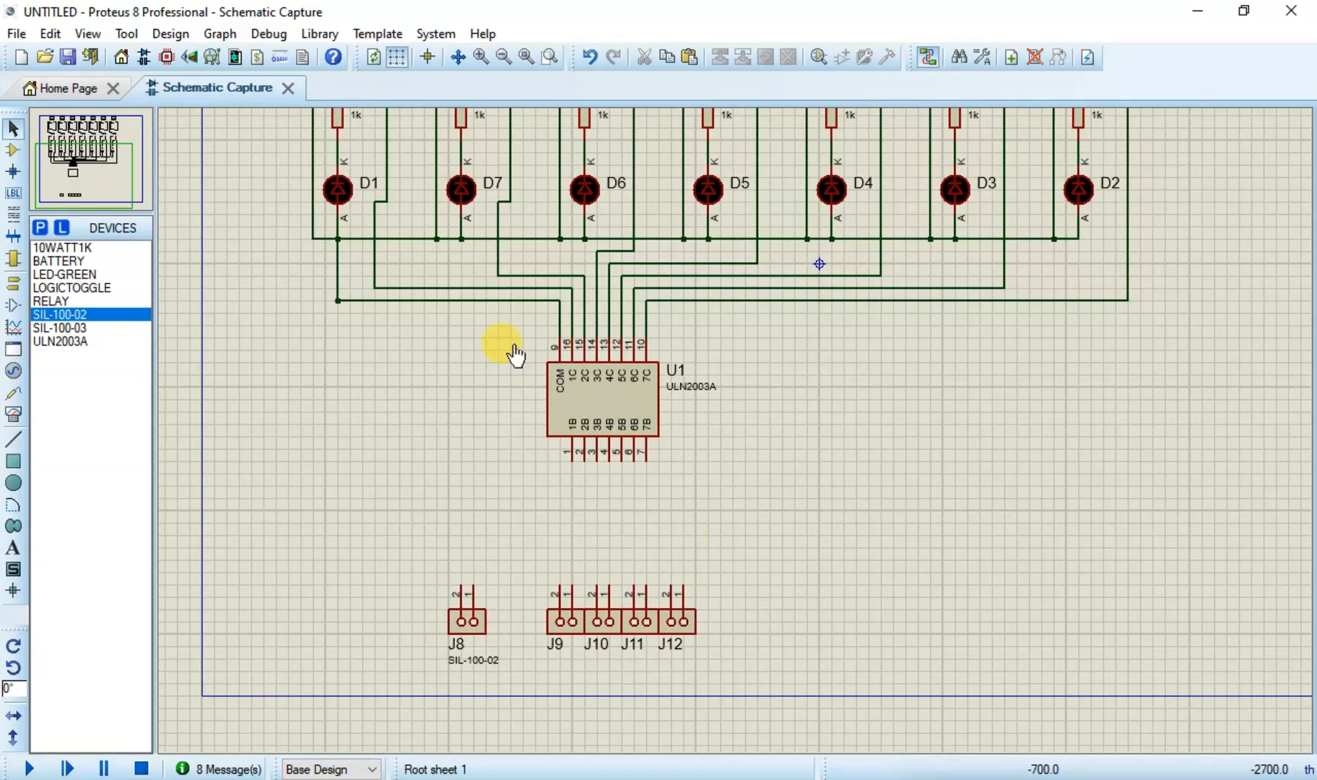
pyautogui.moveTo(720, 670); pyautogui.dragTo(572, 627)
pyautogui.click(876, 626)
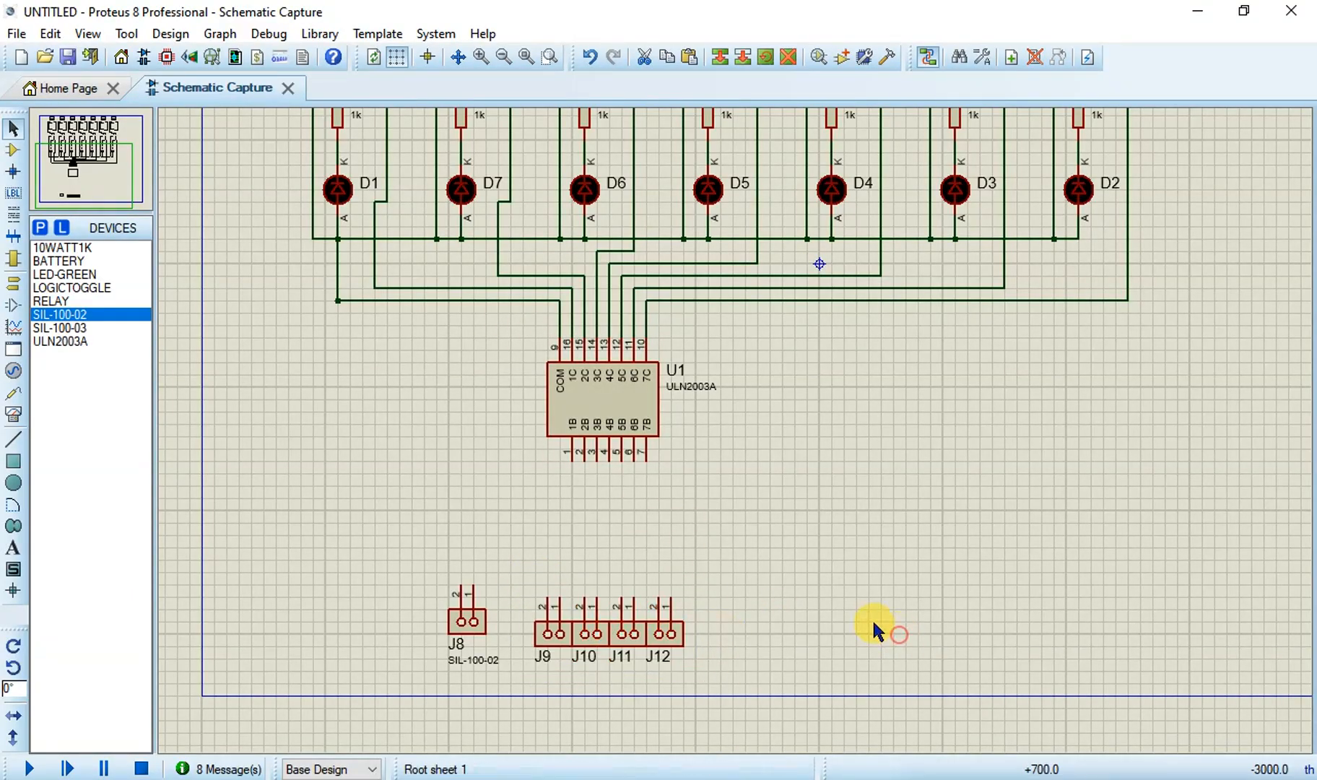
# Step: Clear the SIL-100-02 value label of connector J8, keeping its part ID
pyautogui.doubleClick(462, 640)
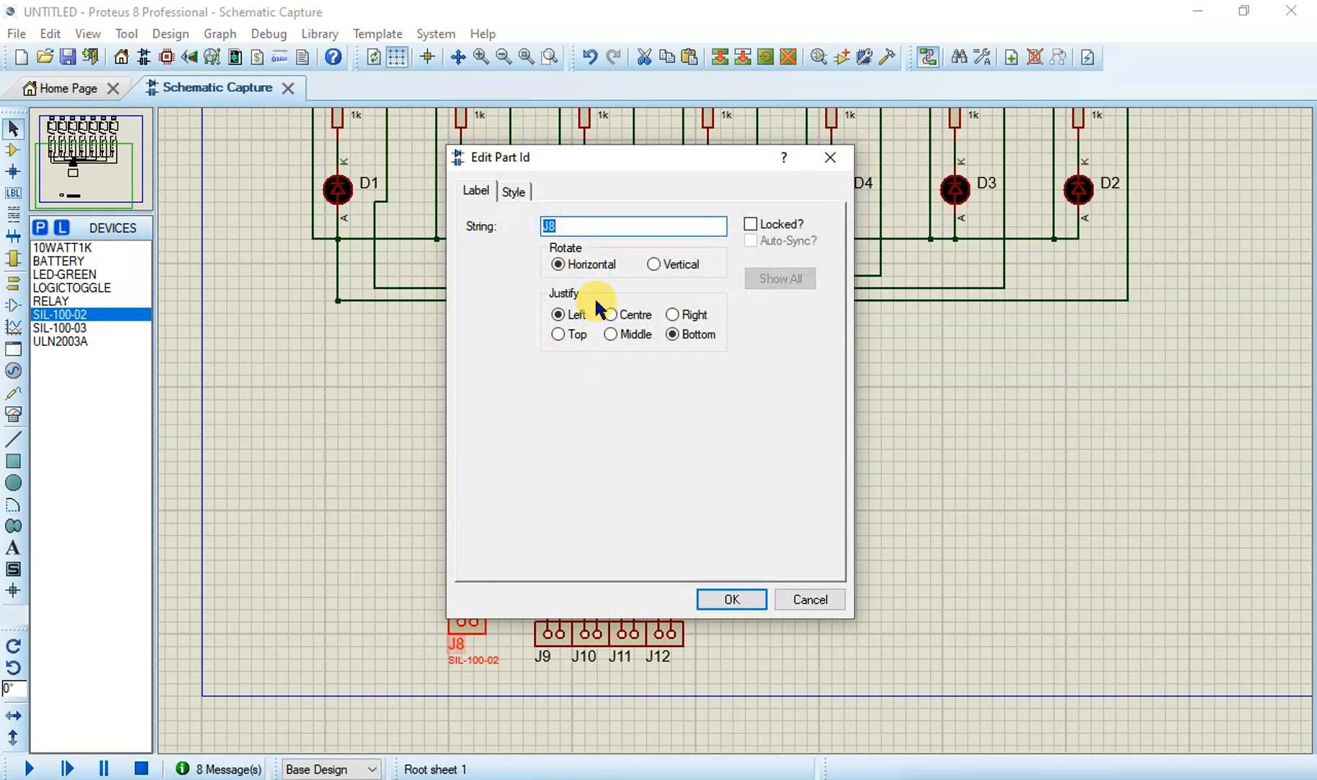
pyautogui.click(741, 593)
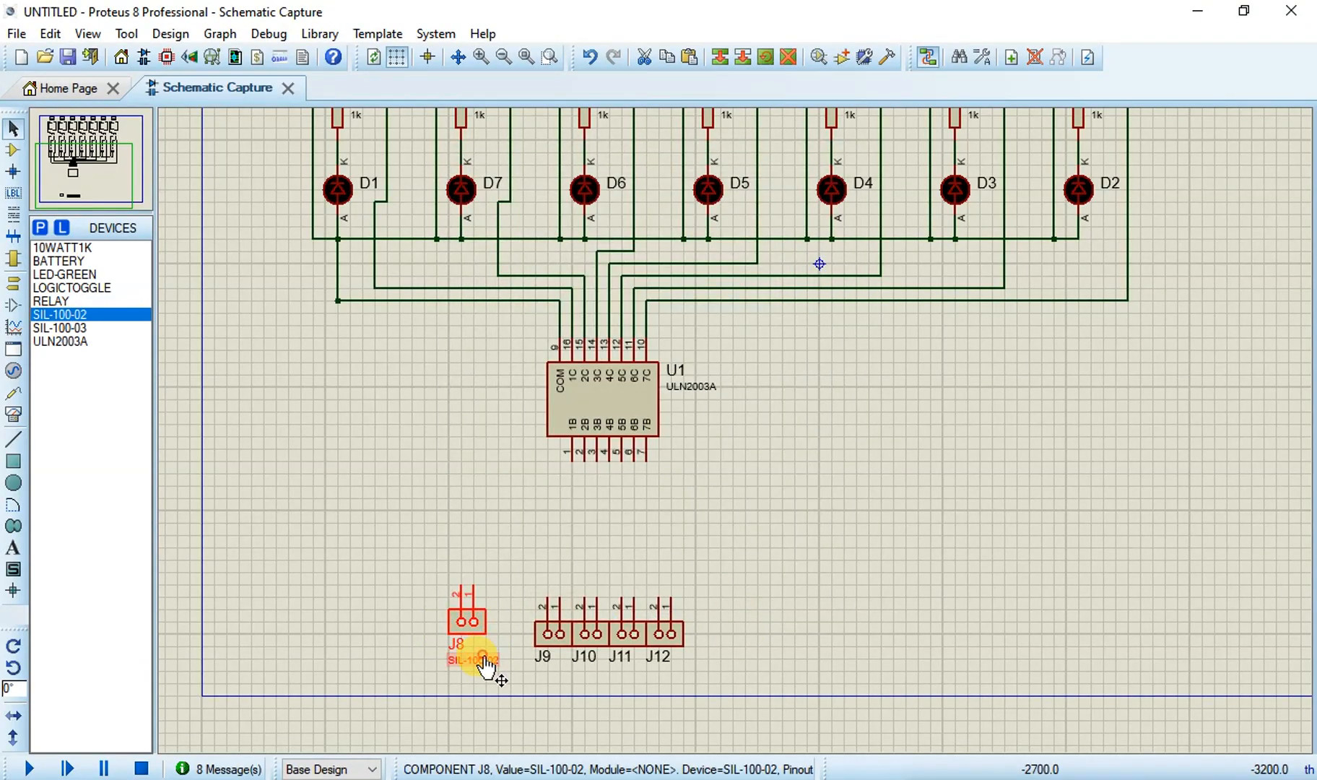
pyautogui.doubleClick(482, 659)
pyautogui.press('Delete')
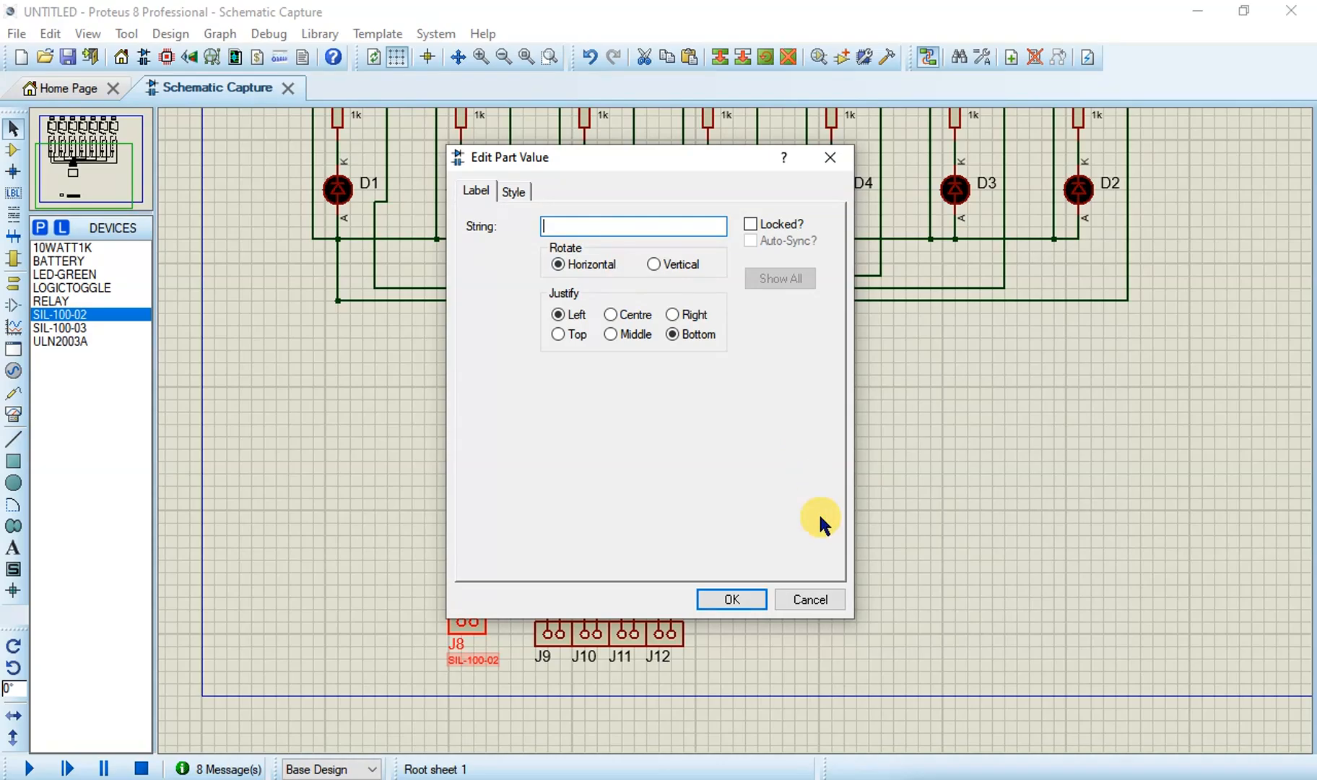
pyautogui.click(739, 597)
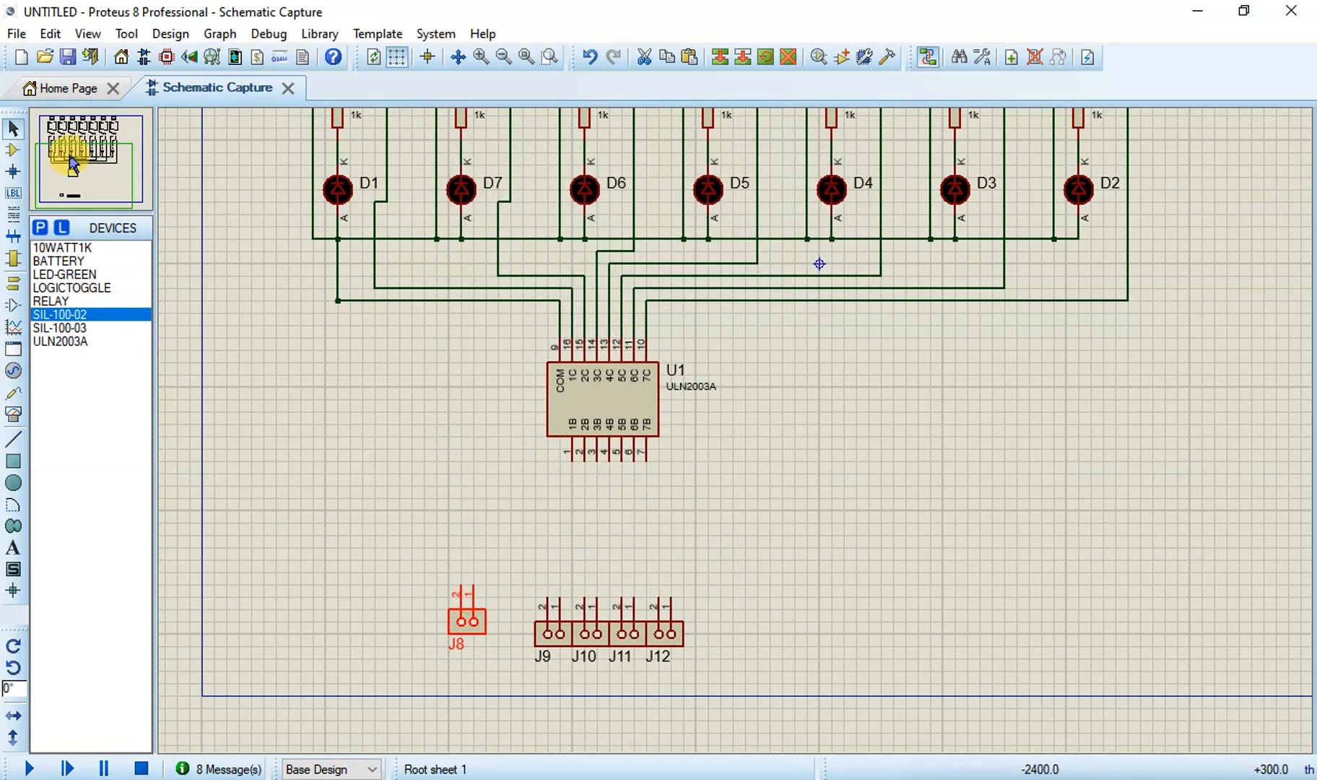
# Step: Wire ULN2003A inputs 1B to 7B in order to the pins of J9, J10 and J11 and pin 2 of J12
pyautogui.click(572, 459)
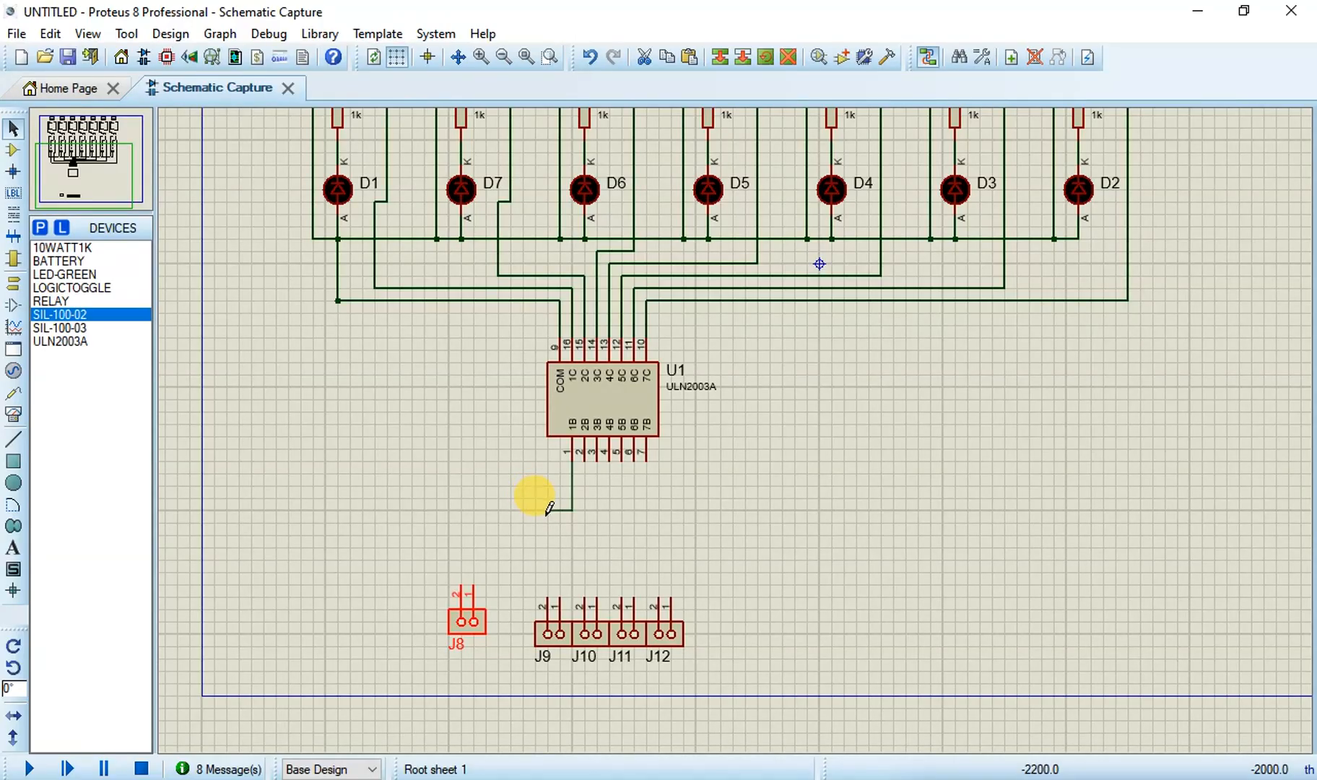
pyautogui.click(562, 596)
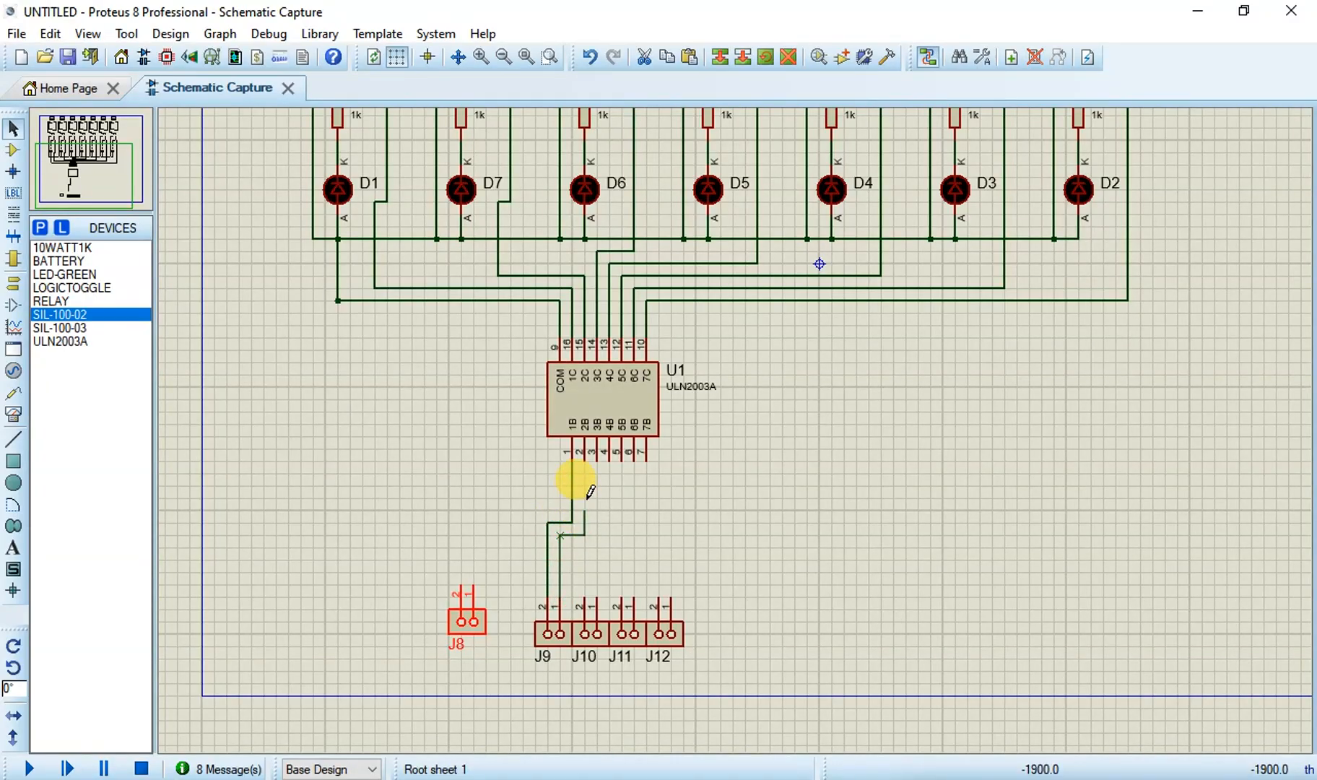
pyautogui.click(598, 459)
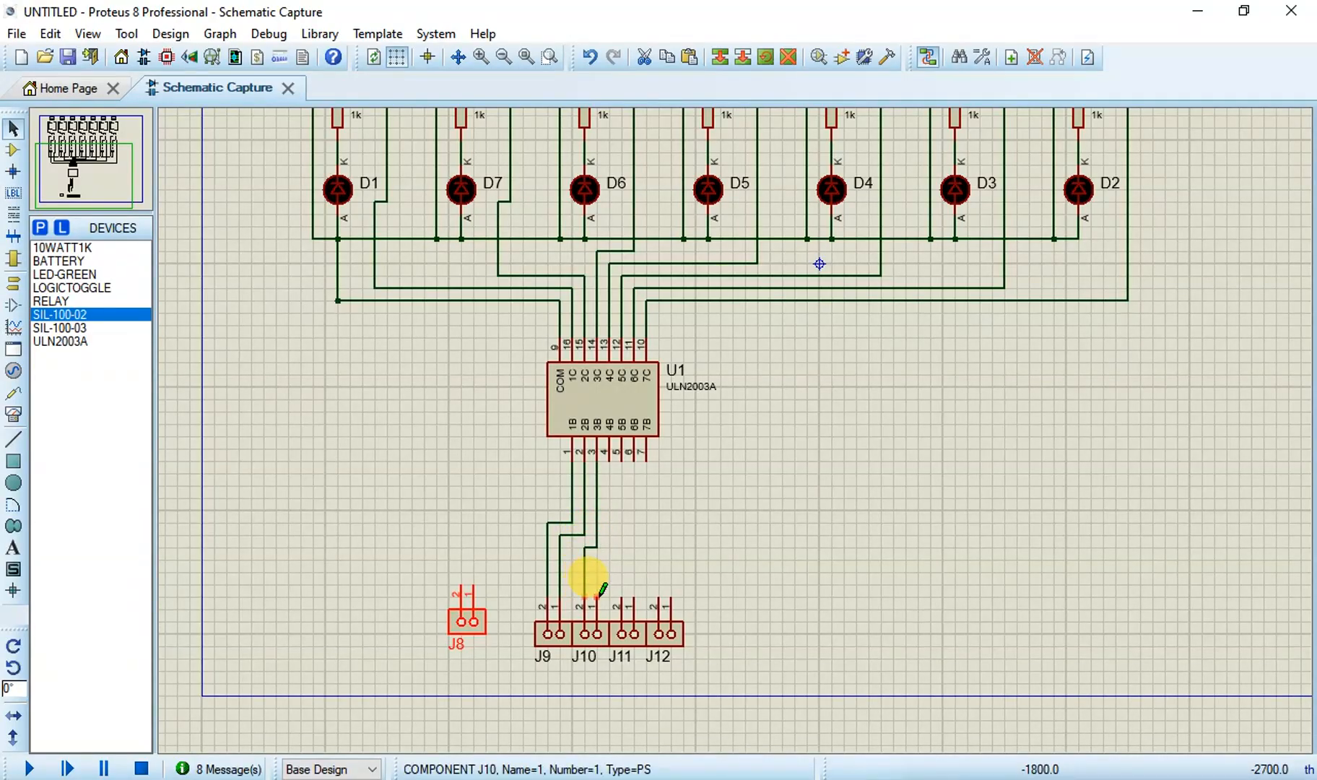
pyautogui.click(596, 578)
pyautogui.moveTo(615, 548)
pyautogui.mouseDown()
pyautogui.moveTo(603, 571)
pyautogui.moveTo(616, 453)
pyautogui.moveTo(634, 589)
pyautogui.mouseUp()
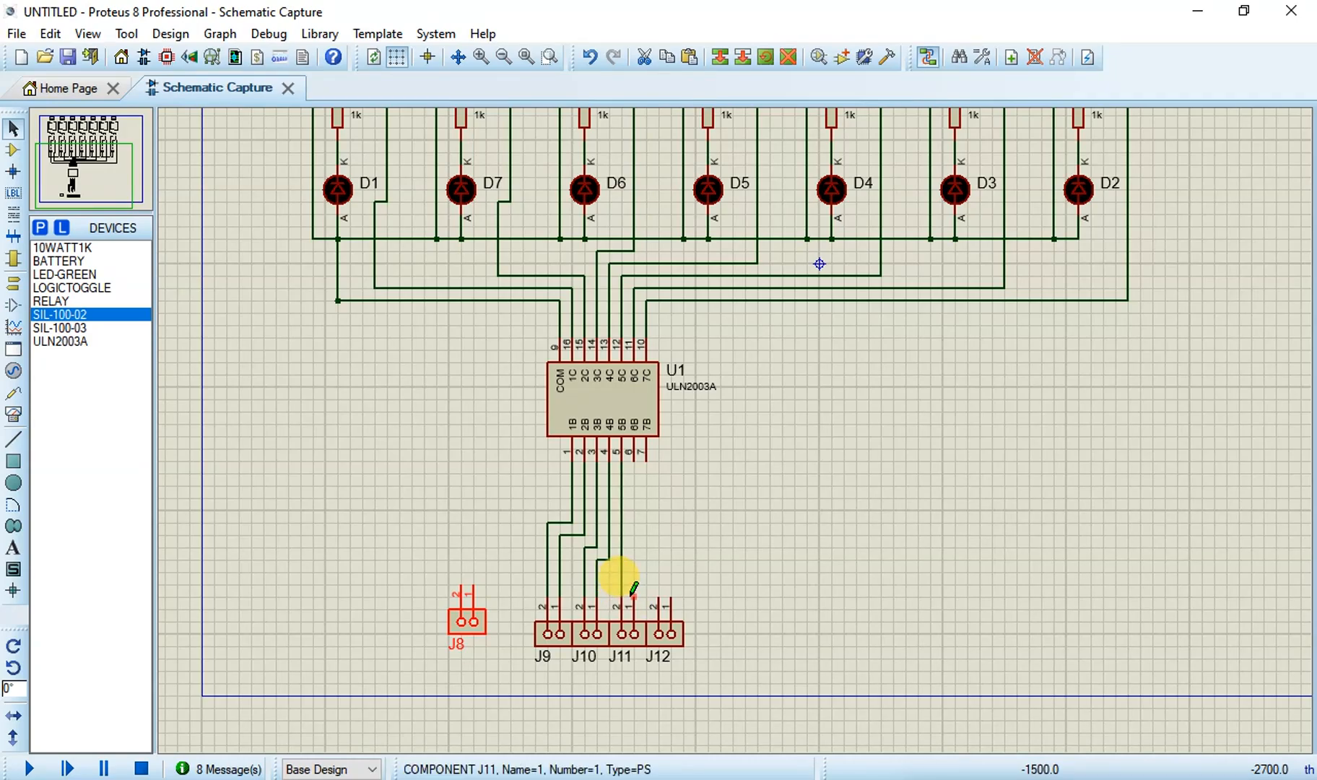
pyautogui.click(635, 577)
pyautogui.click(628, 450)
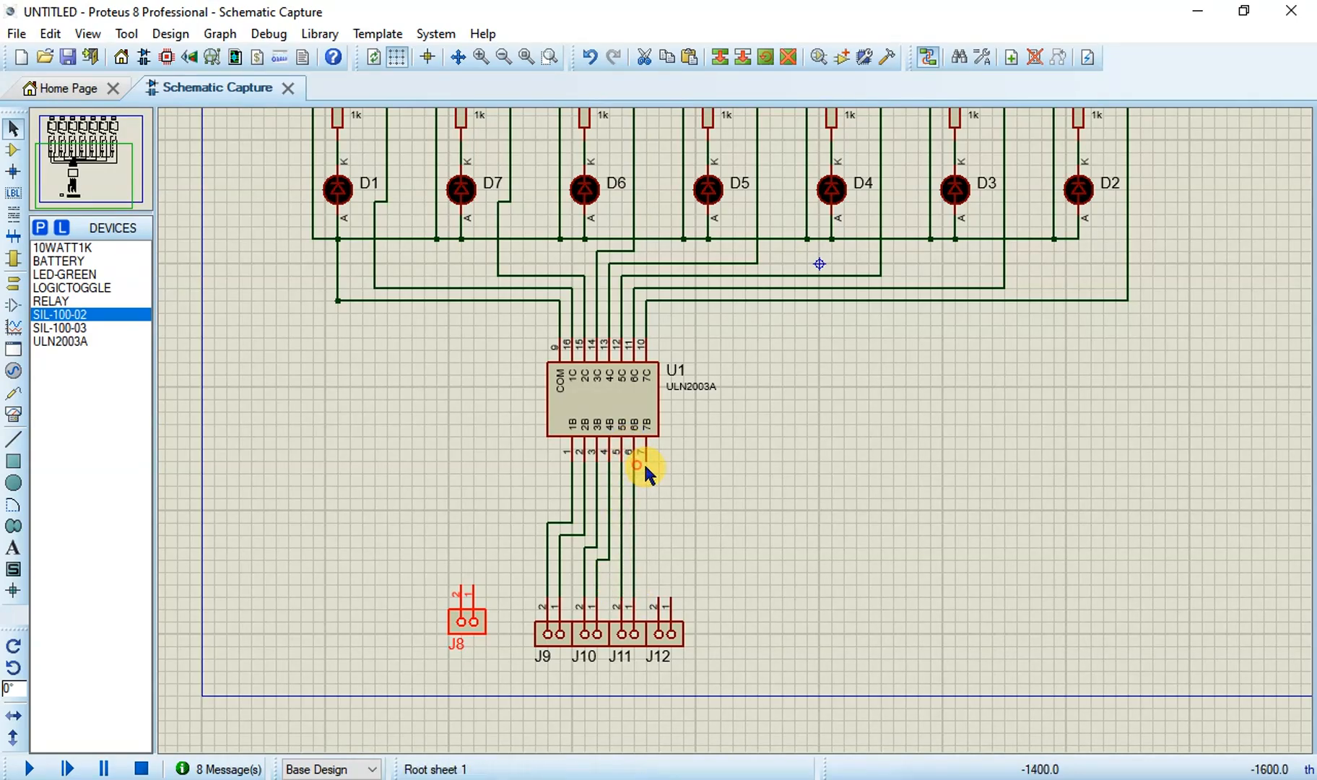
pyautogui.click(647, 460)
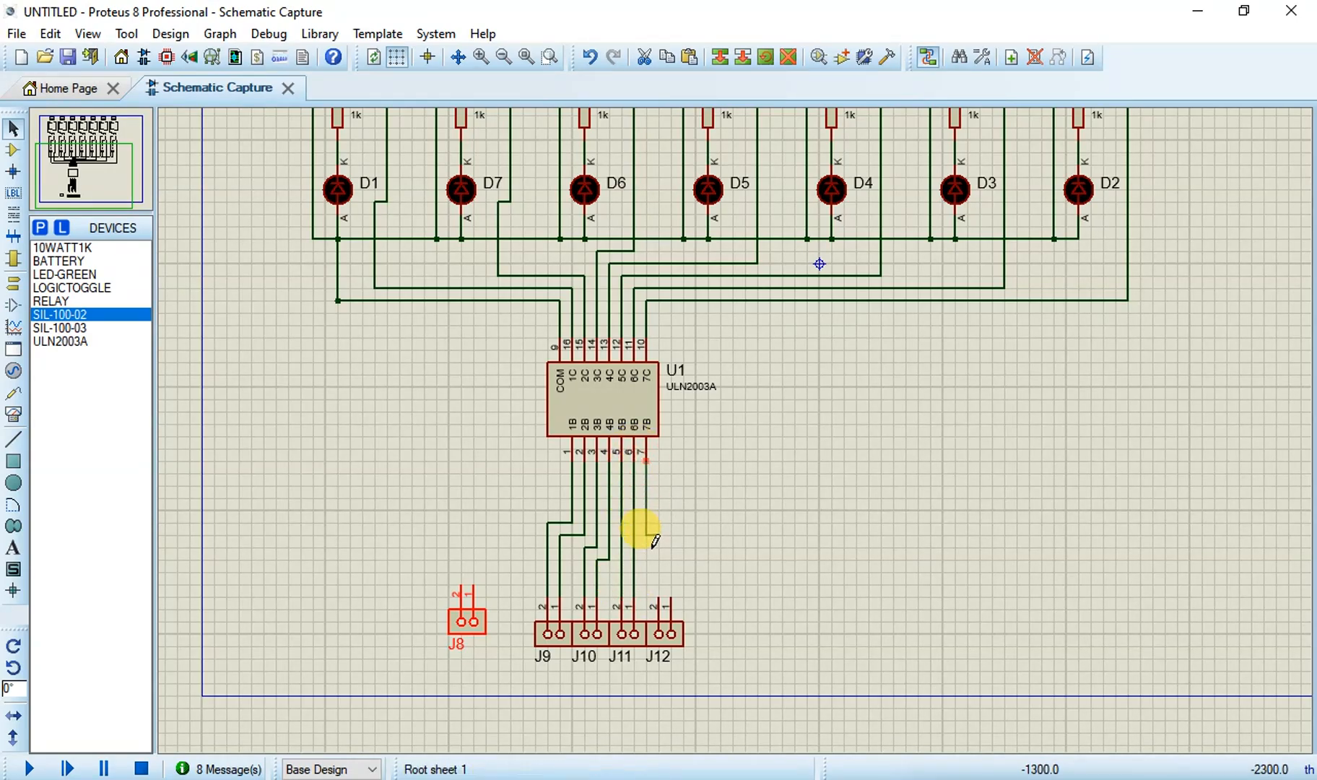
pyautogui.click(653, 594)
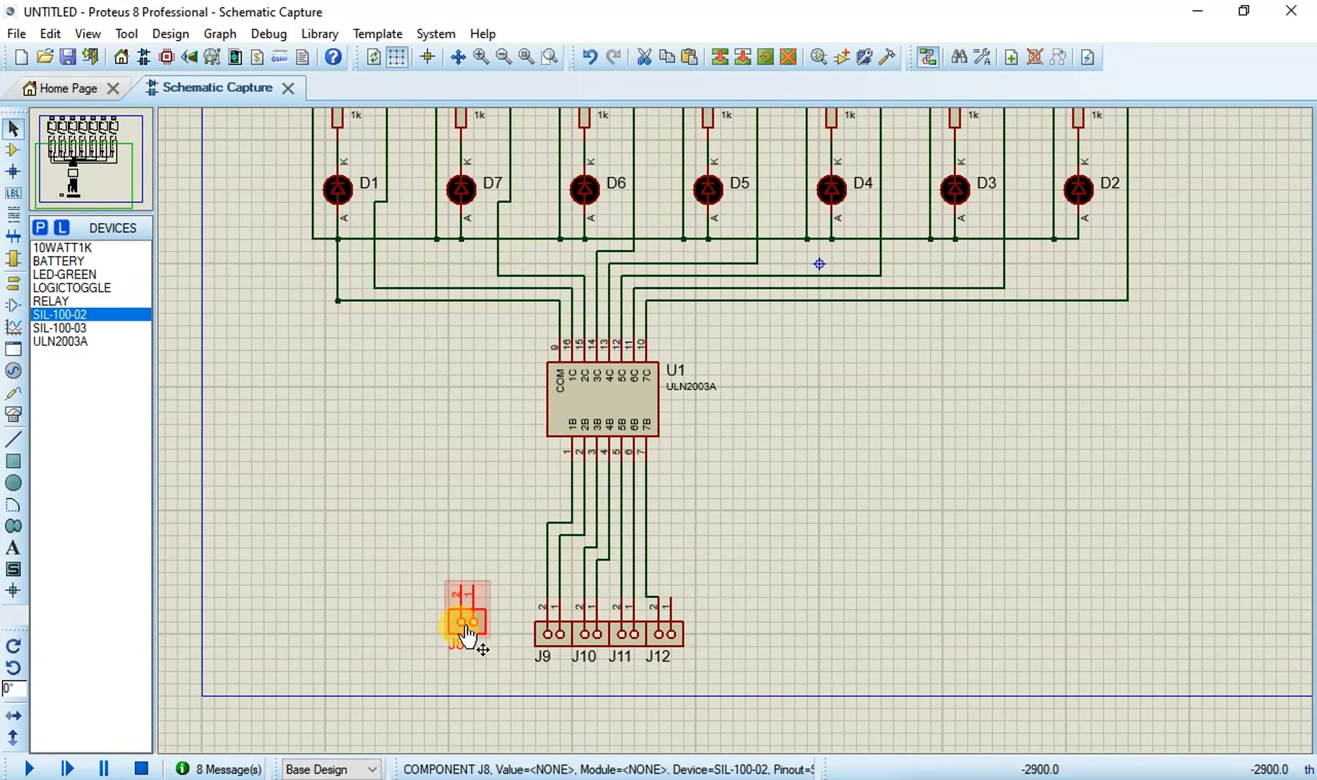
# Step: Move connector J8 down into line with J9 to J12 and wire its pin 2 up to the ULN2003A COM line
pyautogui.moveTo(466, 631); pyautogui.dragTo(462, 645)
pyautogui.click(821, 616)
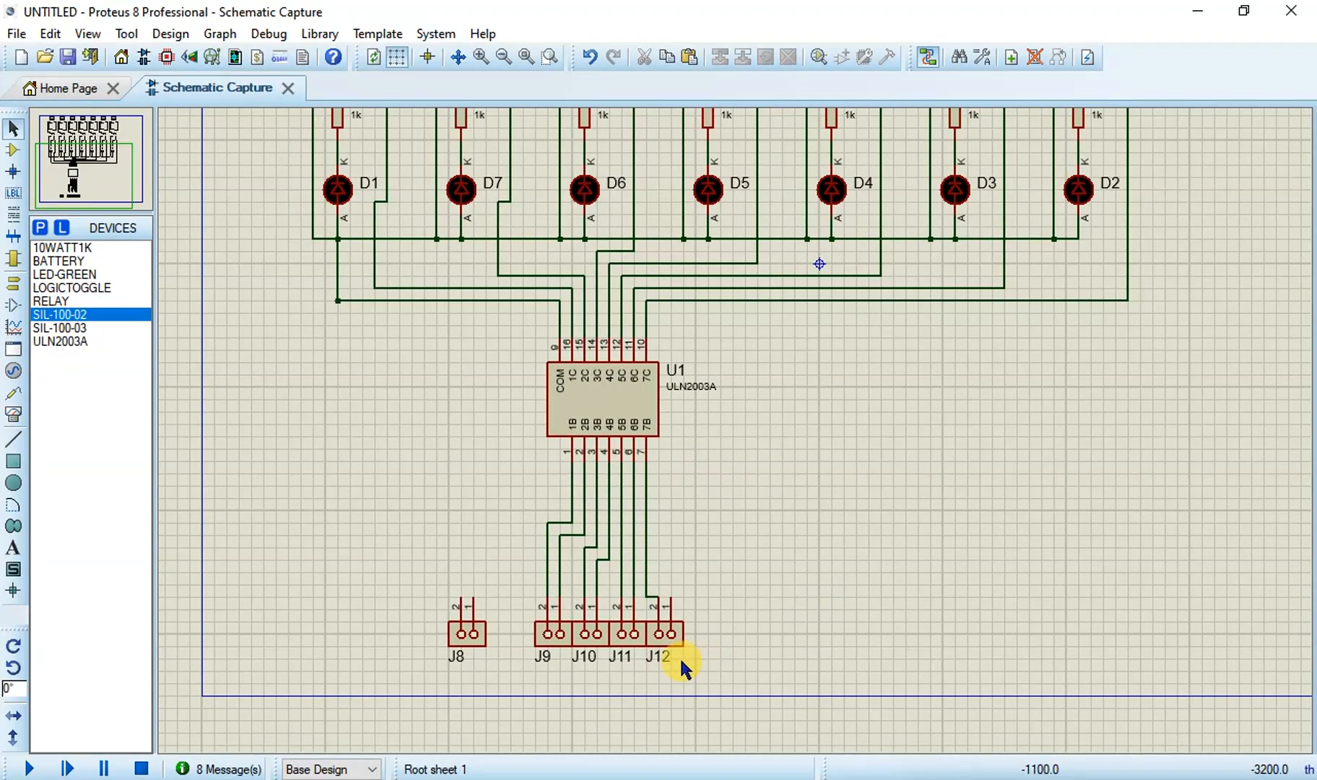
pyautogui.click(461, 603)
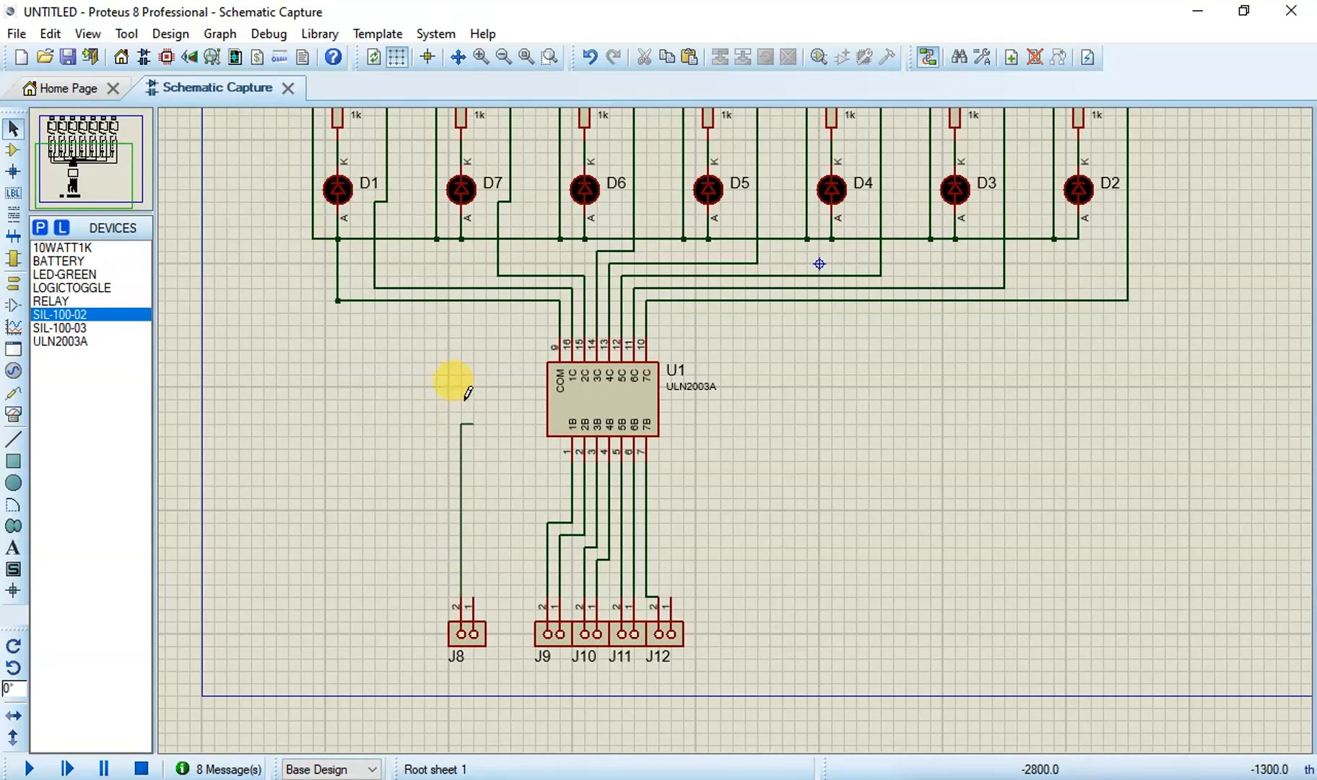
pyautogui.click(460, 300)
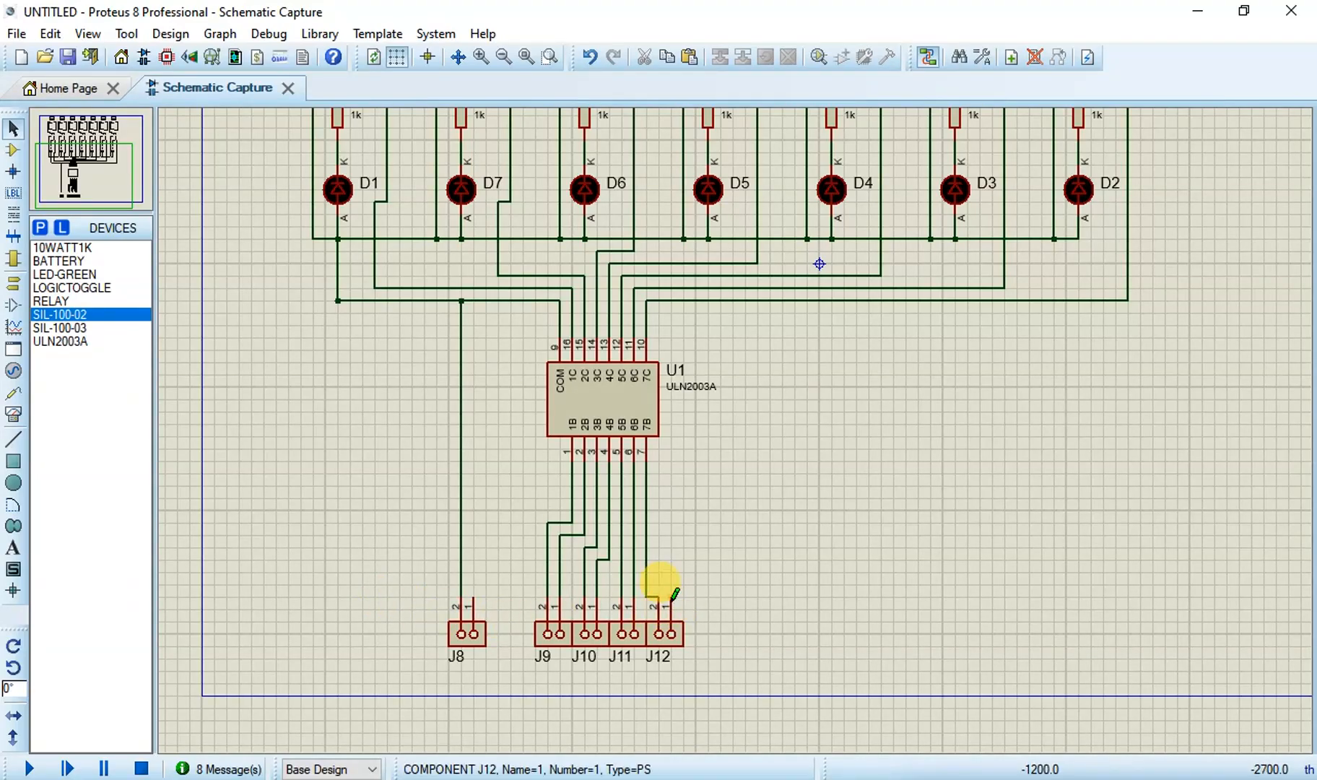
# Step: Route a wire from pin 1 of J8 horizontally across the ULN2003A input wires toward J12
pyautogui.click(472, 598)
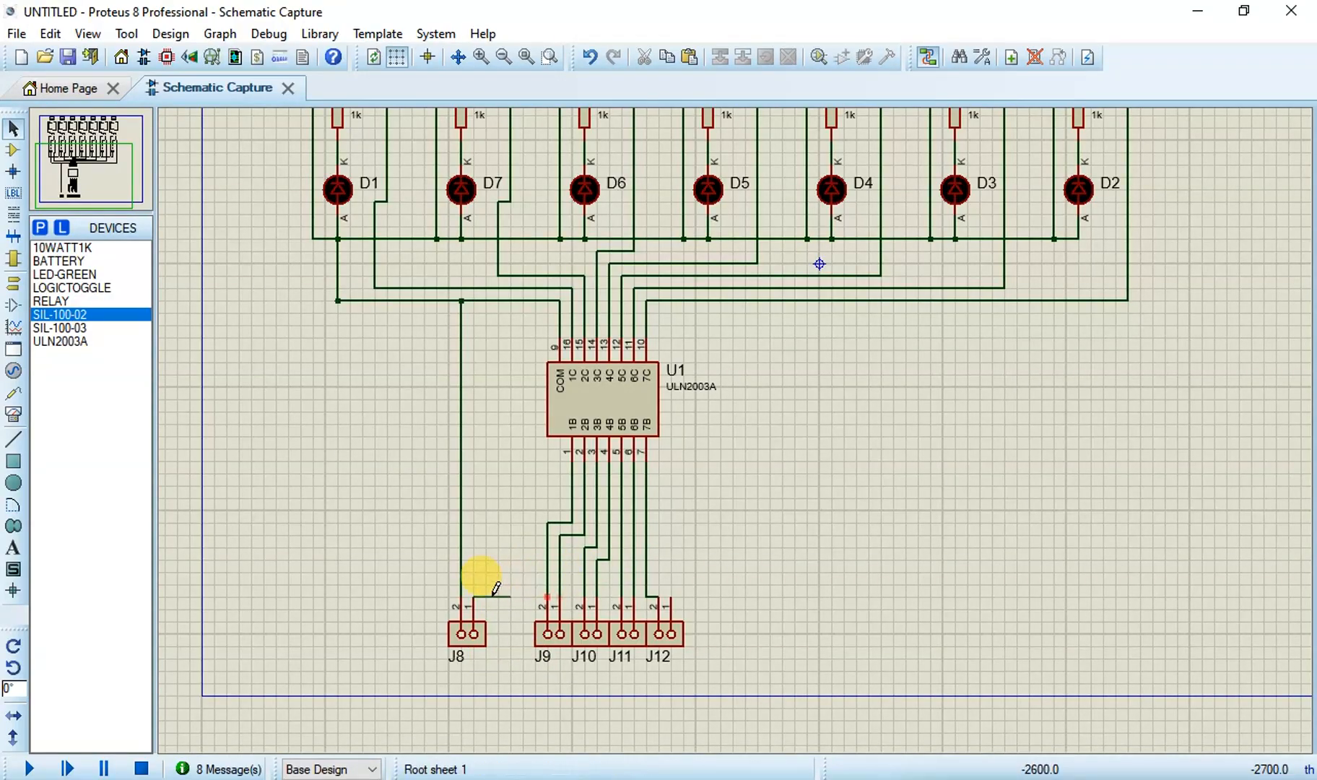
pyautogui.click(473, 584)
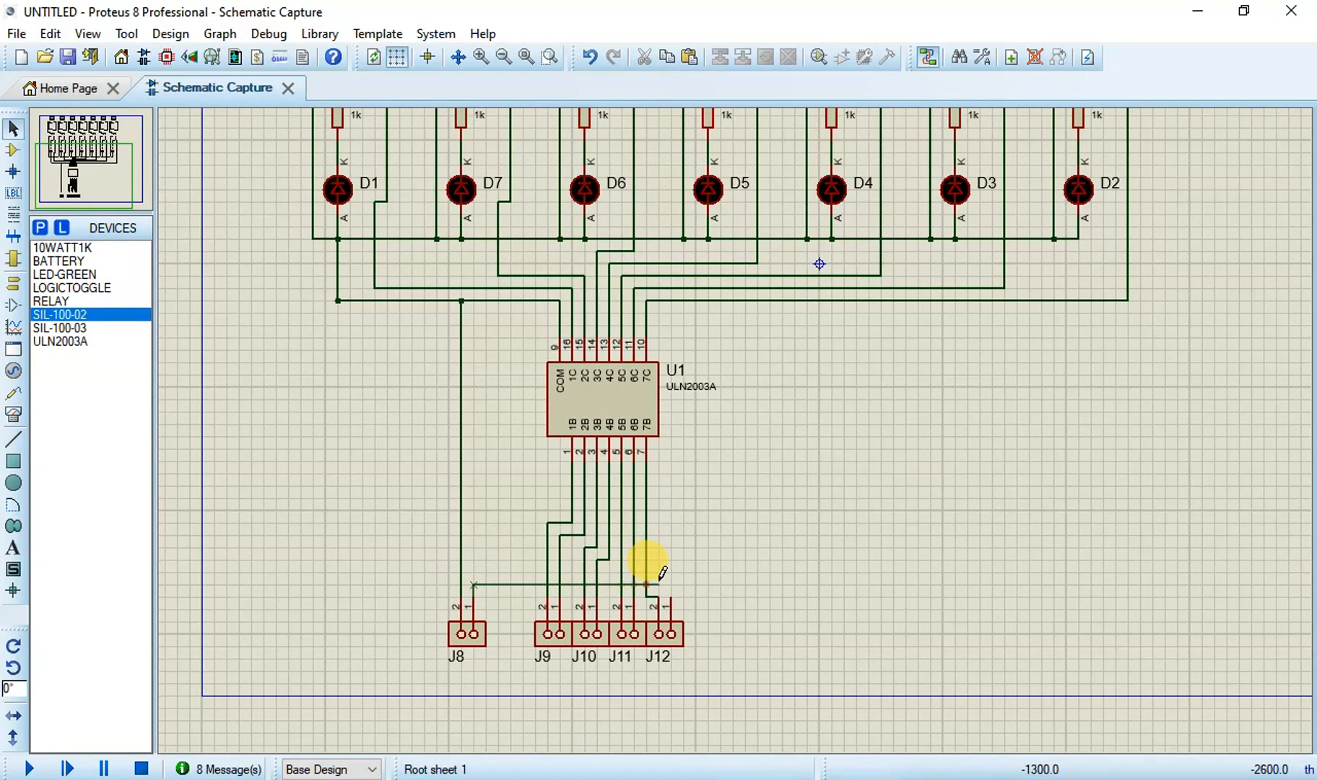
# Step: Finish the wire from pin 1 of connector J8 to pin 1 of connector J12
pyautogui.click(670, 600)
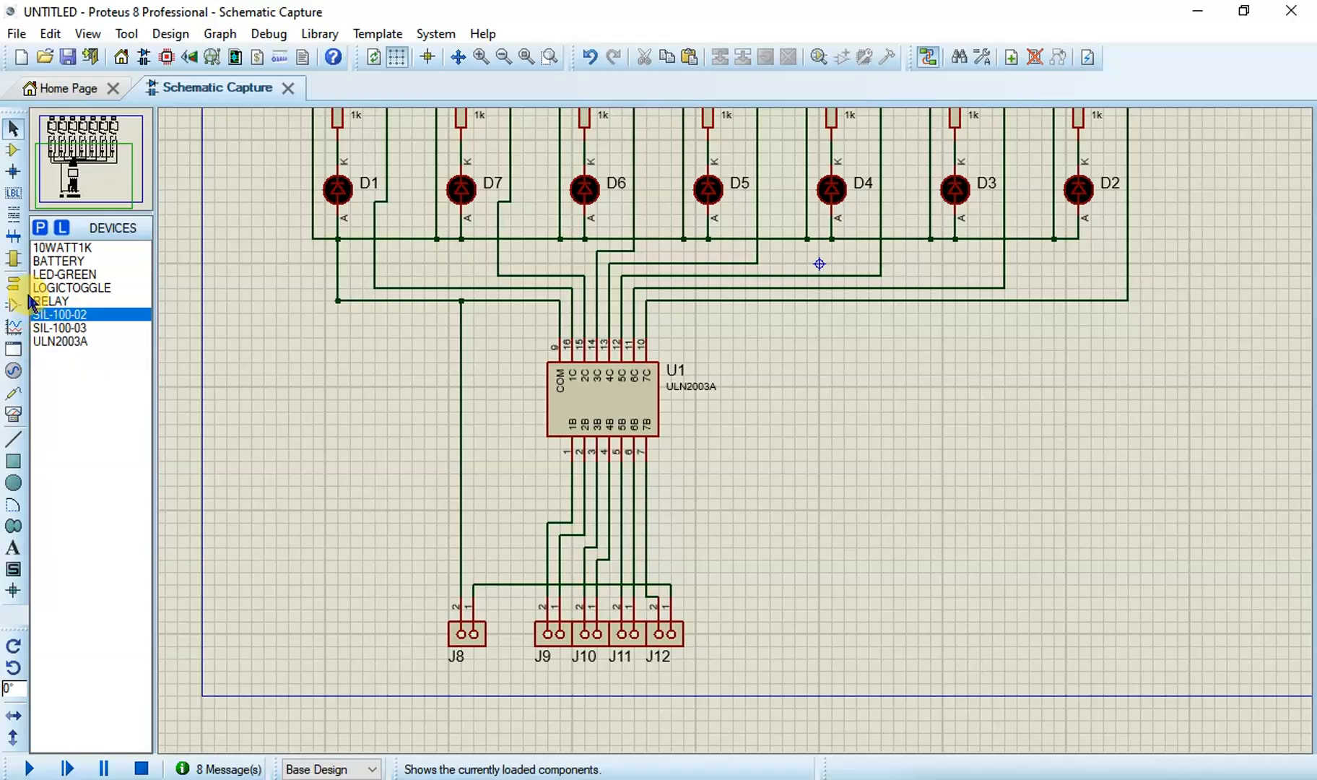
# Step: Look through the port, device pin, graph, generator, probe and instrument modes for a ground symbol
pyautogui.click(13, 258)
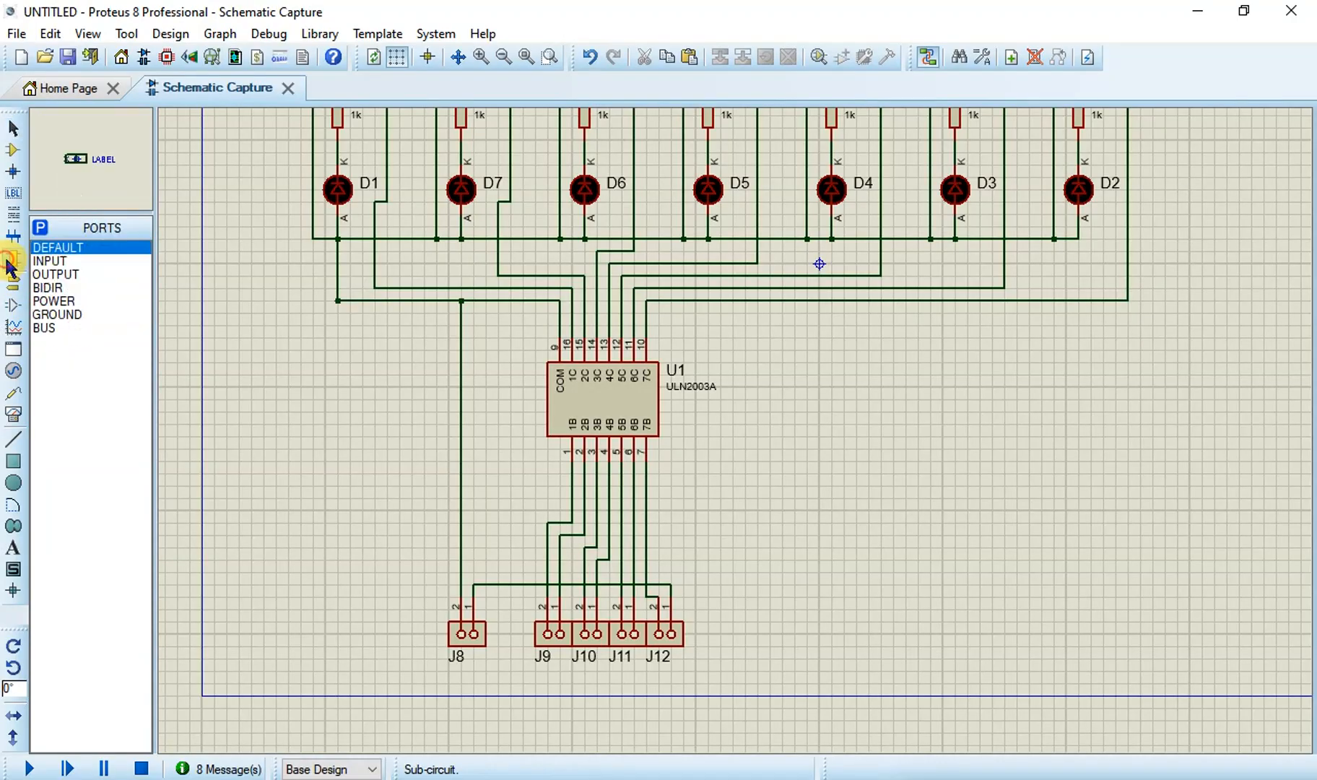
pyautogui.click(13, 305)
pyautogui.click(14, 326)
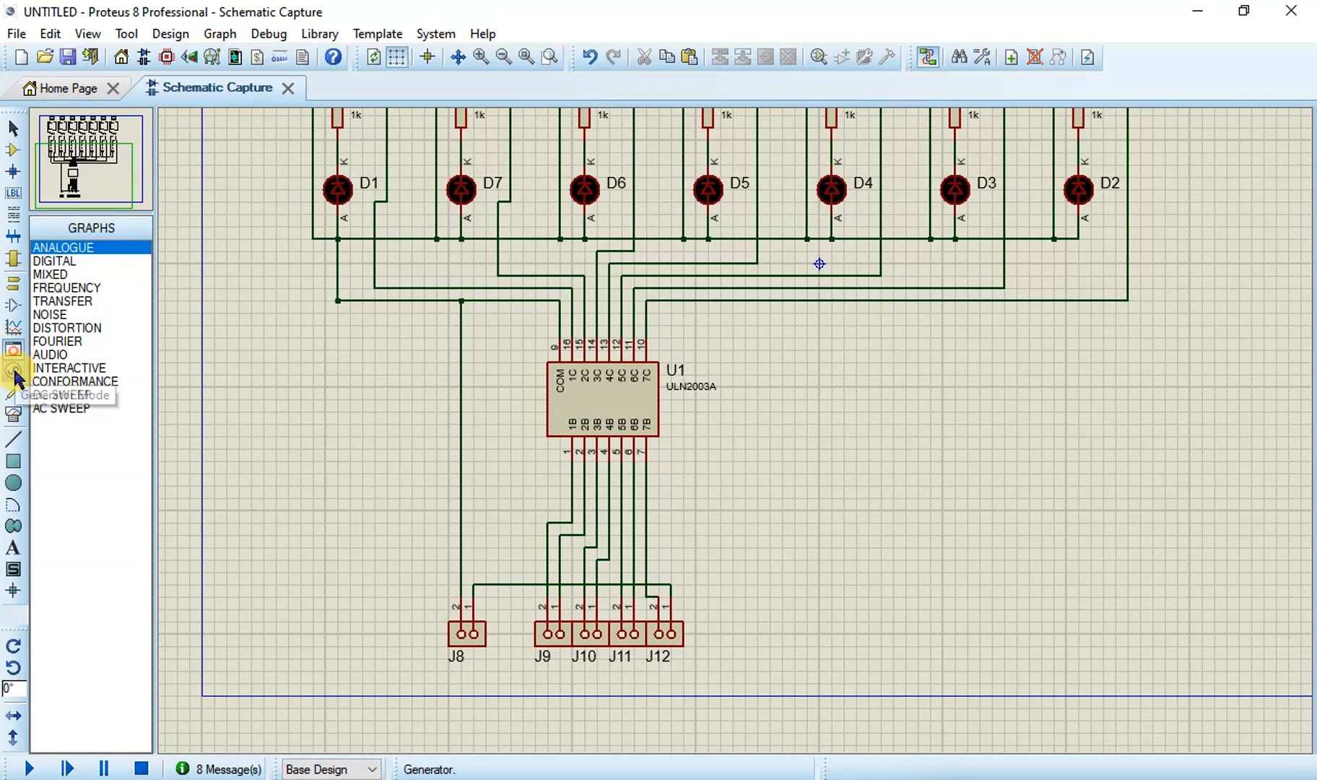
pyautogui.click(13, 369)
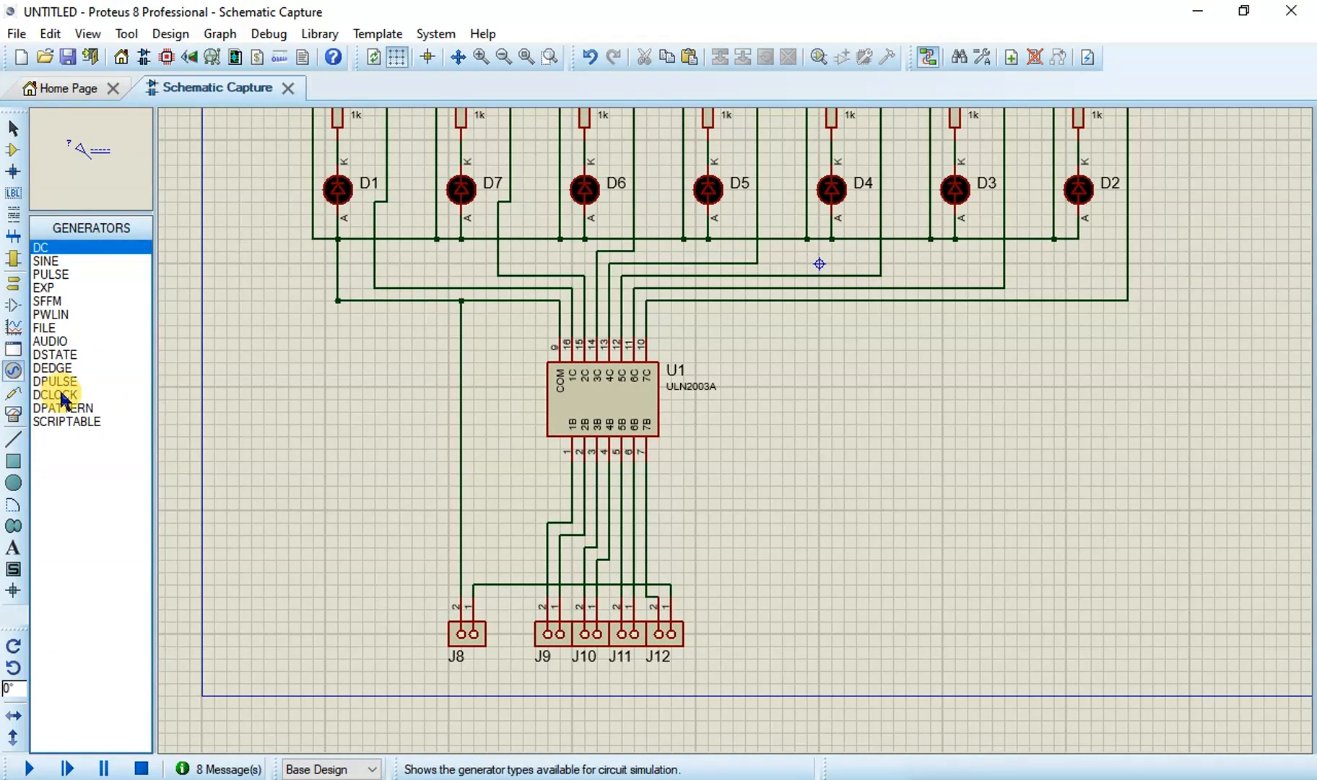
pyautogui.click(13, 392)
pyautogui.click(14, 415)
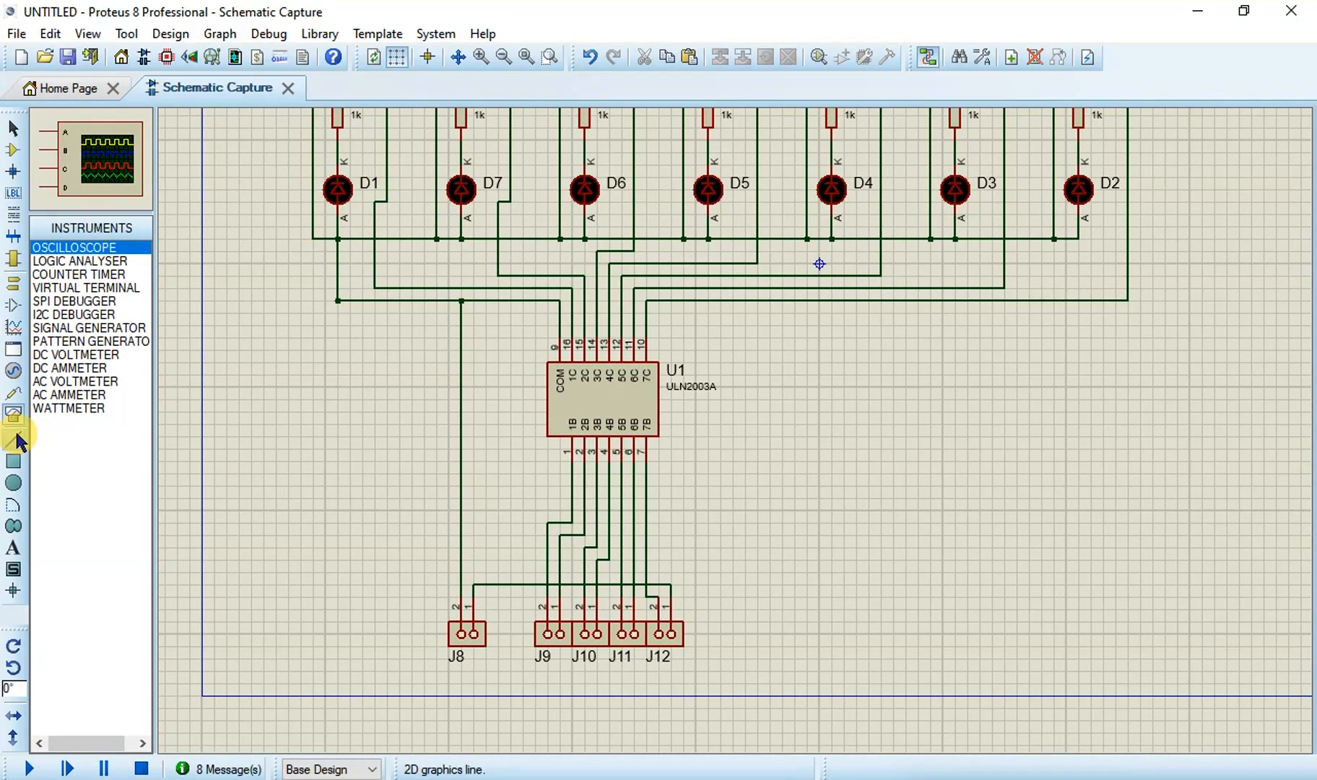
pyautogui.click(14, 437)
pyautogui.click(16, 413)
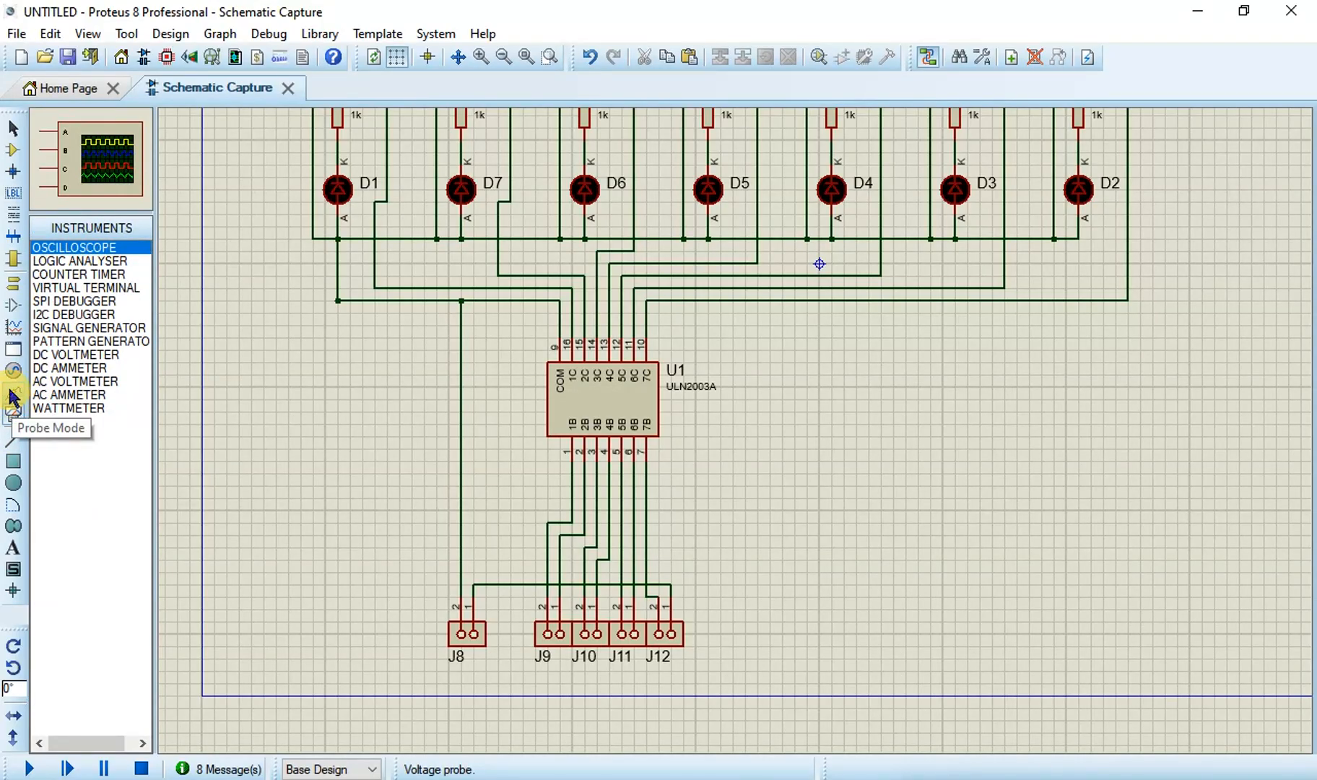
pyautogui.click(14, 393)
pyautogui.click(12, 372)
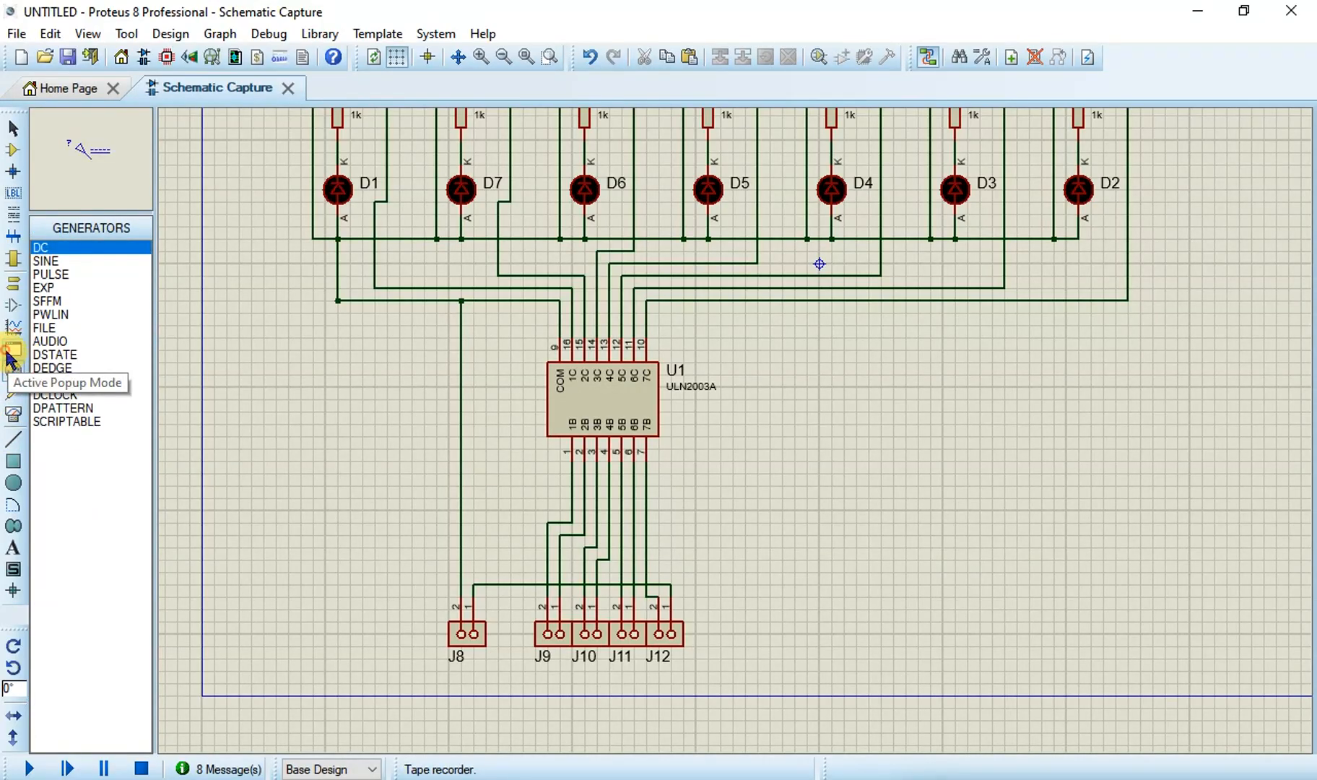
pyautogui.click(13, 327)
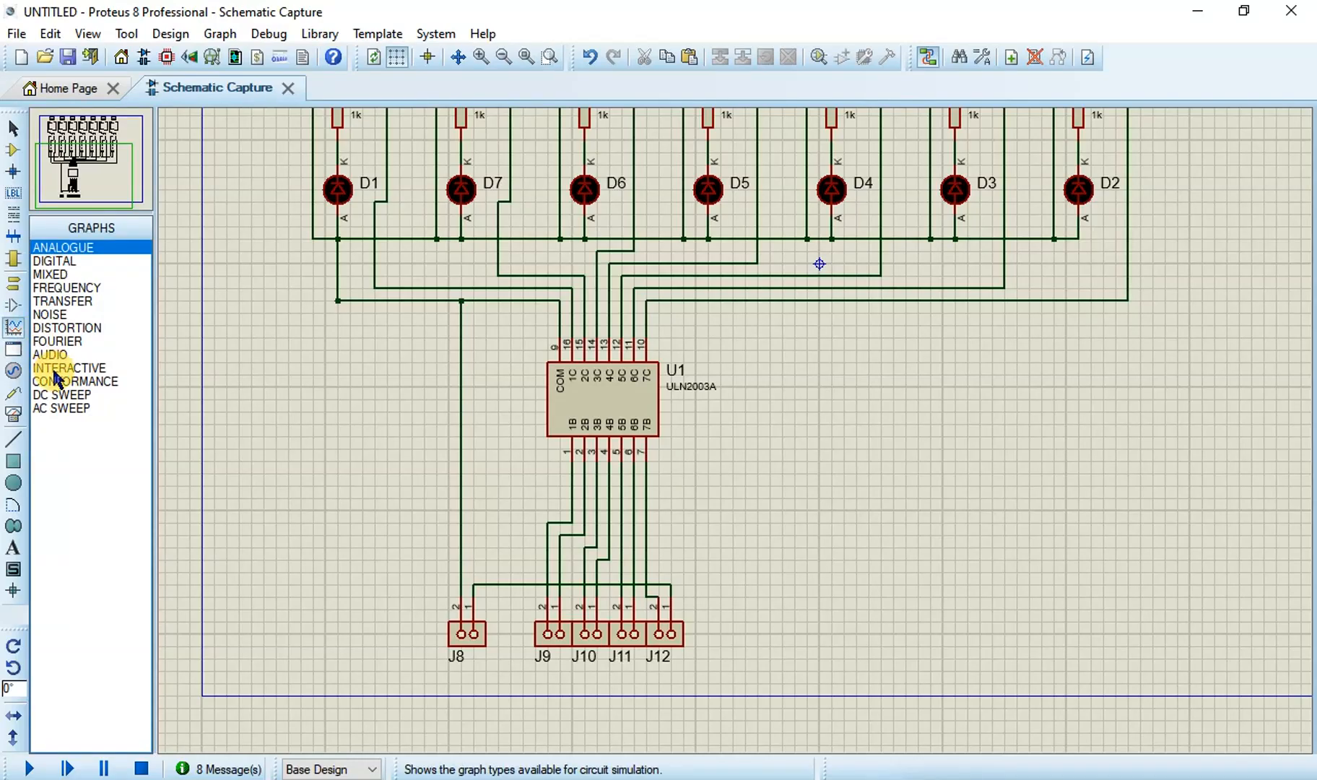
pyautogui.click(12, 307)
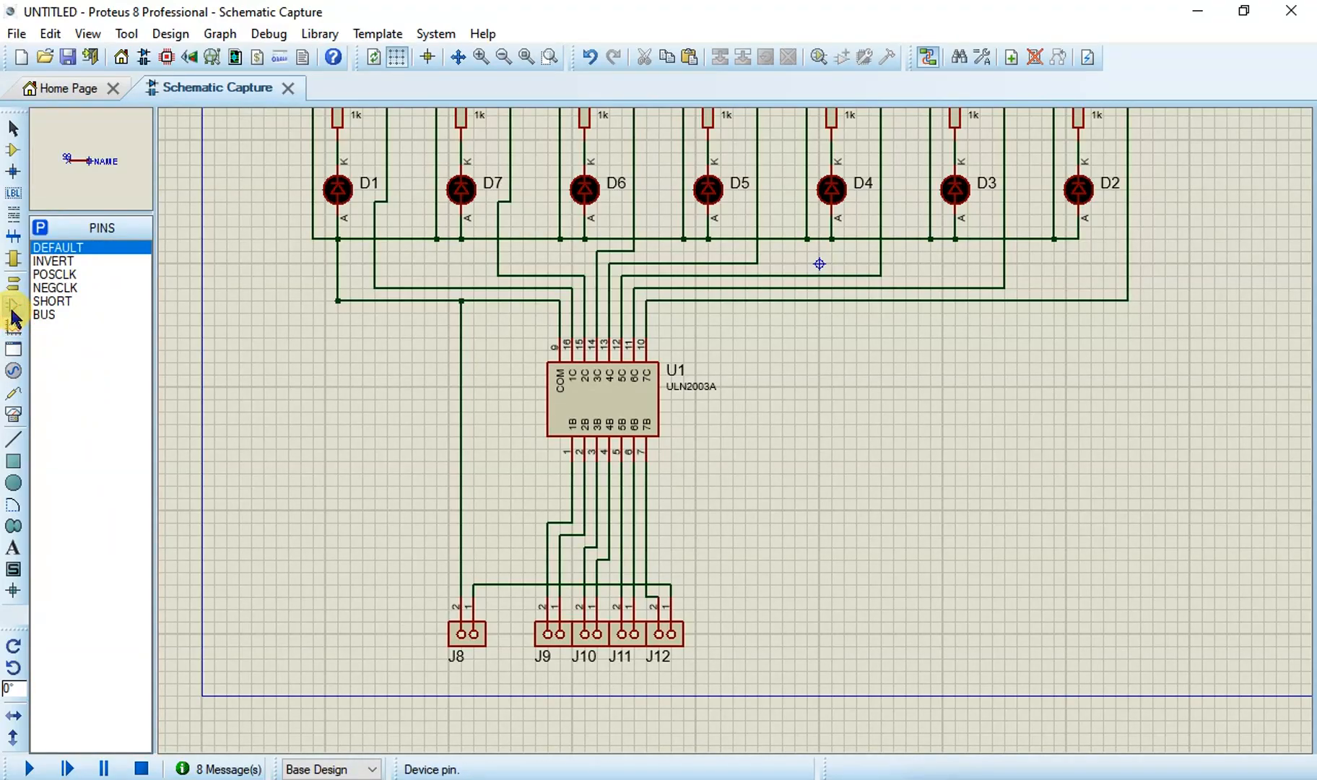
pyautogui.click(13, 327)
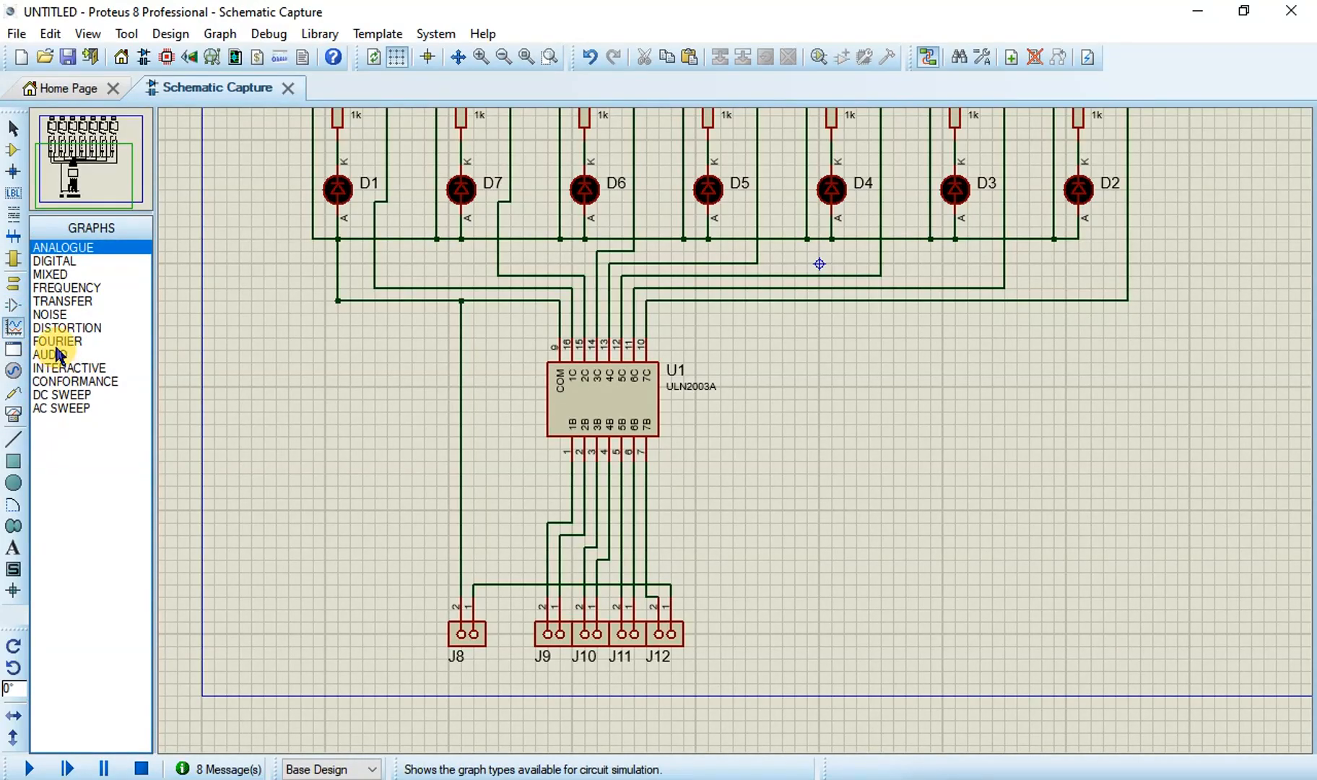
# Step: Place a GROUND terminal beside J12 and wire it to the wire at J12's pin 1
pyautogui.click(12, 286)
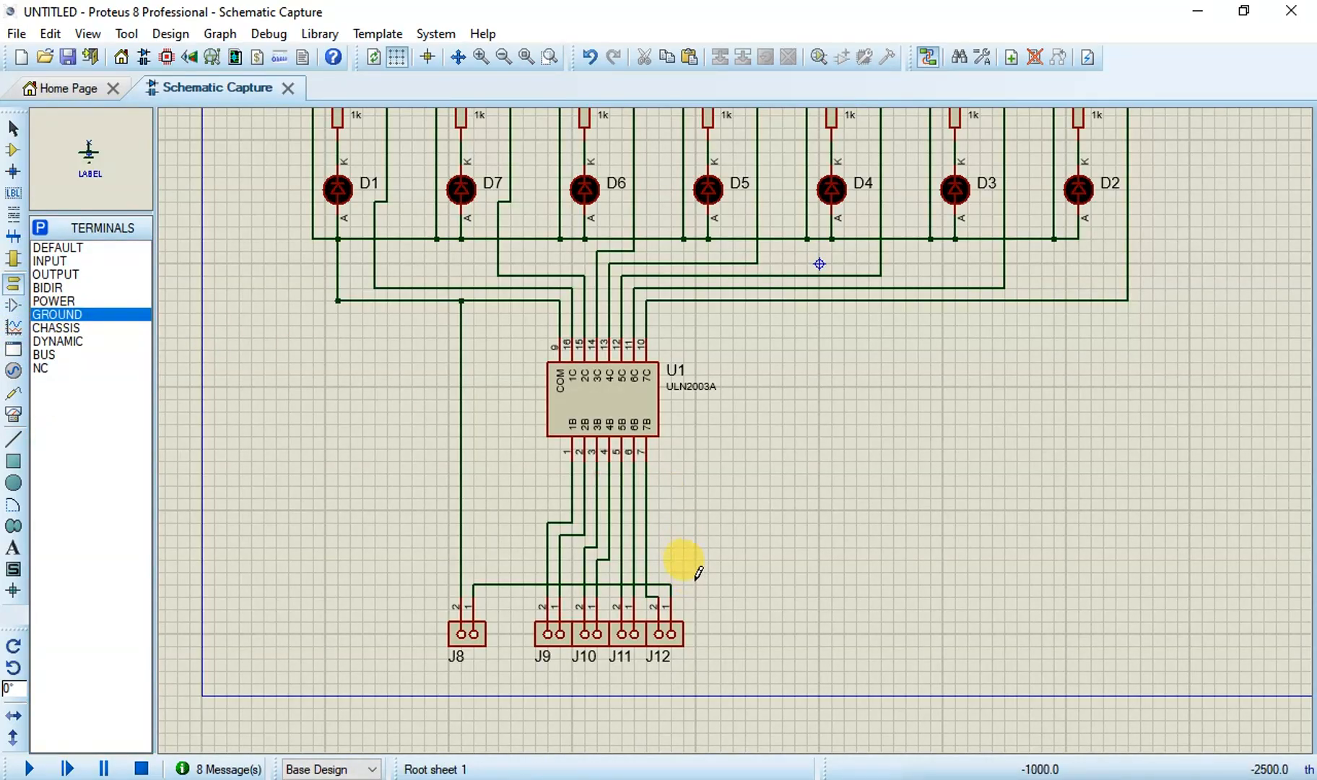
pyautogui.click(125, 315)
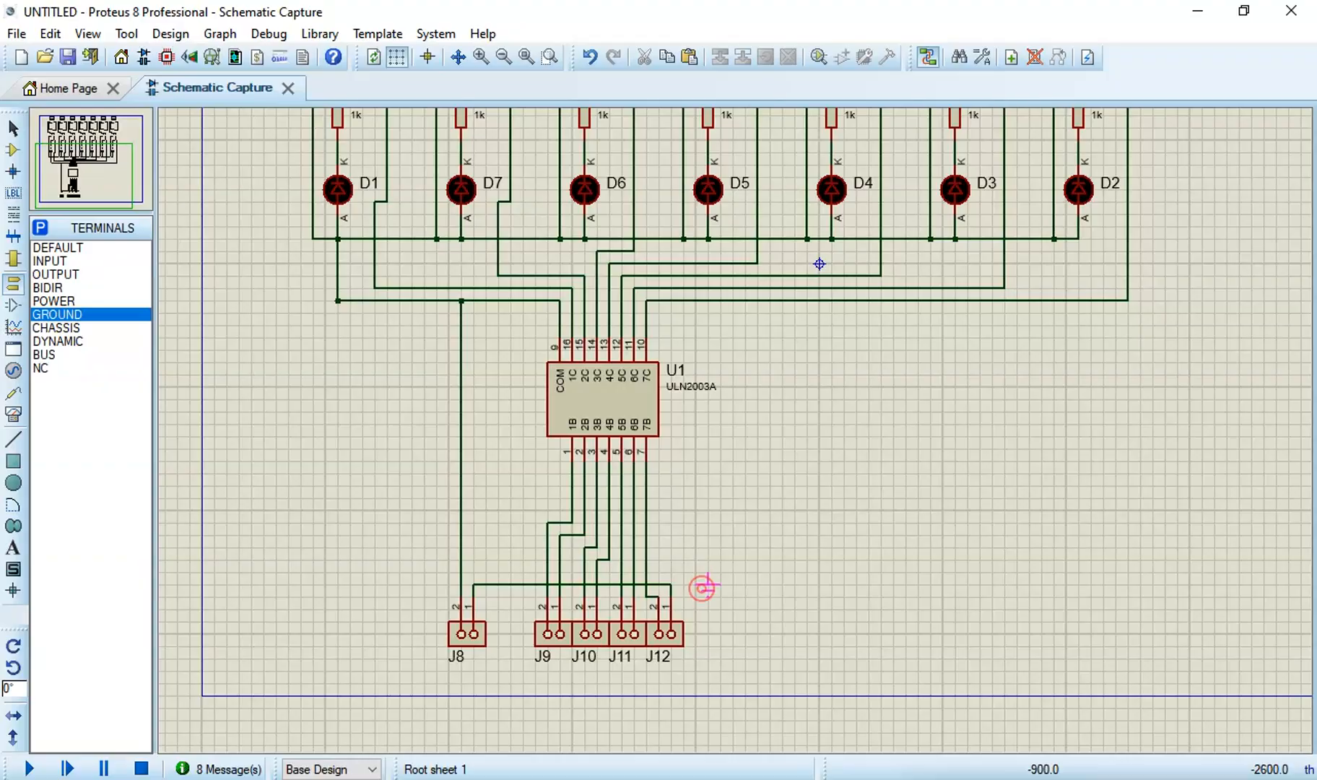
pyautogui.click(732, 597)
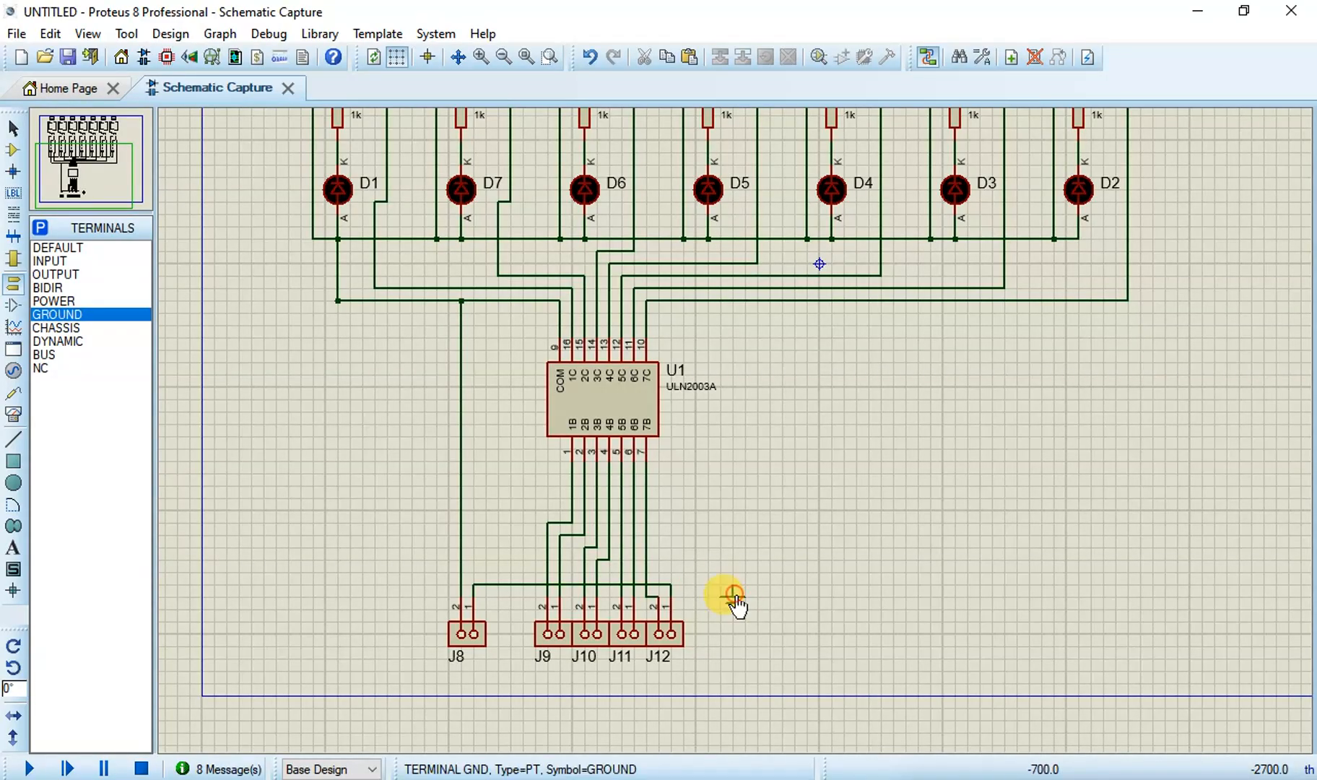
pyautogui.click(671, 584)
pyautogui.click(732, 585)
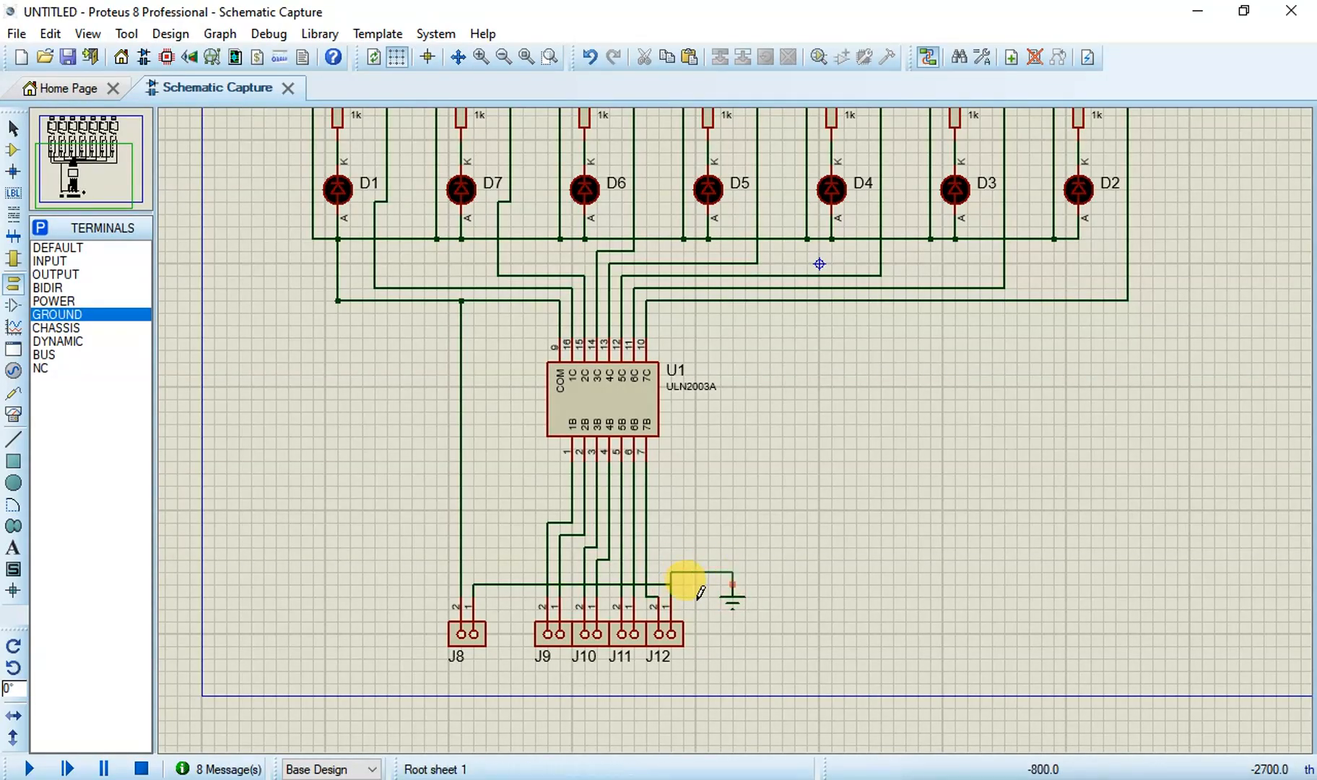
pyautogui.hotkey('ctrl', 'z')
pyautogui.click(672, 584)
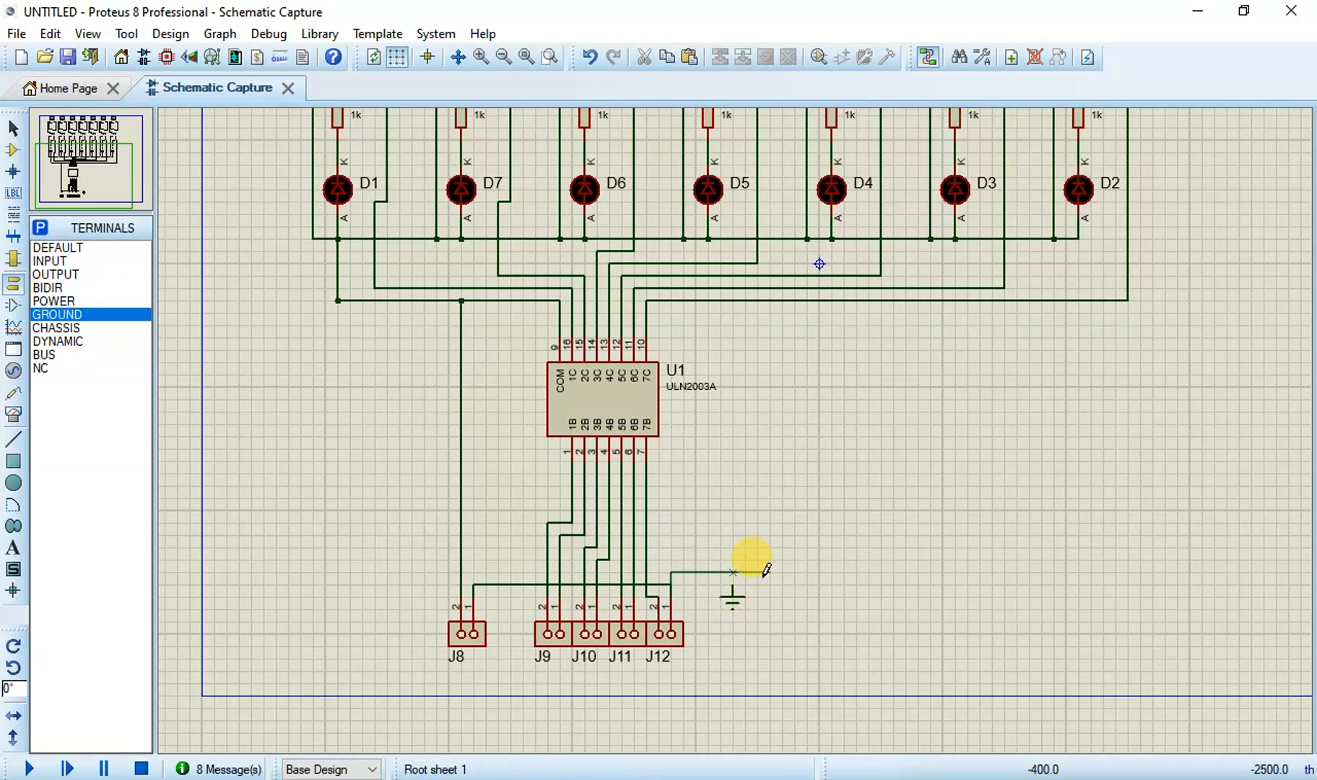
pyautogui.click(734, 582)
# Step: Delete the ground terminal beside J12 together with its wire
pyautogui.rightClick(731, 587)
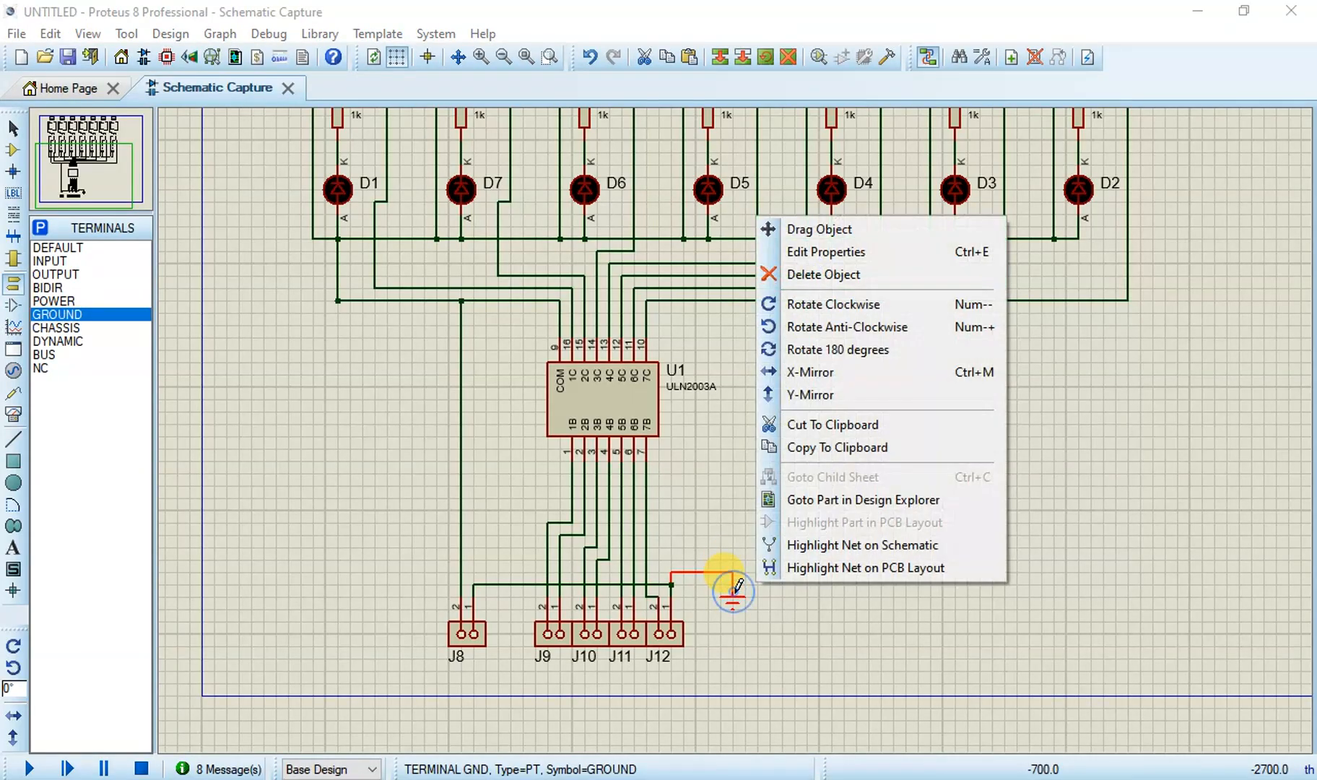
pyautogui.click(921, 664)
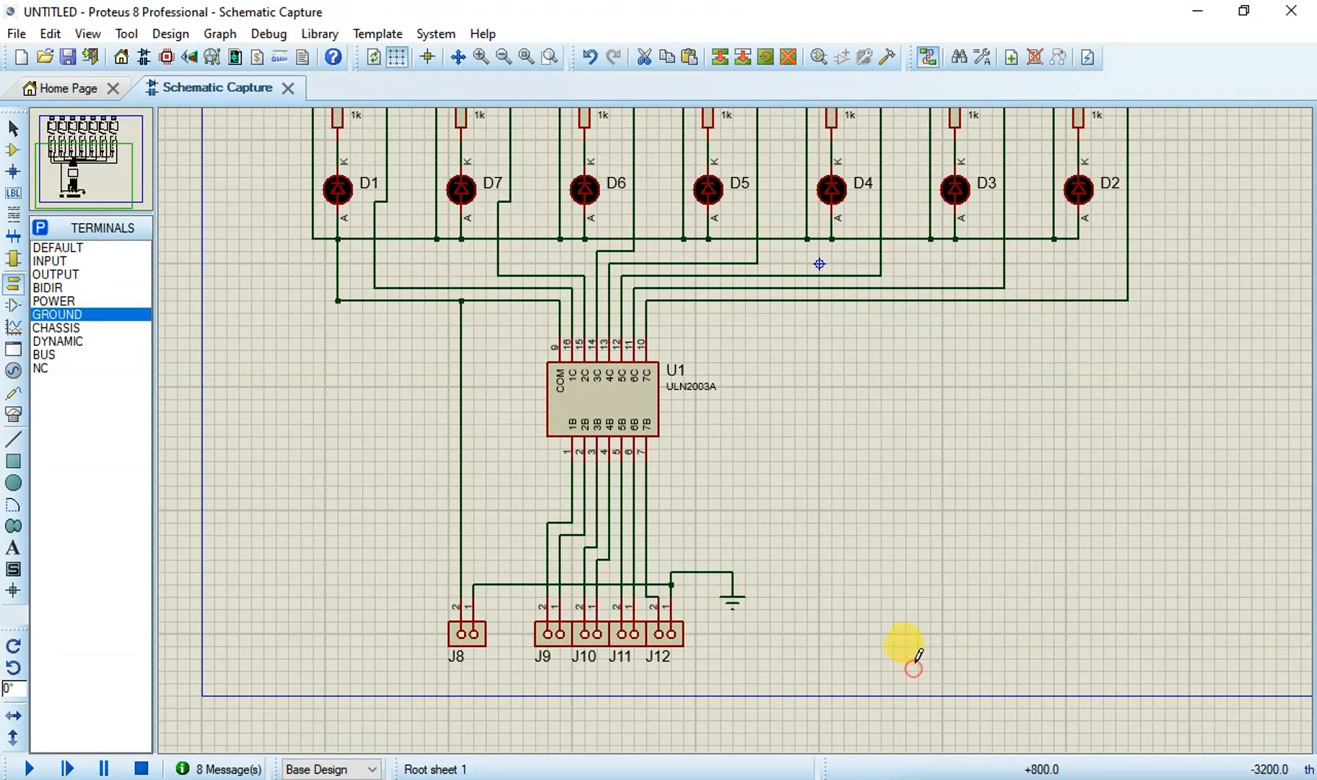
pyautogui.moveTo(784, 623); pyautogui.dragTo(727, 571)
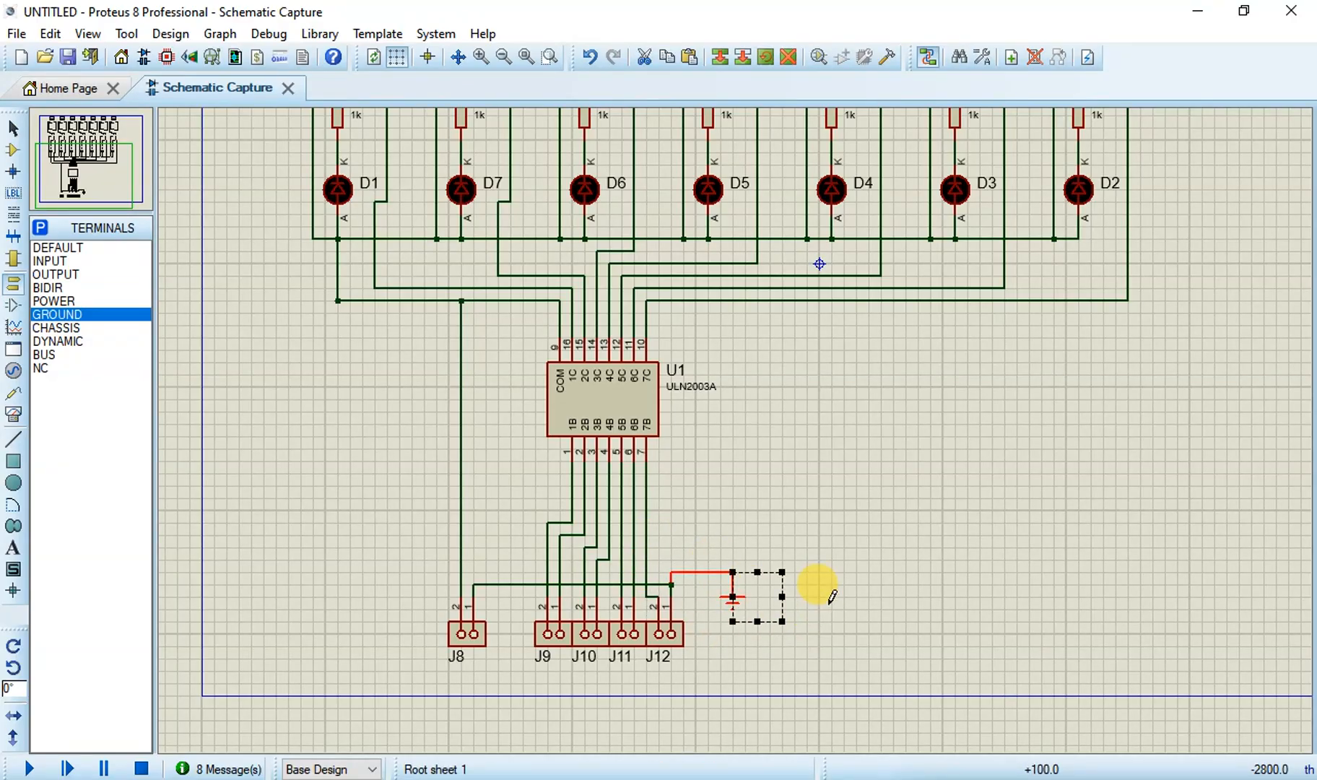
pyautogui.press('Delete')
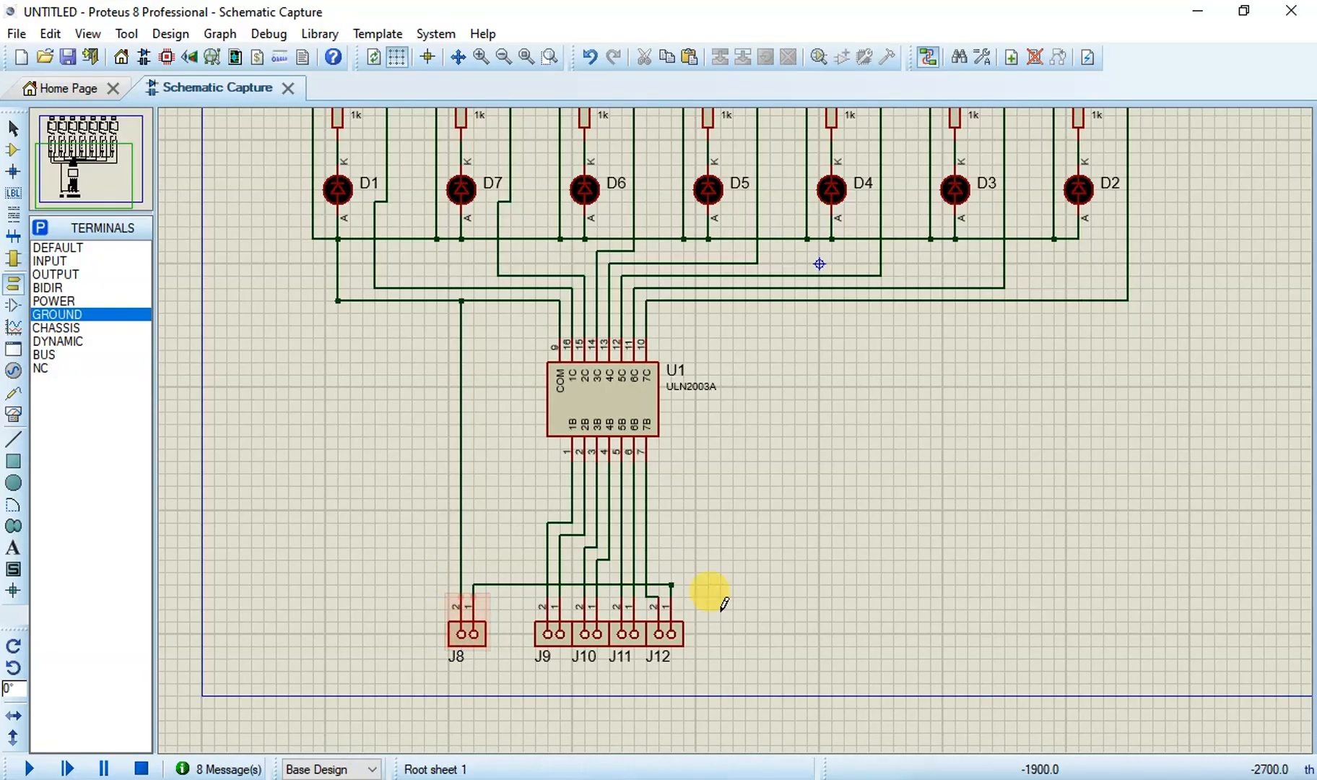
# Step: Save the project in the Documents folder under the name ULN2003A
pyautogui.scroll(-1, 868, 509)
pyautogui.middleClick(875, 523)
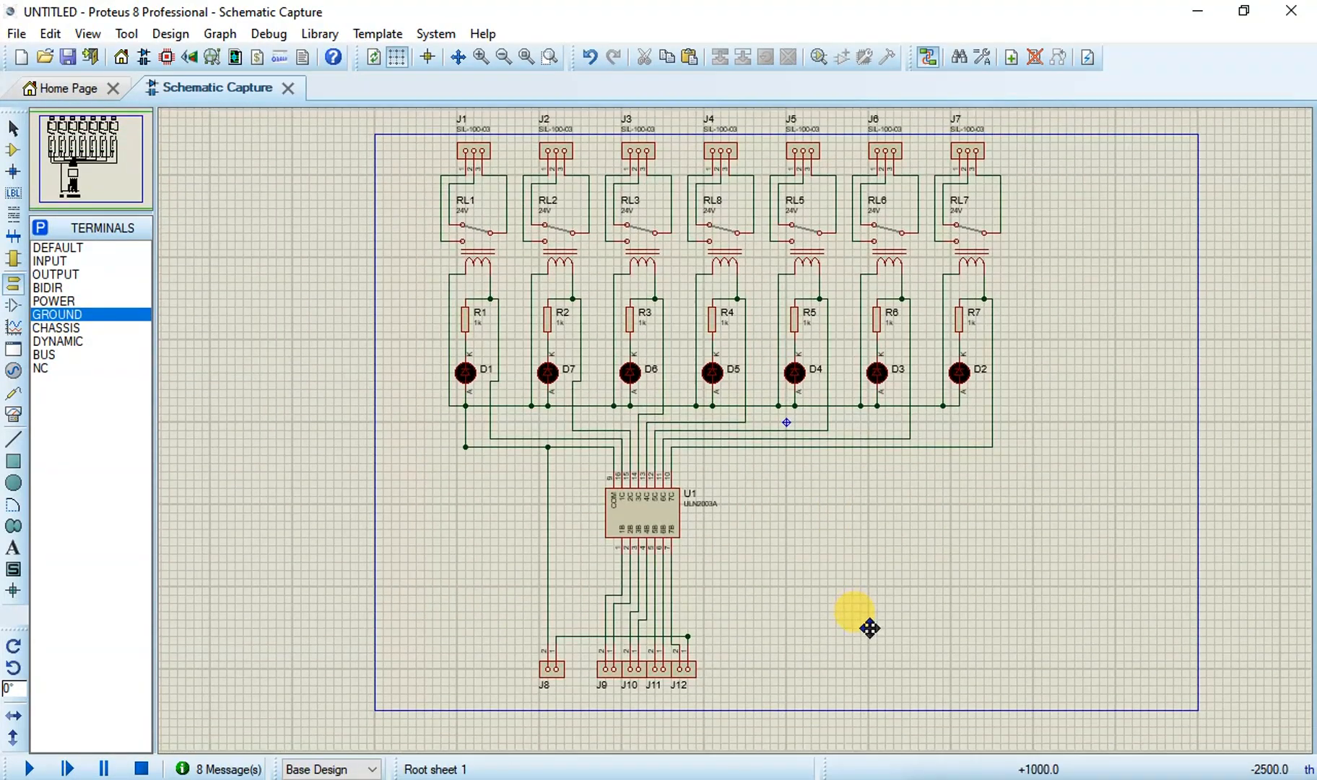
pyautogui.click(870, 631)
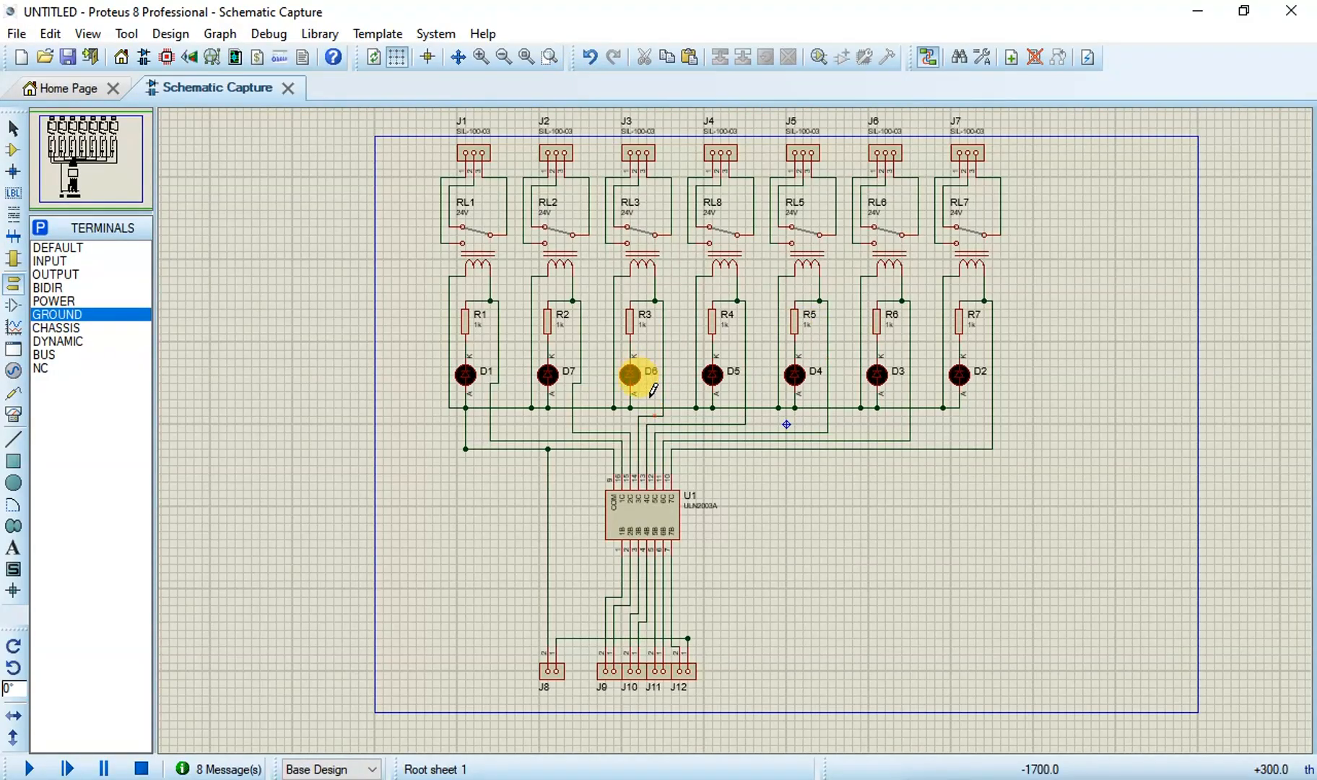
pyautogui.click(17, 33)
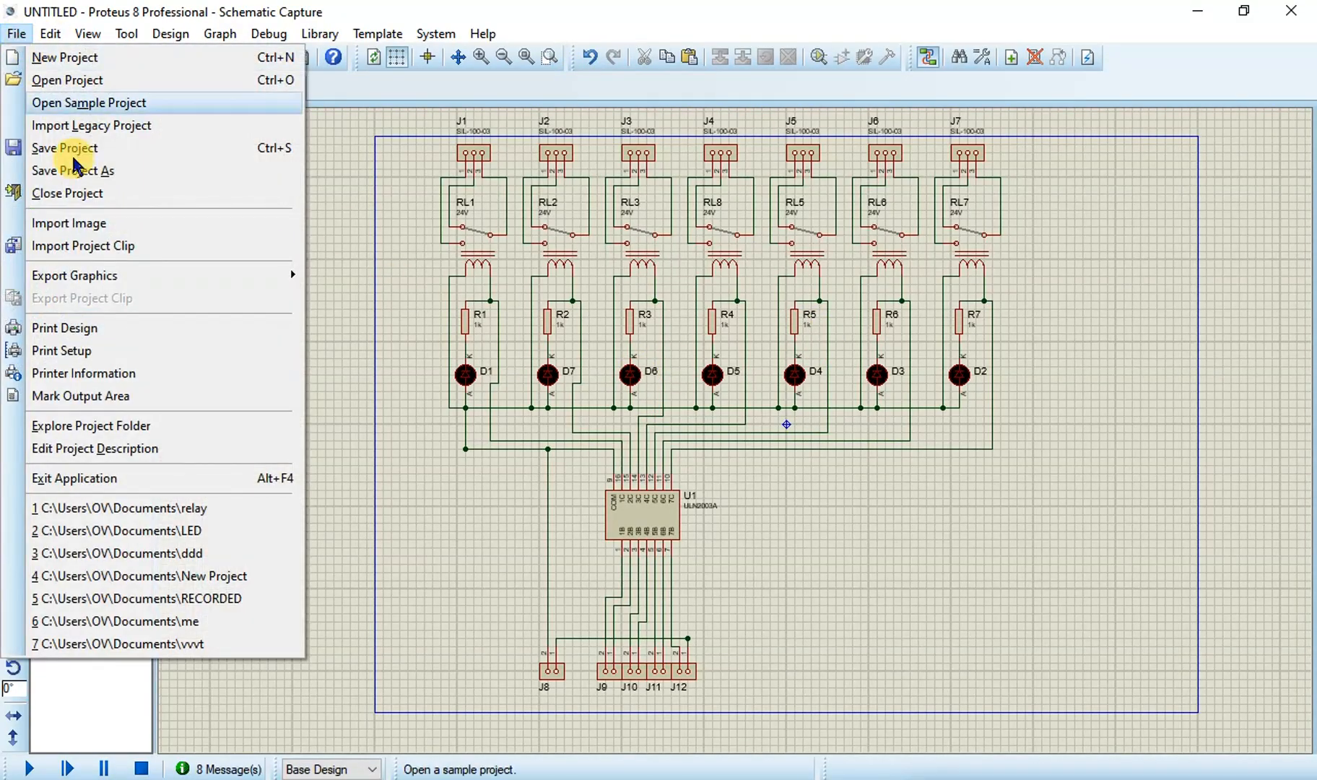
pyautogui.click(90, 170)
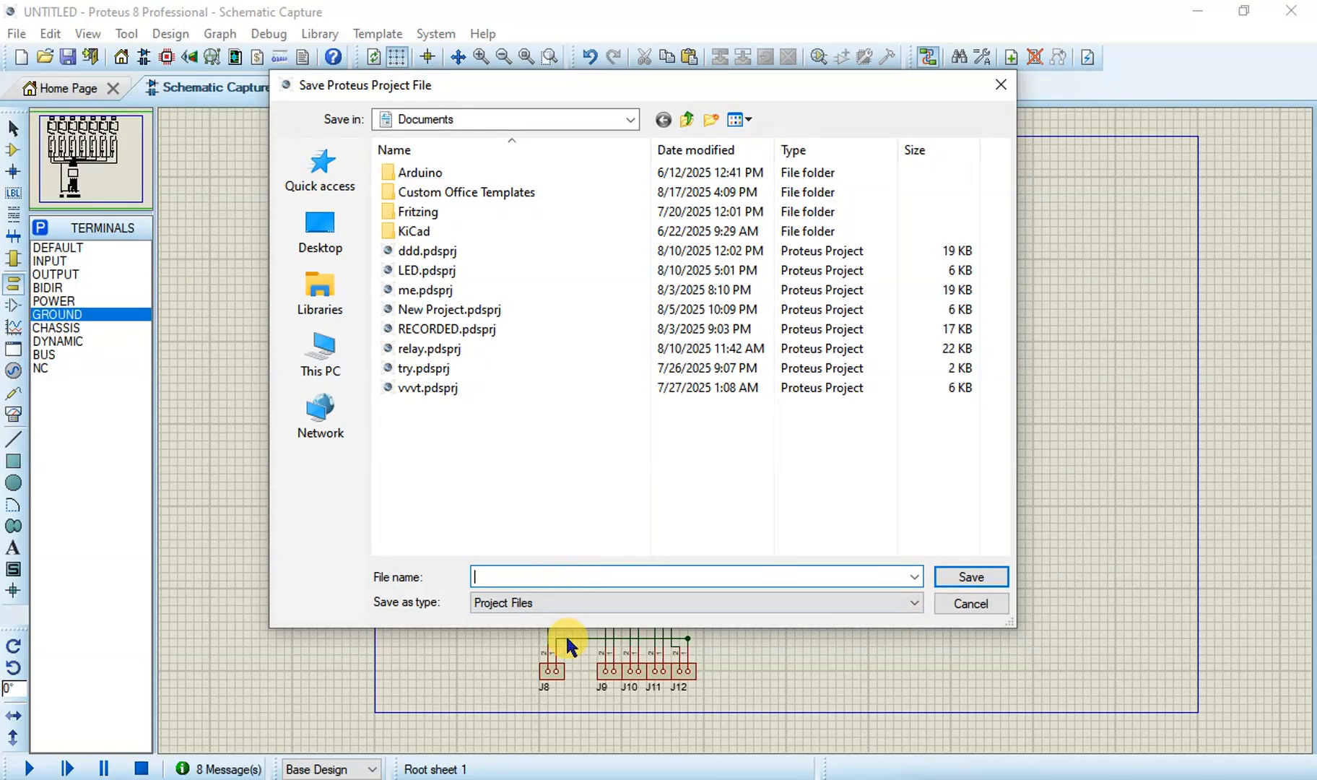
pyautogui.write('ULN2003A')
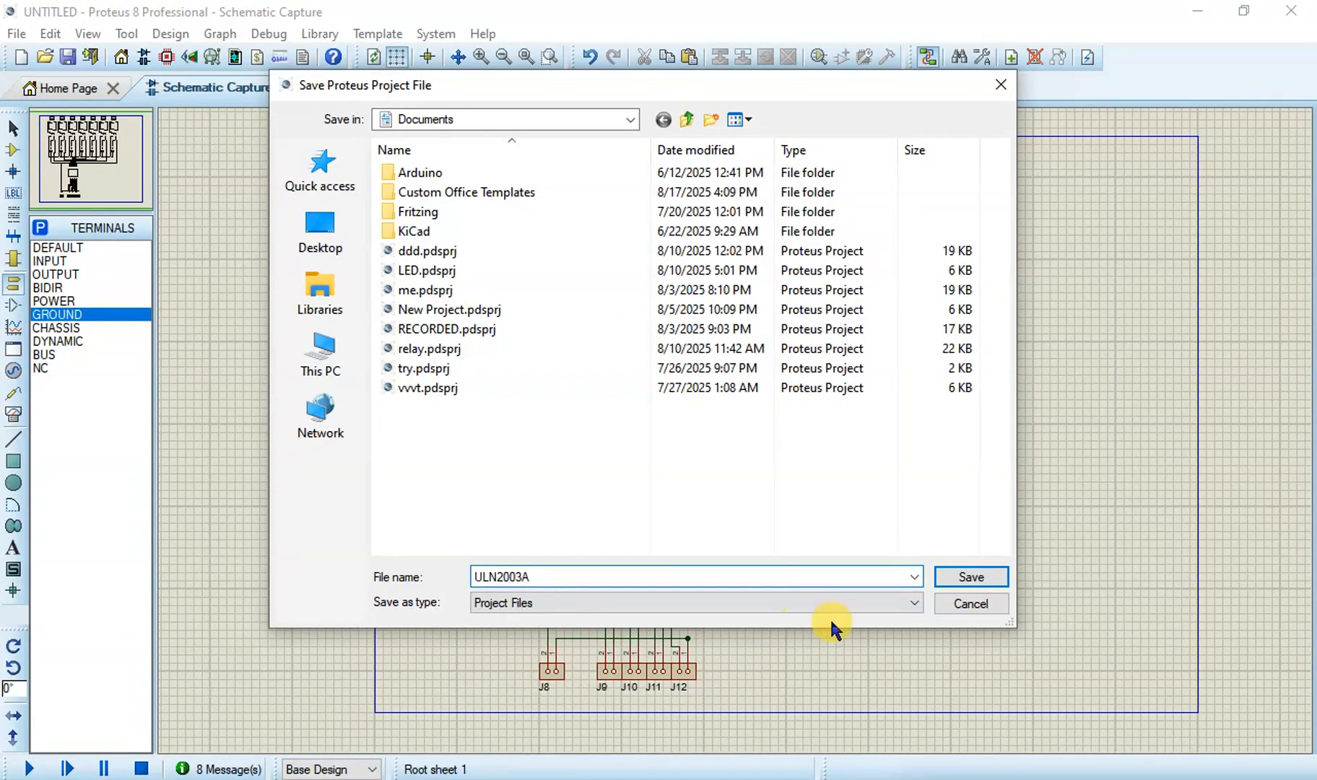
pyautogui.click(969, 577)
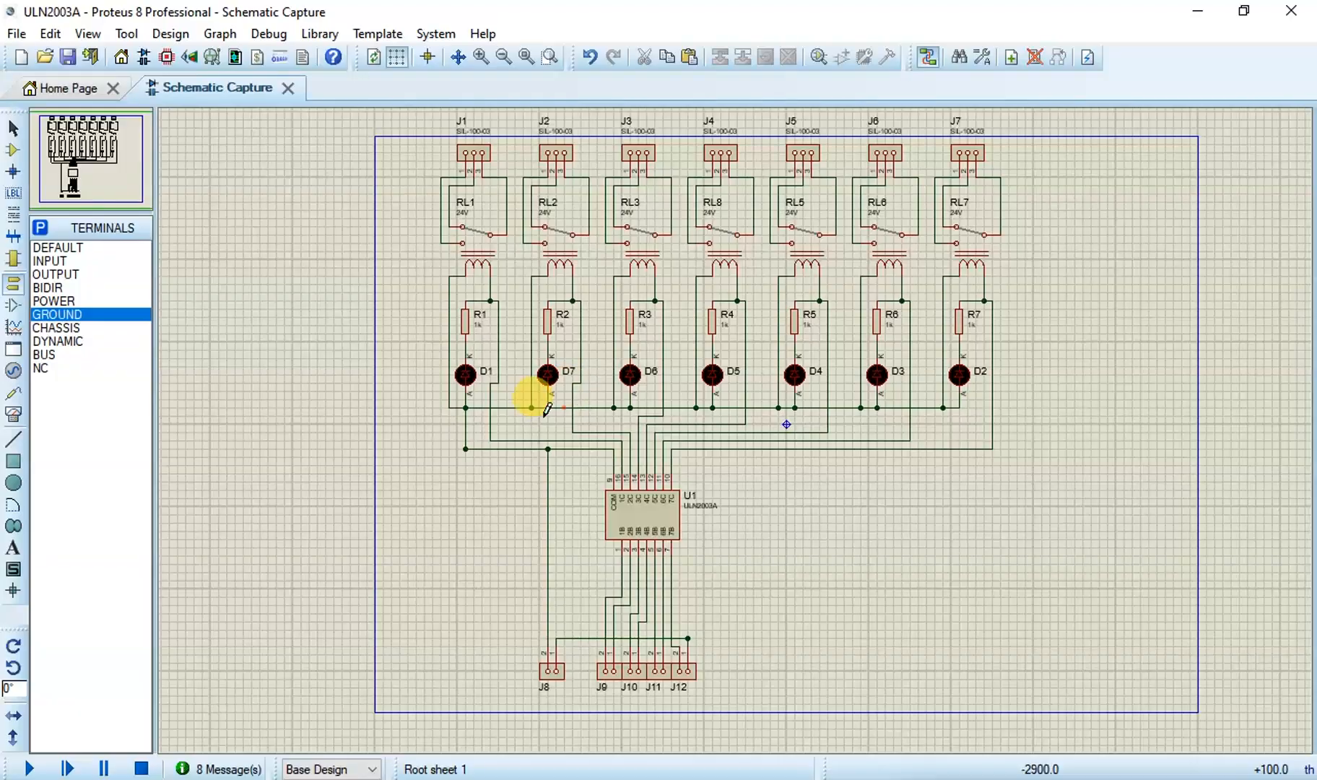
# Step: Open the PCB layout of the relay driver project and bring the whole board area into view
pyautogui.click(168, 58)
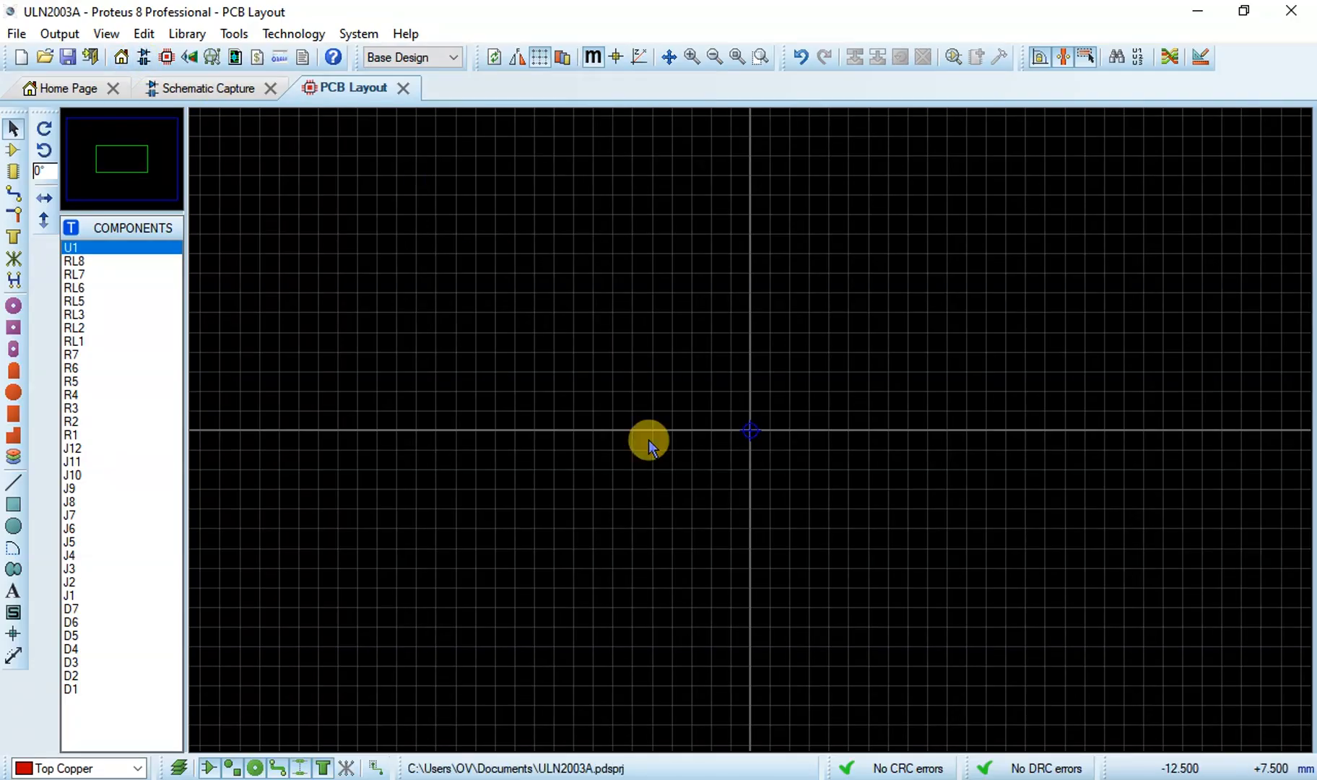
pyautogui.scroll(-1, 685, 443)
pyautogui.scroll(-4, 685, 443)
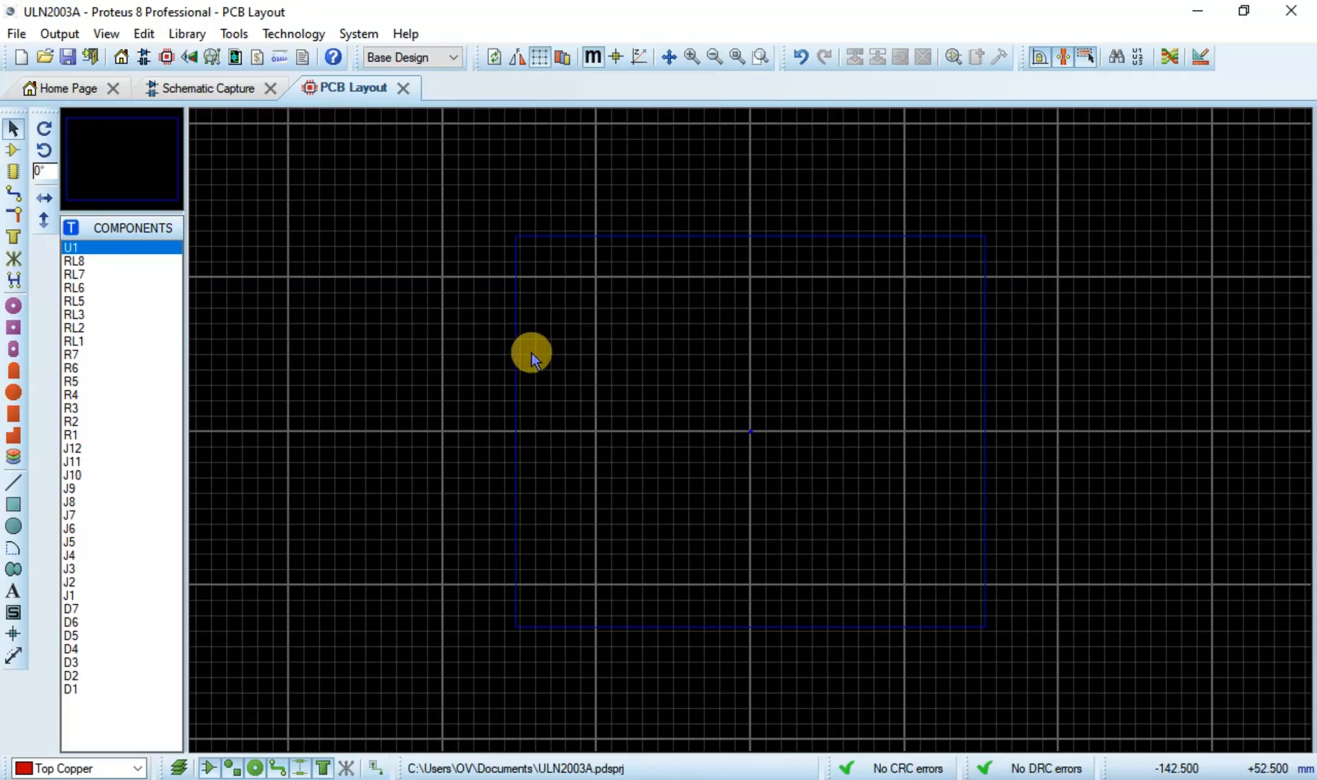
pyautogui.click(358, 390)
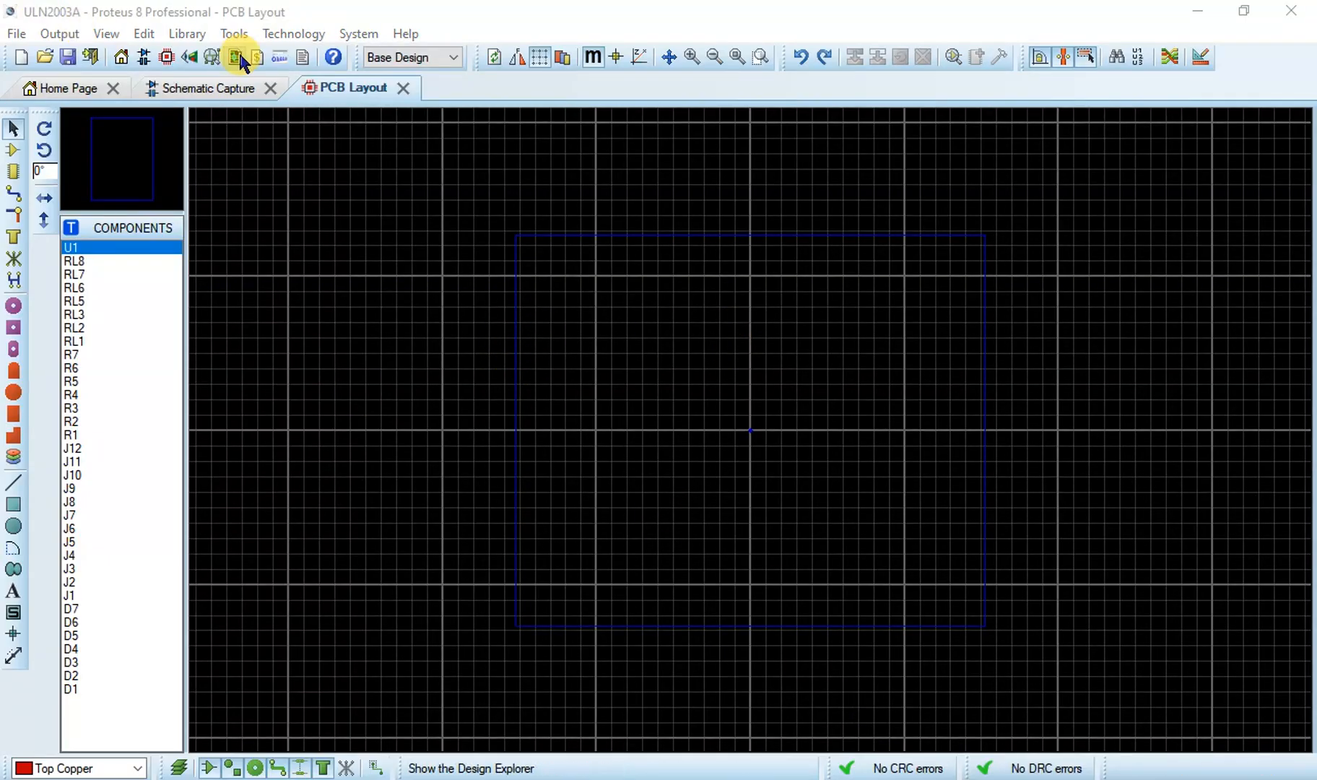
# Step: Set the board properties to a maximum width of 30 in and a maximum height of 20 in
pyautogui.click(292, 34)
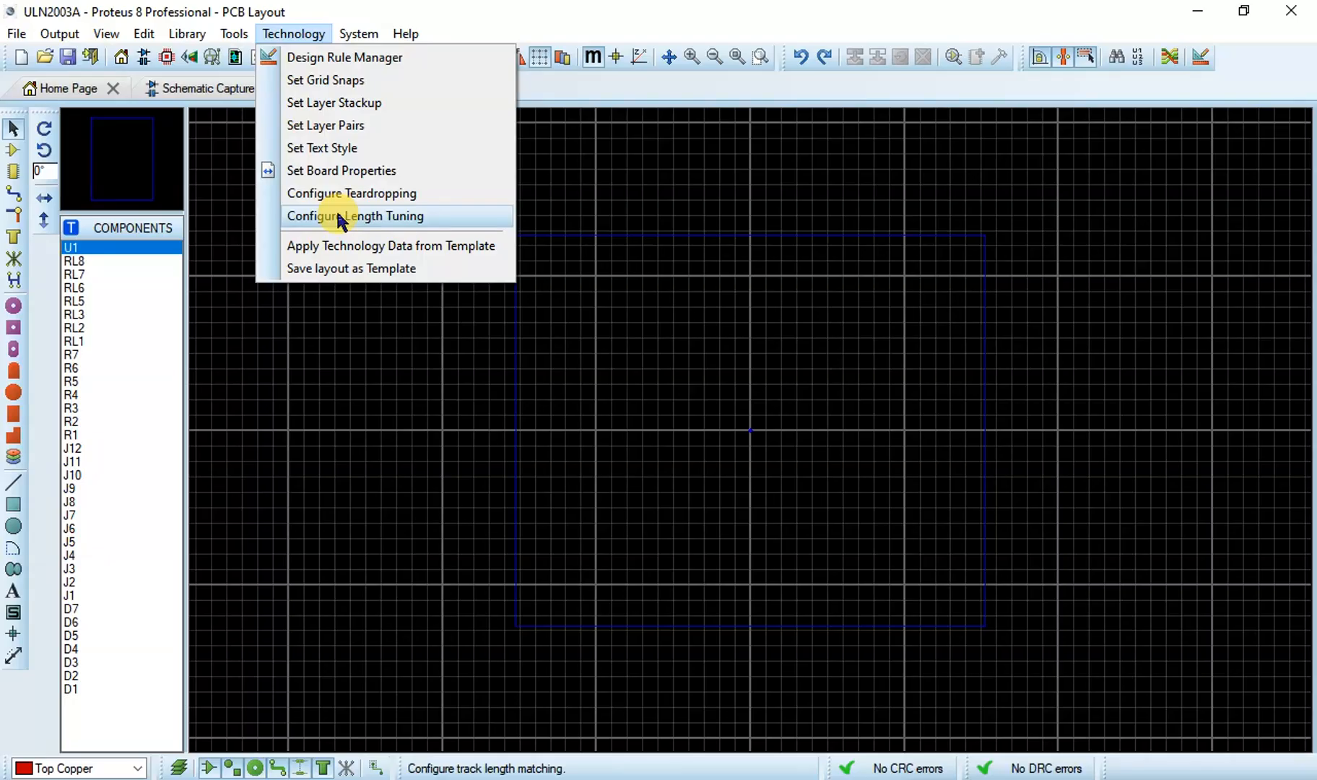
pyautogui.click(325, 170)
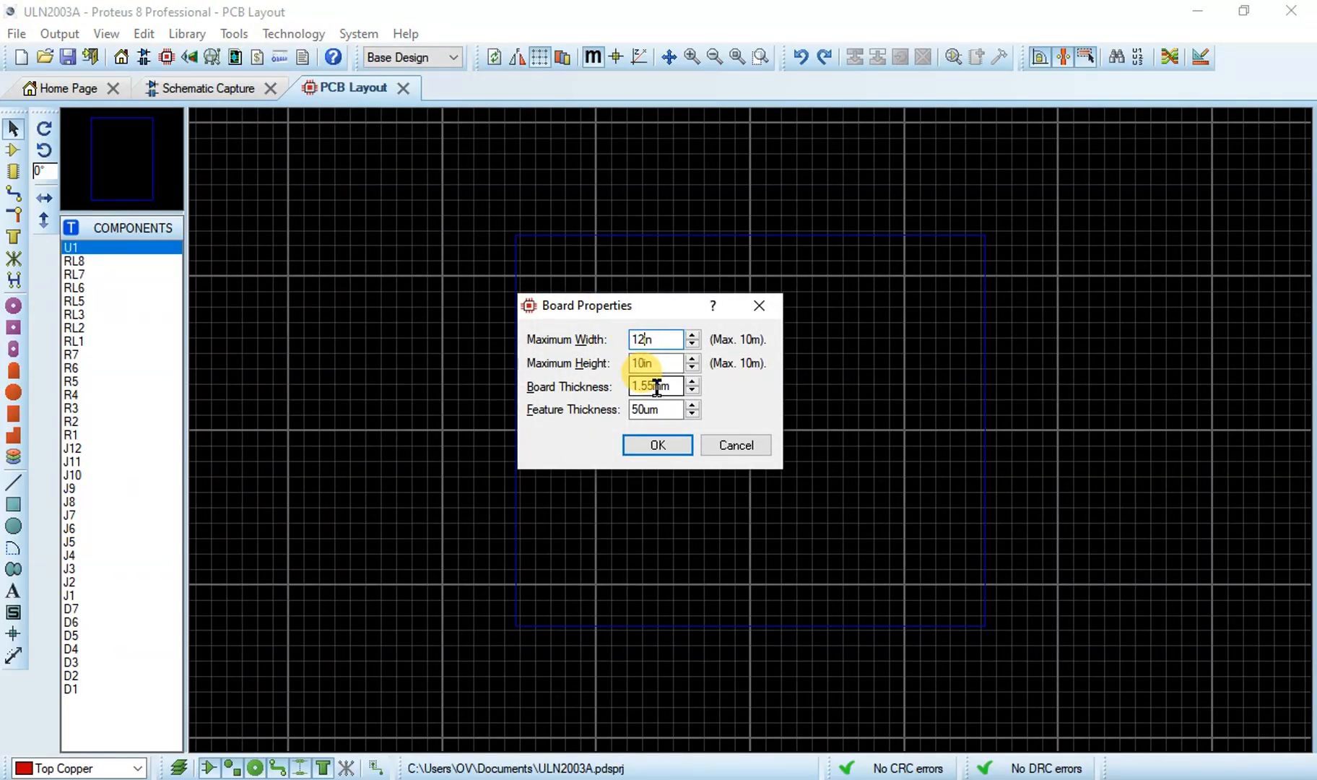
pyautogui.write('20')
pyautogui.write('30')
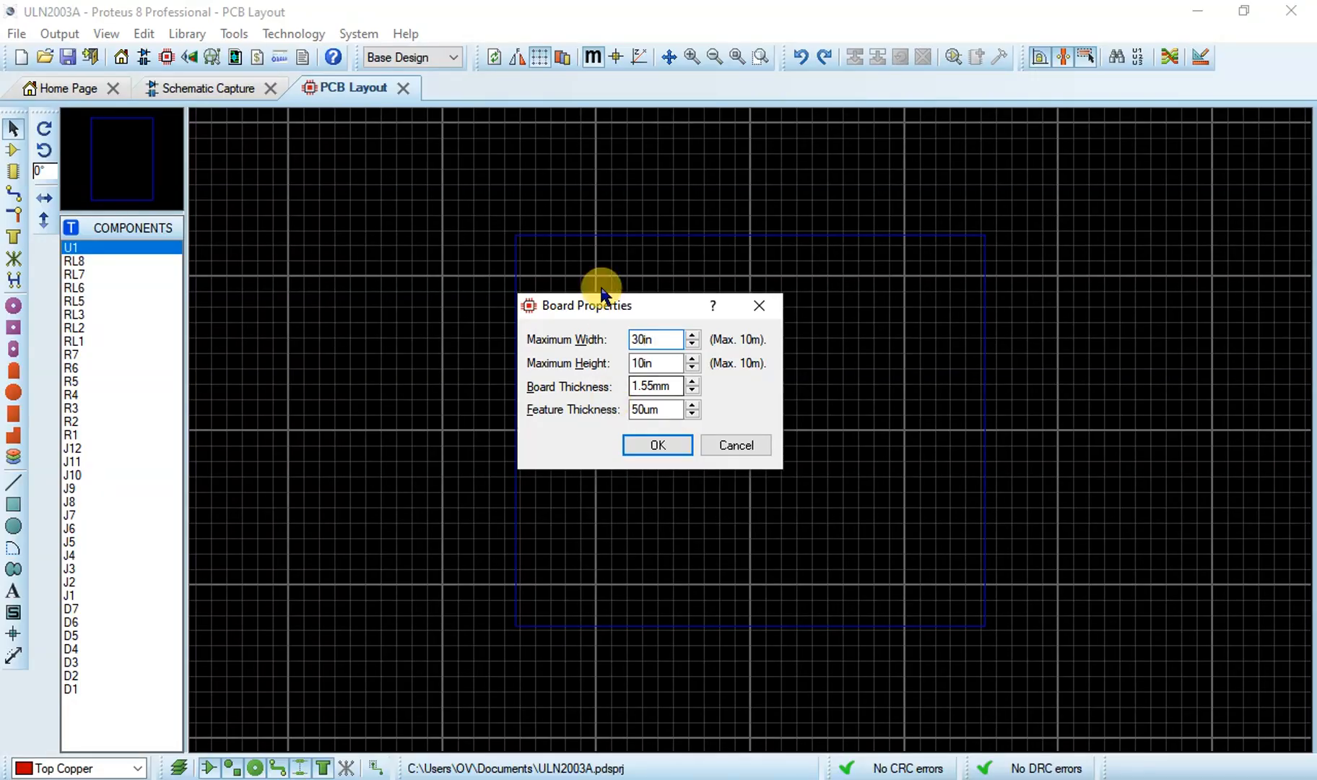
pyautogui.click(642, 363)
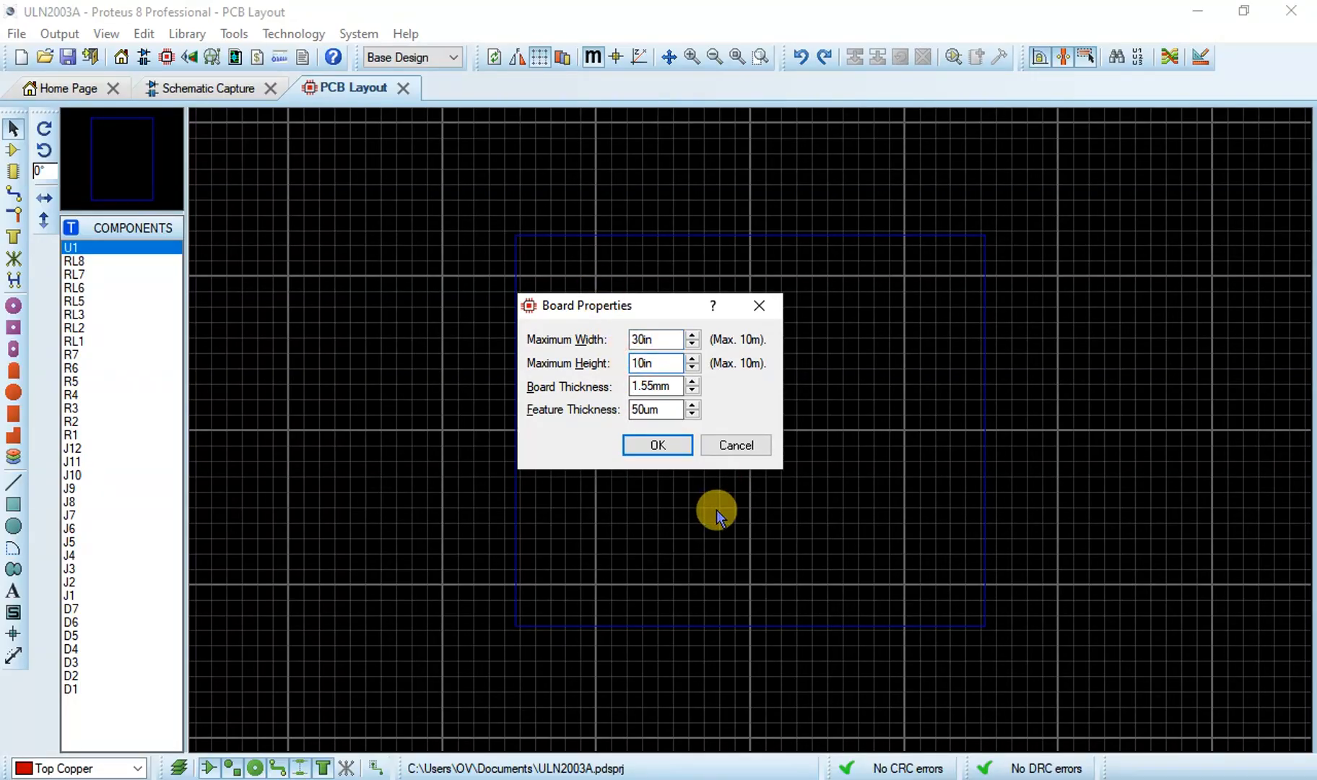
pyautogui.press('Left')
pyautogui.press('BackSpace')
pyautogui.write('2')
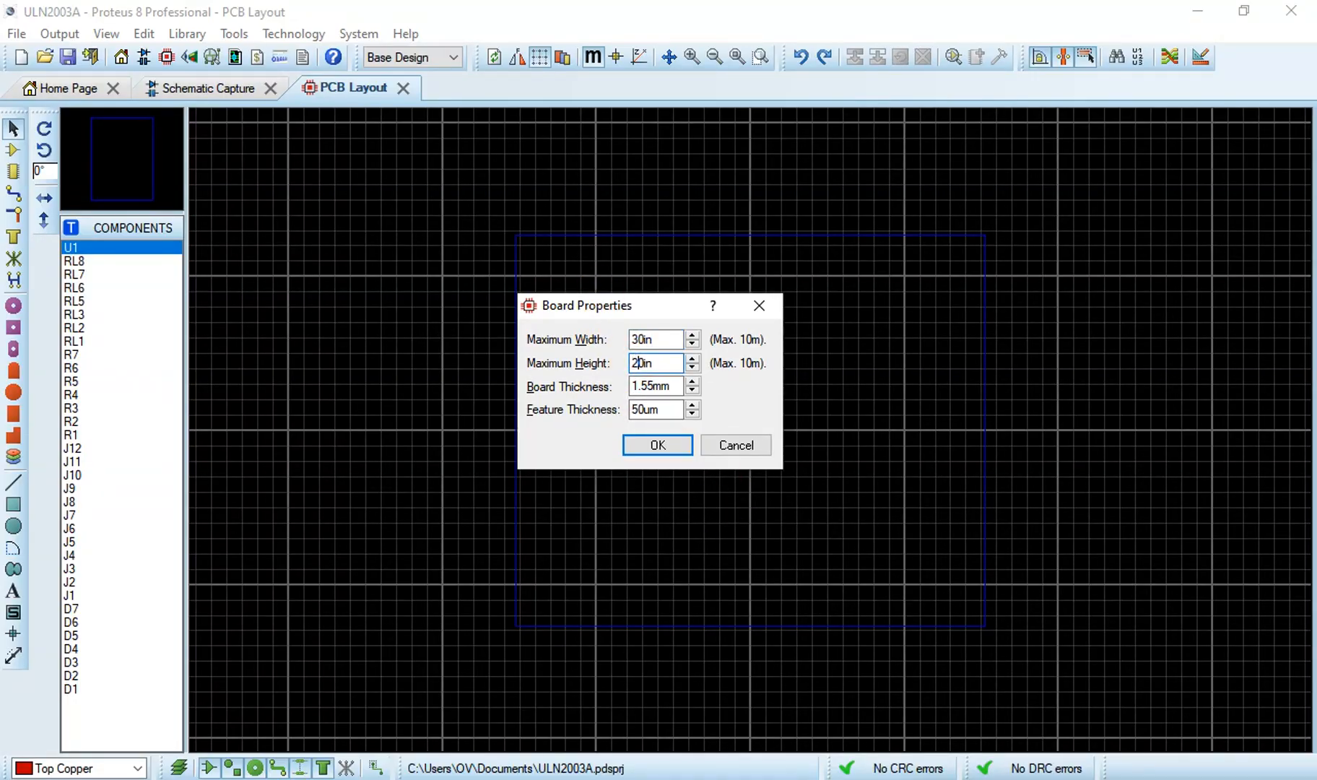
pyautogui.click(662, 441)
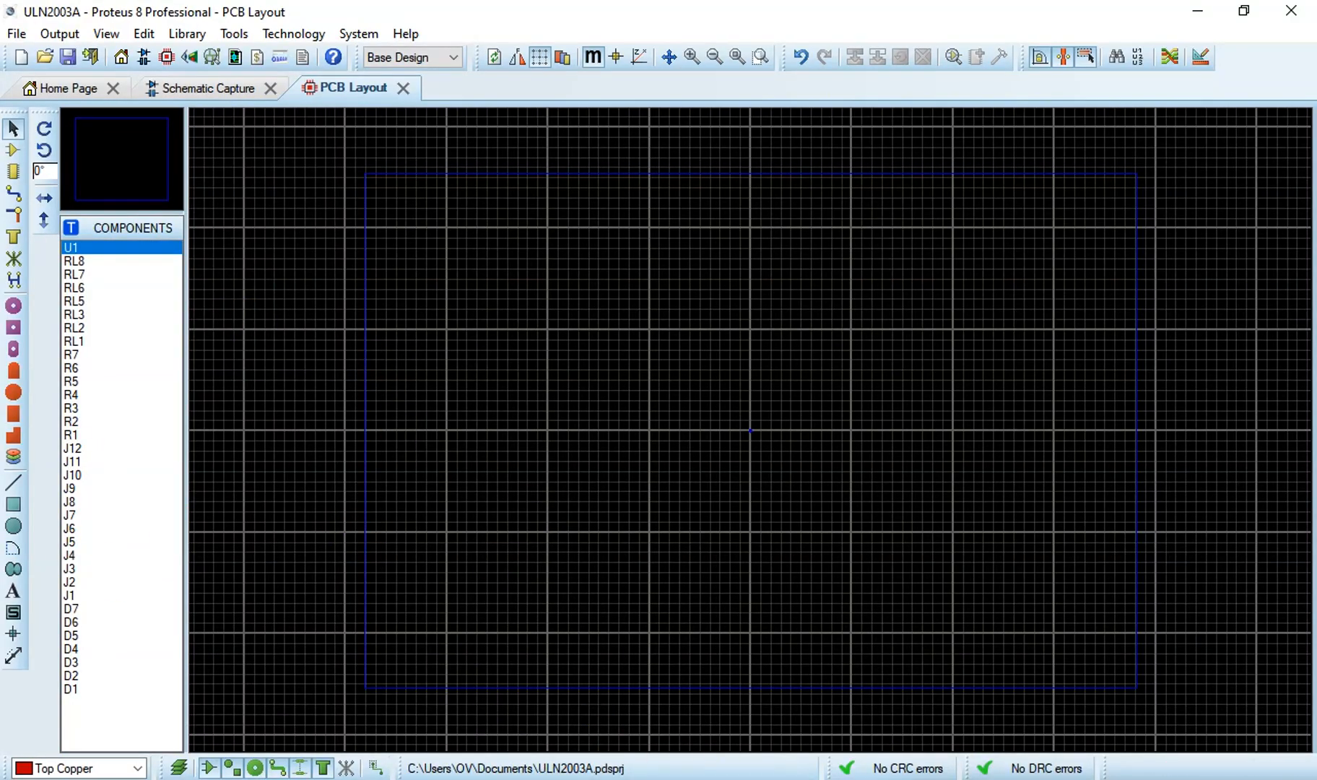
# Step: Check the schematic, return to the PCB layout, and choose connector J1 as the component to place
pyautogui.click(215, 90)
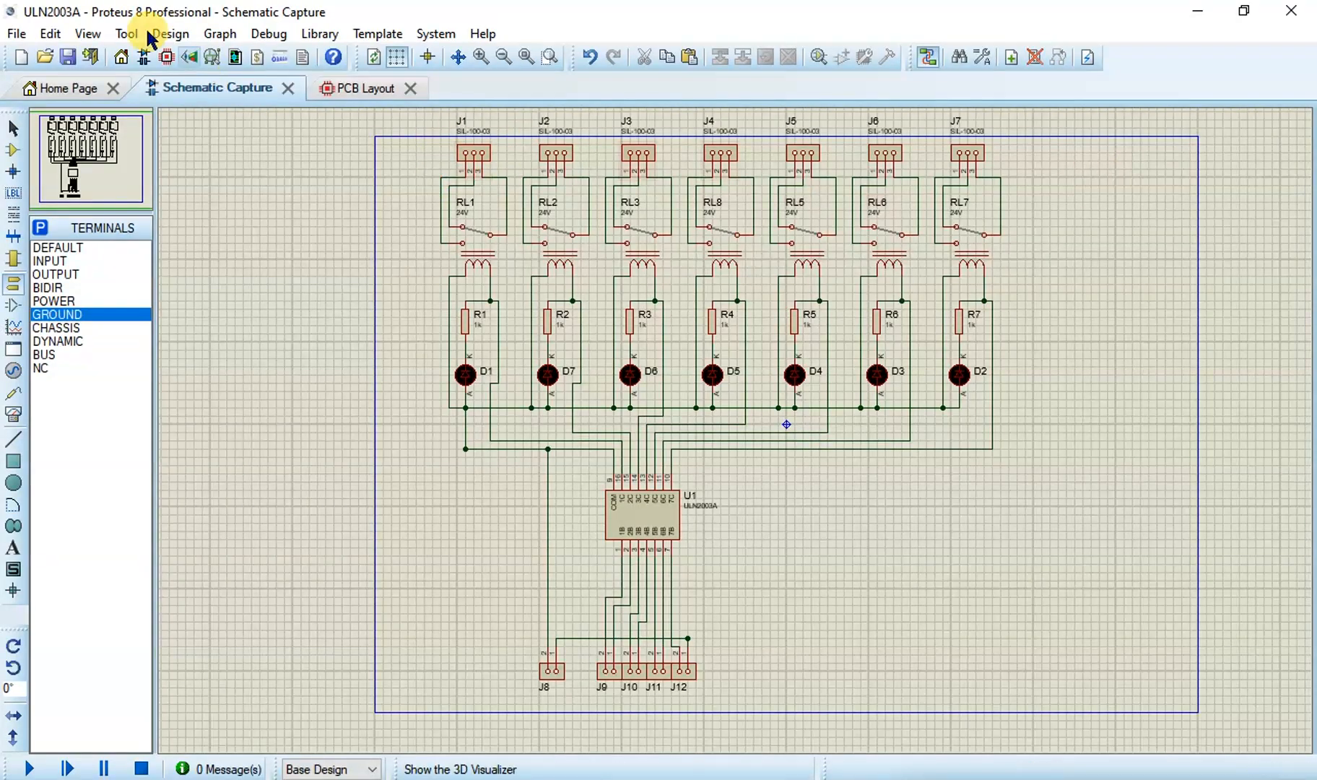
pyautogui.click(344, 88)
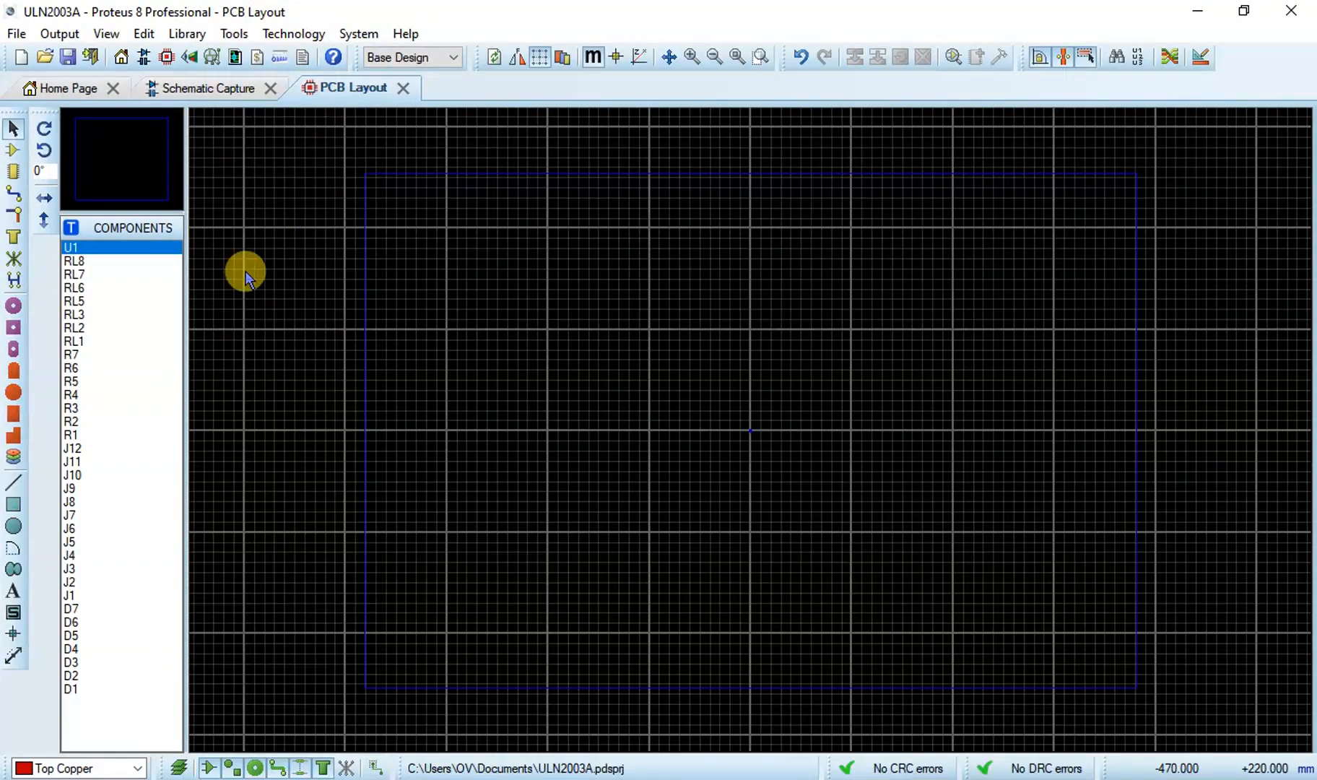
pyautogui.click(72, 592)
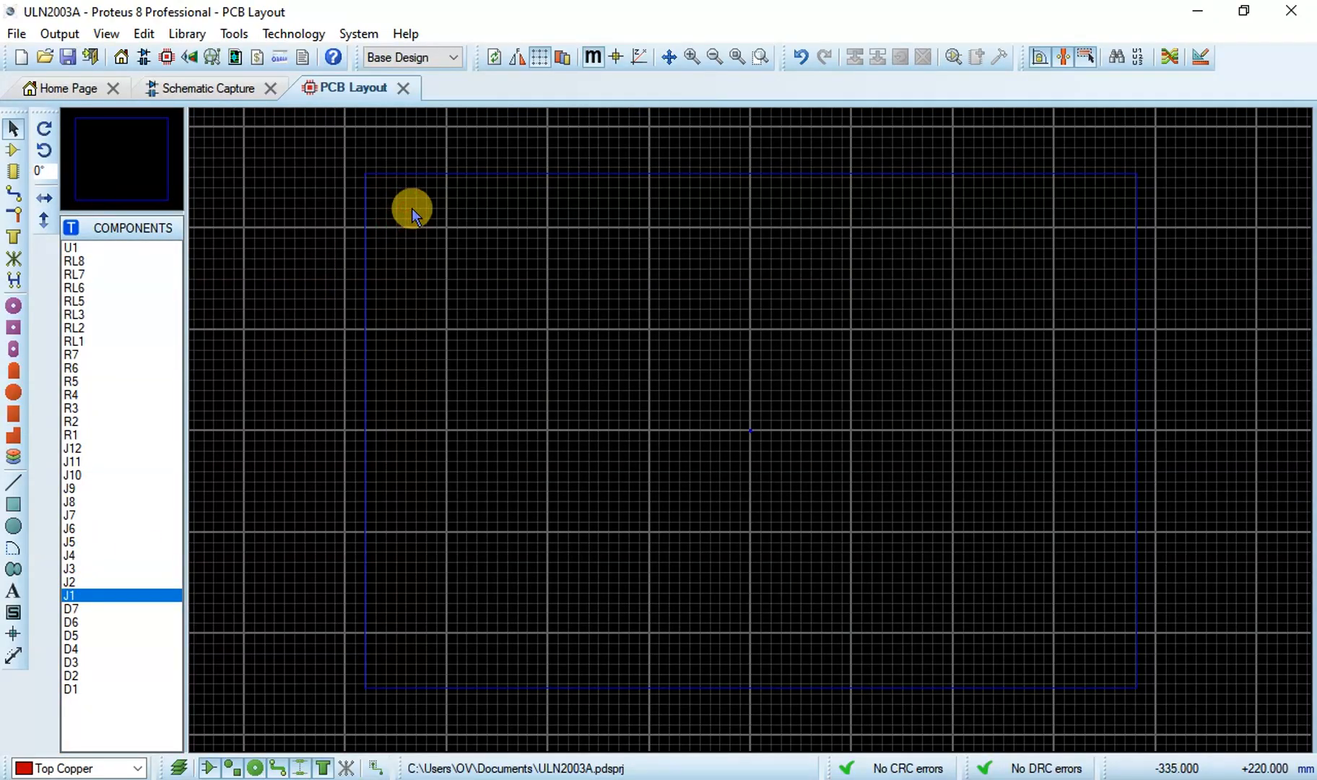
pyautogui.click(14, 150)
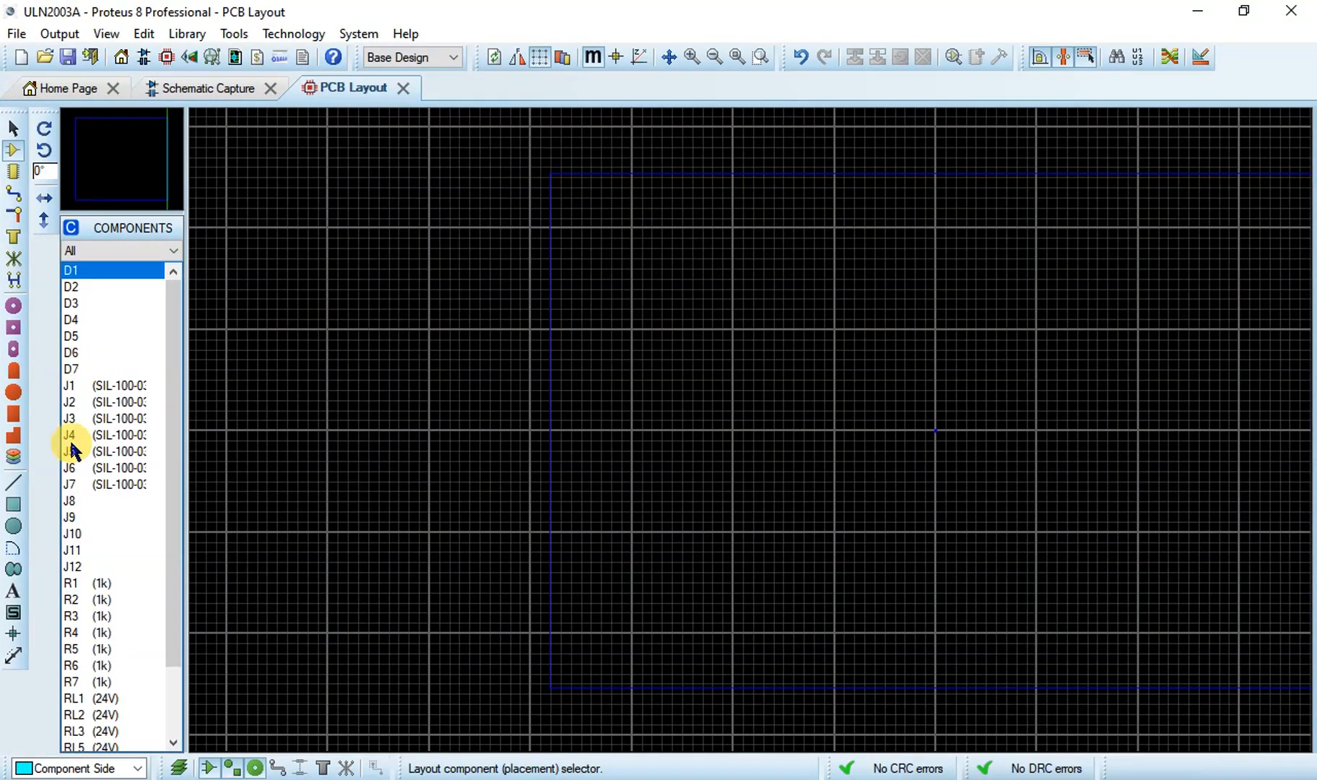
pyautogui.click(81, 386)
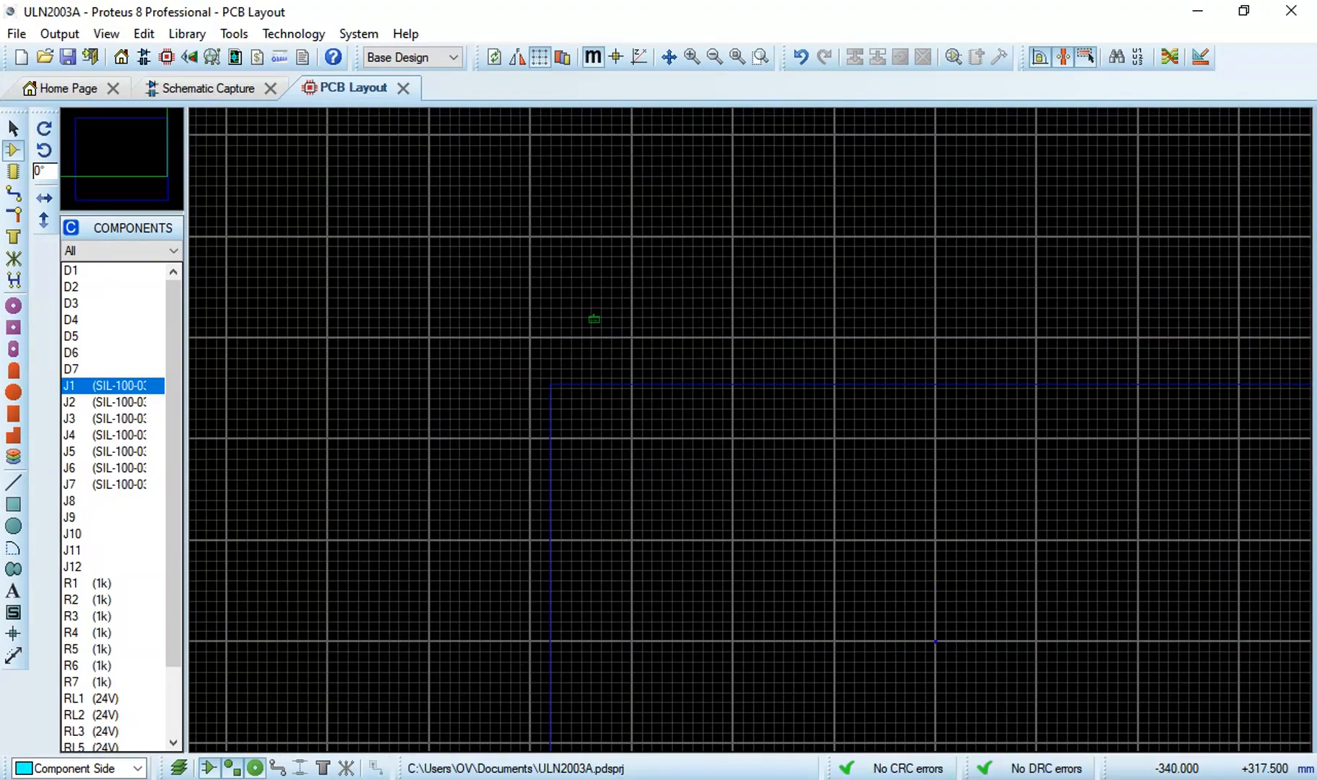
pyautogui.rightClick(592, 366)
# Step: Change the number for the maximum width to 12 in the board properties
pyautogui.click(293, 33)
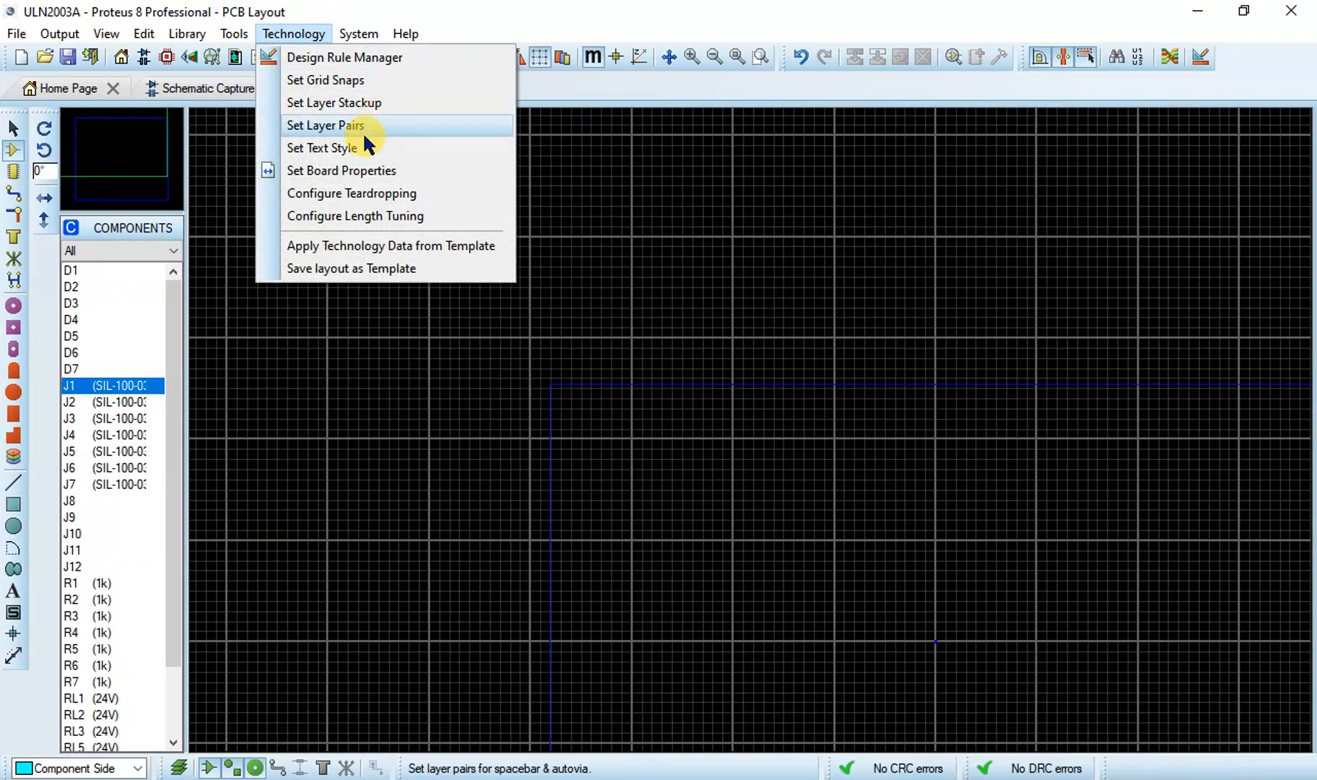
pyautogui.click(374, 171)
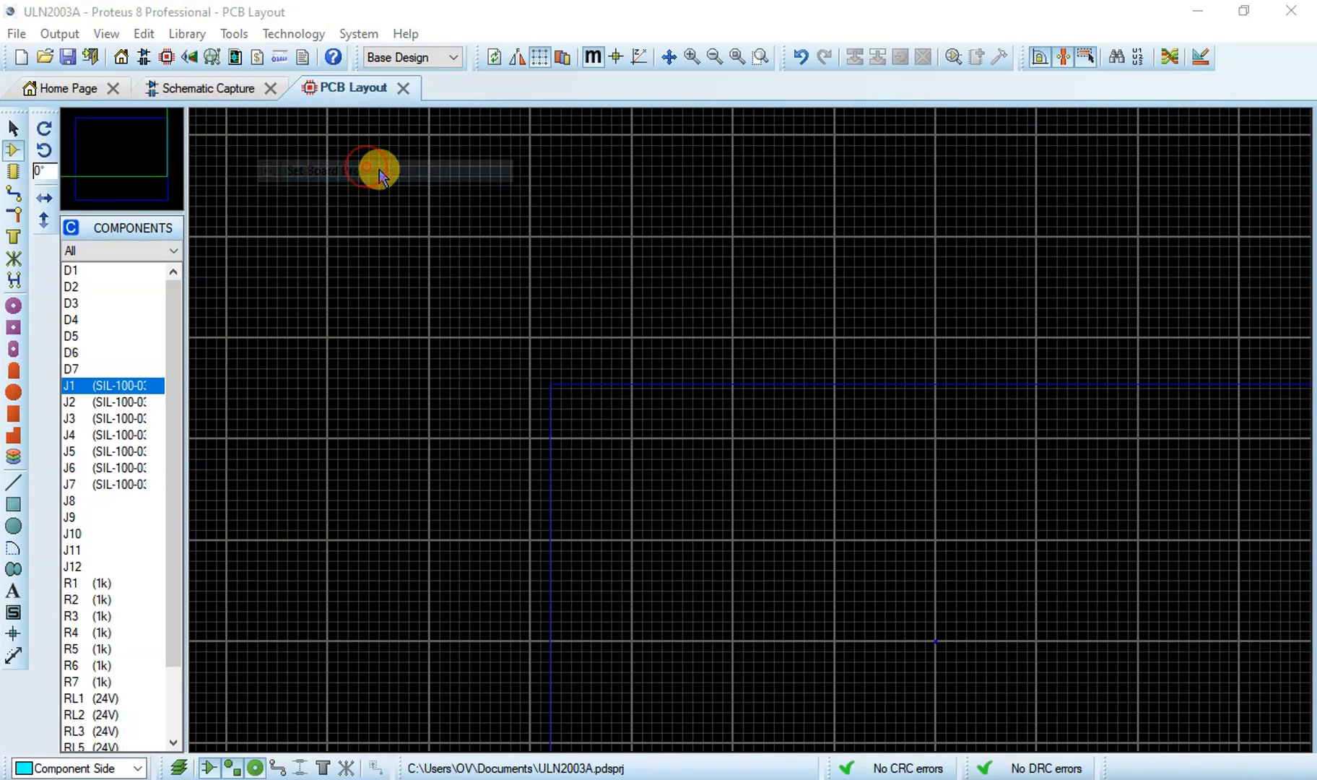
pyautogui.click(642, 336)
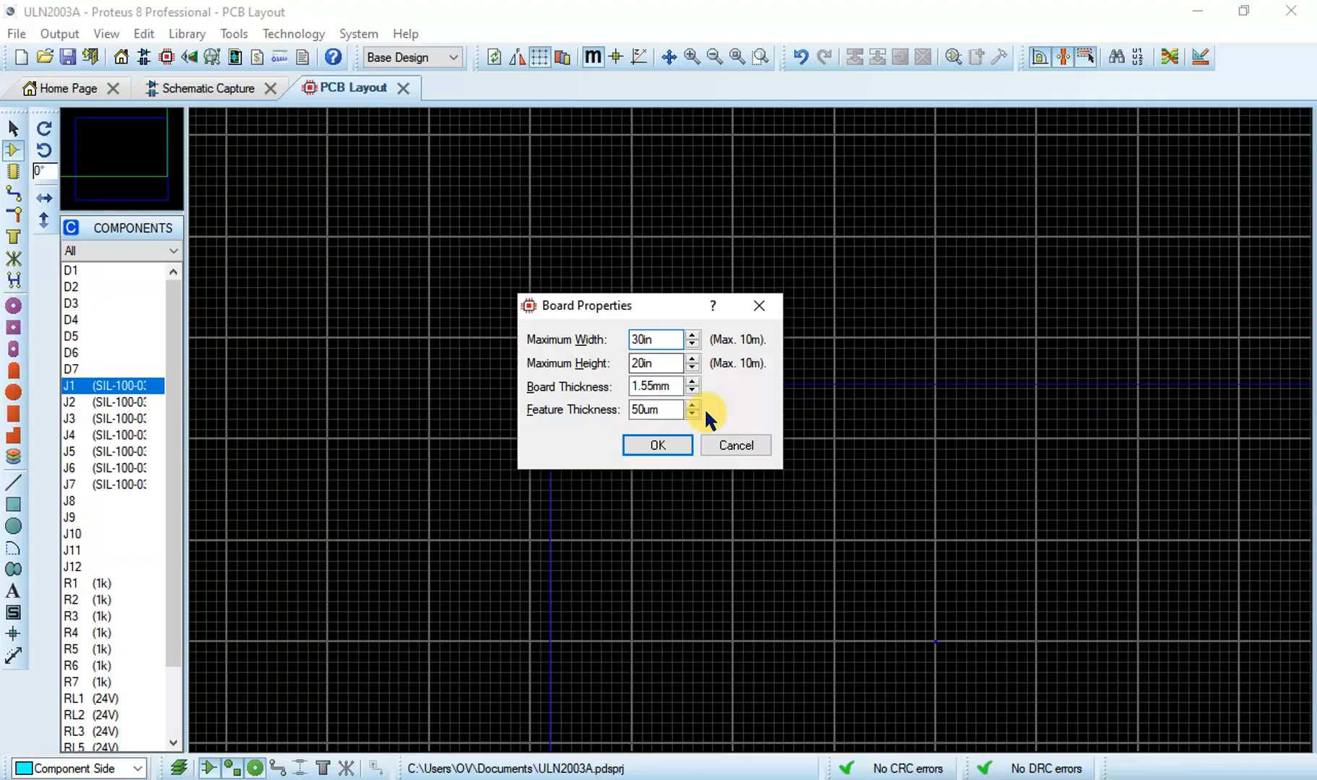
pyautogui.press('BackSpace')
pyautogui.press('BackSpace')
pyautogui.press('Down')
pyautogui.press('BackSpace')
pyautogui.write('2')
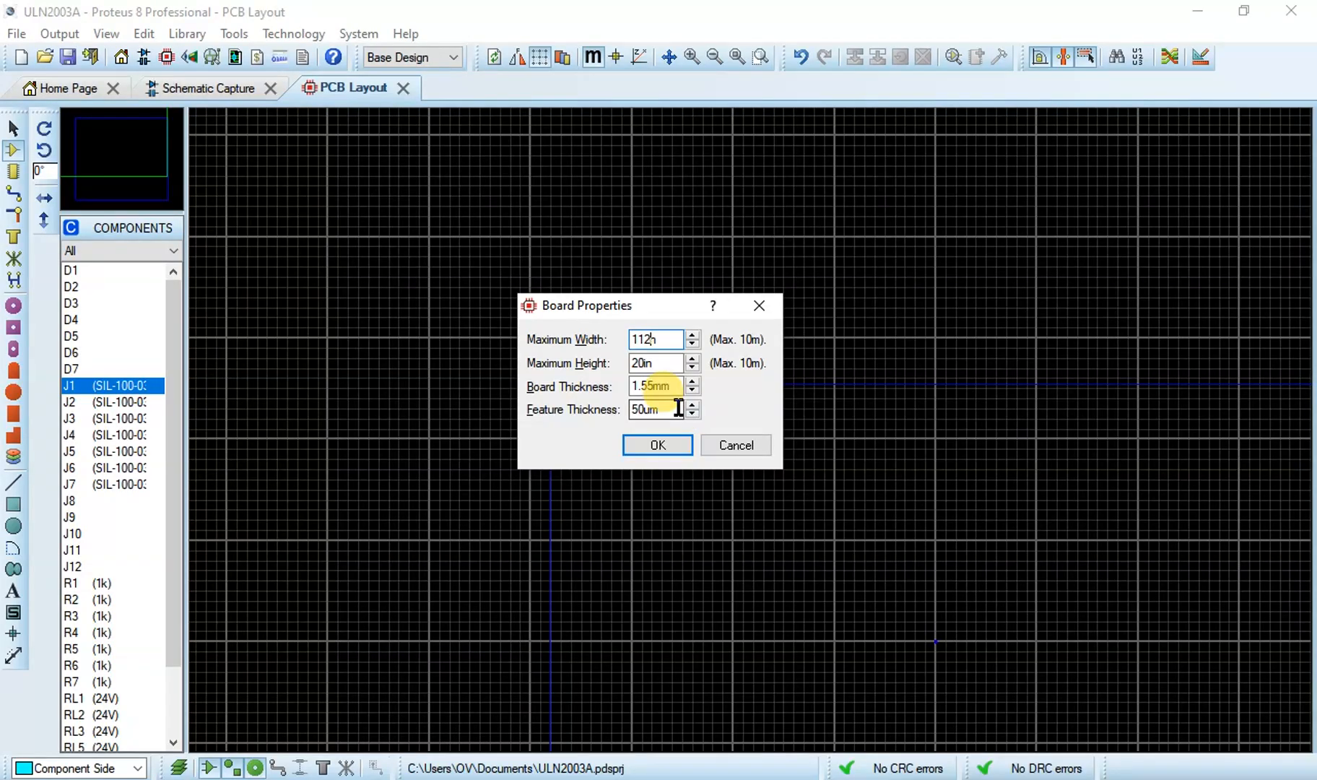
pyautogui.press('Left')
pyautogui.press('BackSpace')
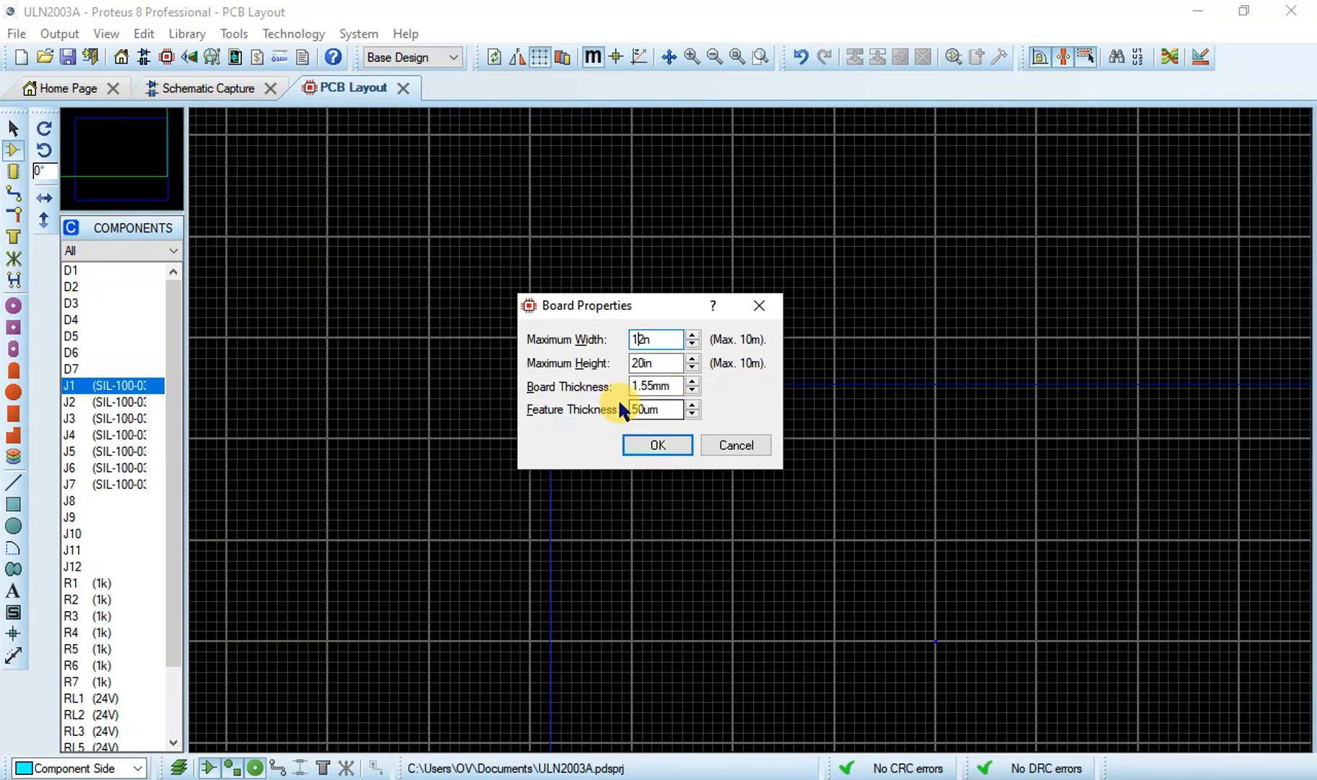
# Step: Set the maximum board height to 10 in, complete the maximum width as 12 in, and apply the board properties
pyautogui.click(638, 362)
pyautogui.press('BackSpace')
pyautogui.write('1')
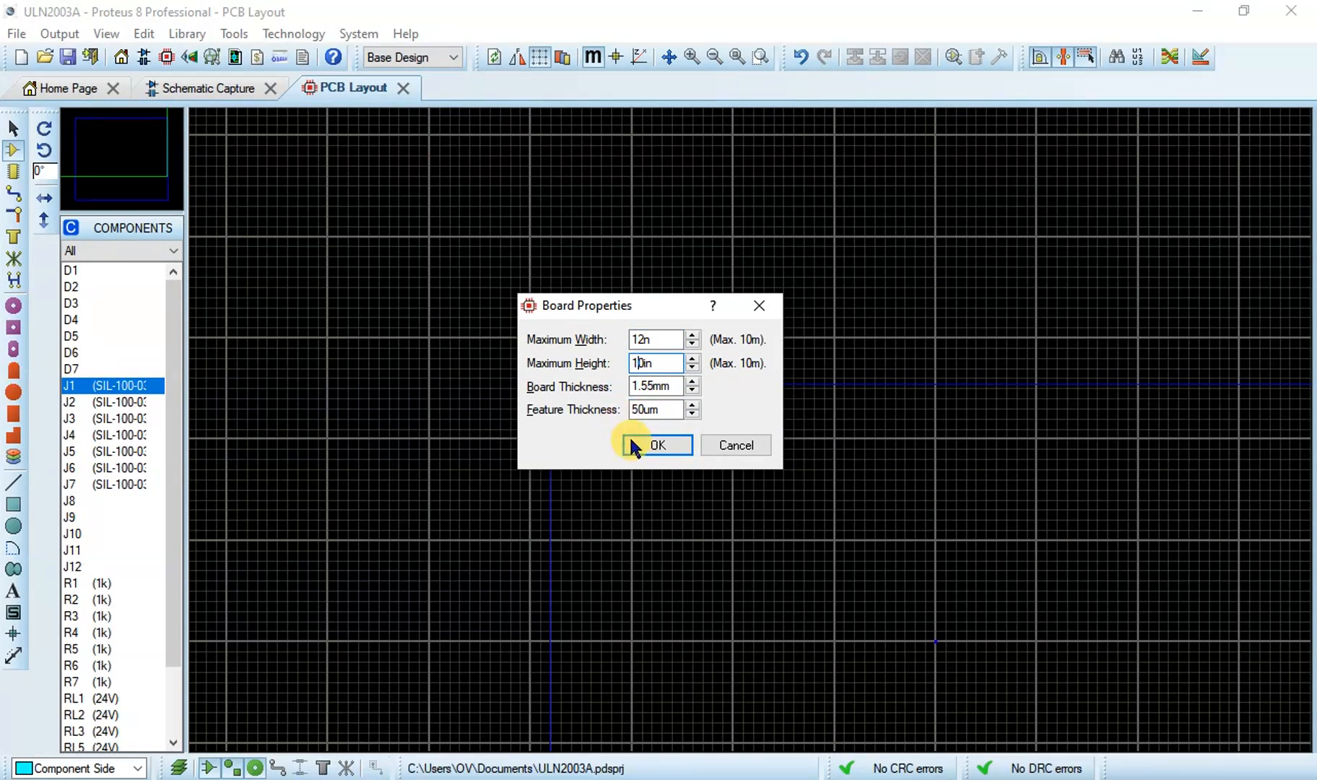
pyautogui.click(641, 452)
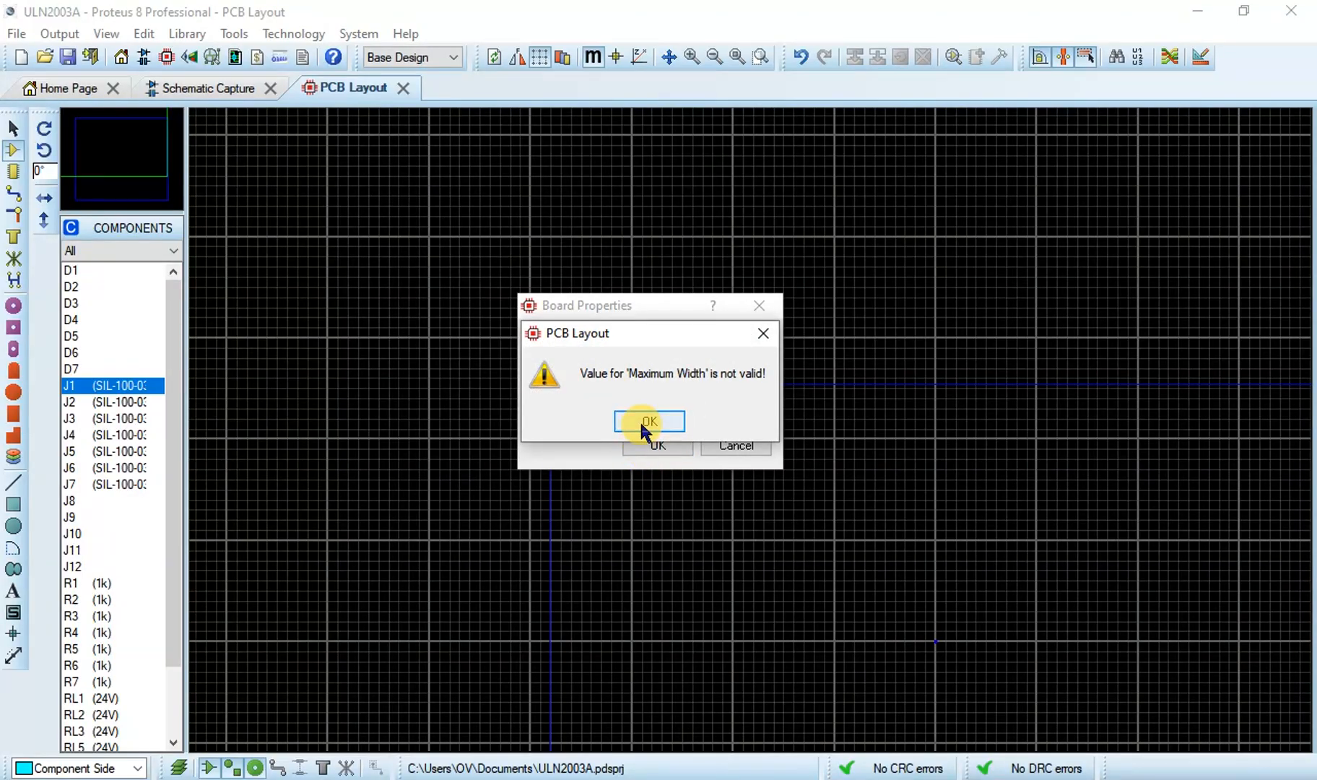
pyautogui.click(641, 423)
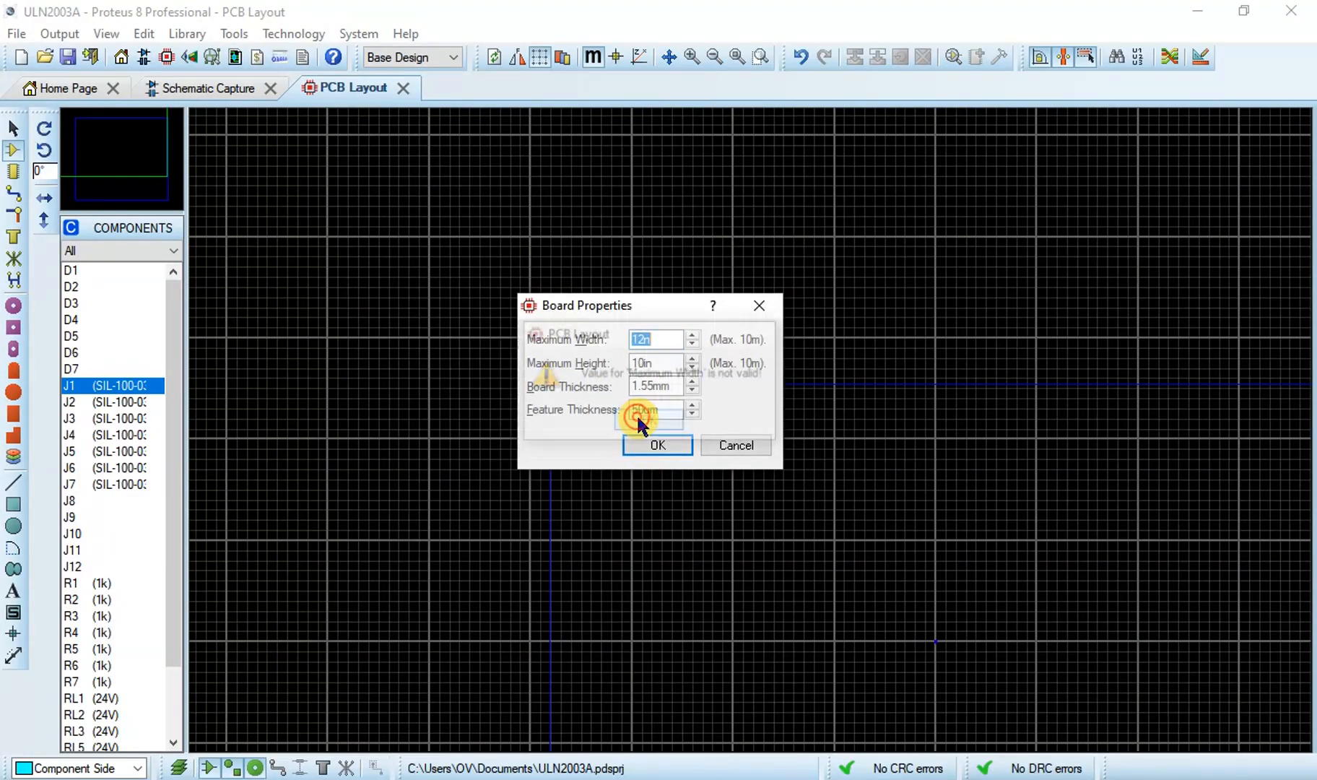
pyautogui.click(648, 339)
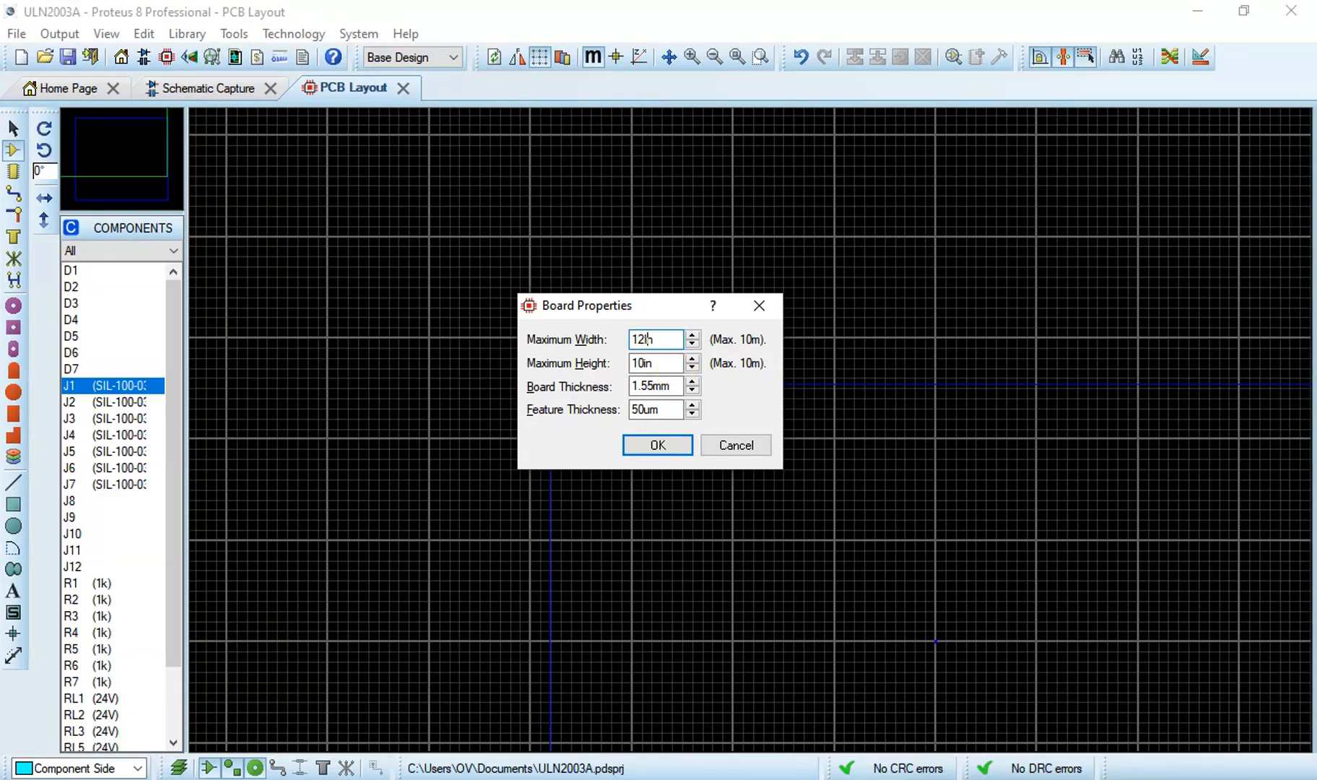
pyautogui.write('i')
pyautogui.click(668, 433)
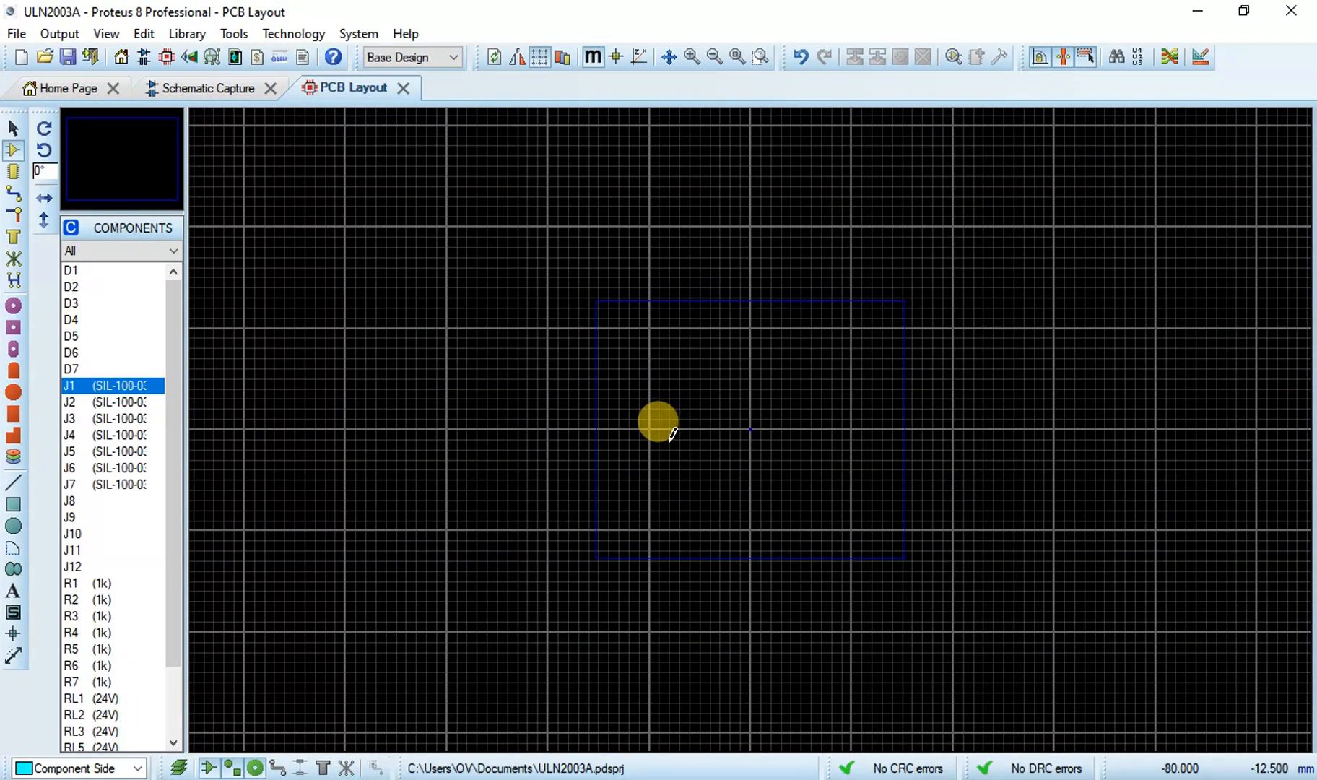
# Step: Place connectors J1, J2 and J3 from left to right in a straight row just inside the board's upper edge
pyautogui.scroll(2, 690, 408)
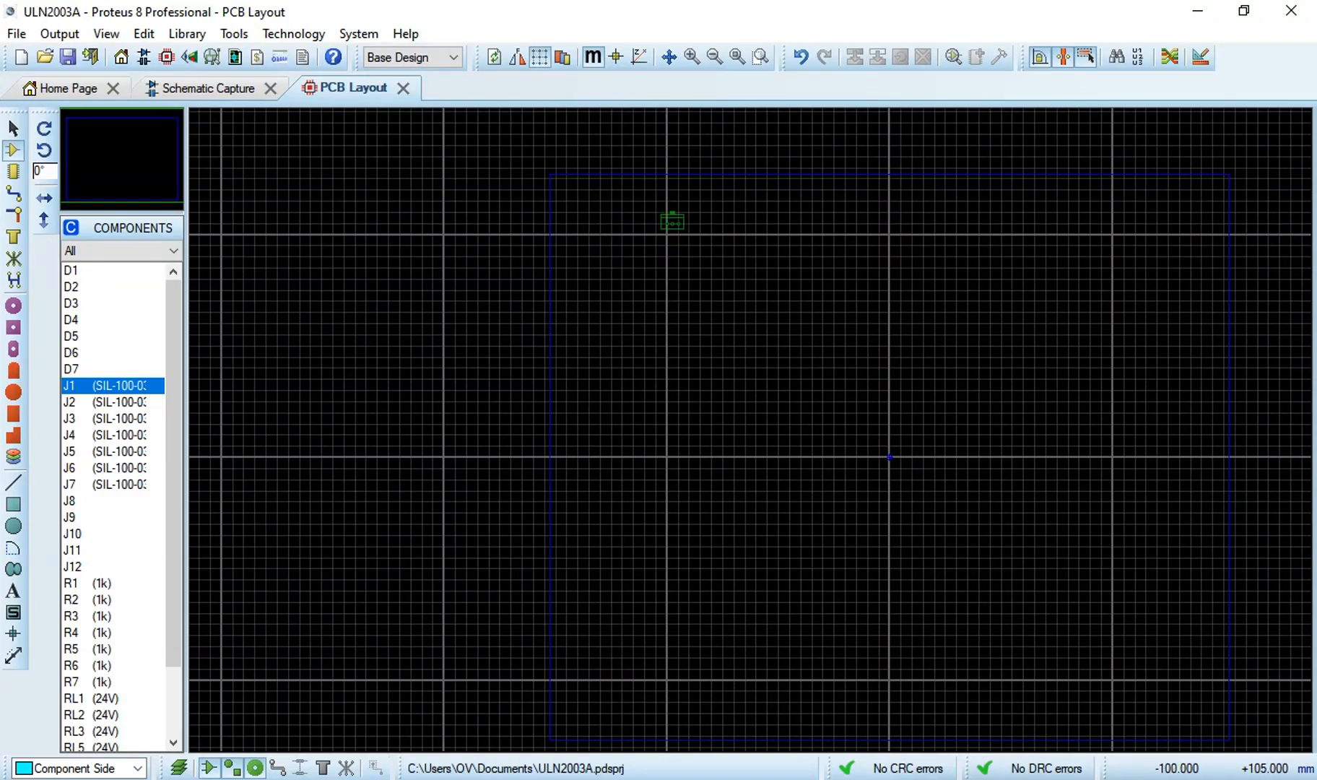
pyautogui.click(678, 215)
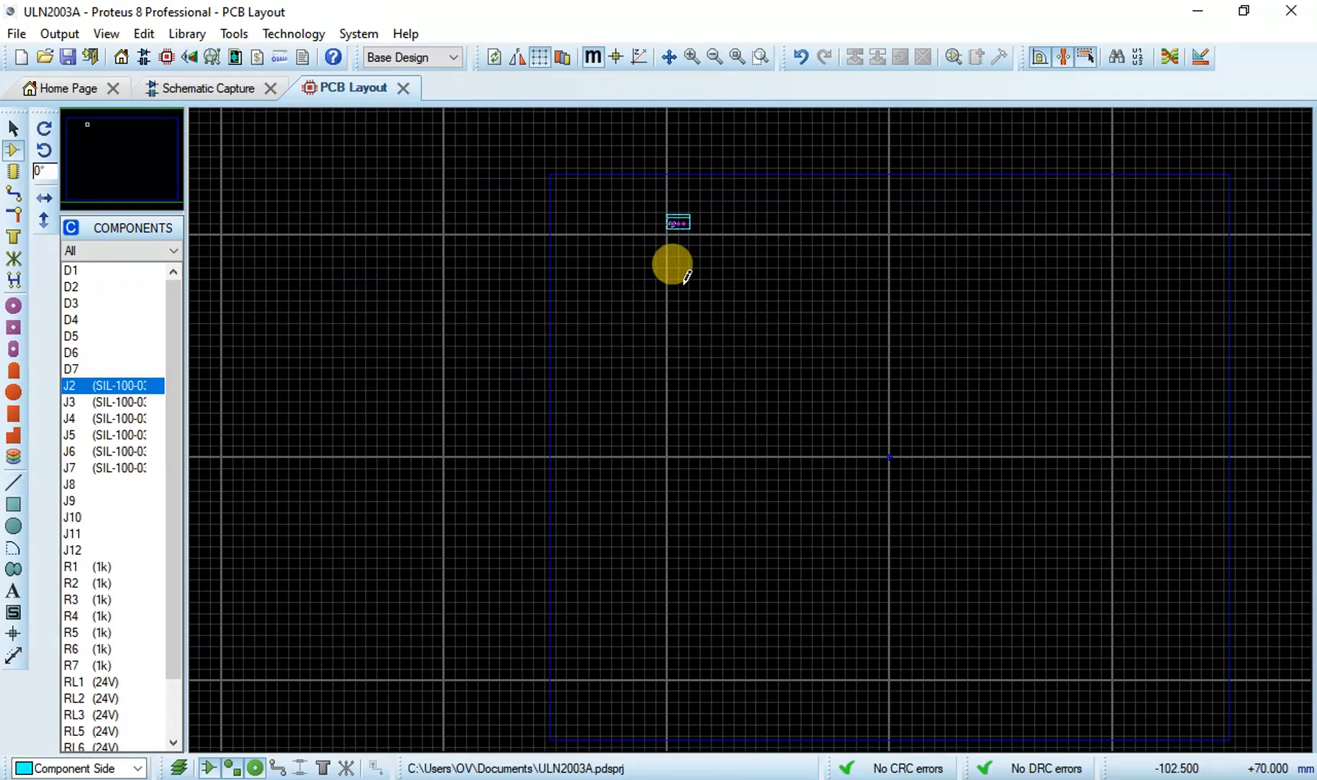
pyautogui.scroll(2, 738, 409)
pyautogui.scroll(1, 754, 420)
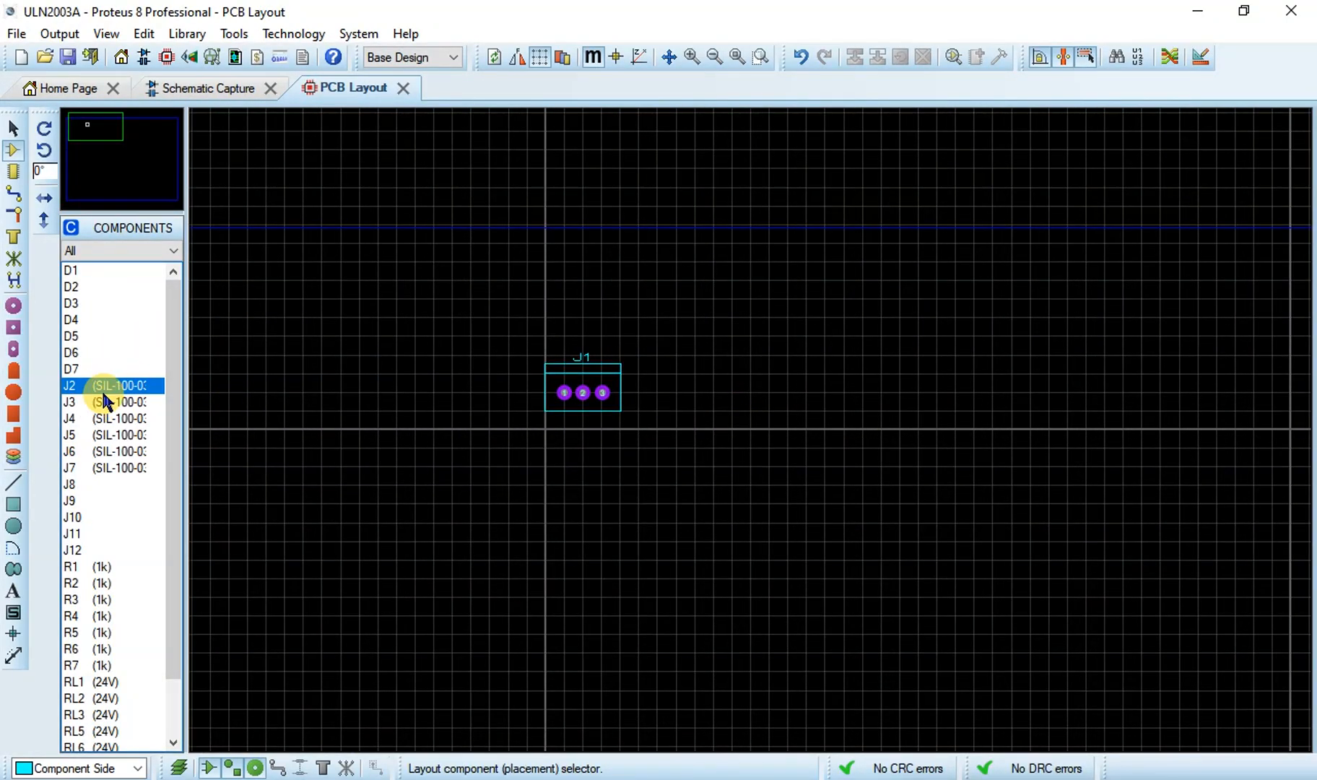
pyautogui.click(742, 375)
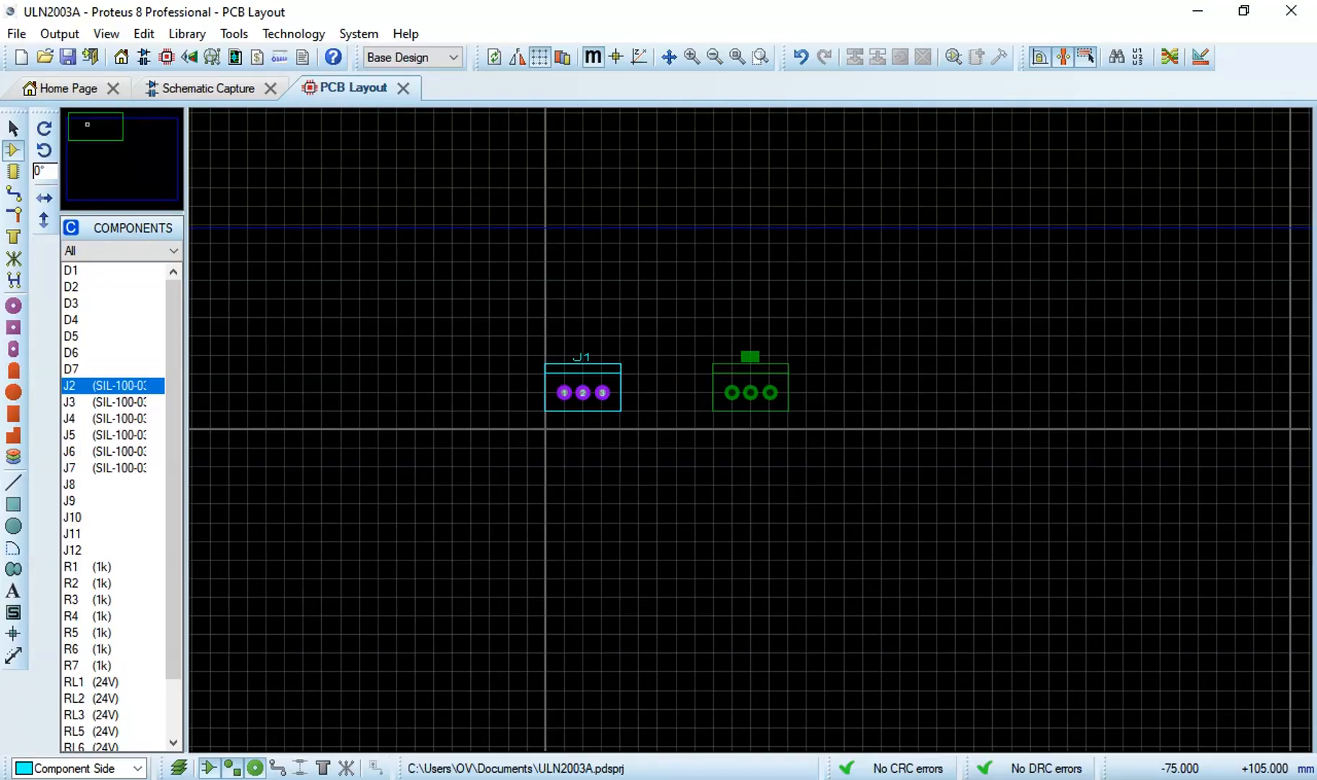
pyautogui.click(732, 390)
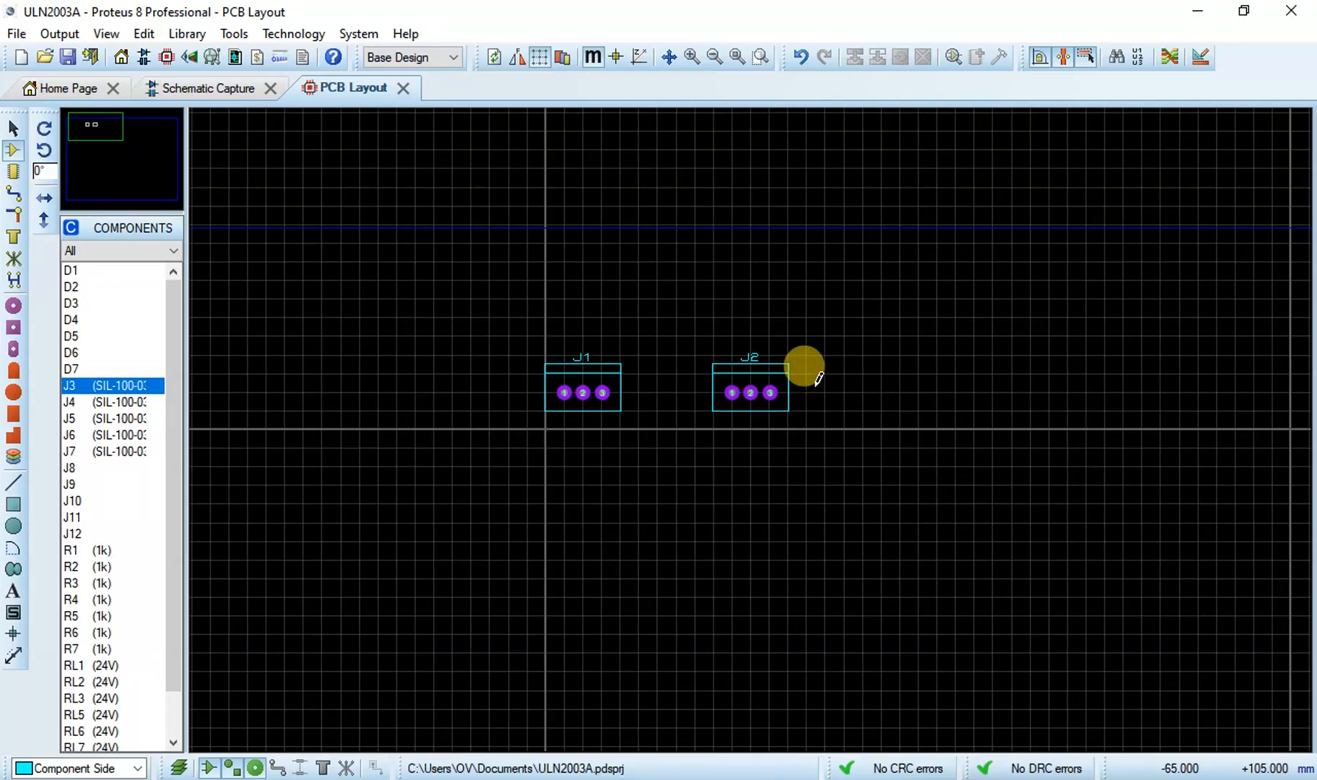
pyautogui.click(875, 388)
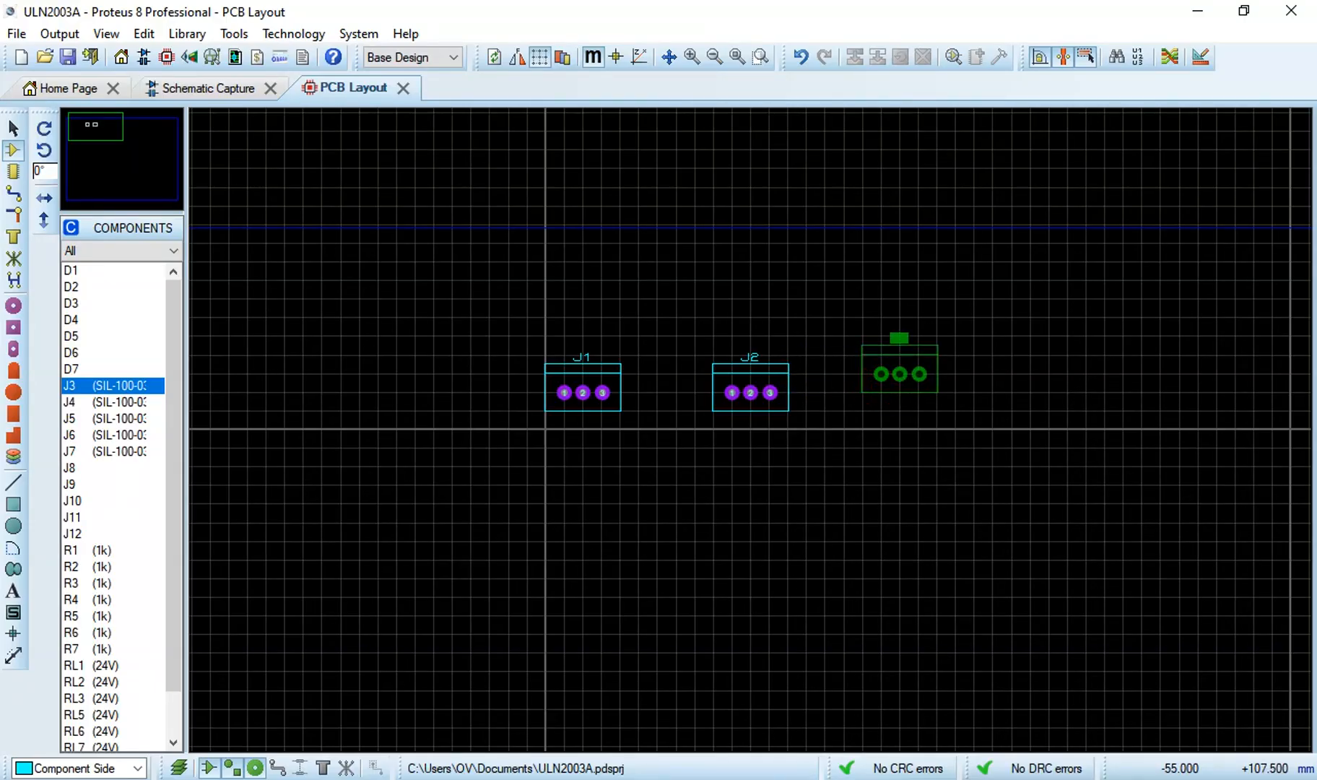
pyautogui.click(880, 392)
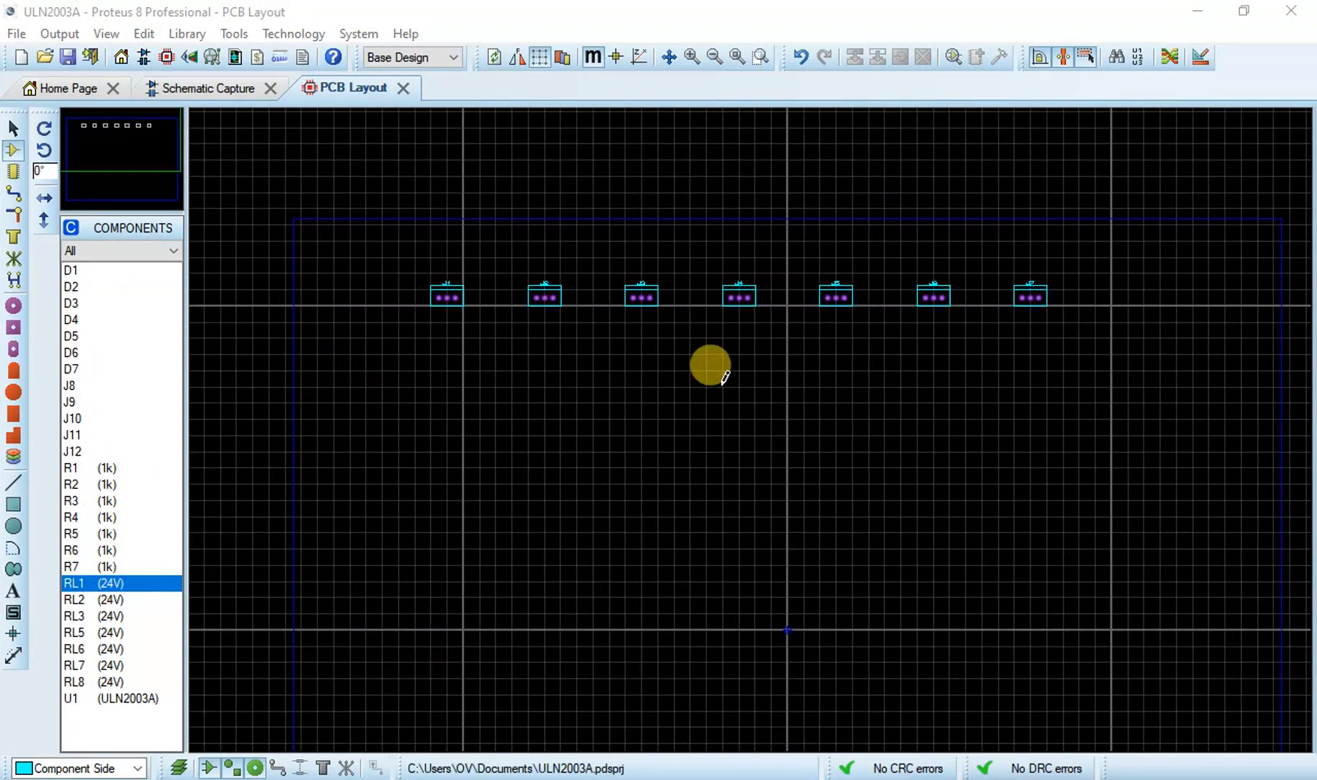
# Step: Place relays RL1, RL2, RL3, RL5, RL6 and RL7 in a row below the connectors
pyautogui.scroll(1, 417, 249)
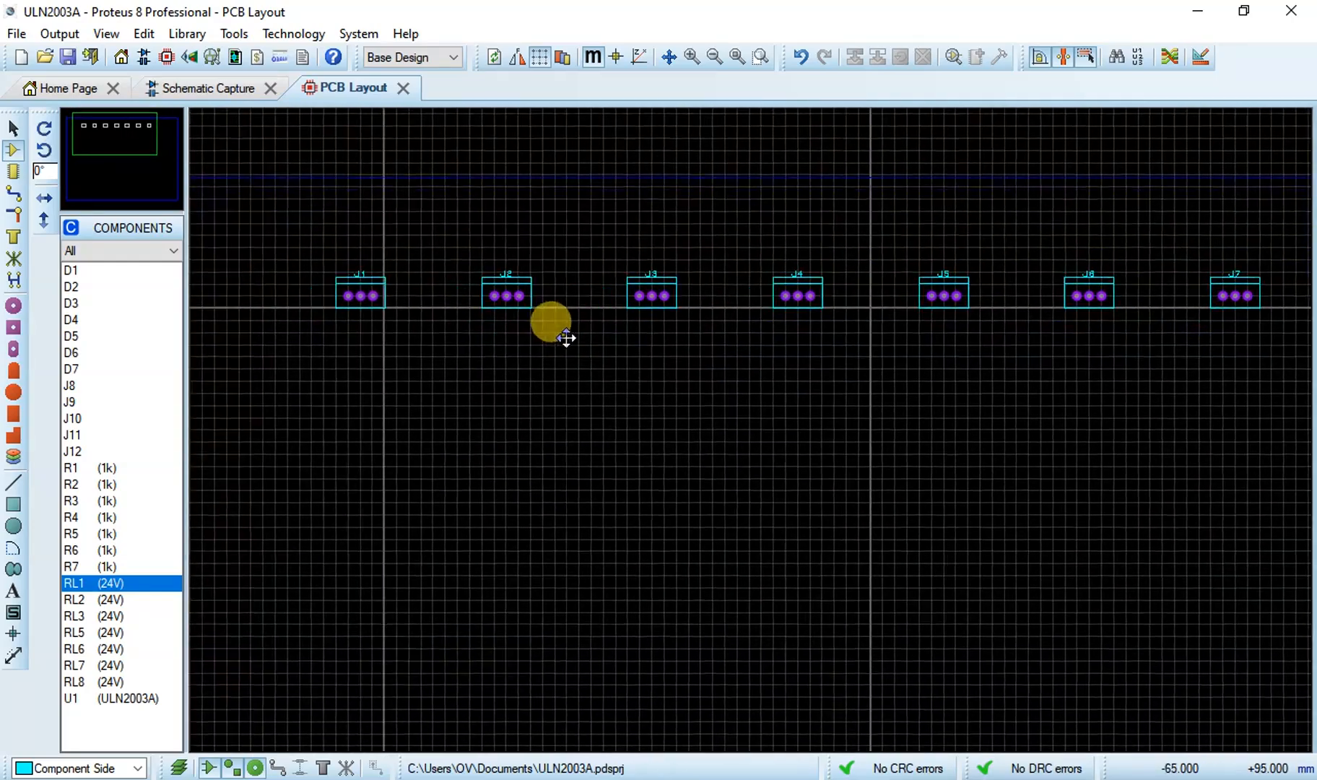
pyautogui.click(595, 322)
pyautogui.click(131, 583)
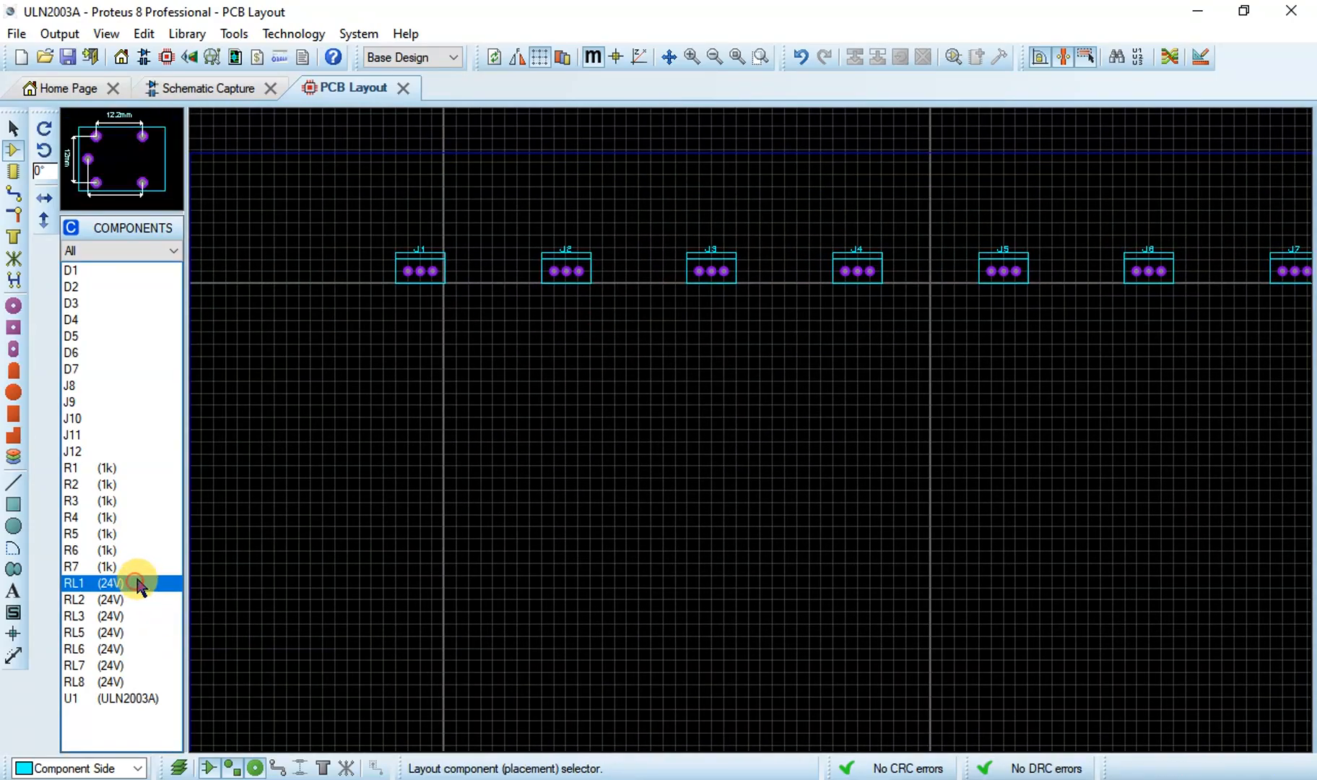
pyautogui.click(410, 329)
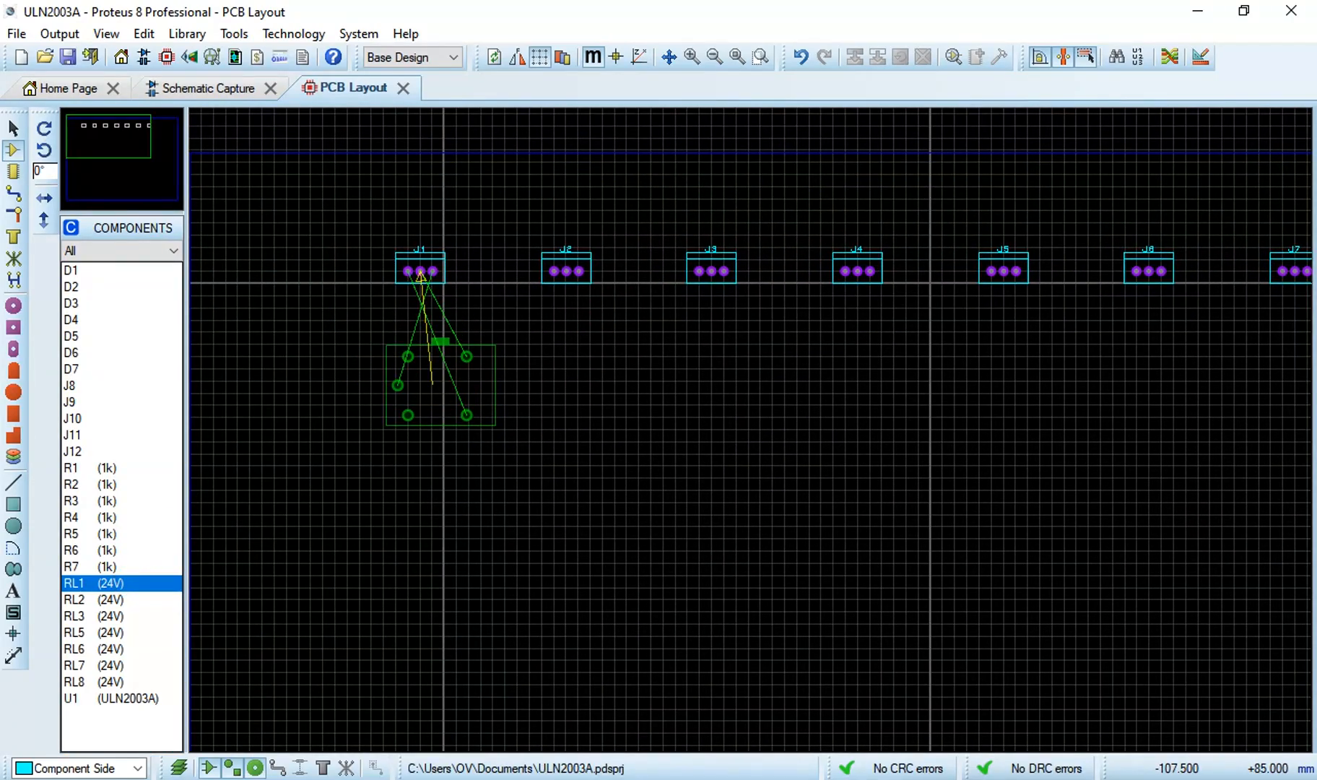
pyautogui.click(380, 344)
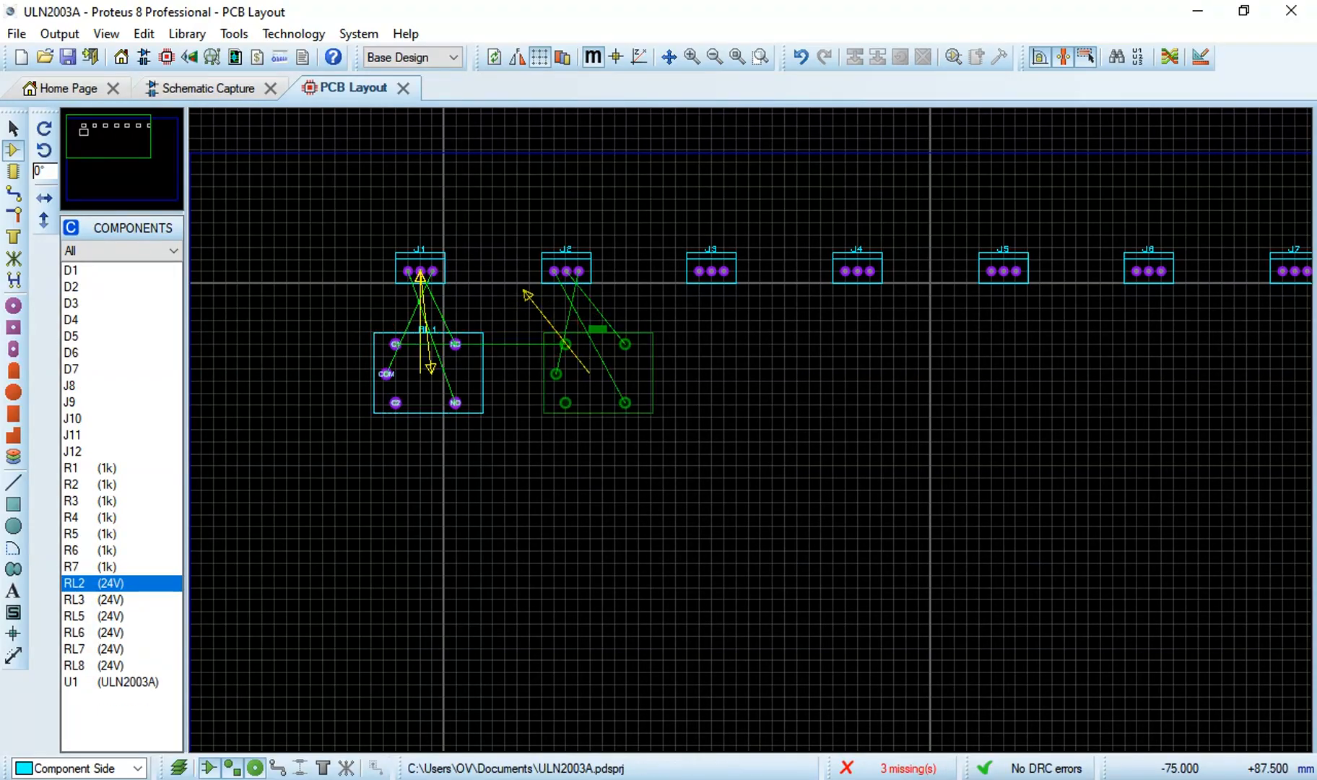
pyautogui.click(553, 346)
pyautogui.click(711, 346)
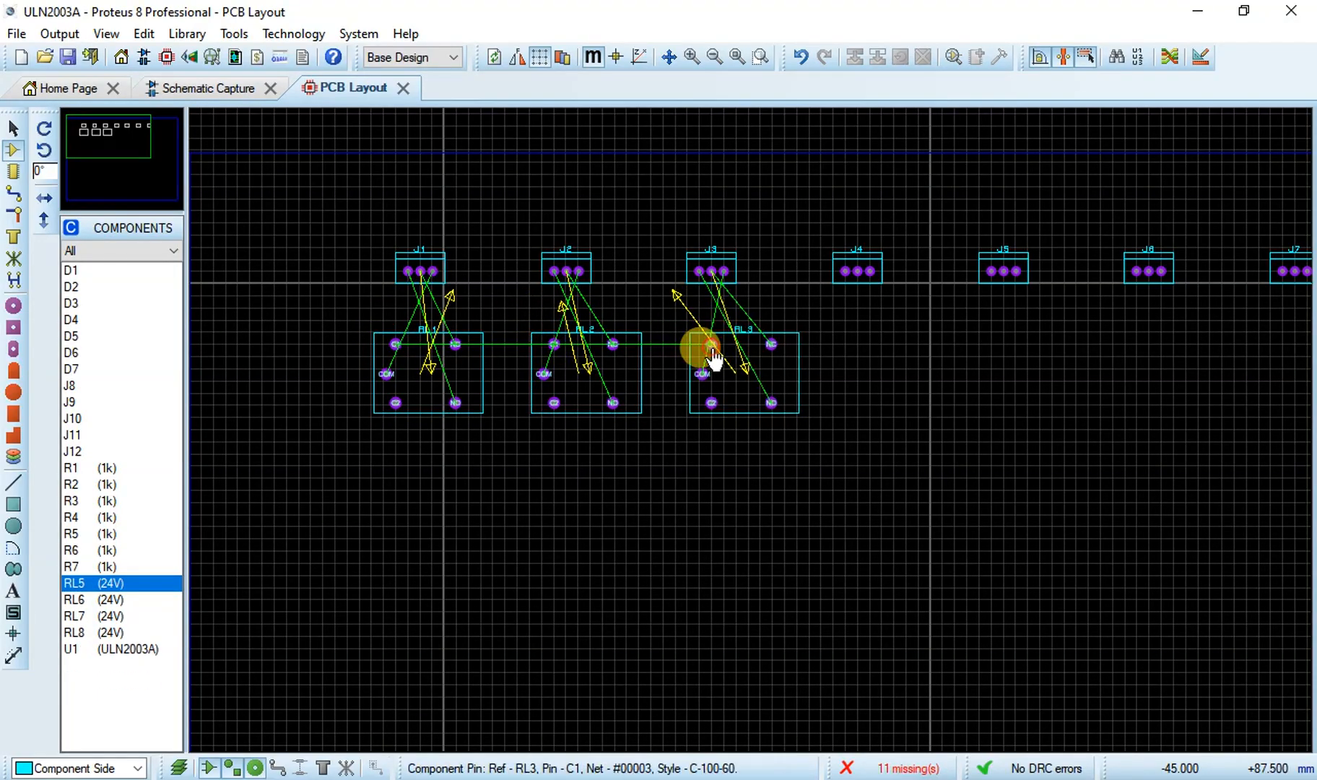
pyautogui.click(844, 345)
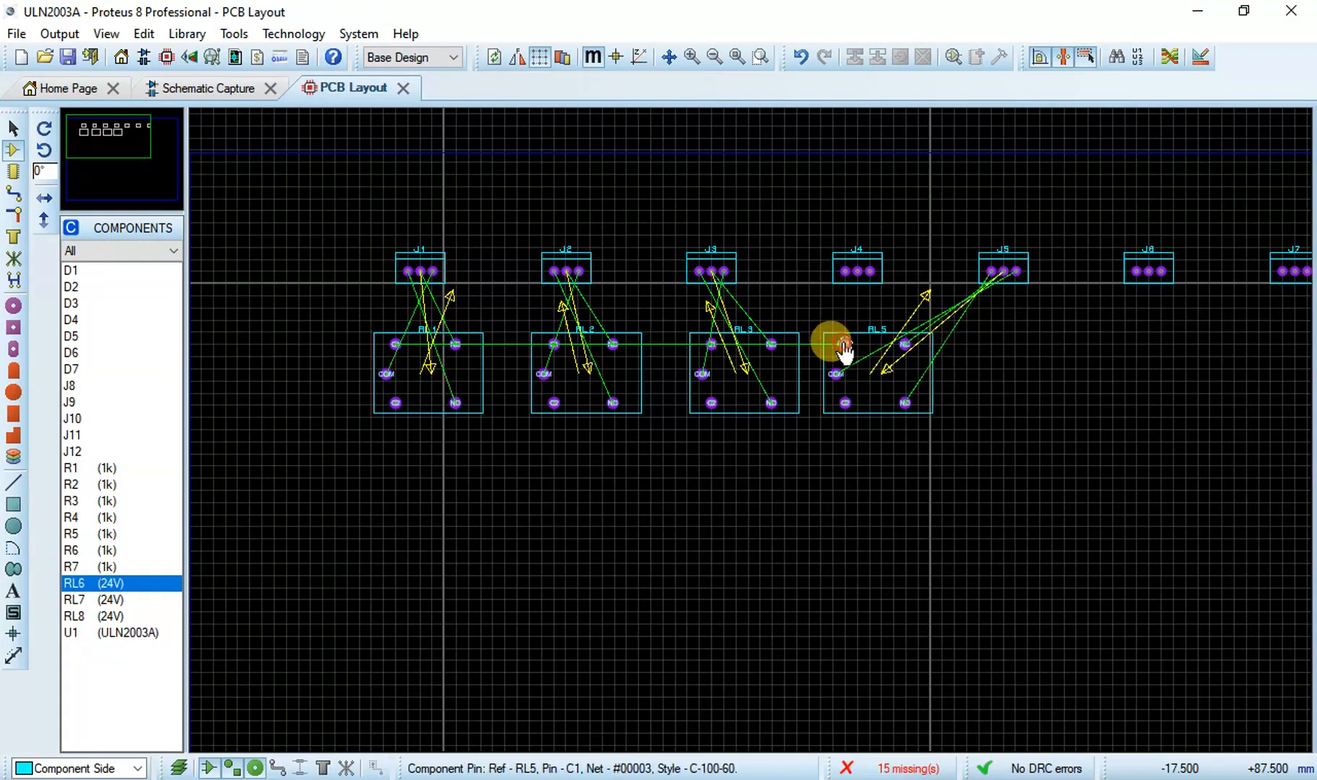
pyautogui.click(980, 345)
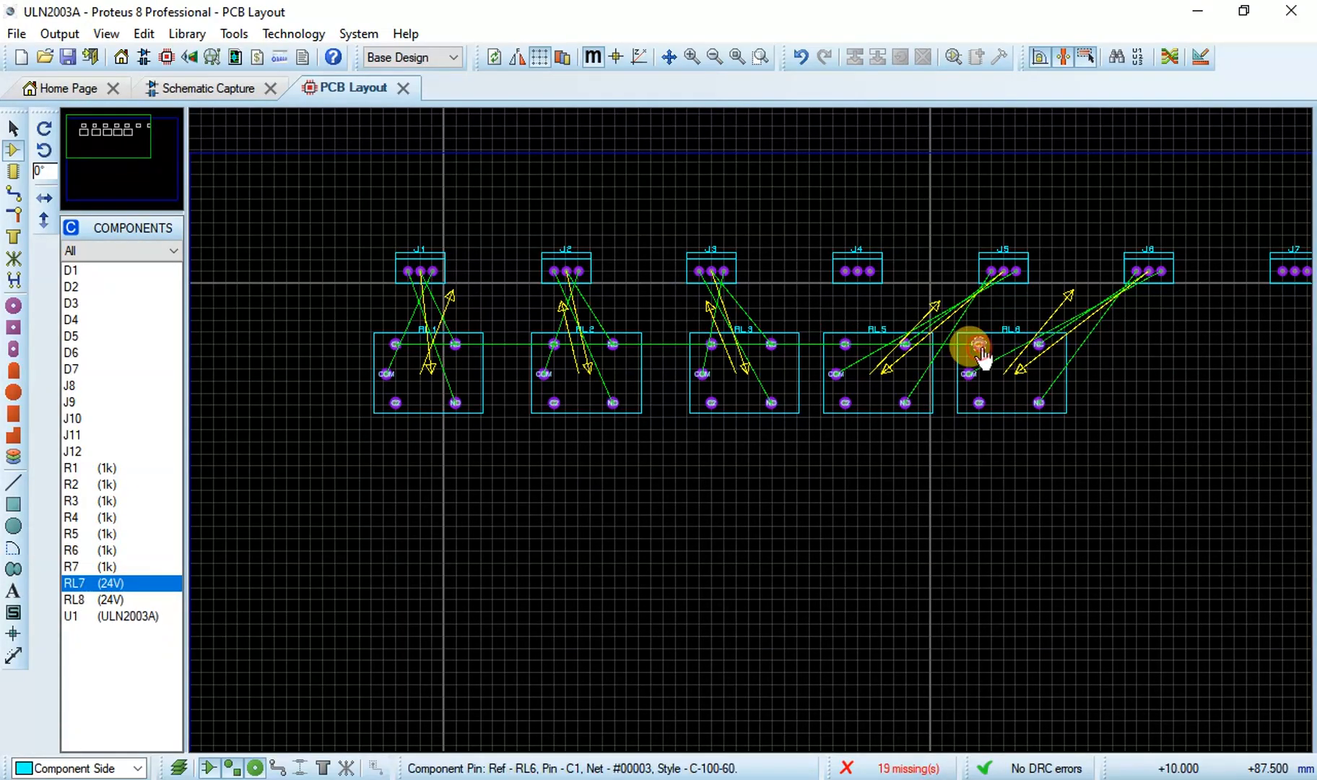
pyautogui.scroll(2, 982, 354)
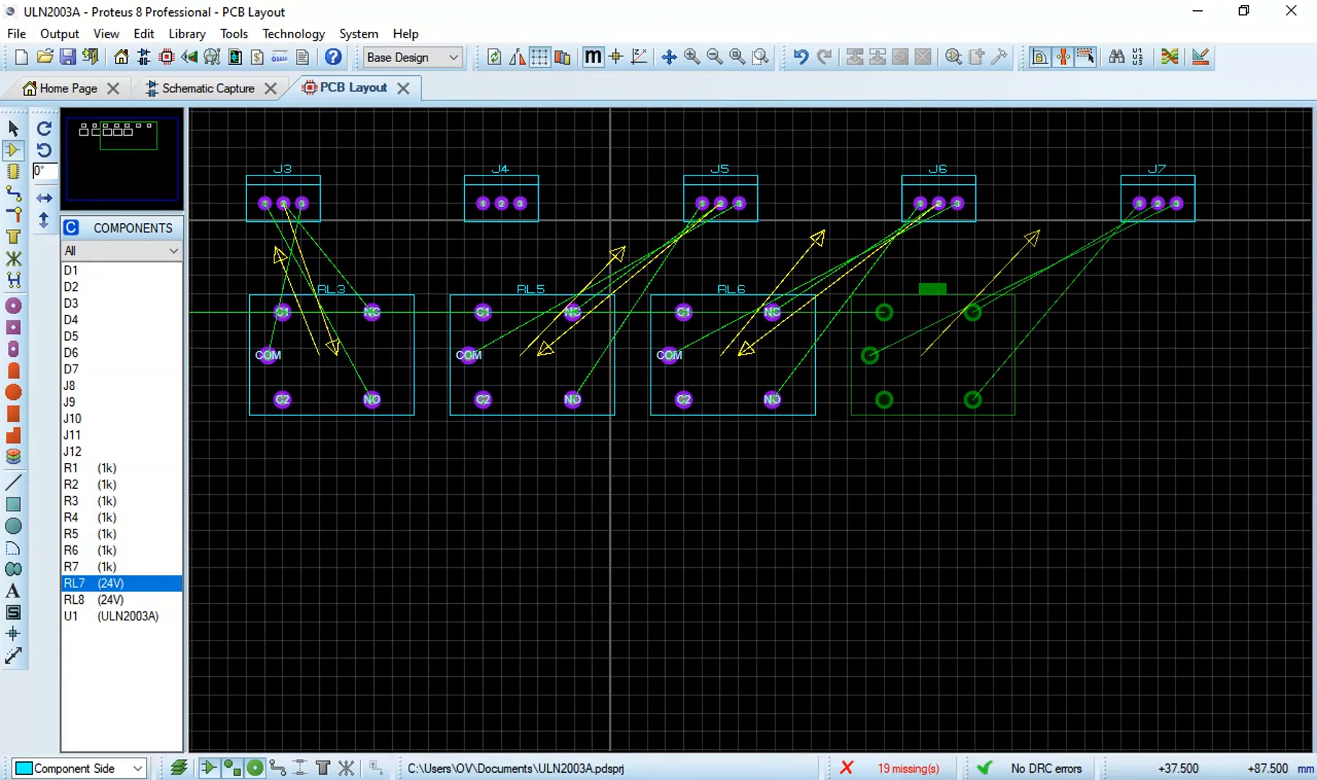
pyautogui.click(882, 281)
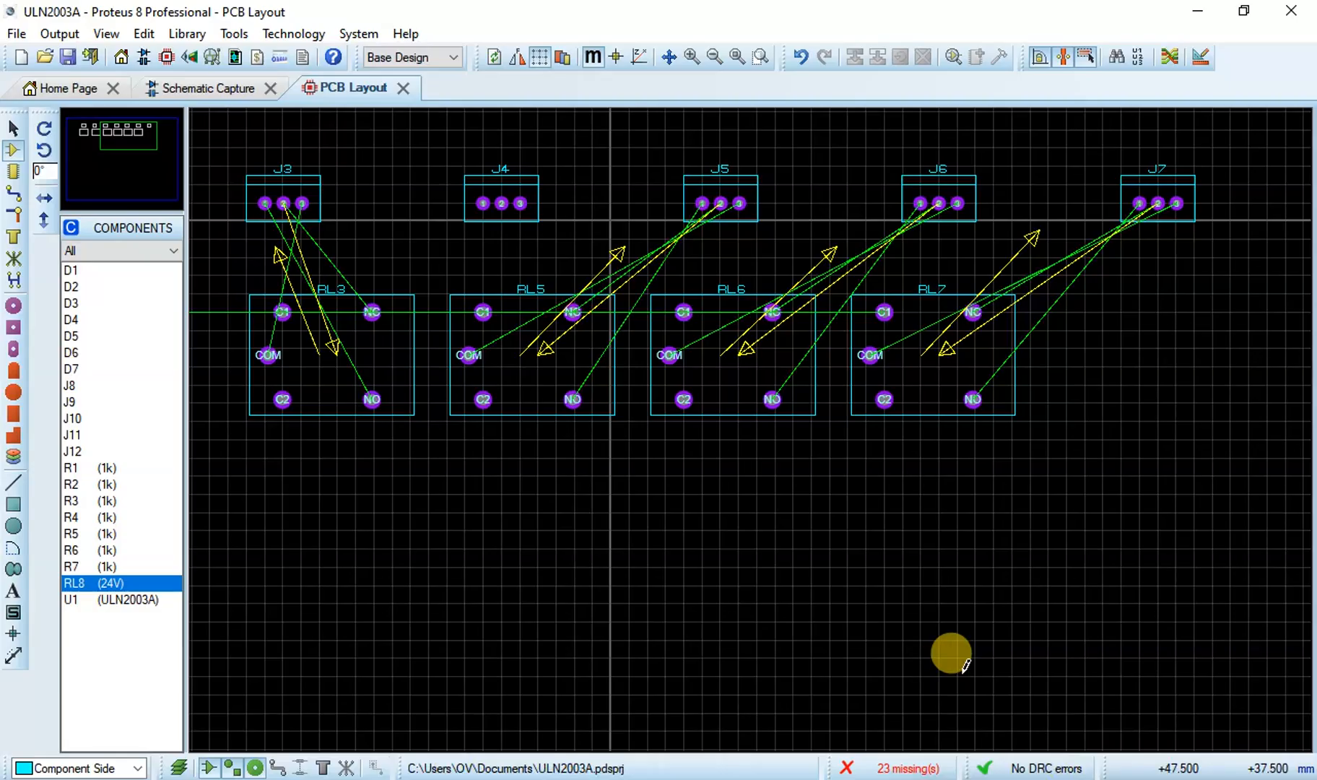
# Step: Rotate relay RL1 90° clockwise so that its COM pin faces connector J1
pyautogui.moveTo(355, 488); pyautogui.dragTo(981, 517)
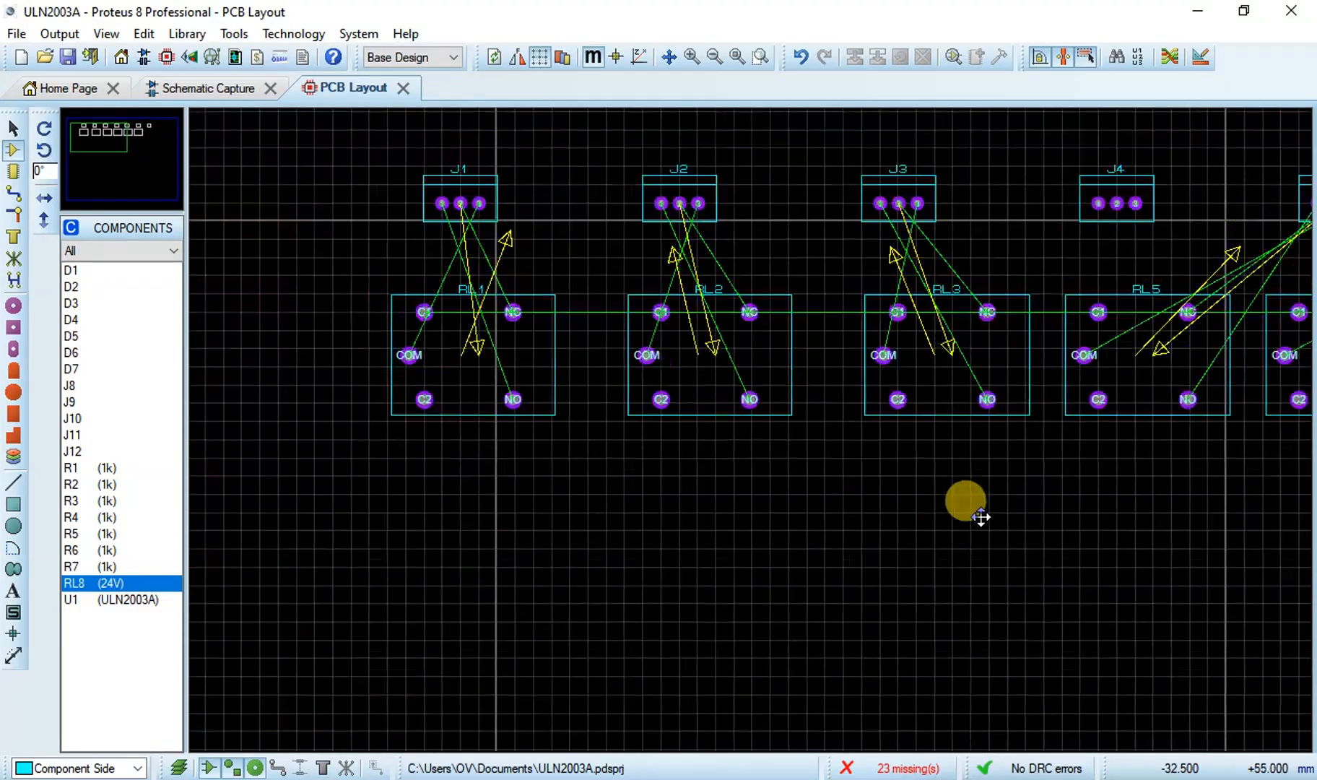
pyautogui.click(982, 519)
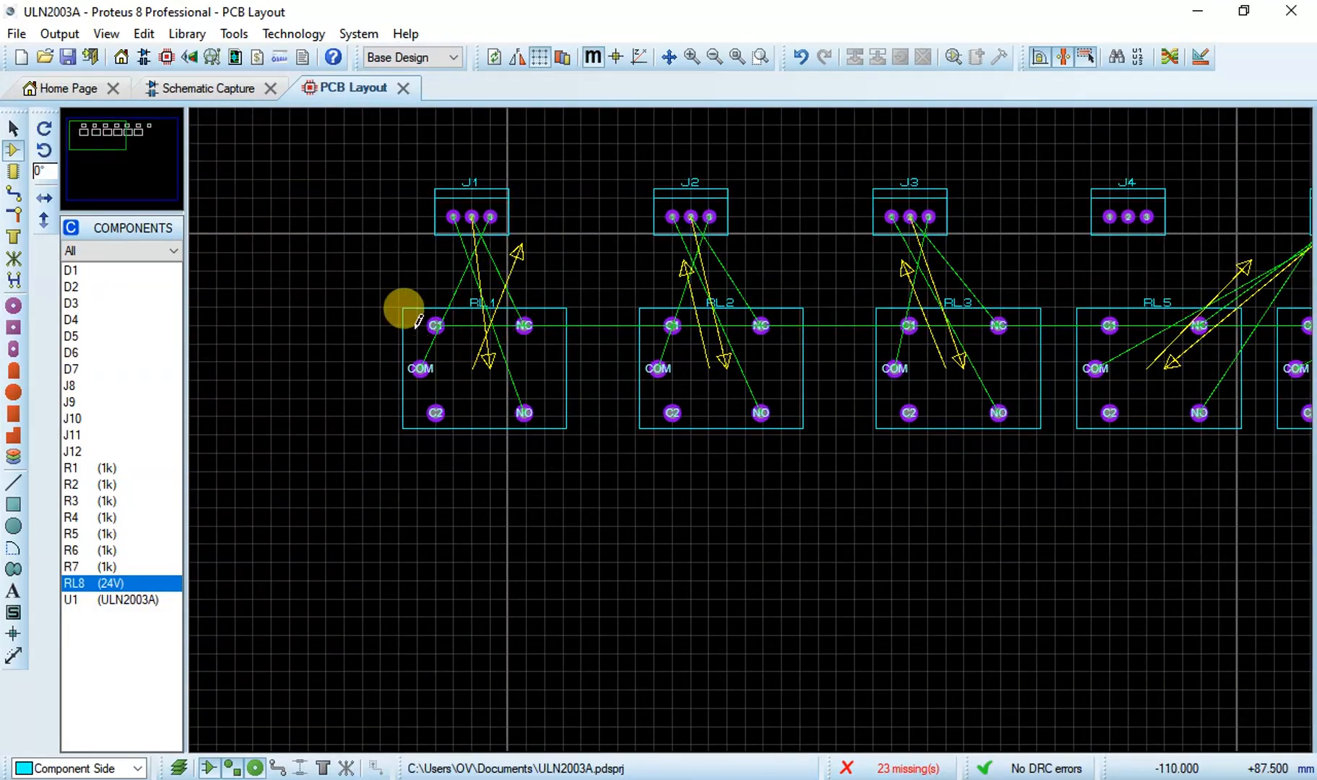
pyautogui.click(13, 128)
pyautogui.click(390, 343)
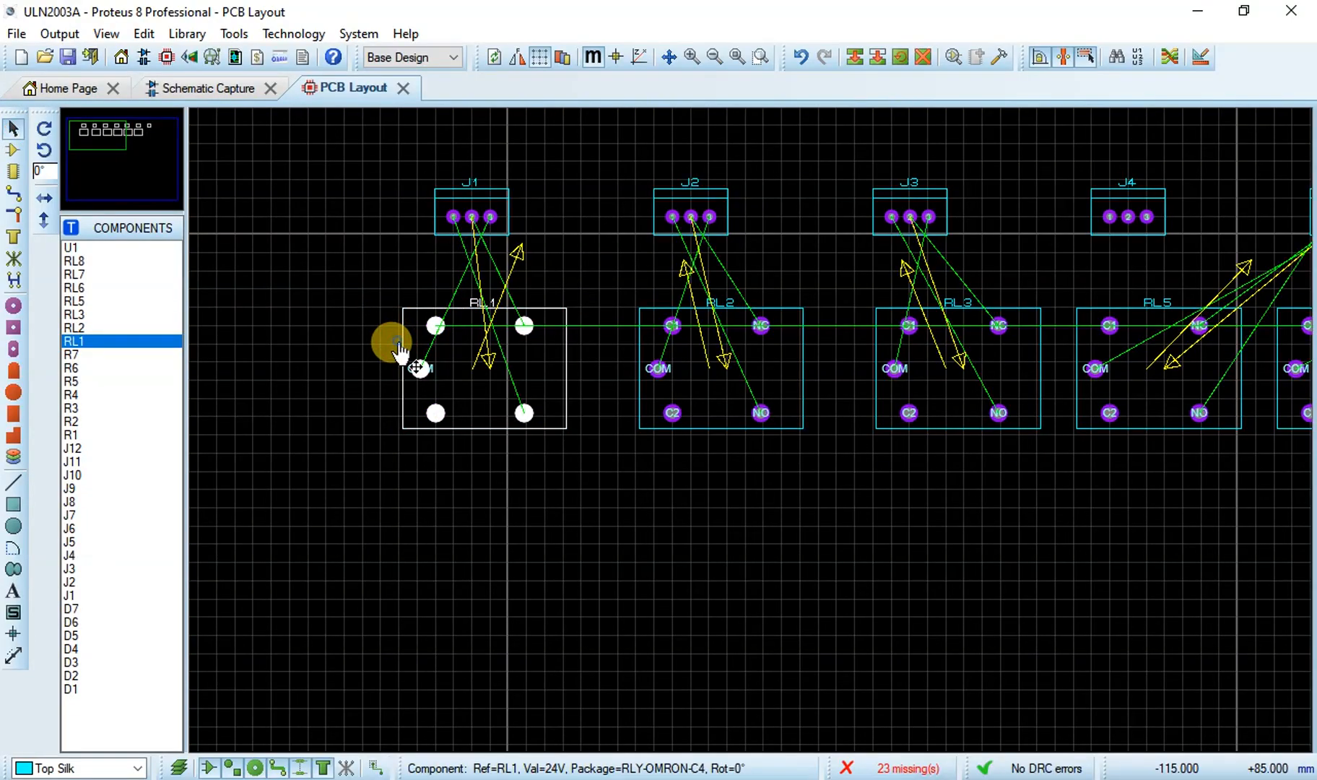
pyautogui.rightClick(399, 351)
pyautogui.click(485, 411)
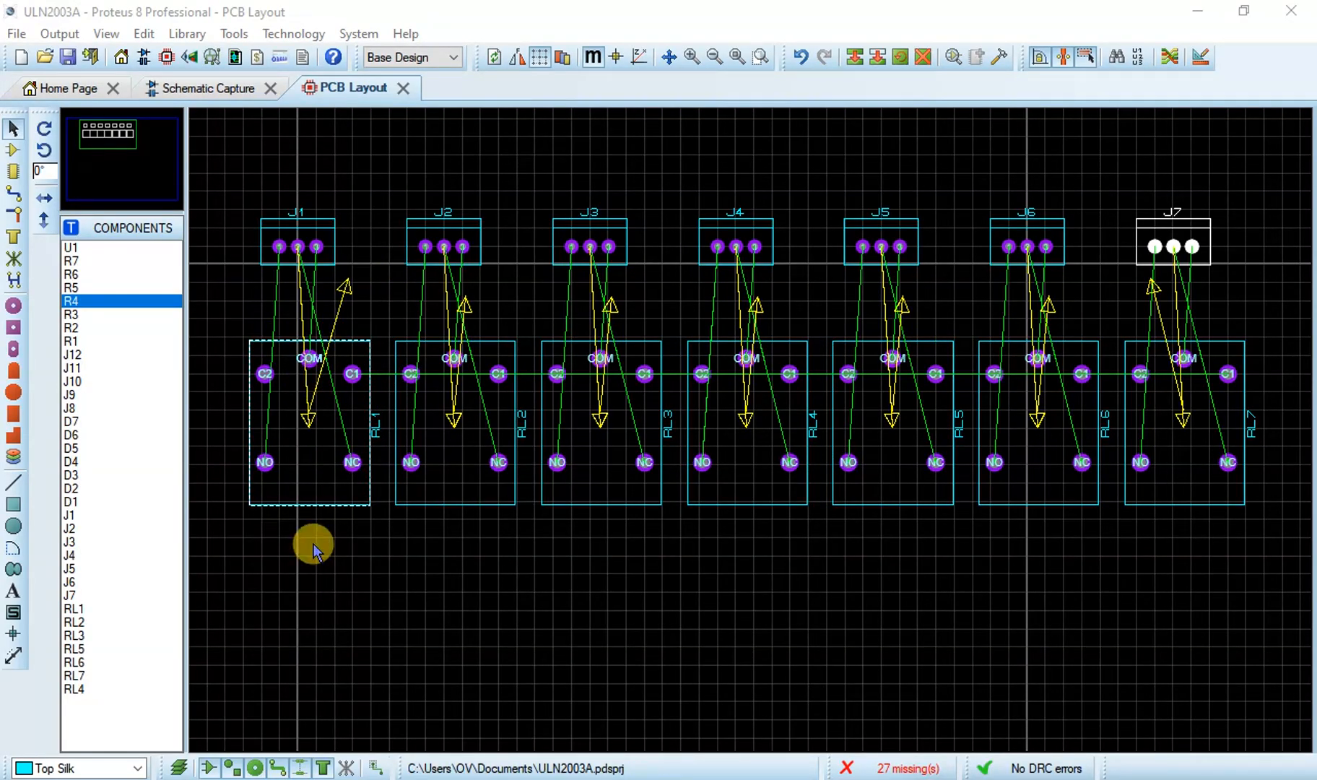
# Step: Rotate relay RL1 180° so that its NO and NC pins face connector J1
pyautogui.doubleClick(244, 456)
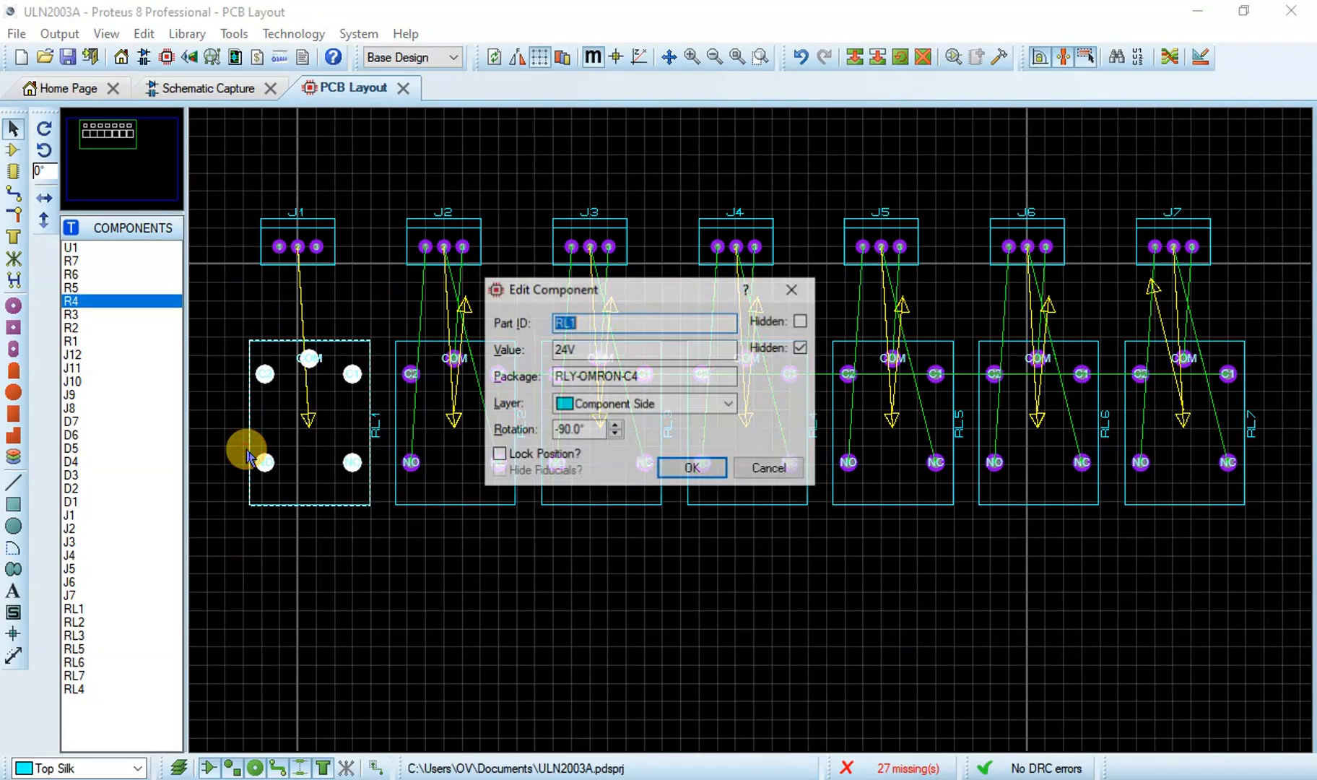
pyautogui.click(759, 470)
pyautogui.rightClick(248, 422)
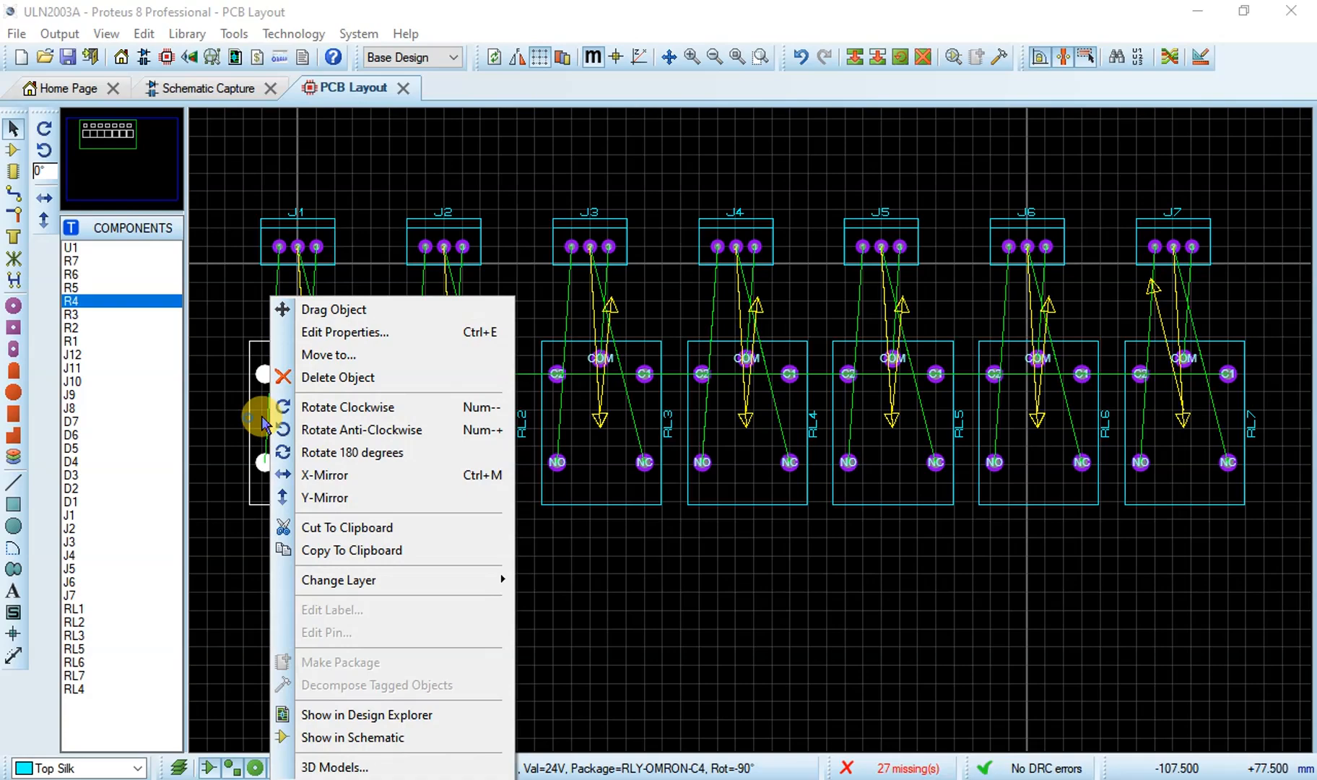
pyautogui.click(331, 452)
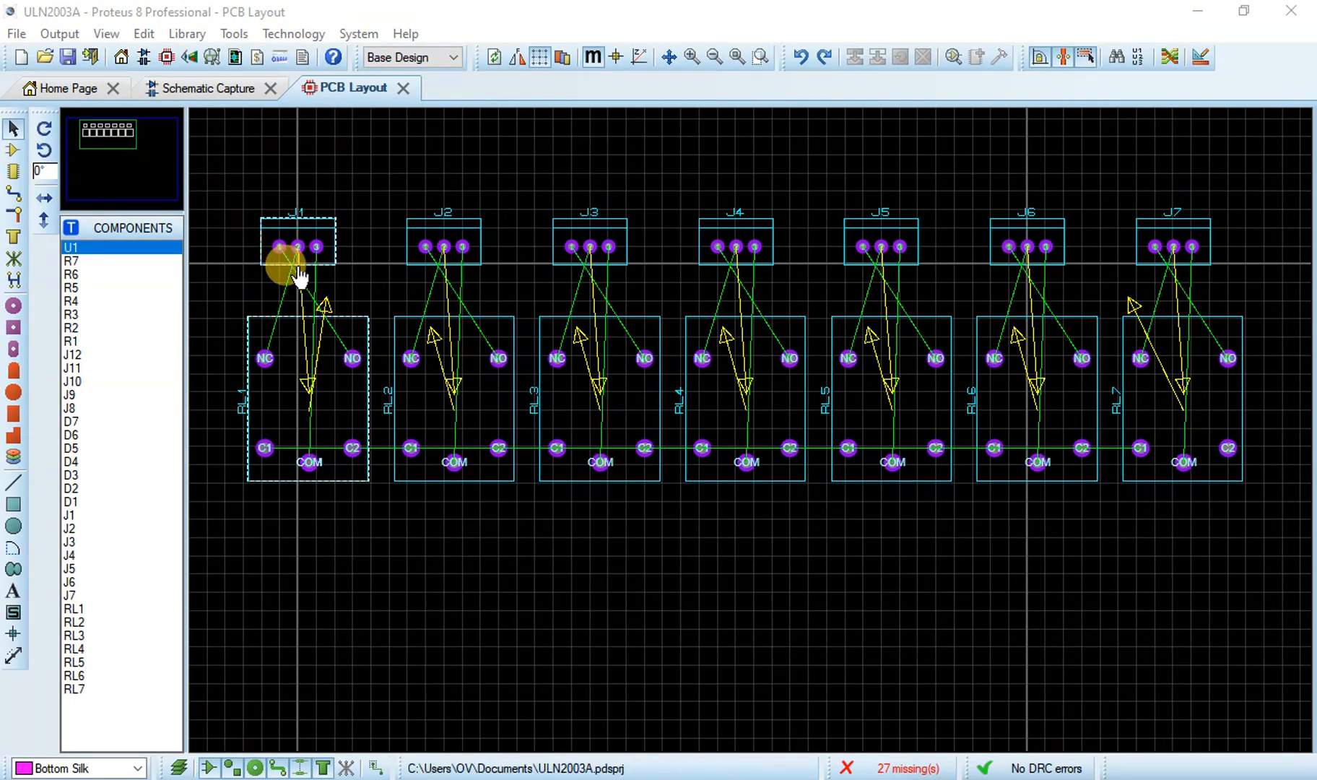
# Step: Try mirroring relays RL1 to RL7 horizontally, one after another
pyautogui.rightClick(295, 318)
pyautogui.click(442, 474)
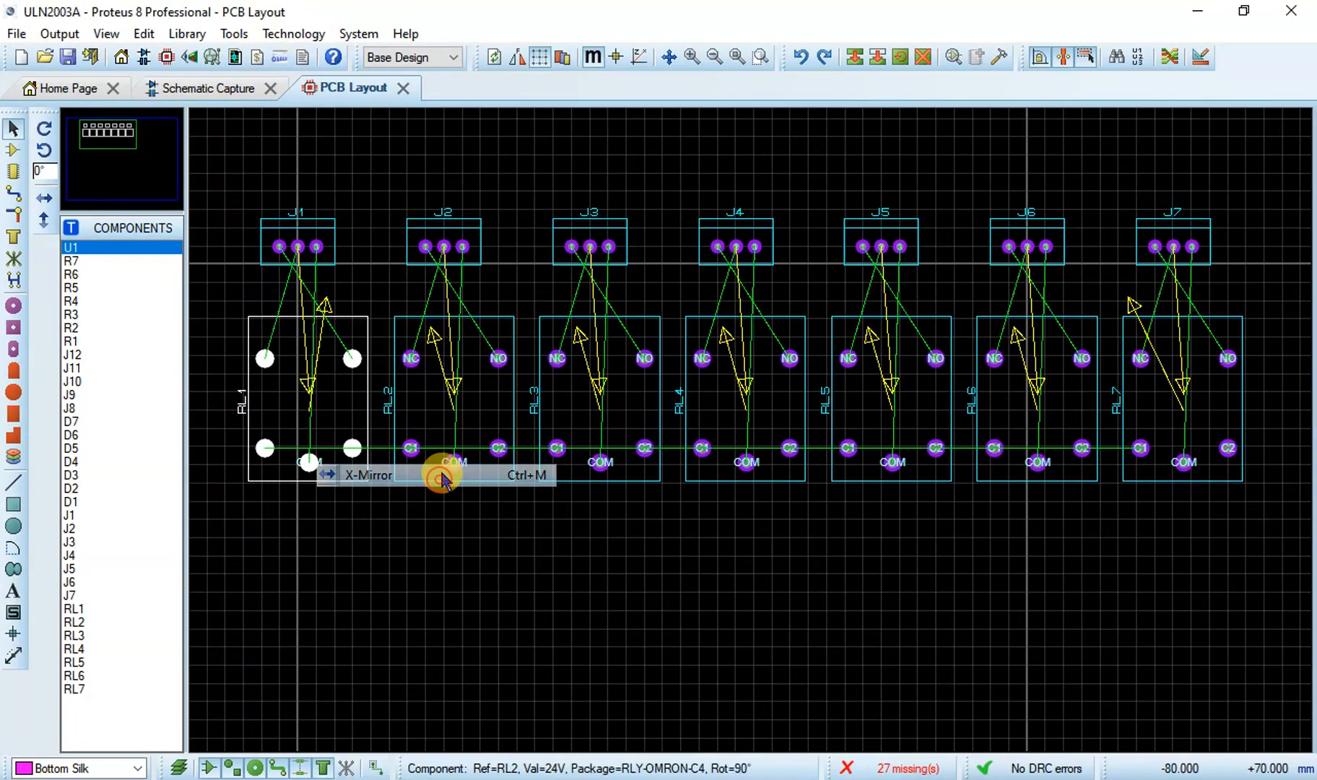
pyautogui.rightClick(442, 325)
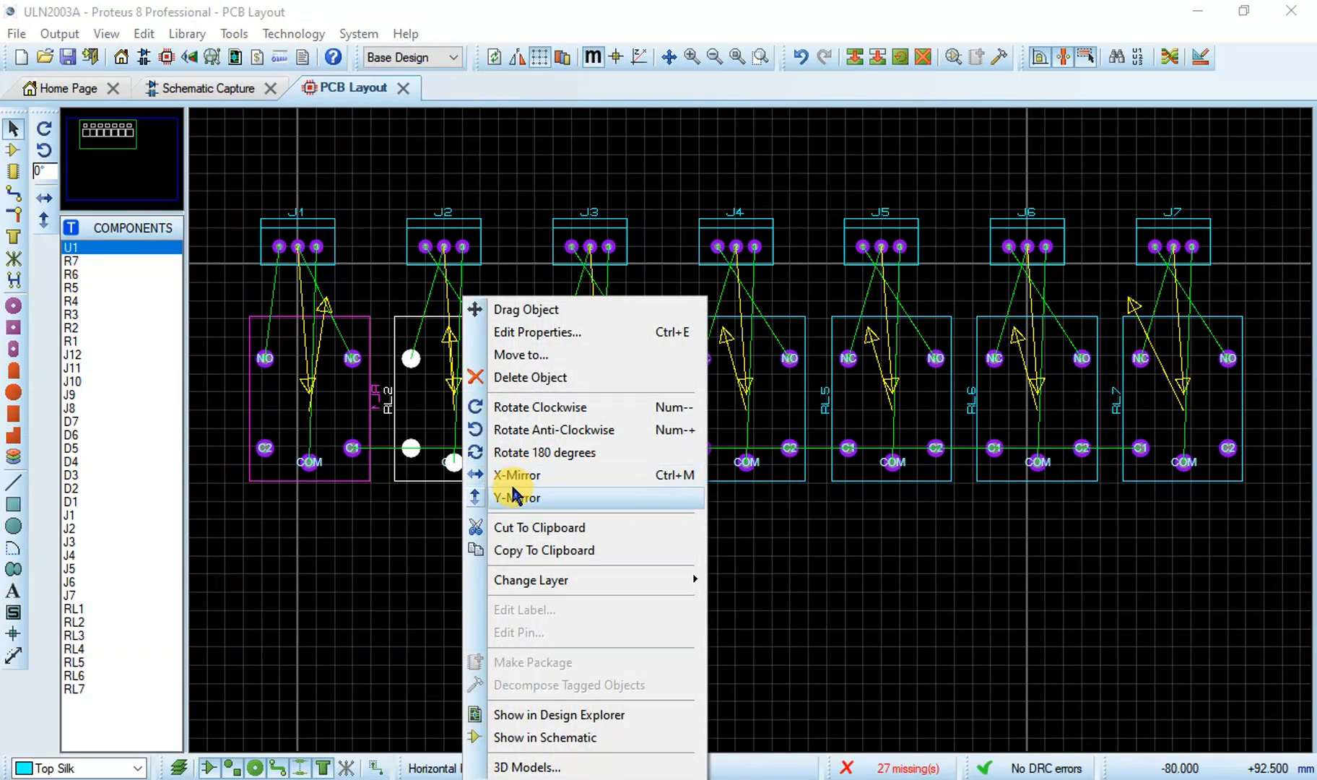
pyautogui.click(517, 474)
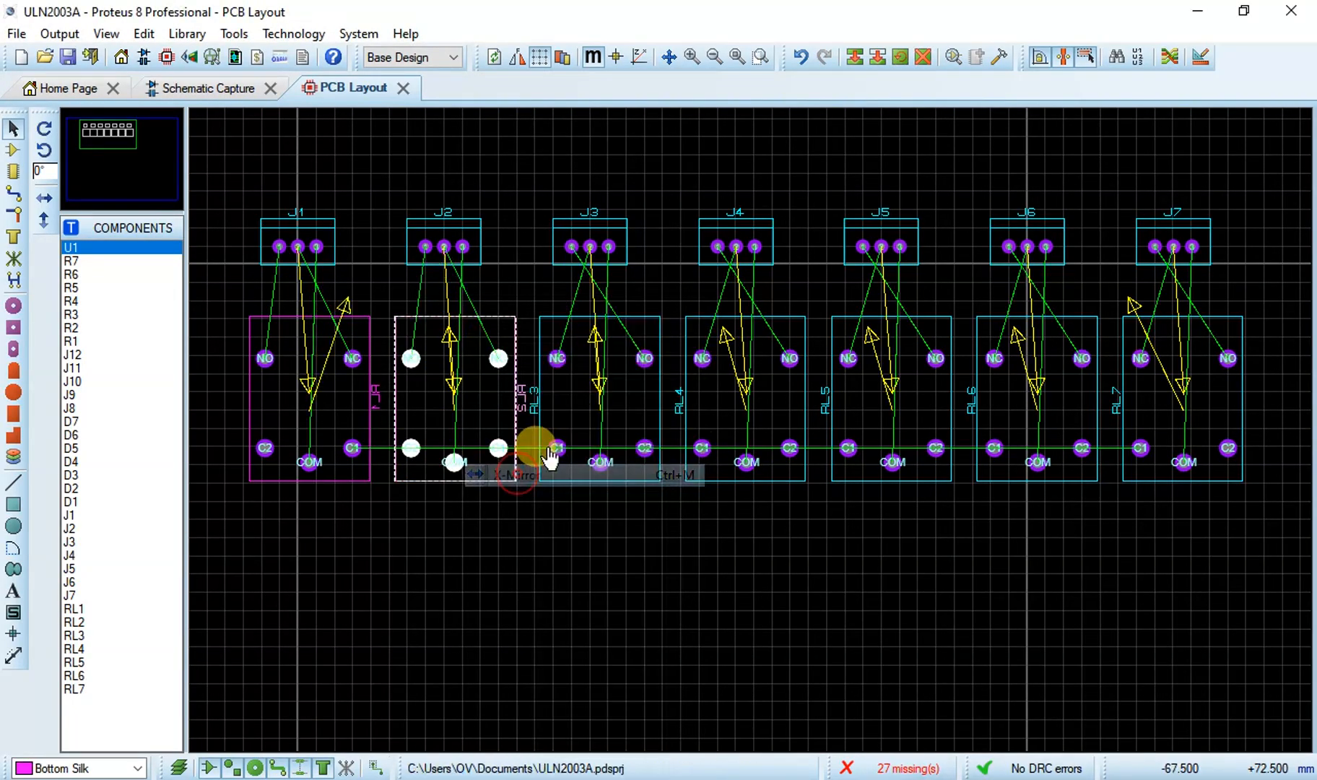
pyautogui.rightClick(607, 321)
pyautogui.click(663, 476)
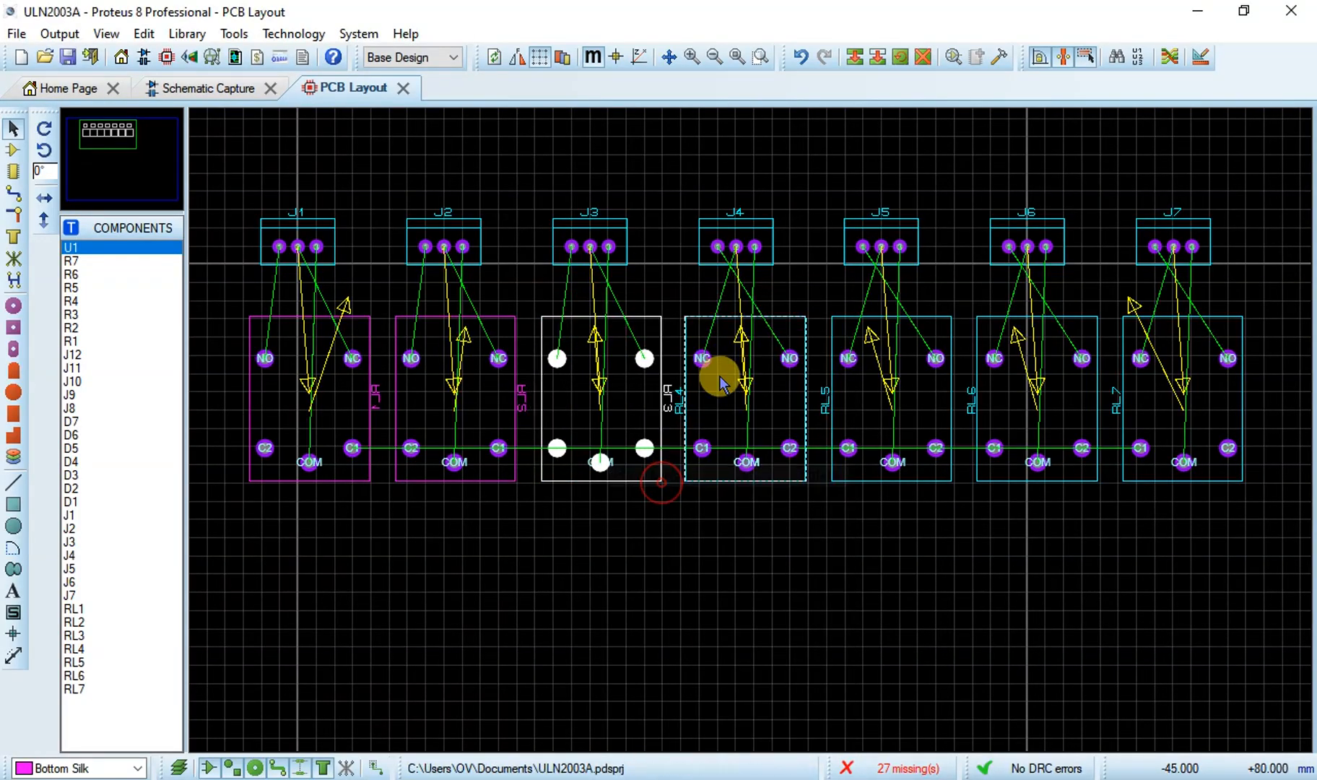
pyautogui.rightClick(748, 325)
pyautogui.click(784, 474)
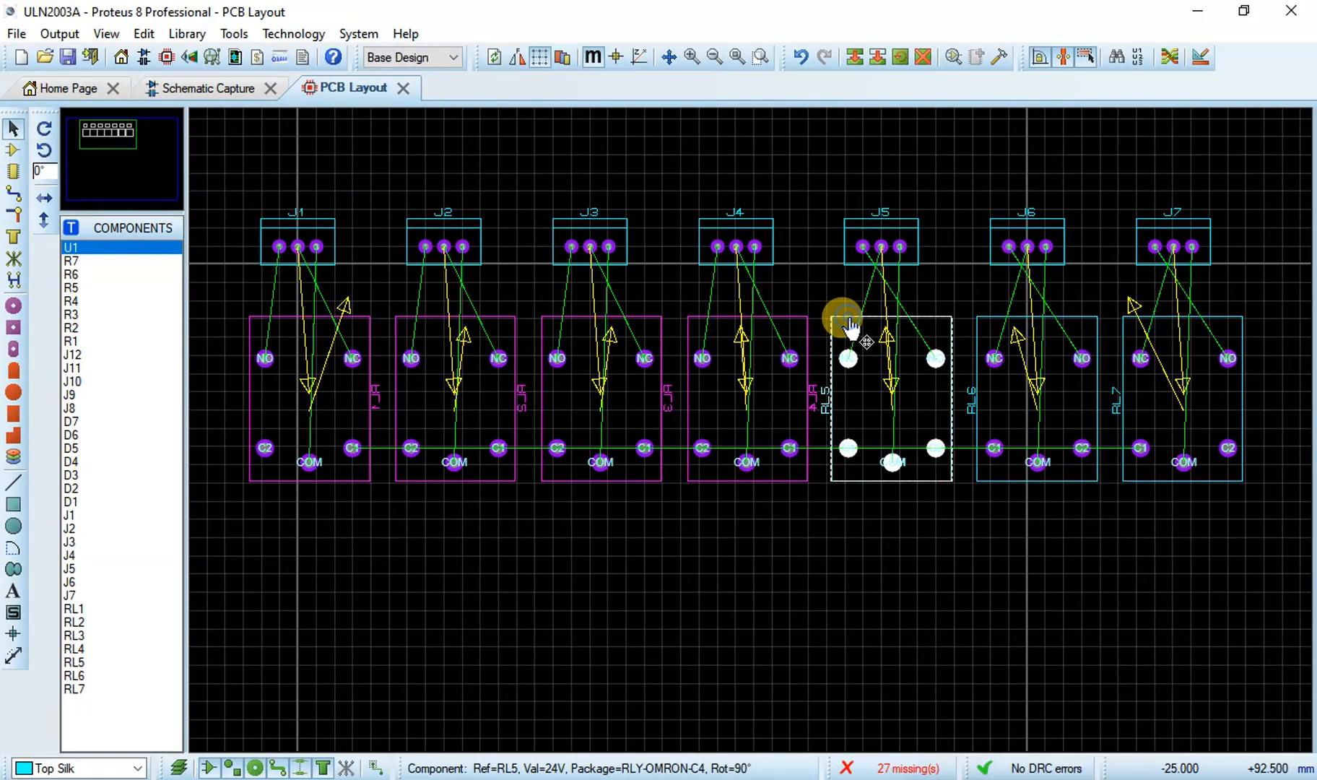
pyautogui.rightClick(848, 324)
pyautogui.click(914, 476)
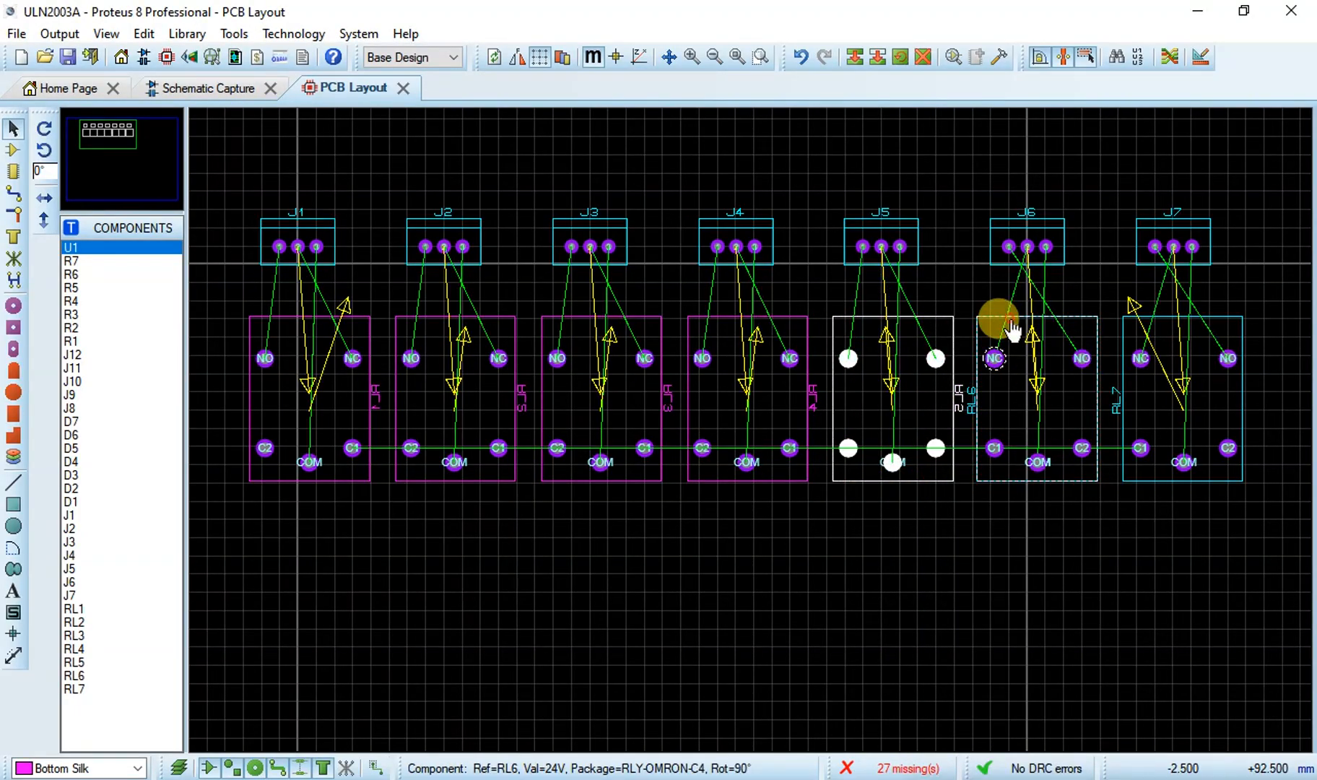
pyautogui.rightClick(1009, 326)
pyautogui.click(1067, 474)
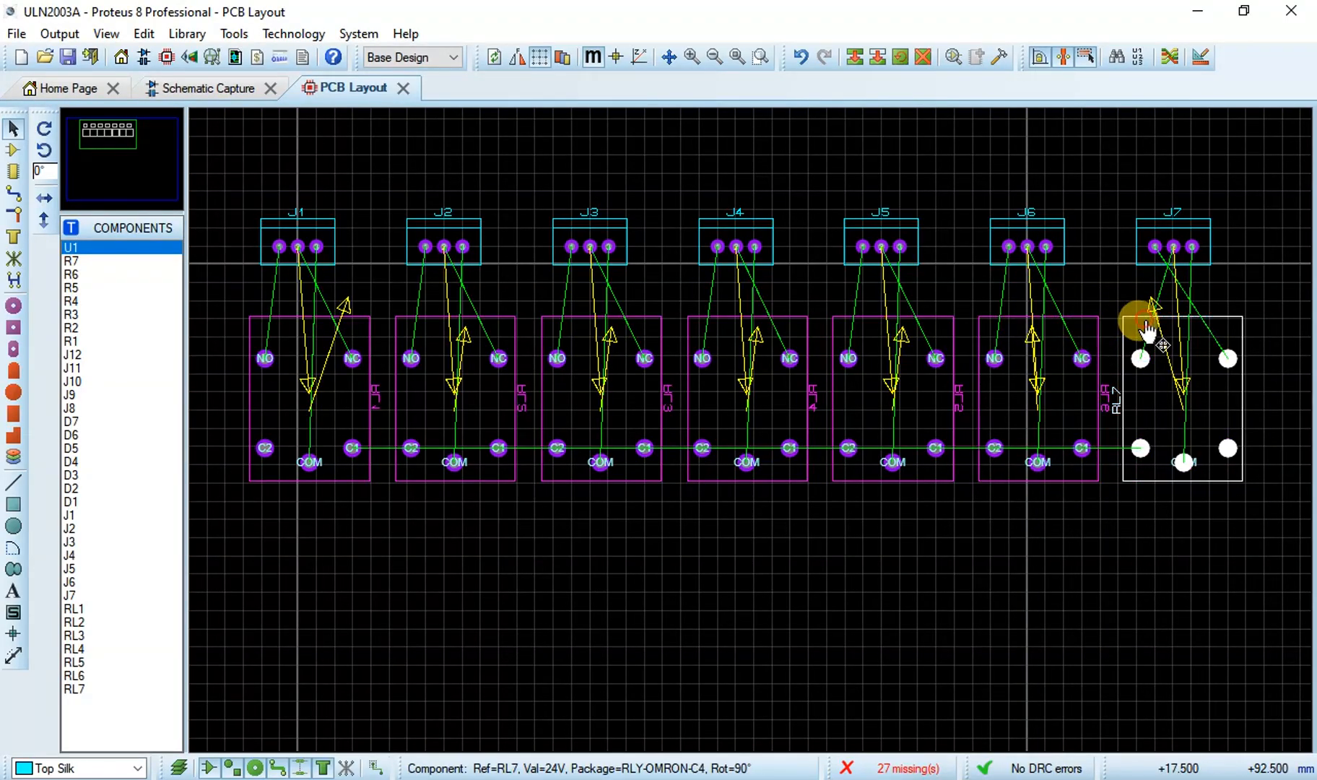
pyautogui.rightClick(1147, 318)
pyautogui.click(1043, 475)
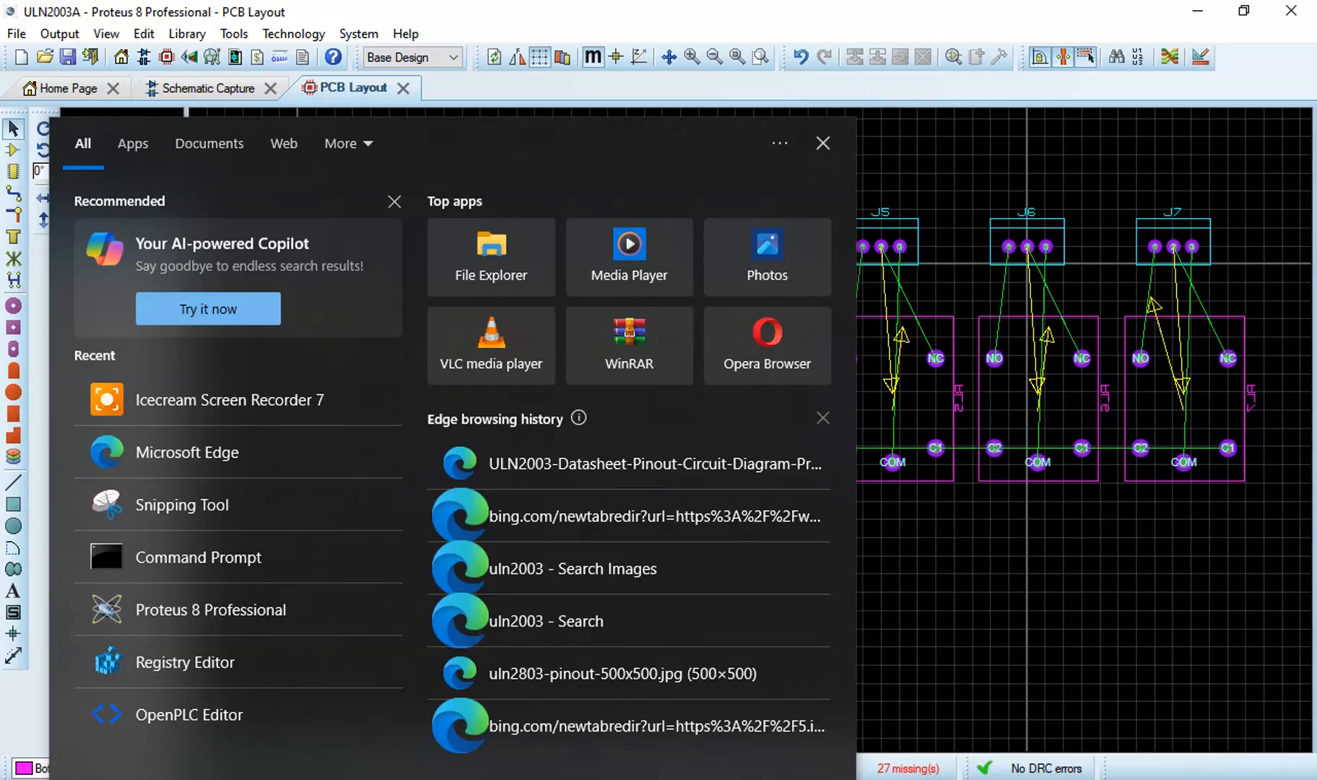
pyautogui.click(890, 534)
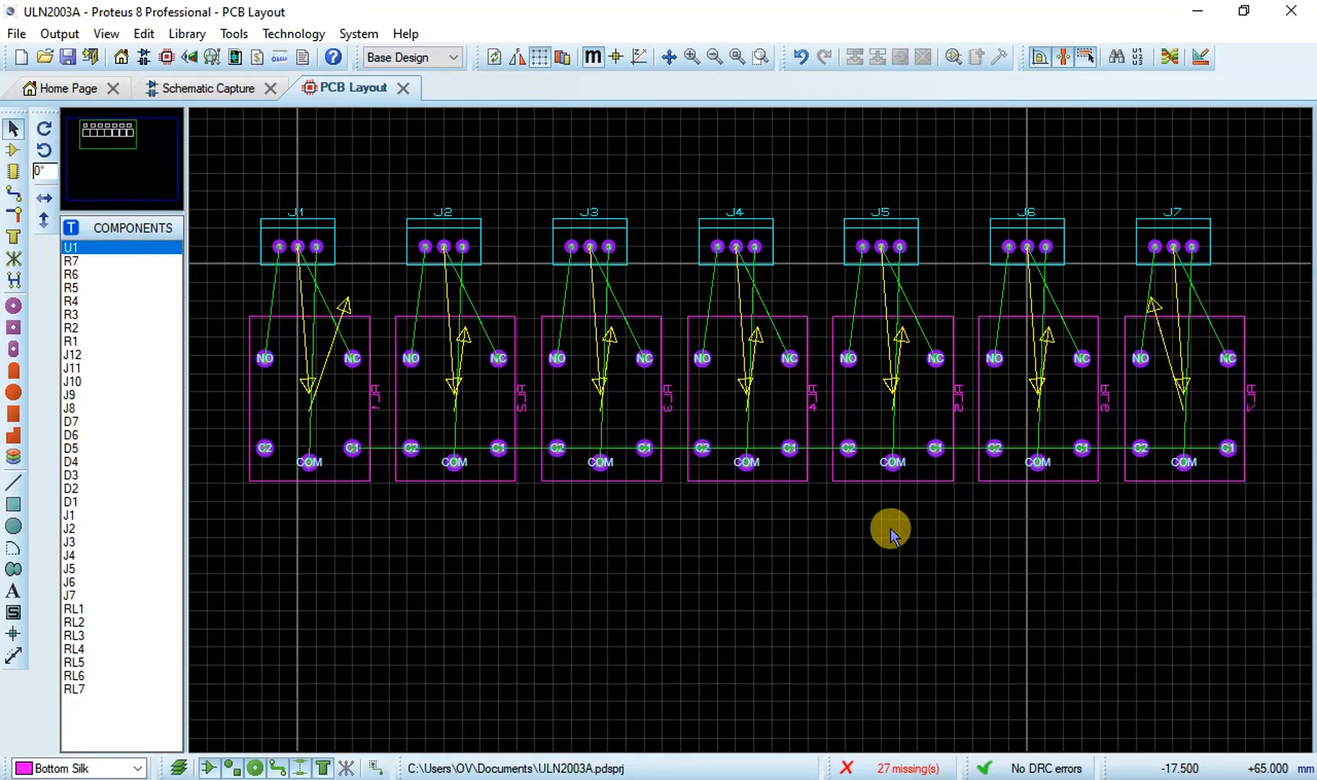
pyautogui.press('super')
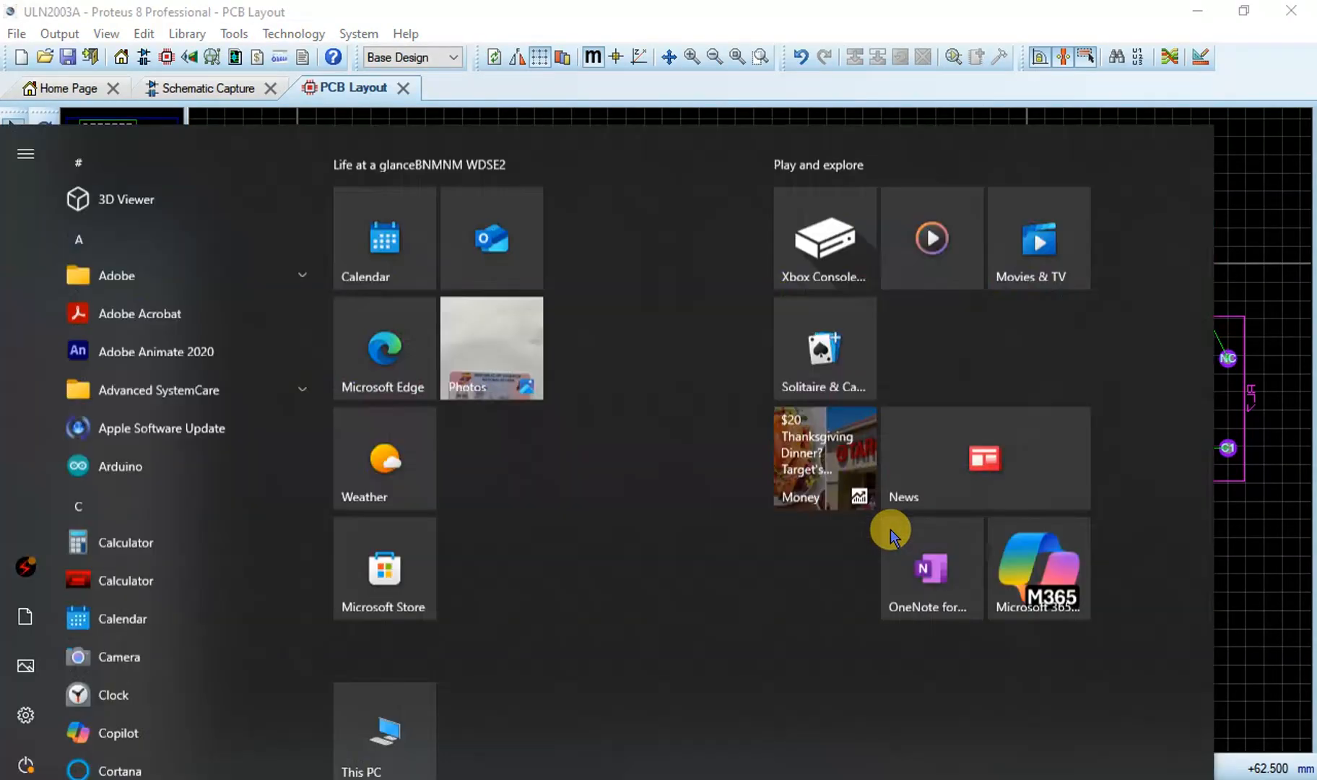
pyautogui.press('Escape')
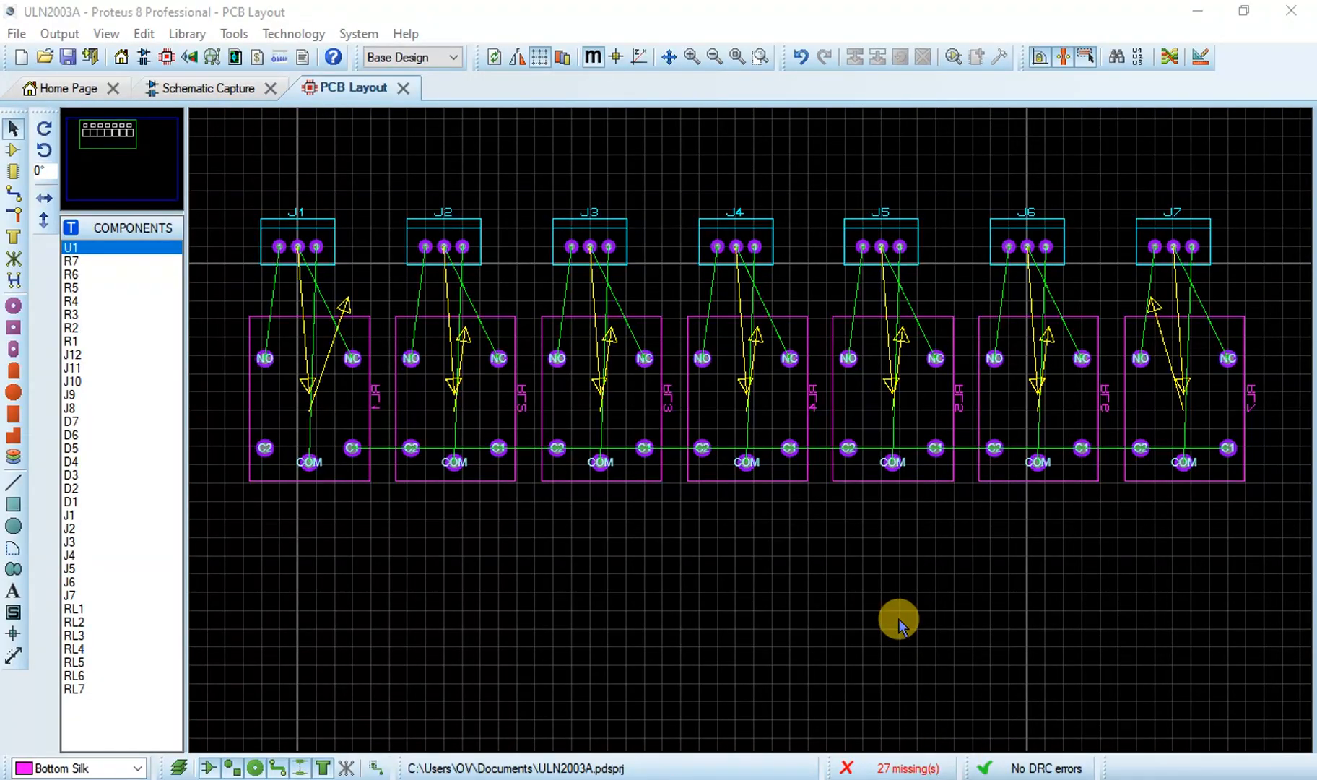
# Step: Undo the horizontal mirroring of relays RL1 to RL7
pyautogui.hotkey('ctrl', 'z')
pyautogui.hotkey('ctrl', 'z')
pyautogui.hotkey('ctrl', 'z')
pyautogui.hotkey('ctrl', 'z')
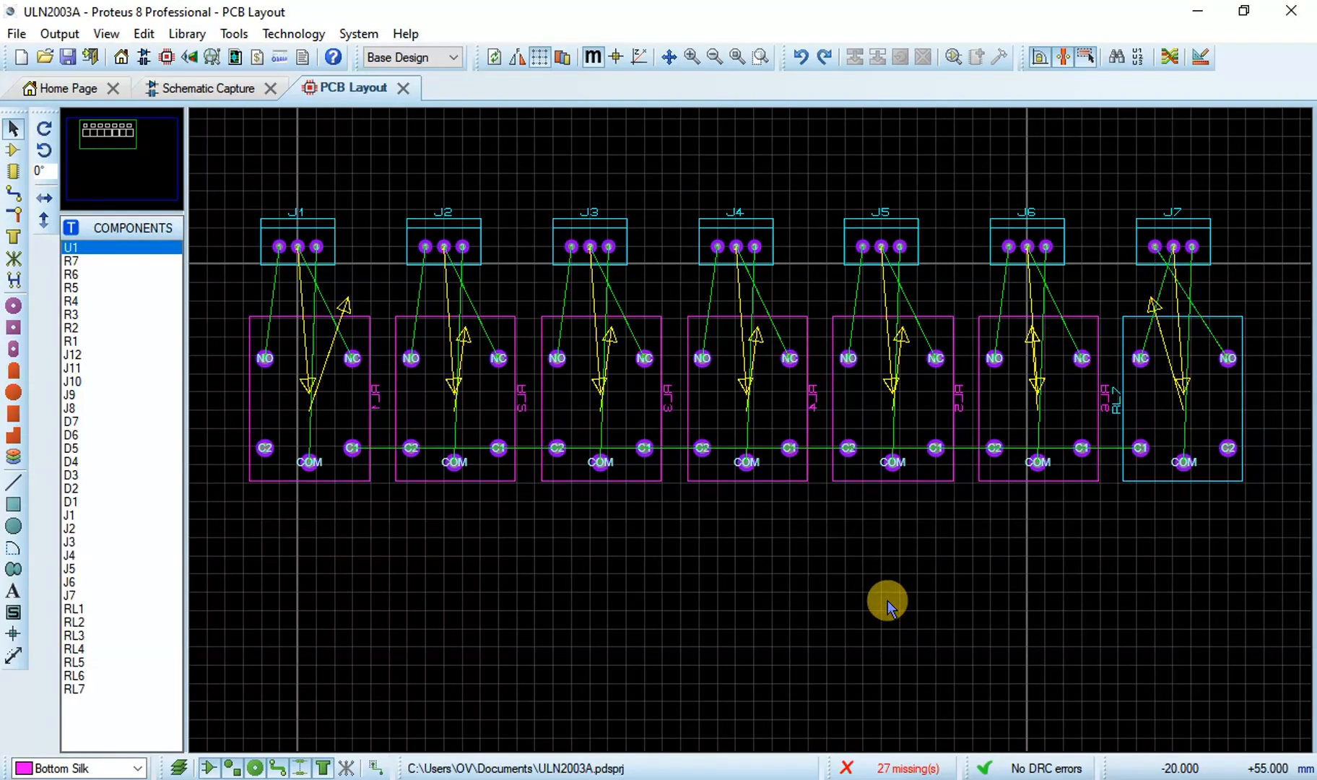
pyautogui.hotkey('ctrl', 'z')
pyautogui.hotkey('ctrl', 'z')
pyautogui.hotkey('ctrl', 'z')
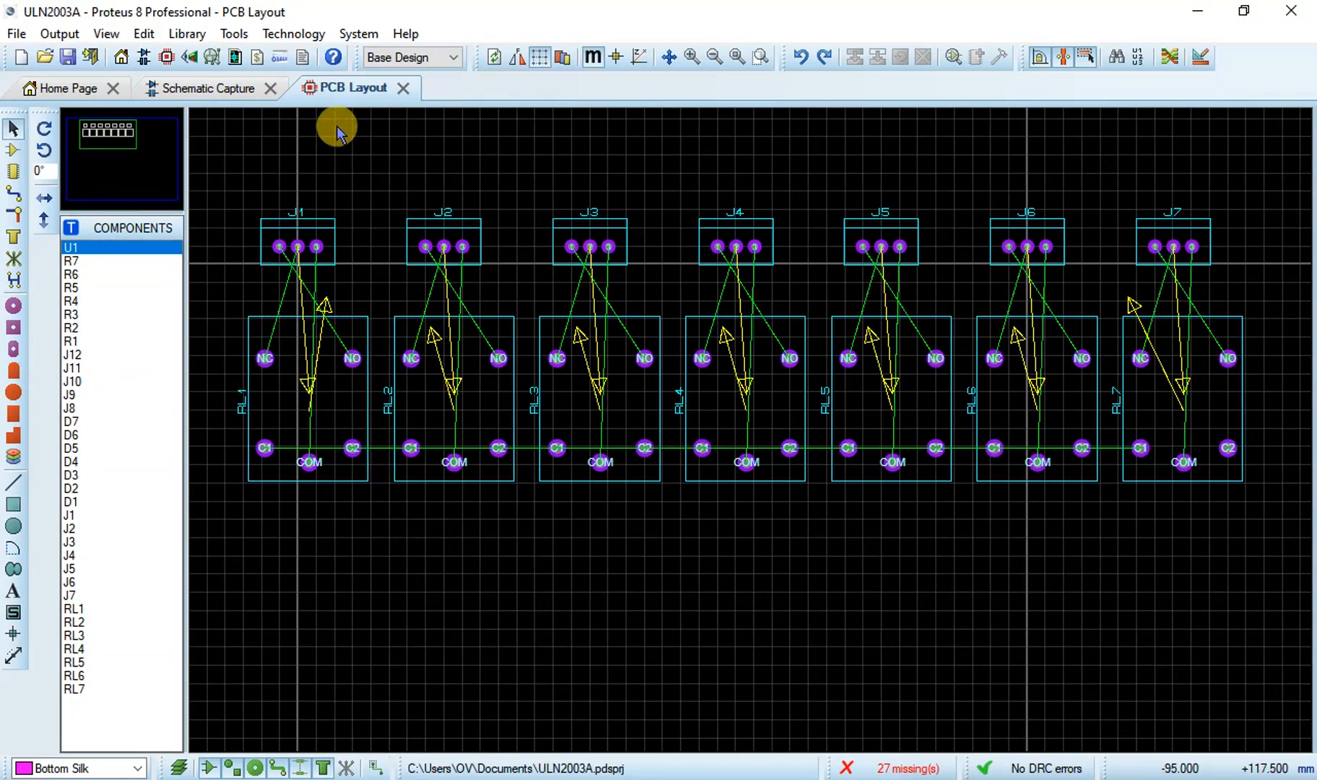
# Step: Check in the schematic how the relays, resistors and LEDs are wired to the ULN2003A, and return to the PCB layout
pyautogui.click(183, 93)
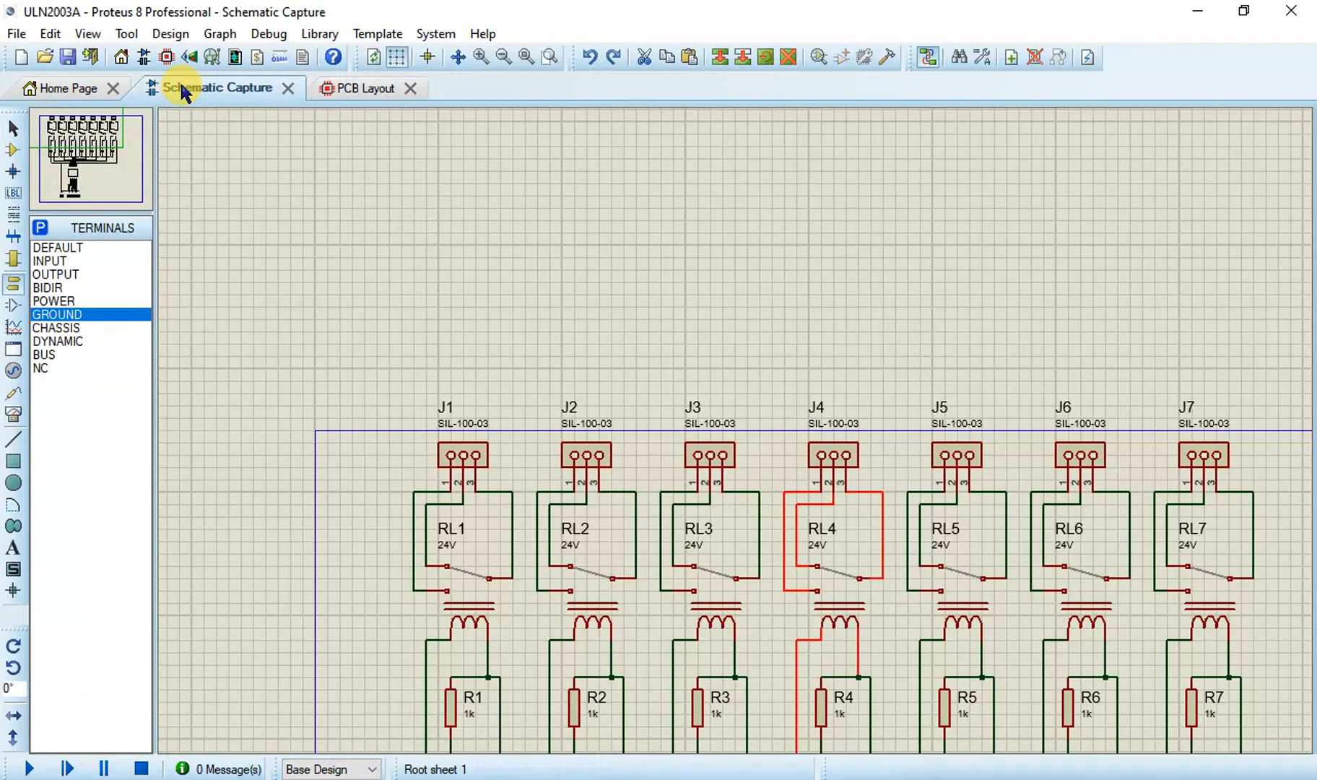
pyautogui.middleClick(691, 626)
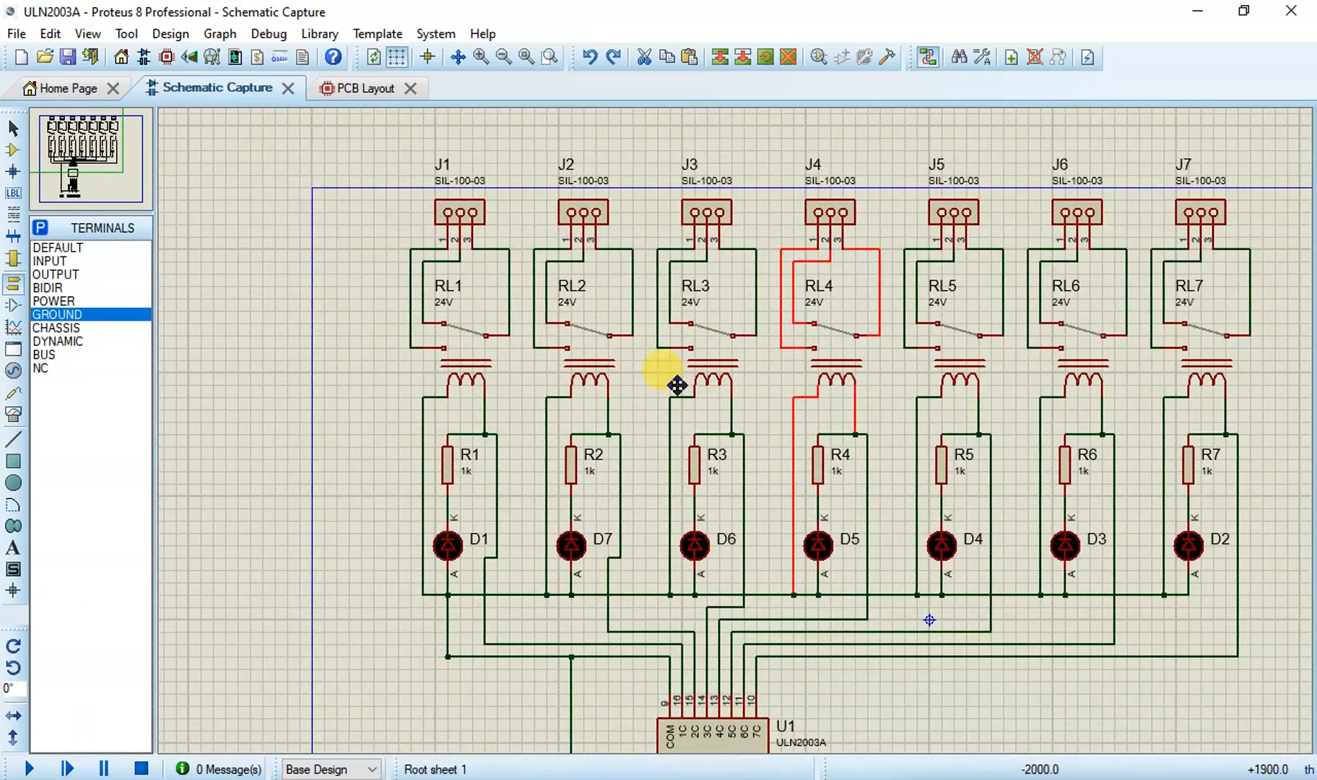
pyautogui.click(675, 386)
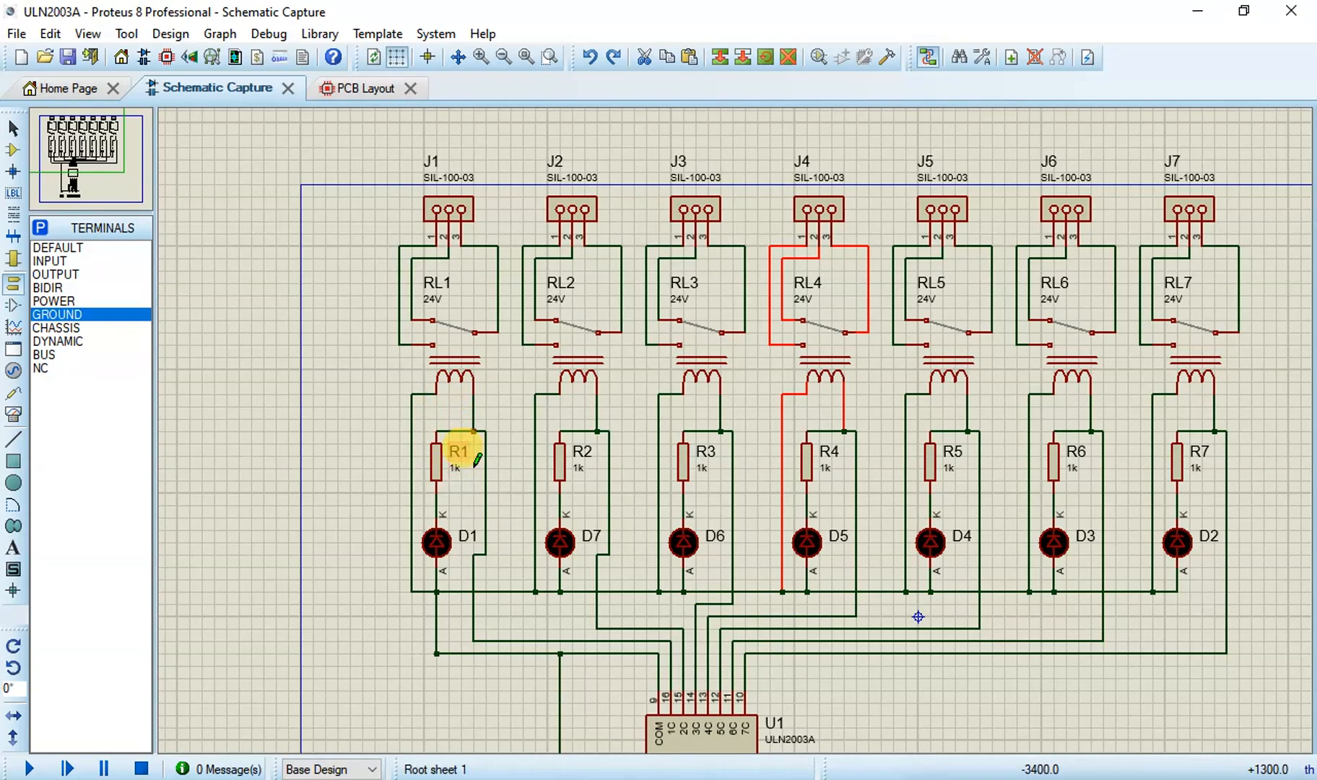
pyautogui.click(361, 88)
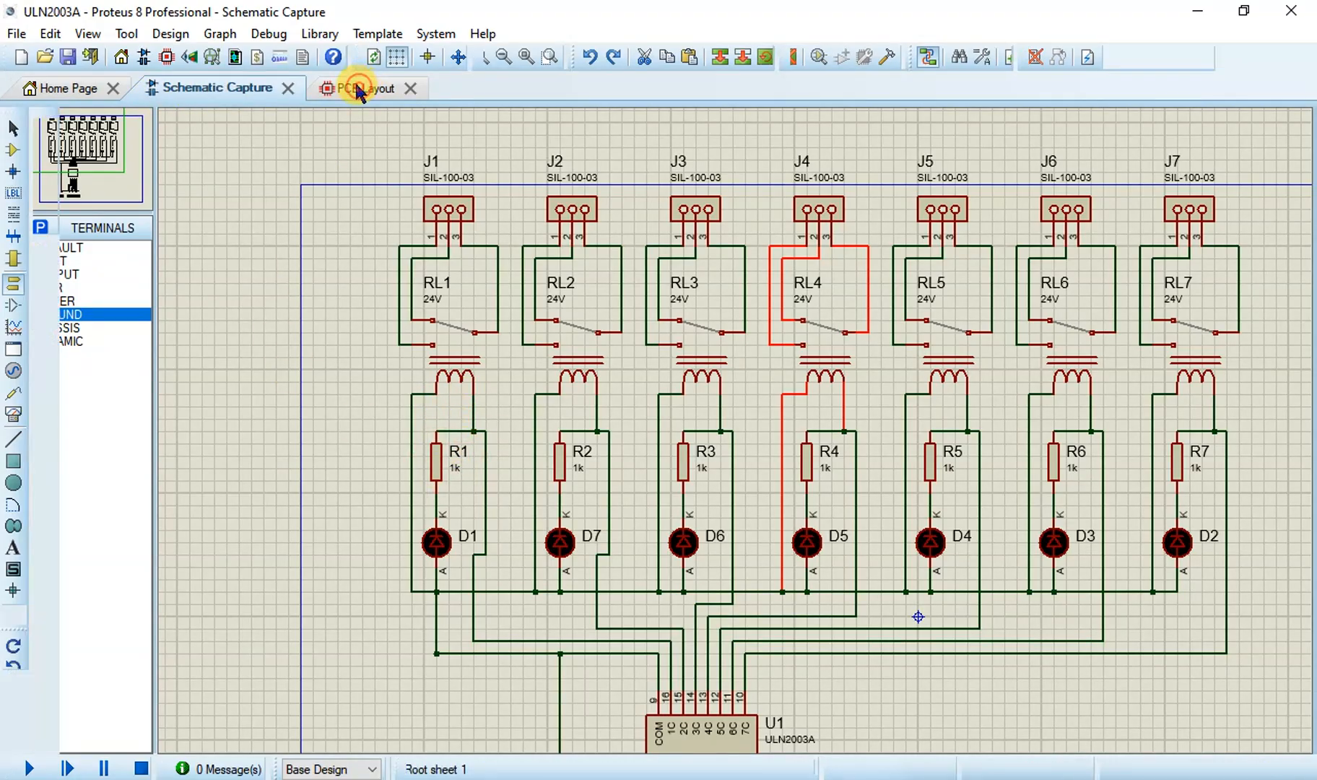
# Step: Place the 1k resistor R1 horizontally below relay RL1
pyautogui.click(13, 149)
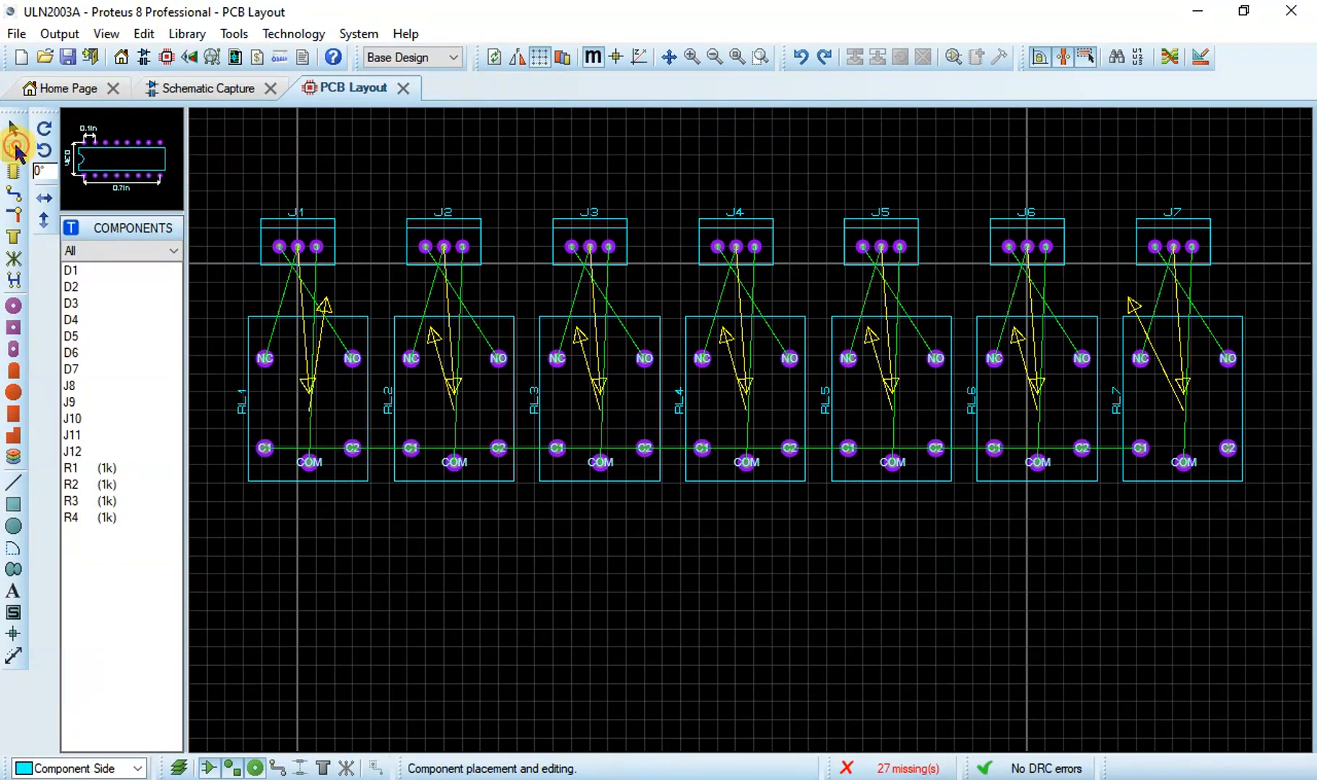
pyautogui.click(71, 469)
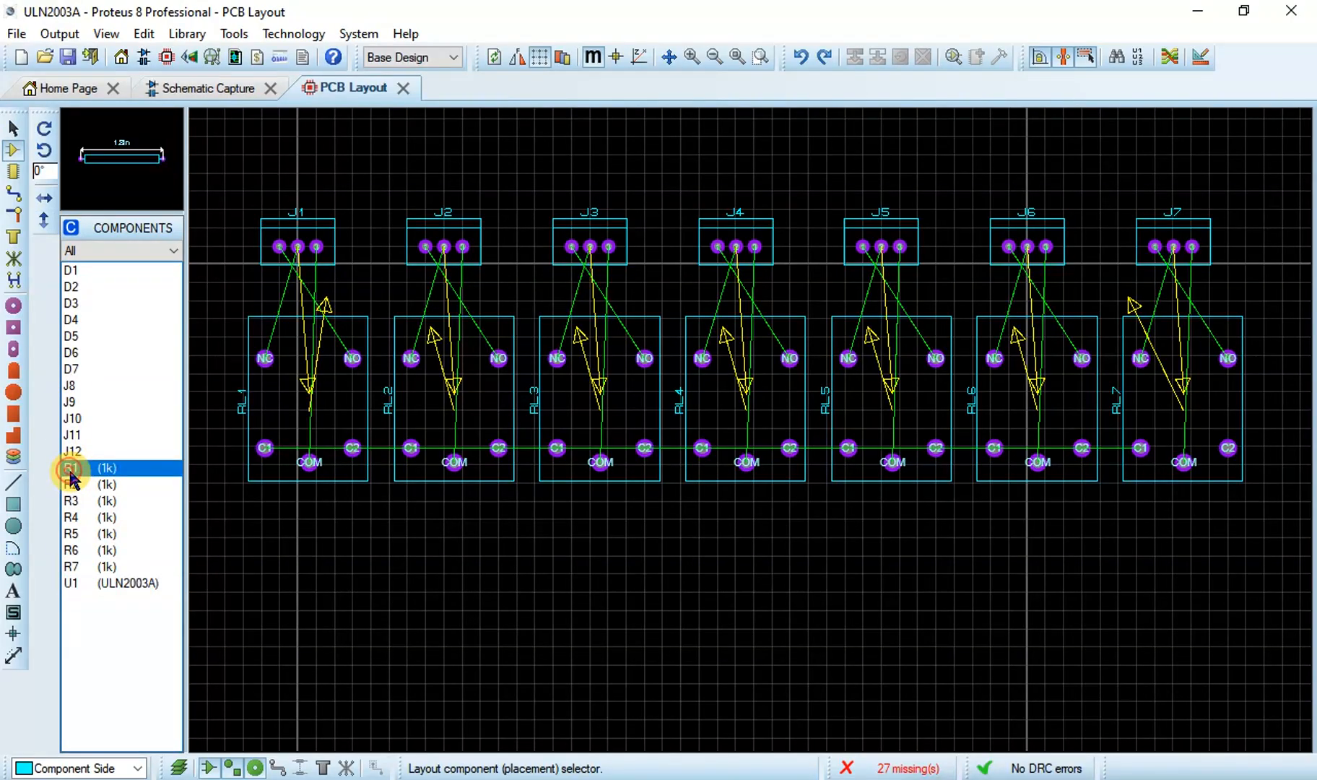
pyautogui.click(319, 560)
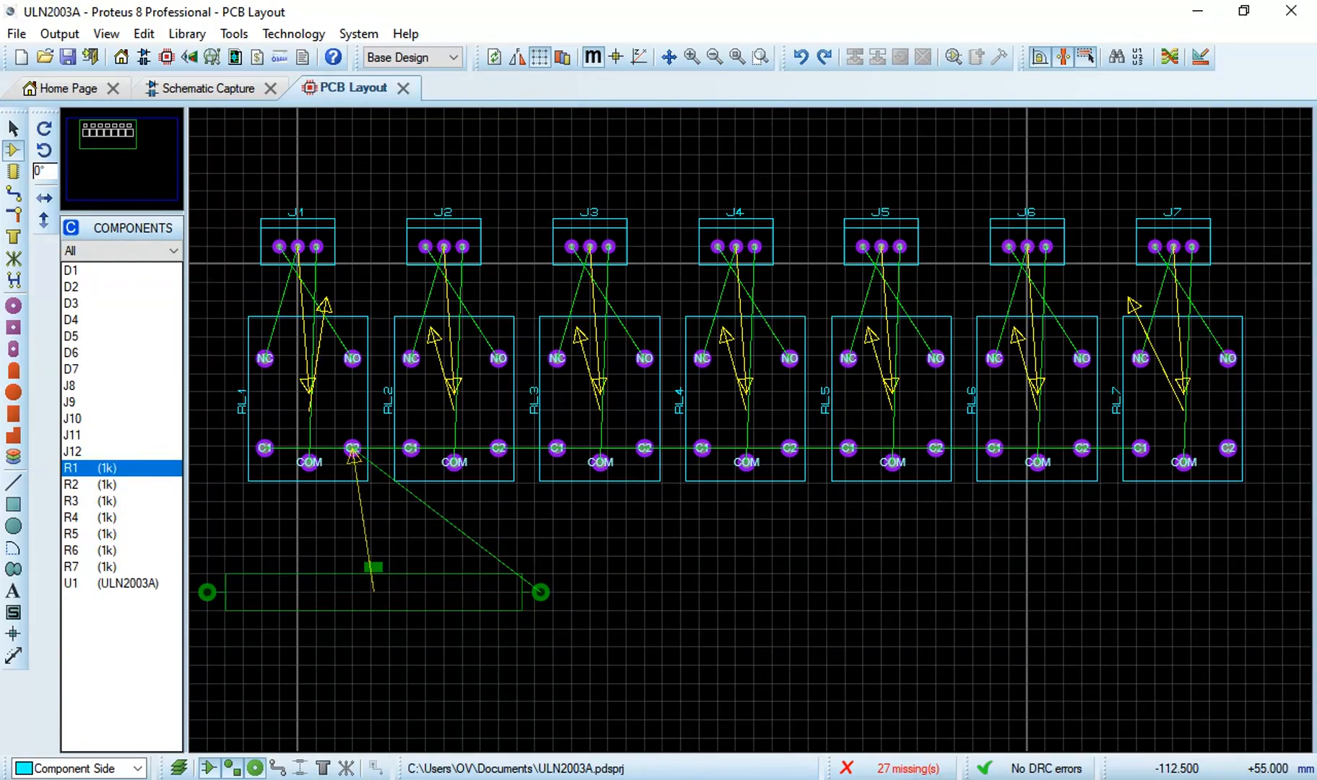
pyautogui.click(390, 614)
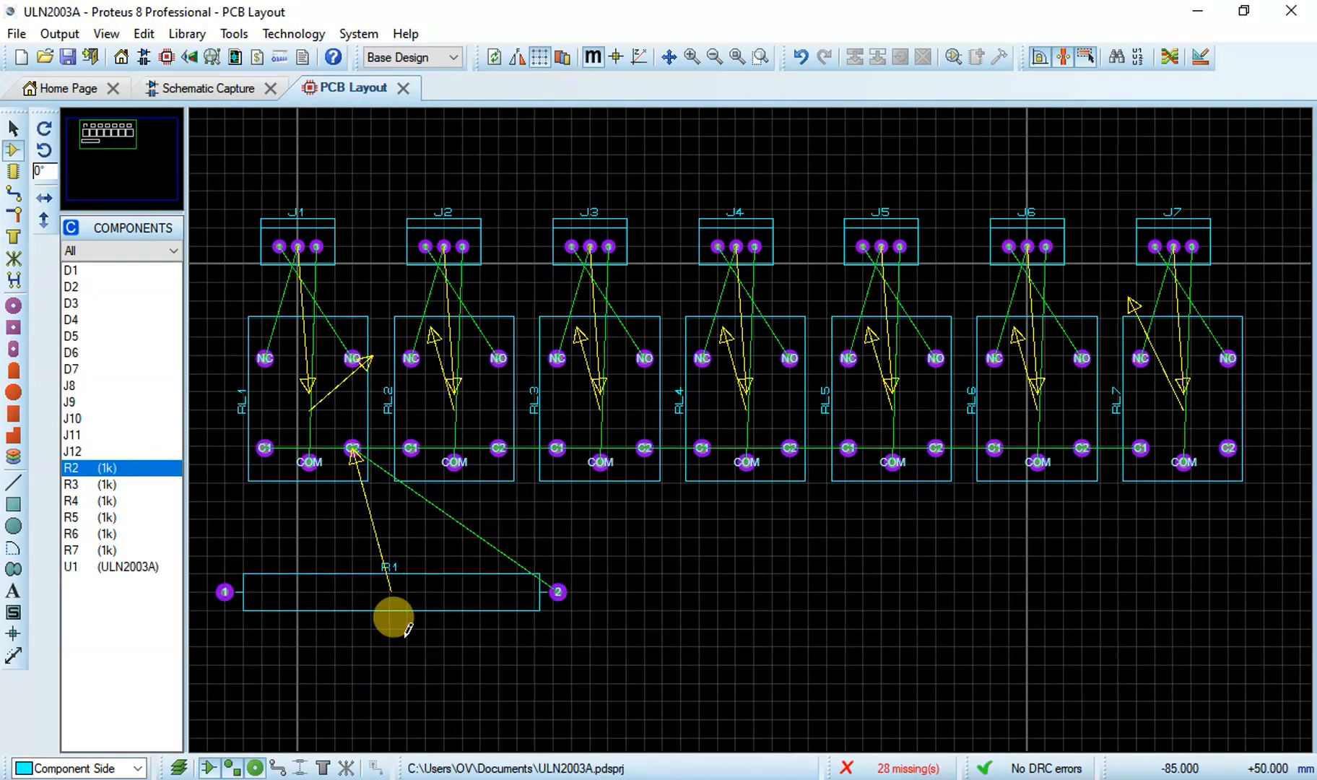
# Step: Rotate resistor R1 clockwise to stand vertically and move it directly beneath relay RL1's C2 pin
pyautogui.scroll(-1, 408, 630)
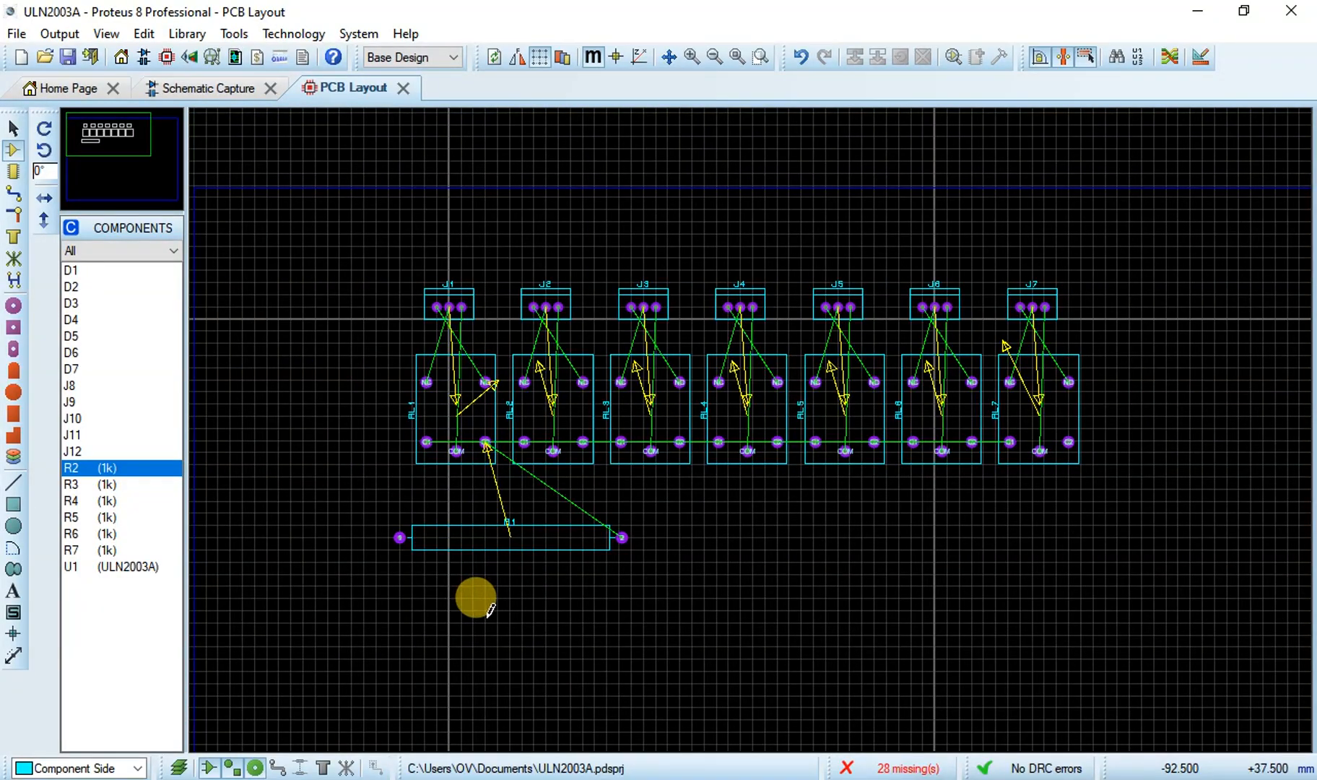
pyautogui.rightClick(531, 517)
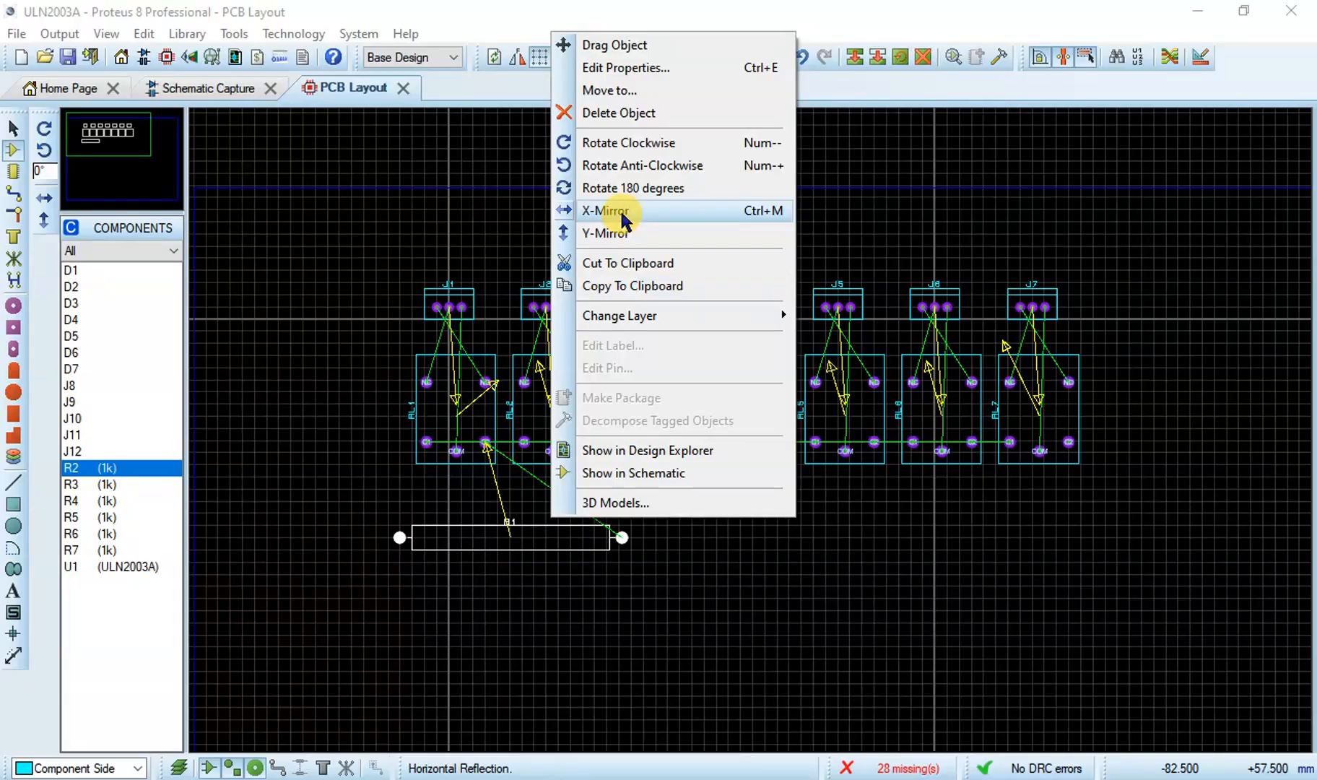
pyautogui.click(602, 142)
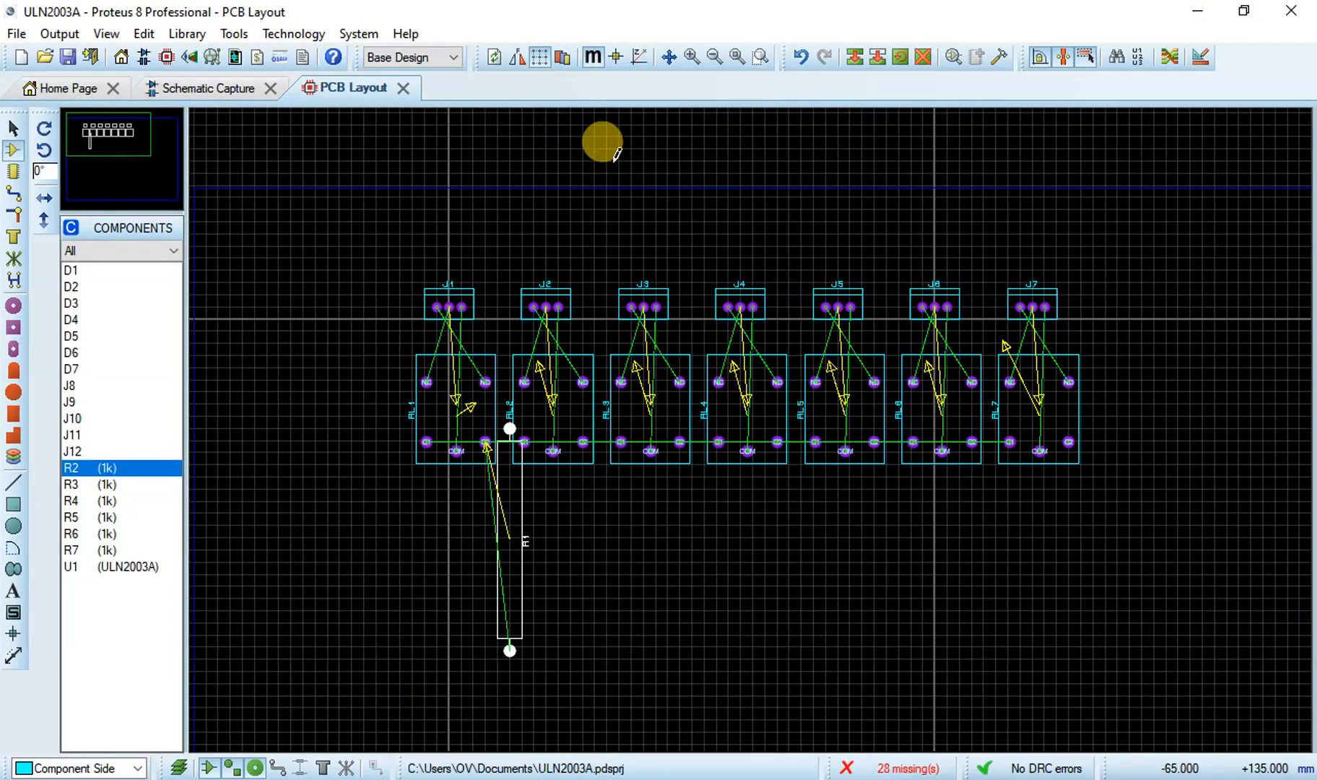
pyautogui.click(520, 527)
pyautogui.moveTo(515, 487); pyautogui.dragTo(491, 535)
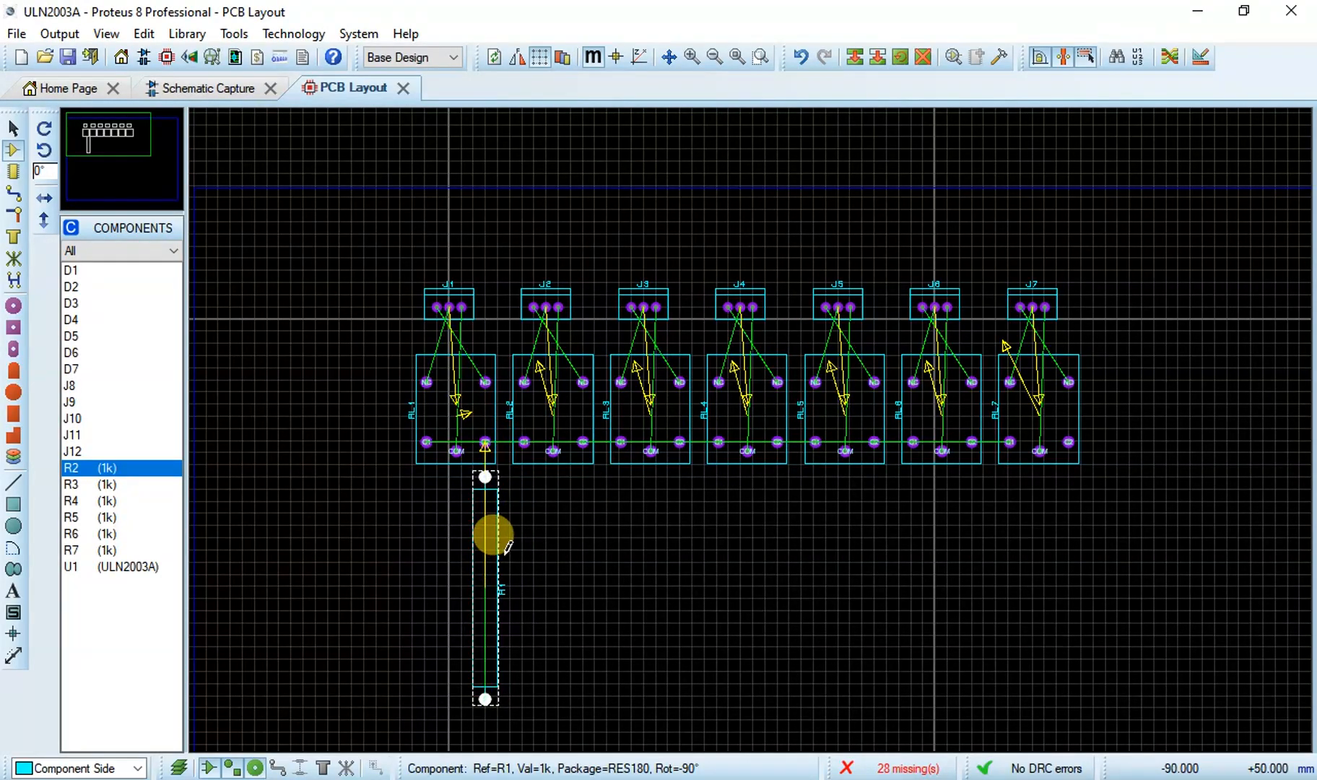
# Step: Preview the board in 3D, and shift resistor R1 slightly left and down beneath relay RL1
pyautogui.click(190, 57)
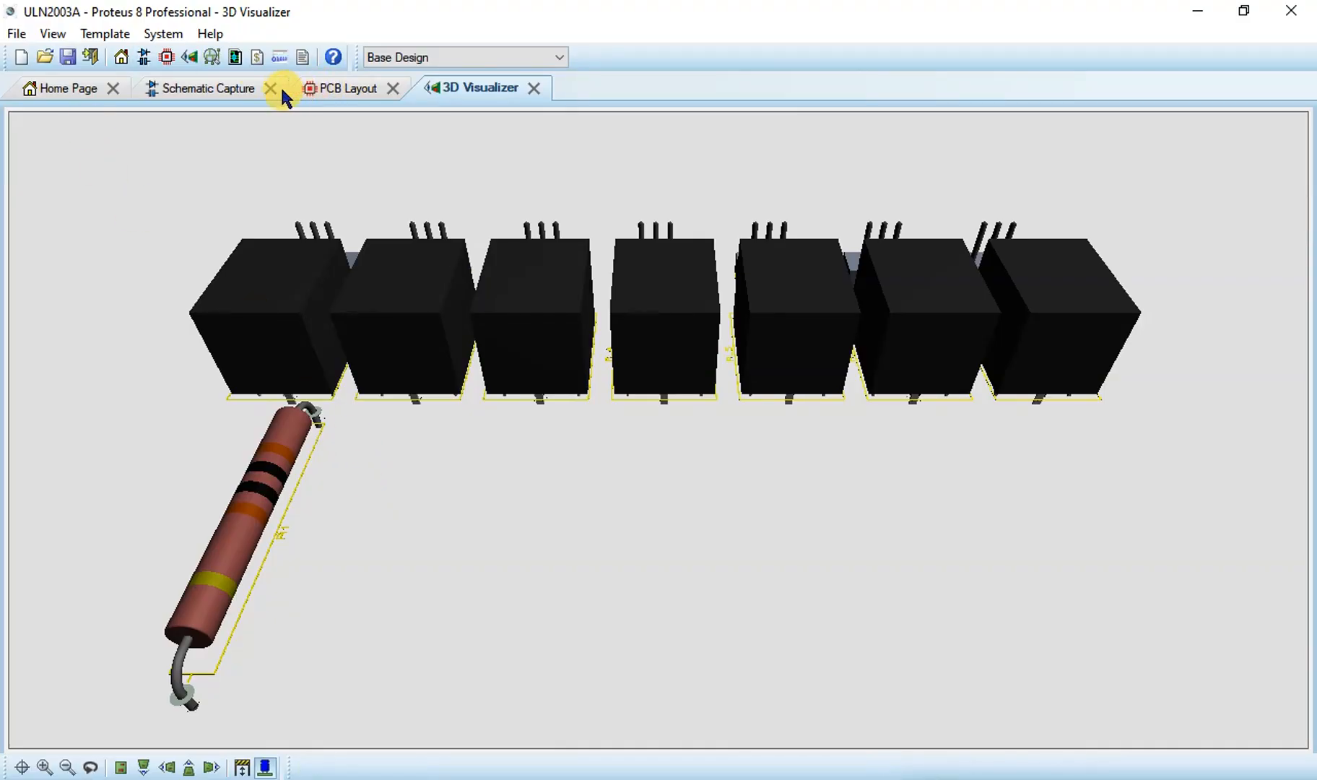
pyautogui.click(533, 89)
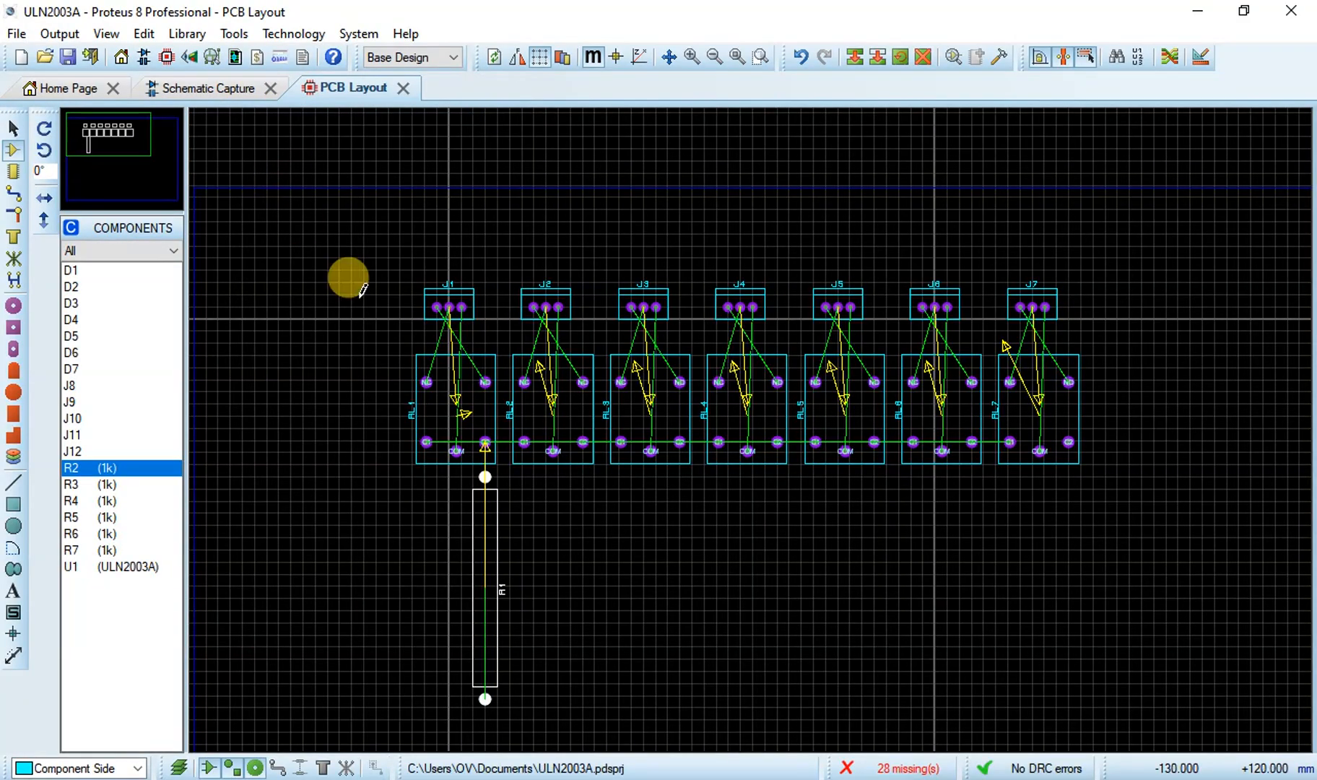
pyautogui.moveTo(498, 530); pyautogui.dragTo(474, 542)
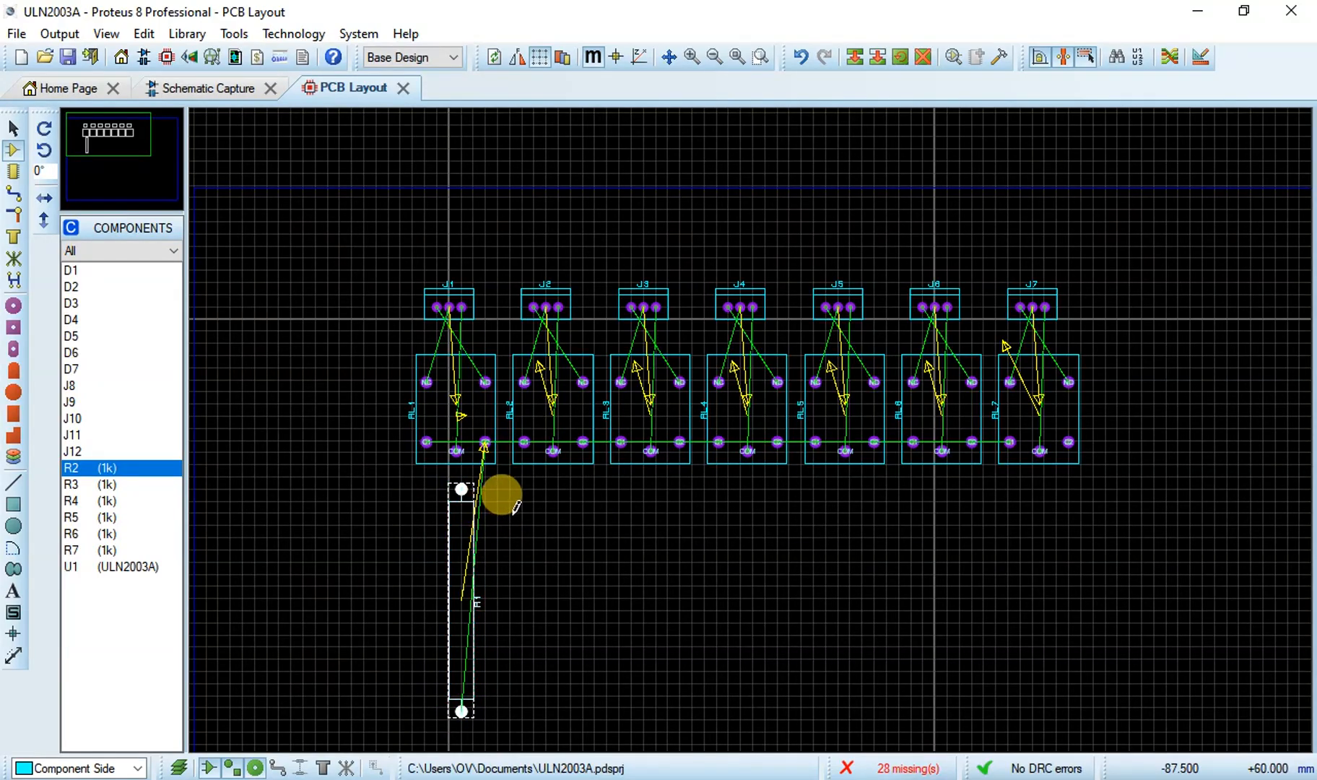
# Step: Place resistor R2, rotate it anti-clockwise to stand vertically, and move it beneath relay RL2 beside R1
pyautogui.click(567, 506)
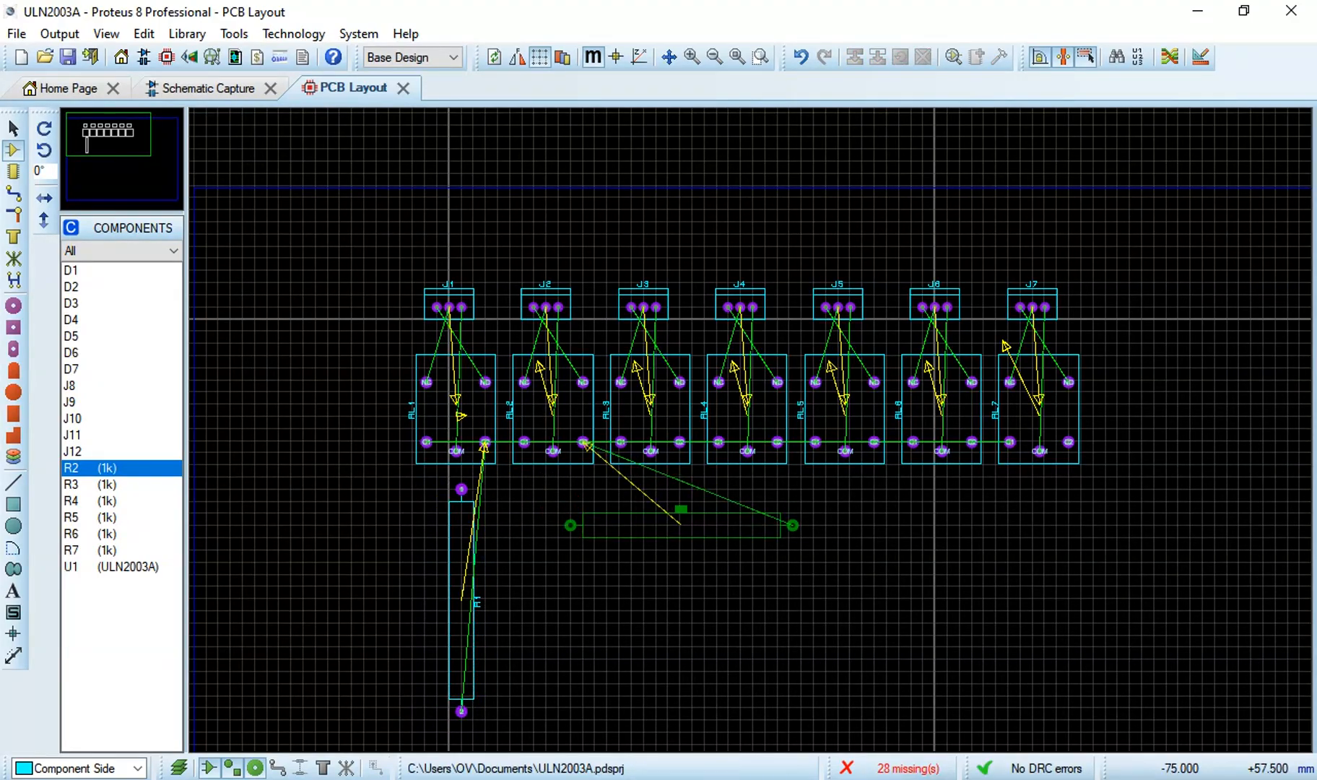
pyautogui.click(546, 538)
pyautogui.rightClick(562, 533)
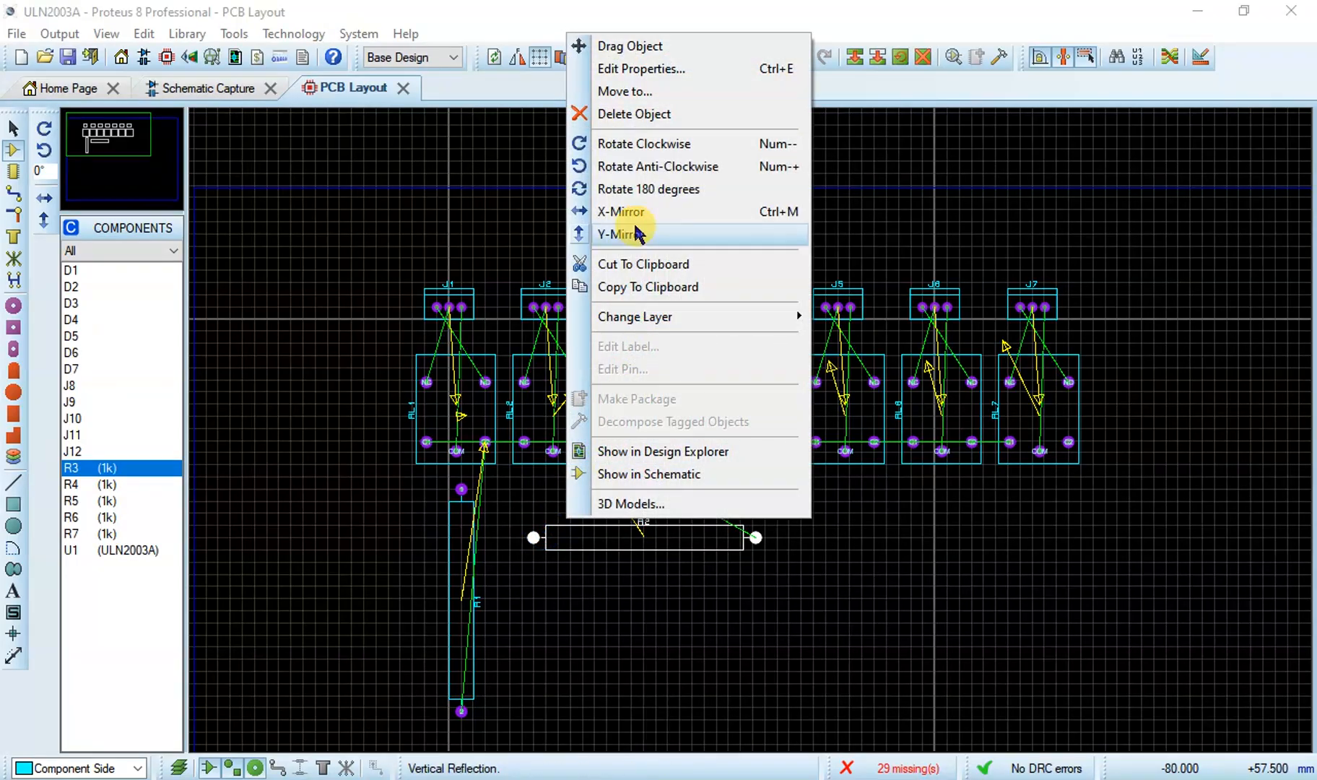
pyautogui.click(636, 168)
pyautogui.click(644, 425)
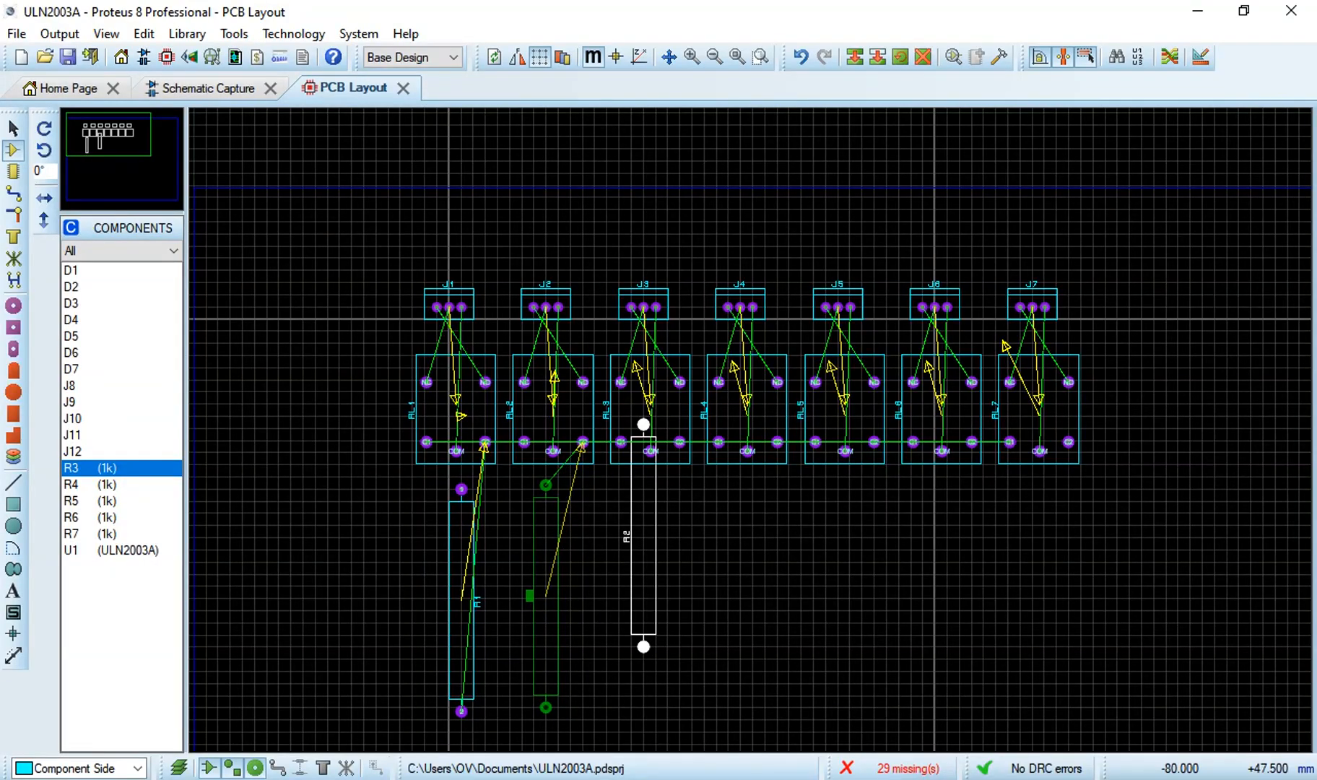
pyautogui.click(538, 579)
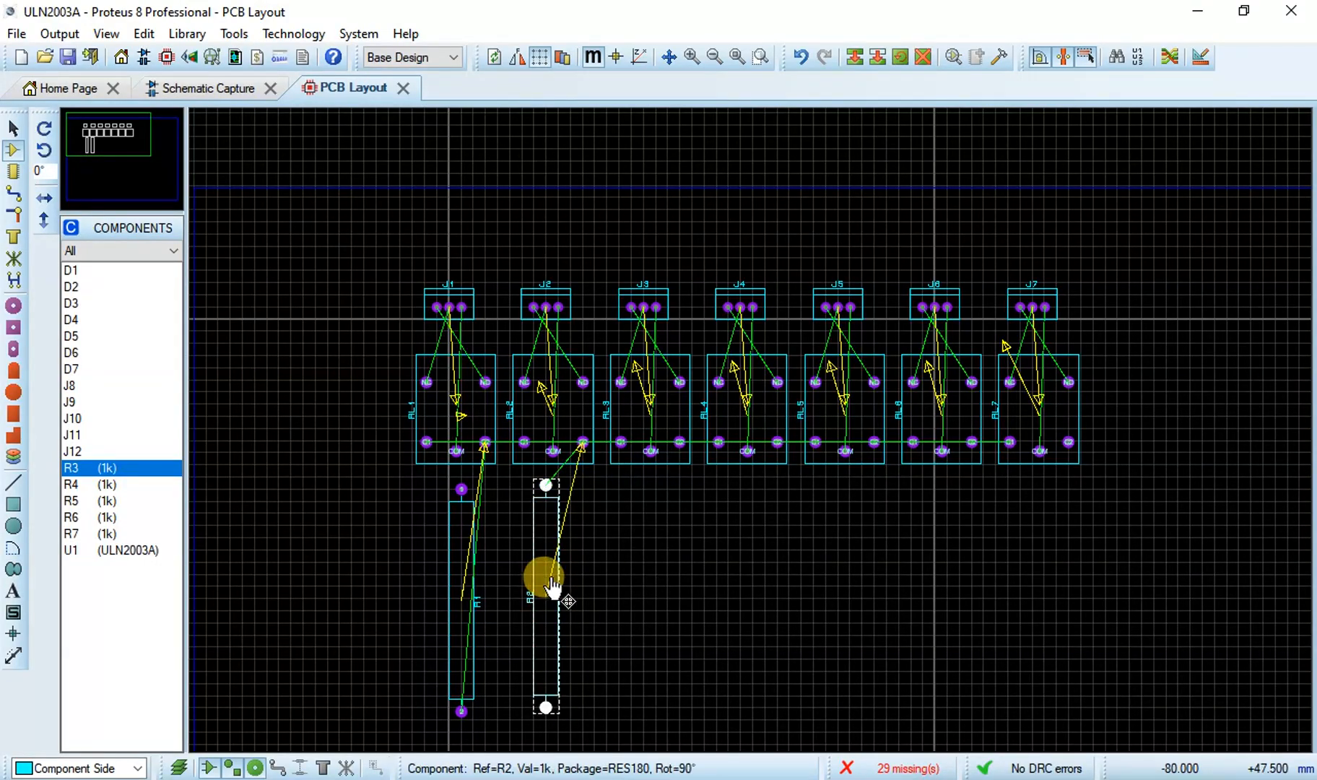
# Step: Place resistor R3, rotate it to stand vertically, and move it beneath relay RL3 beside R2
pyautogui.rightClick(686, 555)
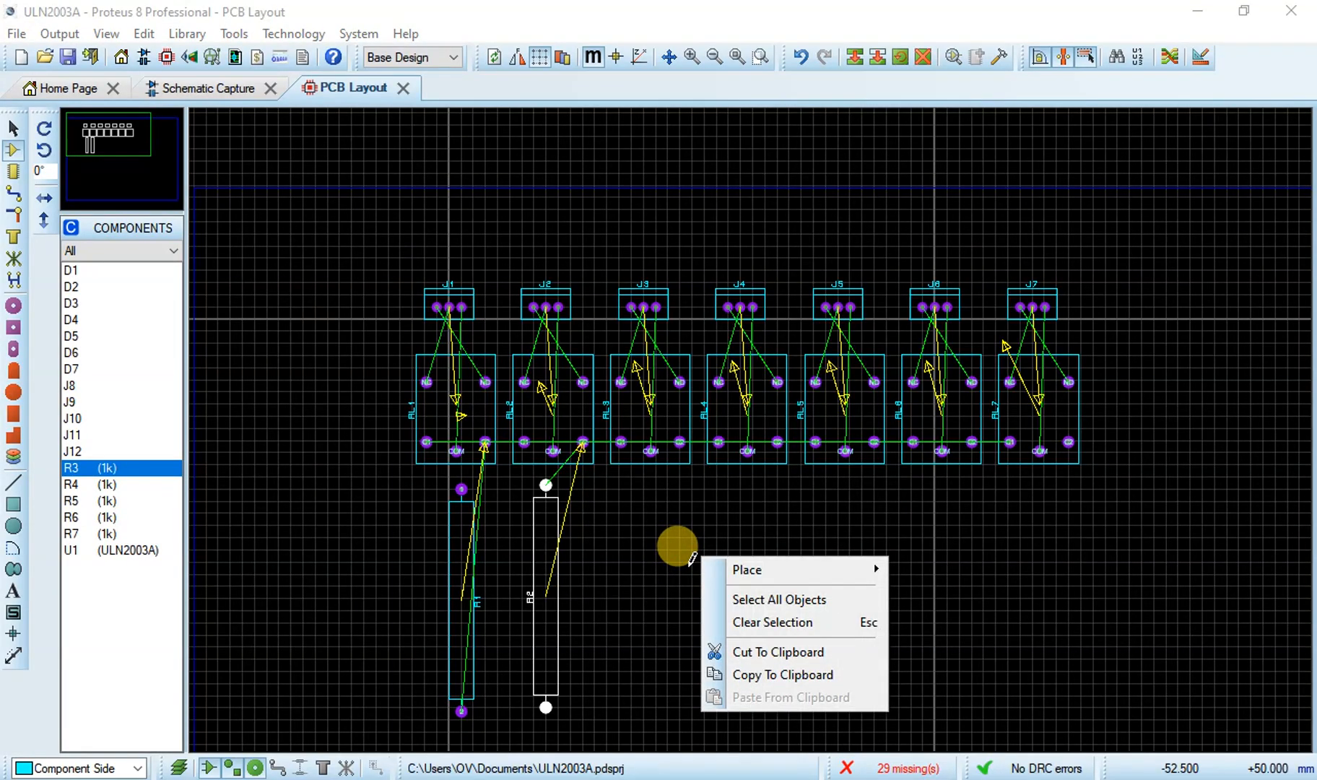
pyautogui.click(668, 548)
pyautogui.click(642, 548)
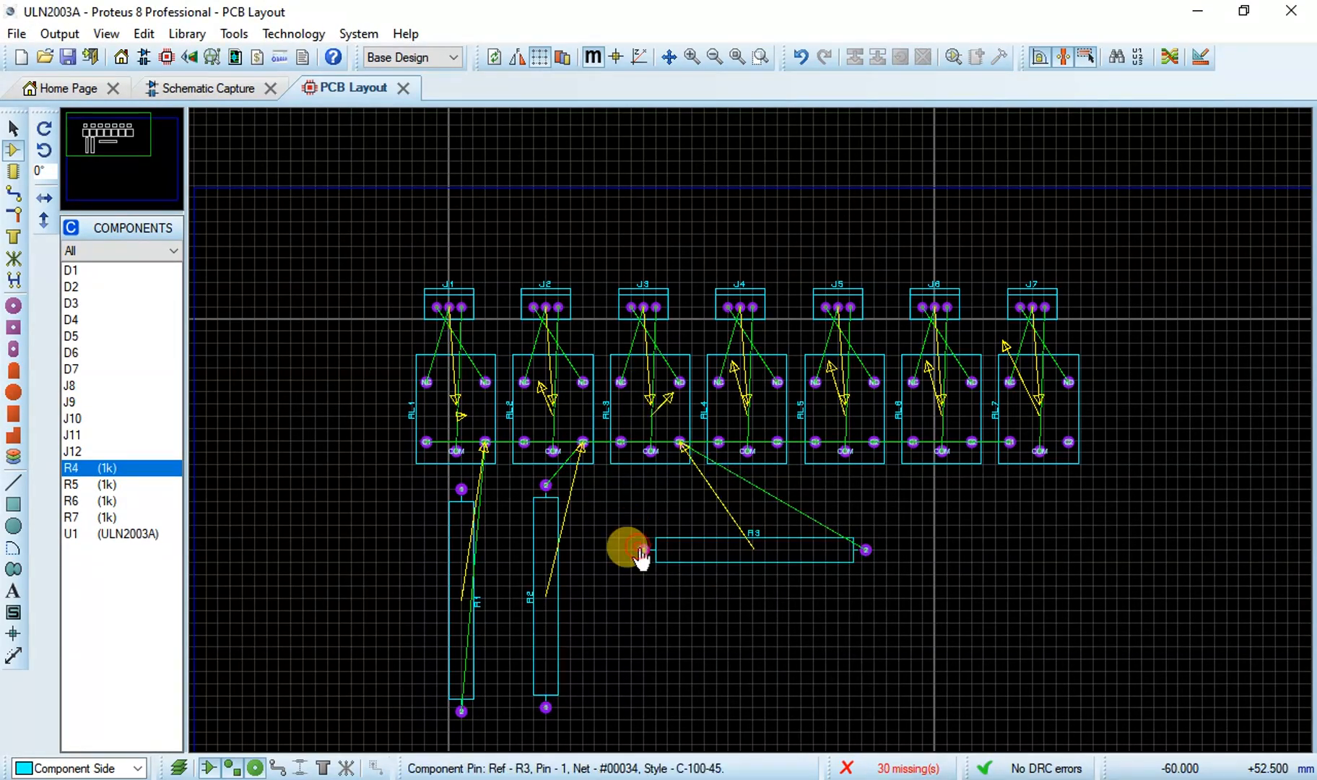
pyautogui.rightClick(653, 541)
pyautogui.click(686, 185)
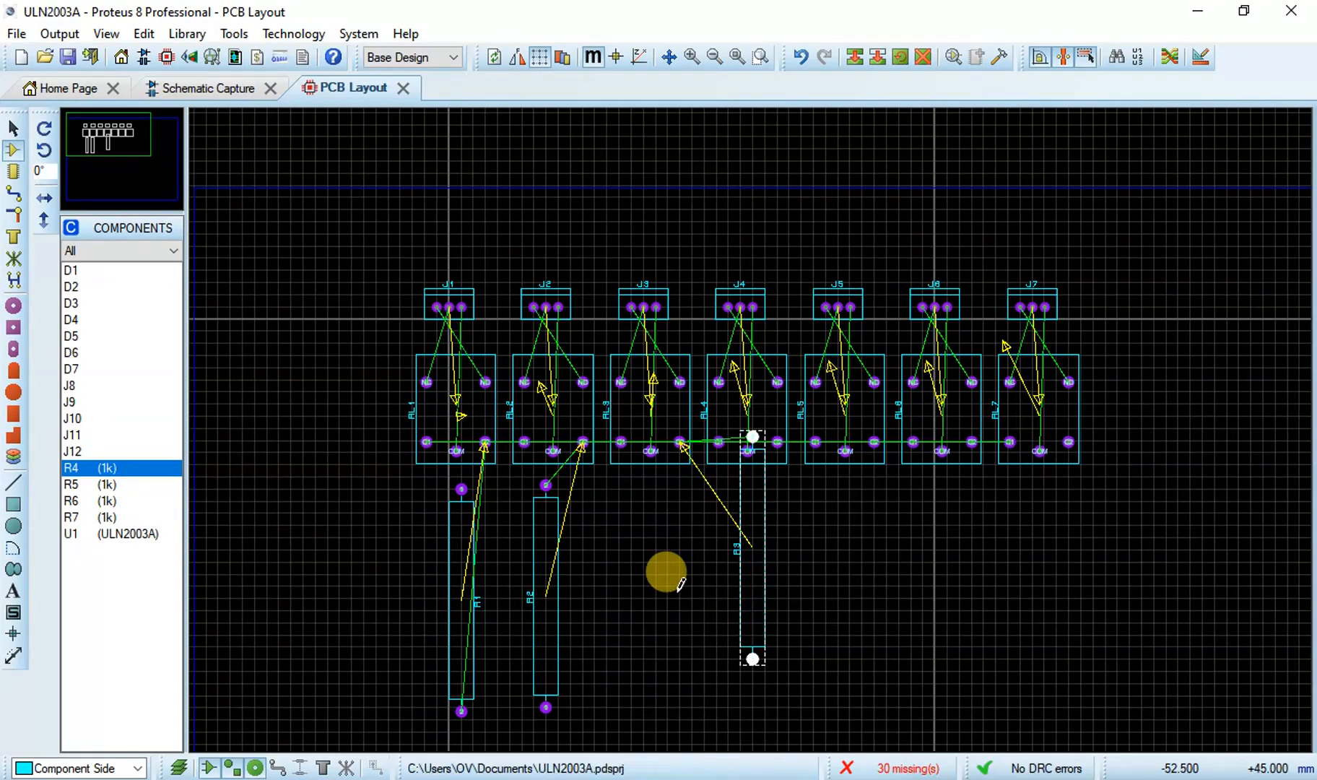
pyautogui.moveTo(737, 516); pyautogui.dragTo(618, 557)
pyautogui.click(619, 557)
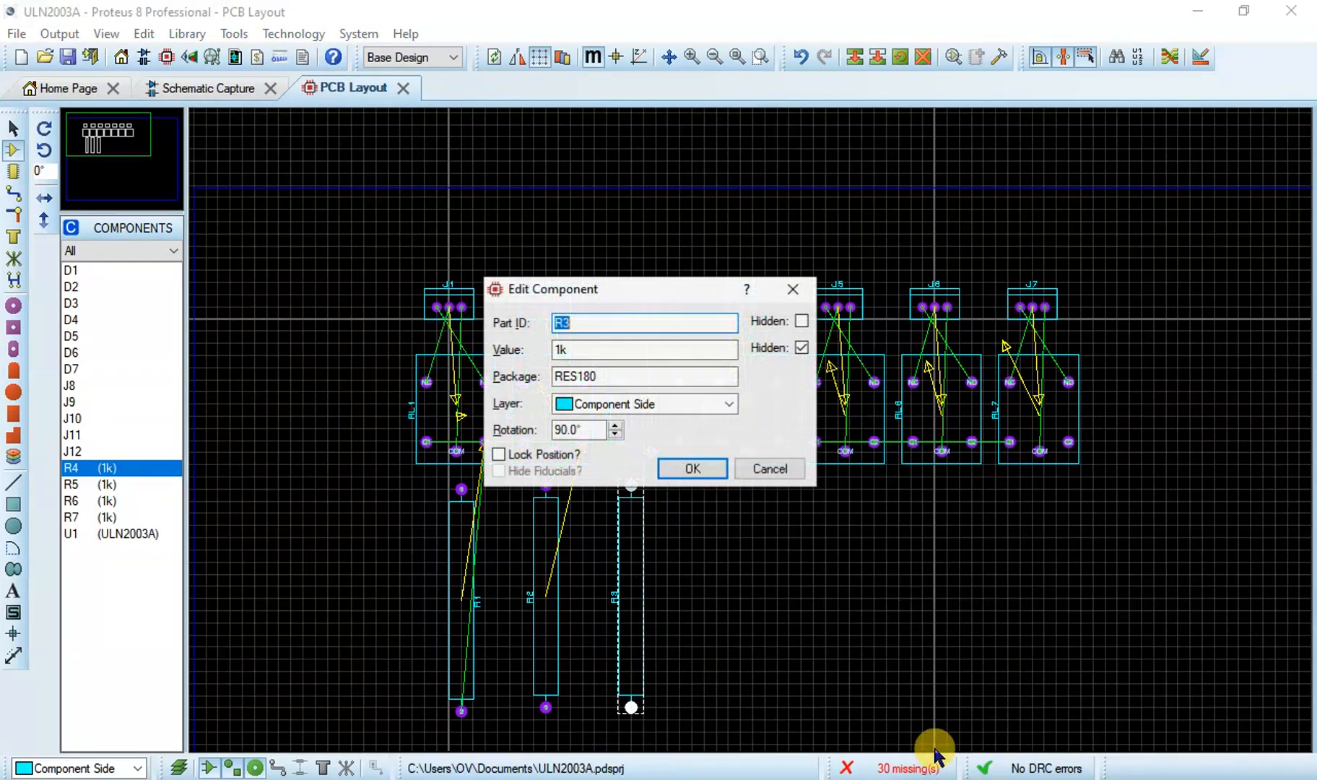
pyautogui.click(744, 468)
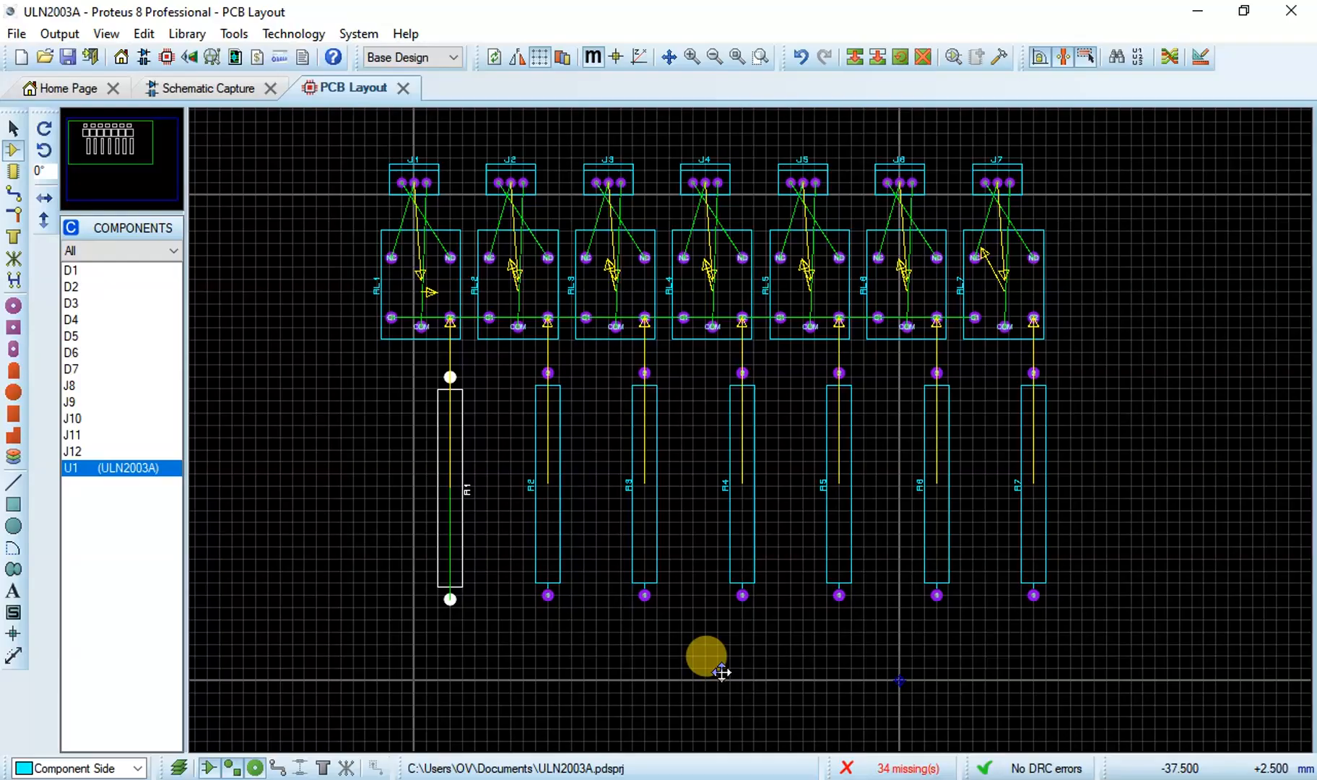
# Step: Place LED D1 between resistors R1 and R2, below the relay row
pyautogui.moveTo(721, 672); pyautogui.dragTo(676, 429)
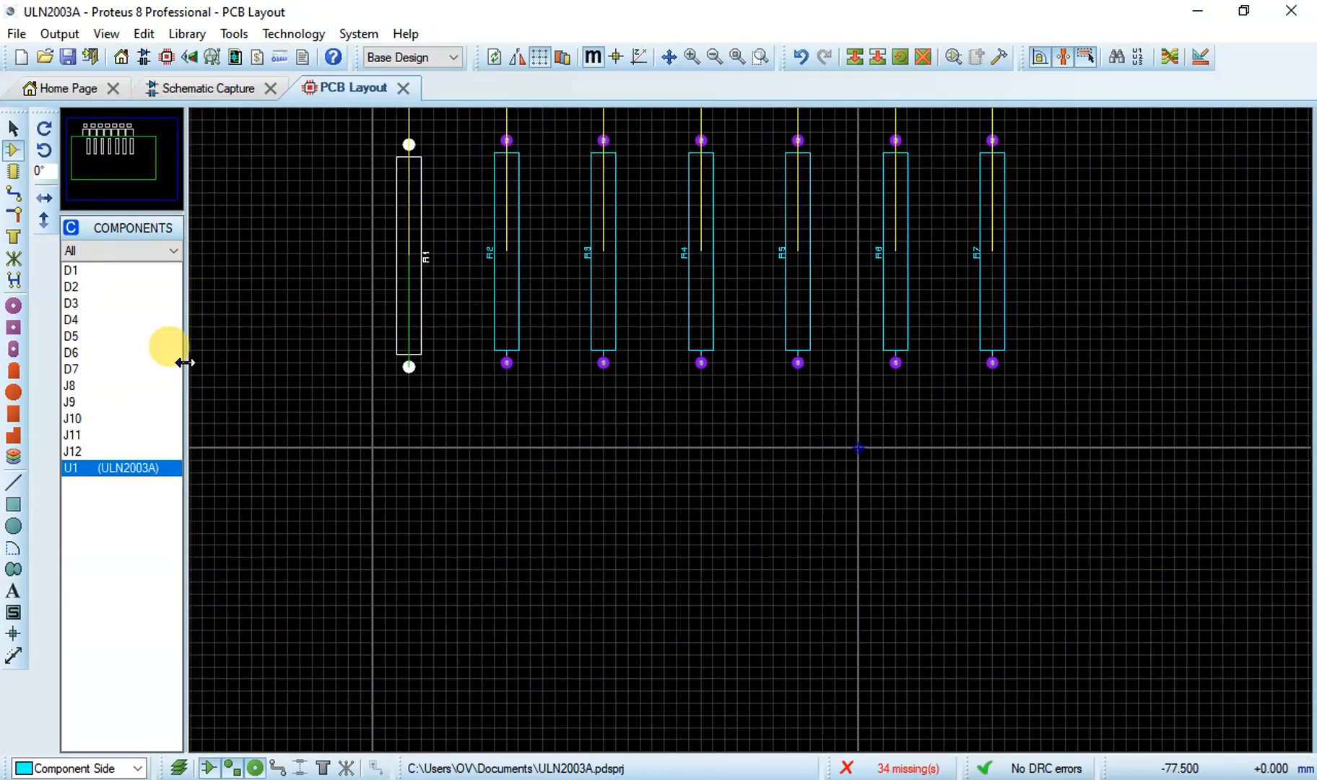
pyautogui.click(85, 272)
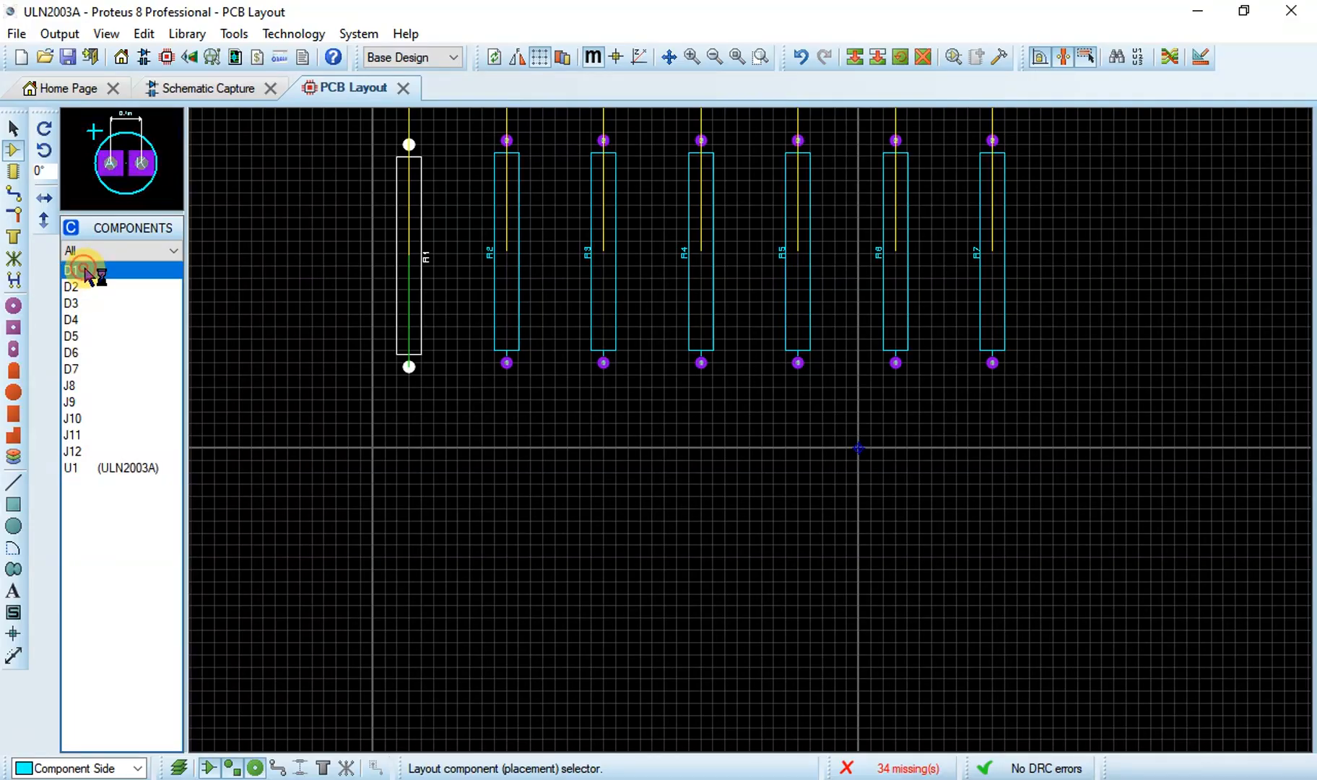
pyautogui.click(447, 180)
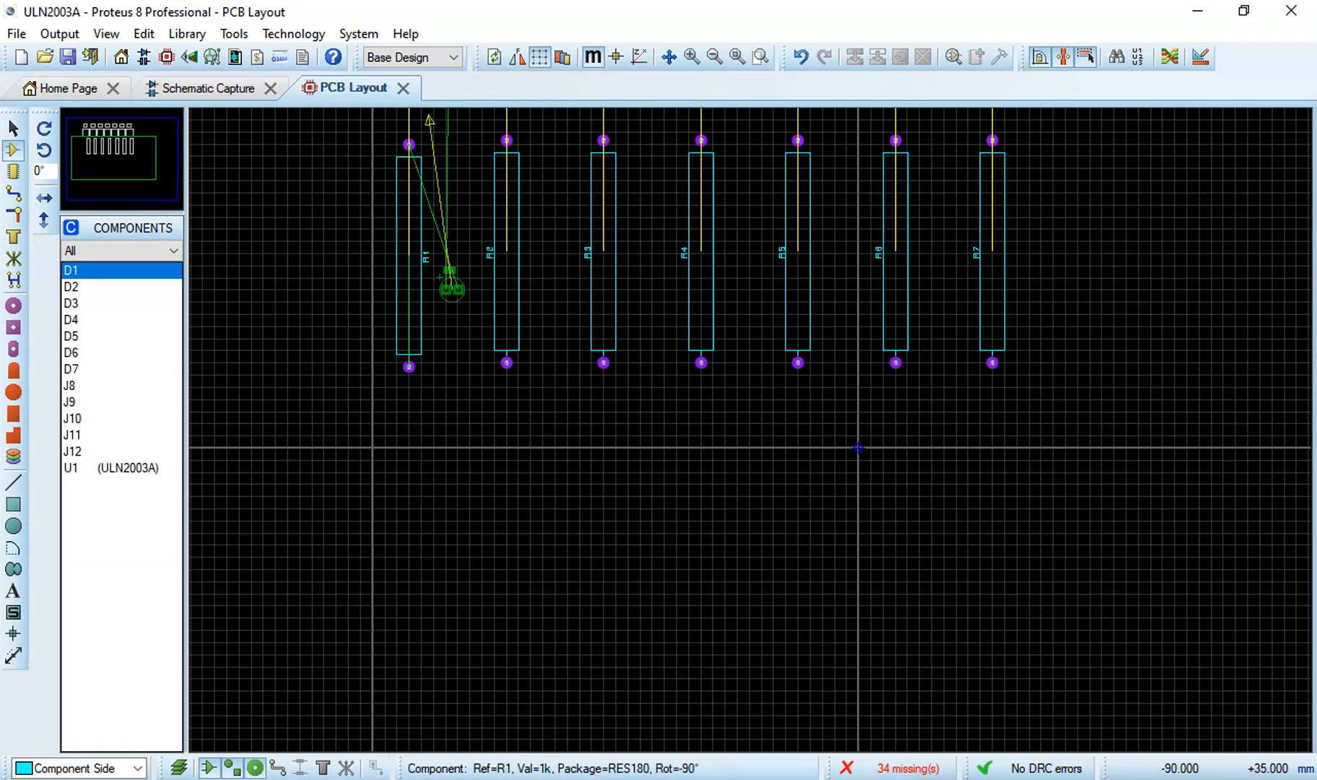
pyautogui.click(448, 196)
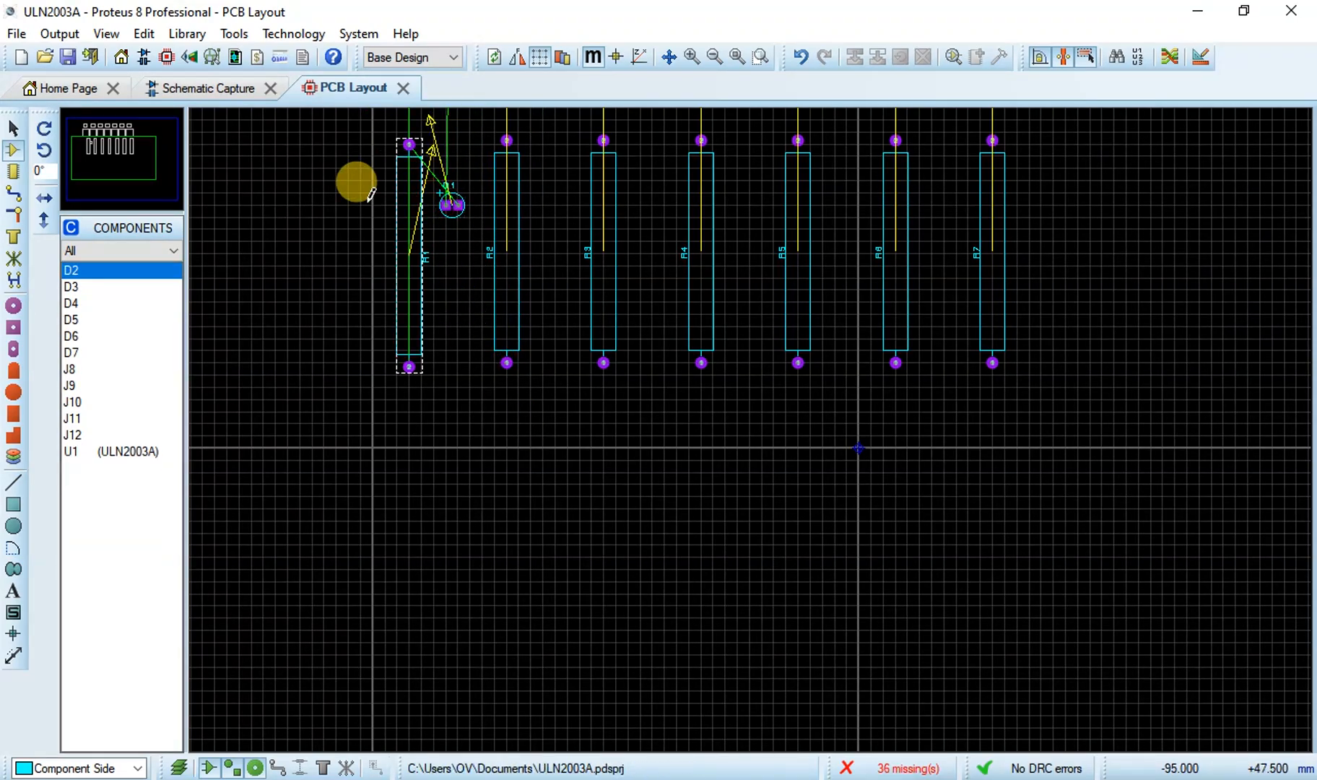
pyautogui.click(16, 146)
pyautogui.middleClick(452, 312)
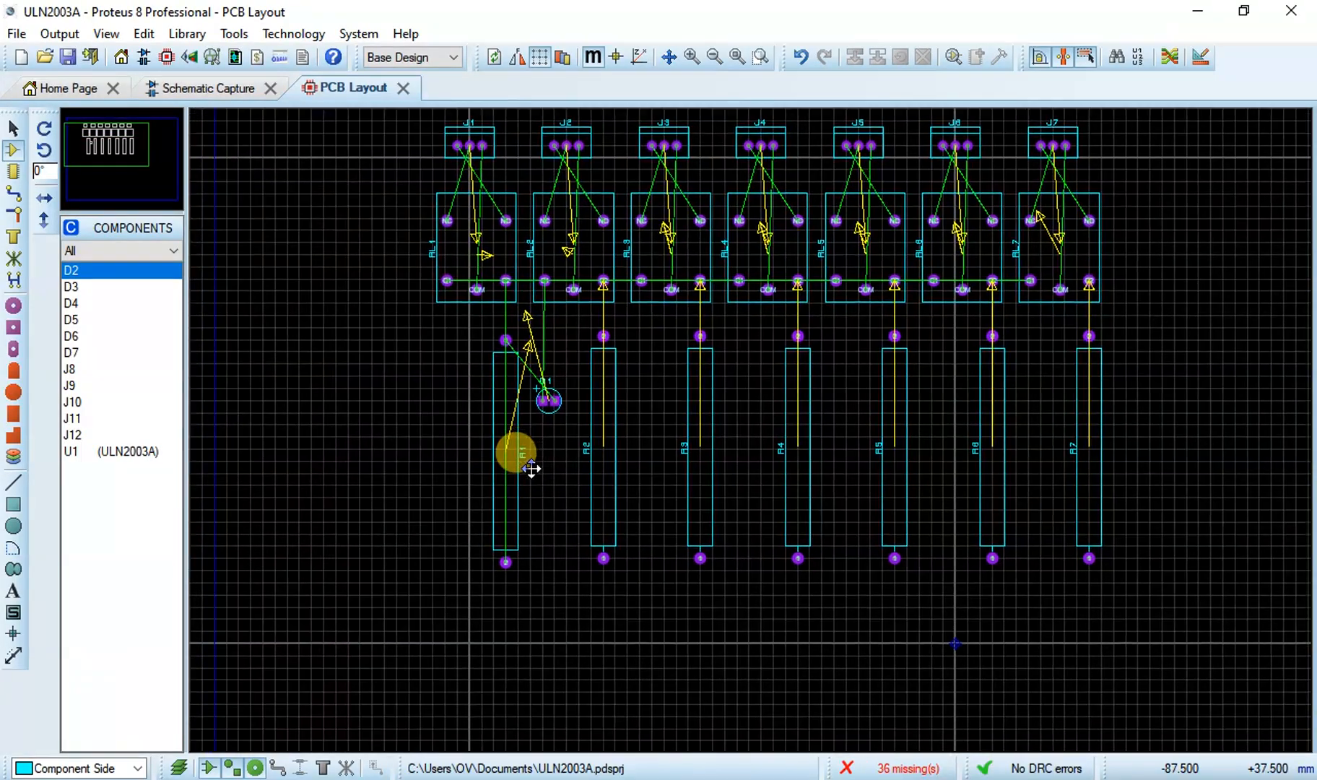
pyautogui.click(532, 468)
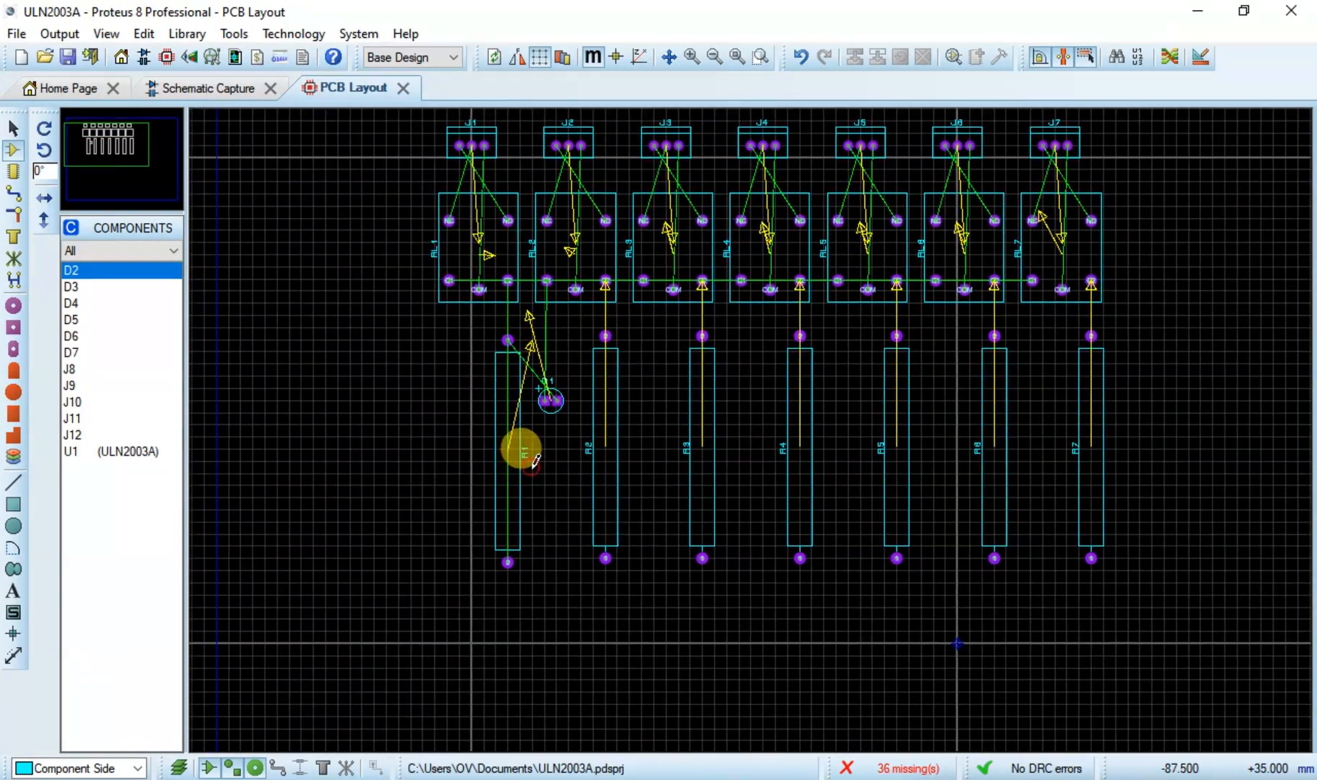
# Step: Move LED D1 beneath relay RL1's C1 pin, level with the upper pin of resistor R1
pyautogui.click(546, 400)
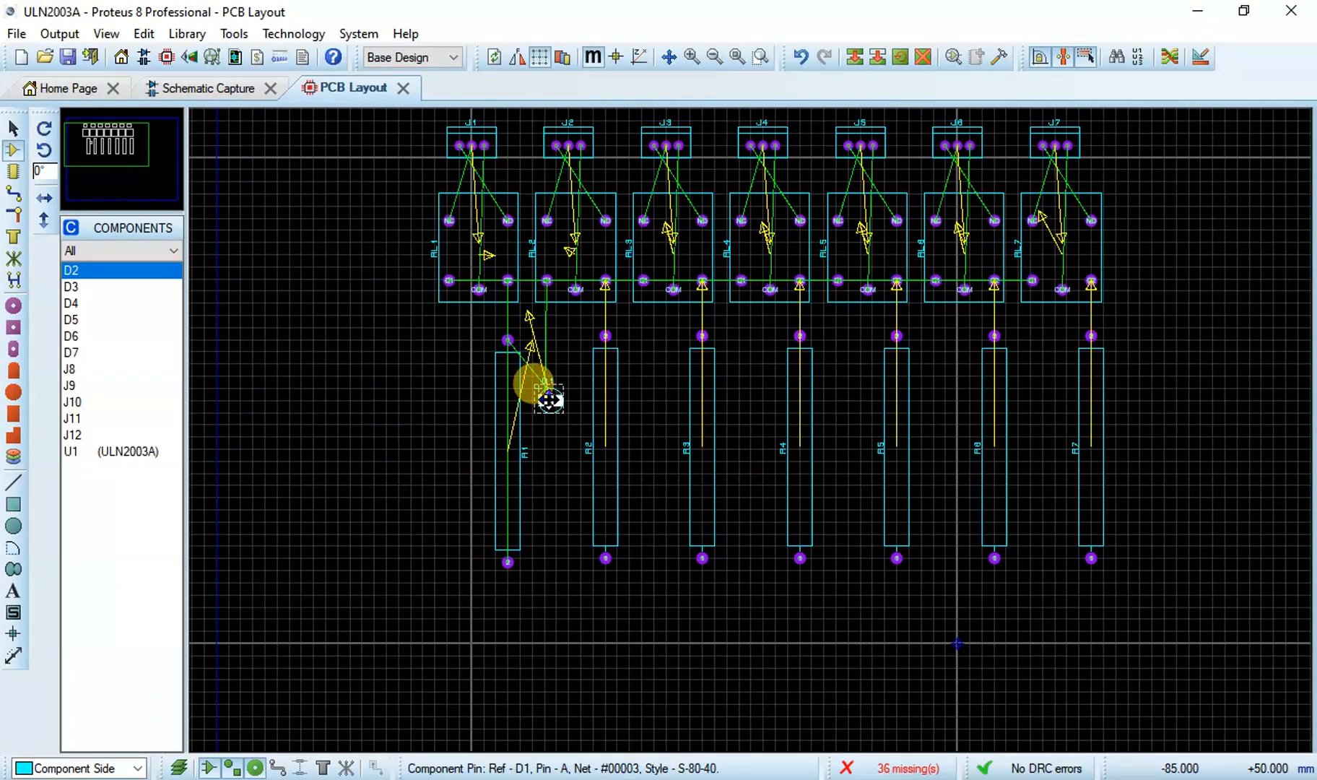
pyautogui.moveTo(549, 399); pyautogui.dragTo(440, 374)
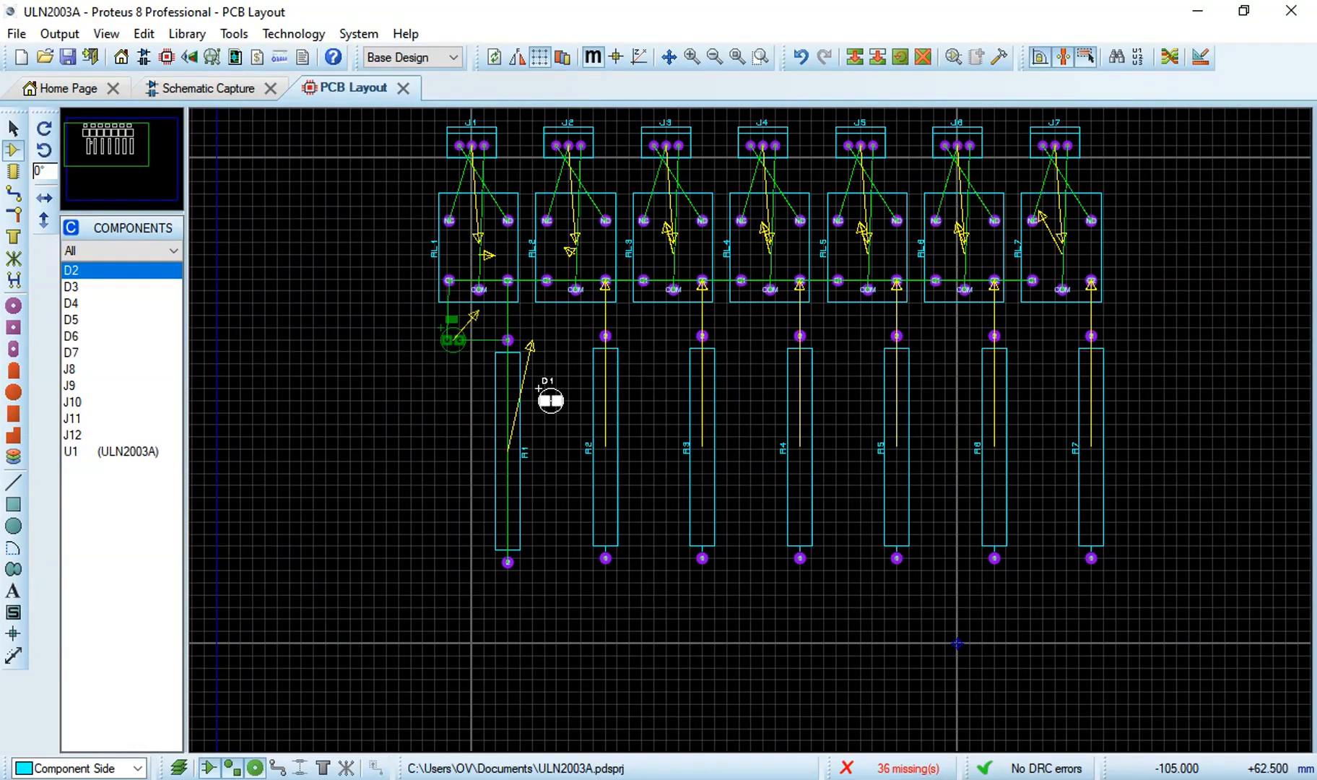
pyautogui.moveTo(446, 332); pyautogui.dragTo(444, 334)
pyautogui.scroll(1, 447, 333)
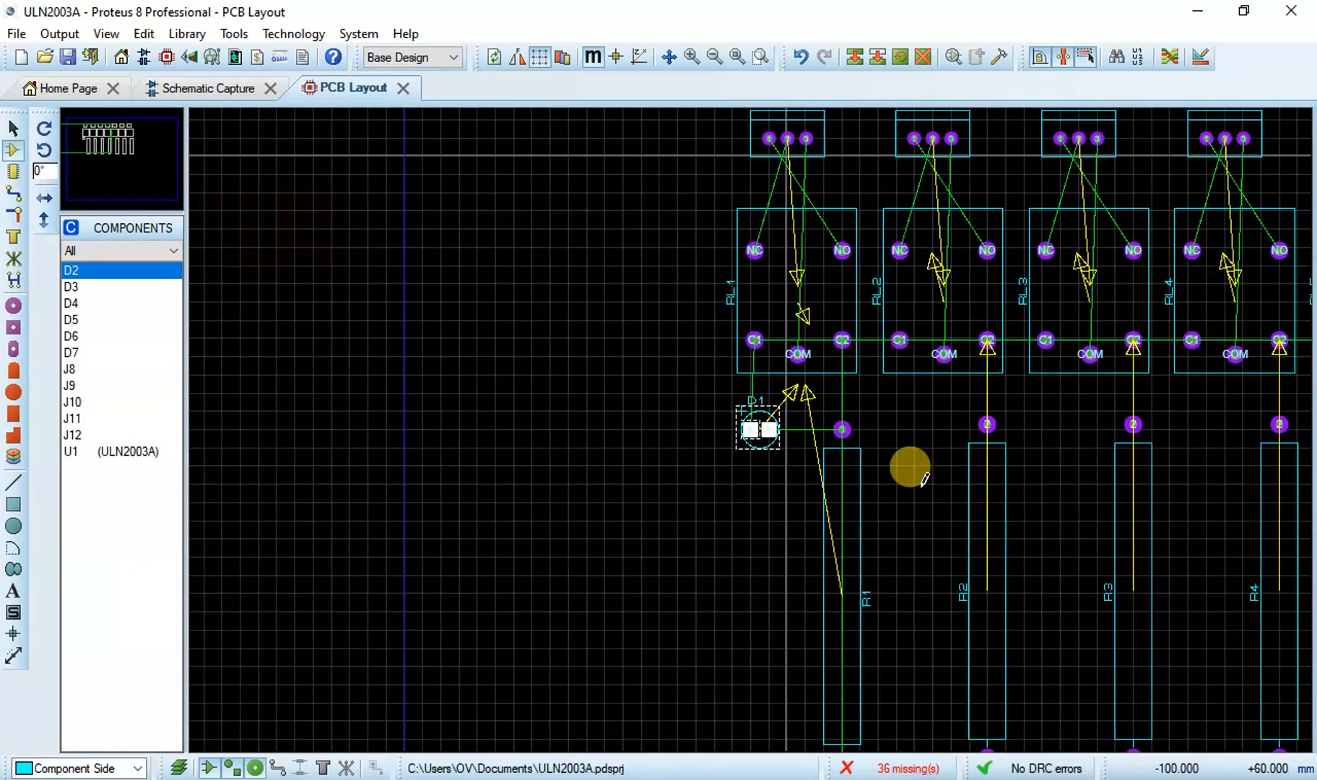
pyautogui.moveTo(888, 489); pyautogui.dragTo(625, 491)
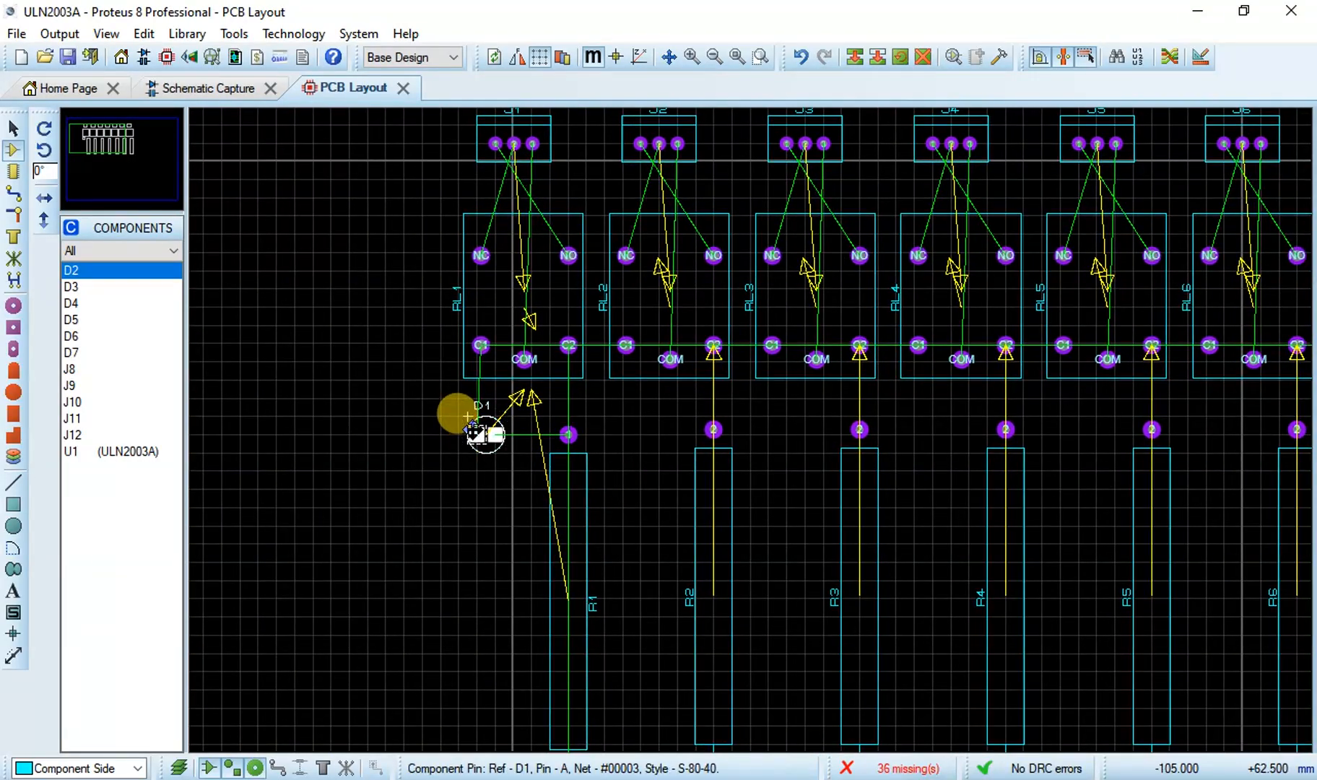
pyautogui.moveTo(471, 434)
pyautogui.mouseDown()
pyautogui.moveTo(509, 452)
pyautogui.moveTo(472, 434)
pyautogui.mouseUp()
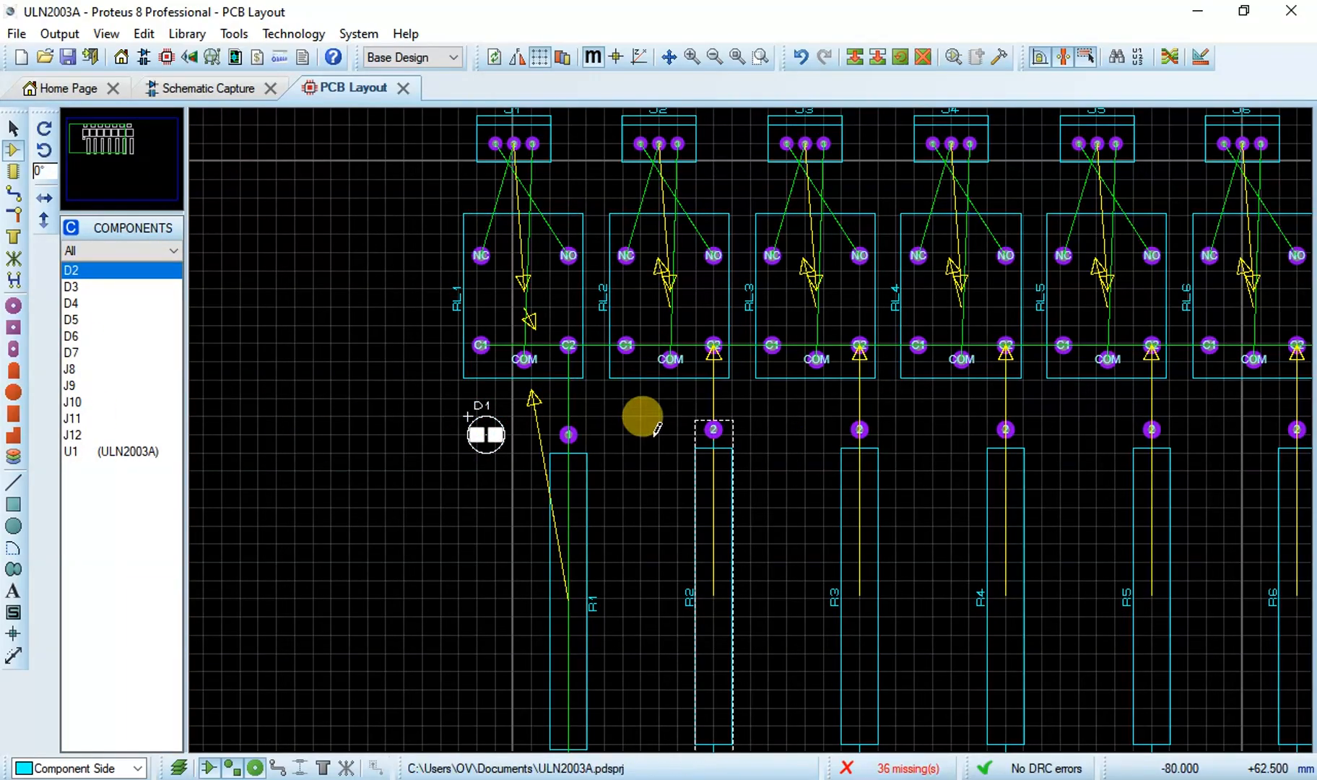
# Step: Place LED D2 beneath relay RL2's C1 pin, between resistors R1 and R2
pyautogui.click(626, 433)
pyautogui.click(633, 434)
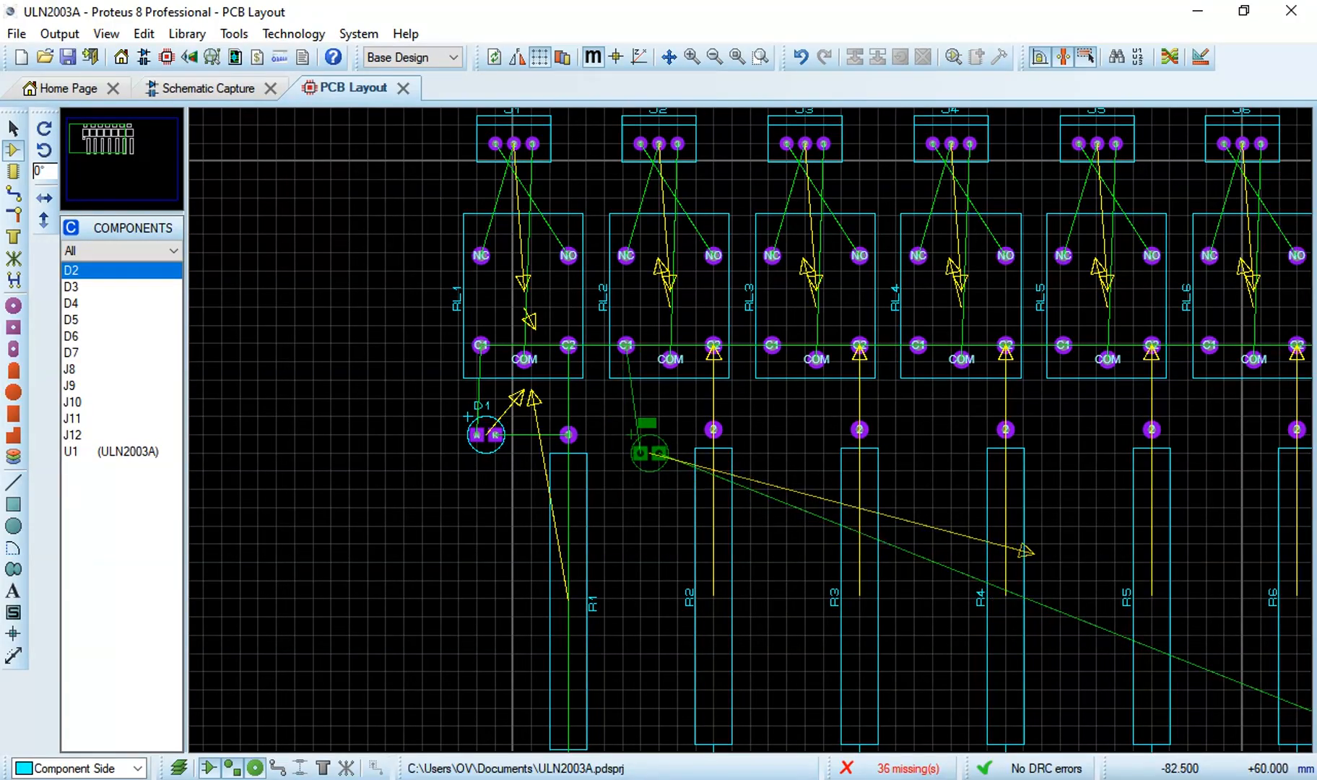
pyautogui.click(632, 434)
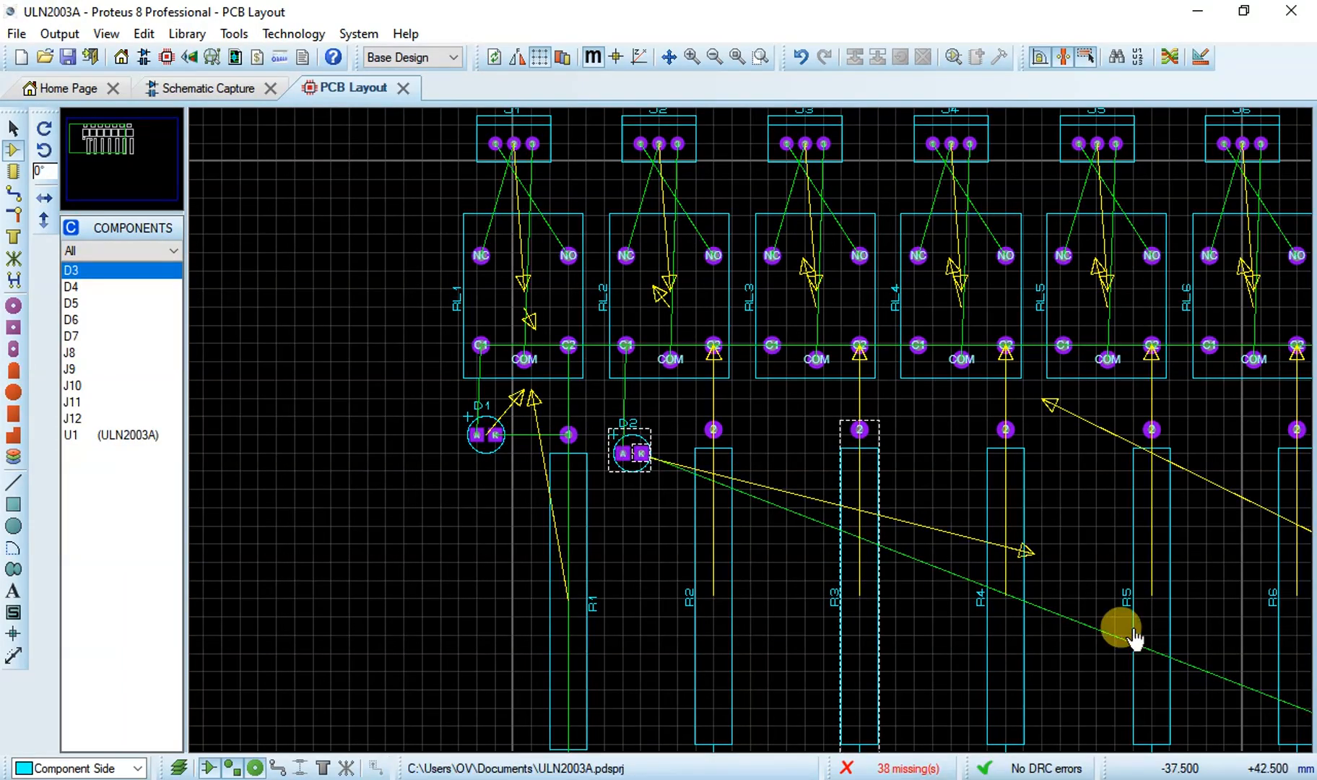
pyautogui.press('F6')
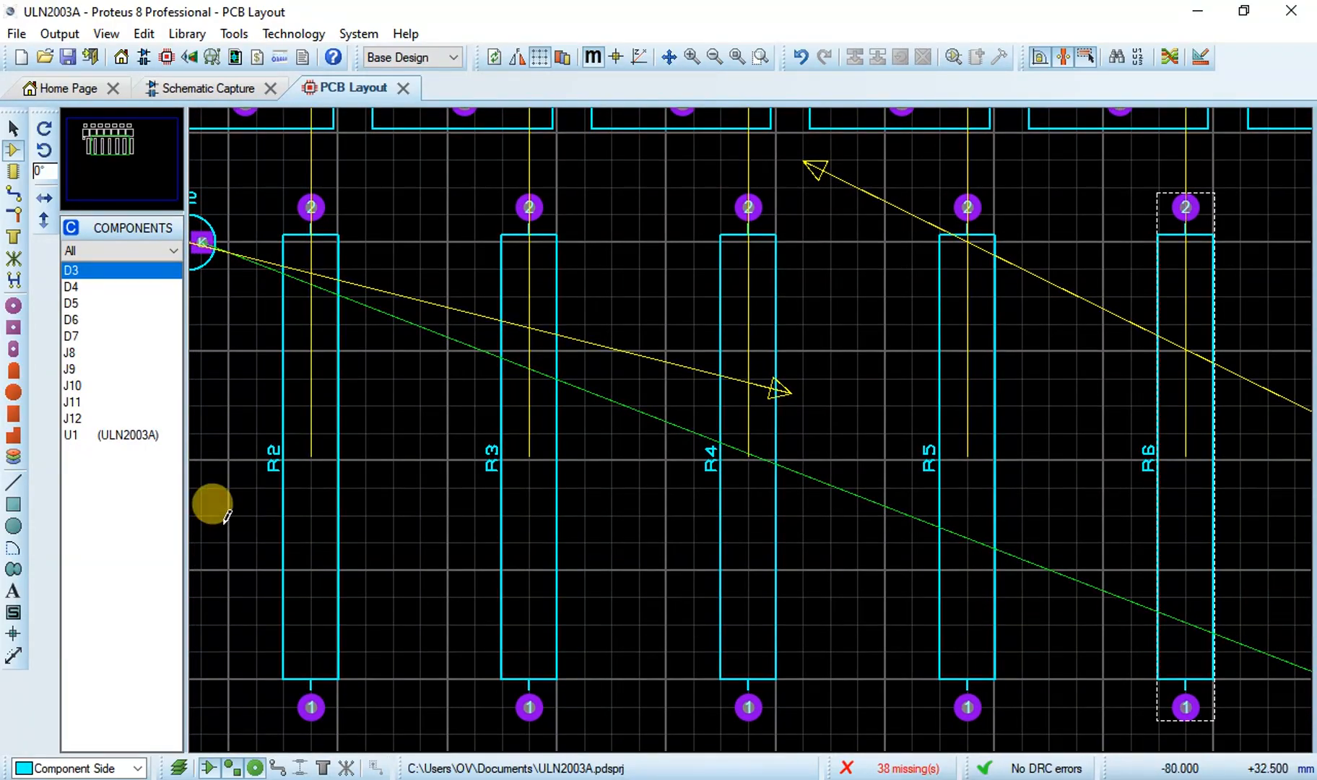
# Step: In the schematic, rename the LEDs below R2 and R3 as D2 and D3, accepting references already in use
pyautogui.click(195, 87)
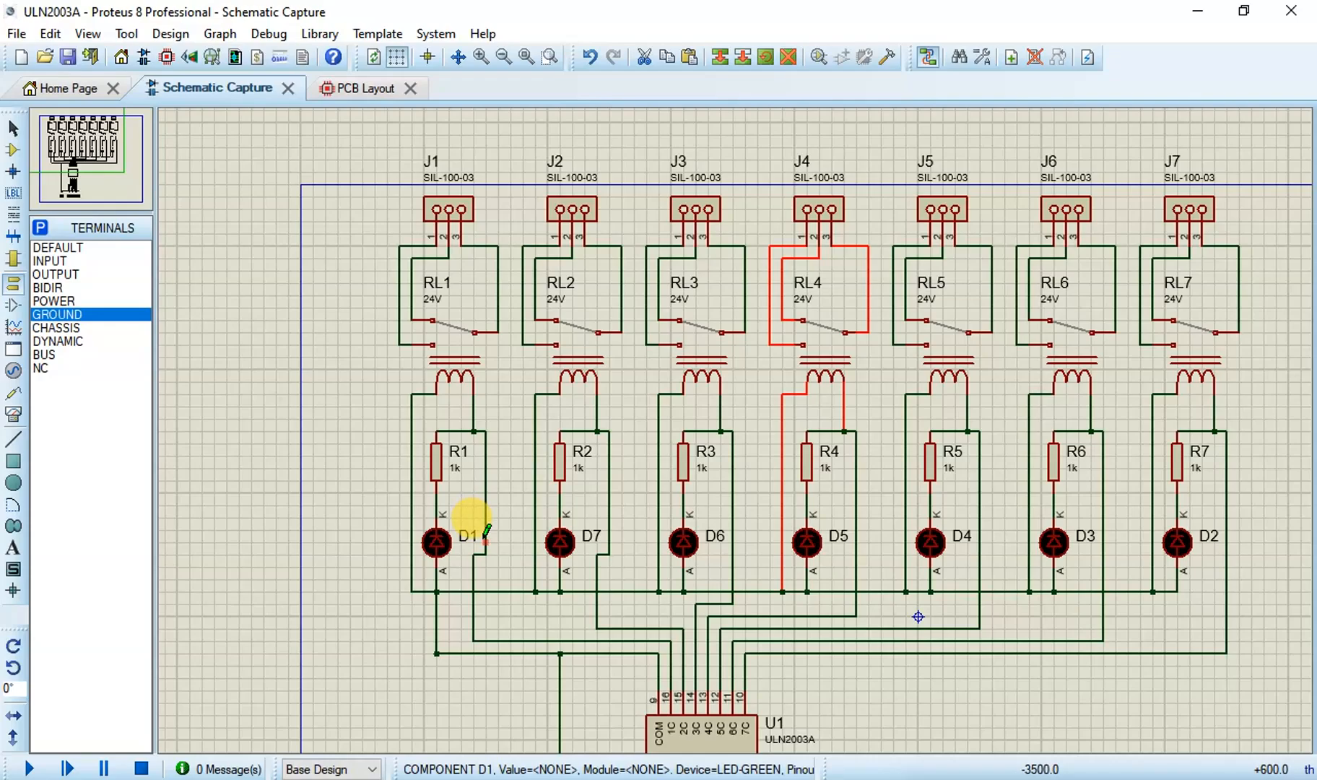
pyautogui.doubleClick(589, 537)
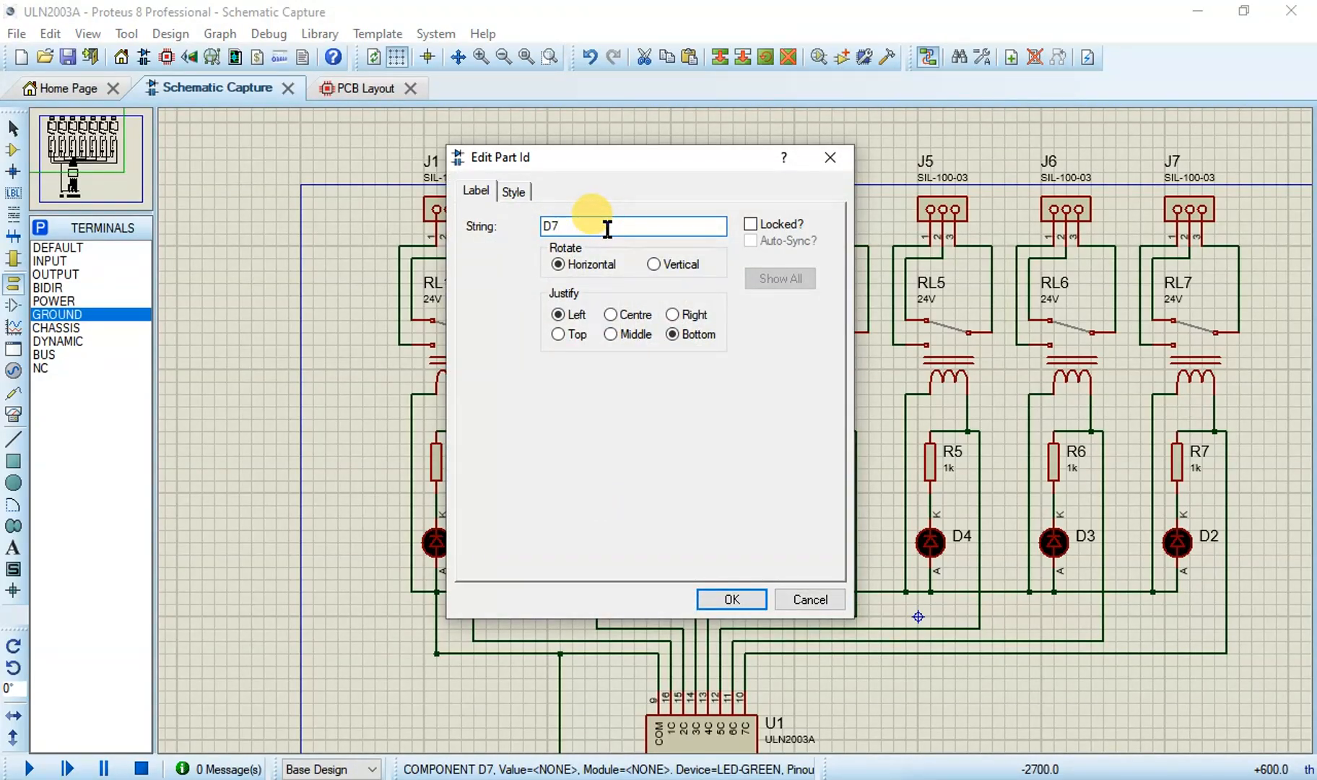
pyautogui.click(737, 598)
pyautogui.click(588, 412)
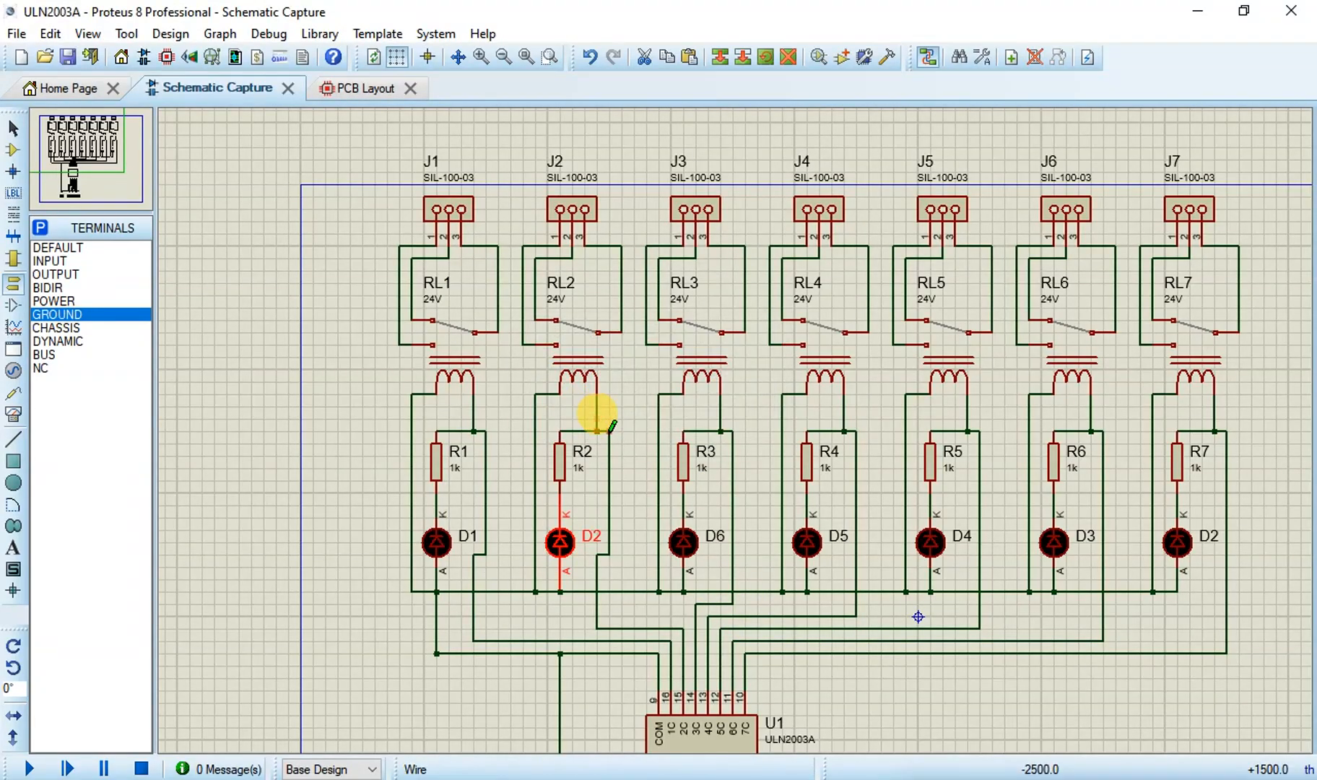
pyautogui.click(697, 534)
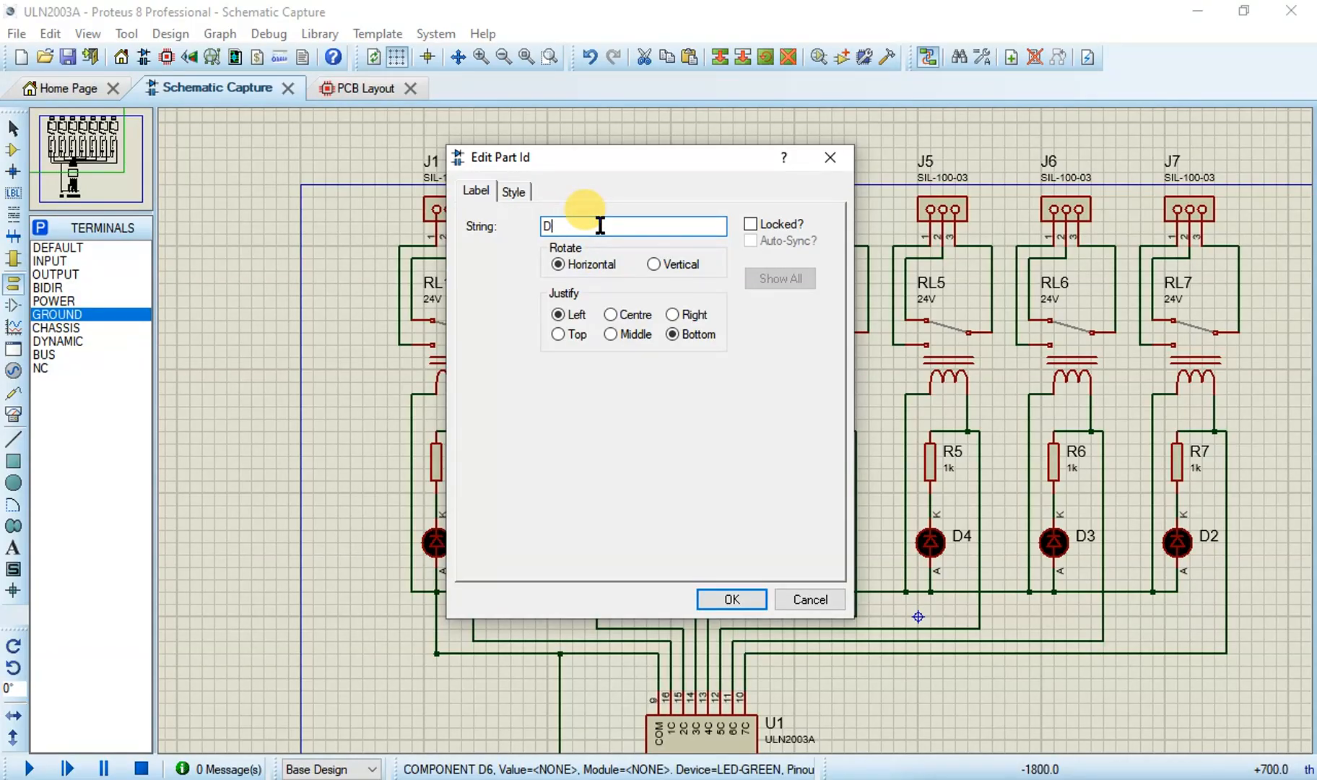
pyautogui.click(732, 598)
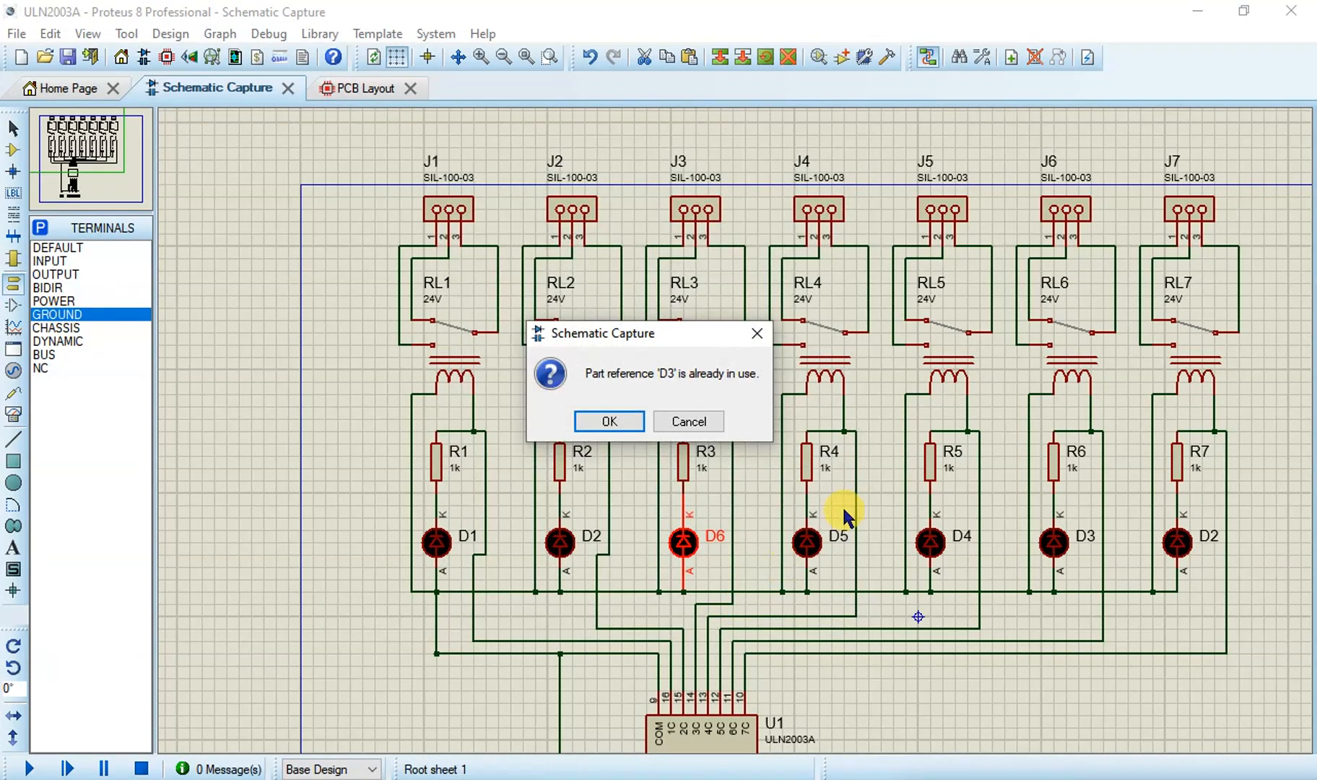
pyautogui.click(597, 420)
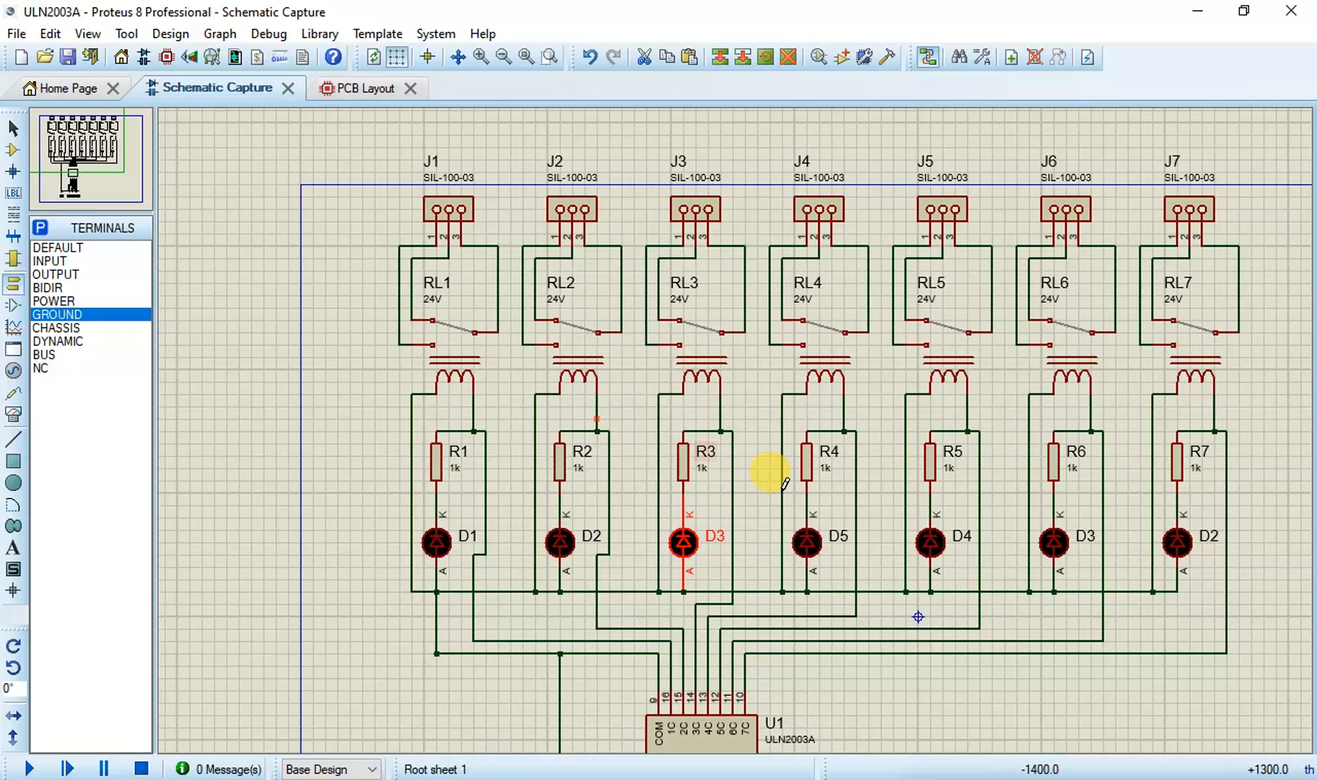
# Step: Rename the LEDs below R4 and R5 as D4 and D5, accepting the reference already in use
pyautogui.doubleClick(809, 540)
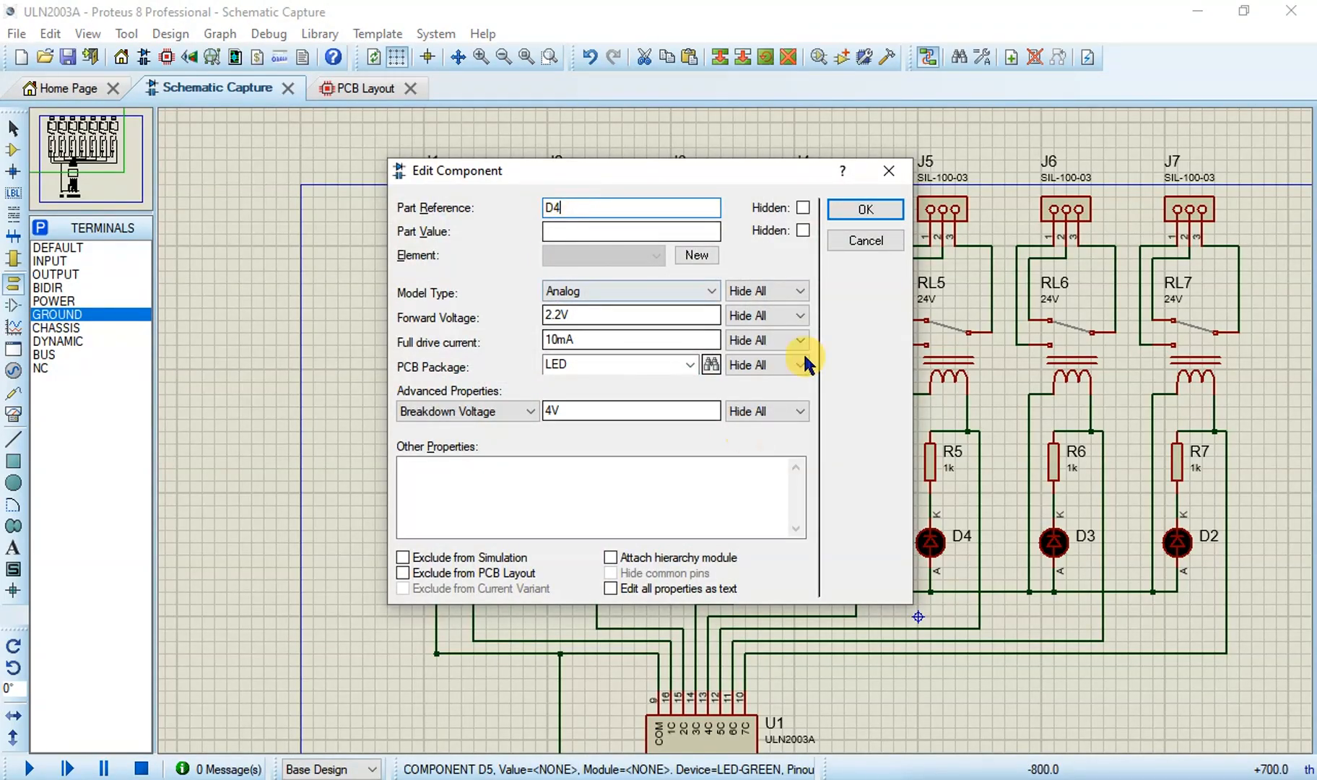
pyautogui.click(839, 210)
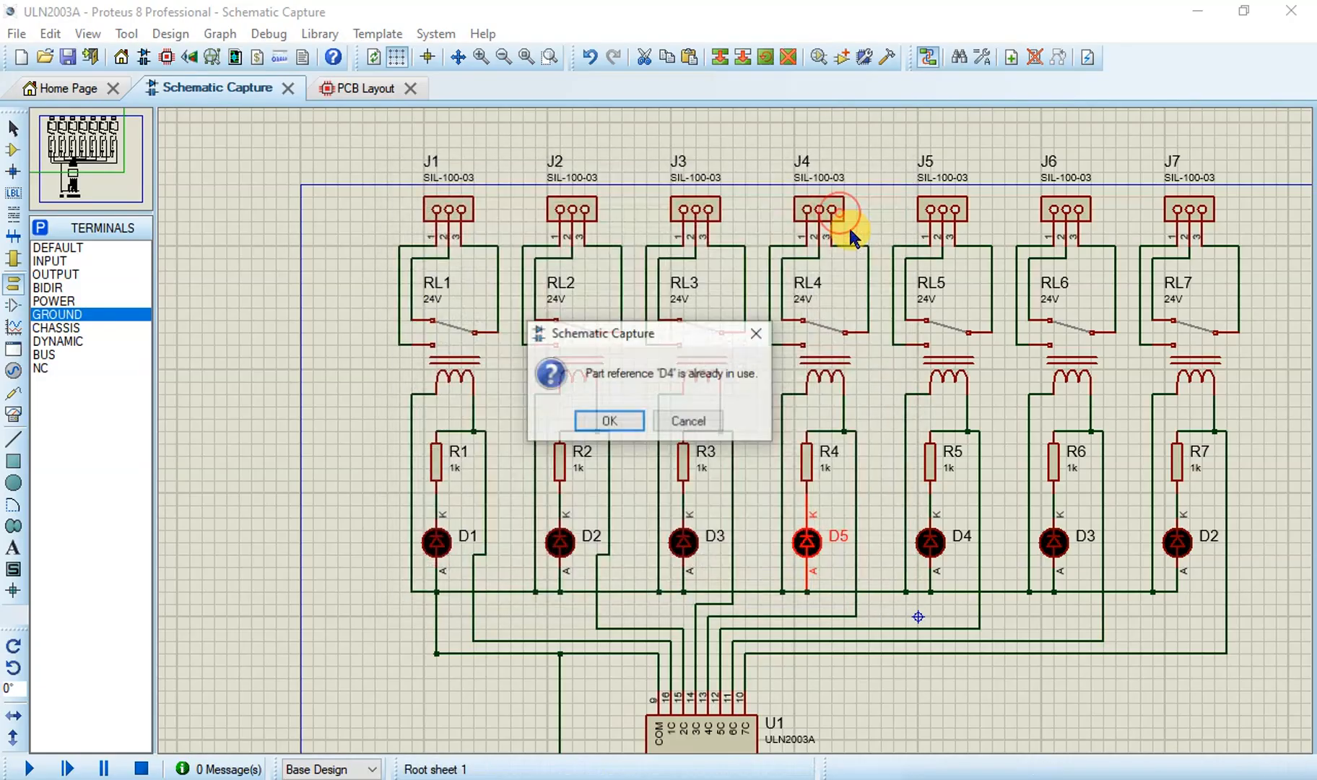
pyautogui.click(635, 421)
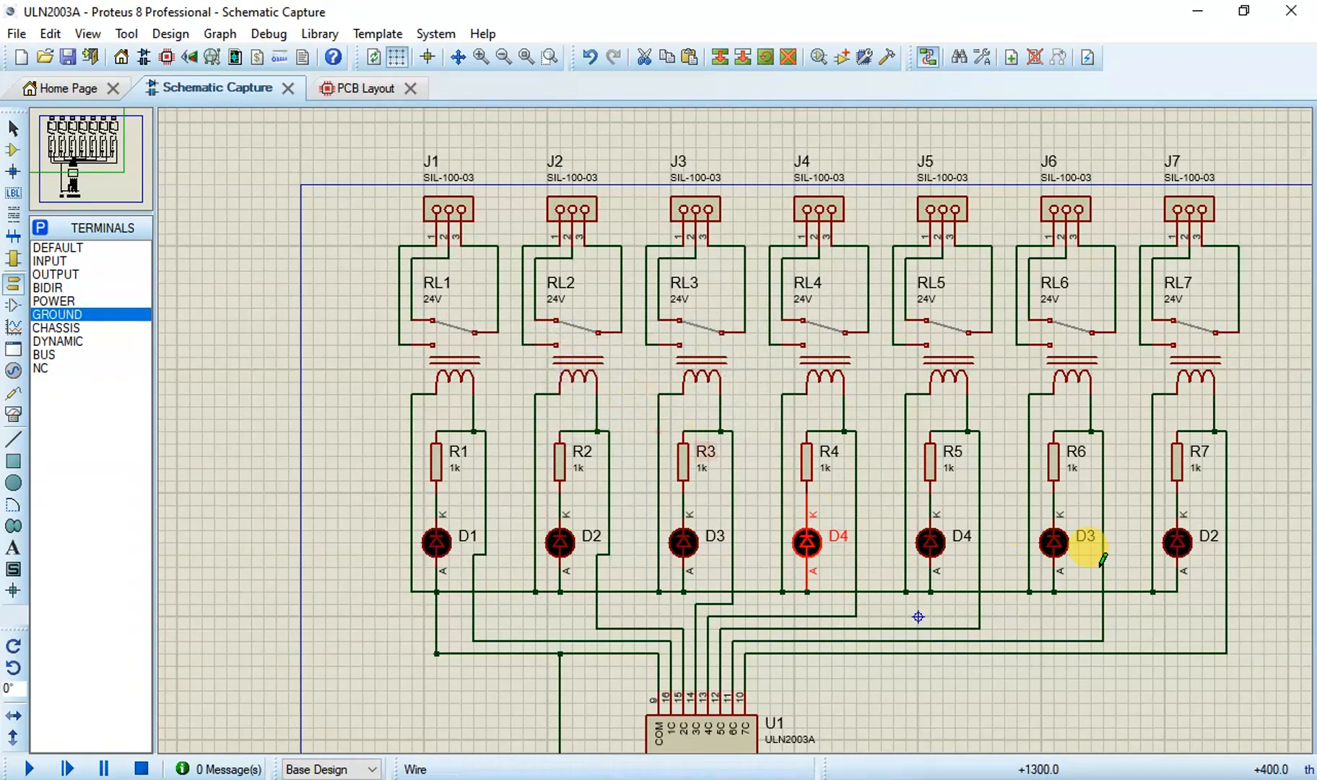
pyautogui.doubleClick(960, 538)
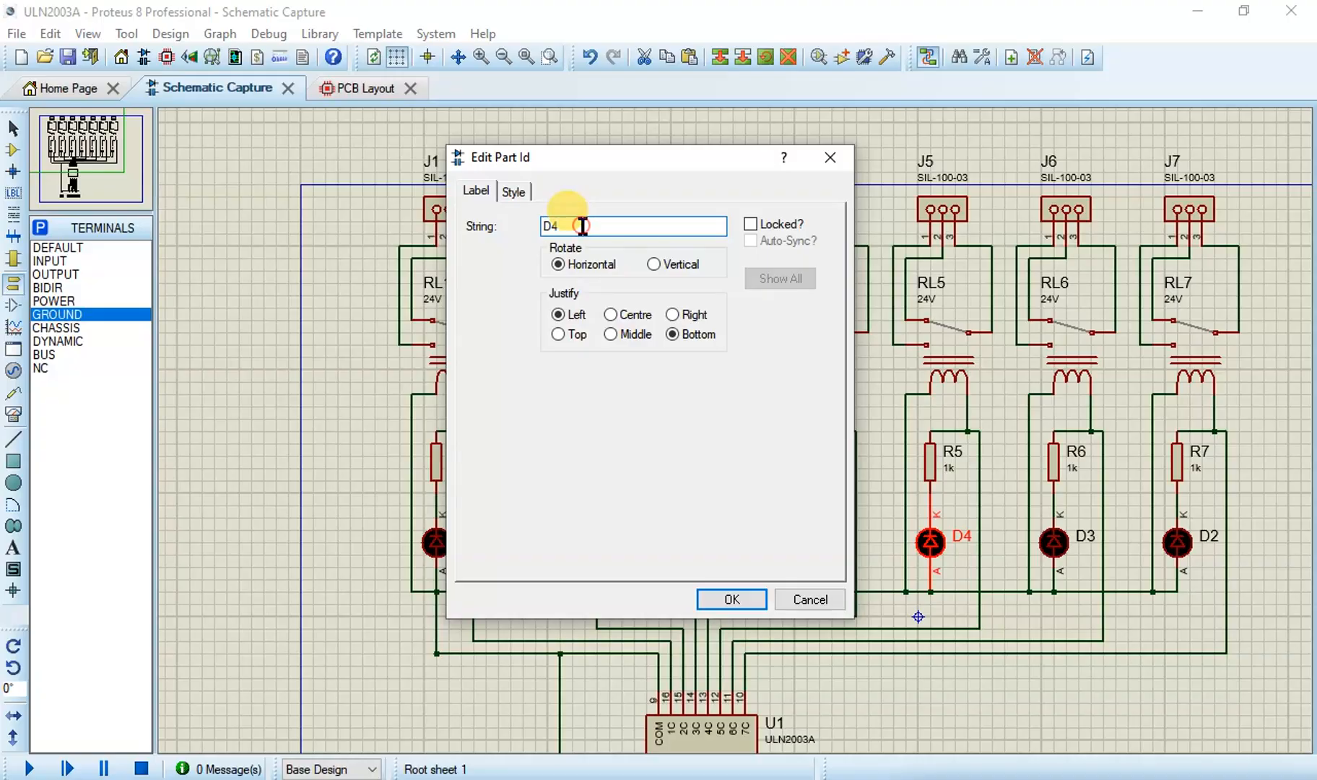
pyautogui.write('D5')
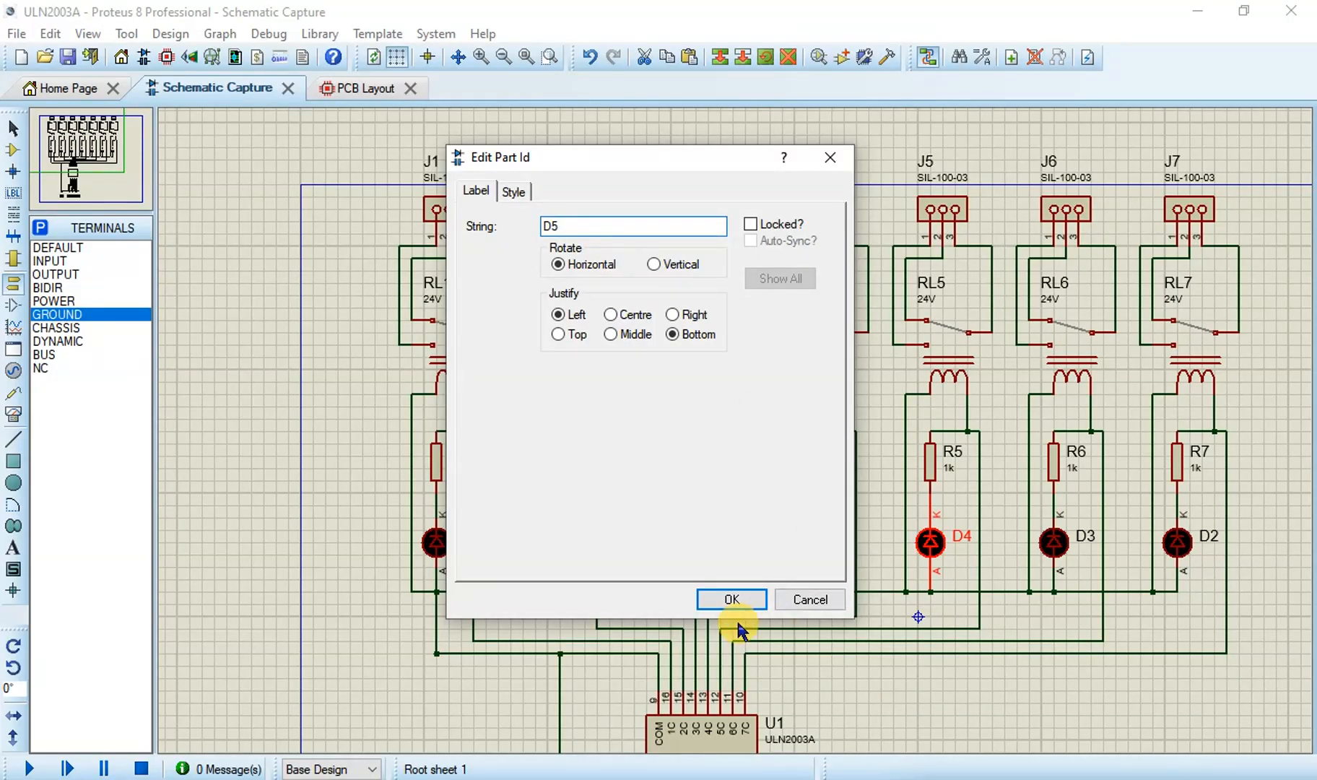
pyautogui.click(733, 599)
# Step: Rename the LEDs below R6 and R7 as D6 and D7
pyautogui.doubleClick(1065, 538)
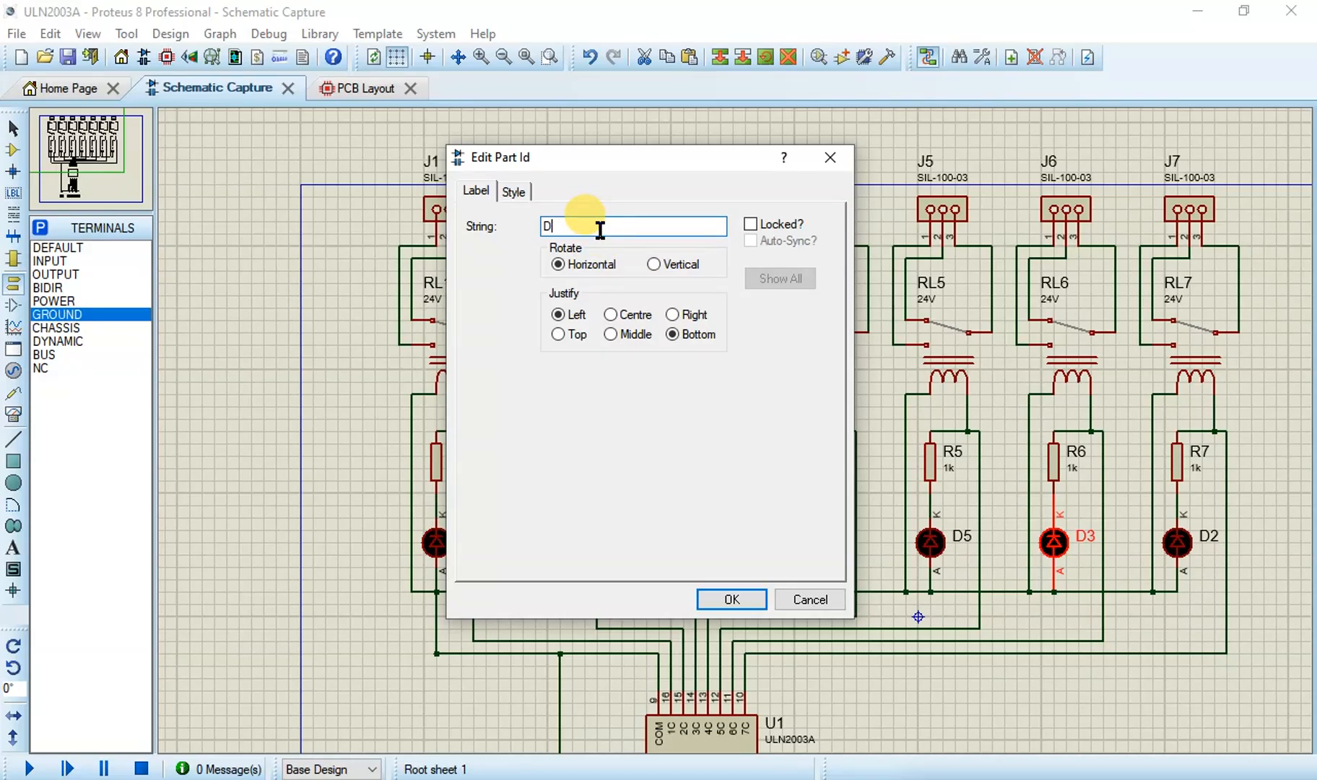
pyautogui.write('D6')
pyautogui.click(751, 601)
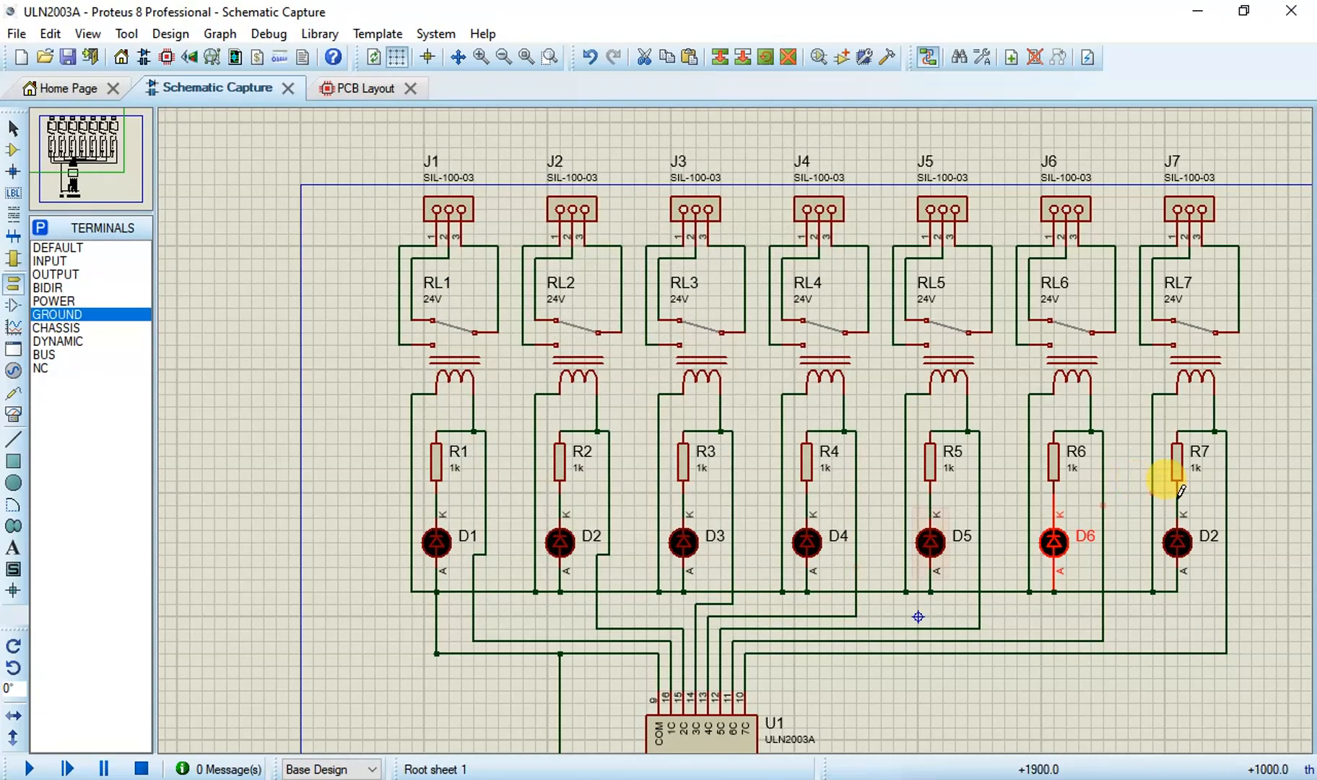
pyautogui.doubleClick(1203, 543)
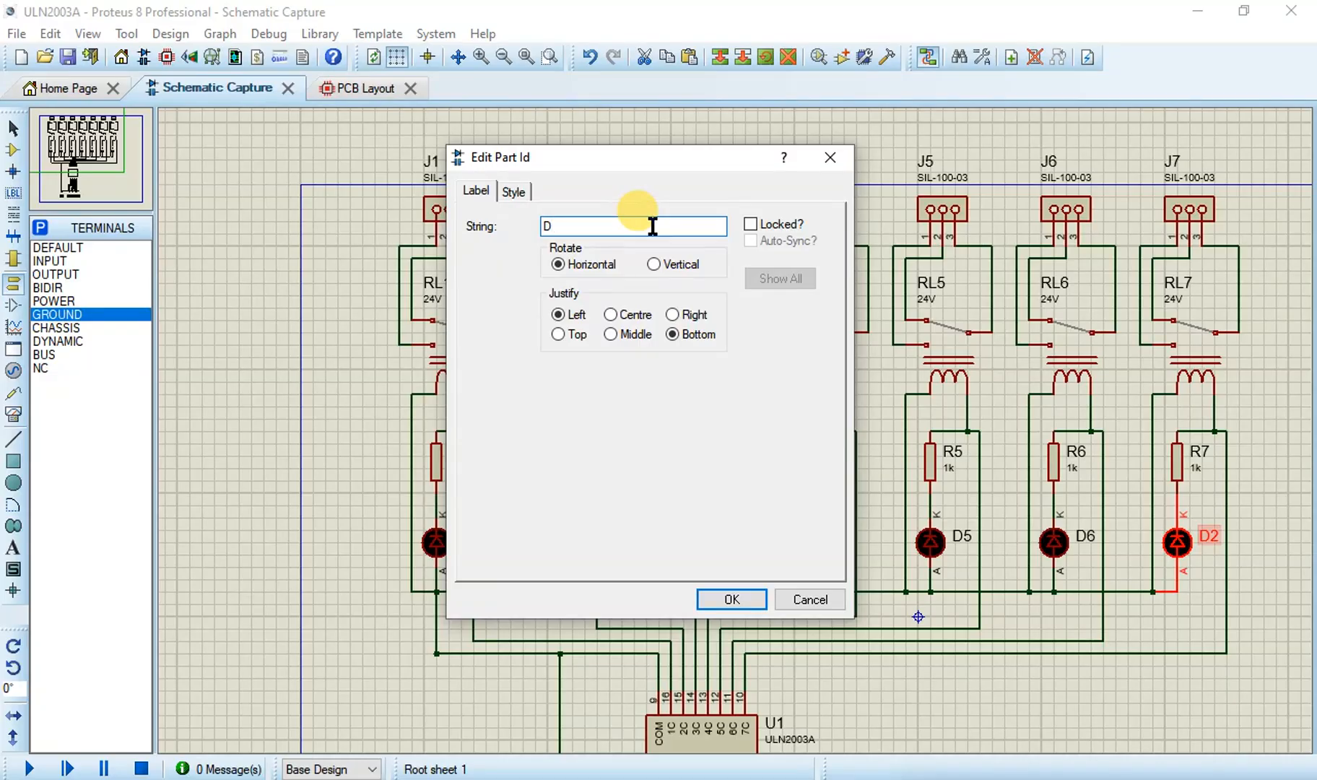
pyautogui.click(731, 599)
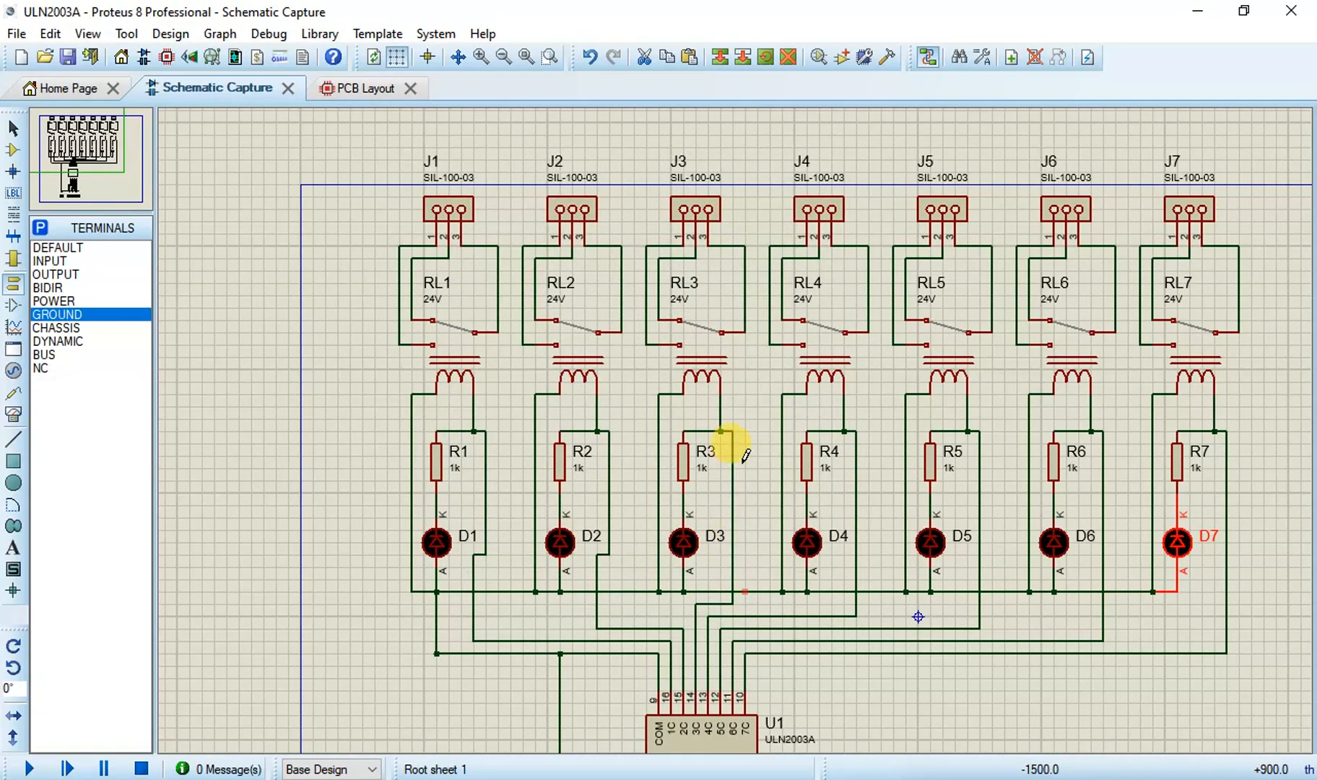
pyautogui.click(808, 473)
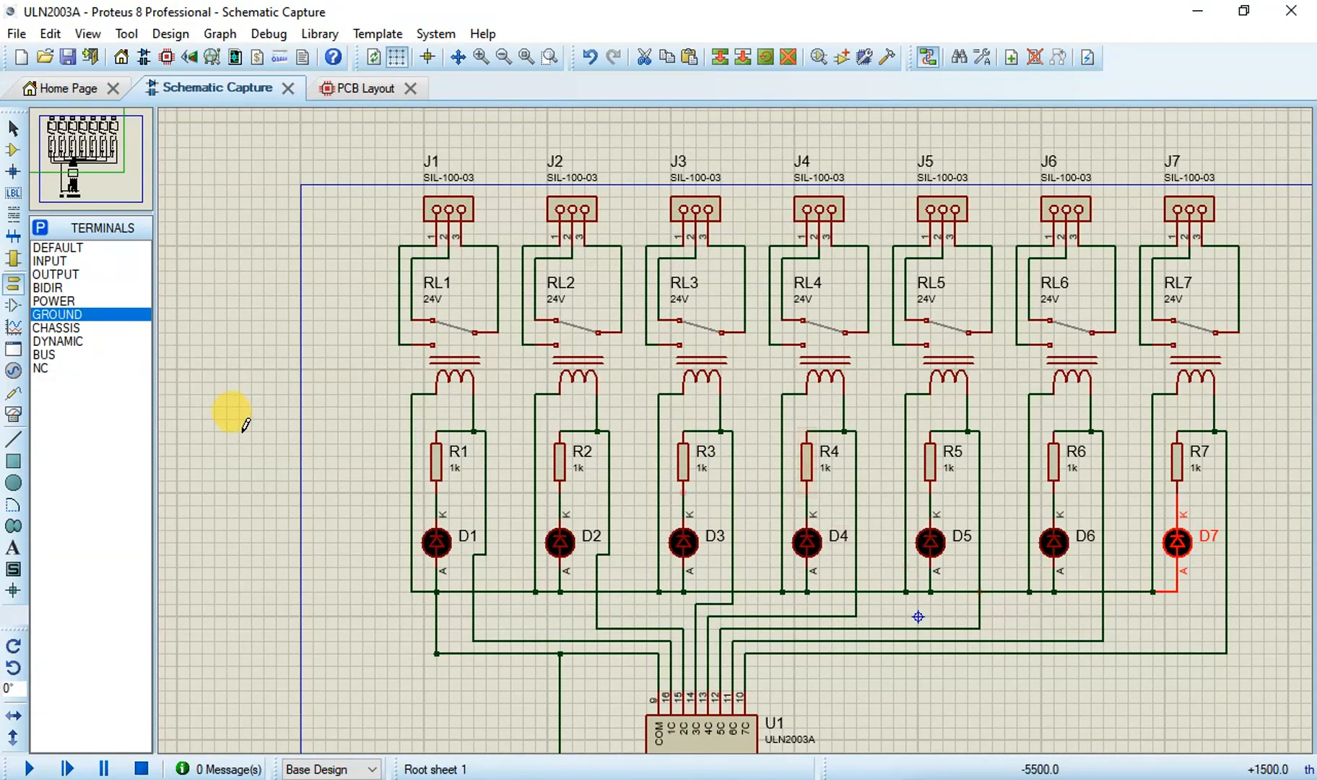
# Step: Return to the PCB layout and place LED D3 beneath relay RL3's C1 pin, between resistors R2 and R3
pyautogui.click(376, 92)
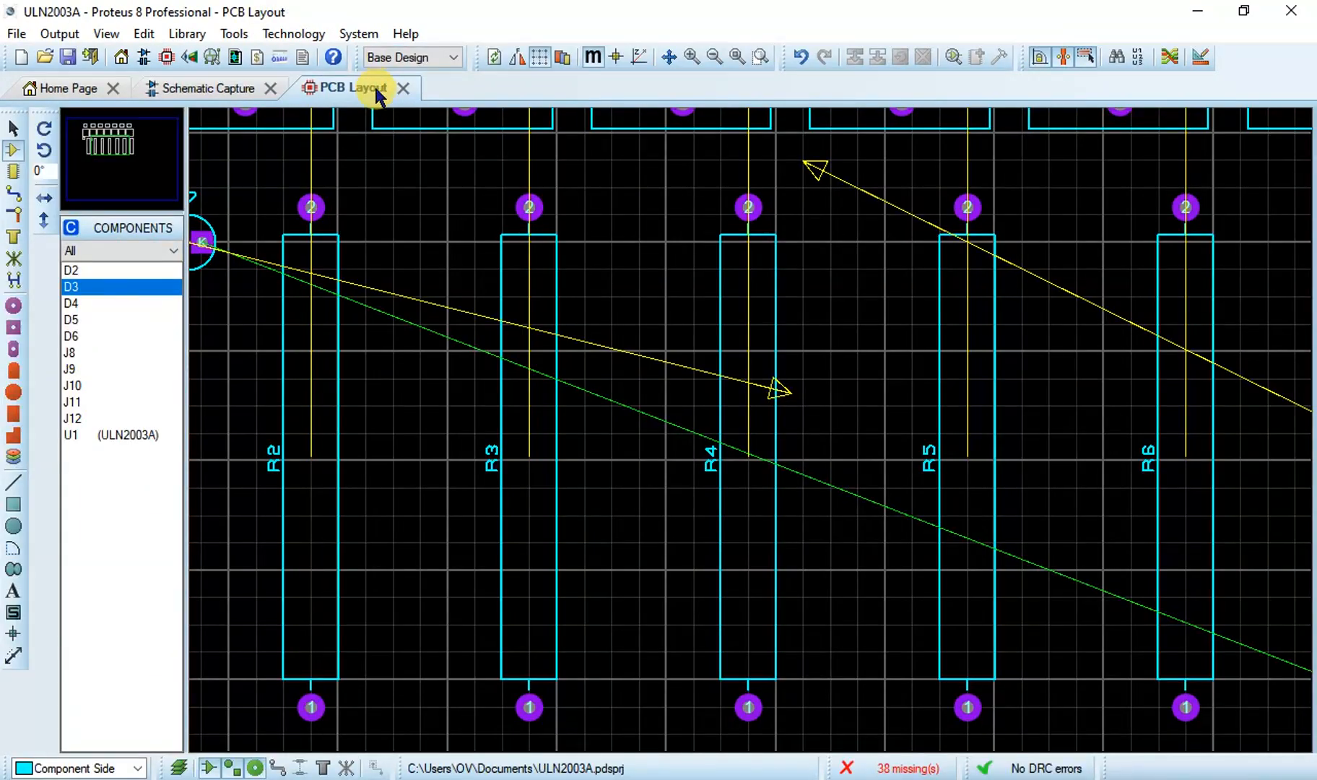
pyautogui.scroll(-2, 698, 422)
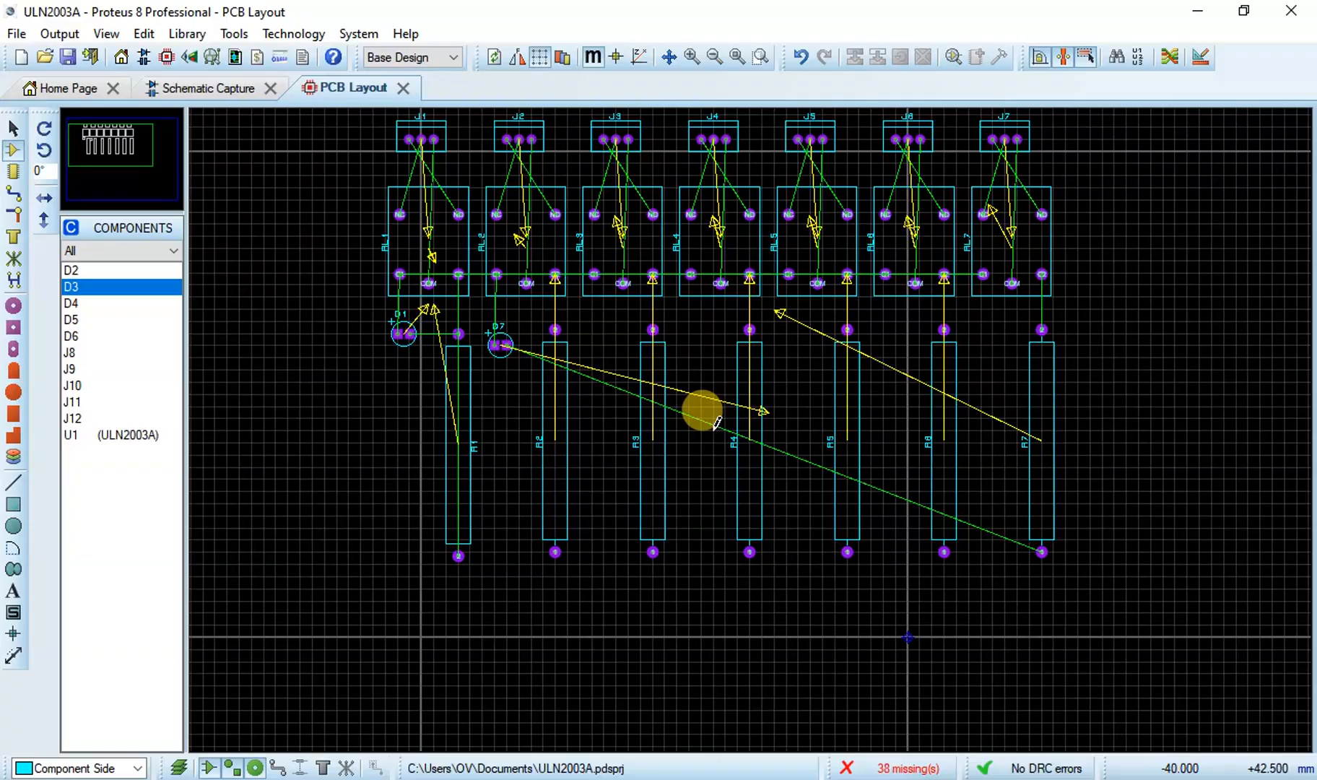
pyautogui.click(713, 429)
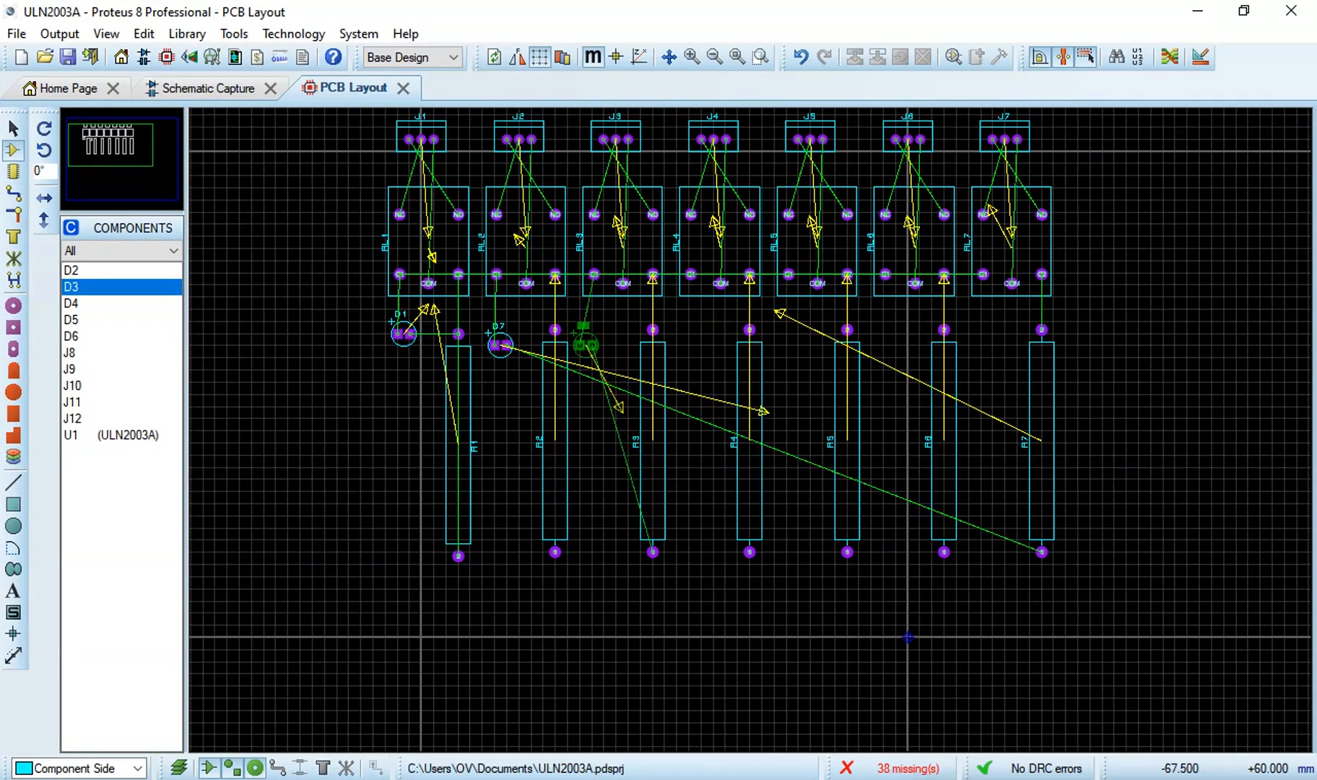
pyautogui.click(598, 345)
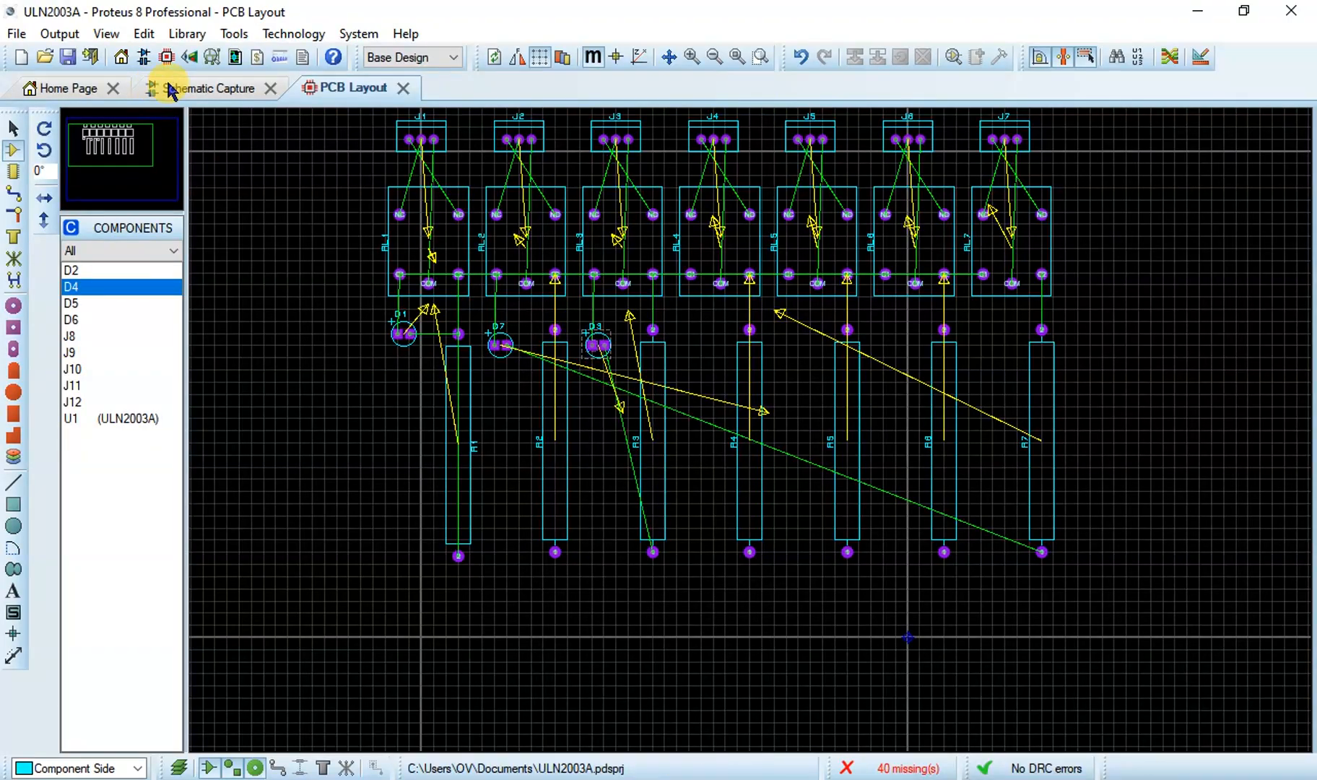
# Step: Save the project from the schematic and select the D7 LED beneath relay RL2 in the PCB layout
pyautogui.click(193, 94)
pyautogui.click(16, 34)
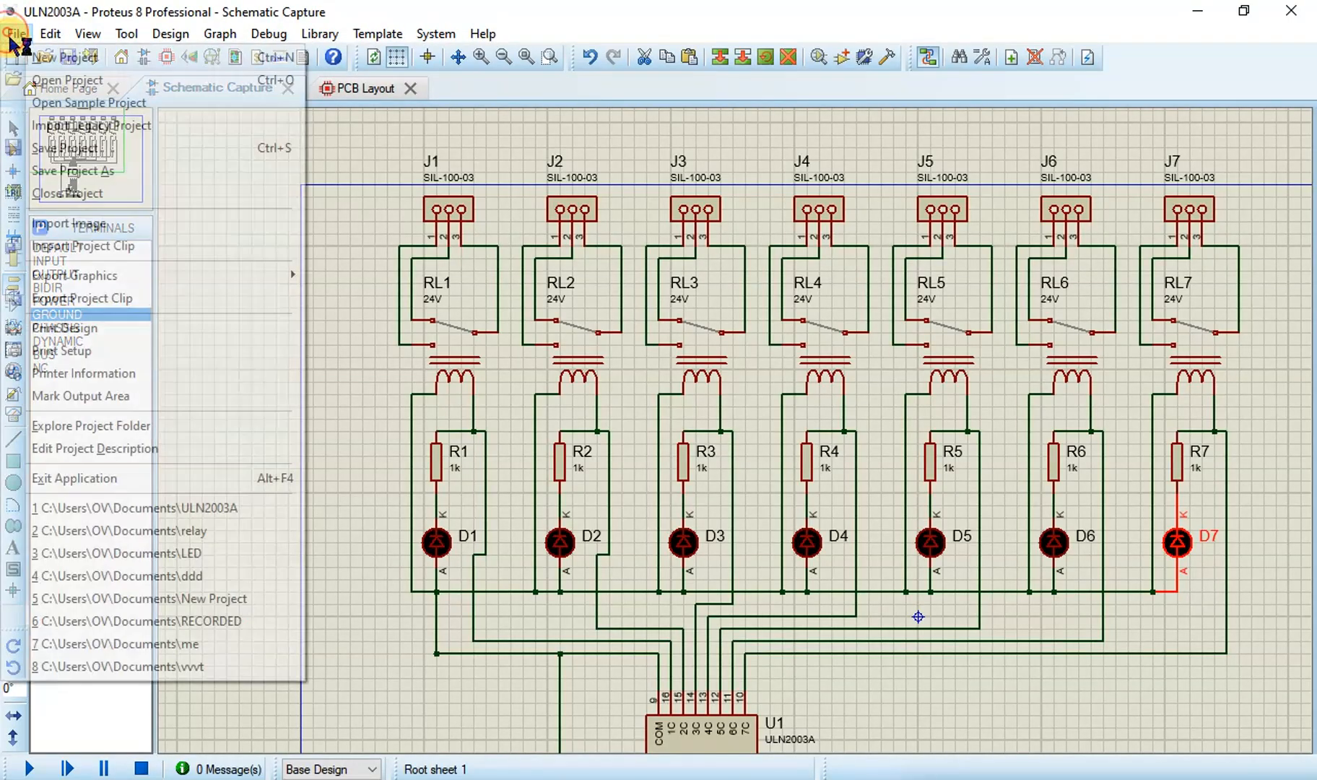
pyautogui.click(63, 152)
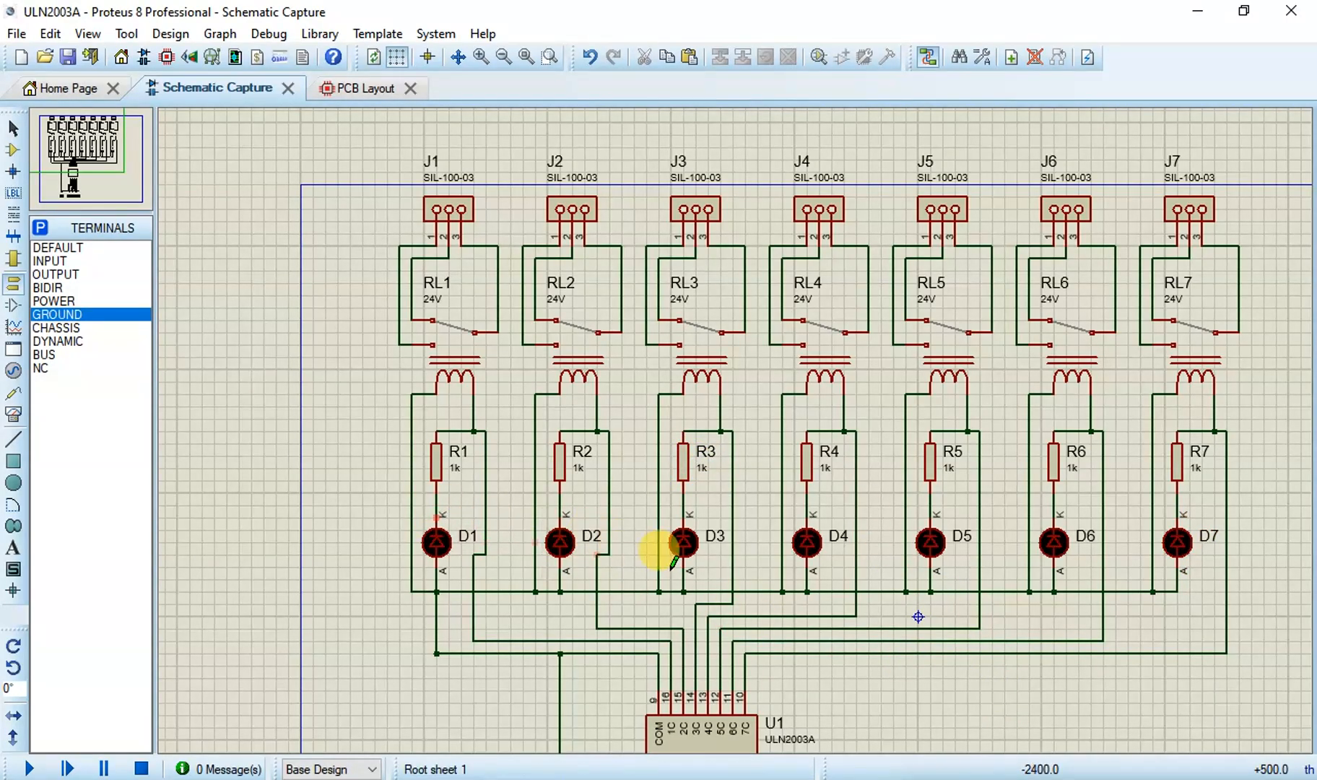
pyautogui.click(345, 88)
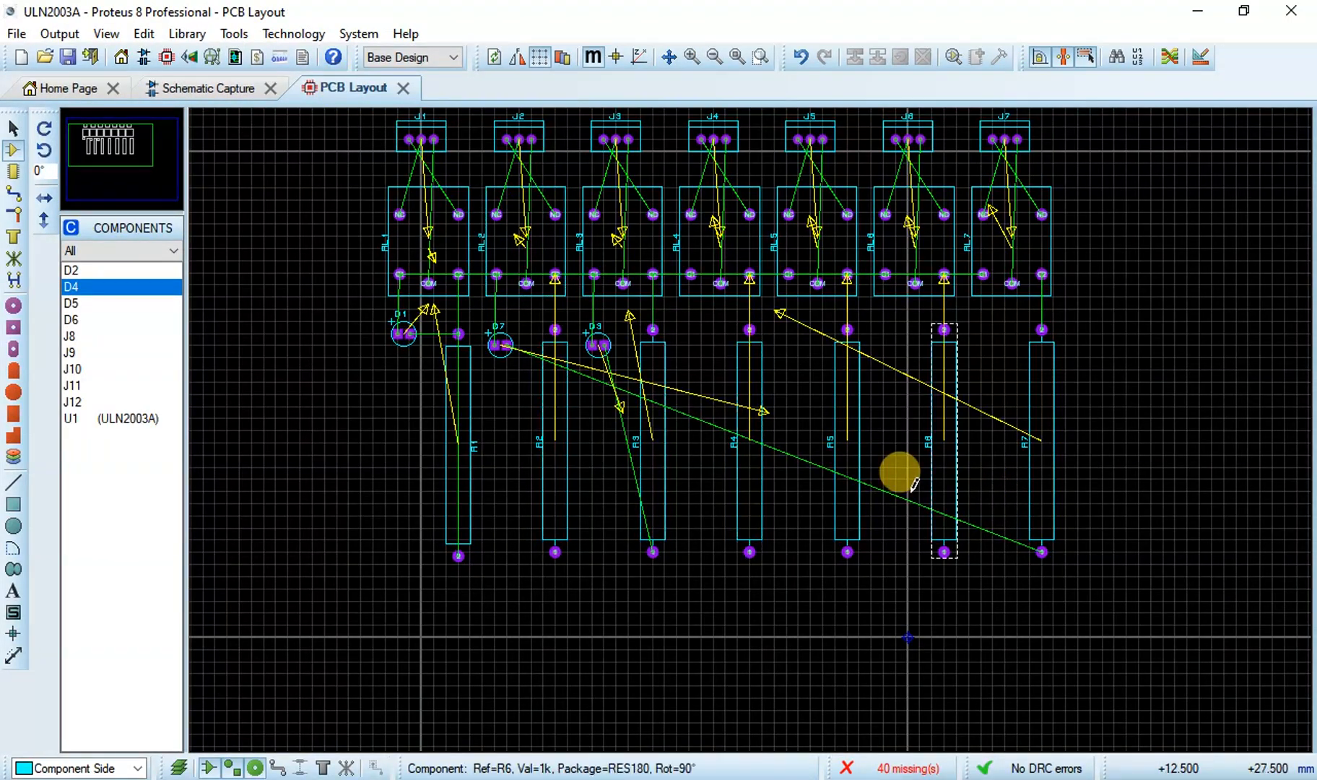
pyautogui.click(501, 336)
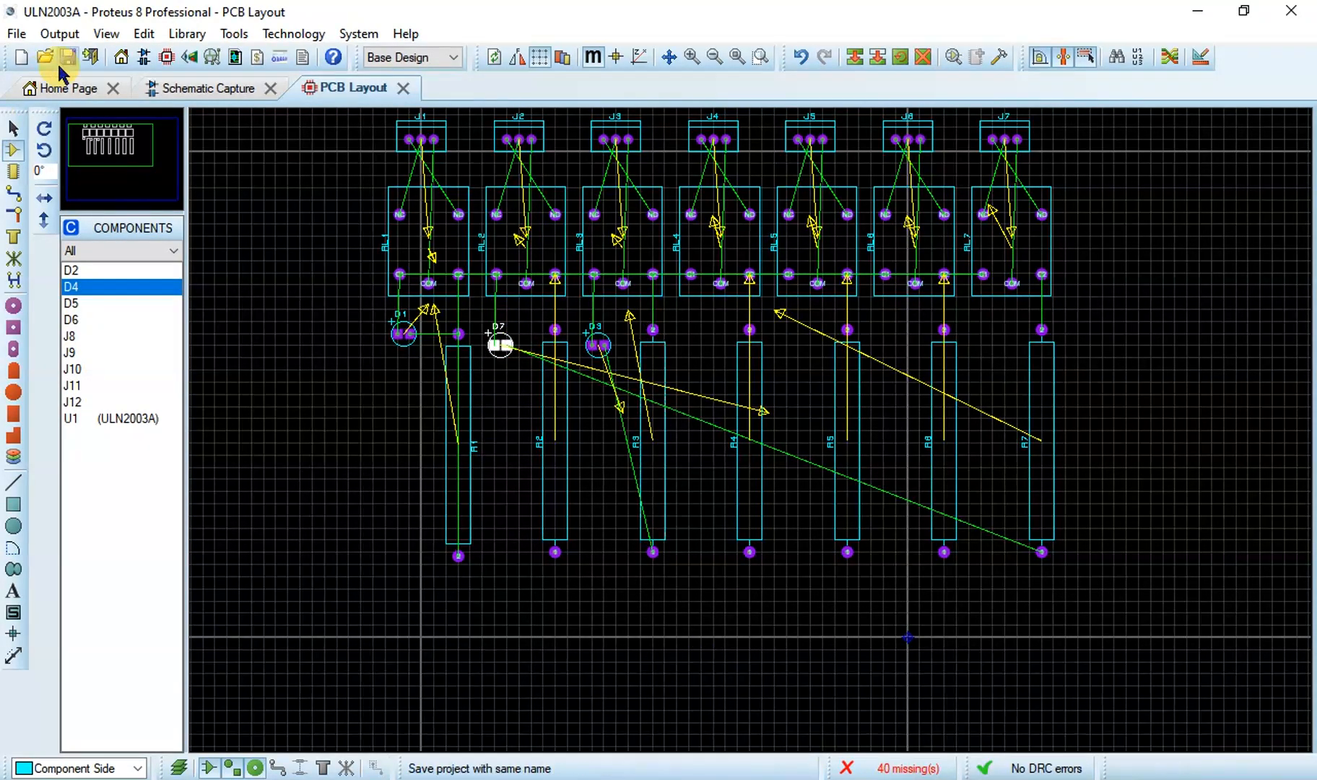
# Step: Check the reference labels of LEDs D7 and D2 in the schematic, accepting both as they are
pyautogui.click(177, 85)
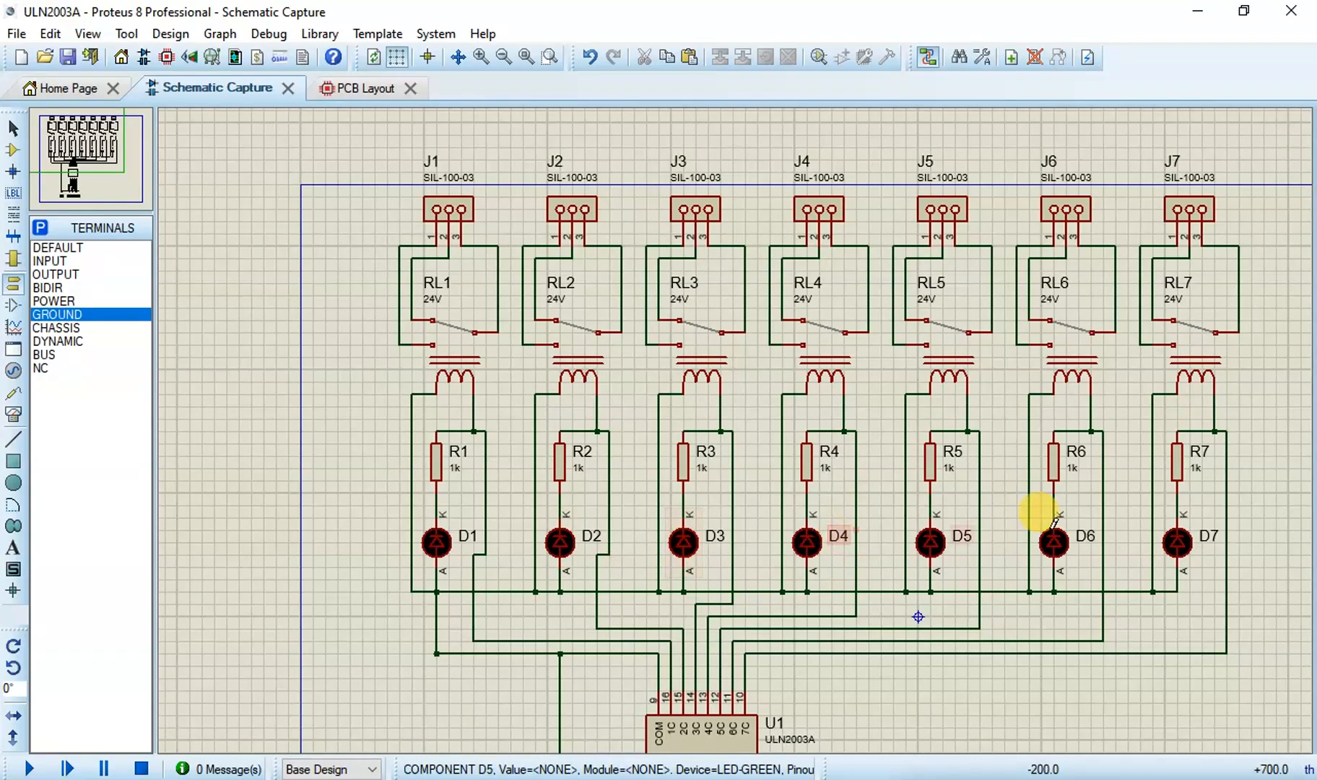
pyautogui.doubleClick(1210, 538)
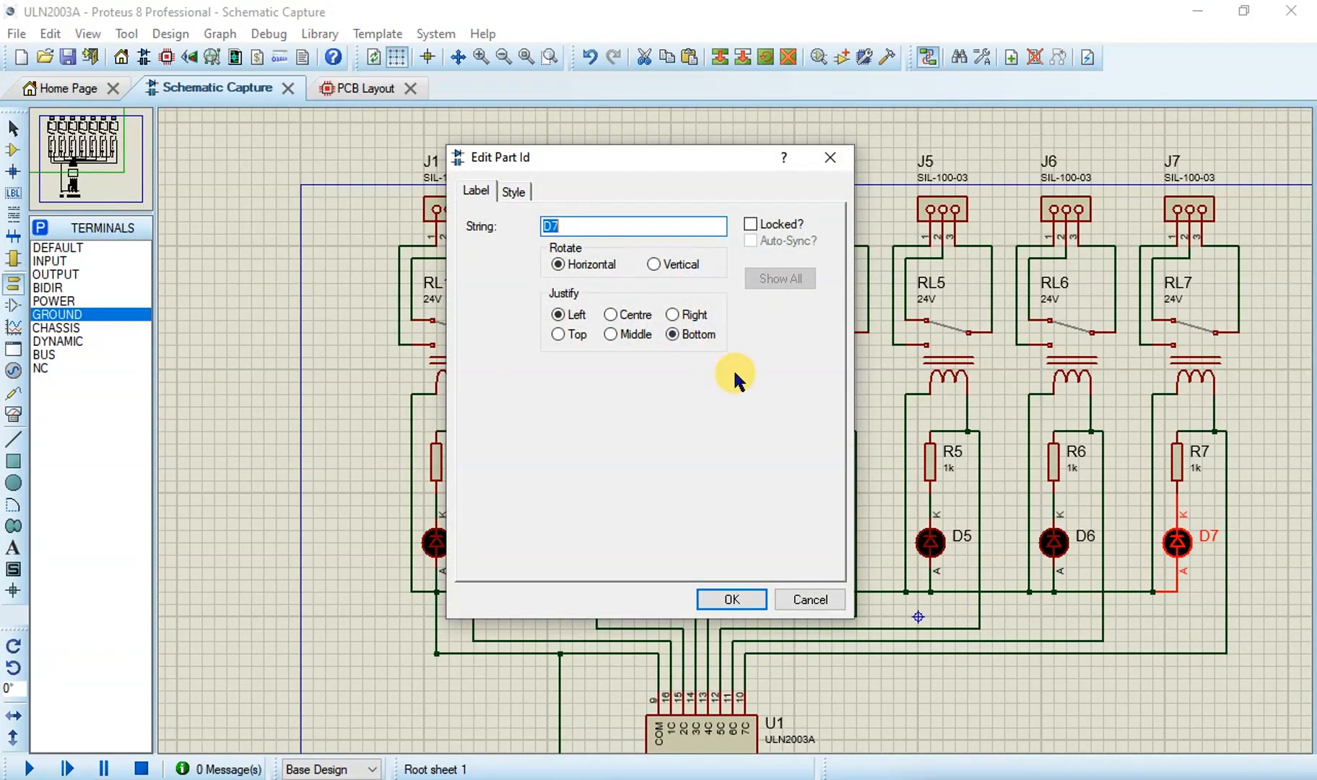
pyautogui.click(731, 600)
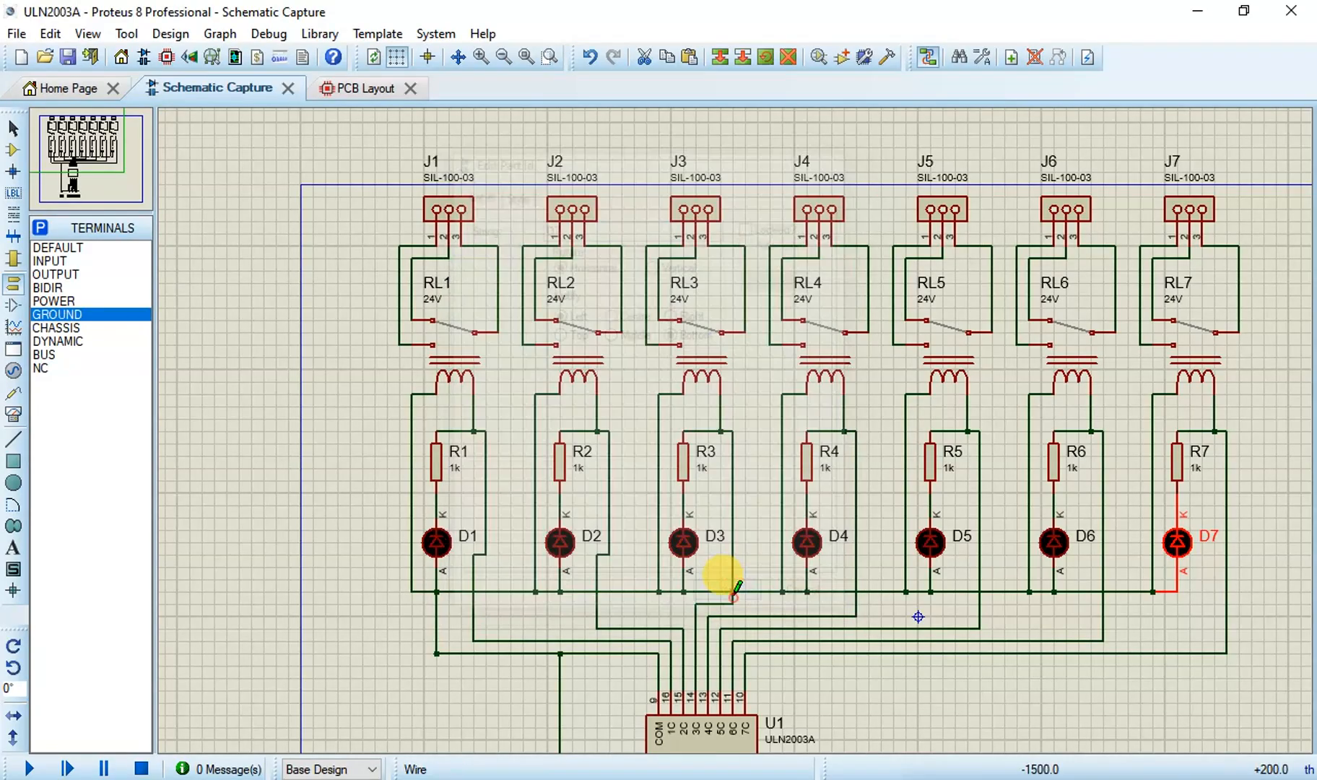
pyautogui.doubleClick(590, 537)
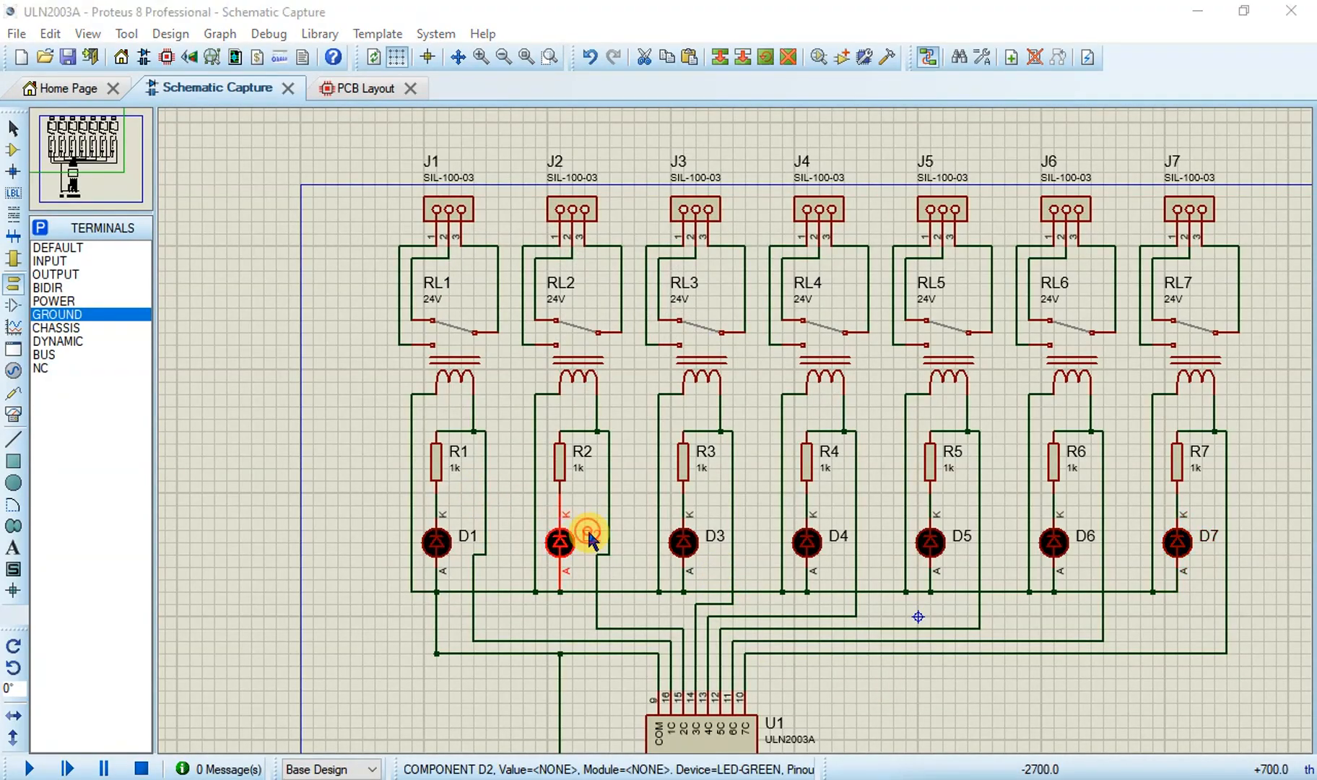
pyautogui.click(732, 600)
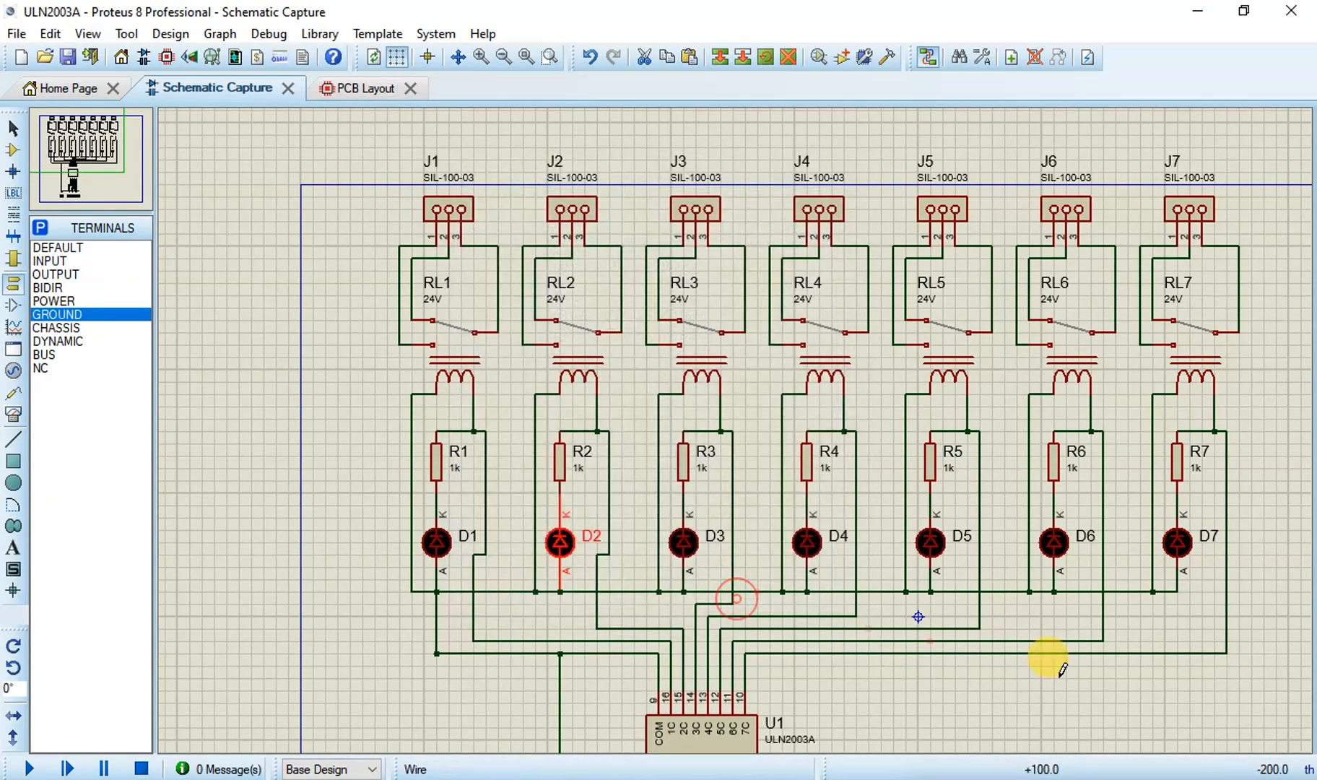
pyautogui.click(1088, 702)
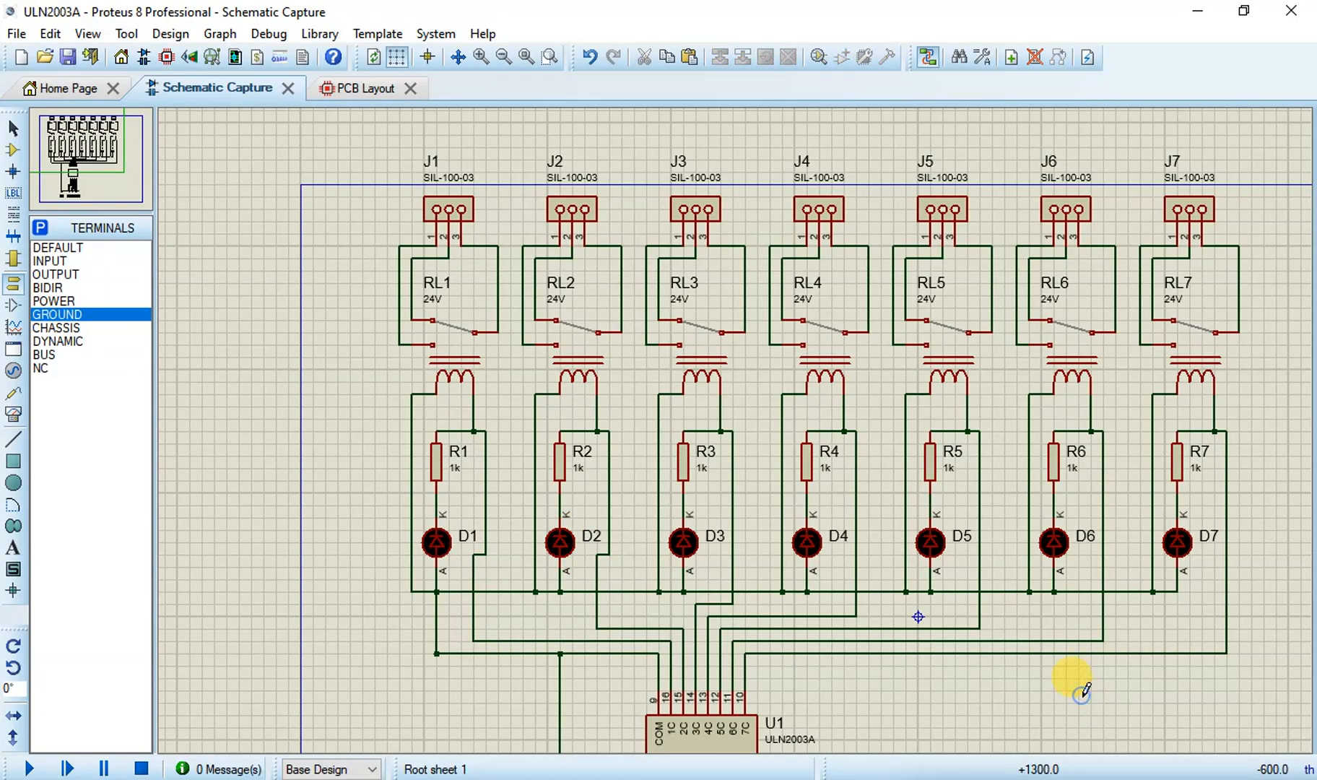
# Step: In the PCB layout, delete LED D7 from beneath relay RL2 and place D2 there, under the C1 pin
pyautogui.click(344, 90)
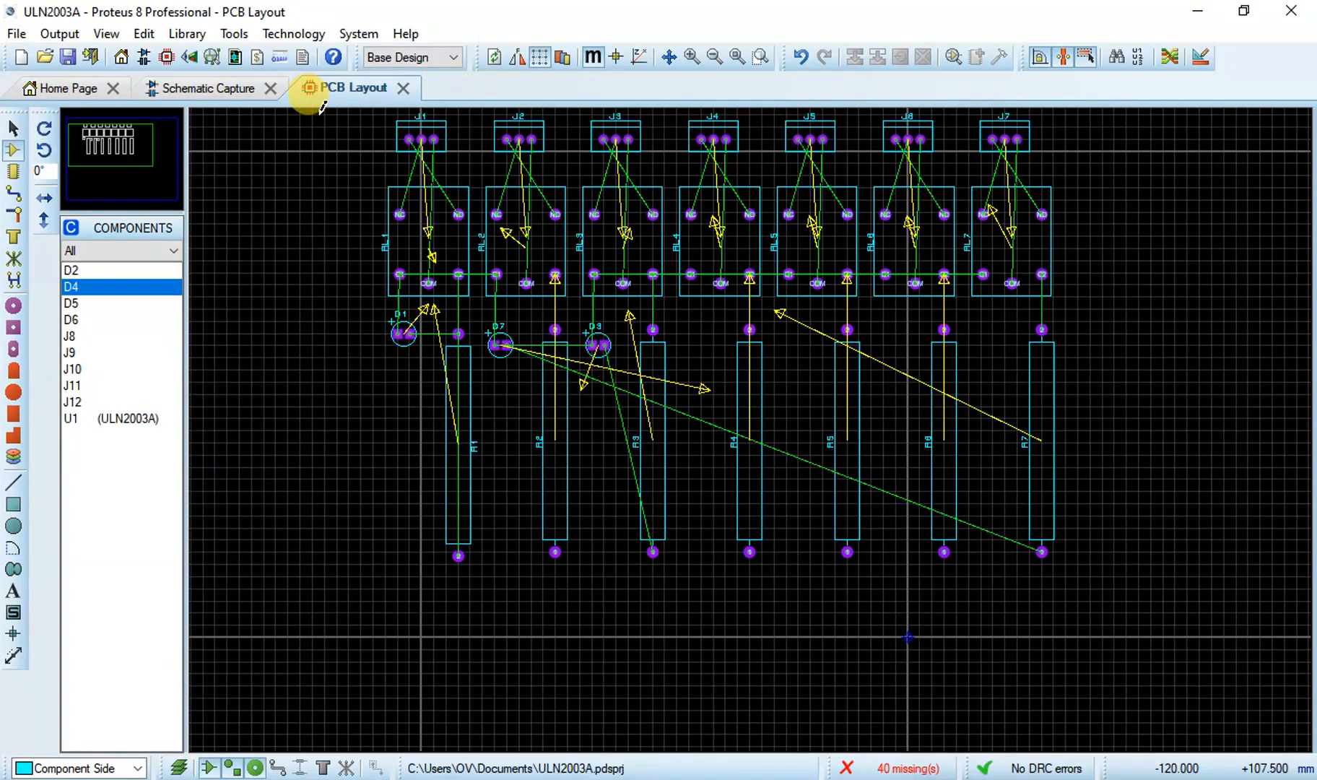
pyautogui.click(512, 348)
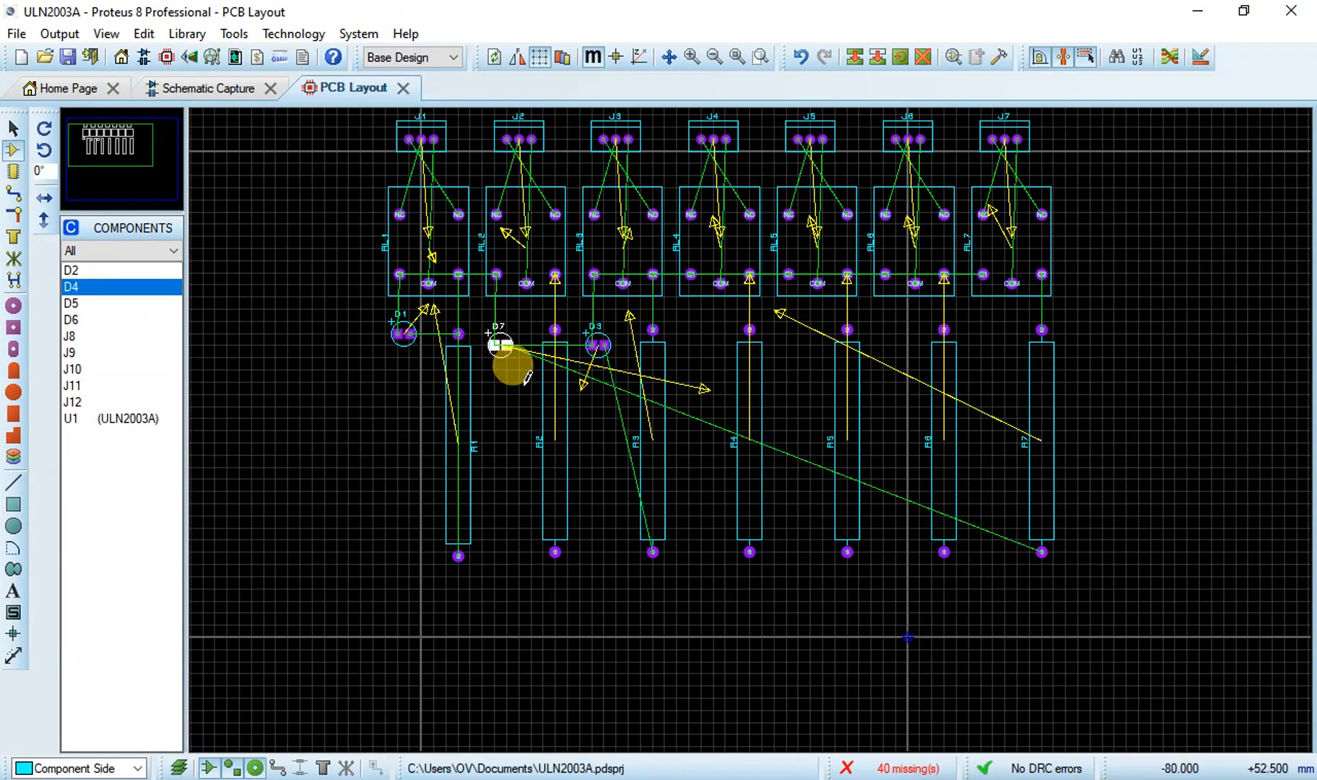
pyautogui.press('Delete')
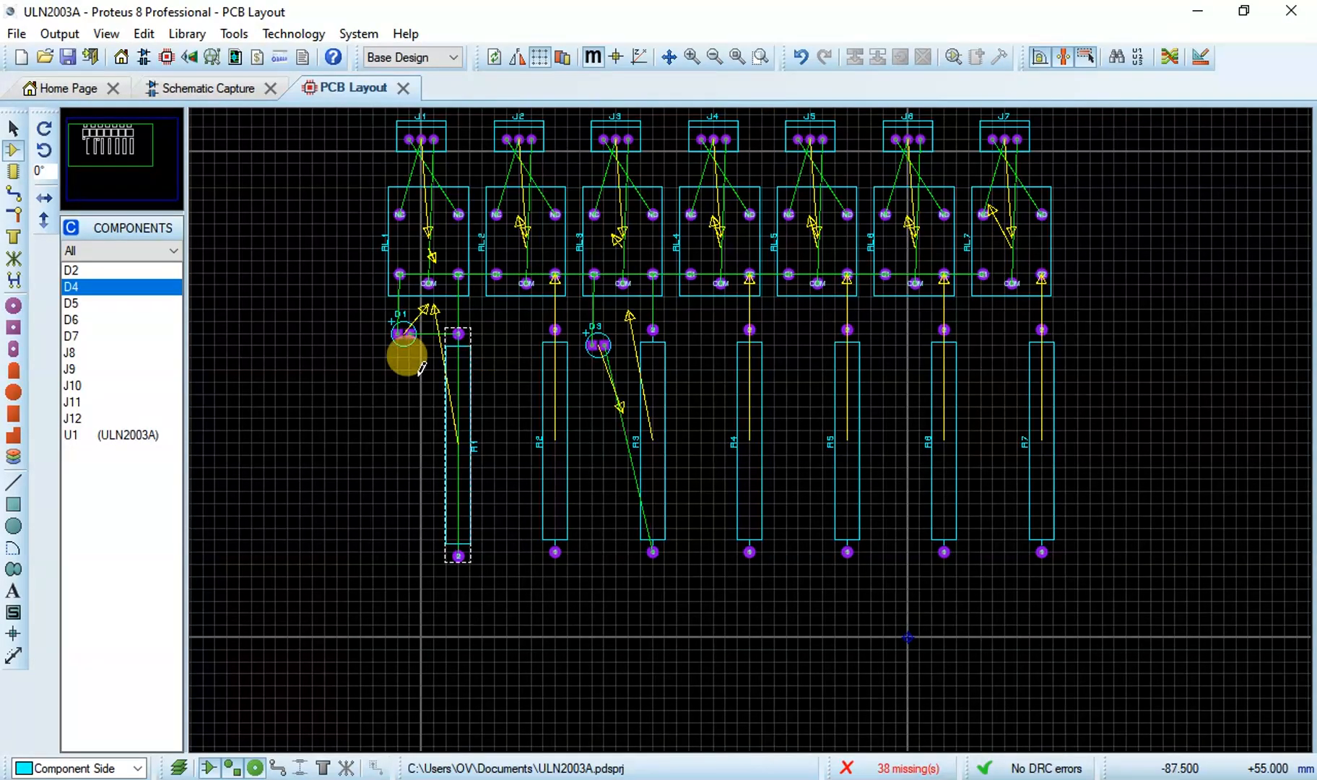
pyautogui.click(72, 271)
pyautogui.click(497, 325)
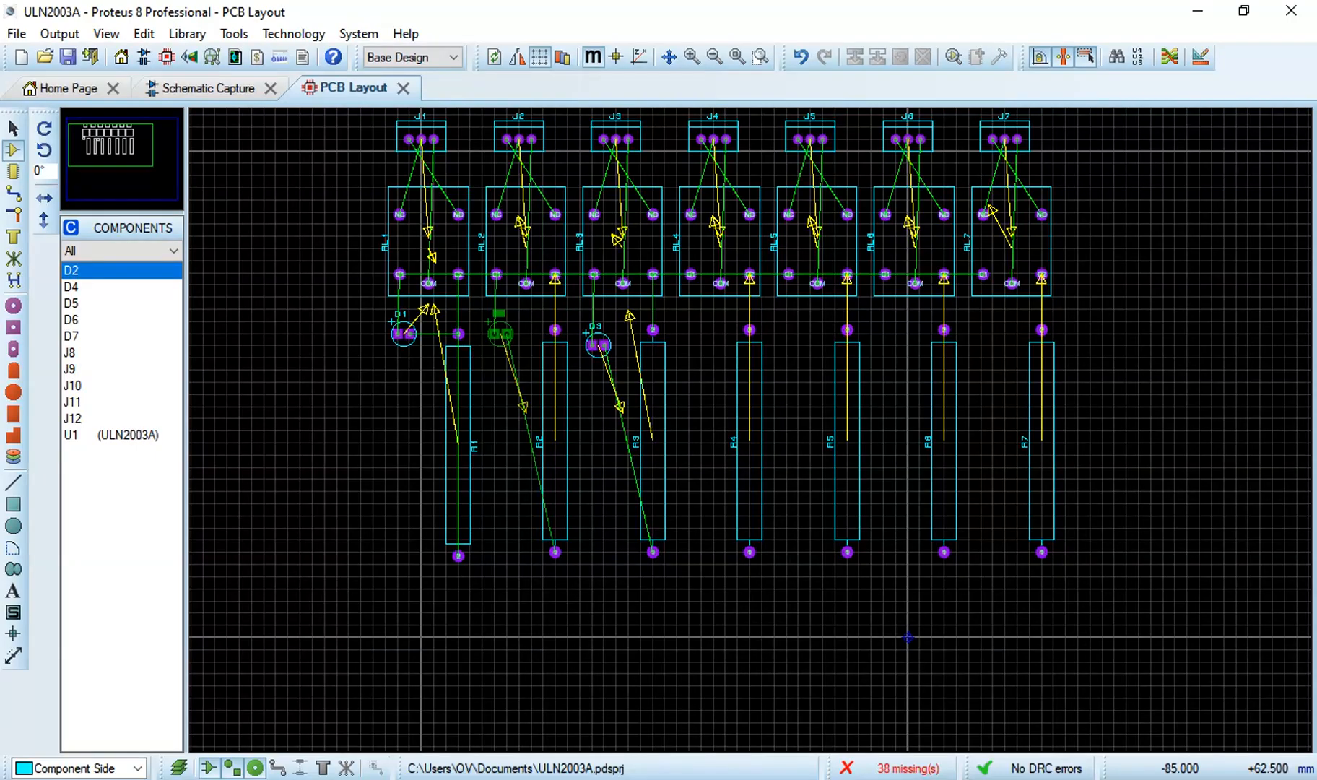
pyautogui.scroll(1, 498, 334)
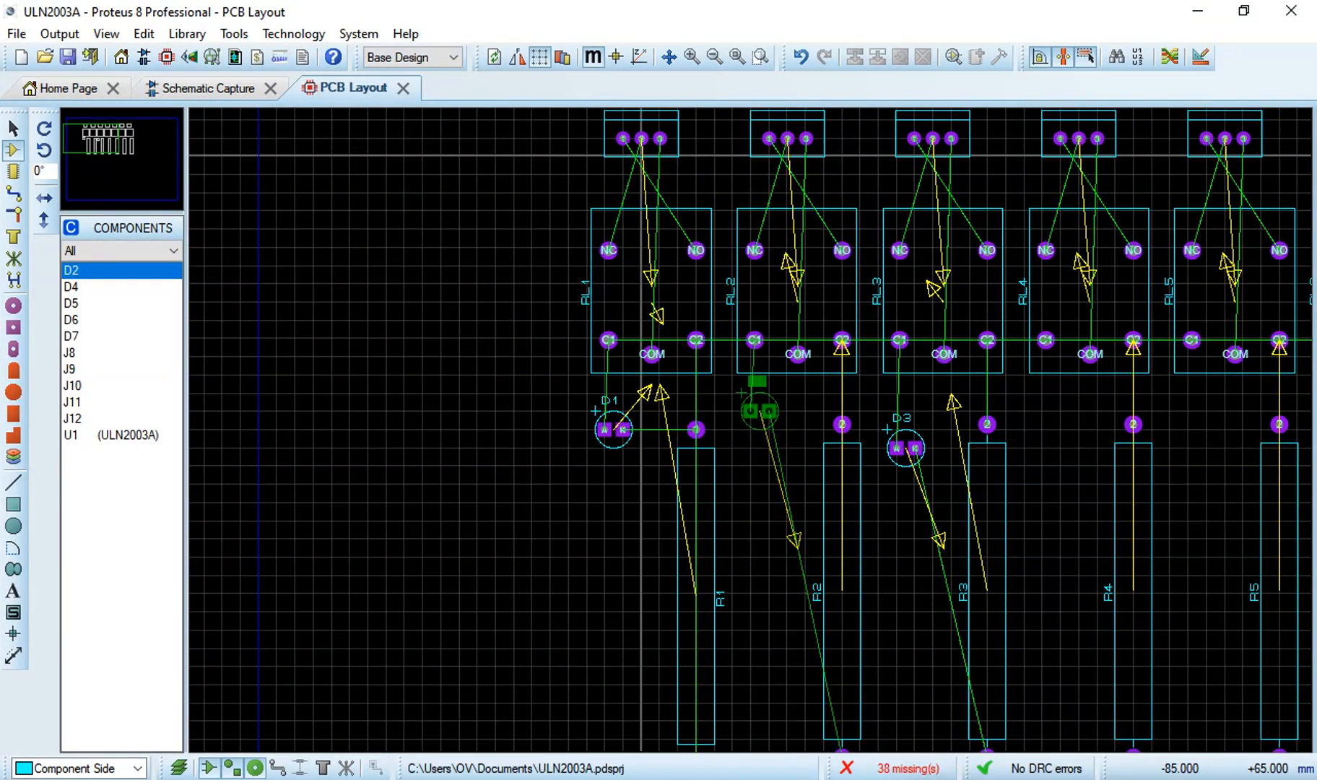
pyautogui.click(750, 437)
# Step: Align LEDs D2 and D3 with D1, and place D4 to D7 in the same row beneath relays RL4 to RL7
pyautogui.middleClick(962, 716)
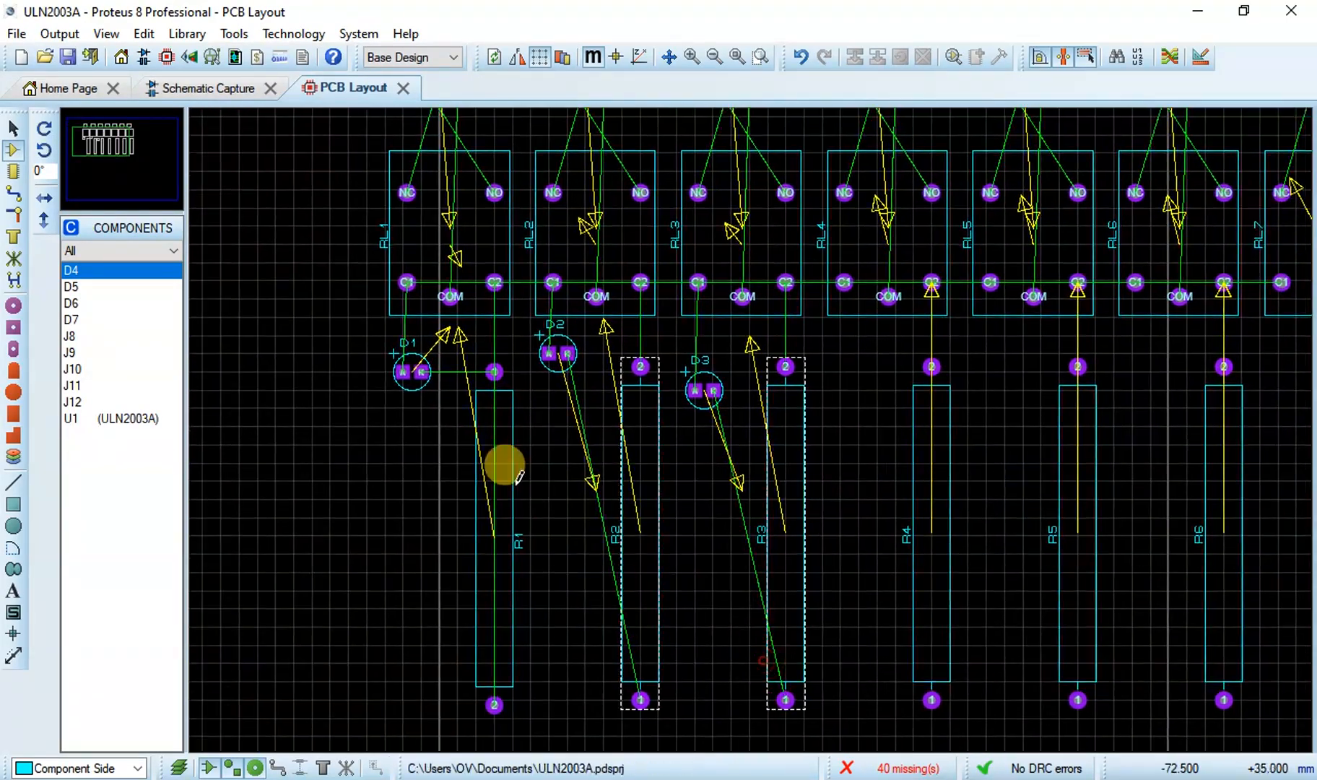
pyautogui.click(503, 462)
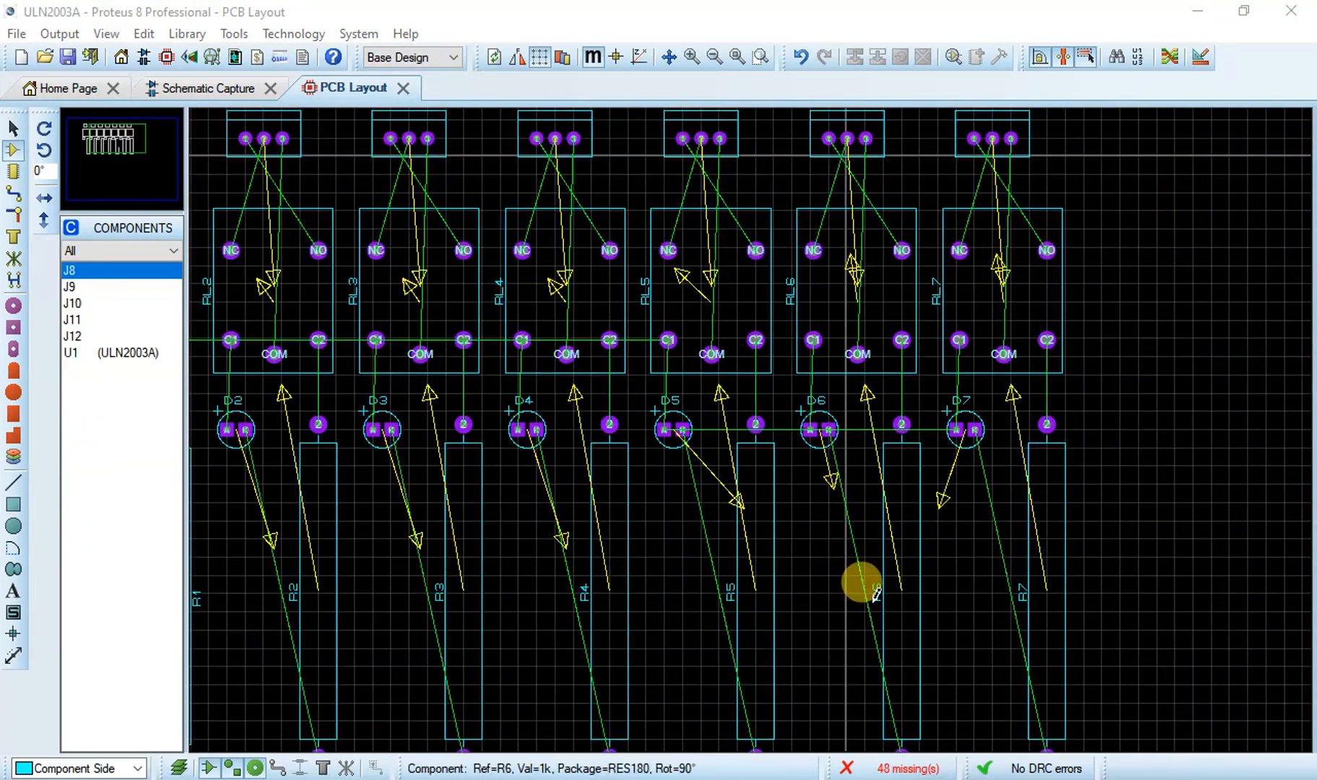
pyautogui.scroll(-1, 815, 499)
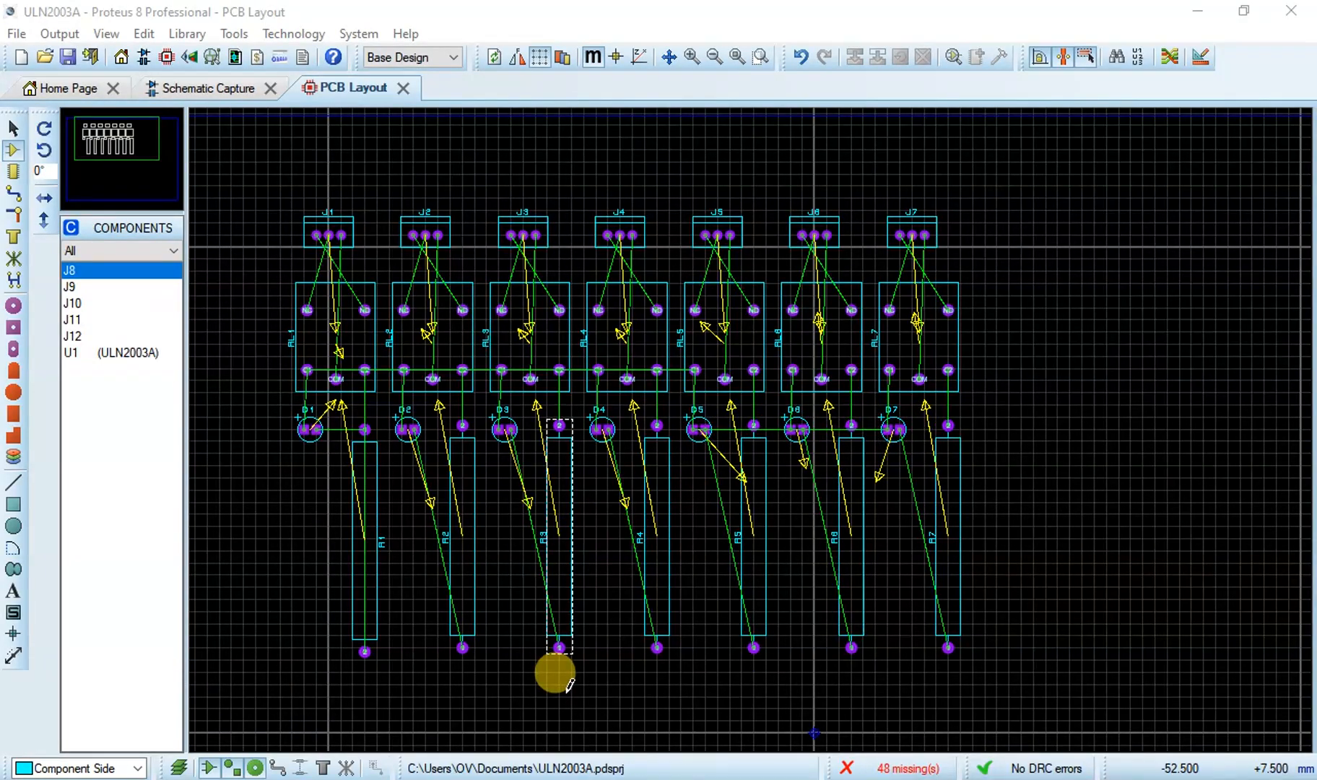
# Step: Check the ULN2003A connections in the schematic and place U1 horizontally in the PCB layout, centred below resistor R4
pyautogui.click(230, 89)
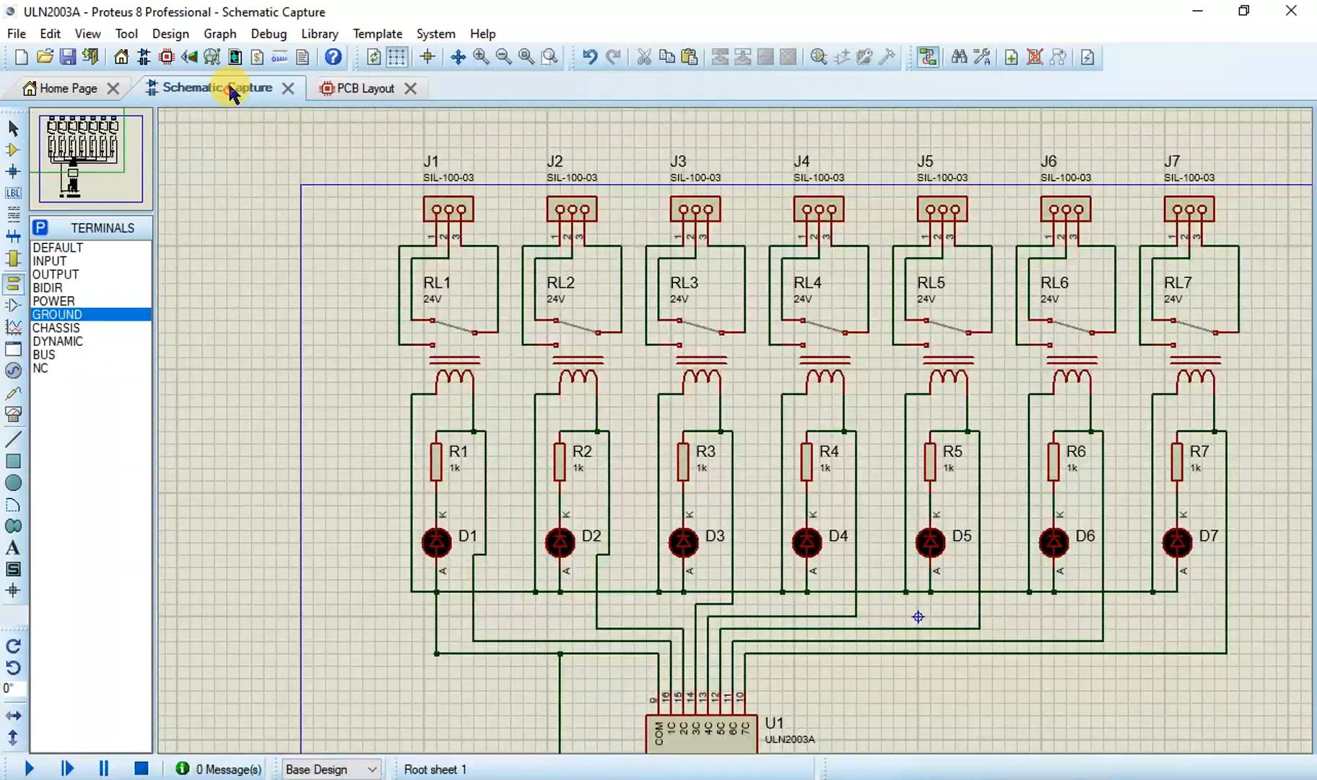
pyautogui.moveTo(544, 538); pyautogui.dragTo(505, 341)
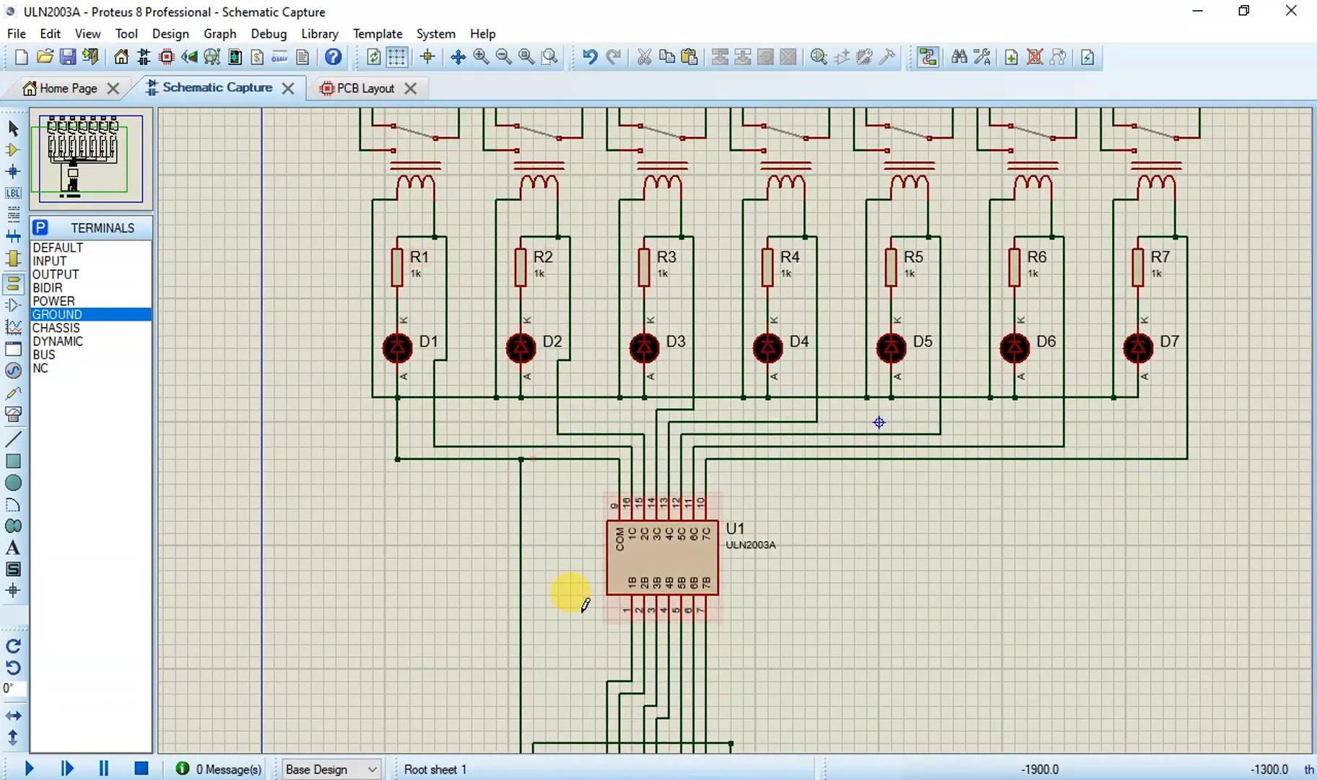
pyautogui.moveTo(867, 580)
pyautogui.mouseDown()
pyautogui.moveTo(874, 597)
pyautogui.moveTo(845, 455)
pyautogui.mouseUp()
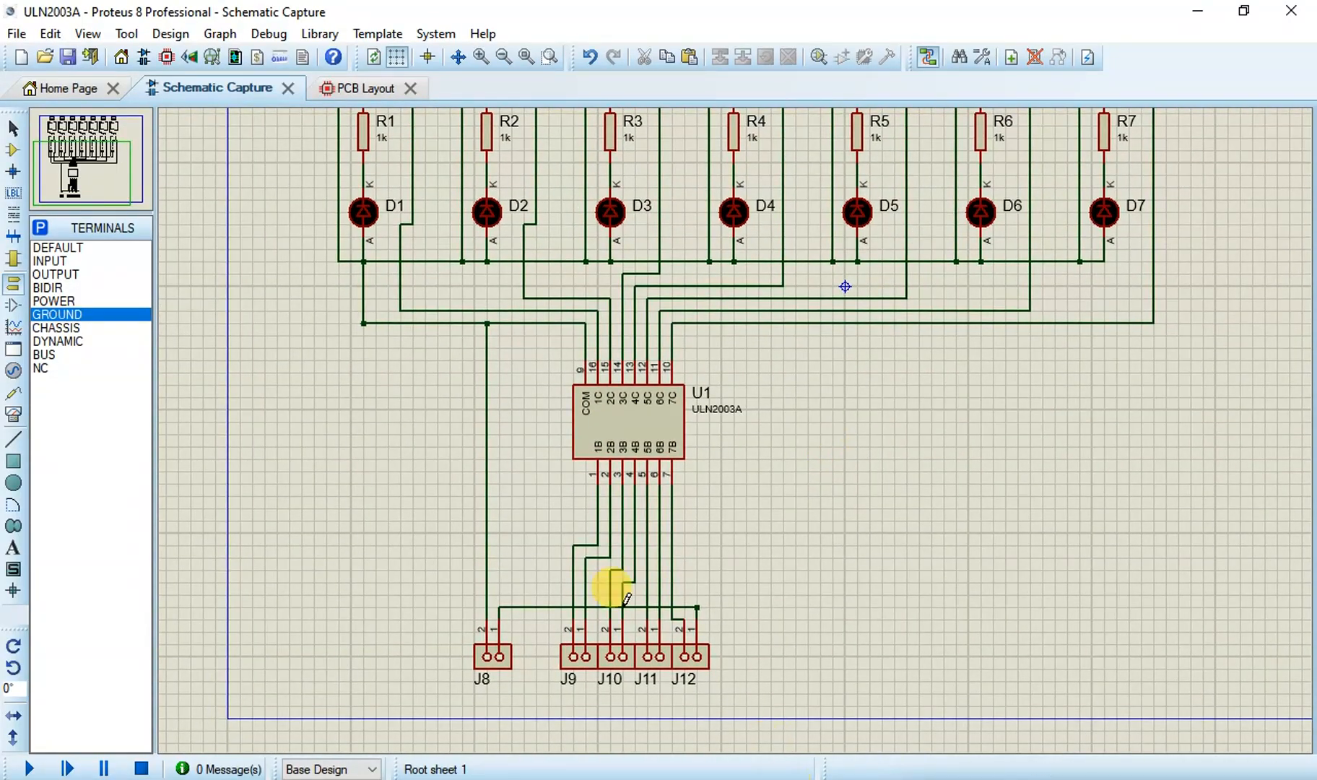
pyautogui.click(370, 92)
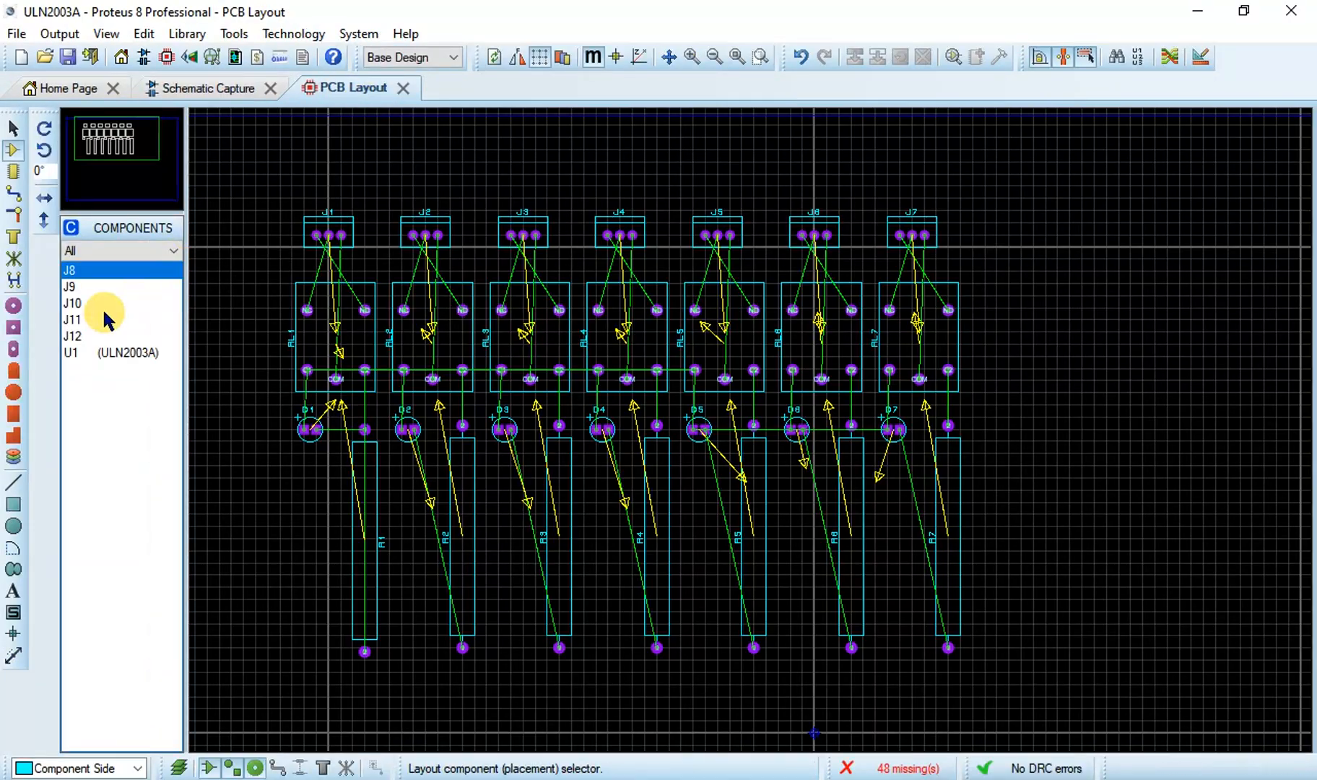
pyautogui.click(104, 353)
pyautogui.middleClick(606, 654)
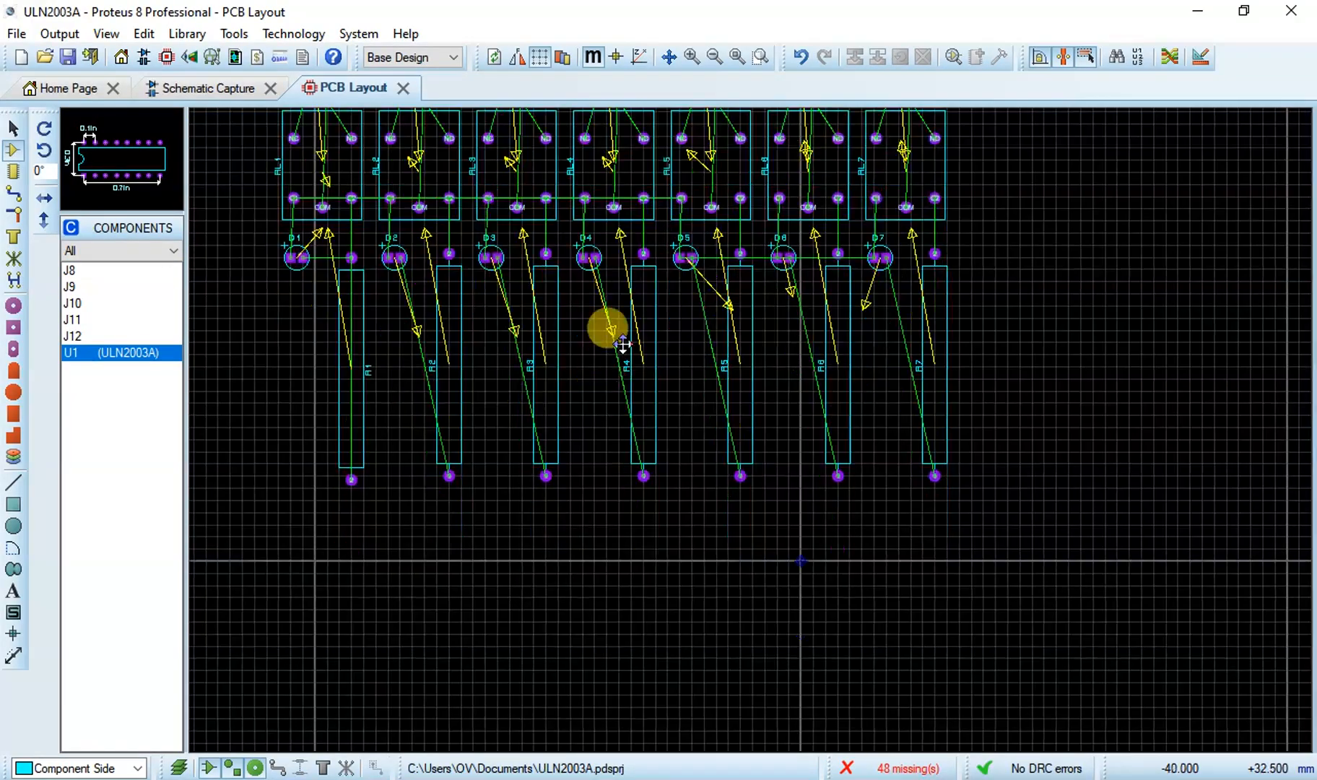
pyautogui.click(607, 329)
pyautogui.click(609, 488)
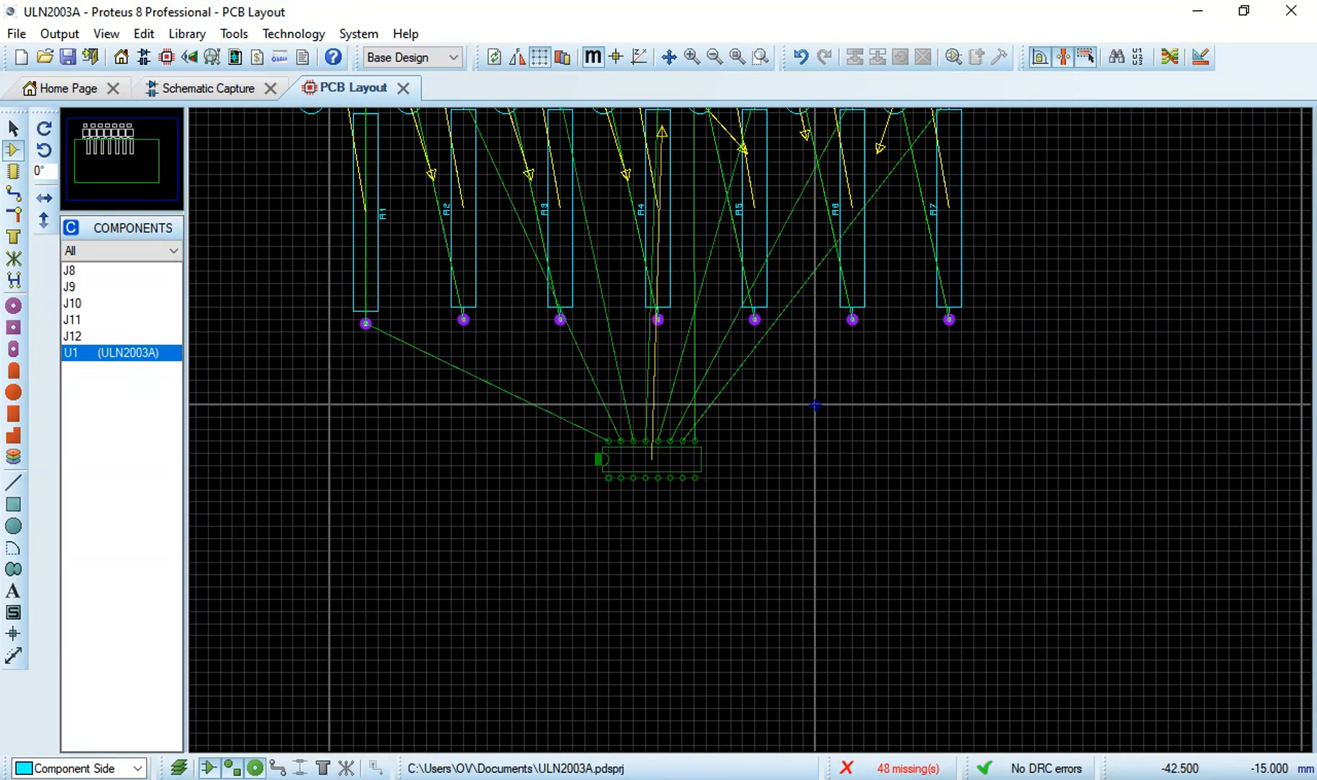
pyautogui.click(628, 485)
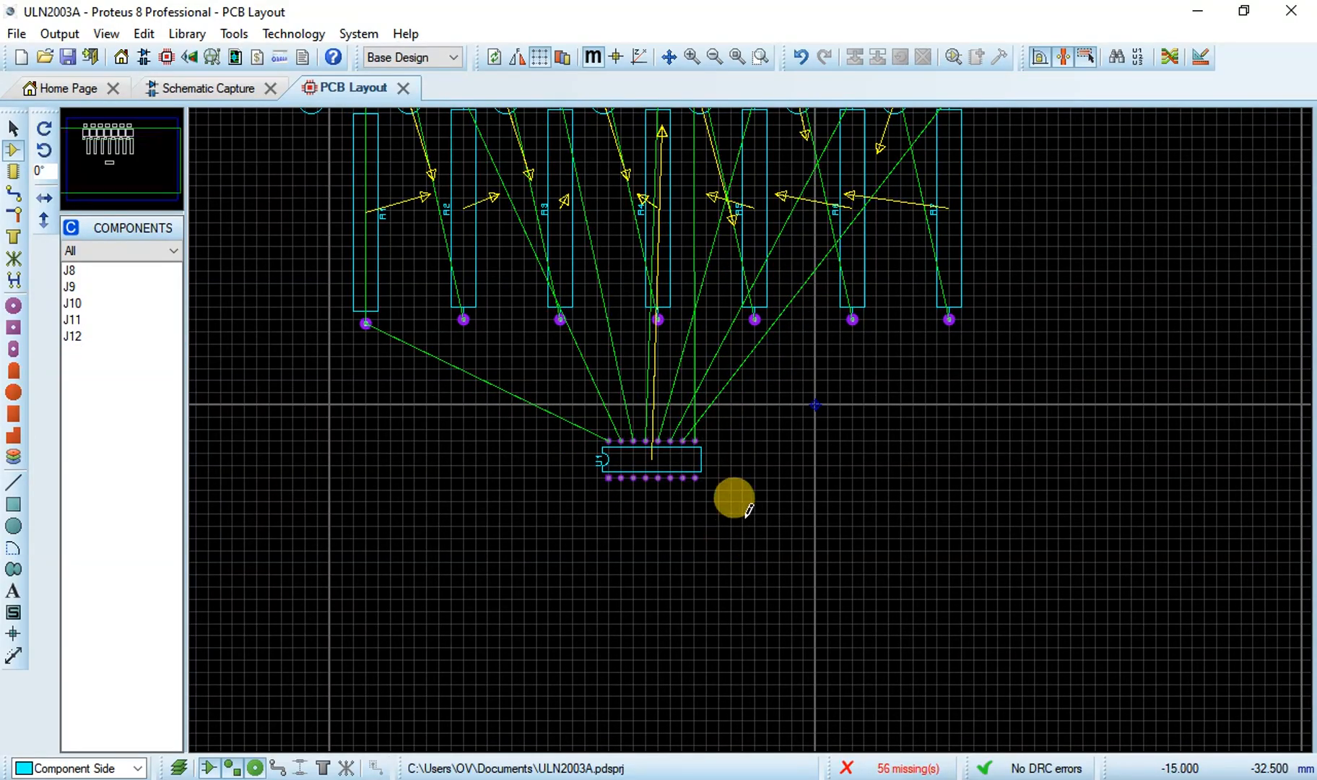
# Step: Check connectors J8 to J12 in the schematic and place J8 in the PCB layout, below and right of U1
pyautogui.scroll(-2, 751, 480)
pyautogui.scroll(2, 751, 480)
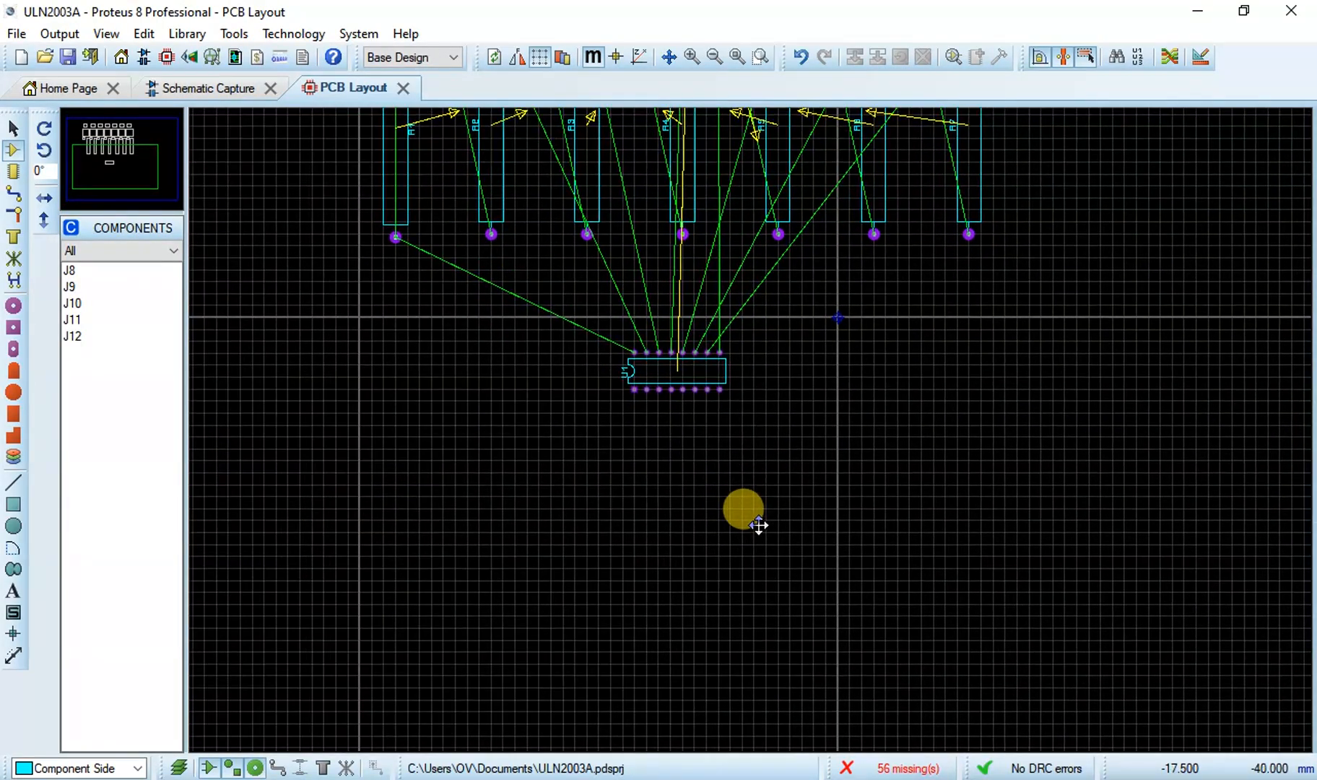
pyautogui.click(751, 520)
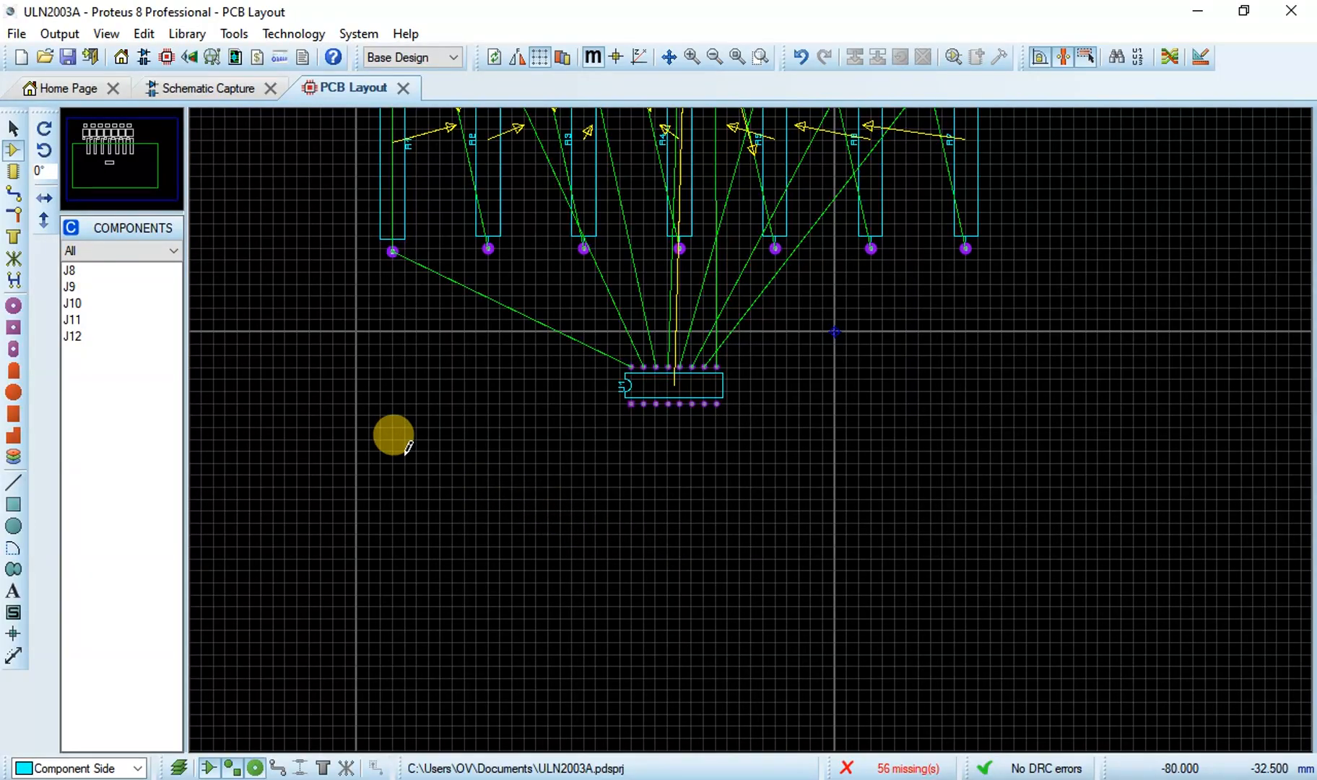
pyautogui.click(231, 91)
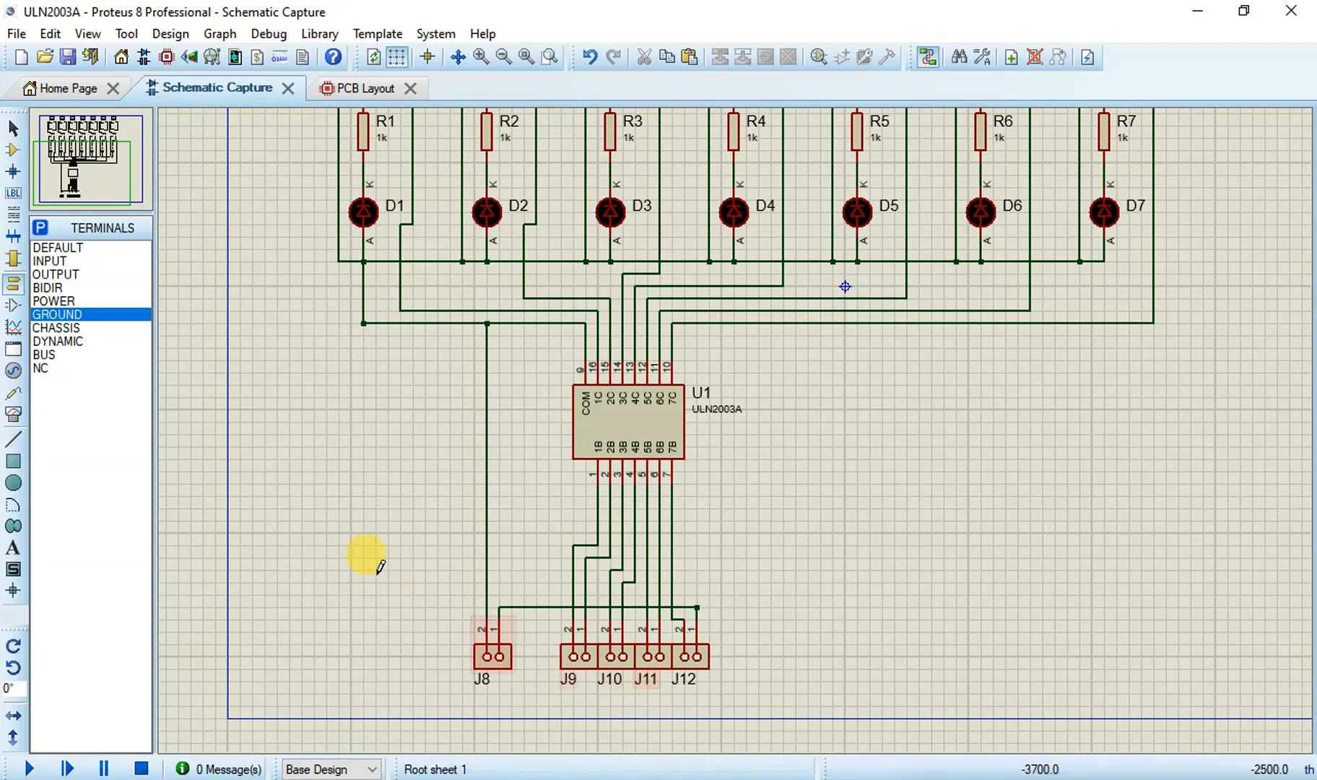
pyautogui.click(359, 89)
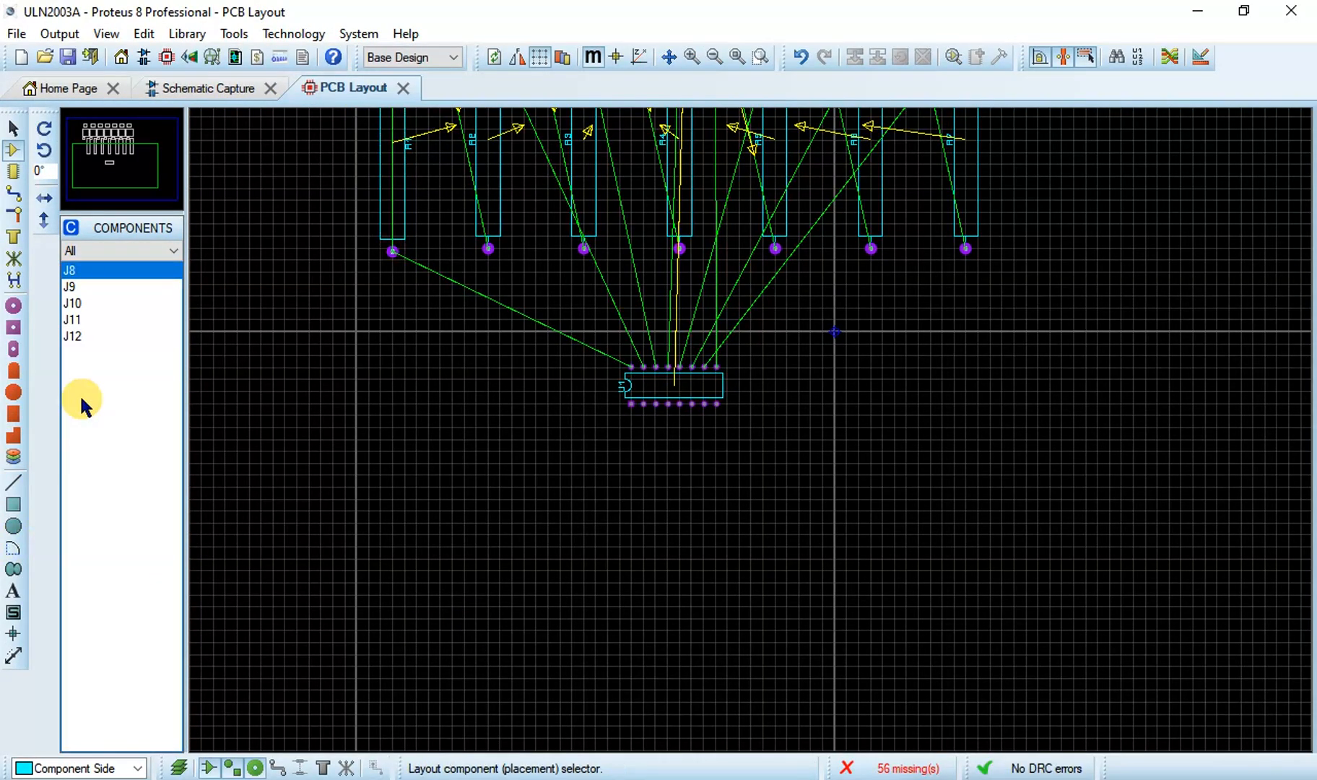
pyautogui.click(514, 505)
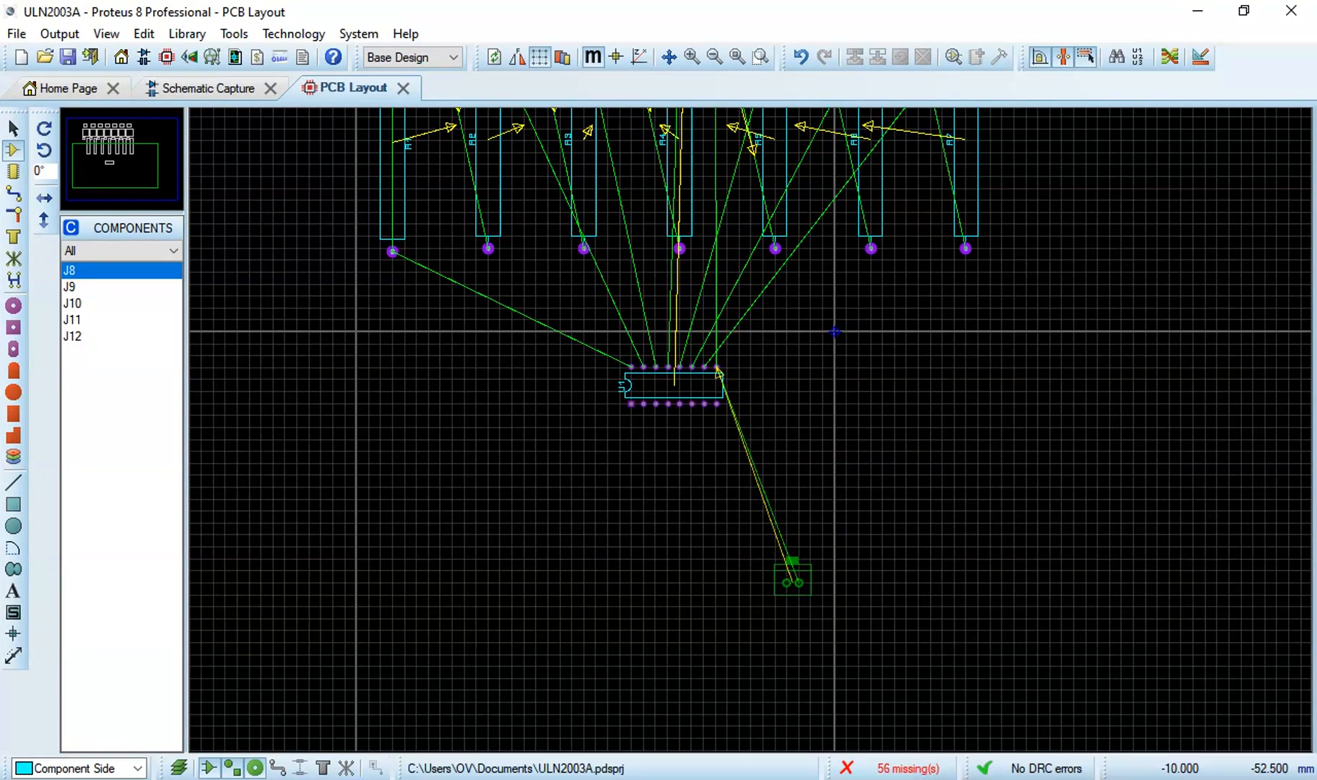
pyautogui.click(787, 550)
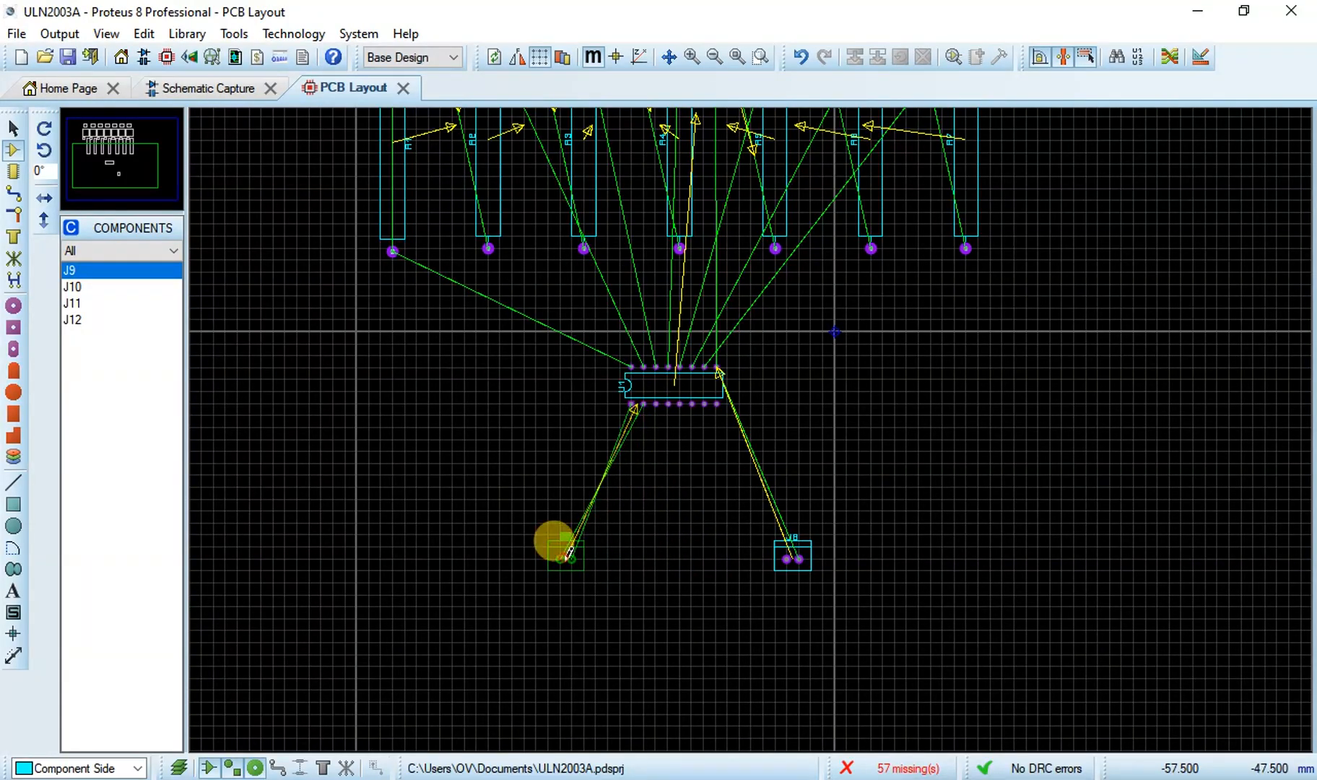
# Step: Place connectors J9, J10, J11 and J12 in an evenly spaced row beside J8, below U1
pyautogui.click(568, 553)
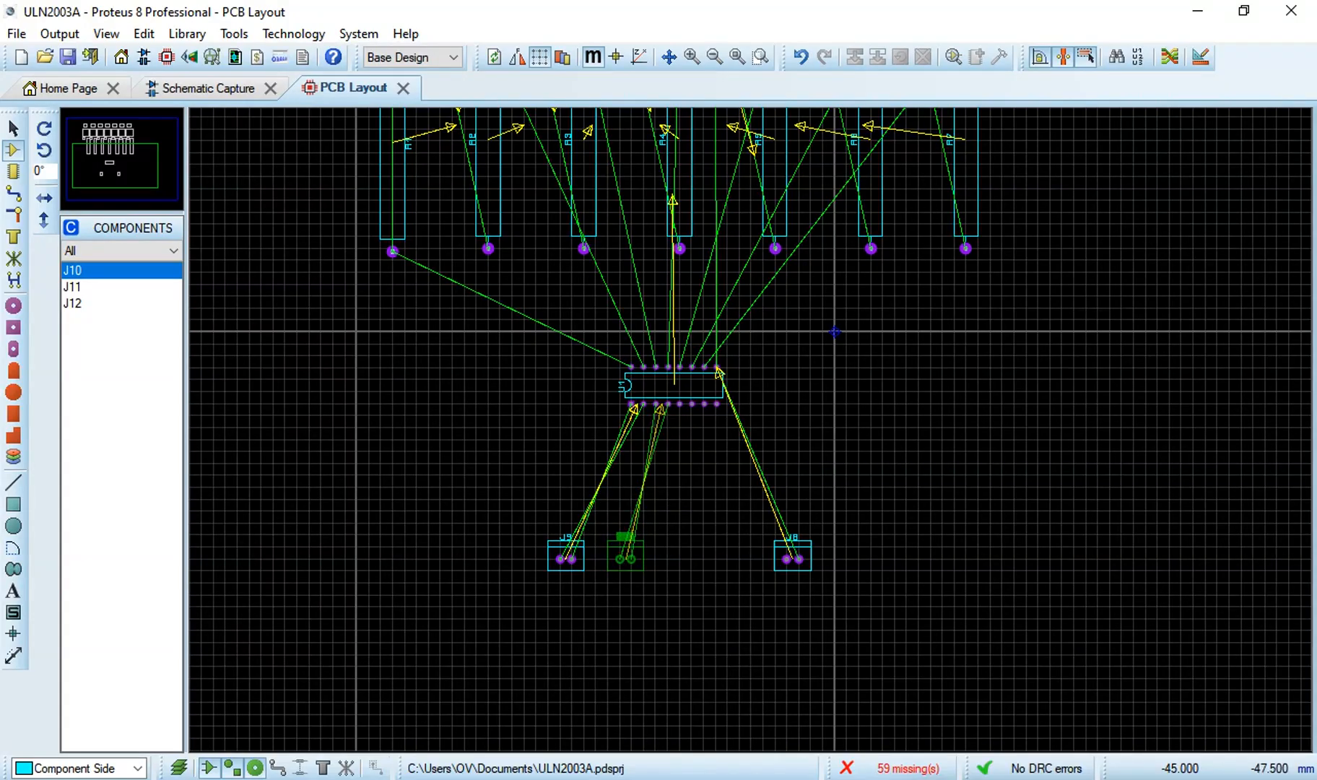
pyautogui.click(617, 549)
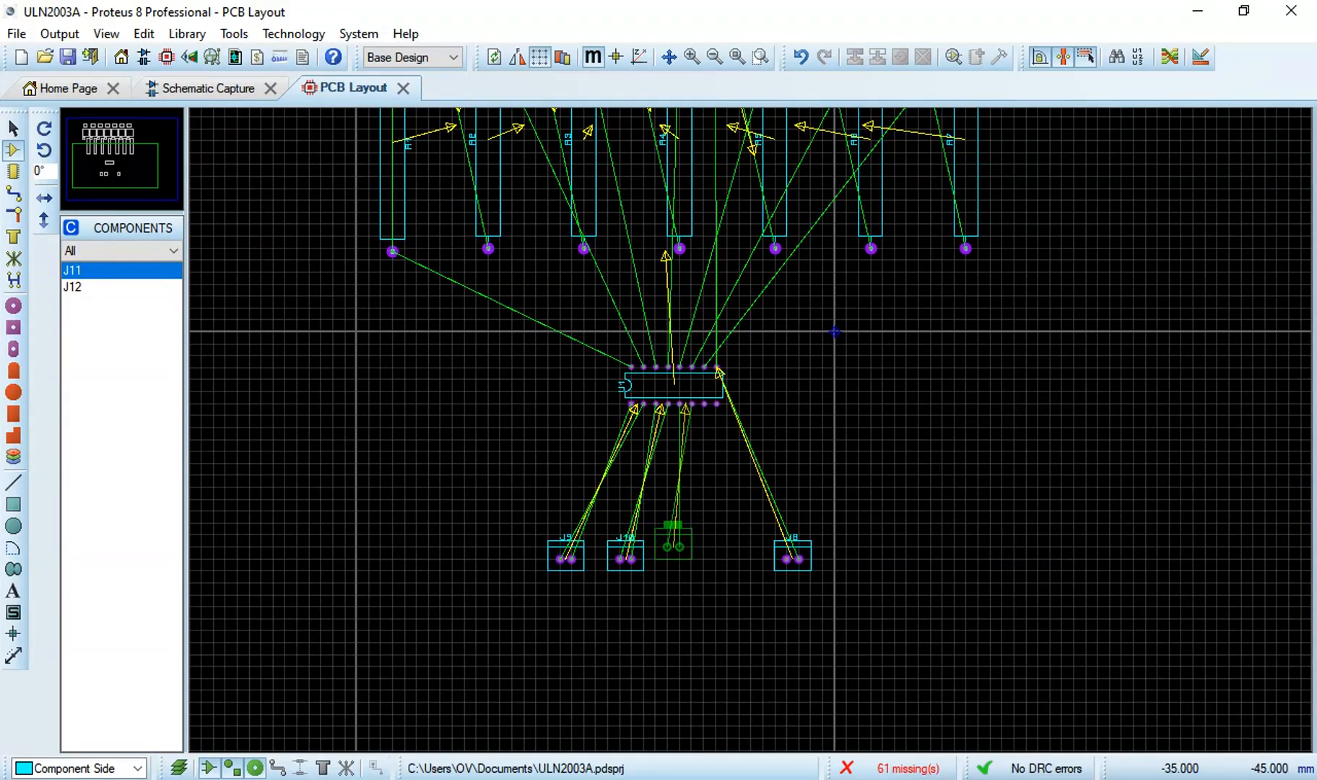
pyautogui.click(667, 547)
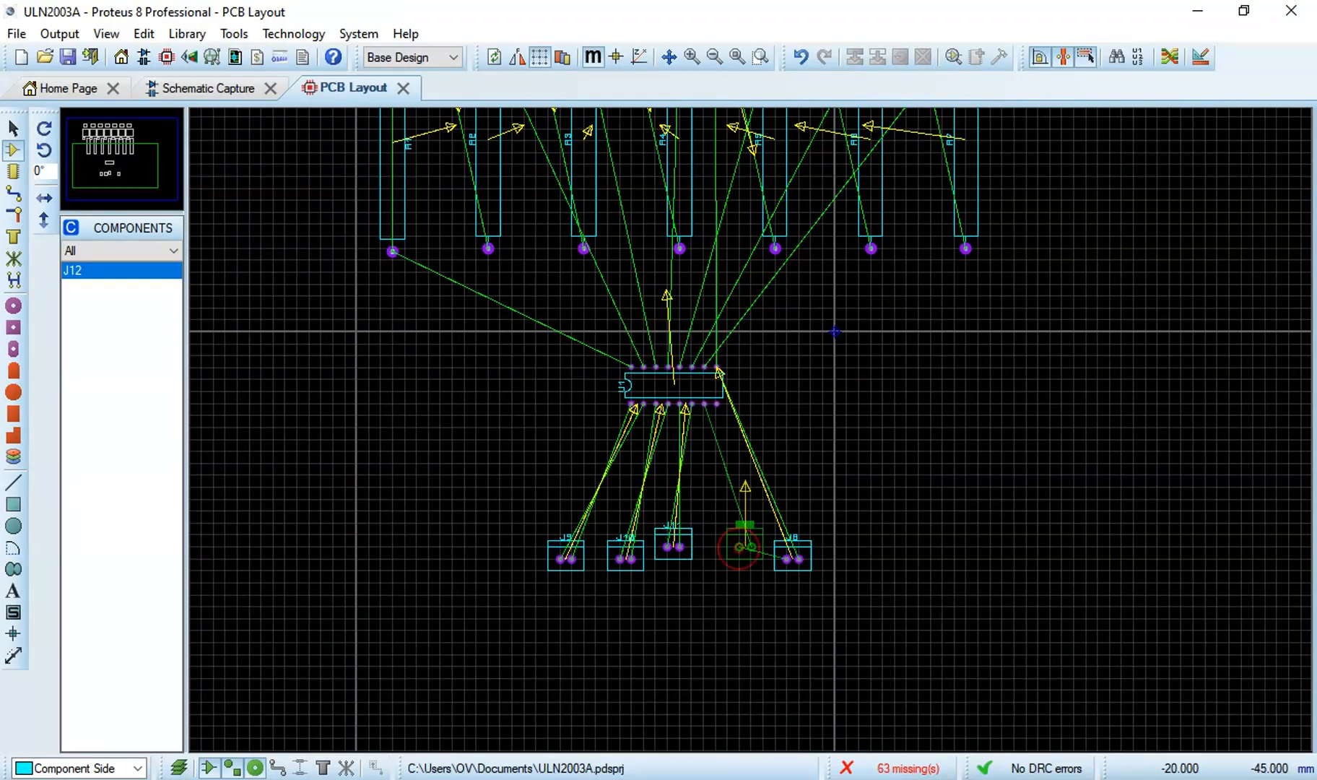
pyautogui.click(729, 546)
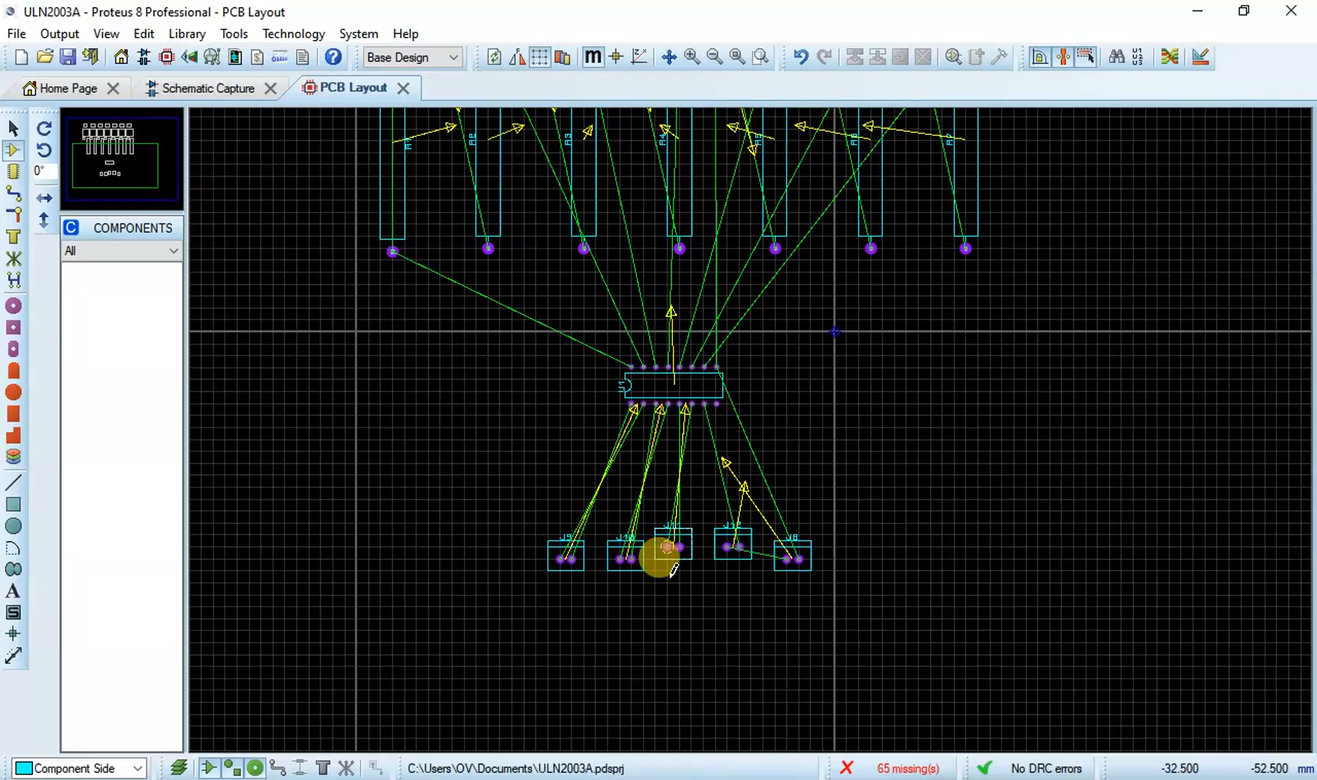
pyautogui.scroll(2, 556, 747)
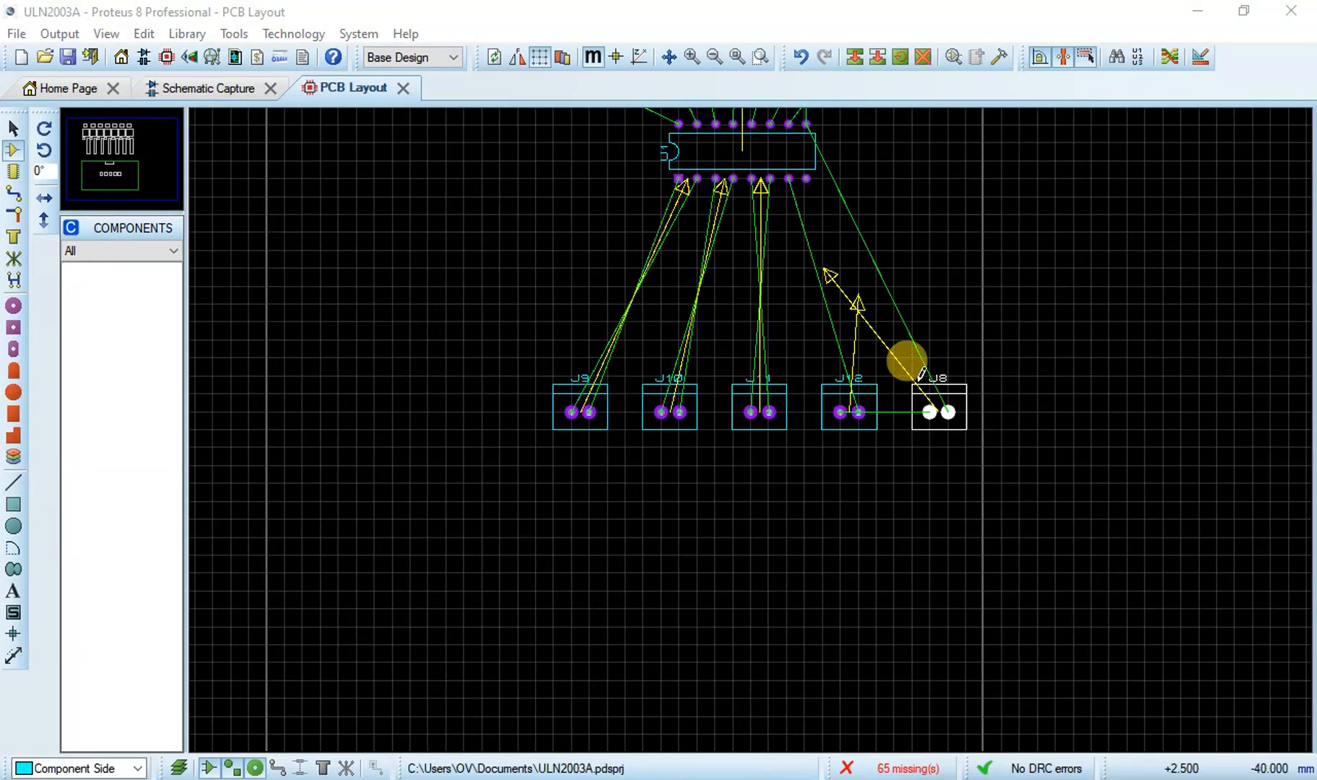
# Step: Draw a rectangular outline on the Board Edge layer enclosing all placed components
pyautogui.scroll(-2, 906, 361)
pyautogui.scroll(-2, 888, 376)
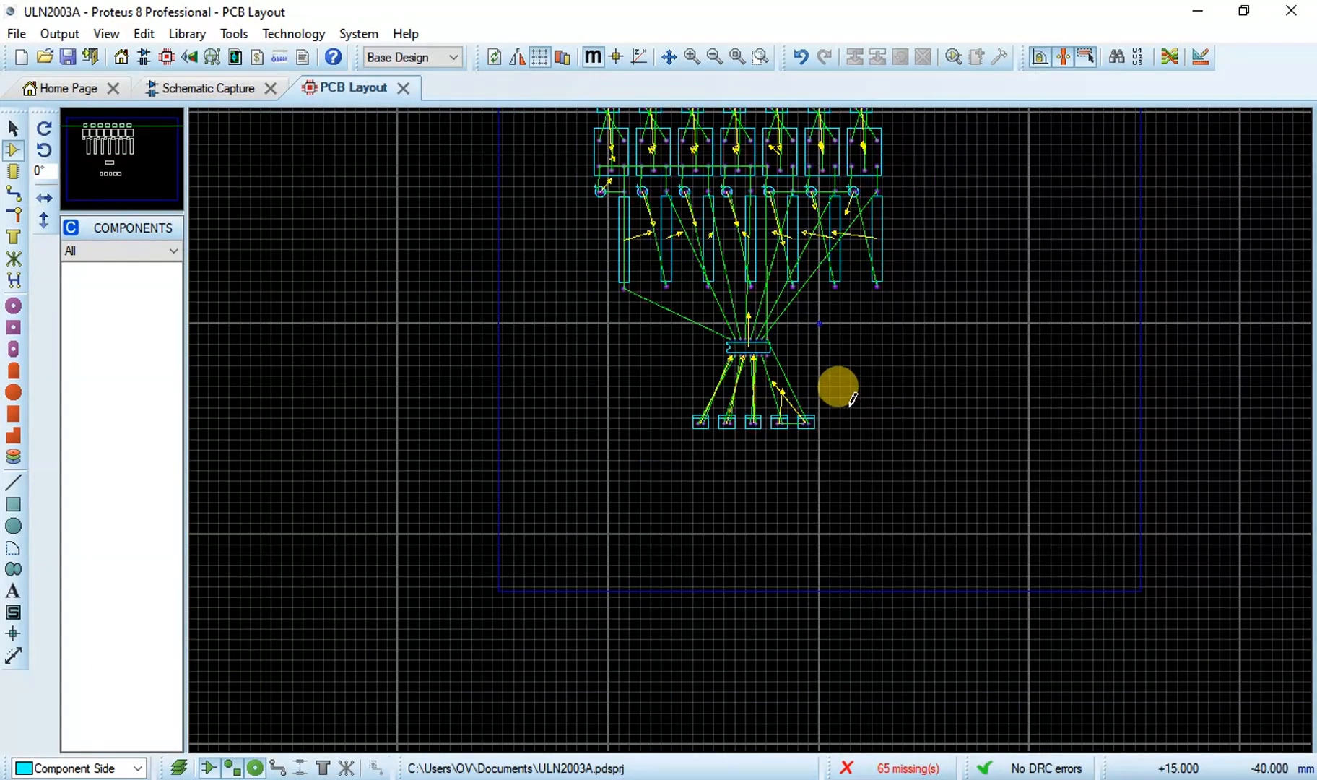
pyautogui.moveTo(943, 229); pyautogui.dragTo(935, 323)
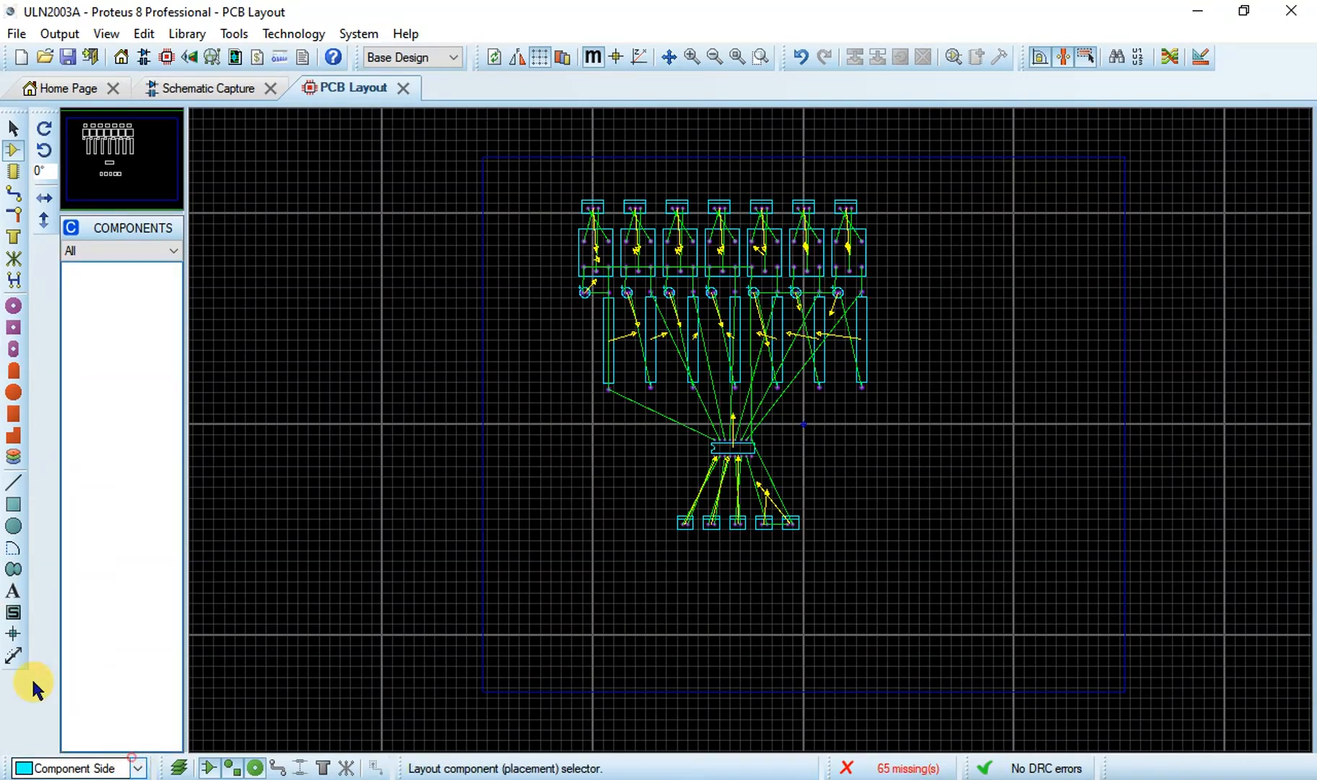
pyautogui.click(13, 504)
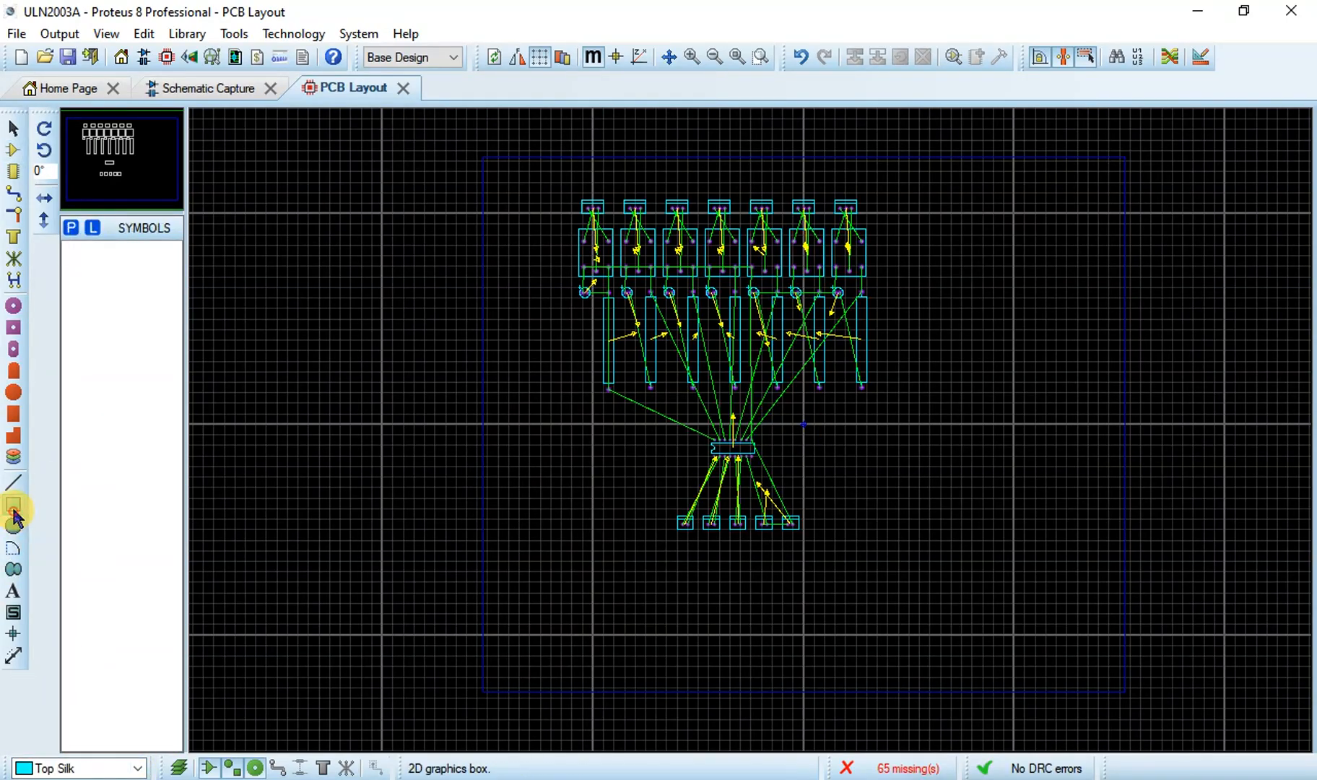
pyautogui.click(141, 768)
pyautogui.click(122, 748)
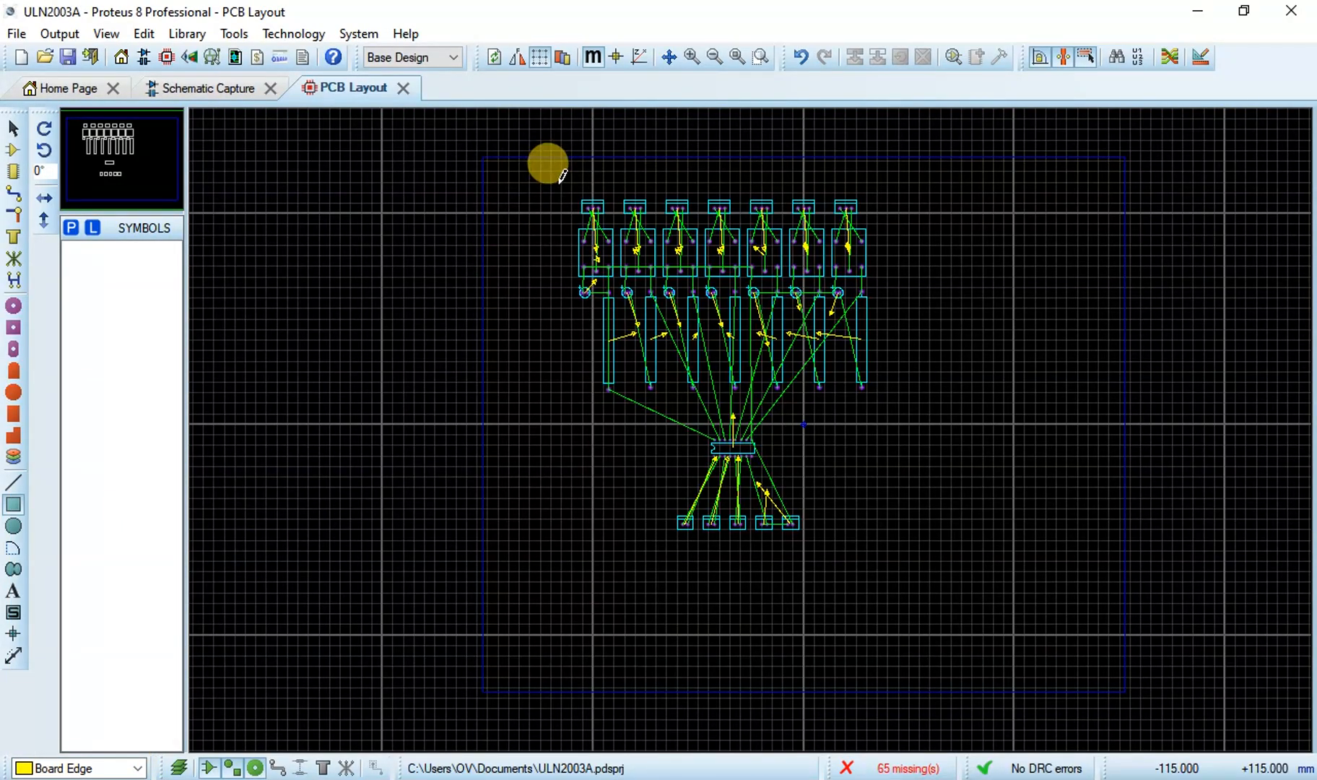
pyautogui.moveTo(556, 175); pyautogui.dragTo(902, 580)
pyautogui.moveTo(898, 581); pyautogui.dragTo(891, 546)
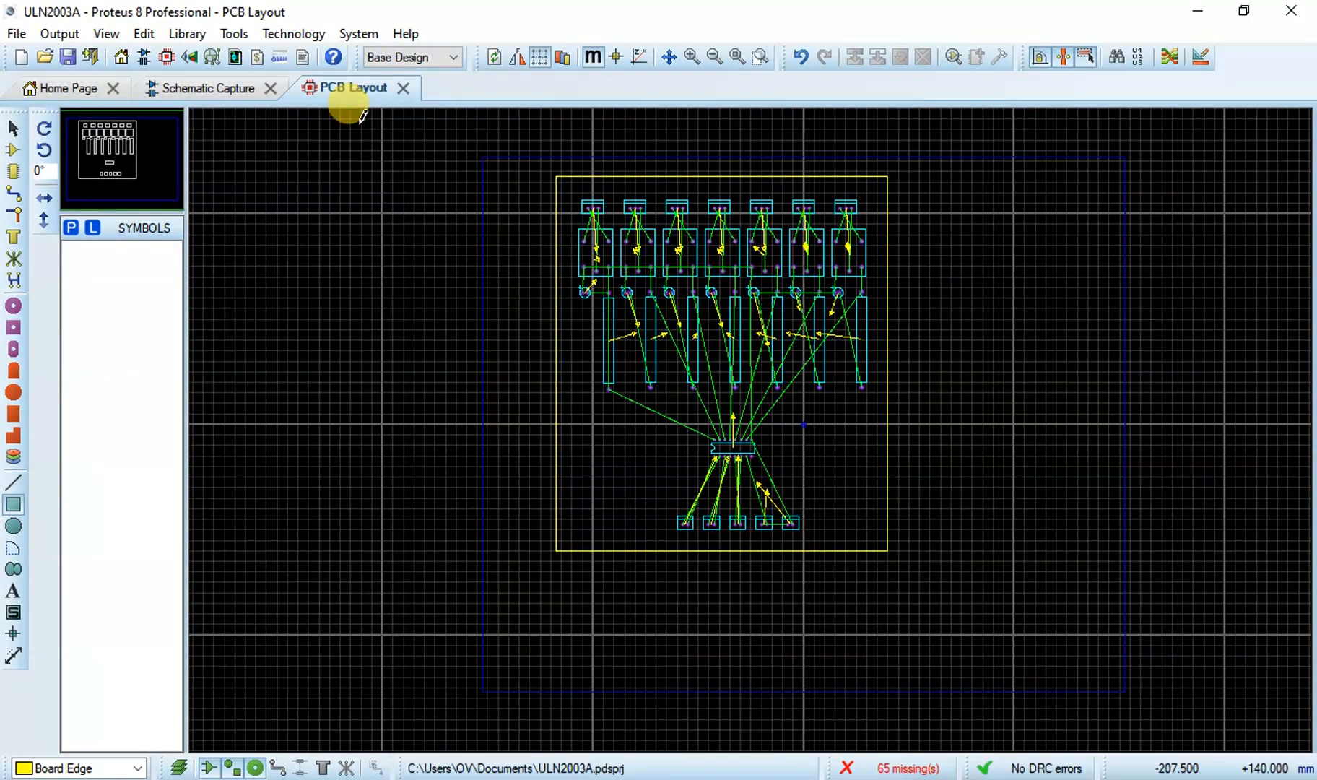
# Step: Inspect the board from several angles in the 3D Visualizer and return to the lower part of the PCB layout
pyautogui.click(186, 61)
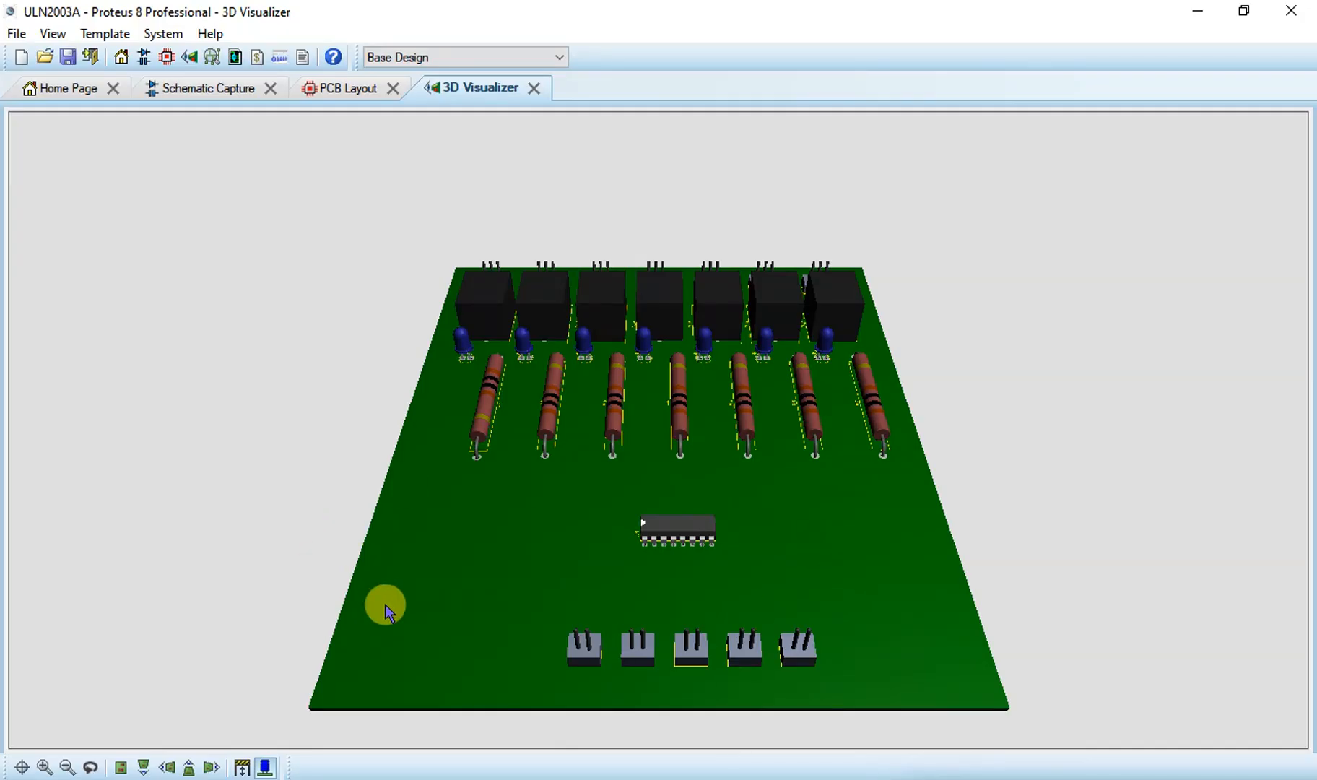
pyautogui.click(415, 598)
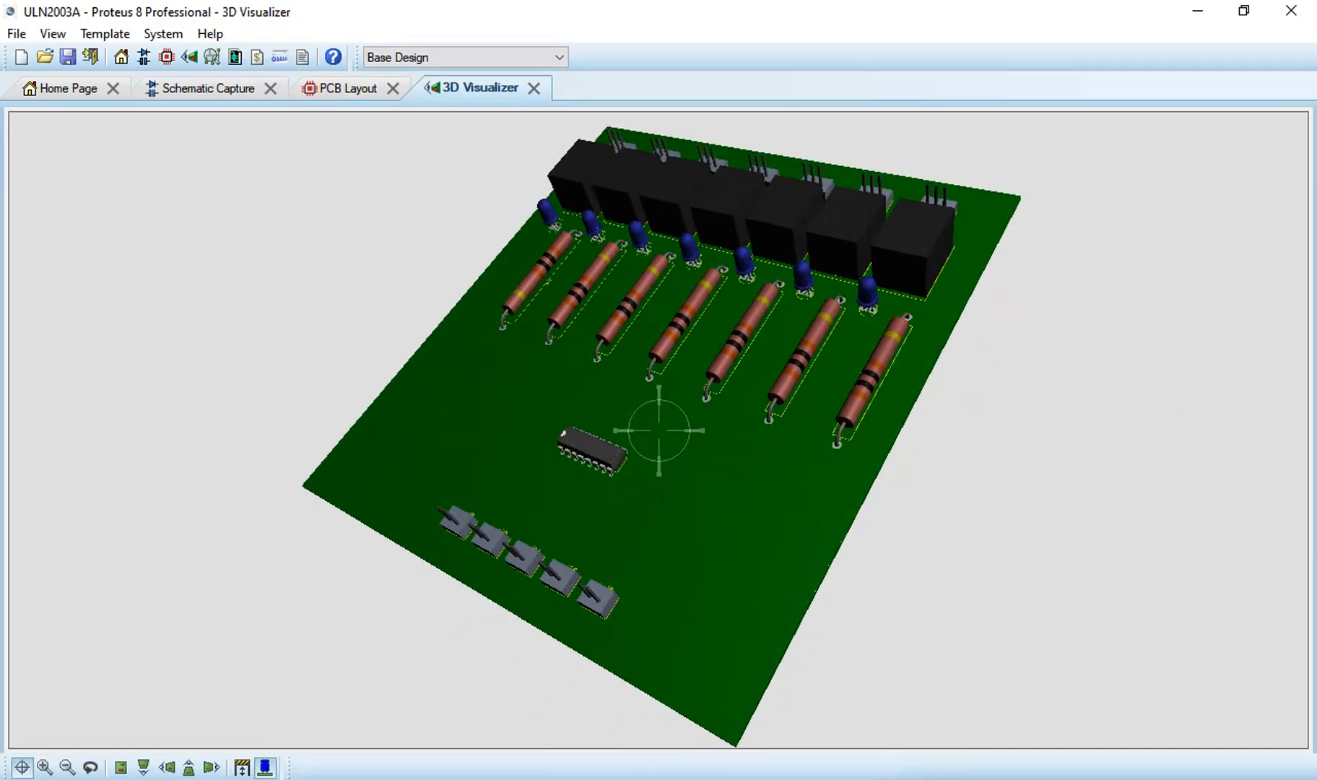
pyautogui.rightClick(658, 431)
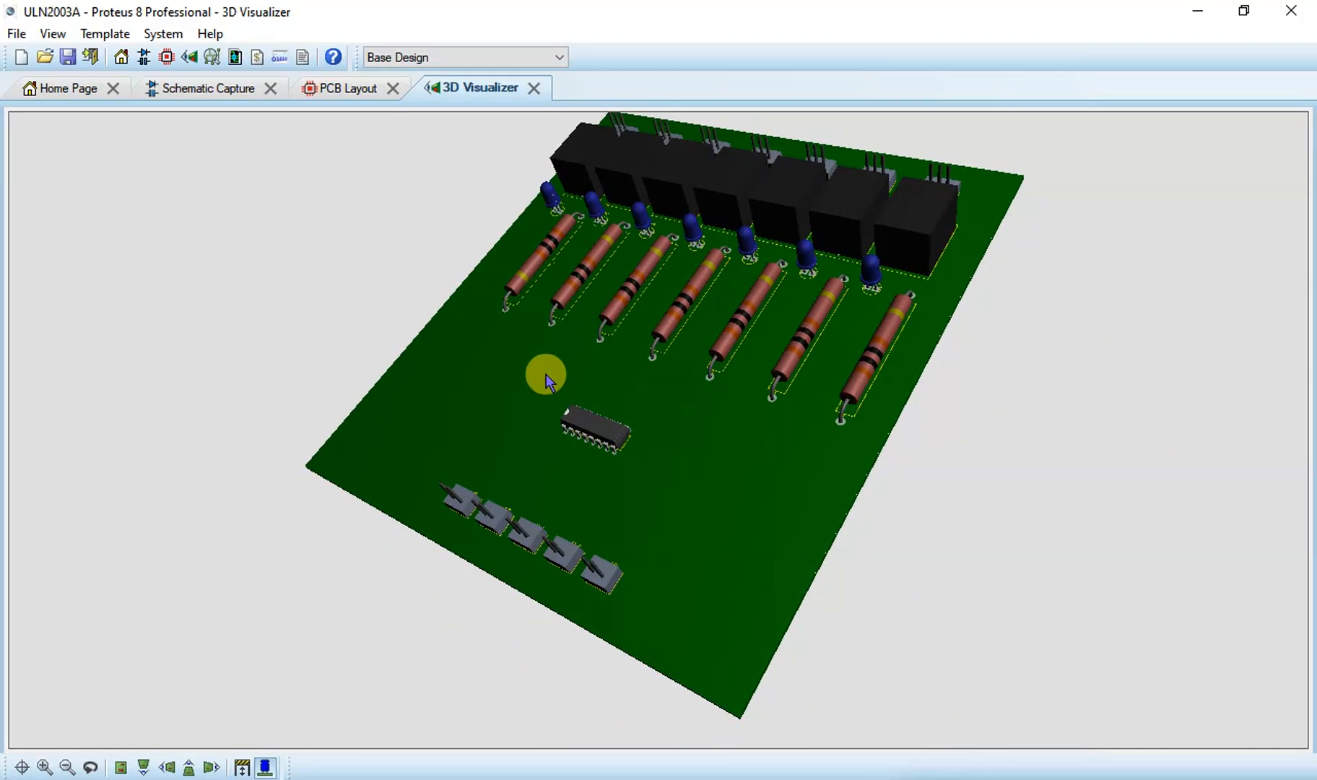
pyautogui.click(525, 396)
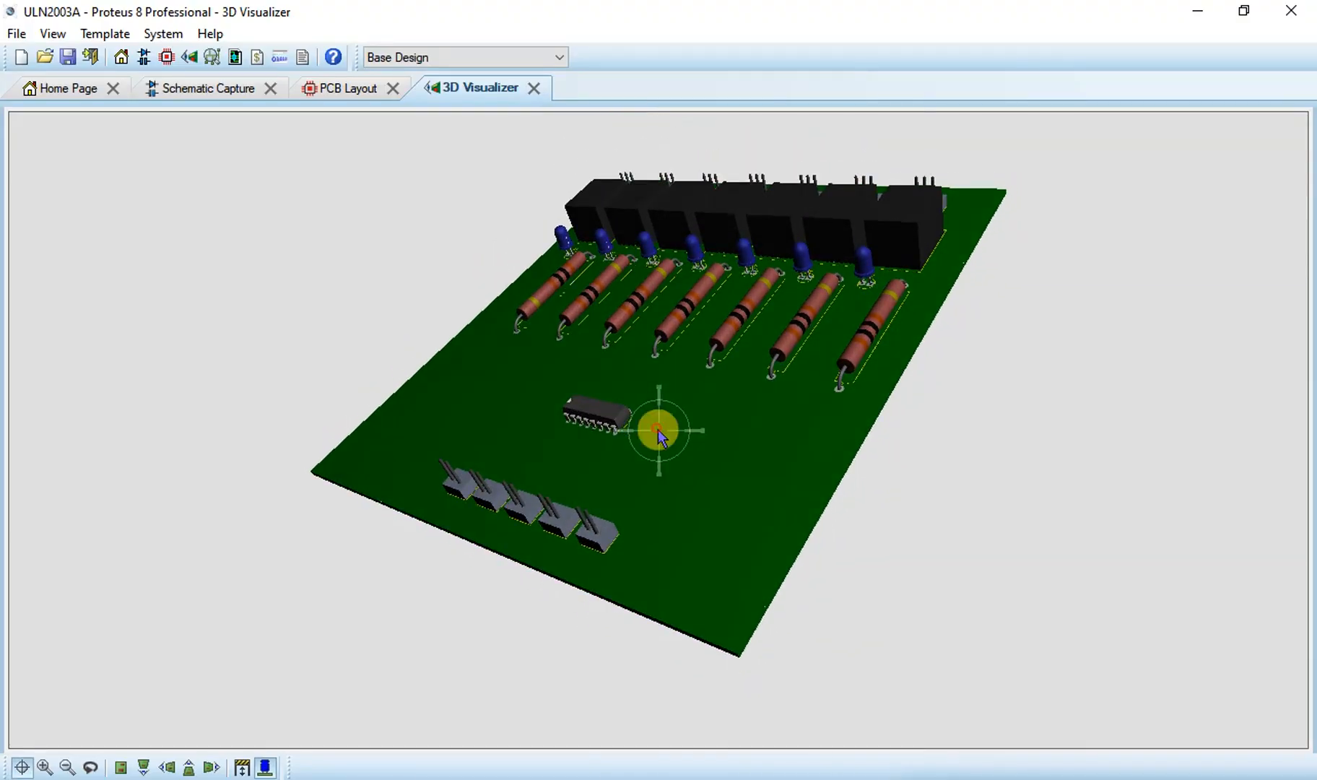
pyautogui.rightClick(658, 431)
pyautogui.click(580, 538)
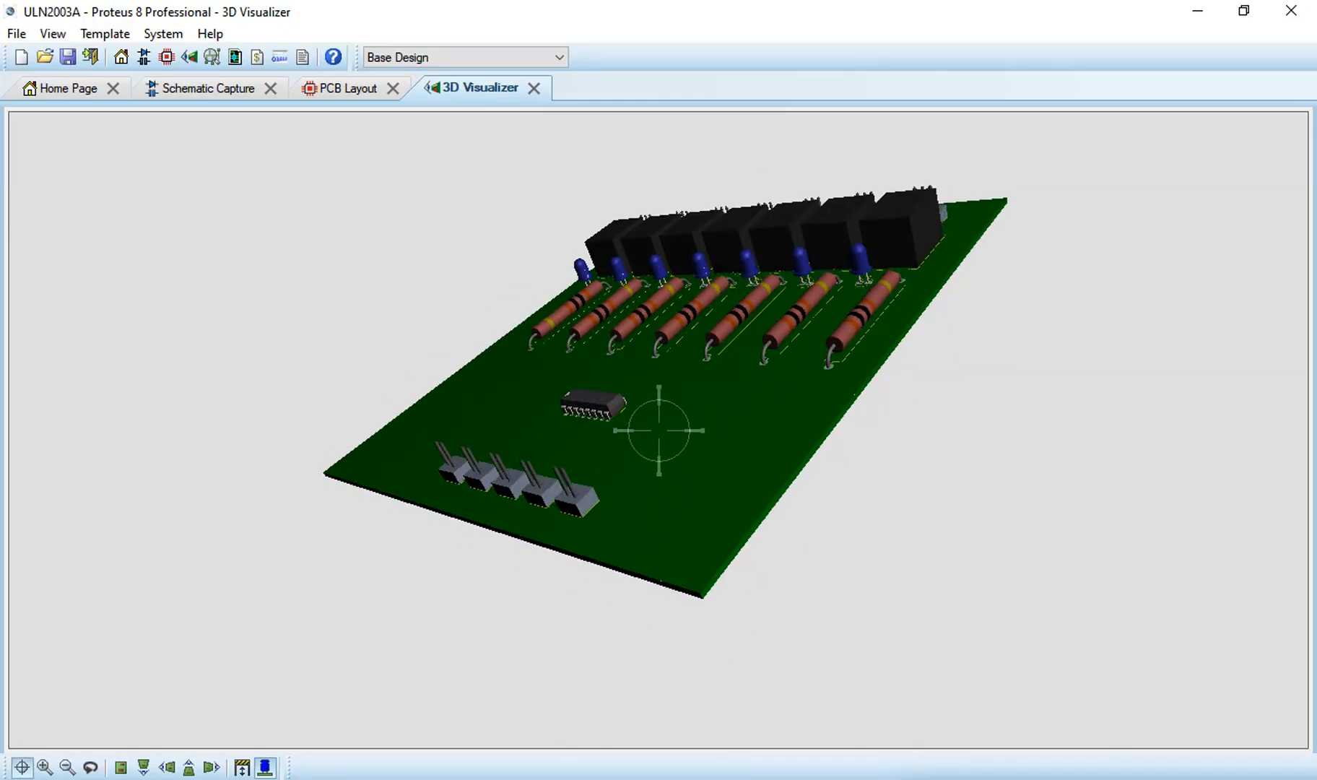
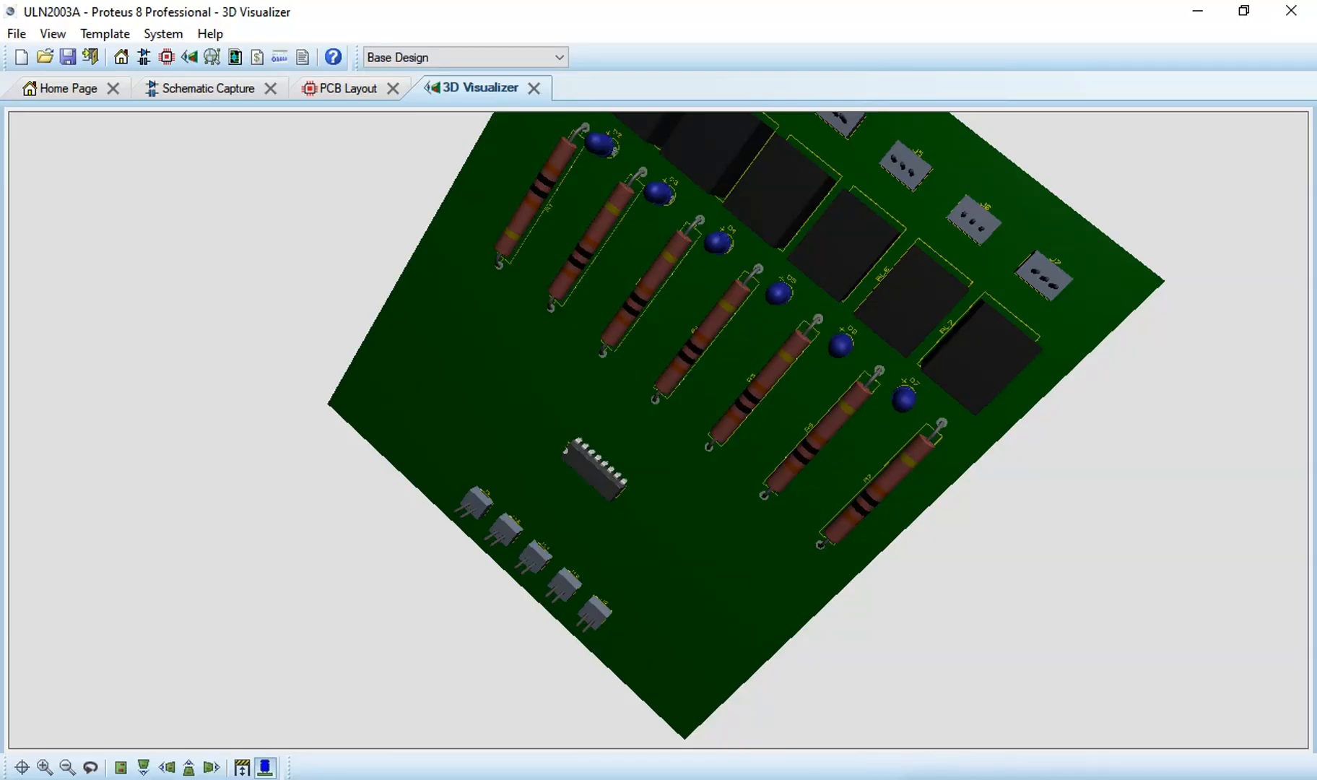
pyautogui.click(341, 89)
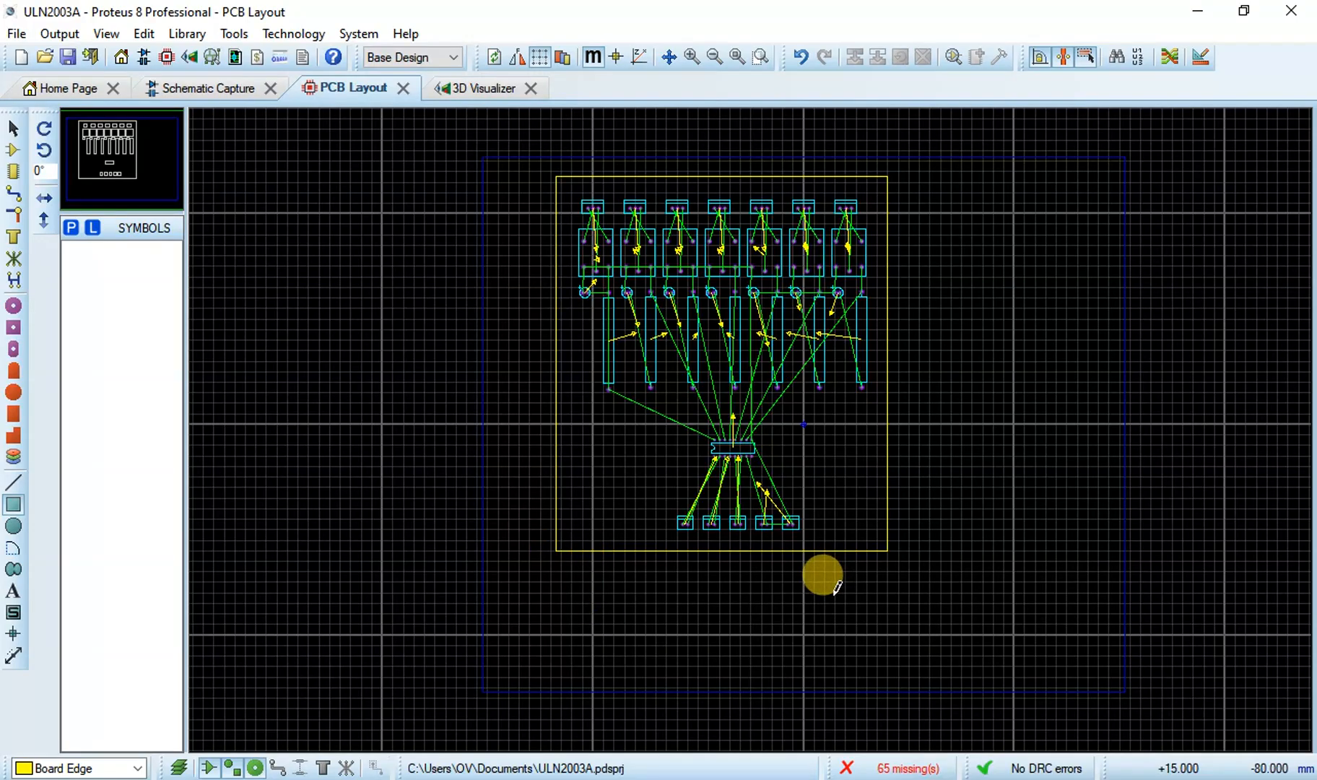
pyautogui.scroll(2, 738, 409)
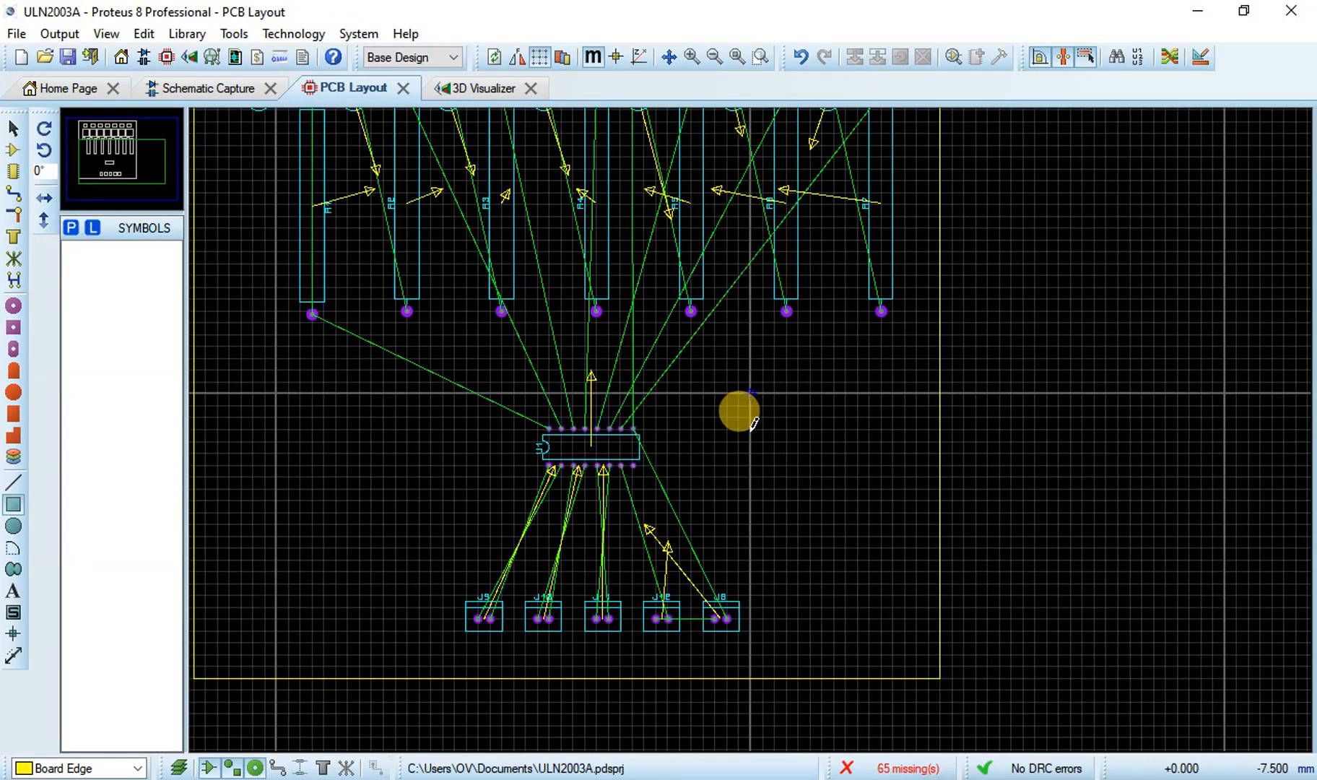
pyautogui.click(580, 432)
pyautogui.click(593, 453)
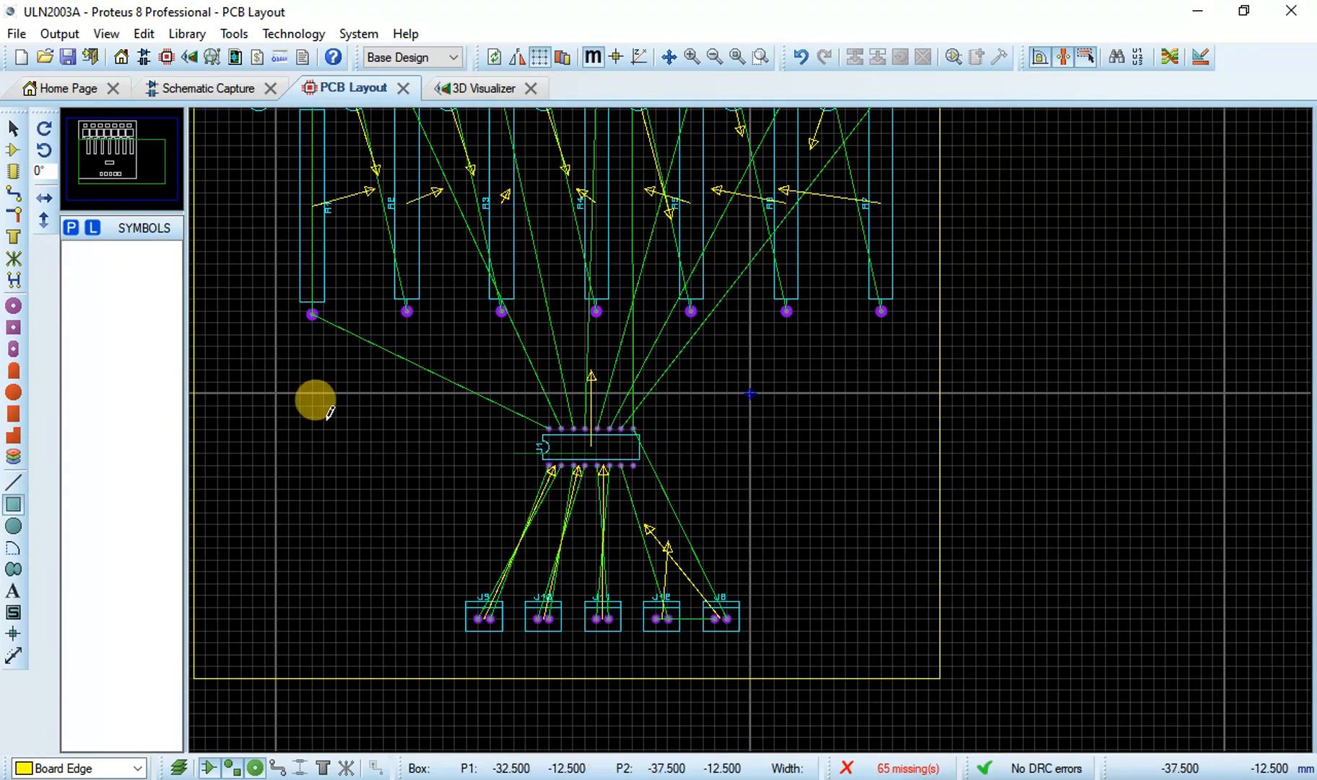
pyautogui.rightClick(595, 469)
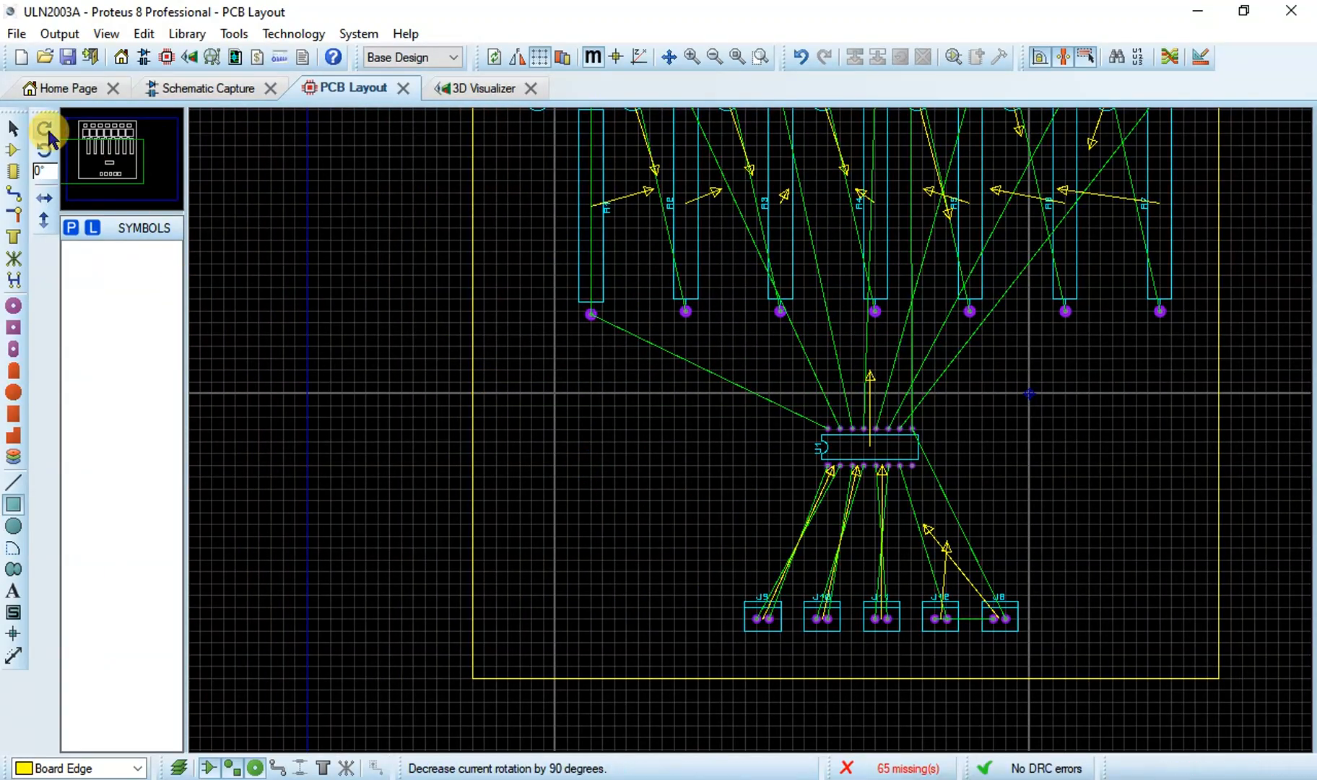
# Step: Move U1 straight up, closer to the resistor row
pyautogui.click(13, 128)
pyautogui.click(896, 431)
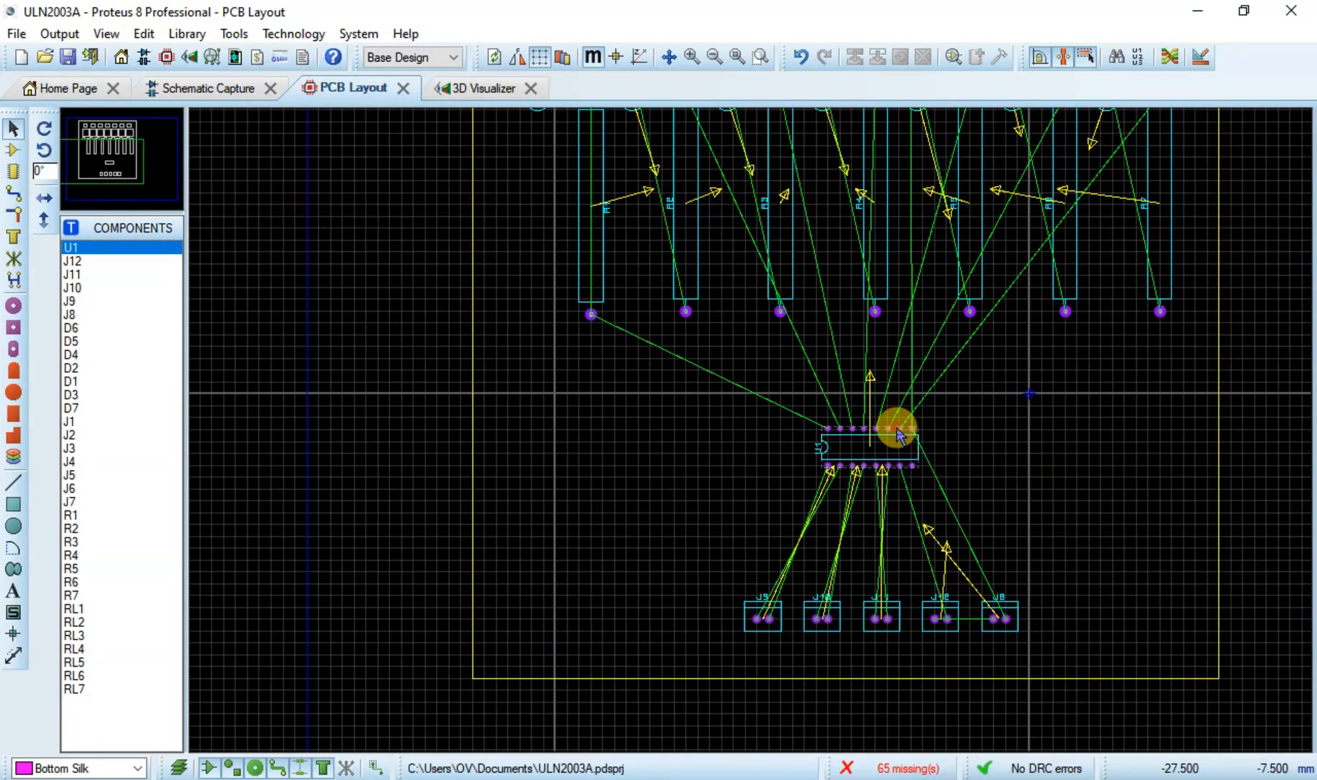
pyautogui.moveTo(897, 429)
pyautogui.mouseDown()
pyautogui.moveTo(910, 395)
pyautogui.moveTo(895, 404)
pyautogui.mouseUp()
pyautogui.click(895, 433)
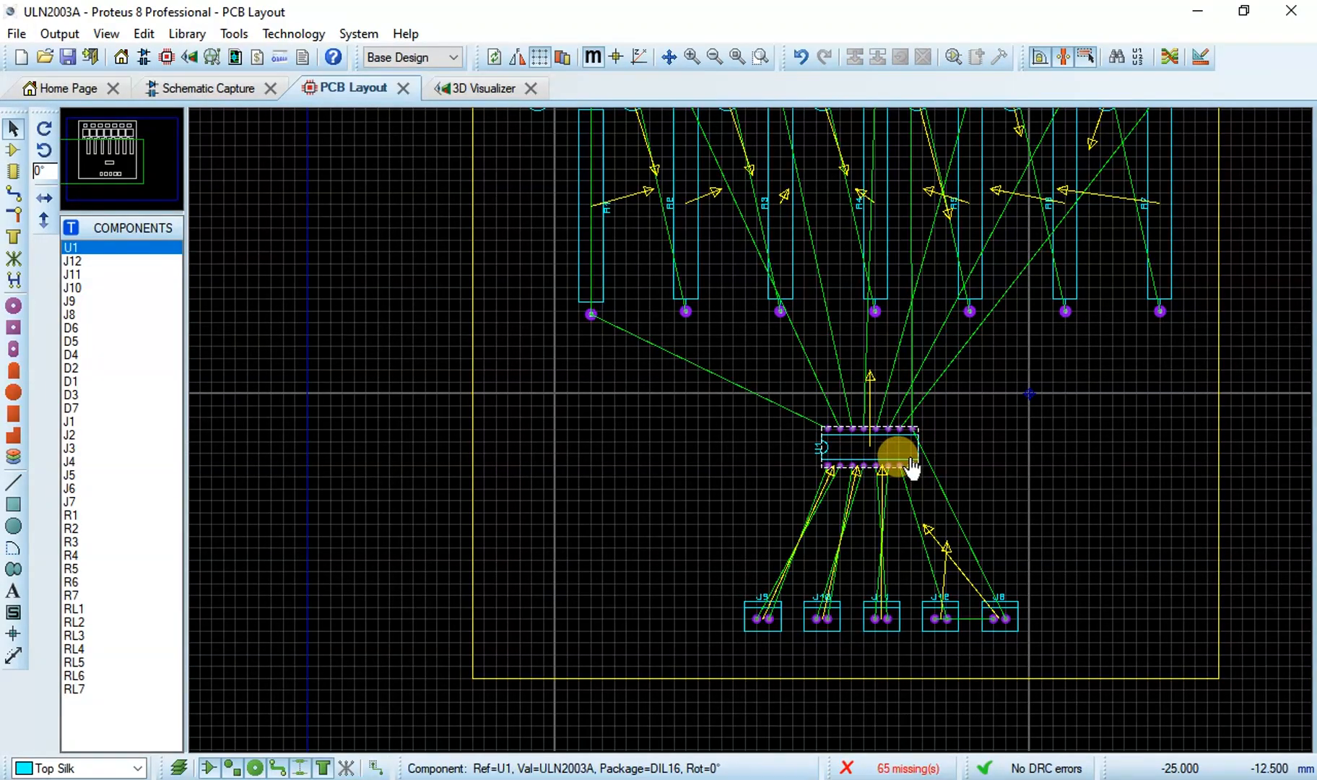
pyautogui.click(914, 462)
pyautogui.moveTo(913, 466)
pyautogui.mouseDown()
pyautogui.moveTo(937, 405)
pyautogui.moveTo(925, 405)
pyautogui.moveTo(925, 382)
pyautogui.moveTo(914, 381)
pyautogui.moveTo(916, 422)
pyautogui.mouseUp()
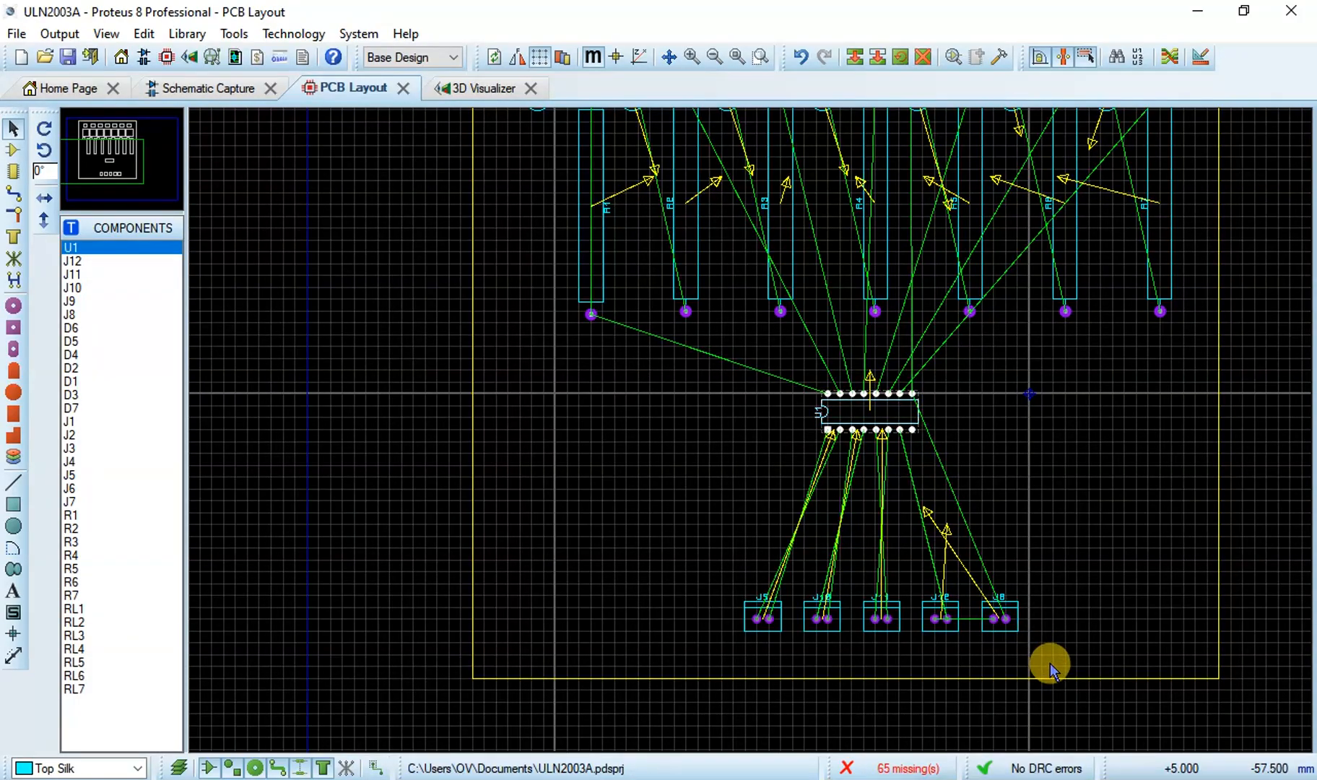
# Step: Move connectors J8 to J12 together straight up, closer to U1
pyautogui.moveTo(1049, 655); pyautogui.dragTo(955, 662)
pyautogui.moveTo(721, 565); pyautogui.dragTo(722, 571)
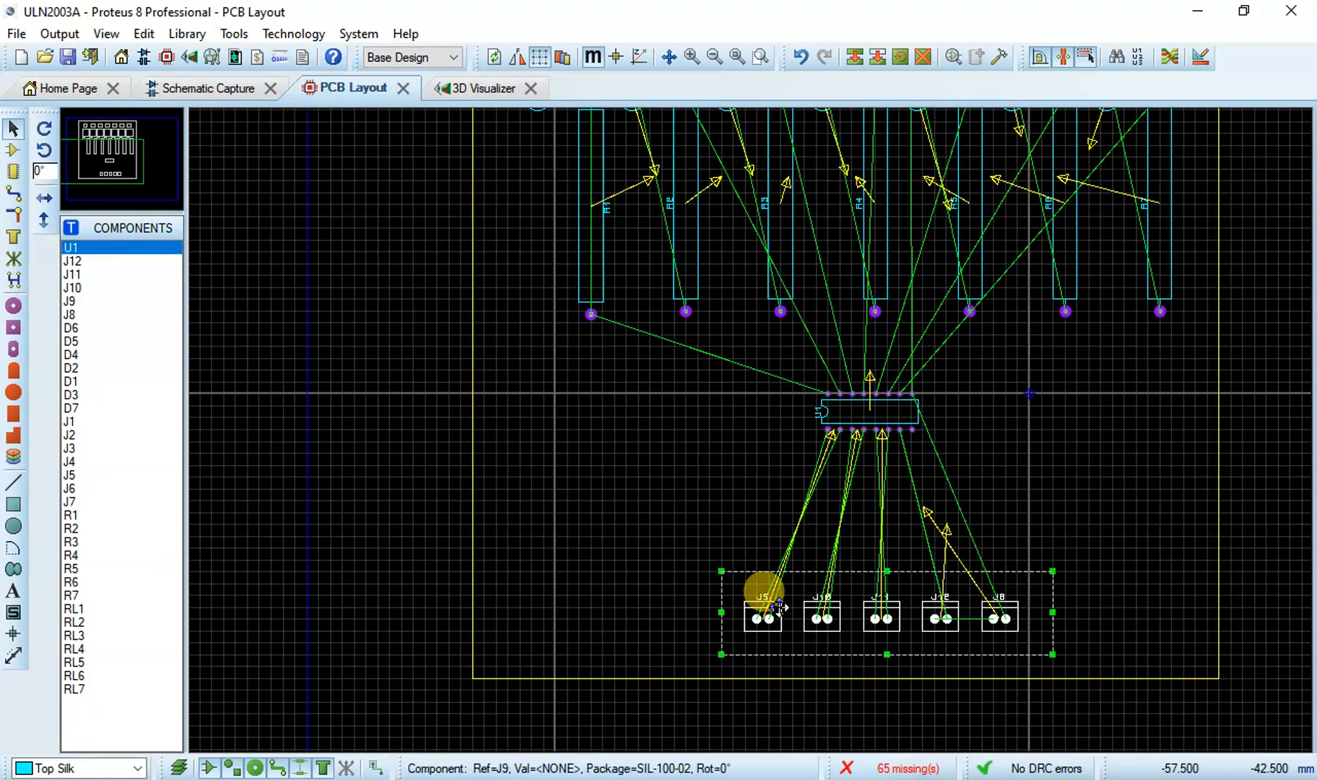
pyautogui.moveTo(875, 615); pyautogui.dragTo(893, 572)
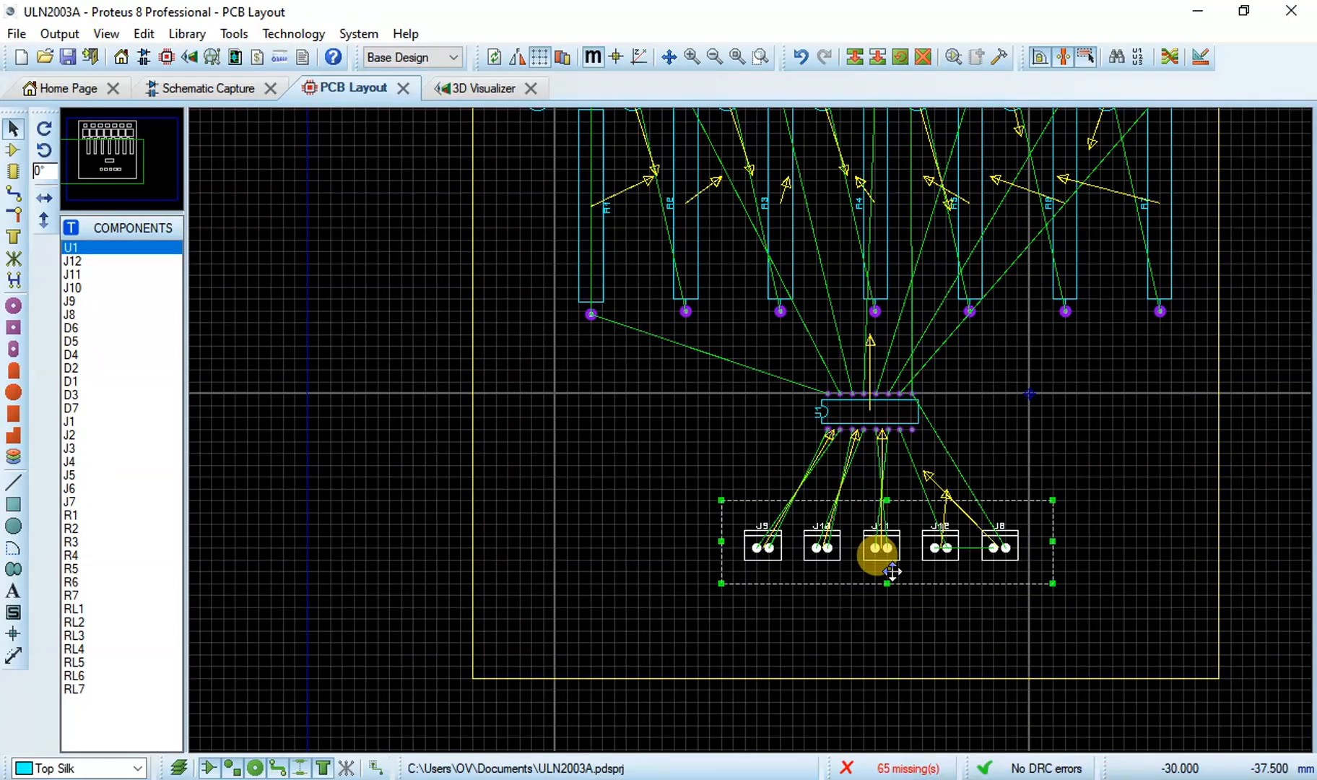
pyautogui.click(935, 637)
# Step: Shorten the board outline by raising its lower edge to just below connectors J8 to J12
pyautogui.moveTo(886, 672); pyautogui.dragTo(772, 648)
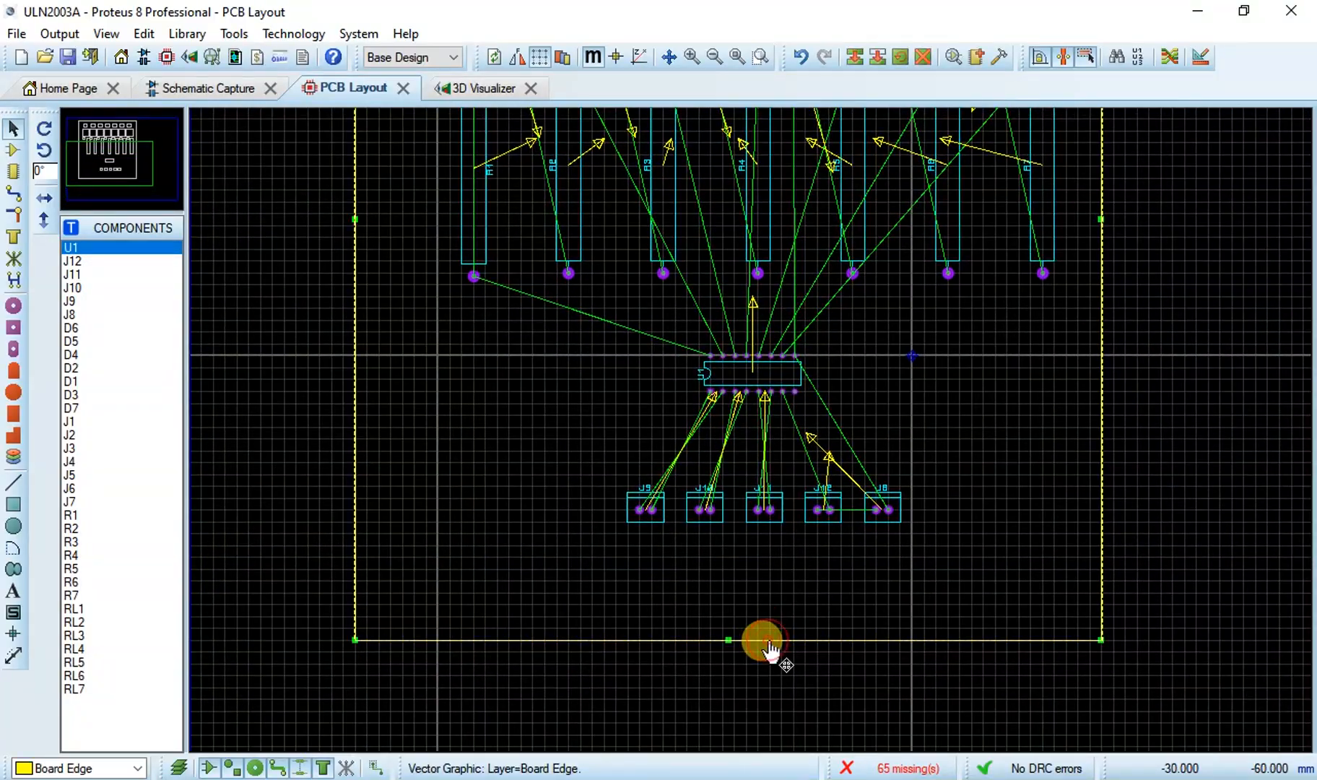
pyautogui.click(727, 635)
pyautogui.moveTo(728, 636); pyautogui.dragTo(730, 548)
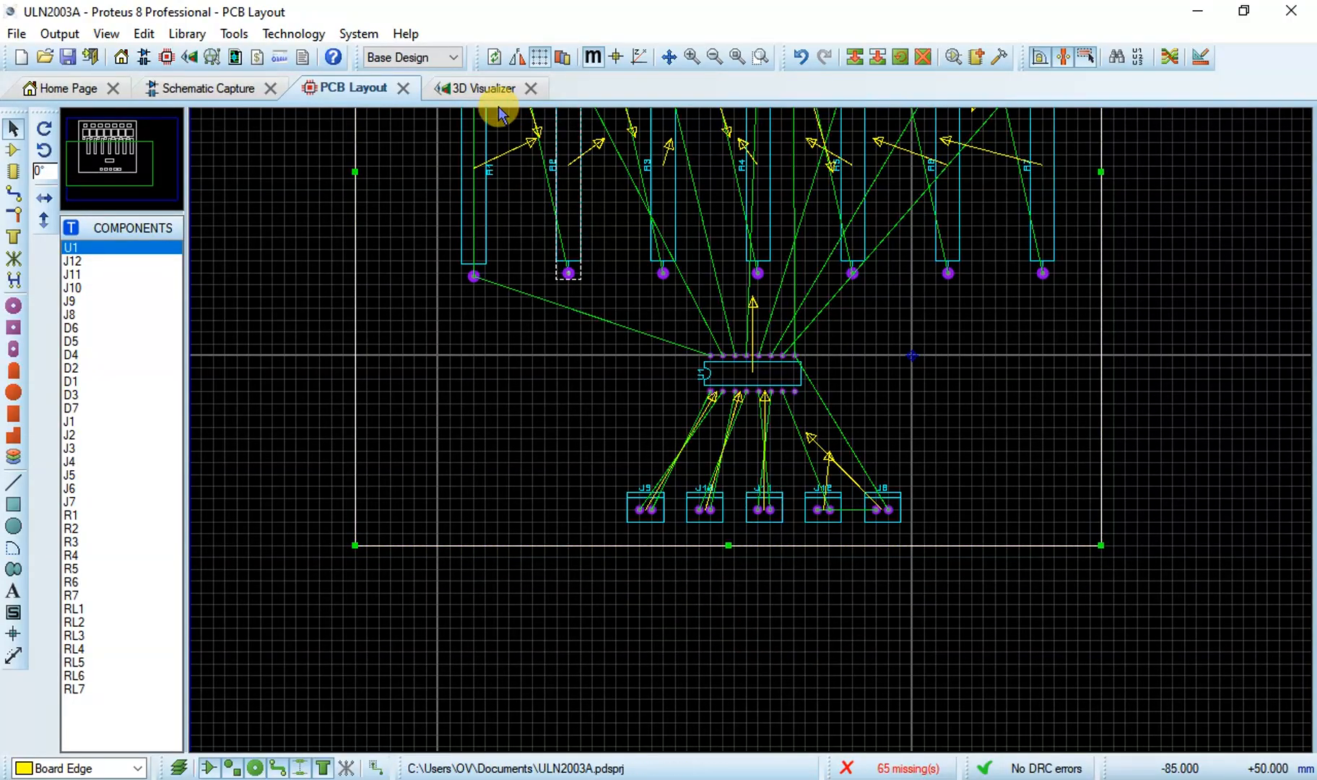
# Step: Inspect the shortened board in the 3D Visualizer and return to the PCB layout
pyautogui.click(461, 88)
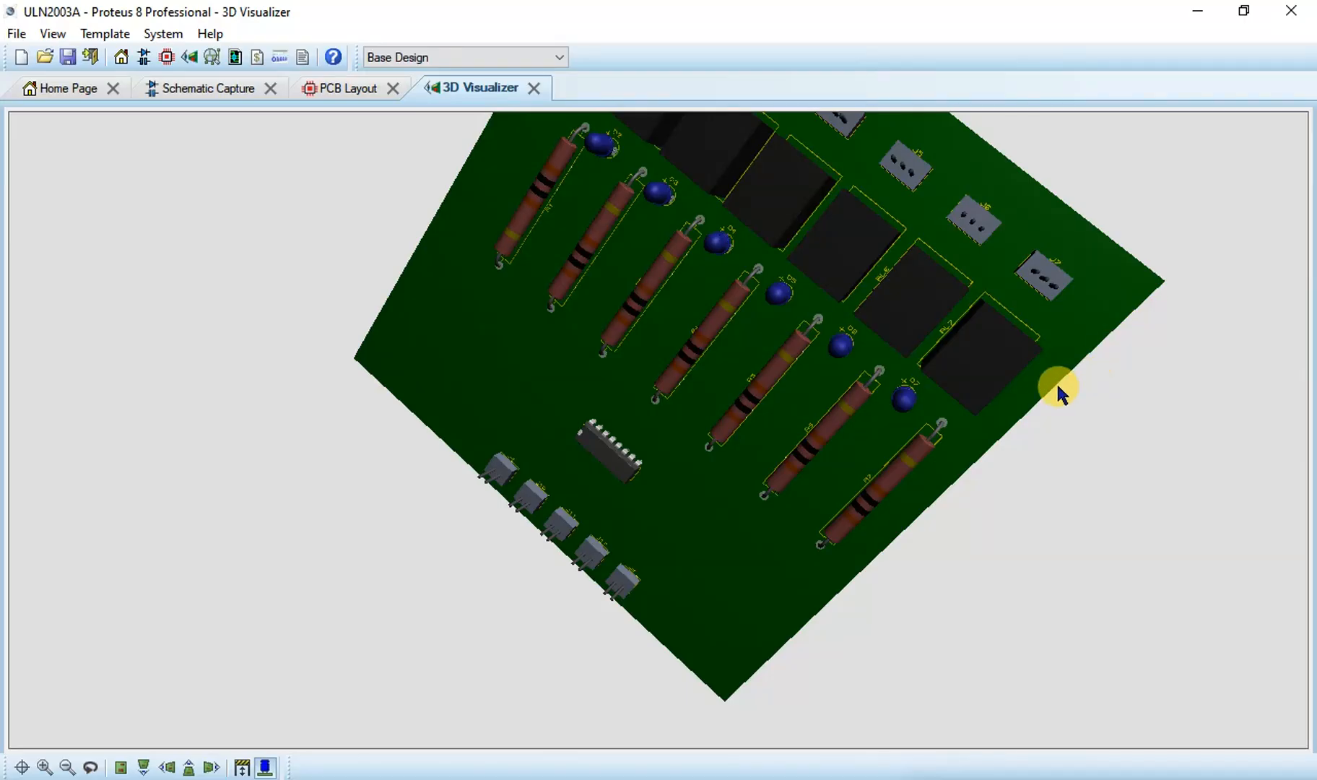
pyautogui.click(1097, 507)
pyautogui.moveTo(658, 430); pyautogui.dragTo(659, 491)
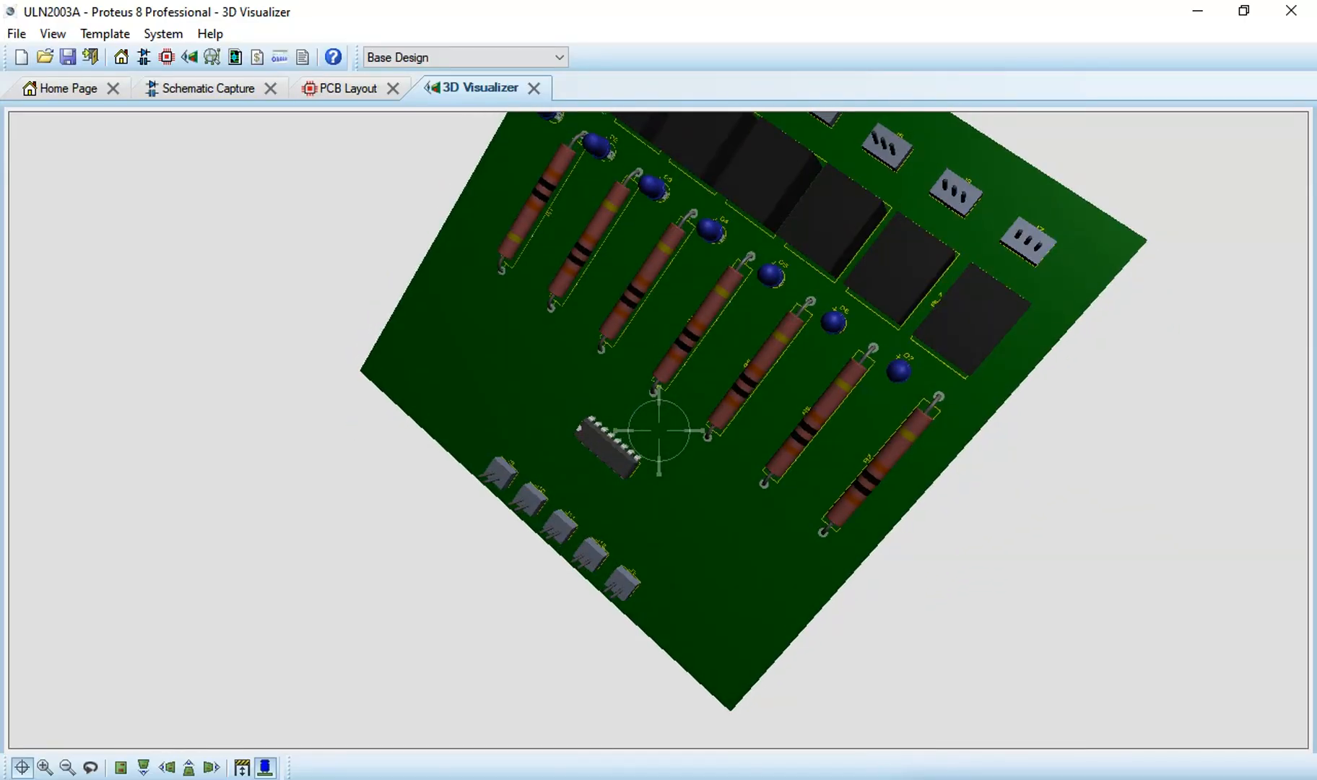
pyautogui.click(658, 430)
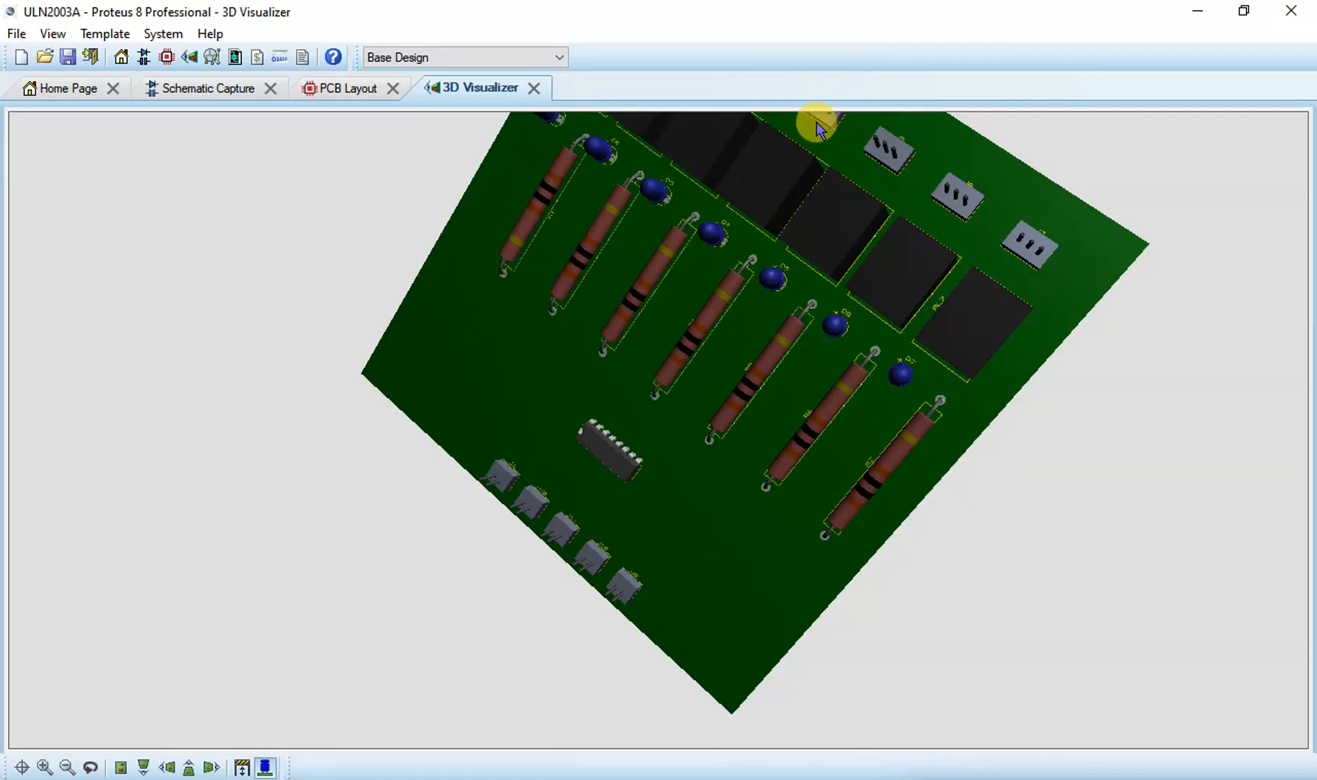
pyautogui.click(343, 89)
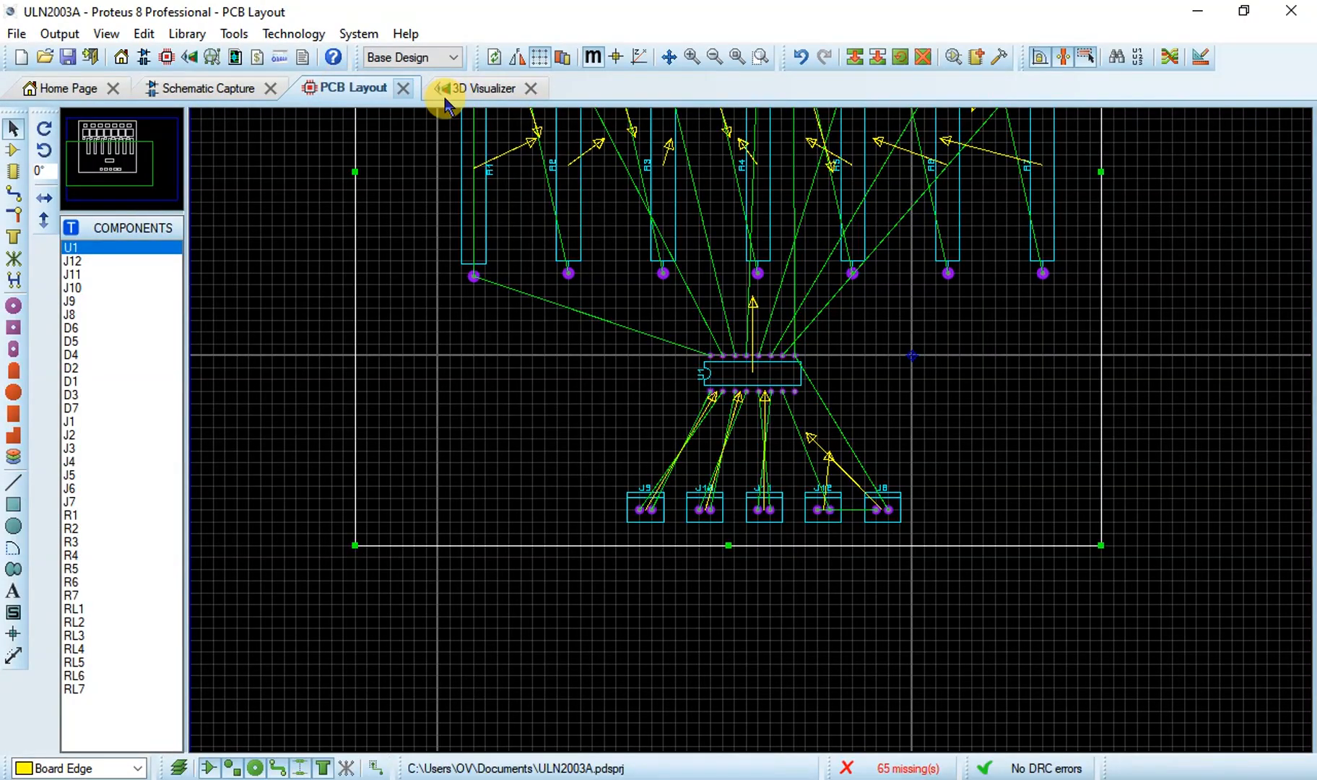
# Step: Reopen the 3D view, hide the component models to examine the bare board, and return to the PCB layout
pyautogui.click(489, 93)
pyautogui.click(746, 288)
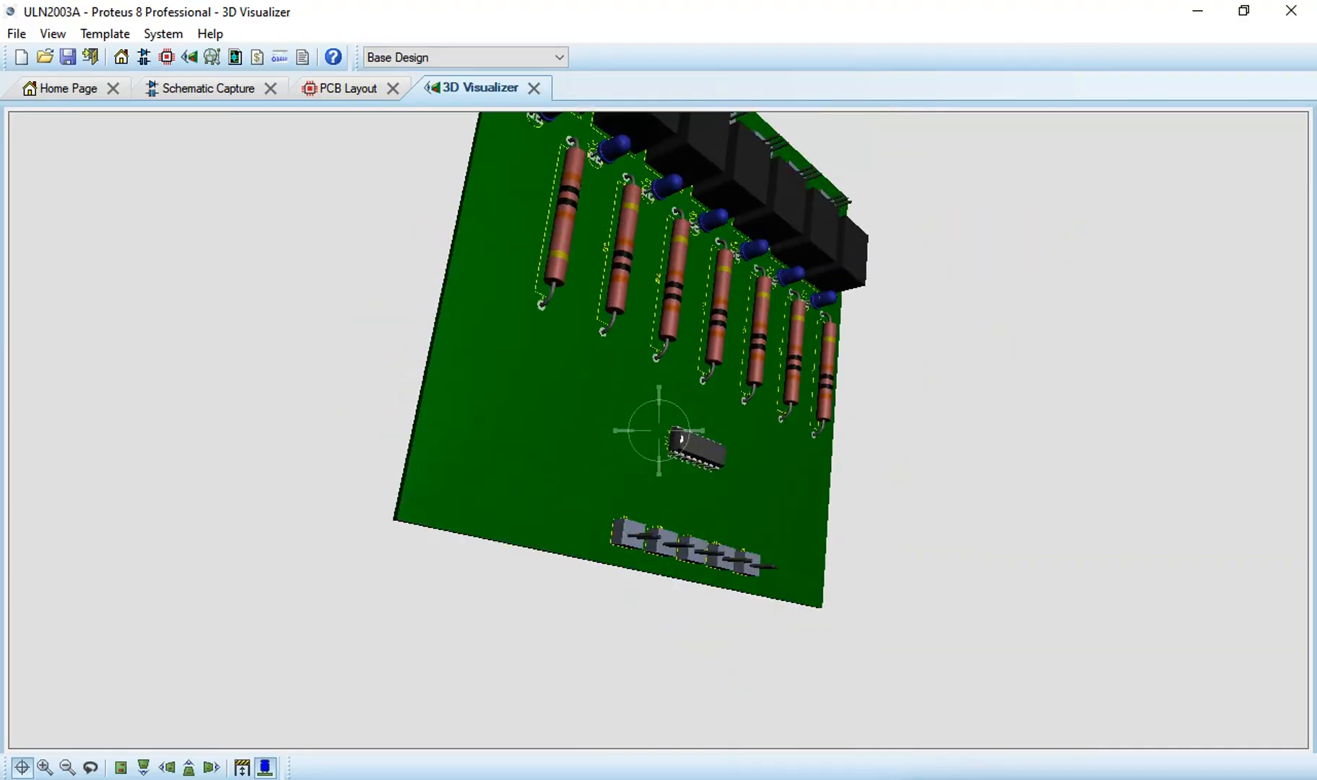
pyautogui.moveTo(659, 430)
pyautogui.mouseDown()
pyautogui.moveTo(626, 394)
pyautogui.moveTo(707, 485)
pyautogui.moveTo(654, 512)
pyautogui.moveTo(649, 469)
pyautogui.moveTo(652, 516)
pyautogui.moveTo(655, 429)
pyautogui.mouseUp()
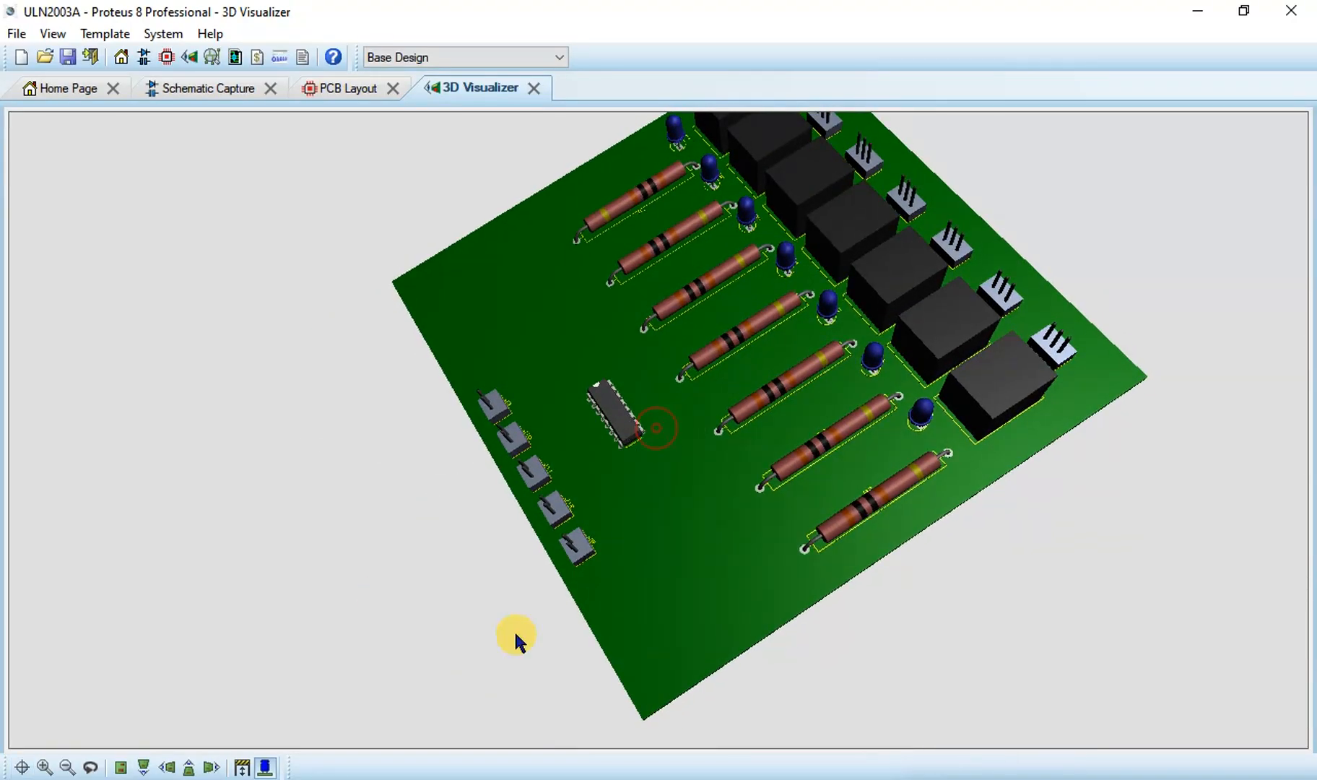
pyautogui.click(267, 768)
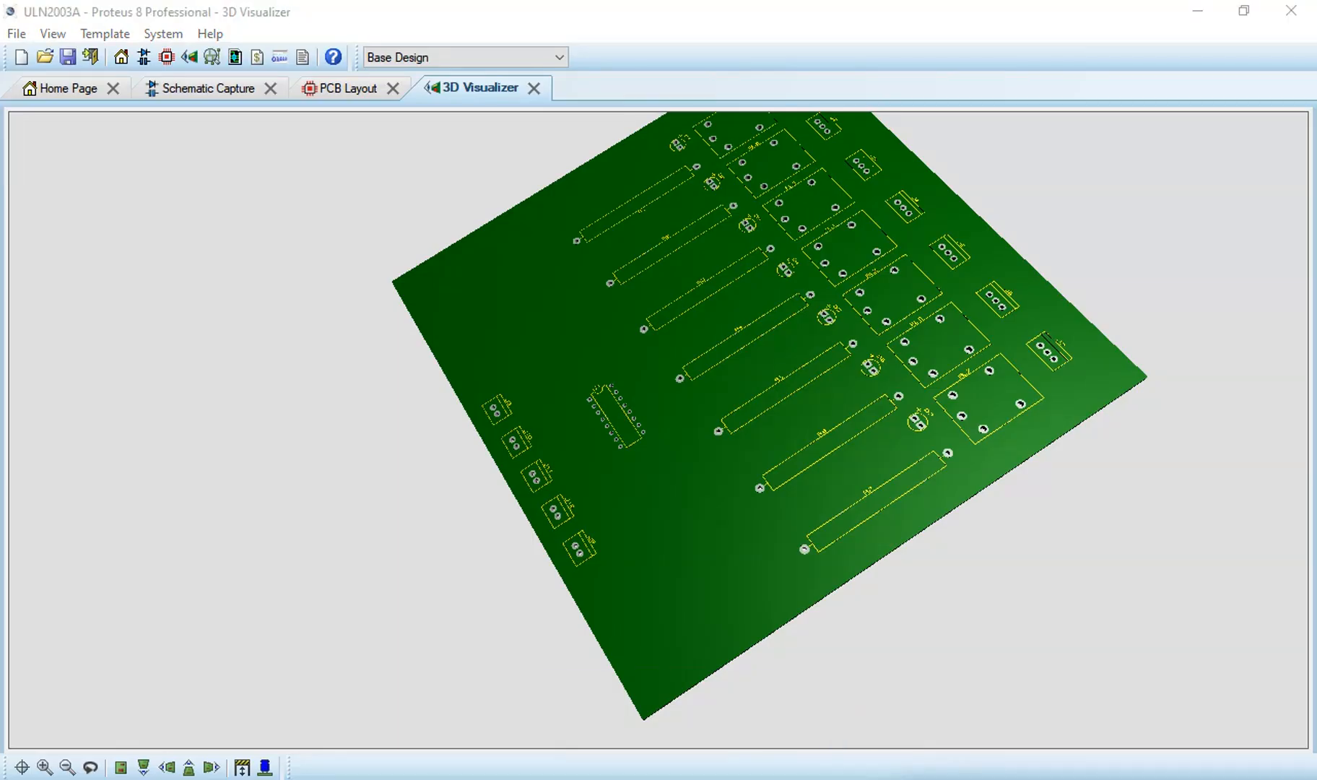
pyautogui.click(336, 88)
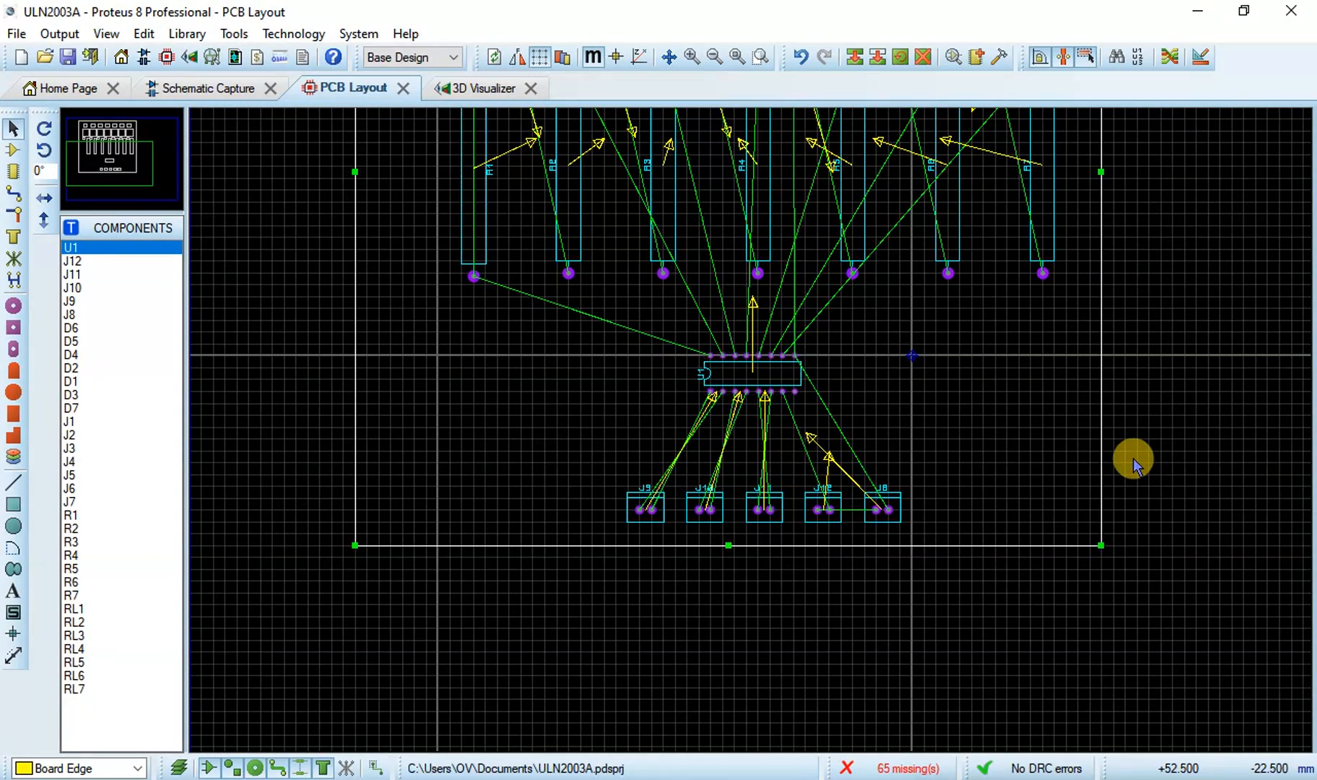
# Step: Open the design rules for the POWER net class and set its neck style to T25
pyautogui.middleClick(1068, 474)
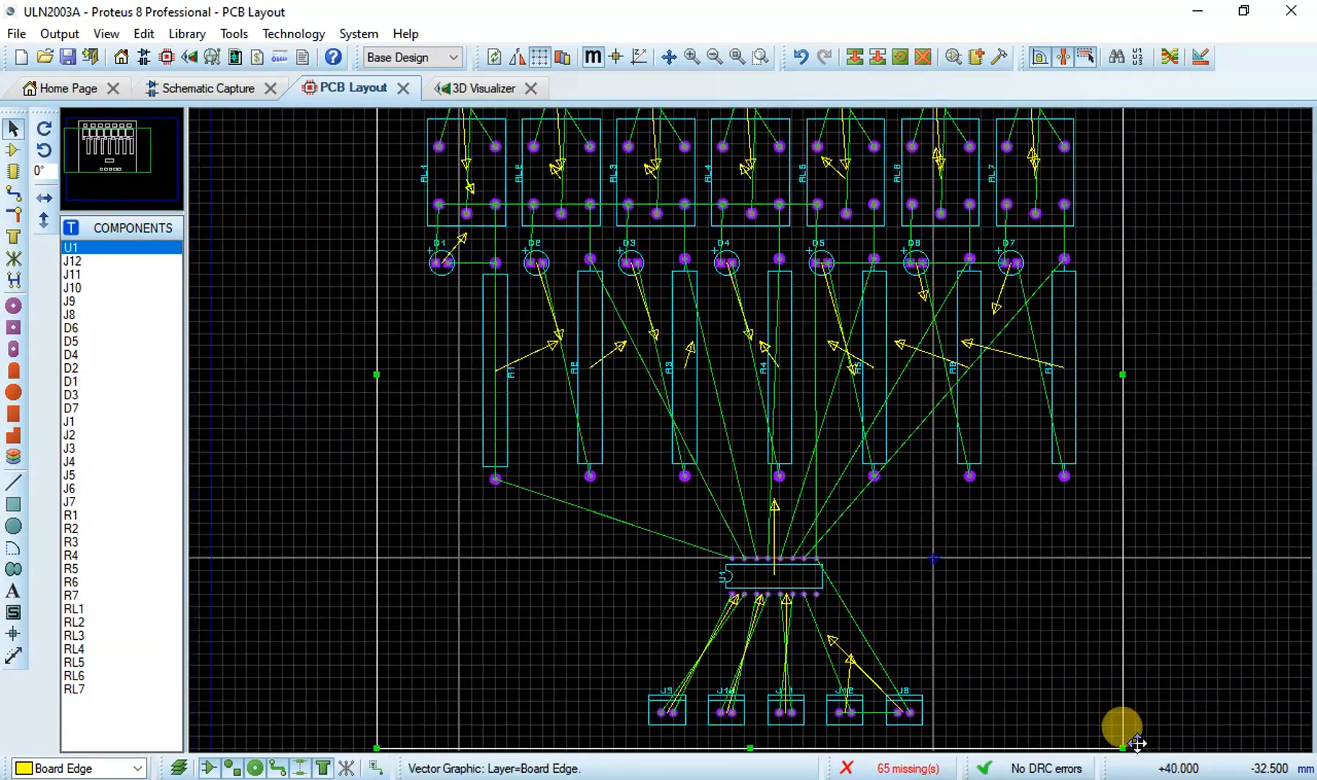
pyautogui.click(1136, 690)
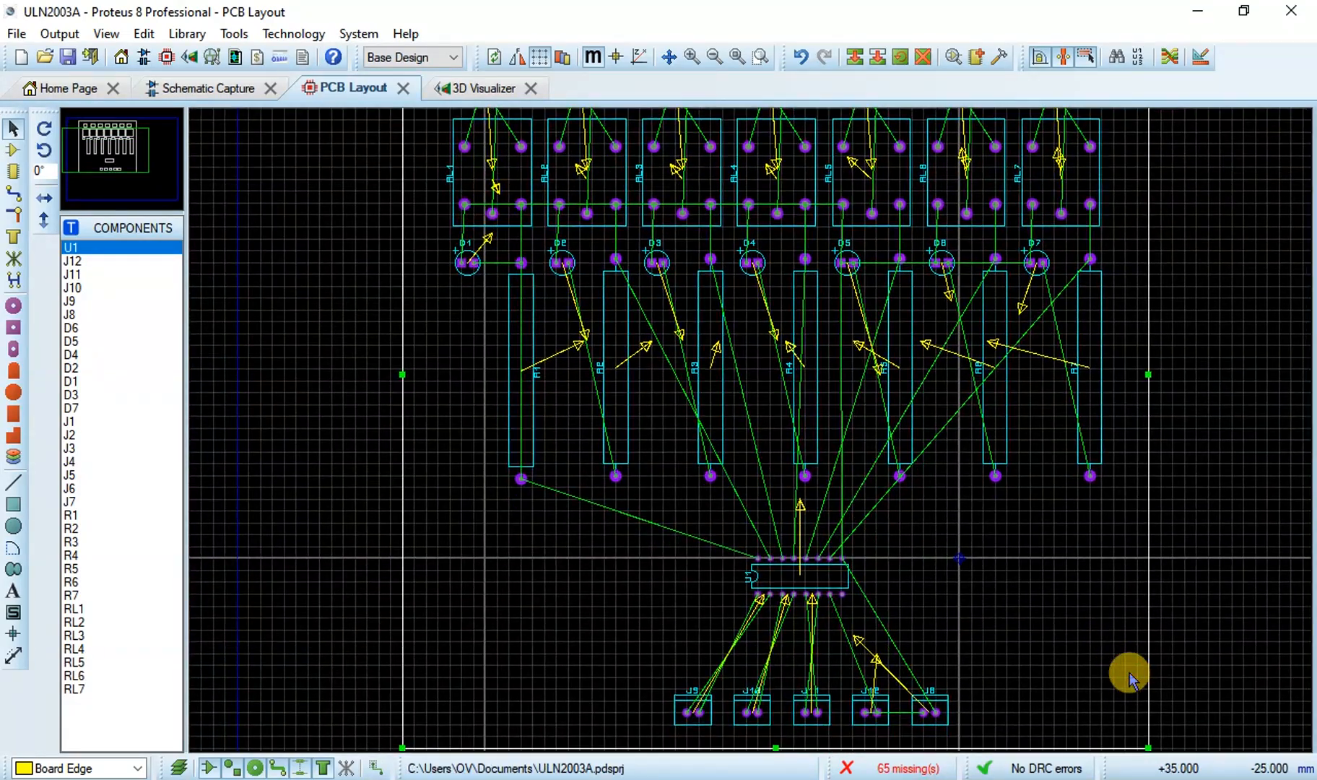
pyautogui.press('F7')
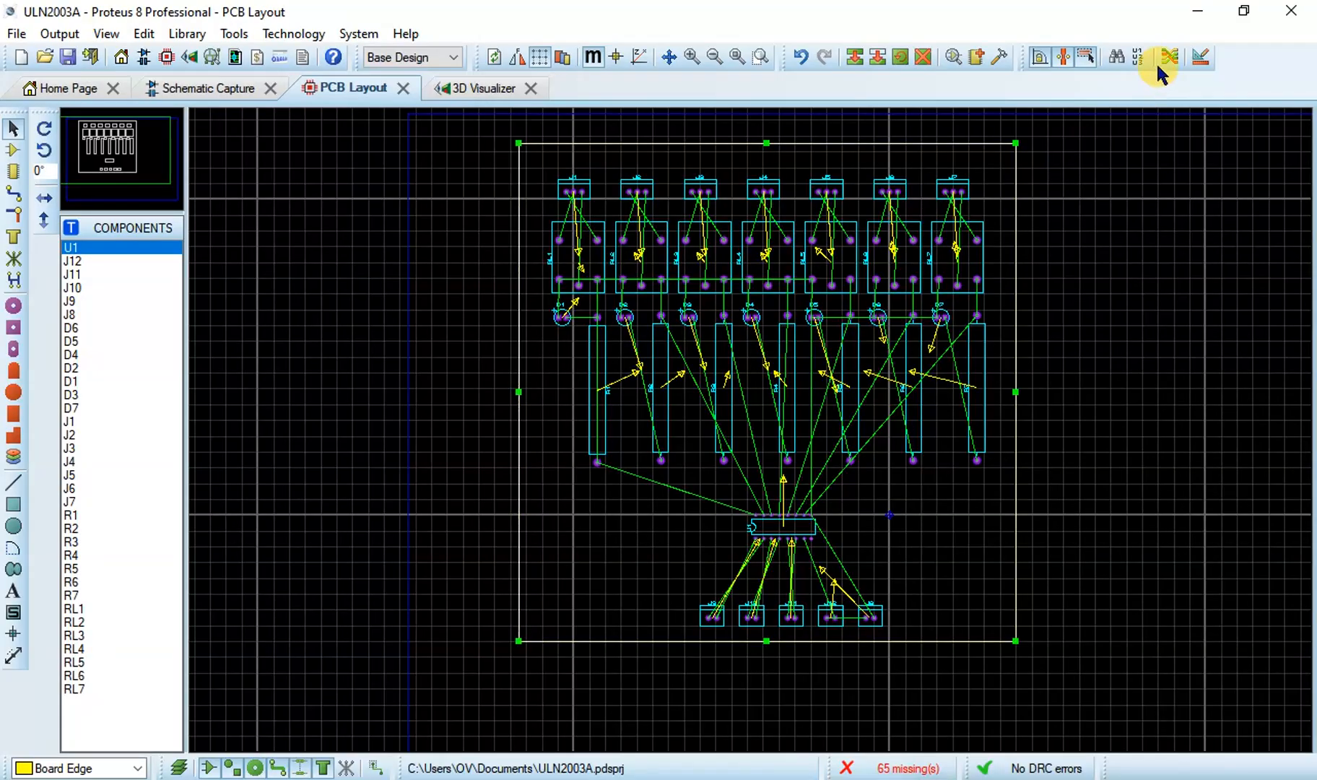
pyautogui.click(1198, 58)
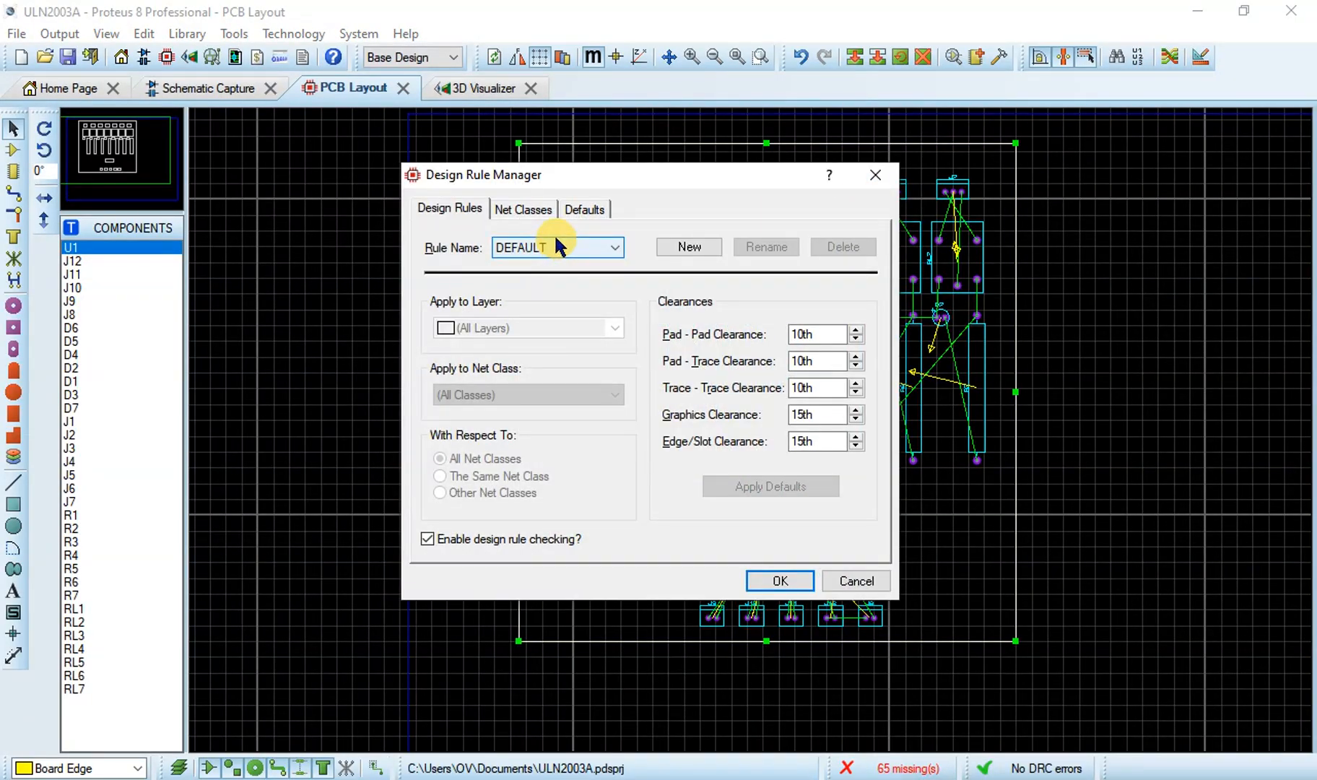
pyautogui.click(522, 208)
pyautogui.click(567, 249)
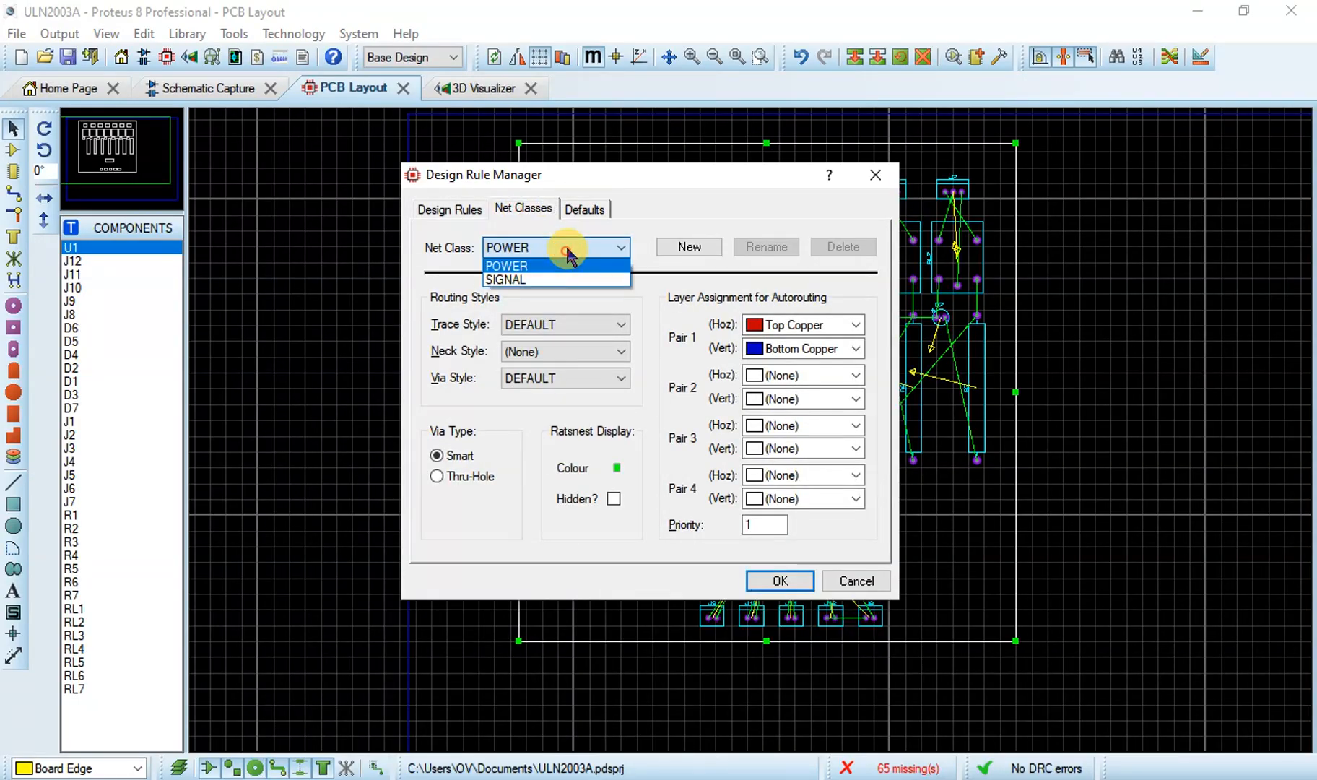
pyautogui.click(567, 251)
pyautogui.click(589, 323)
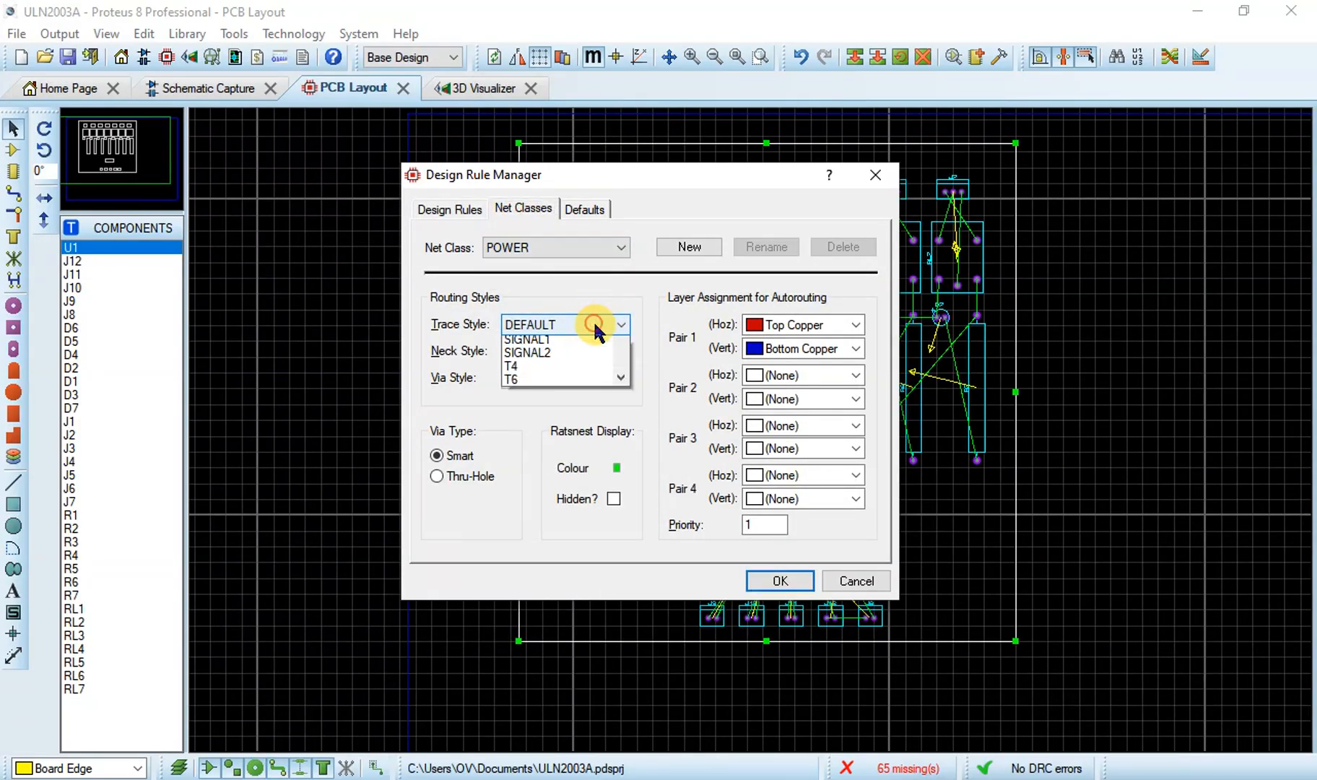
pyautogui.click(590, 327)
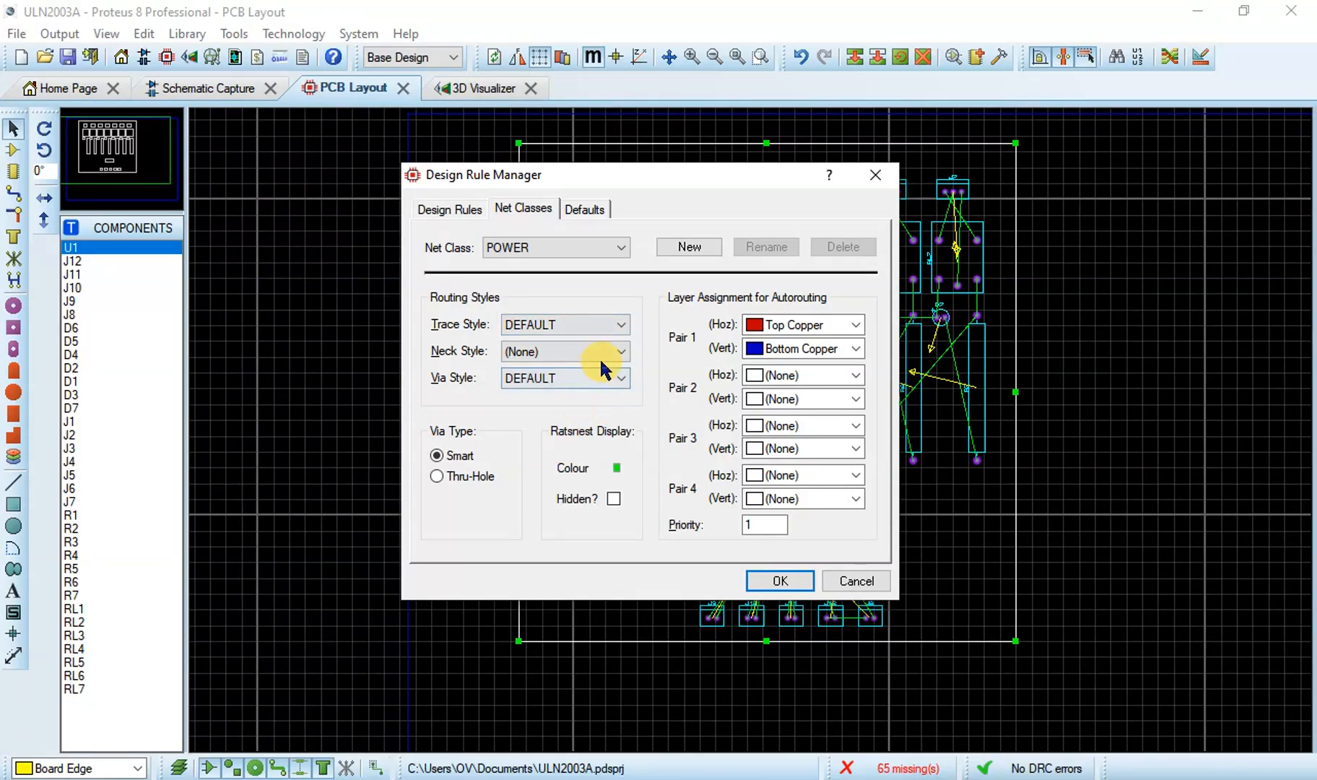
pyautogui.click(603, 354)
pyautogui.scroll(-5, 601, 411)
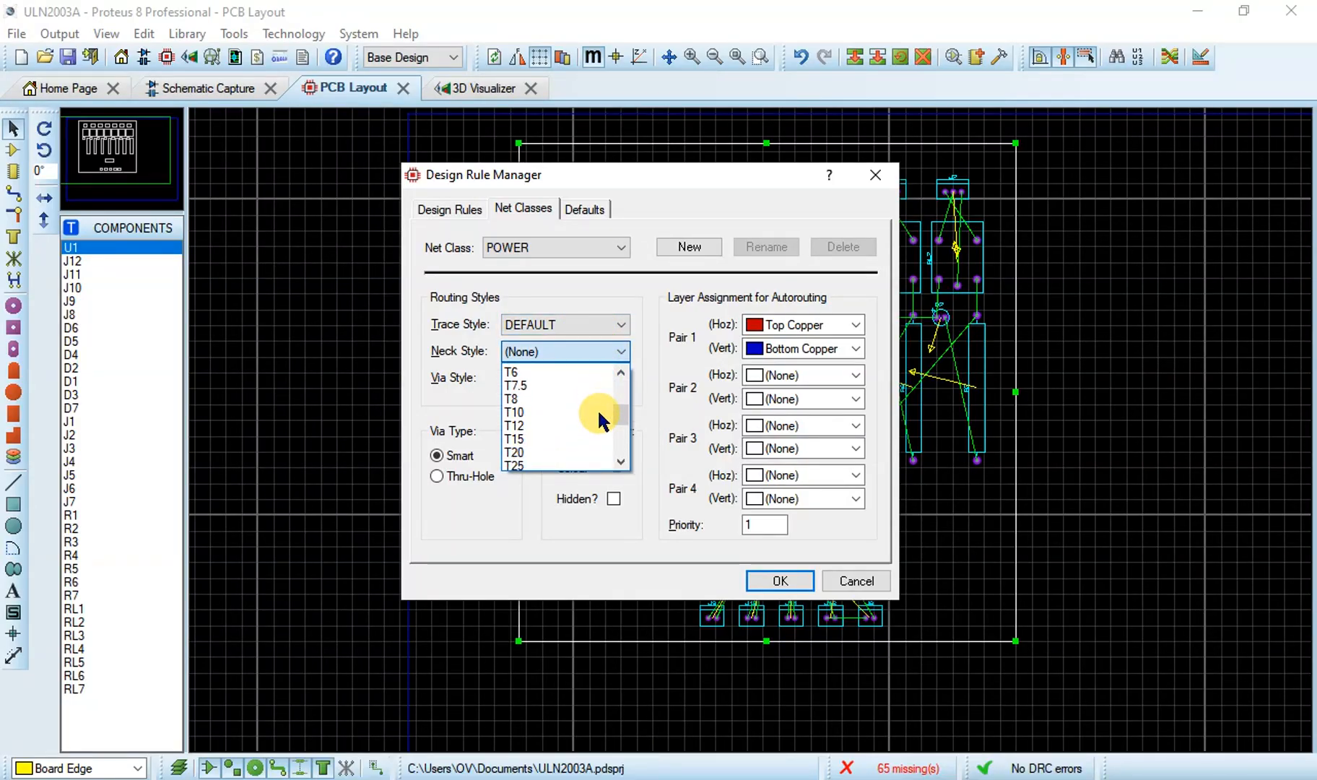
pyautogui.scroll(2, 588, 405)
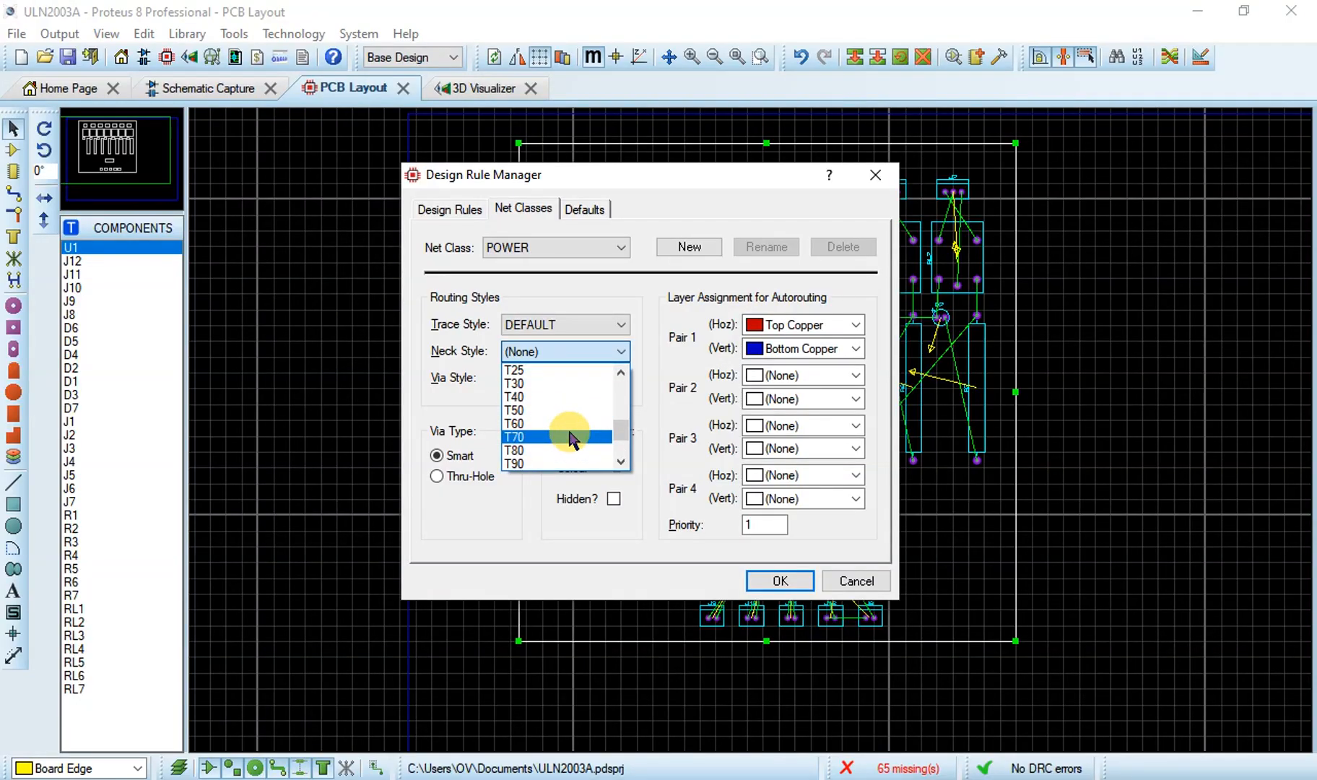
pyautogui.scroll(6, 570, 437)
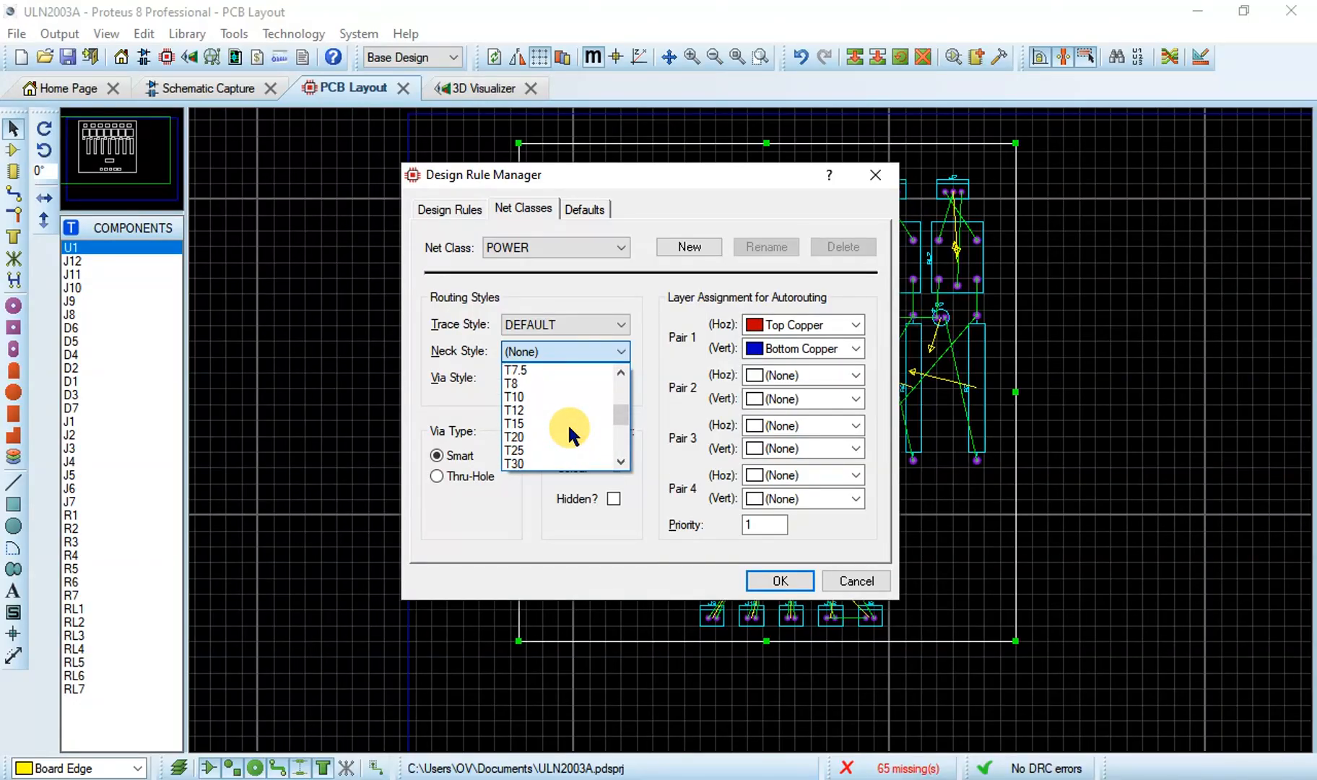
pyautogui.click(562, 450)
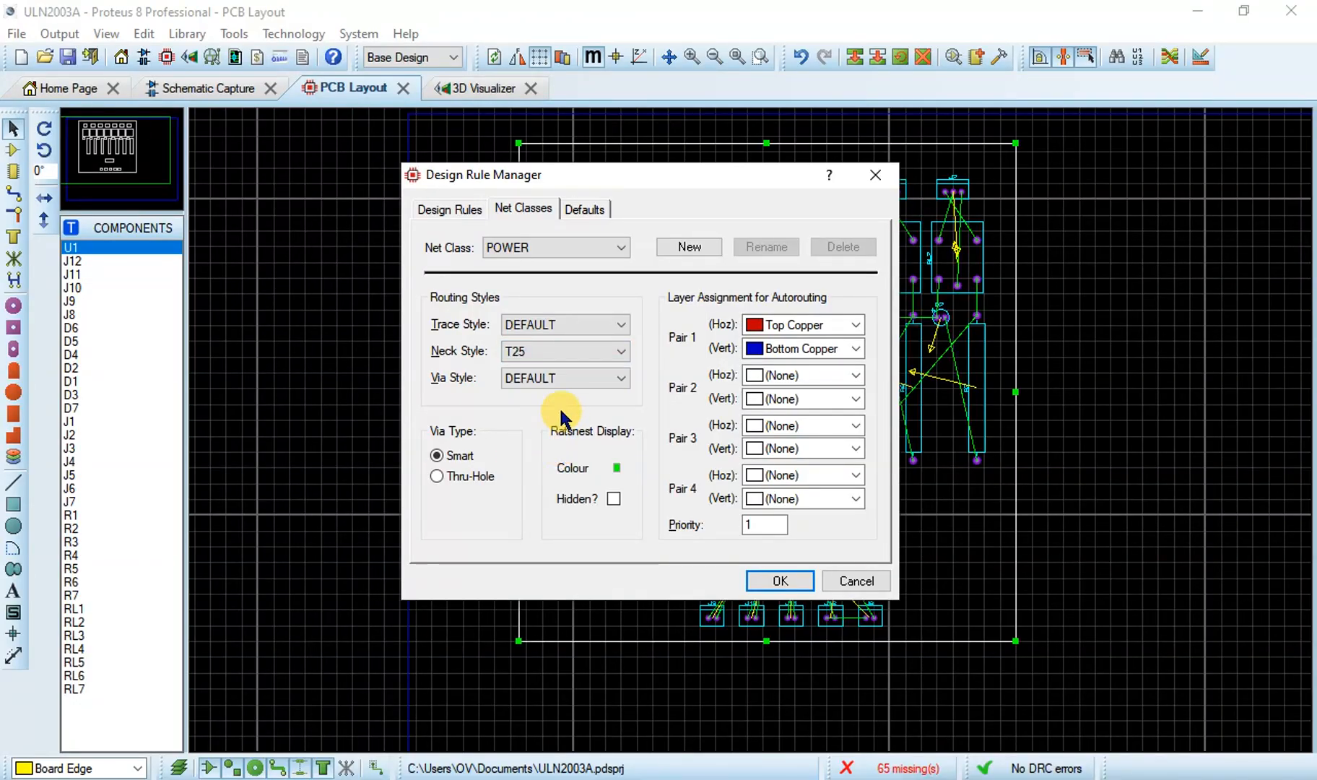
# Step: Set the POWER class's via style to V30, neck style to T30 and pair 1 horizontal autorouting layer to Bottom Copper
pyautogui.click(574, 386)
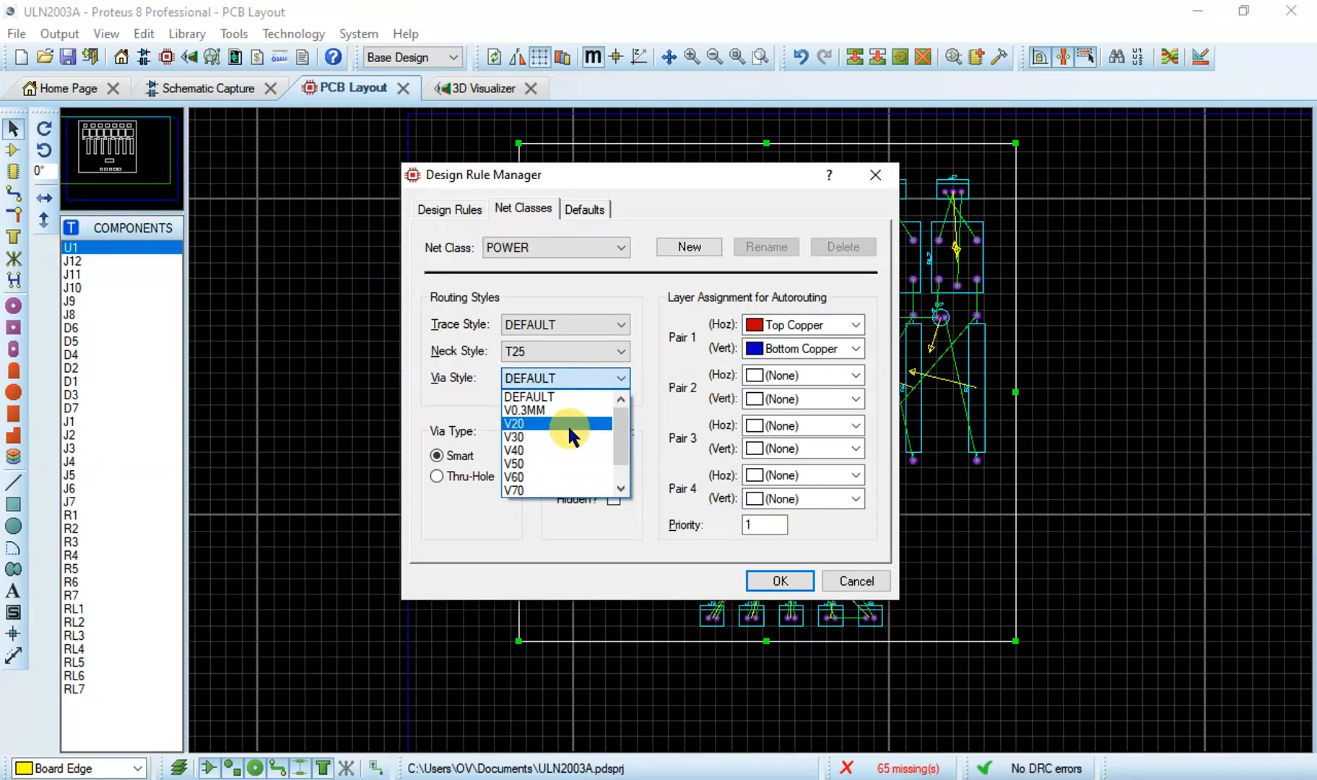
pyautogui.click(568, 437)
pyautogui.click(596, 354)
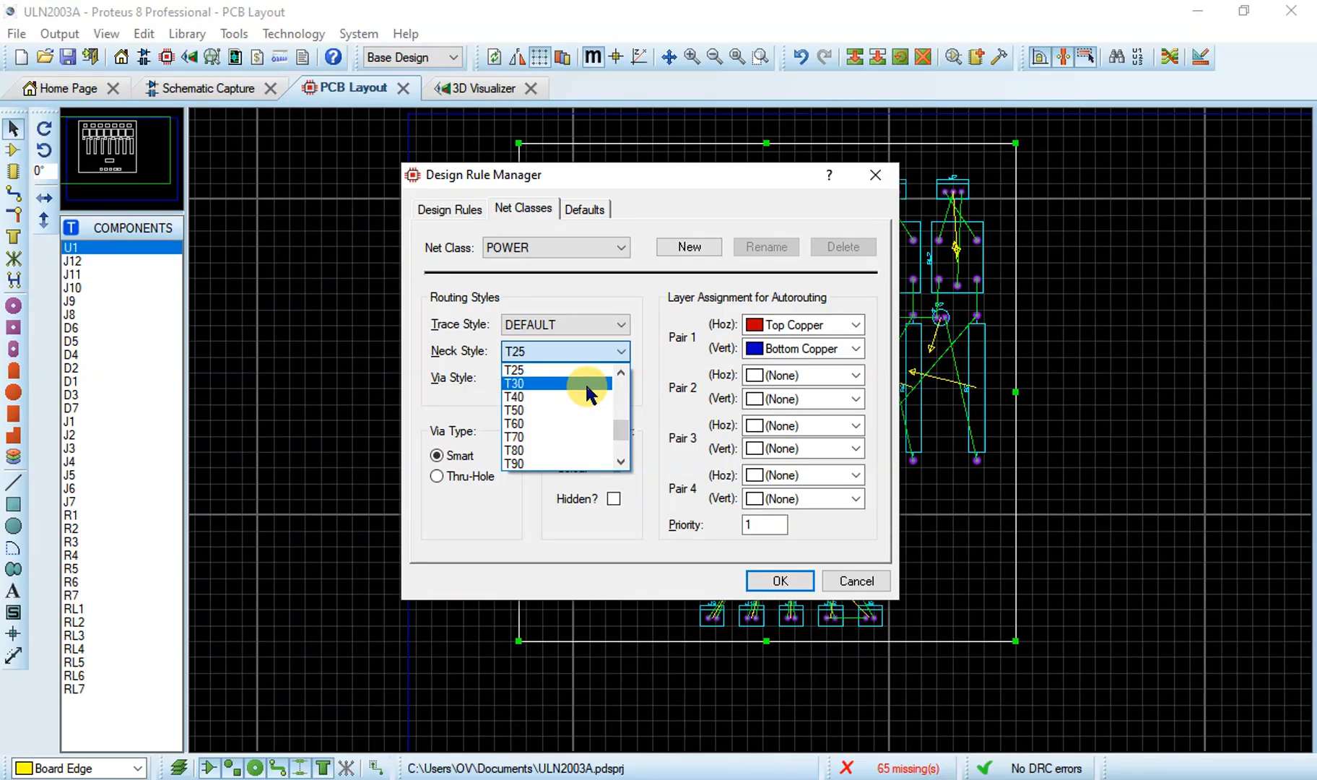
pyautogui.click(586, 384)
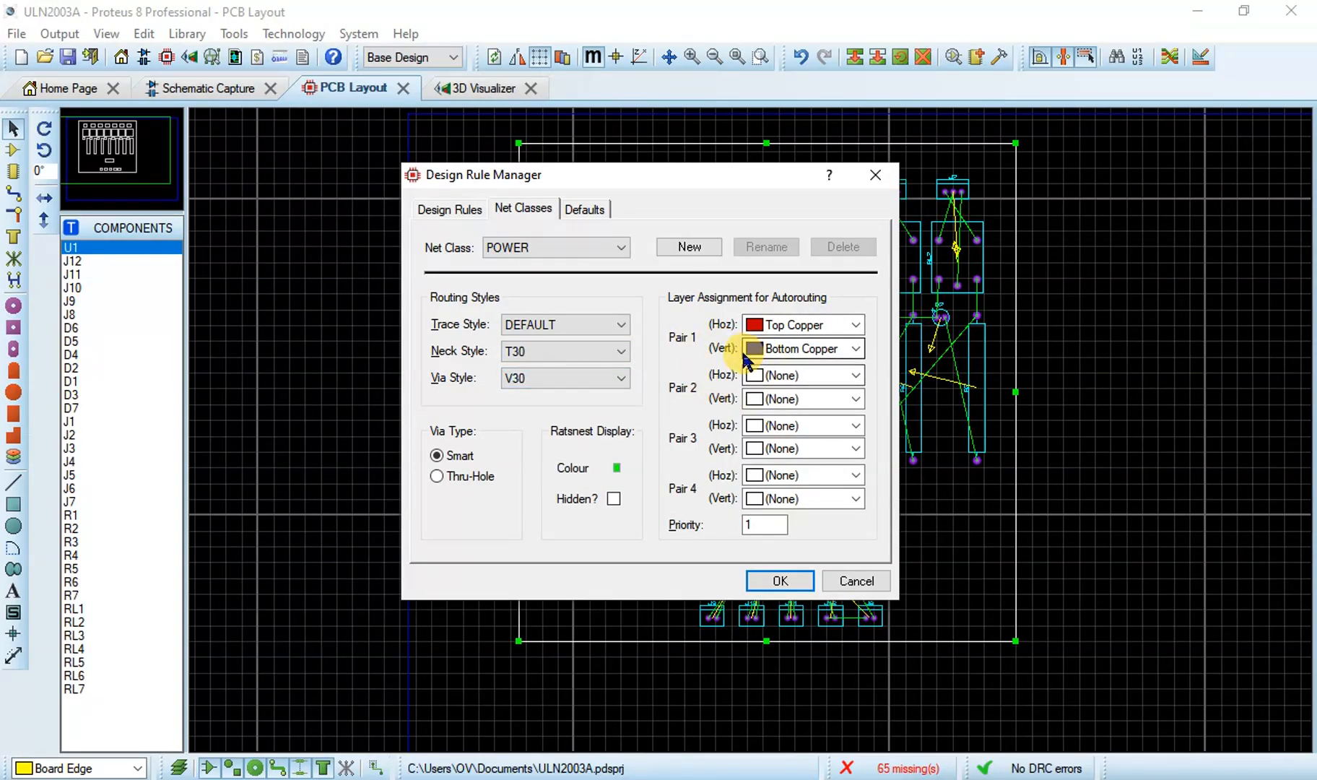
pyautogui.click(832, 325)
pyautogui.click(823, 375)
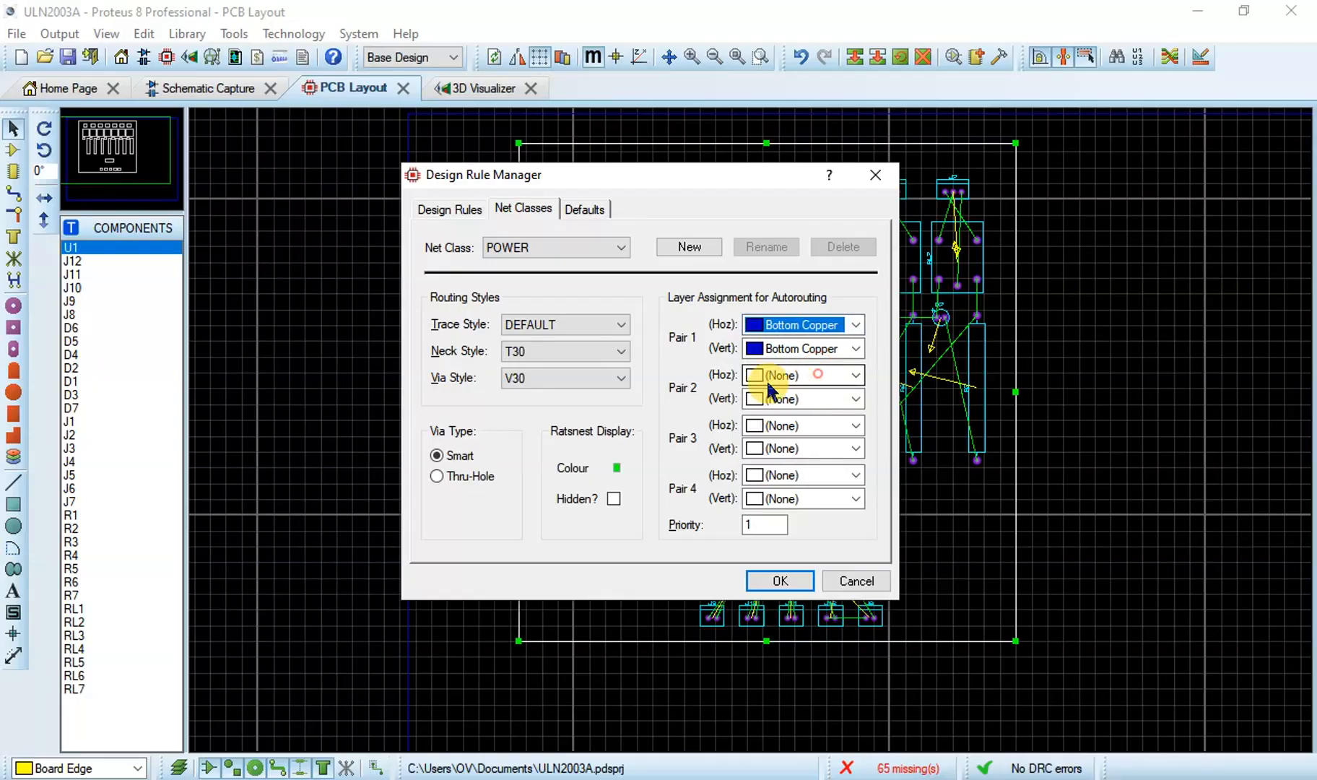
# Step: Set the SIGNAL net class's neck style to T20 and its via style to V20
pyautogui.click(621, 248)
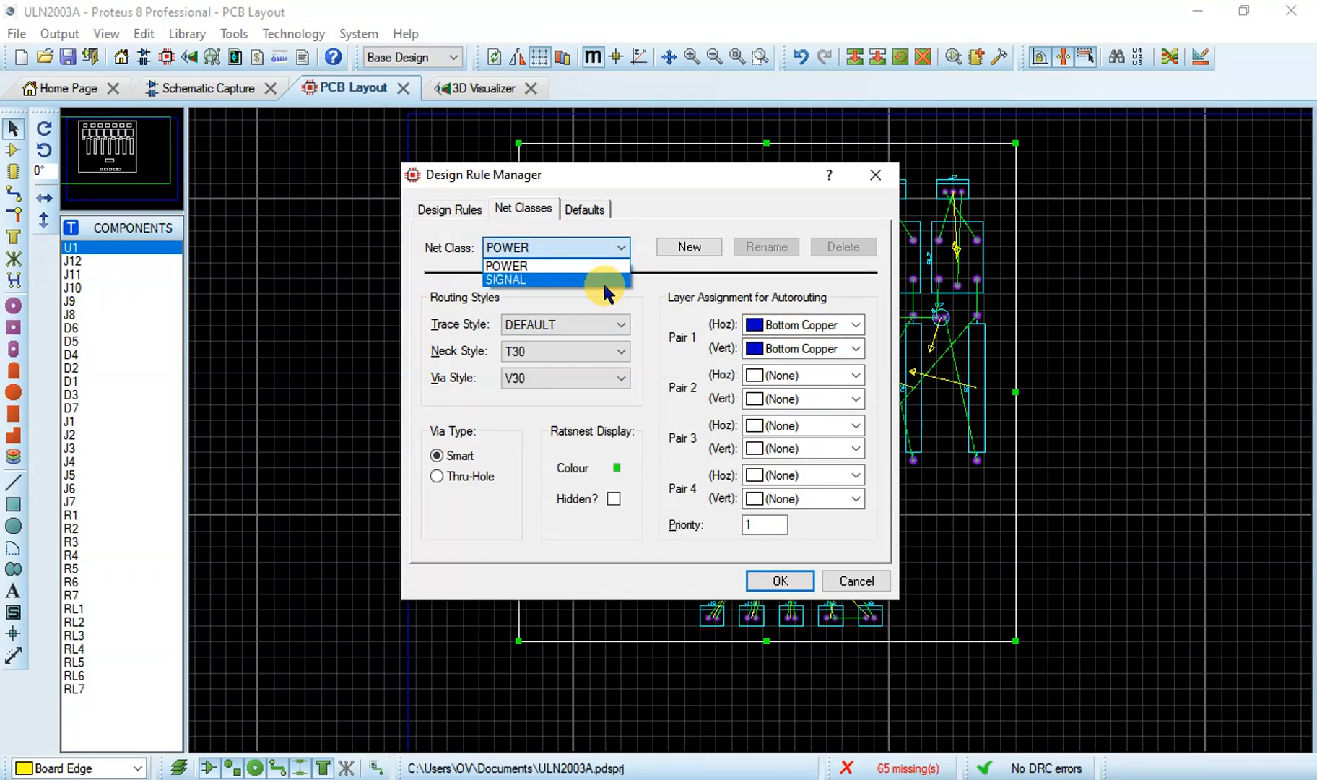
pyautogui.click(599, 282)
pyautogui.click(617, 352)
pyautogui.scroll(-4, 578, 434)
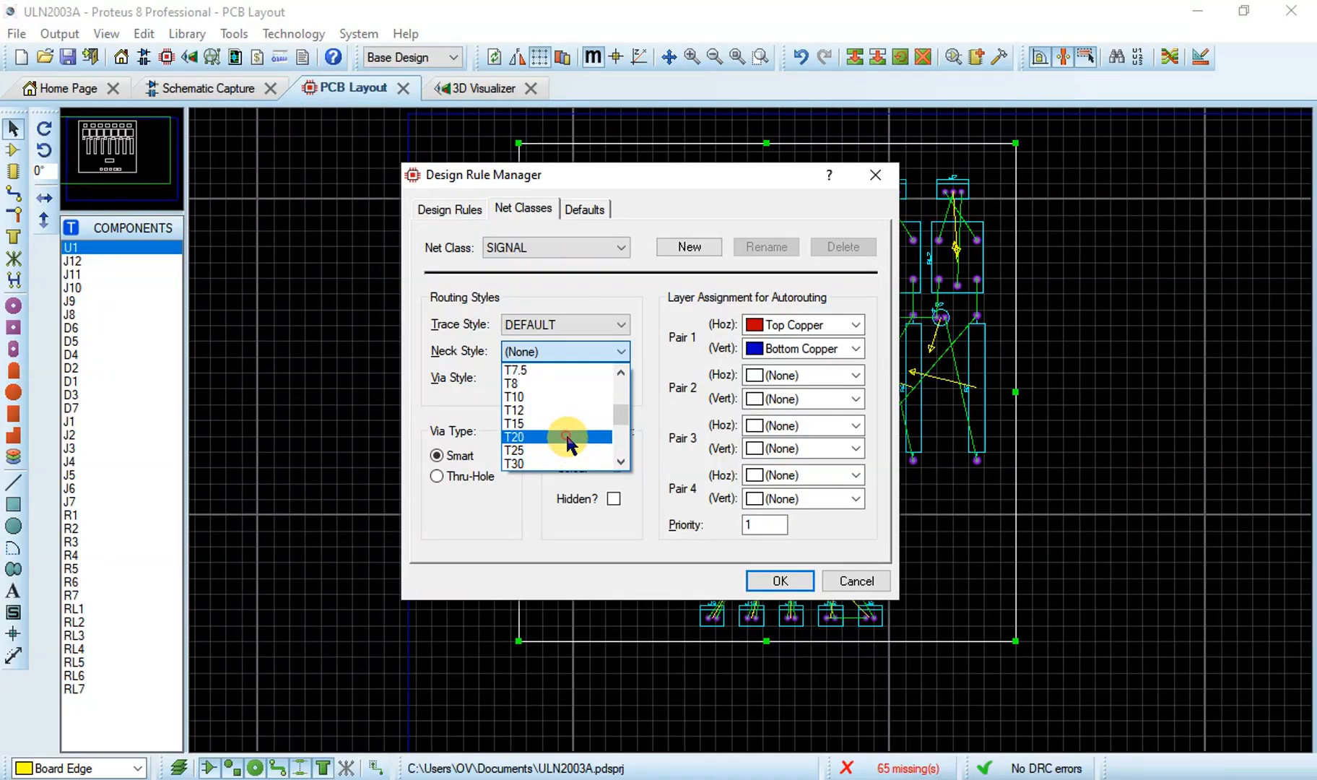
pyautogui.click(572, 439)
pyautogui.click(580, 378)
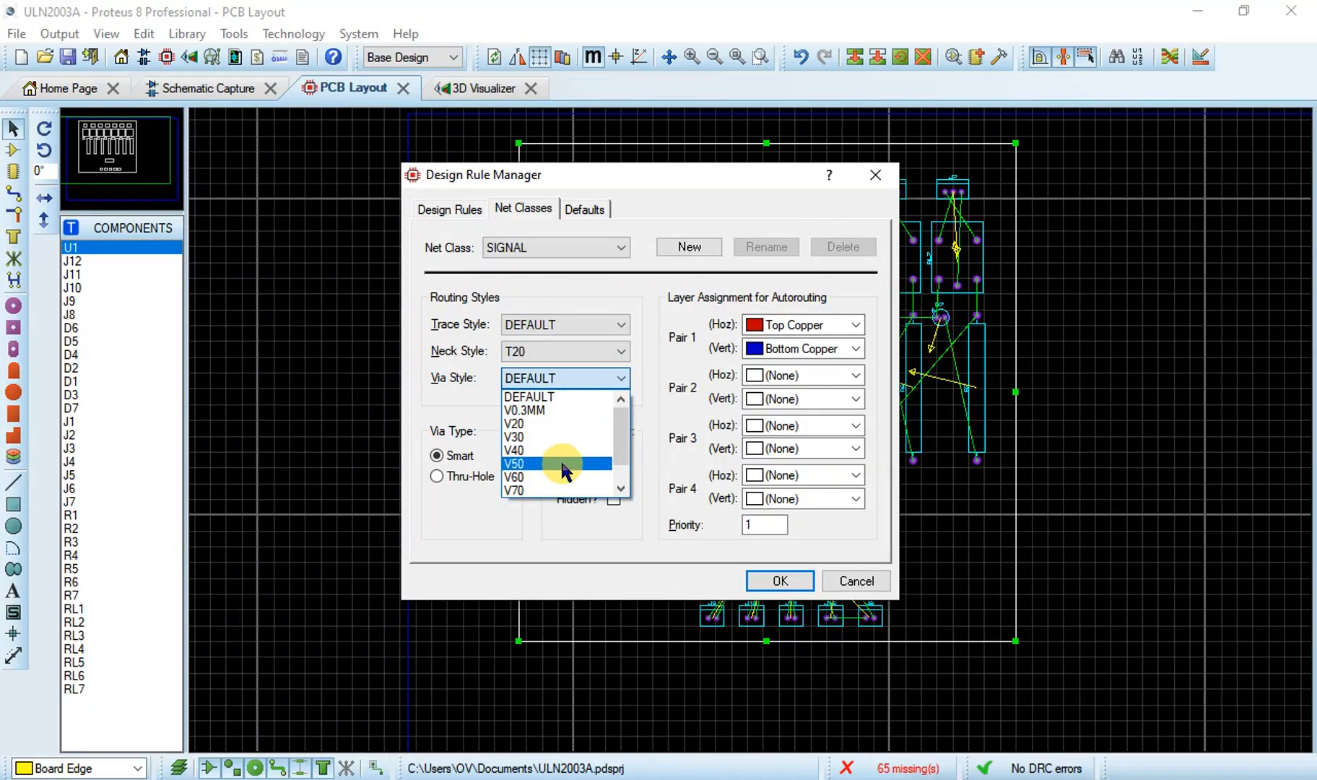
pyautogui.click(564, 423)
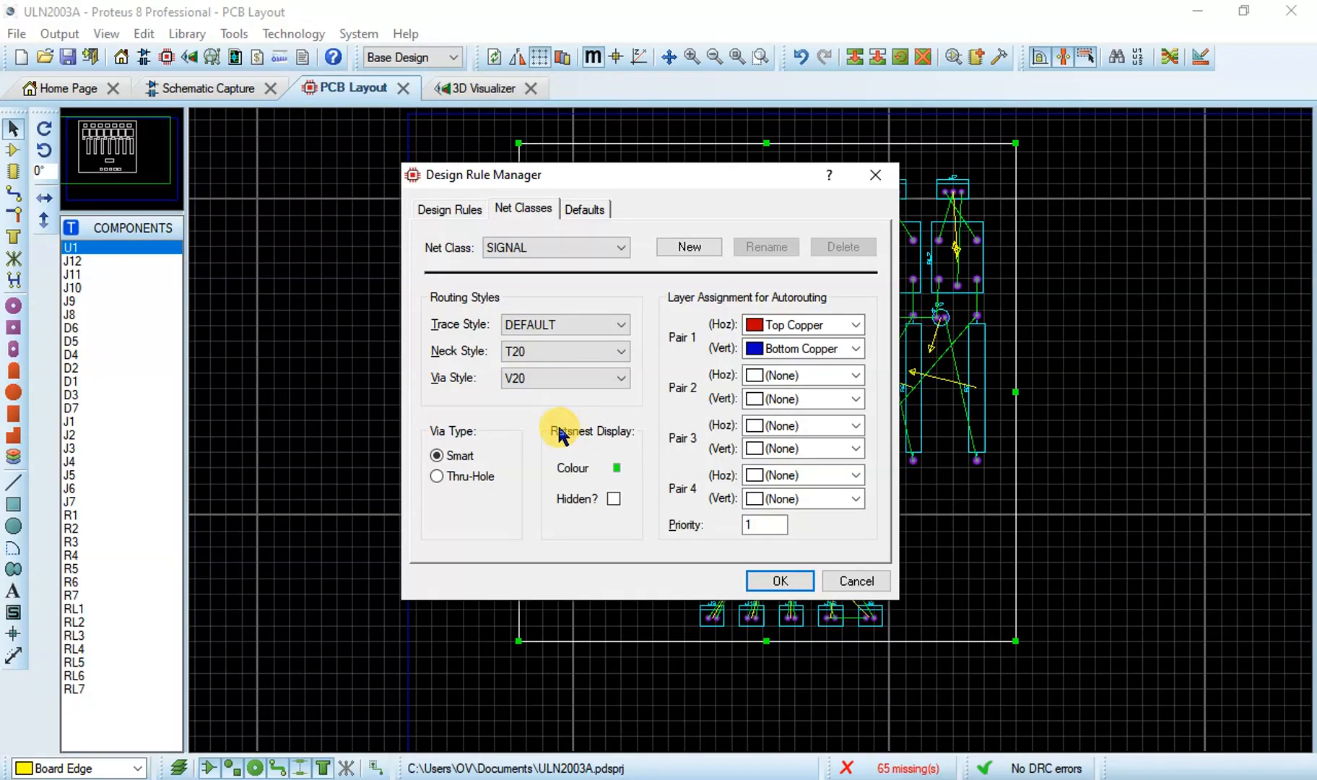
# Step: Assign Bottom Copper as the SIGNAL class's pair 1 horizontal autorouting layer and apply the design rules
pyautogui.click(770, 327)
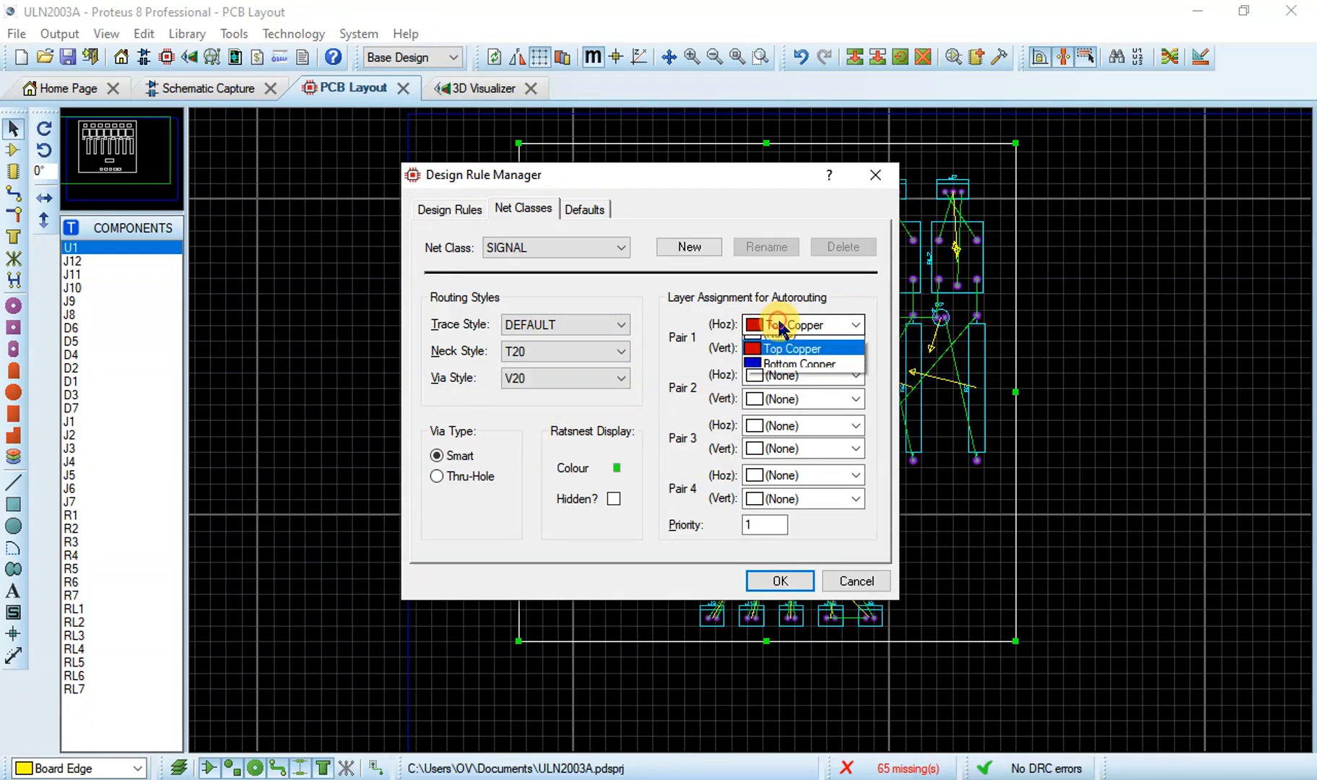
pyautogui.click(787, 374)
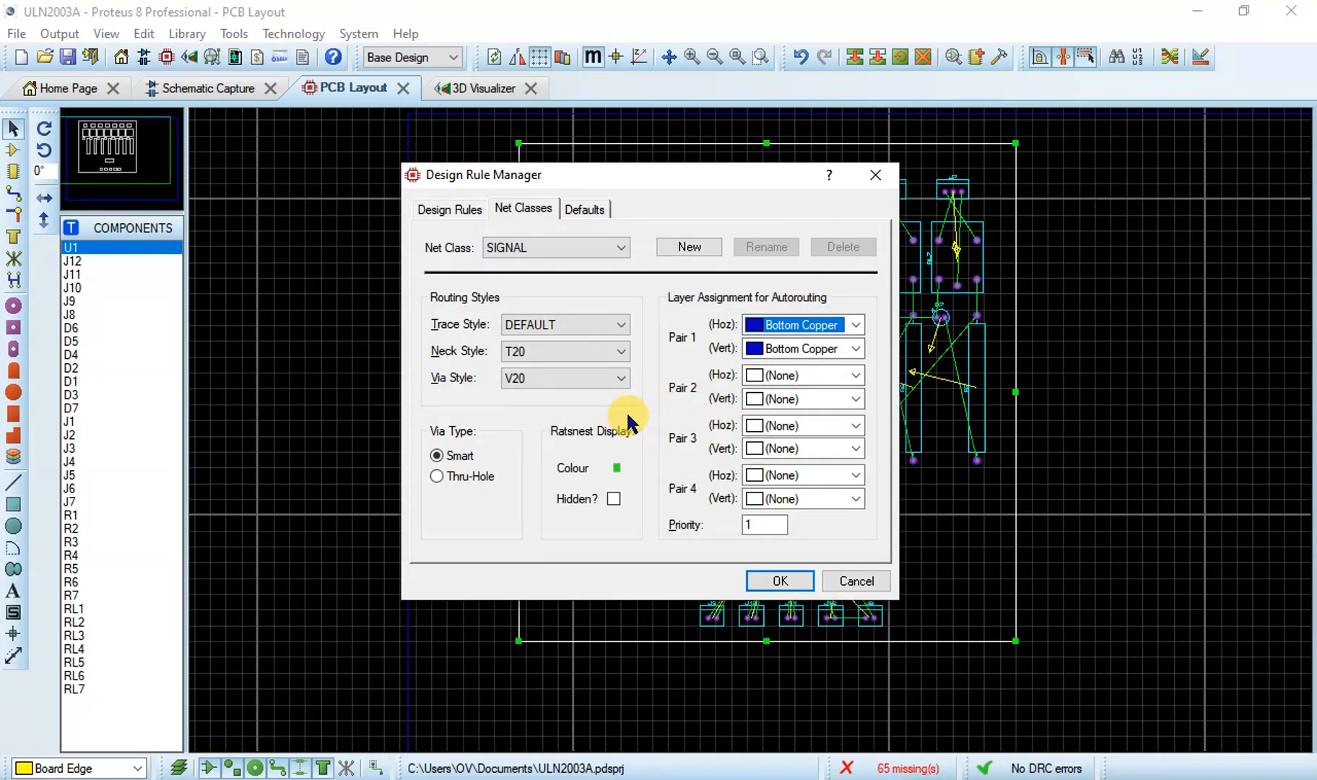
pyautogui.click(779, 582)
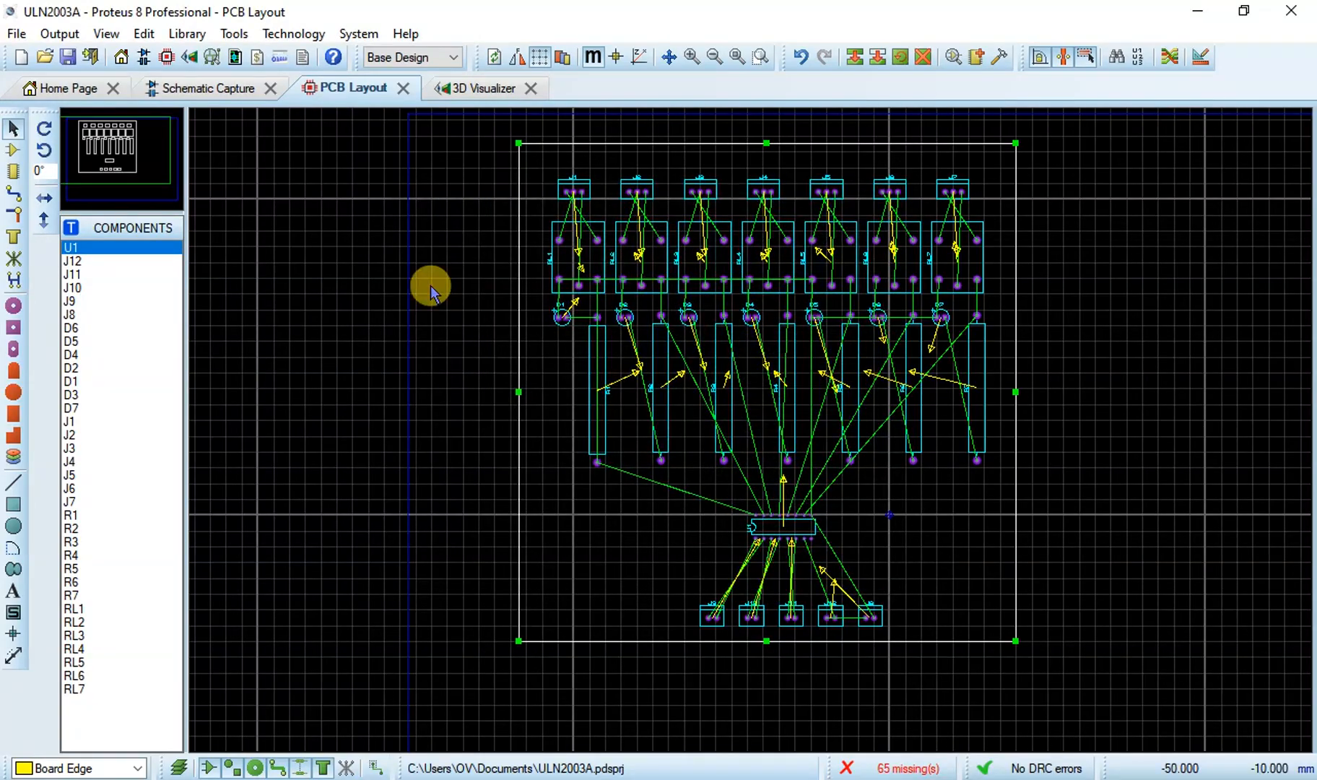
# Step: Edit the layer pairs so the bottom entry uses Bottom Copper instead of Top Copper
pyautogui.click(238, 30)
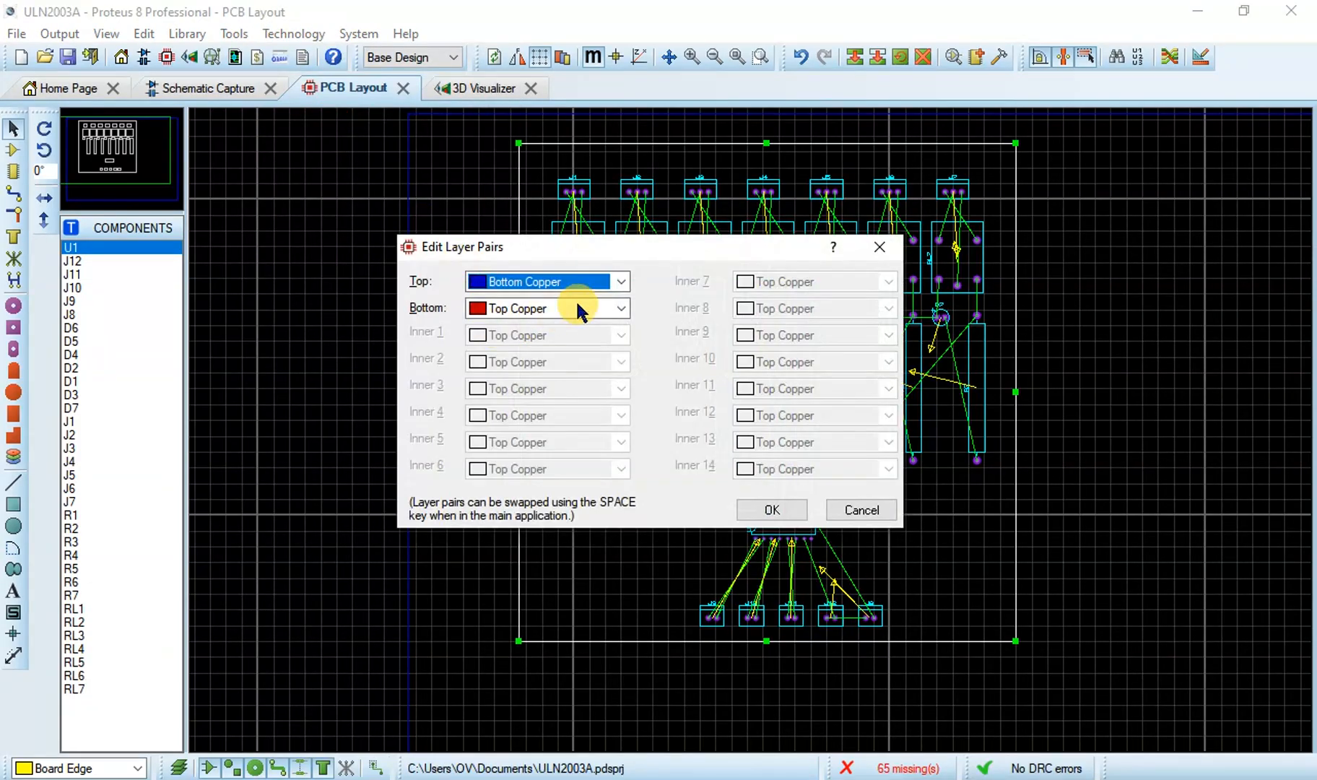
pyautogui.click(620, 308)
pyautogui.click(588, 344)
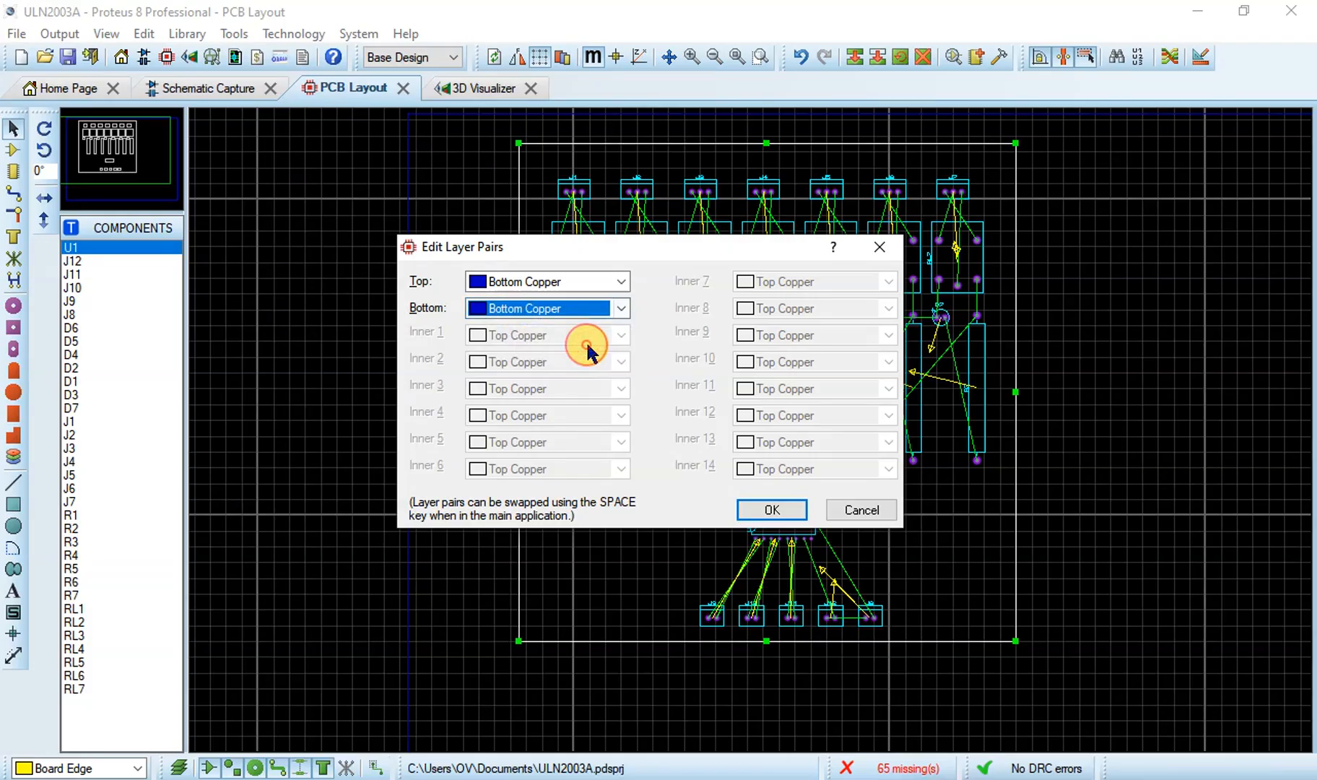
pyautogui.click(778, 509)
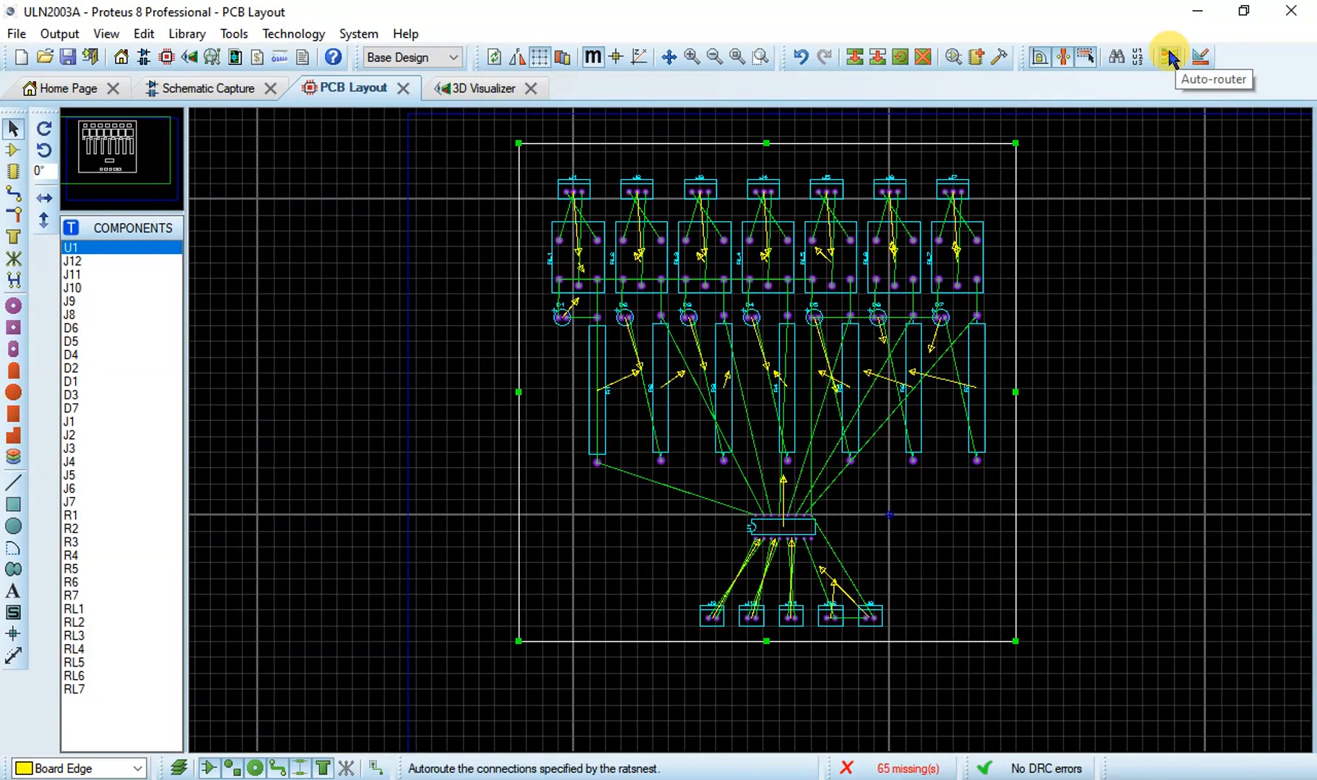
# Step: Autoroute the whole board with the basic schedule and its existing settings
pyautogui.click(1169, 57)
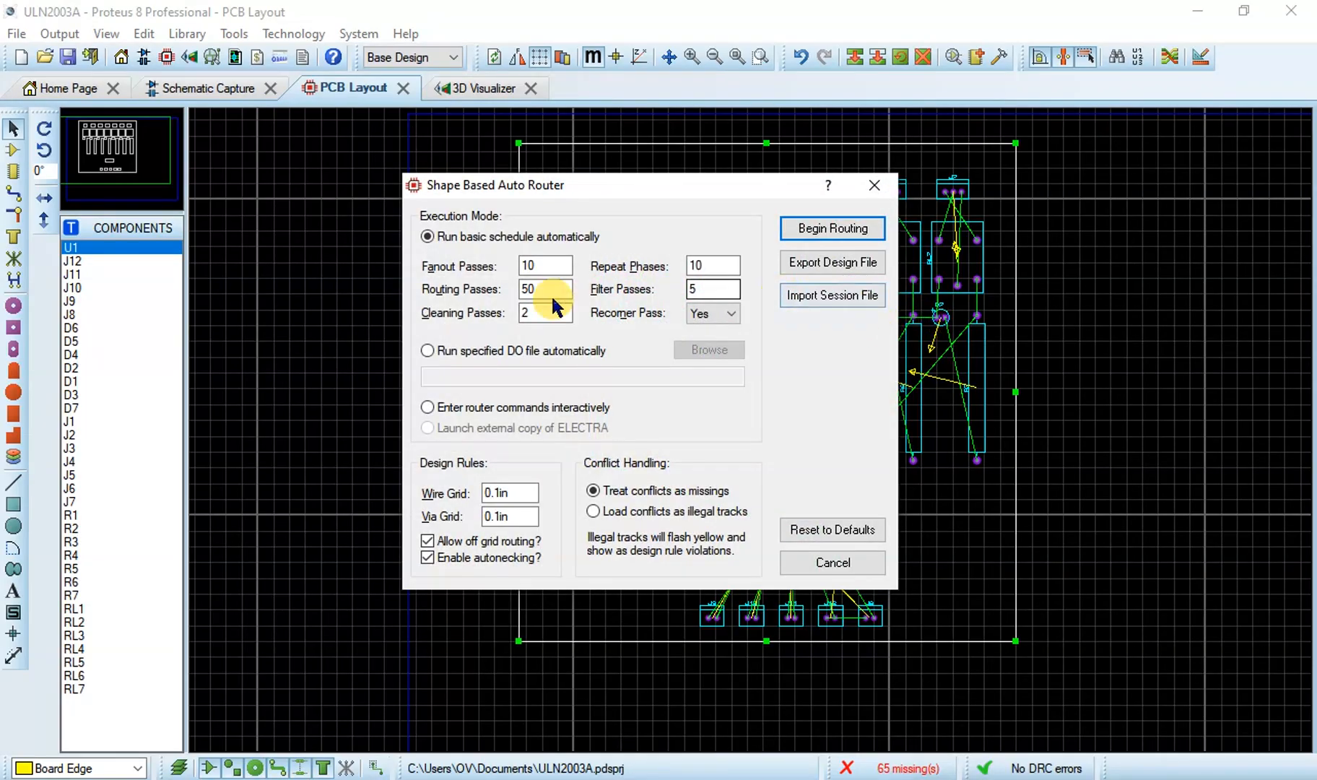
pyautogui.click(832, 228)
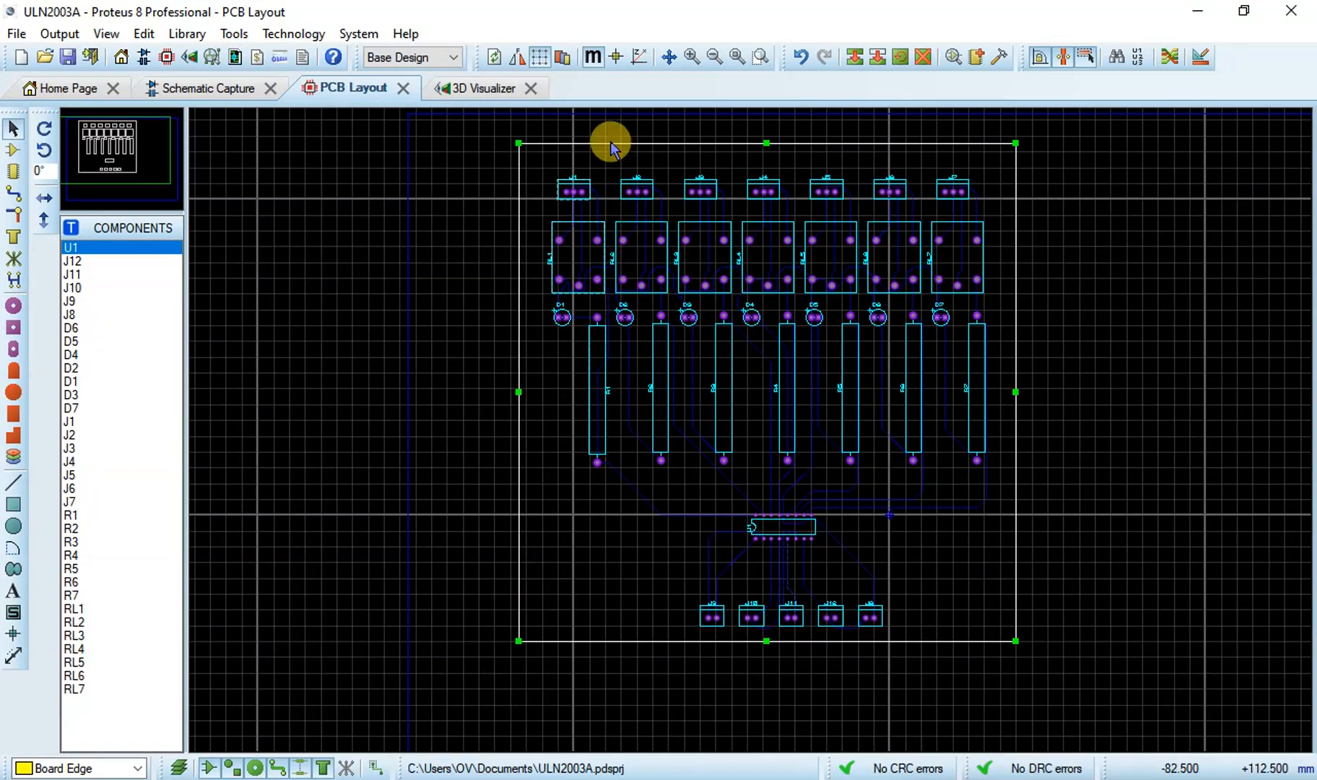
# Step: Examine the routed bare board from above and from its copper side in the 3D Visualizer
pyautogui.click(459, 89)
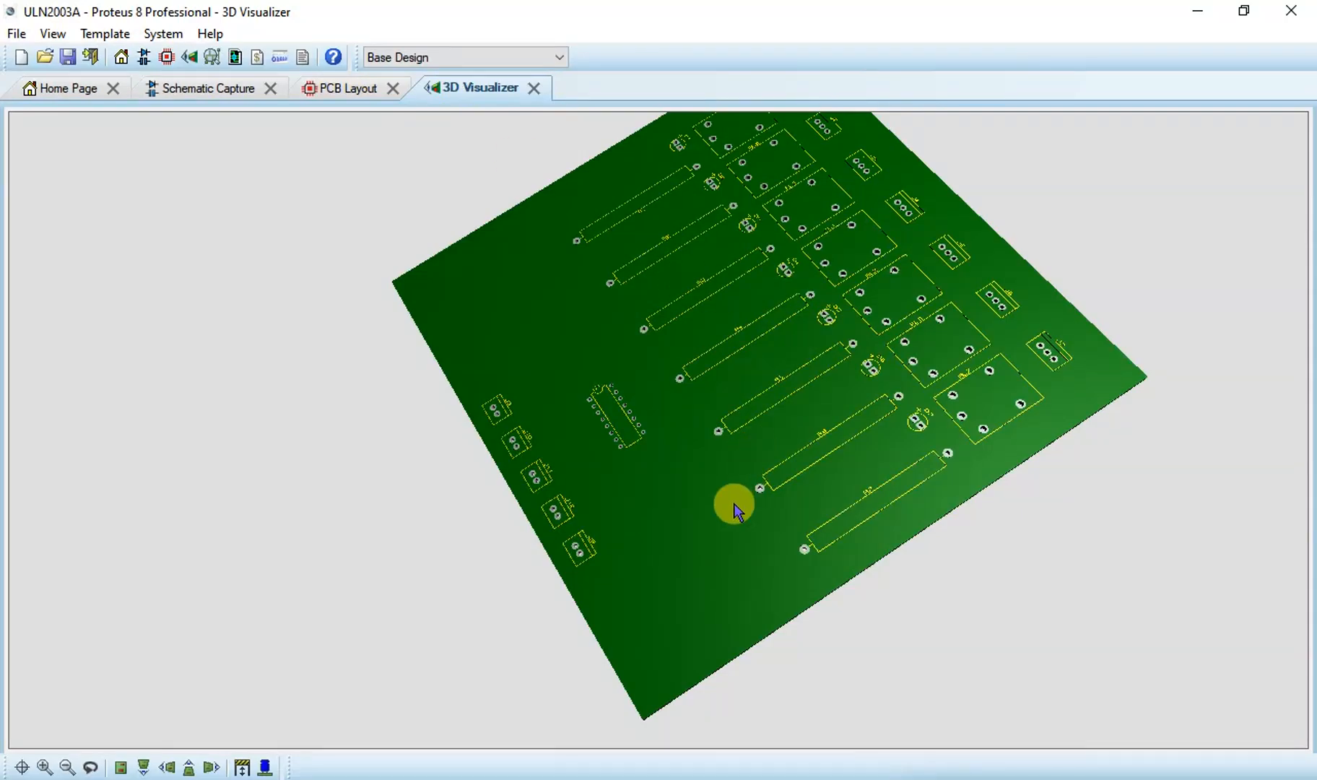
pyautogui.click(787, 672)
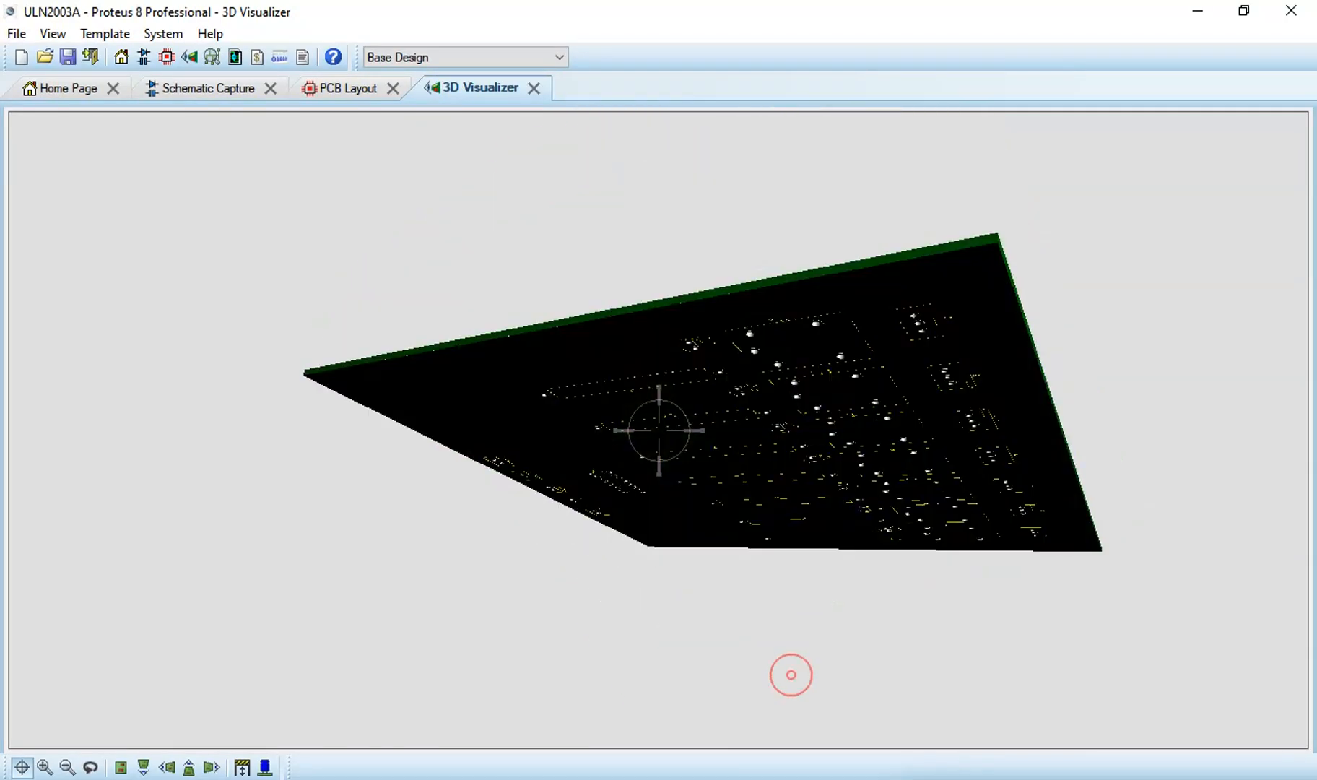
pyautogui.moveTo(659, 431); pyautogui.dragTo(658, 512)
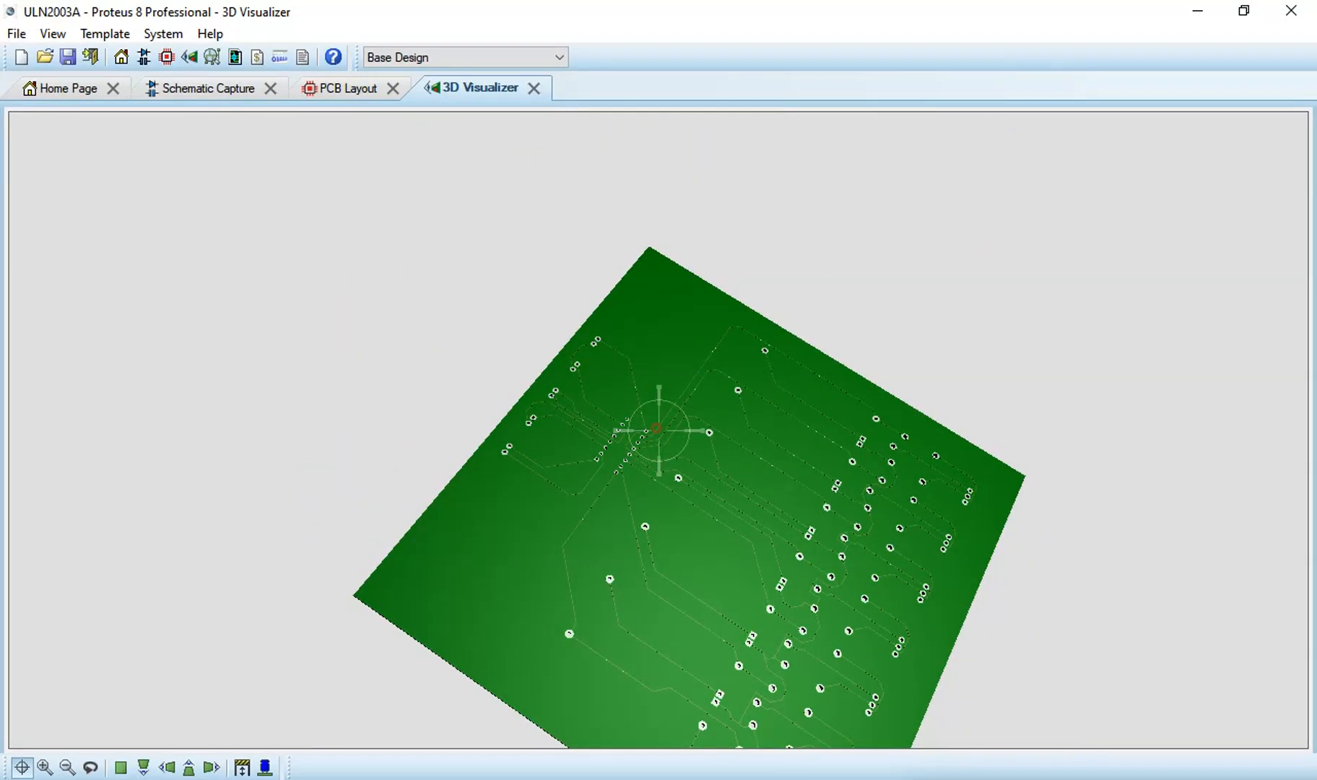
pyautogui.rightClick(658, 430)
pyautogui.click(658, 657)
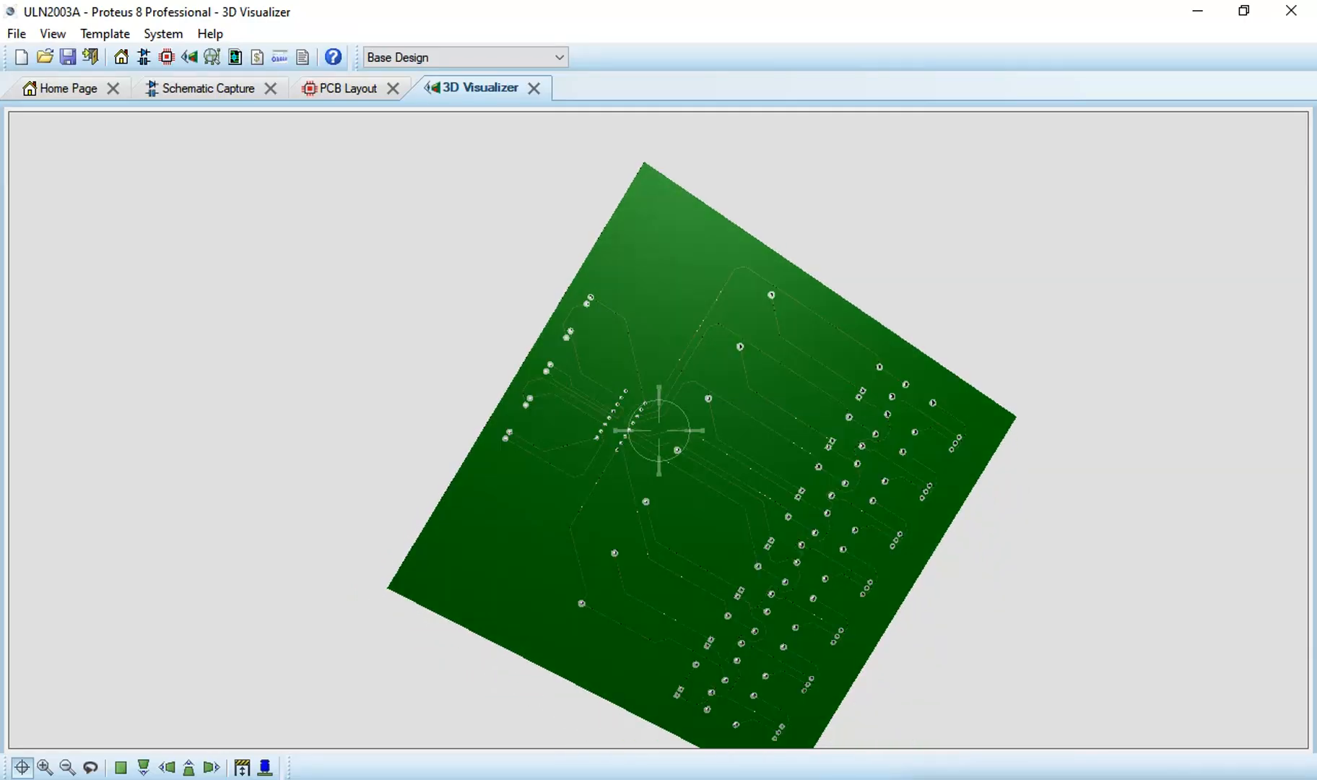
pyautogui.moveTo(658, 431); pyautogui.dragTo(659, 477)
pyautogui.rightClick(659, 430)
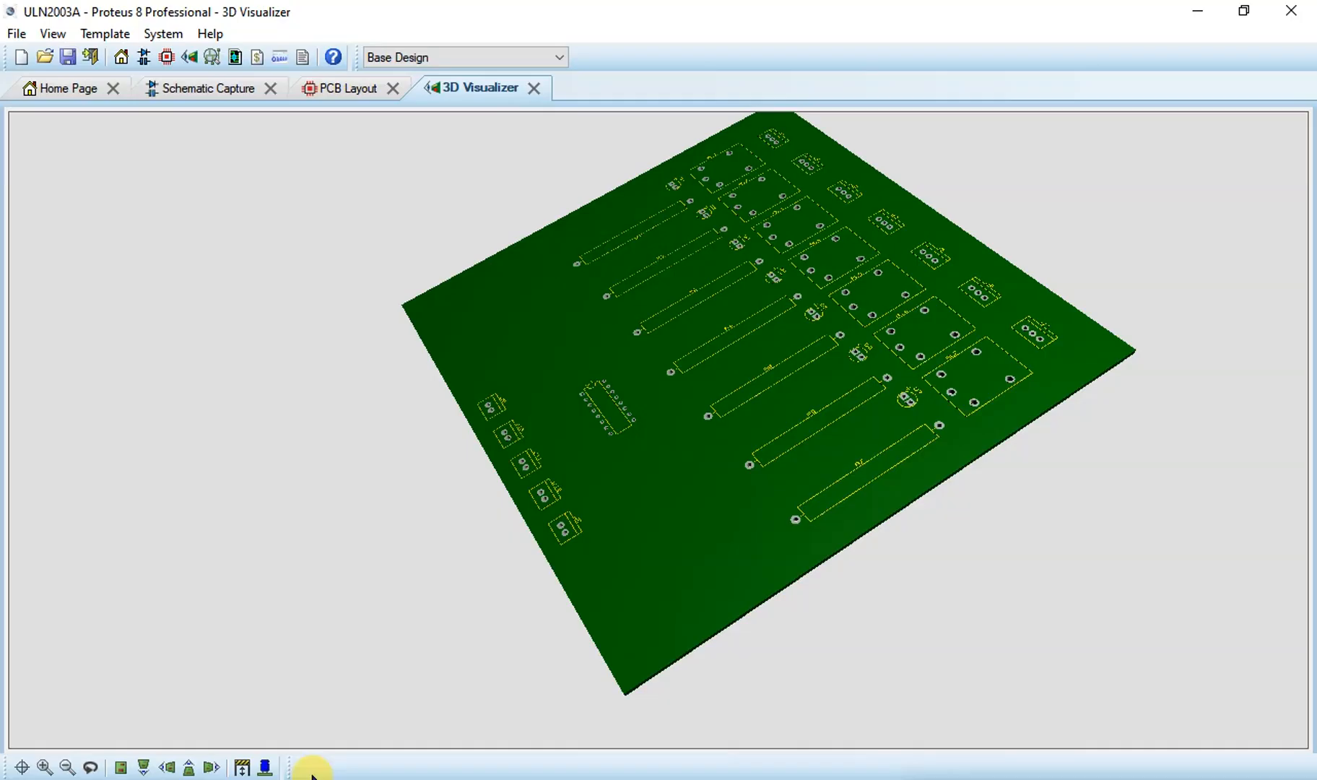
# Step: Show the component models again and examine the traces and pads on the board's underside close up
pyautogui.click(257, 768)
pyautogui.click(653, 541)
pyautogui.moveTo(659, 431); pyautogui.dragTo(654, 332)
pyautogui.rightClick(658, 431)
pyautogui.scroll(7, 624, 507)
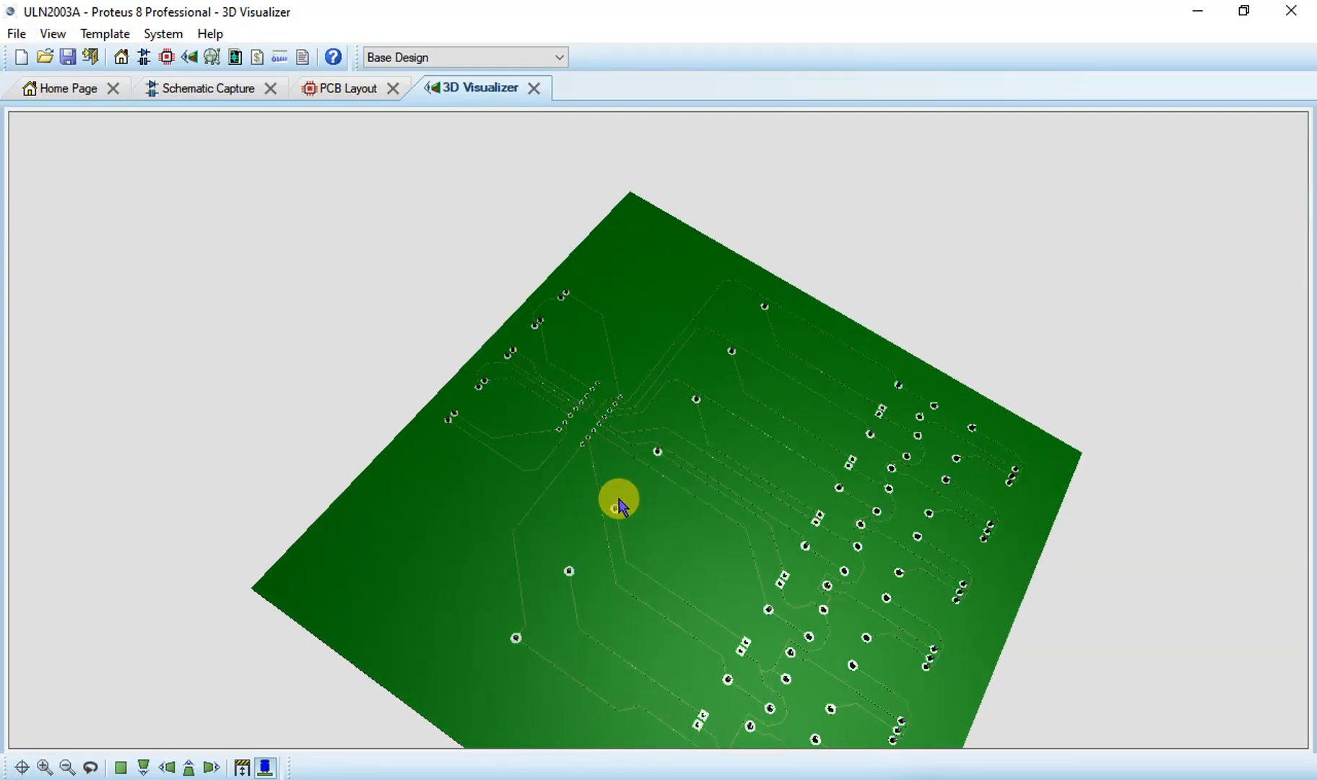
pyautogui.scroll(1, 616, 495)
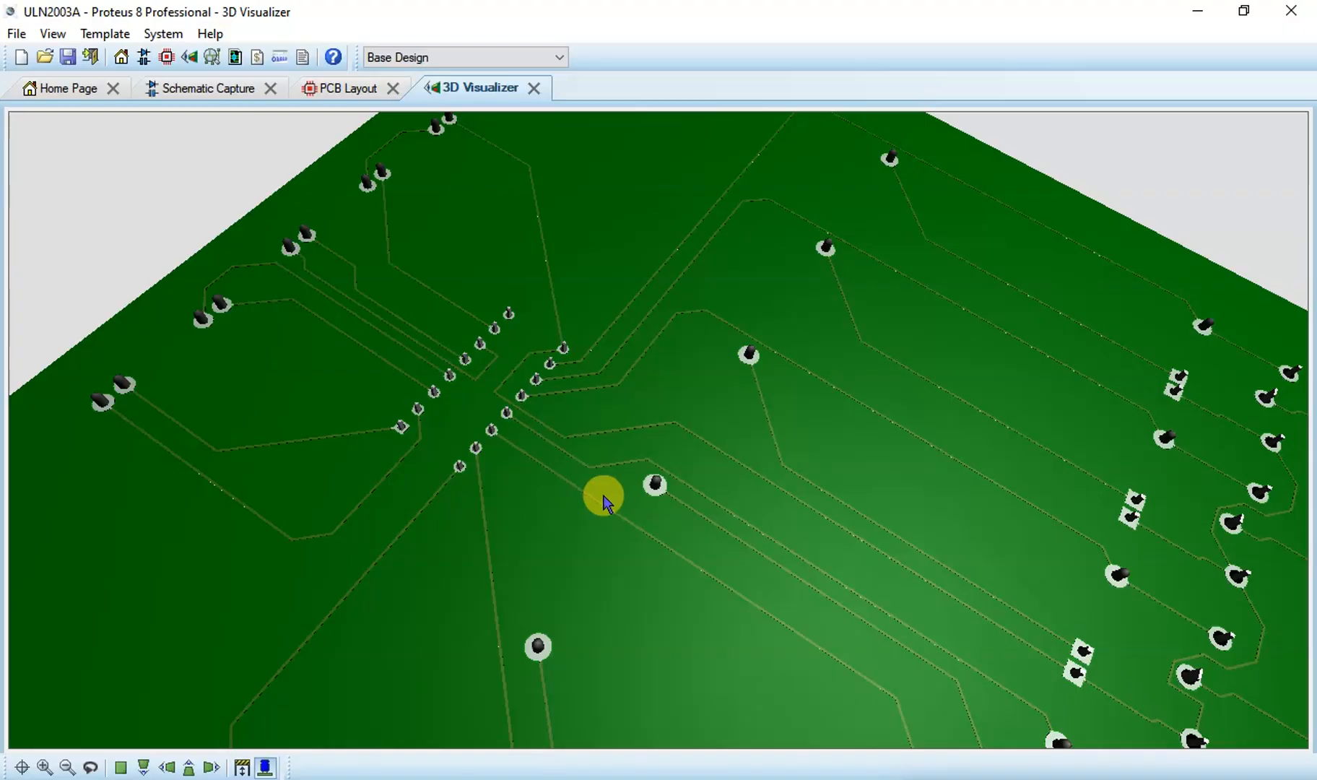
pyautogui.scroll(-2, 602, 499)
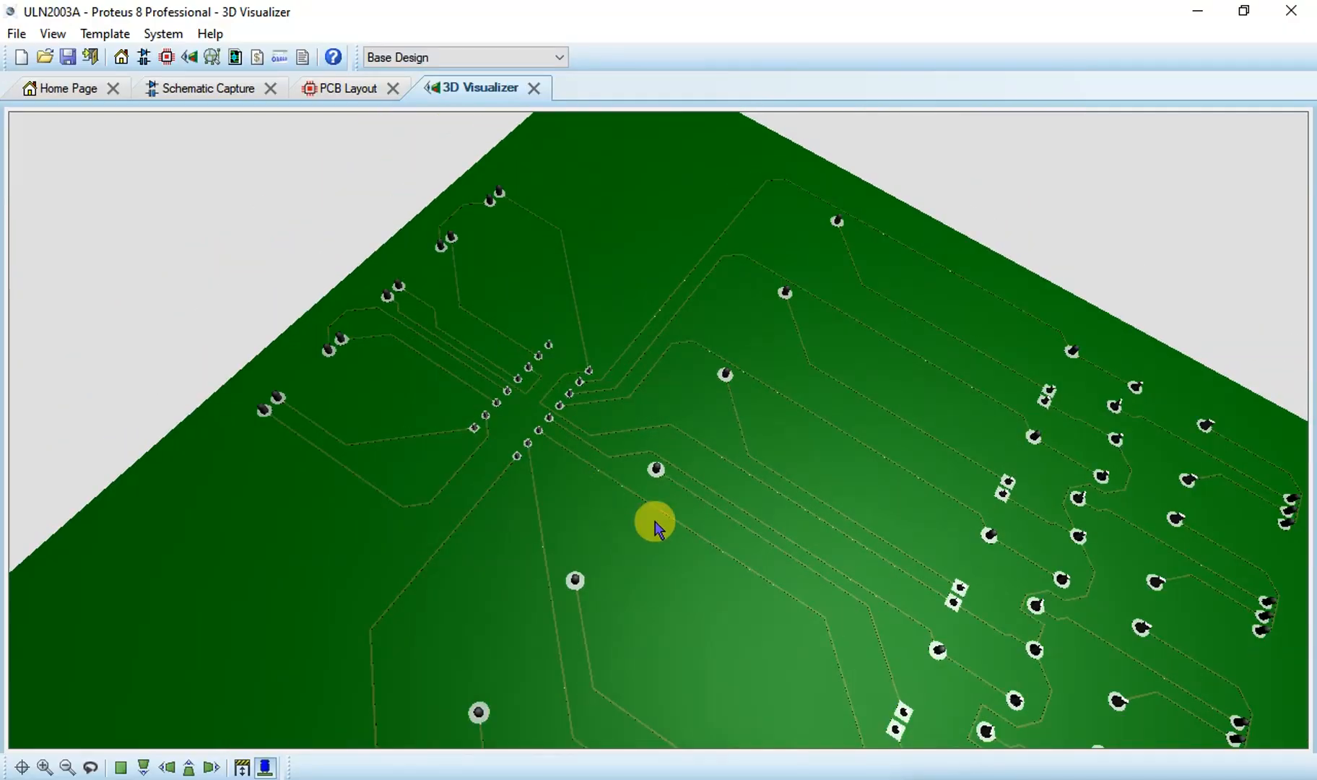
# Step: Examine the board's copper side up close, from the left, back, right and front, and squarely face-on
pyautogui.click(930, 594)
pyautogui.moveTo(658, 431); pyautogui.dragTo(621, 427)
pyautogui.click(653, 432)
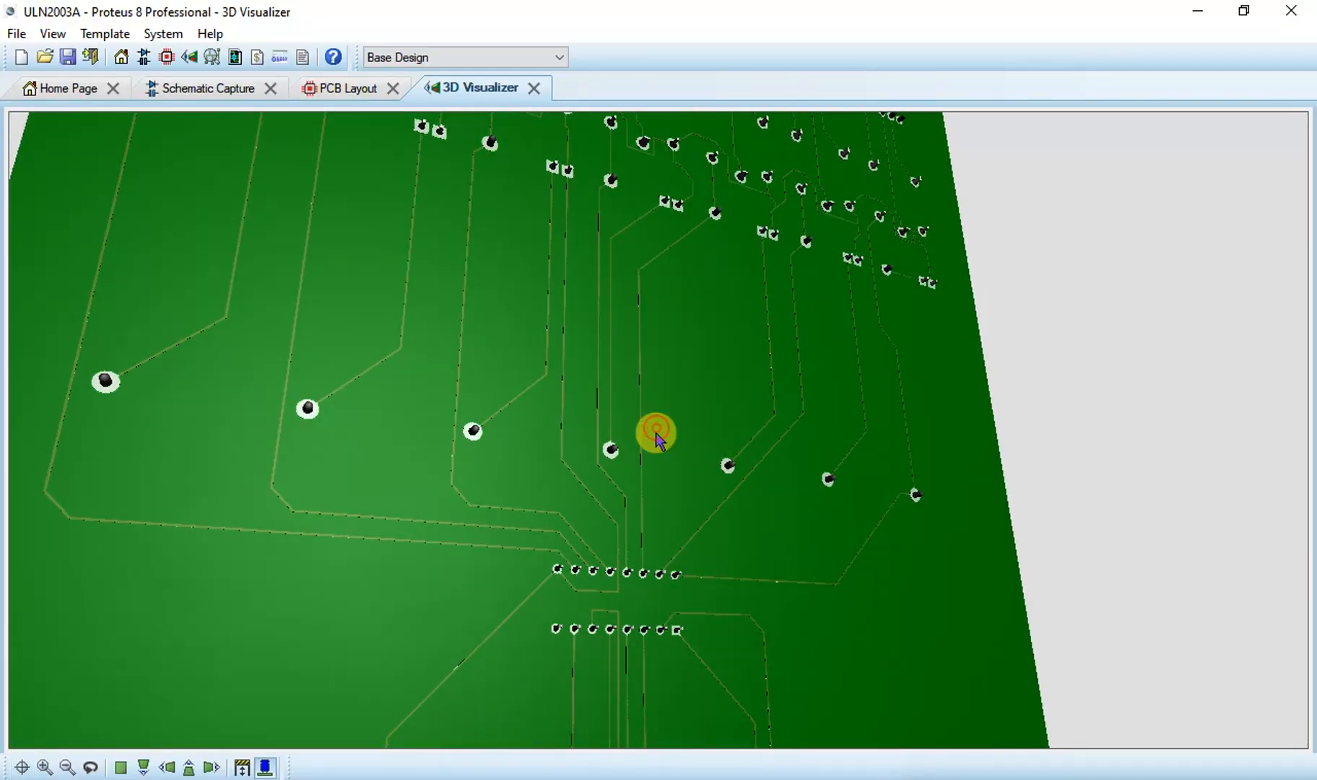
pyautogui.click(162, 767)
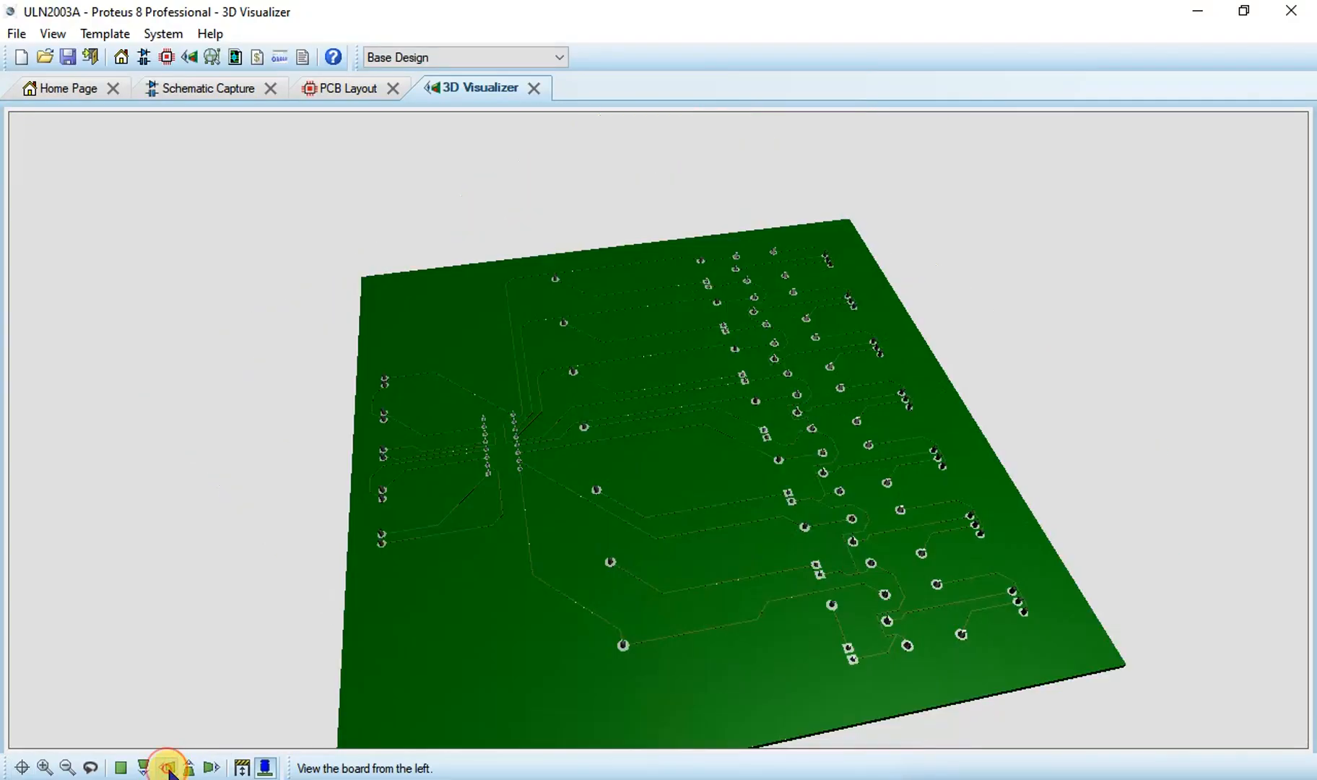
pyautogui.click(187, 768)
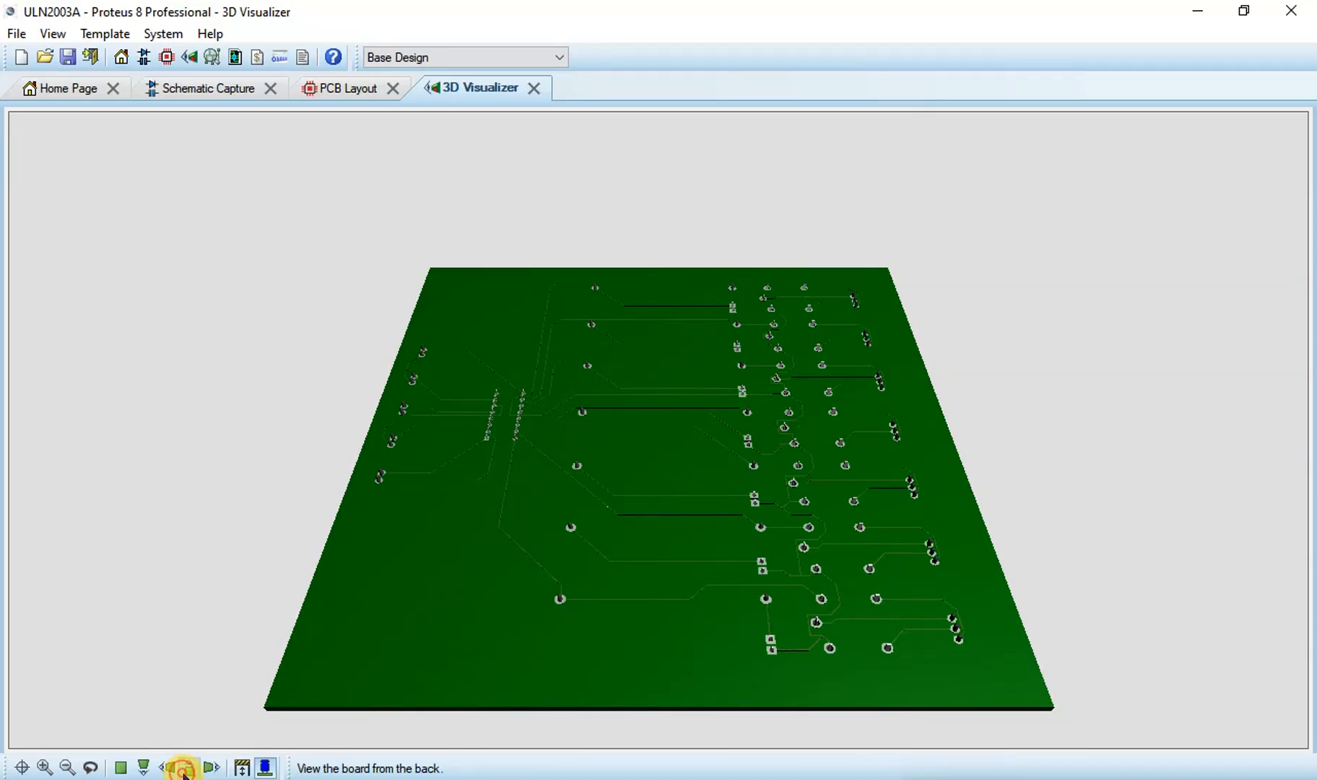
pyautogui.click(209, 771)
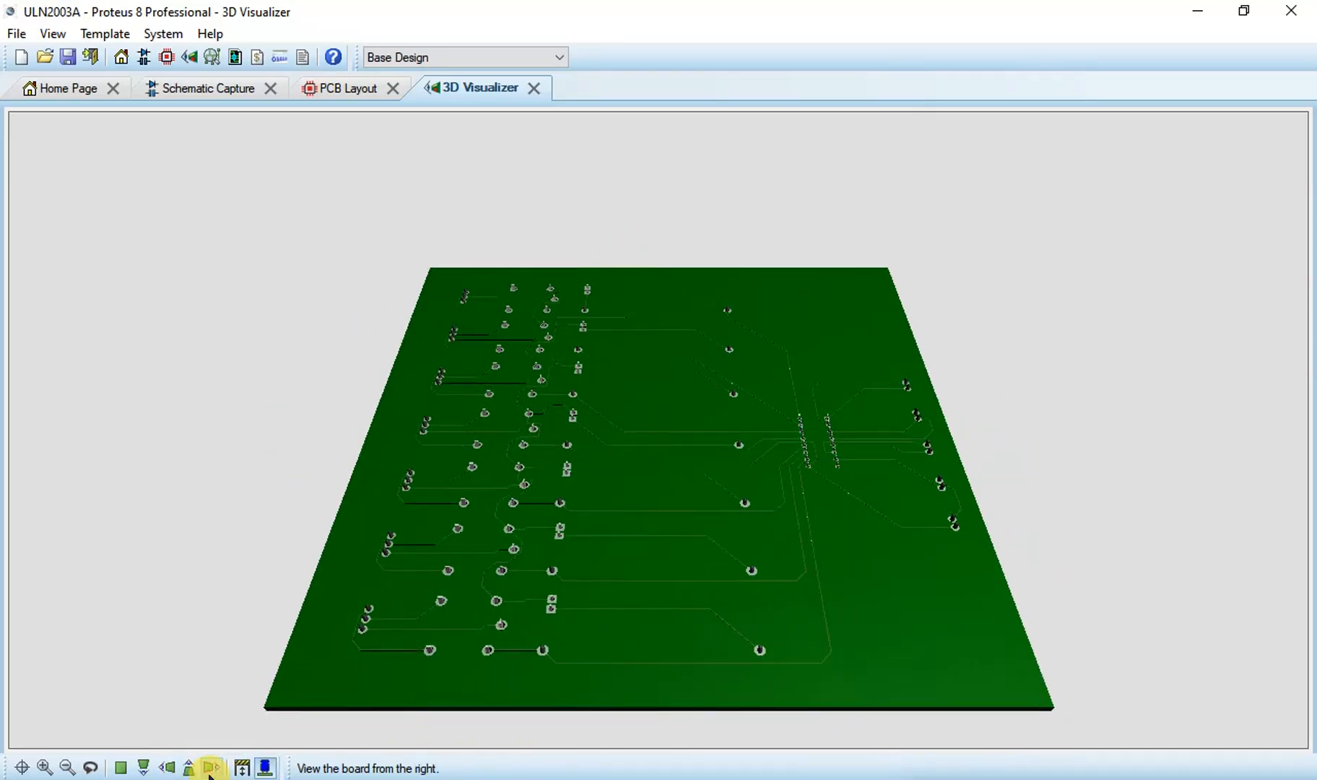
pyautogui.click(144, 768)
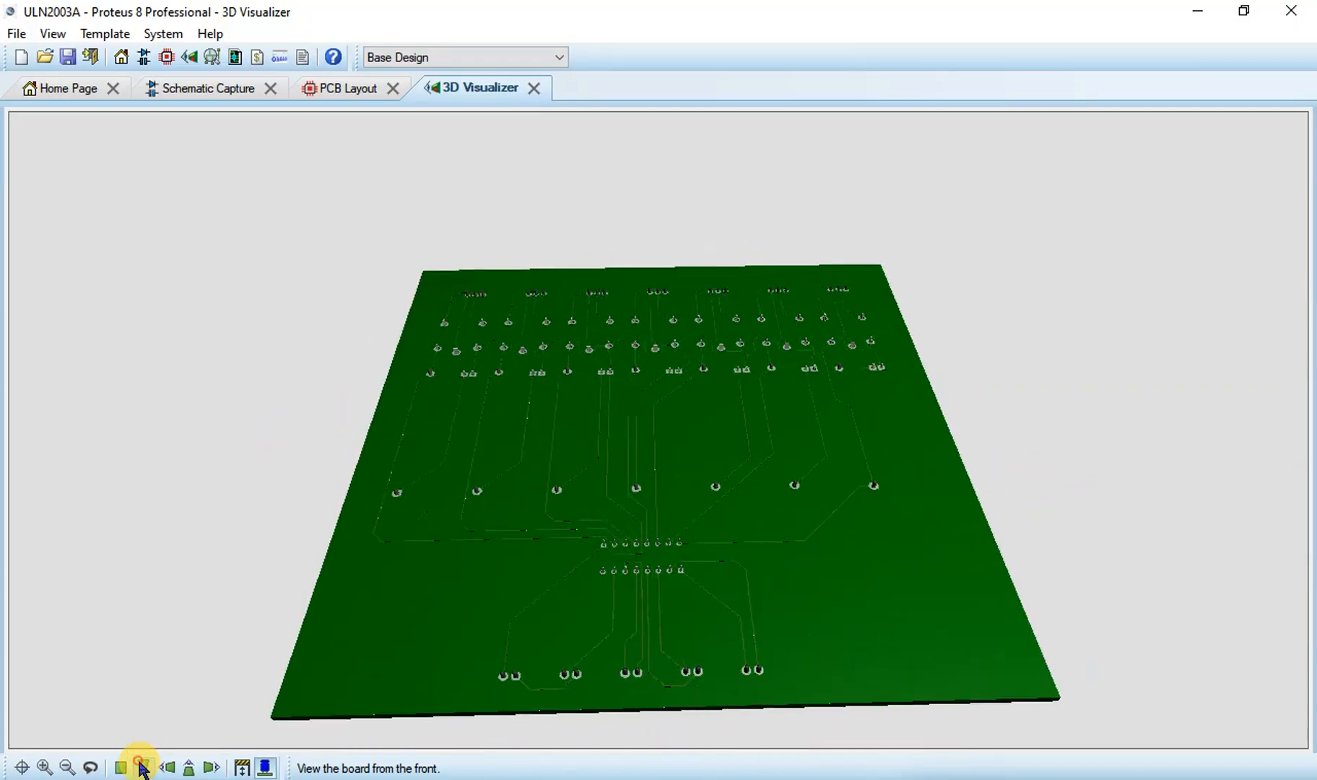
pyautogui.click(121, 768)
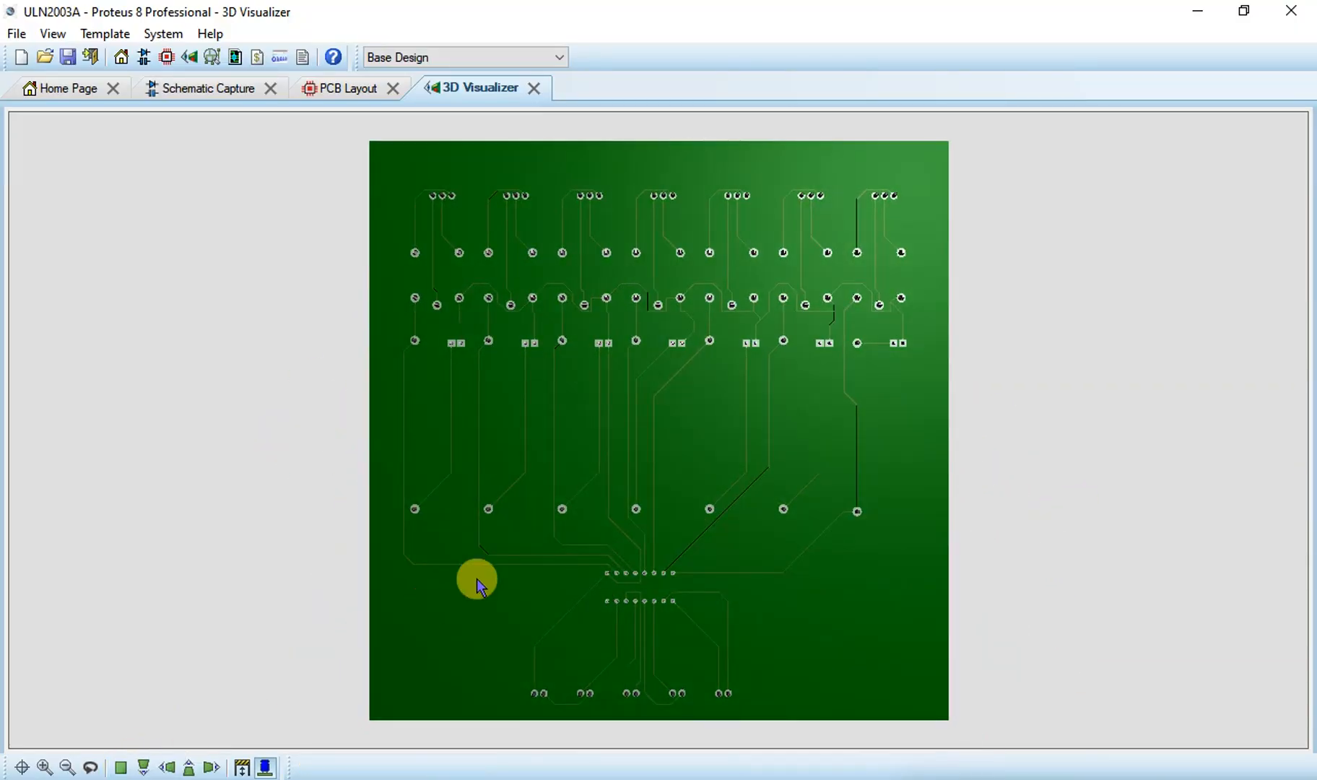
pyautogui.scroll(3, 634, 329)
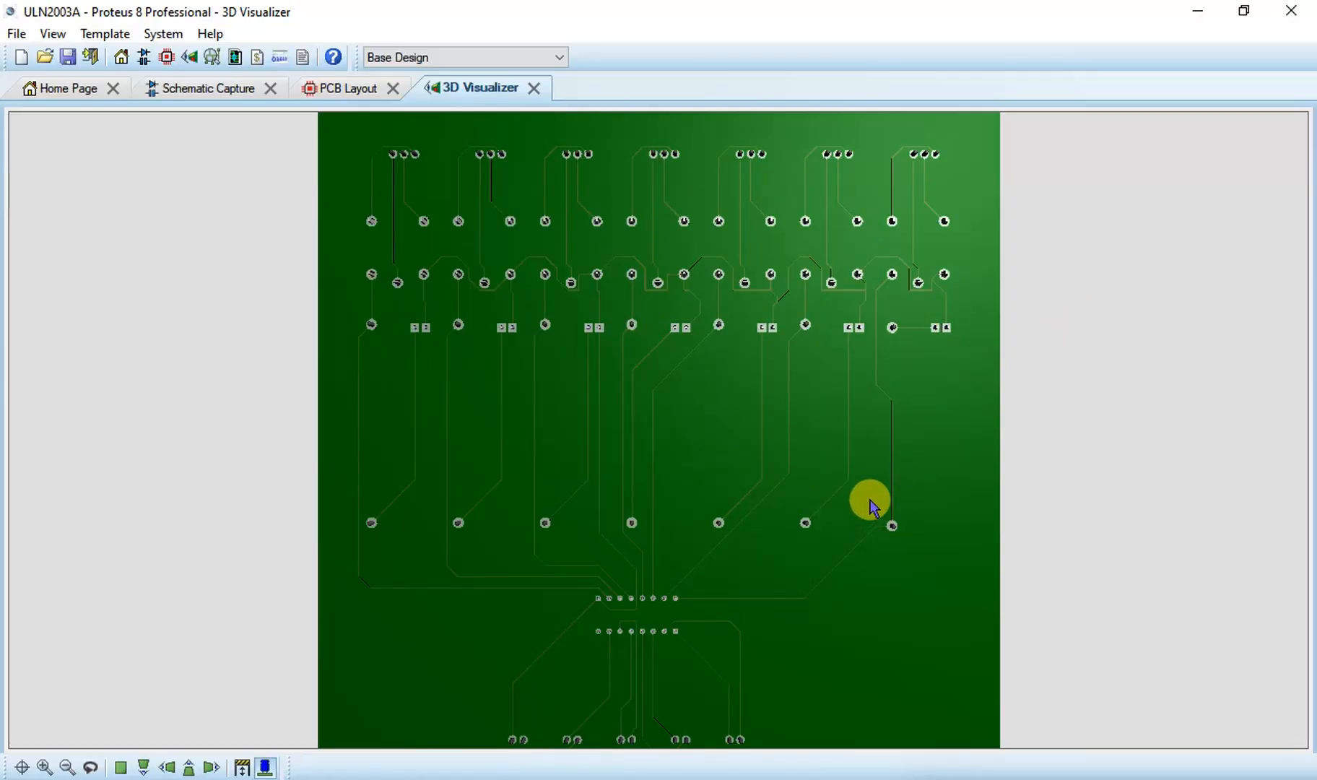
pyautogui.scroll(-1, 678, 596)
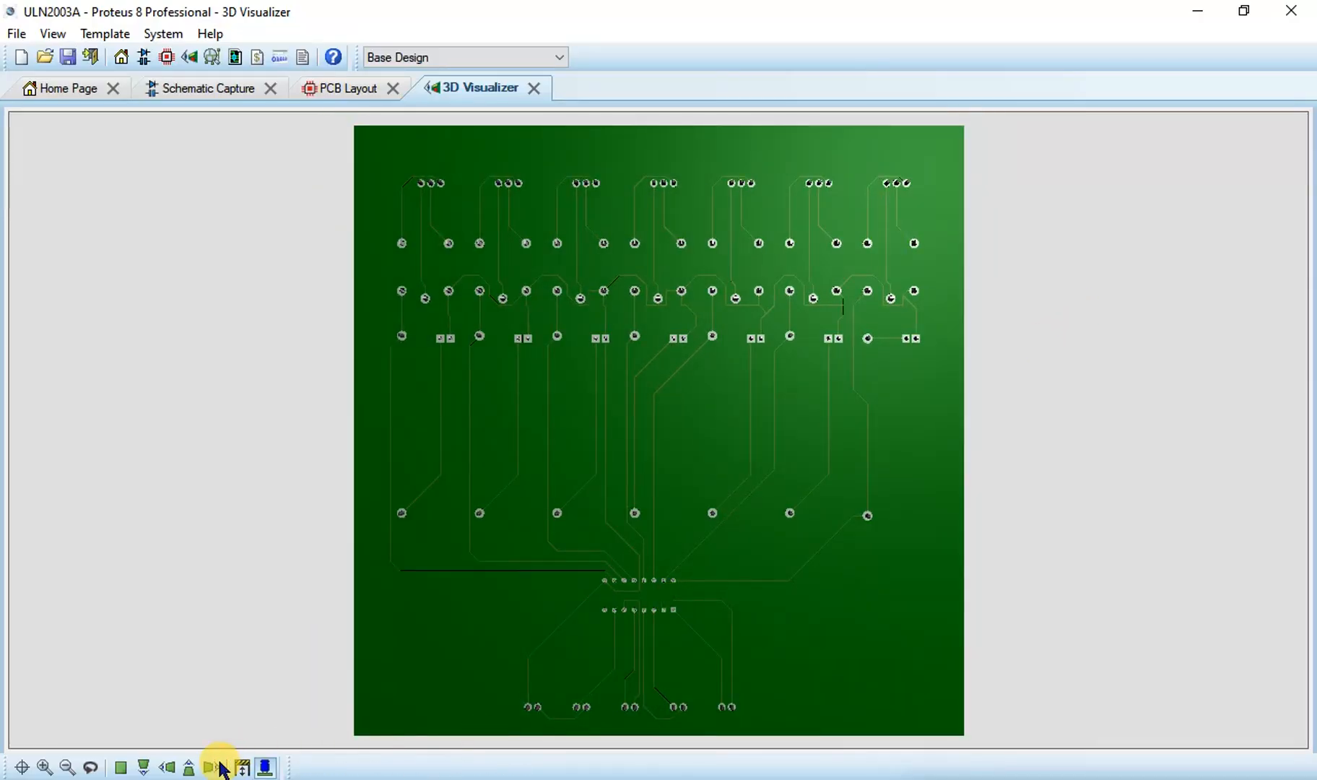
# Step: Turn the board back to its component side and view it squarely from above
pyautogui.moveTo(391, 612); pyautogui.dragTo(816, 606)
pyautogui.click(657, 427)
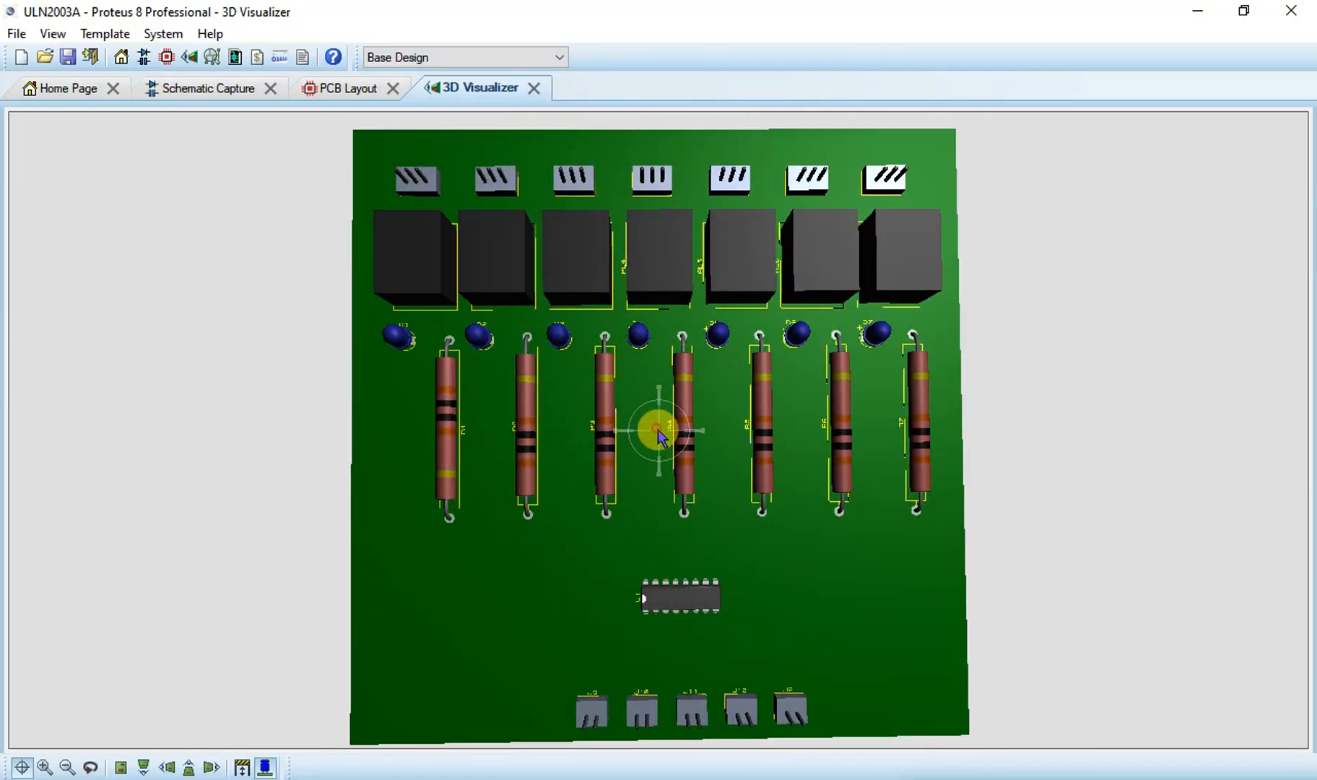
pyautogui.click(120, 766)
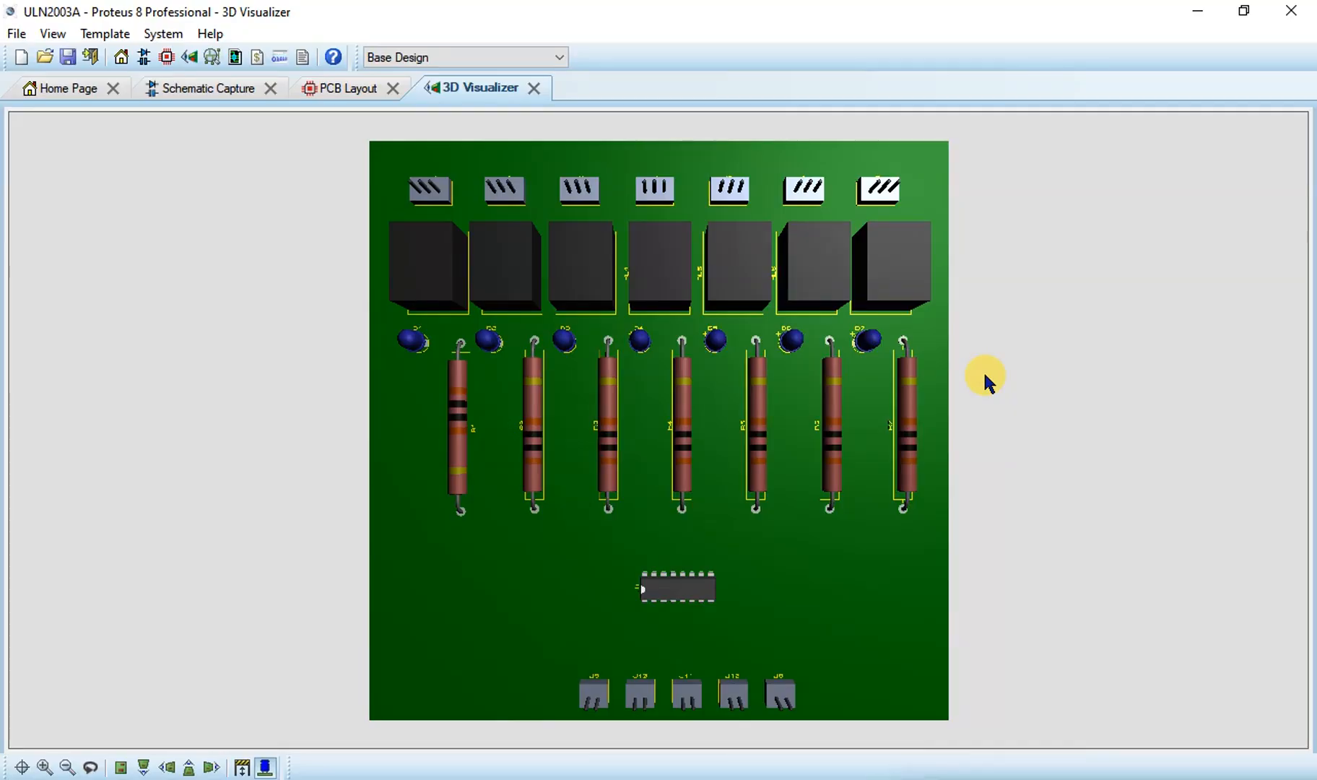
# Step: Return to the PCB layout and make Top Silk the current layer
pyautogui.moveTo(877, 779)
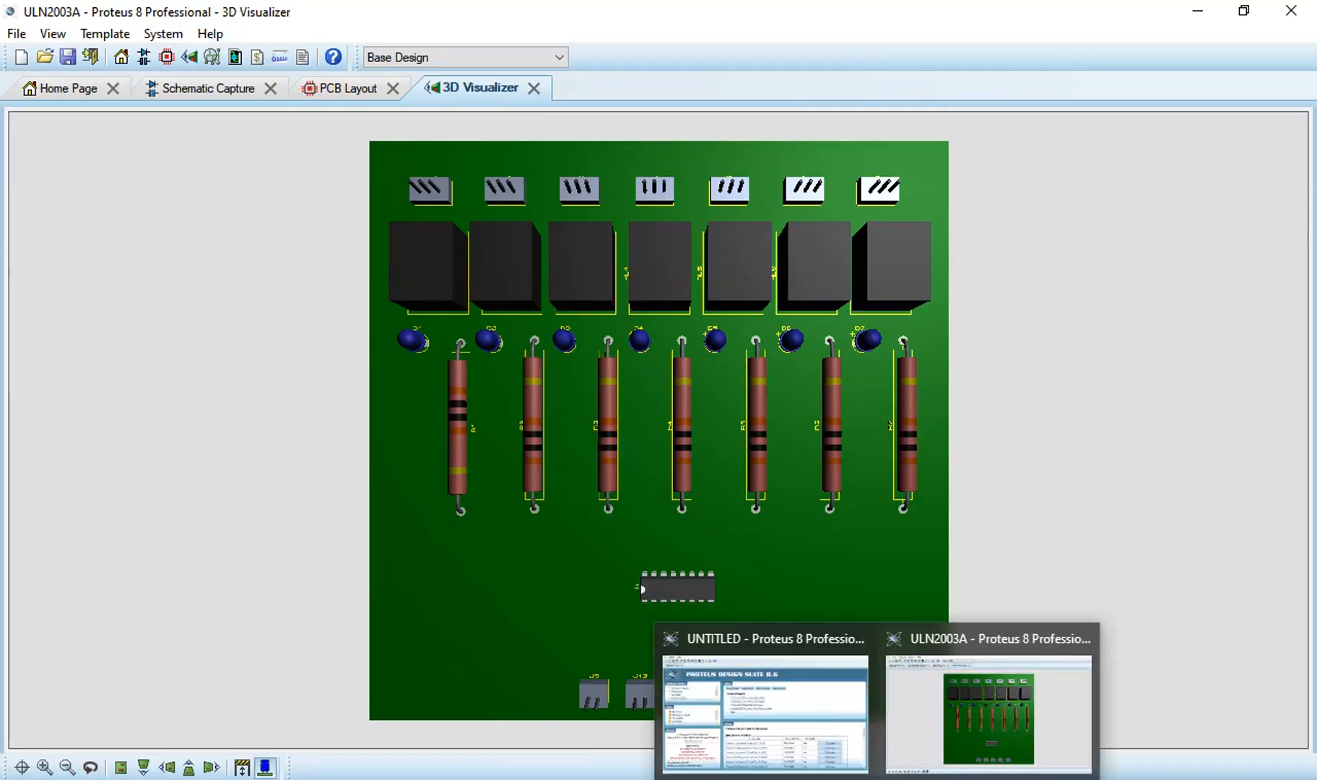
pyautogui.click(332, 88)
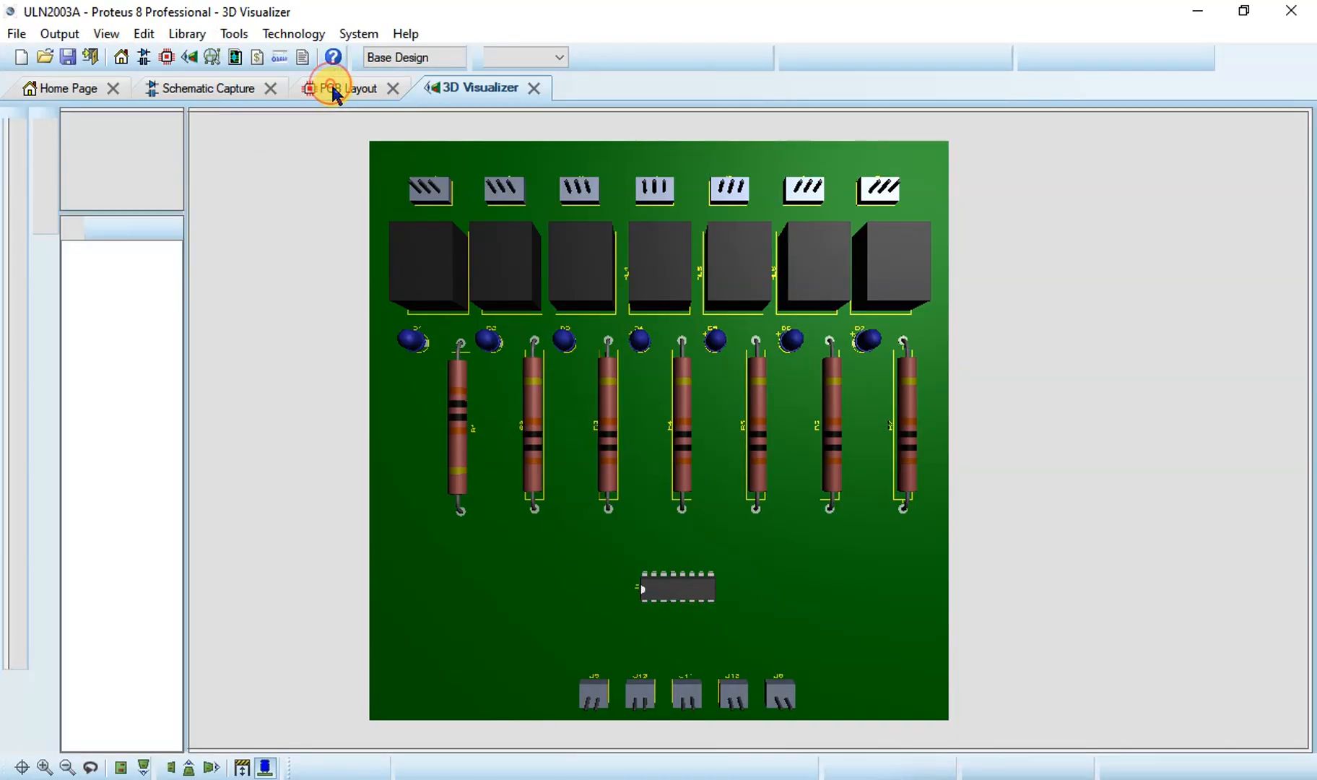
pyautogui.click(136, 767)
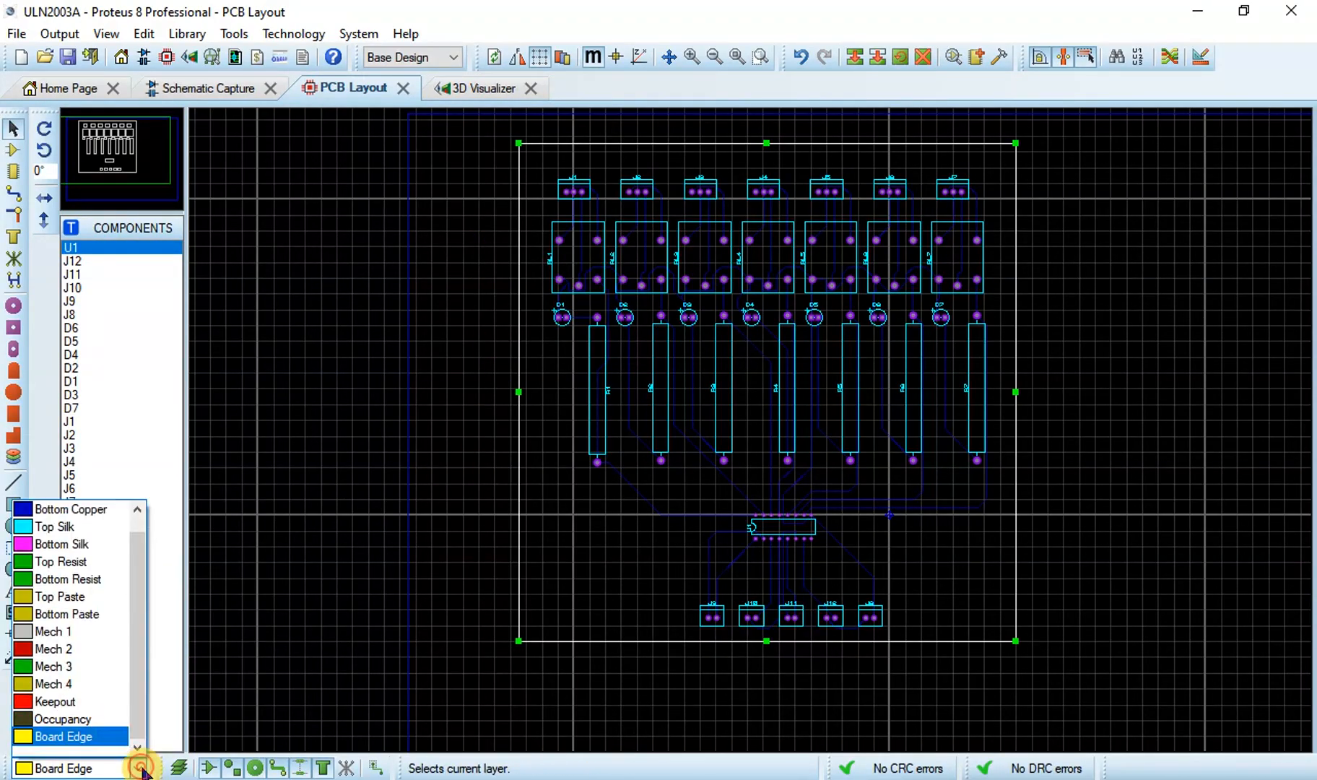
pyautogui.click(99, 535)
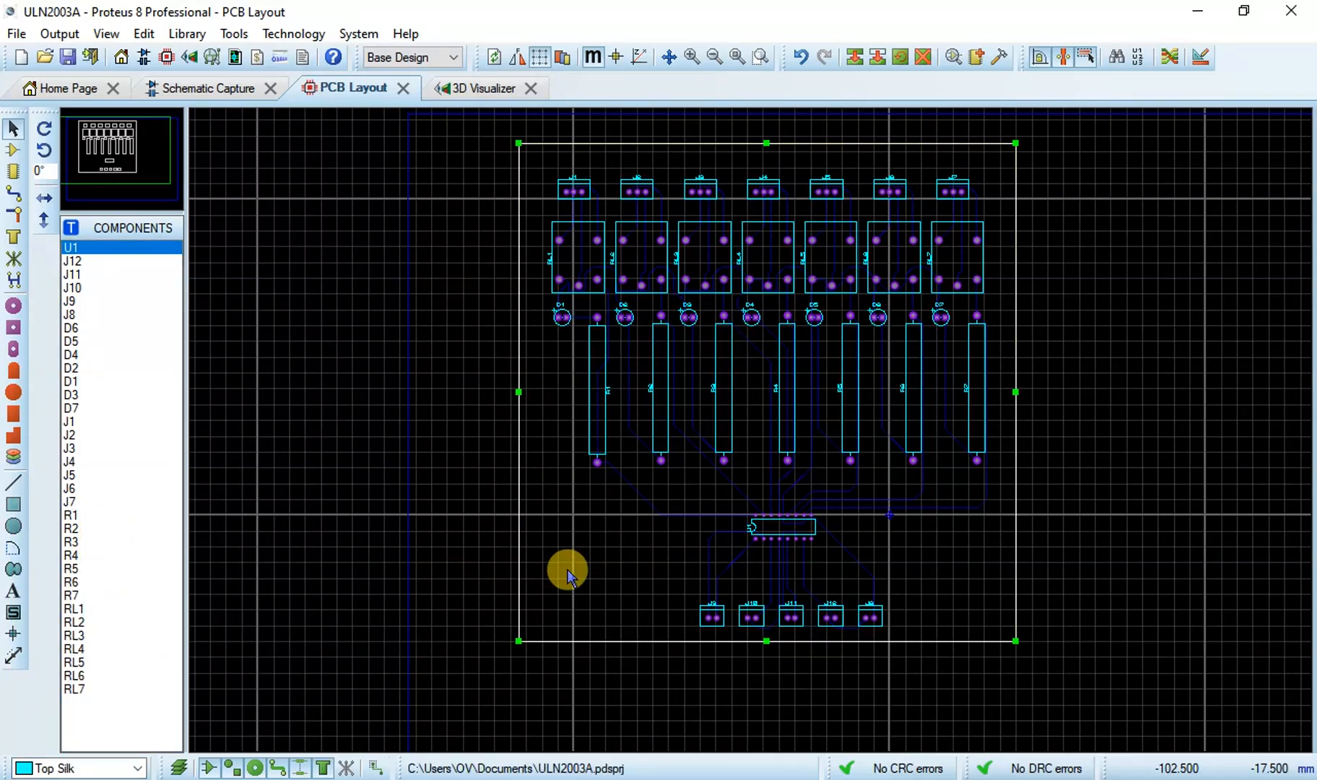
# Step: Start a 2D text label in the empty area beside the five two-pin connectors, enter the maker's name and centre it horizontally
pyautogui.click(10, 594)
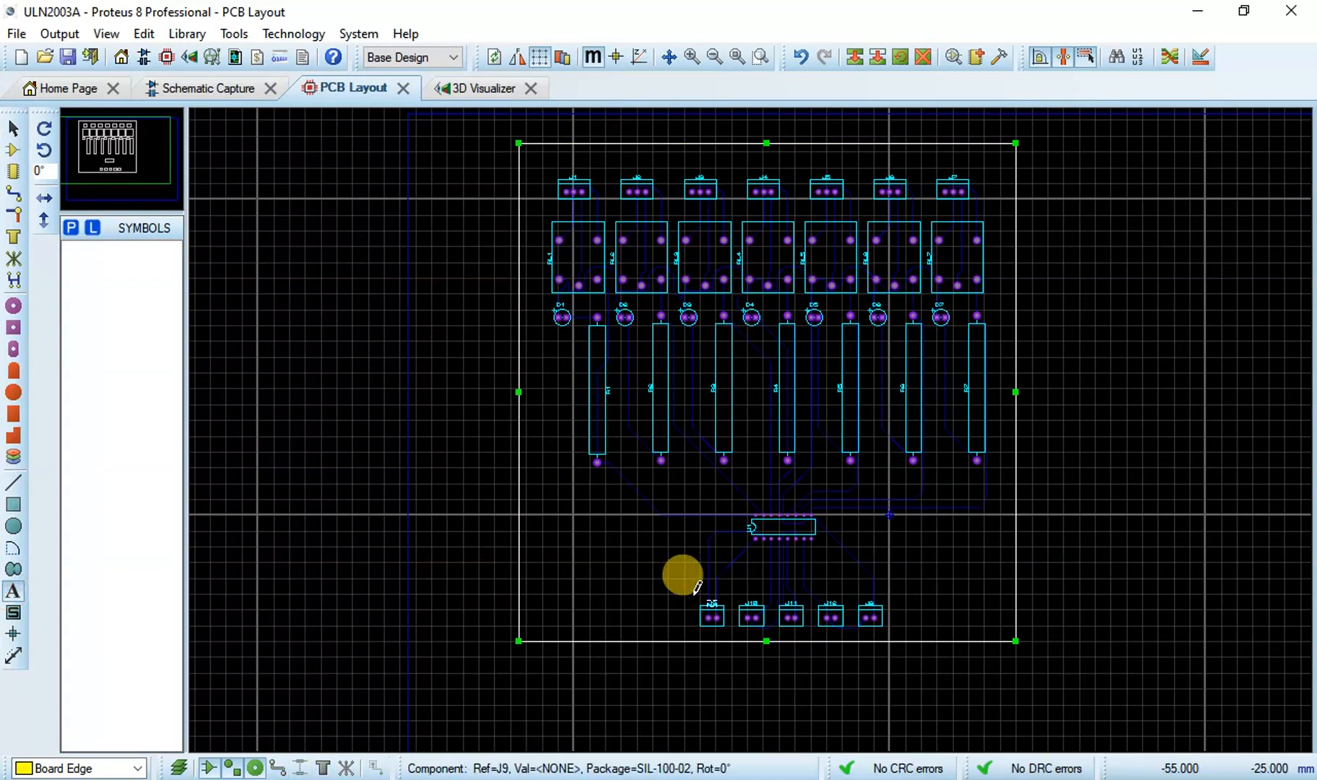
pyautogui.click(578, 571)
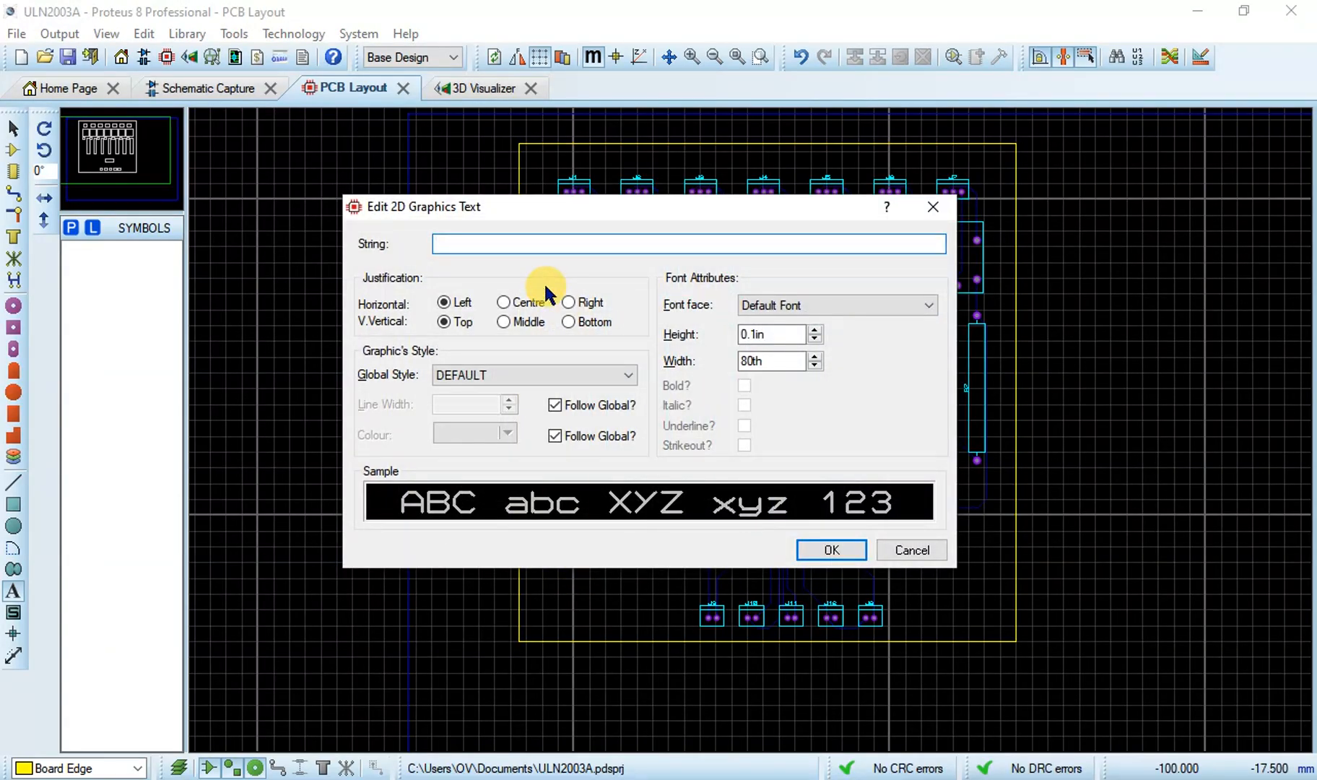
pyautogui.write('BAWASHIR')
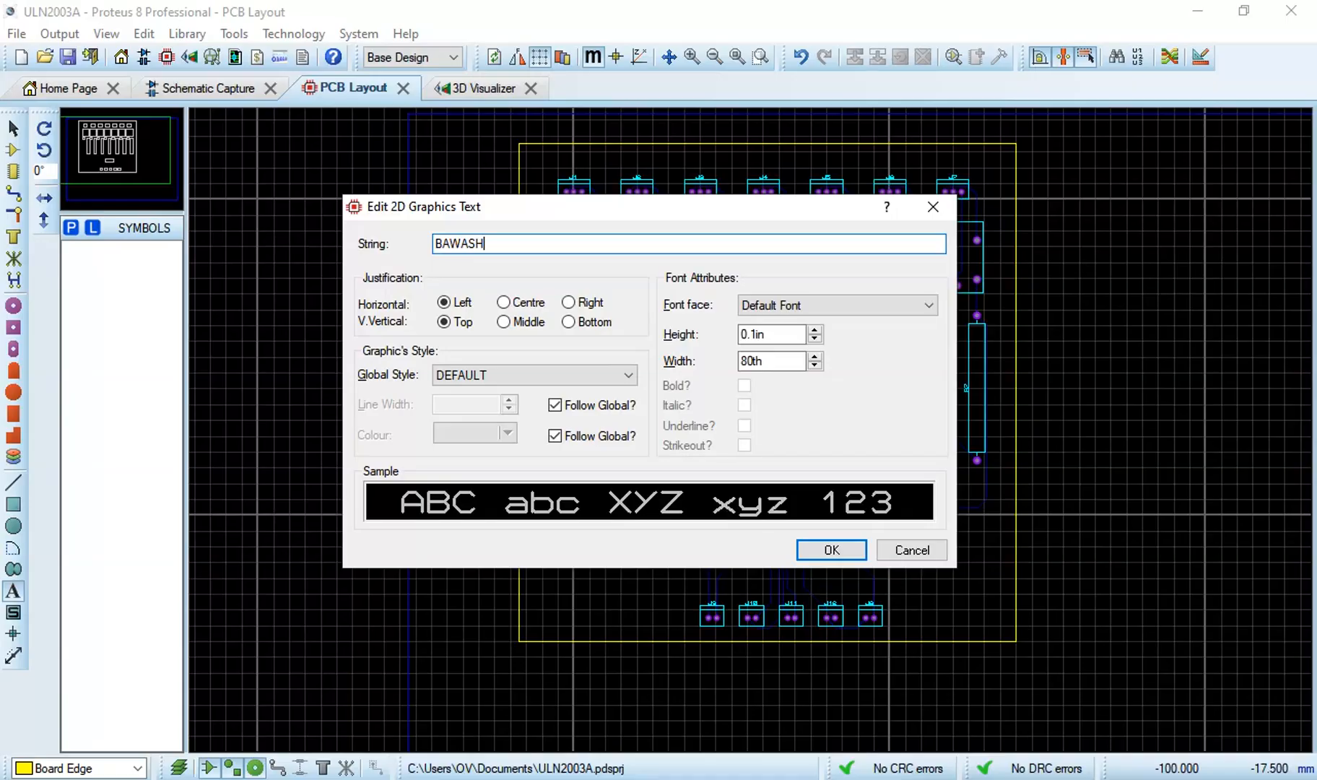
pyautogui.click(517, 303)
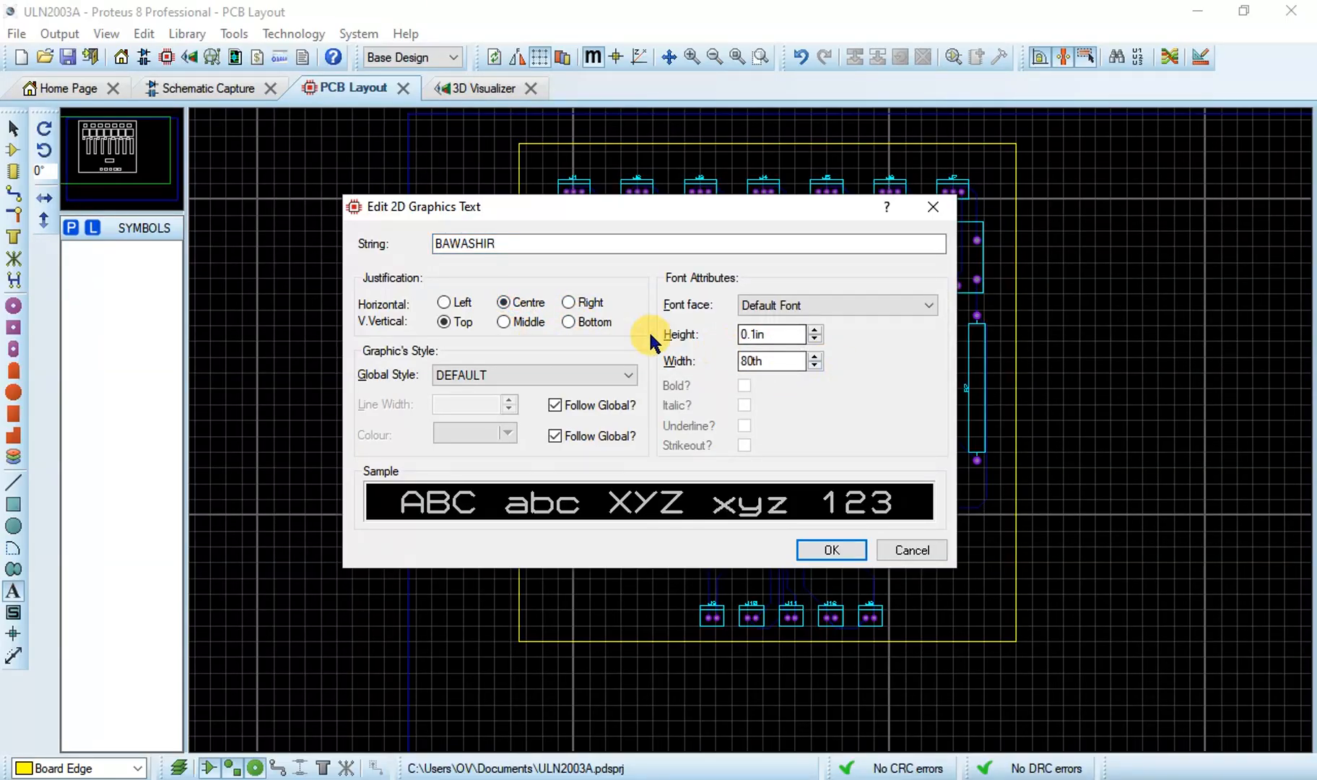
# Step: Try the Magneto and Script MT Bold font faces for the name label
pyautogui.click(816, 310)
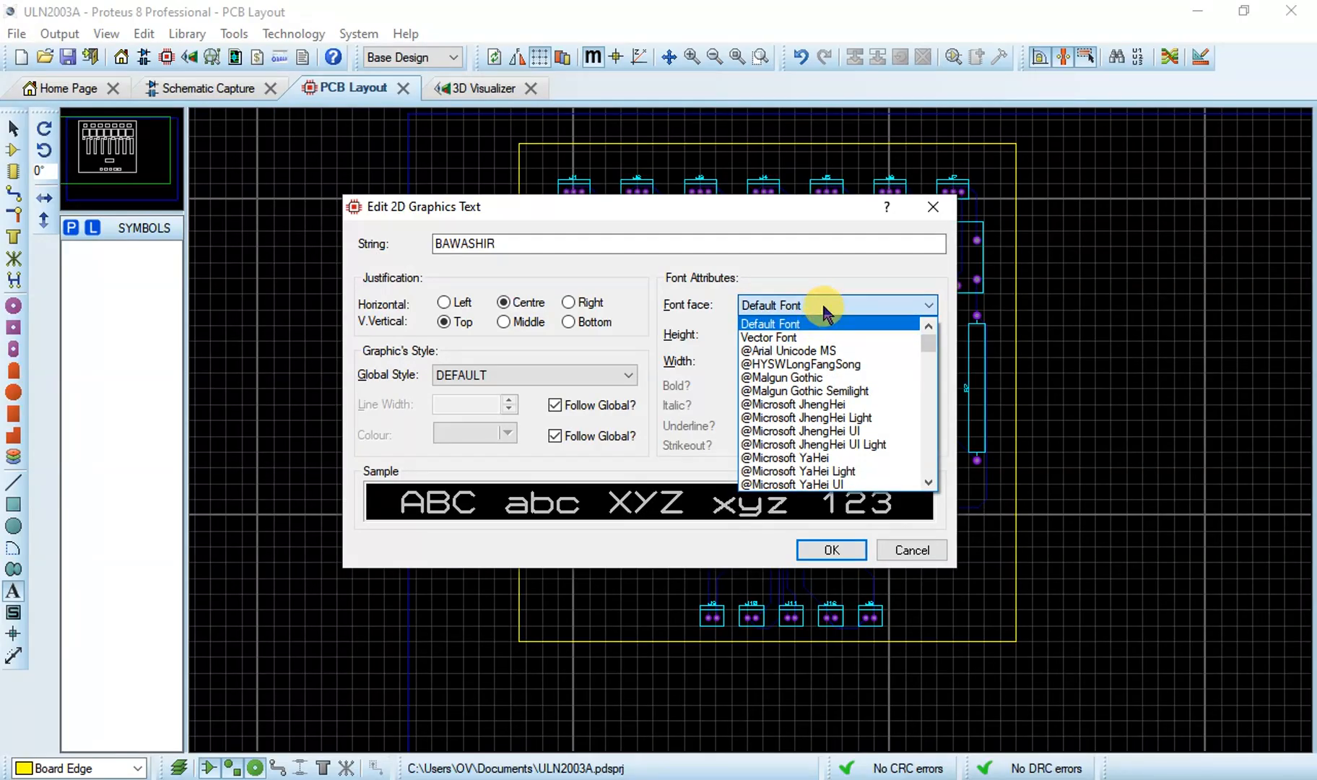
pyautogui.click(823, 308)
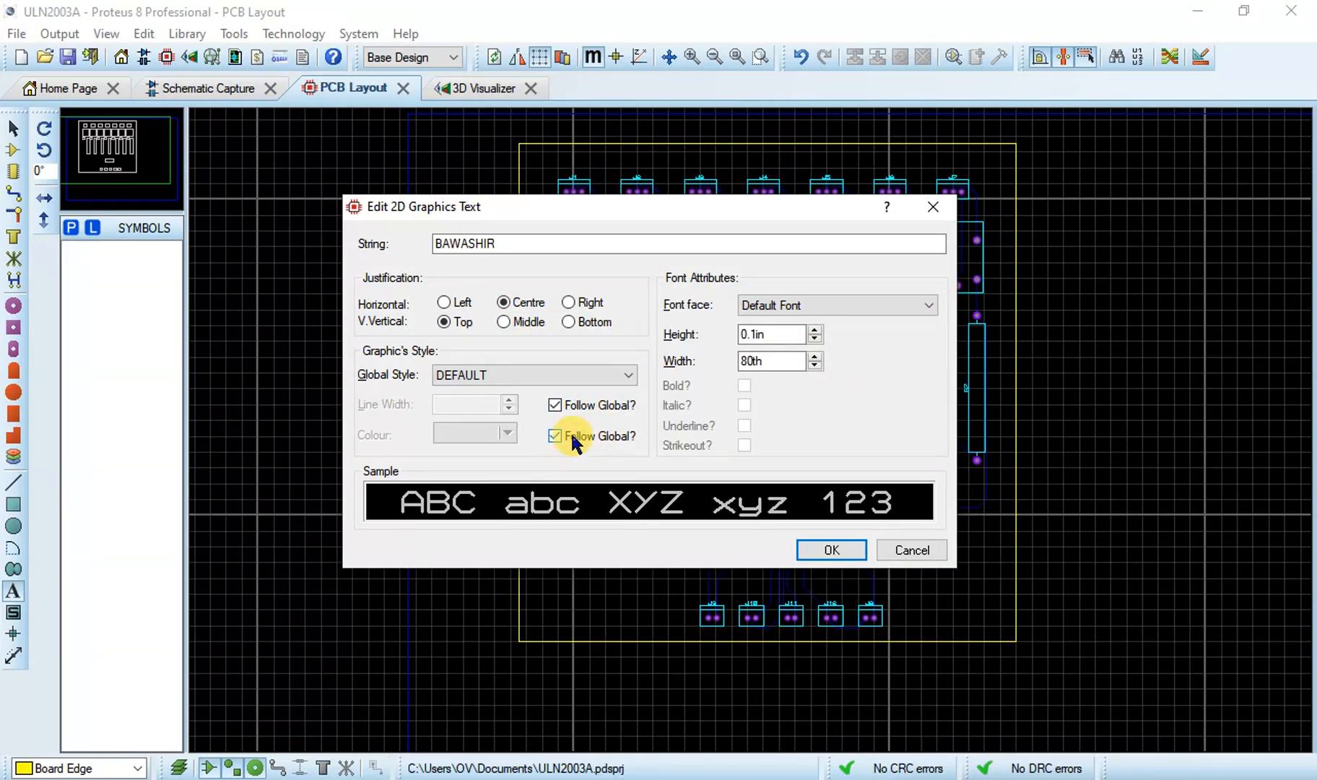
pyautogui.click(839, 309)
pyautogui.click(841, 309)
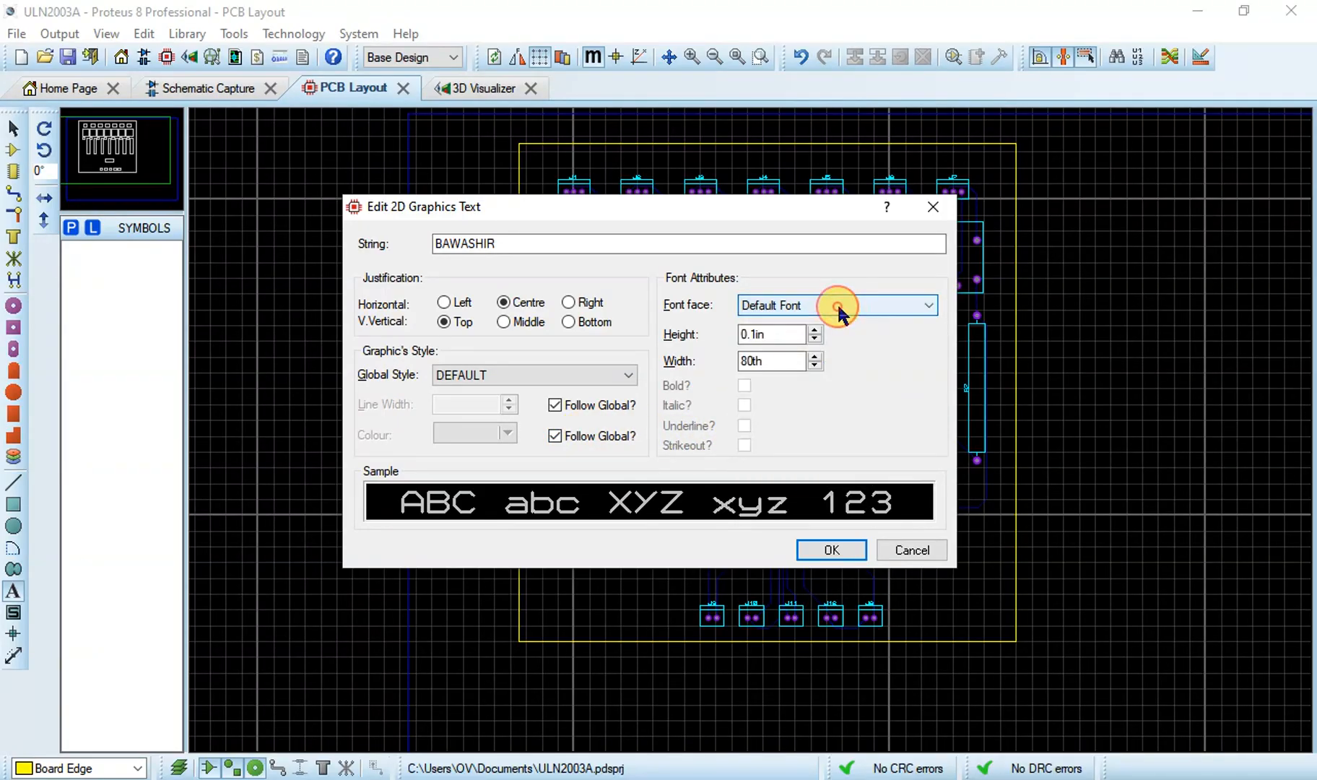
pyautogui.click(839, 307)
pyautogui.click(839, 308)
pyautogui.press('i')
pyautogui.press('m')
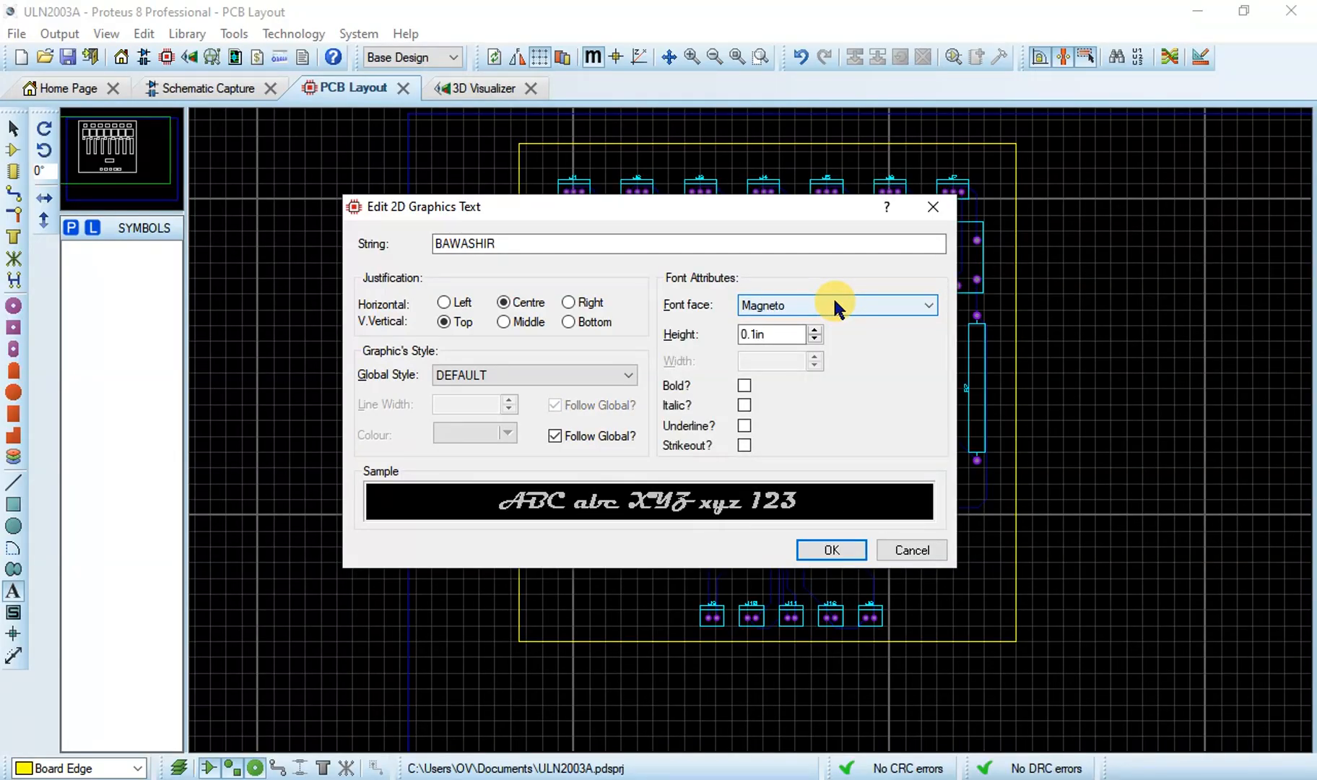
pyautogui.press('s')
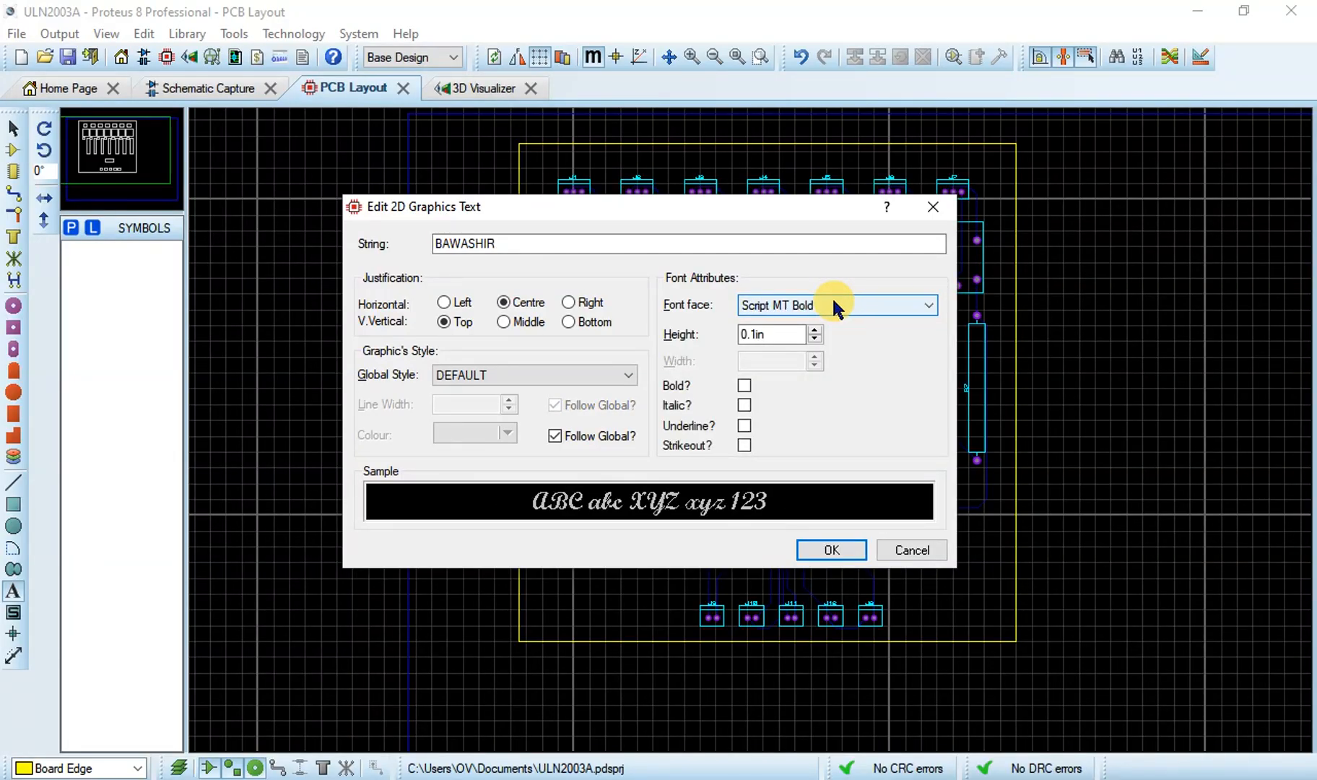
# Step: Set the name label's font to Times New Roman, bold and italic, and place it on the board
pyautogui.click(936, 304)
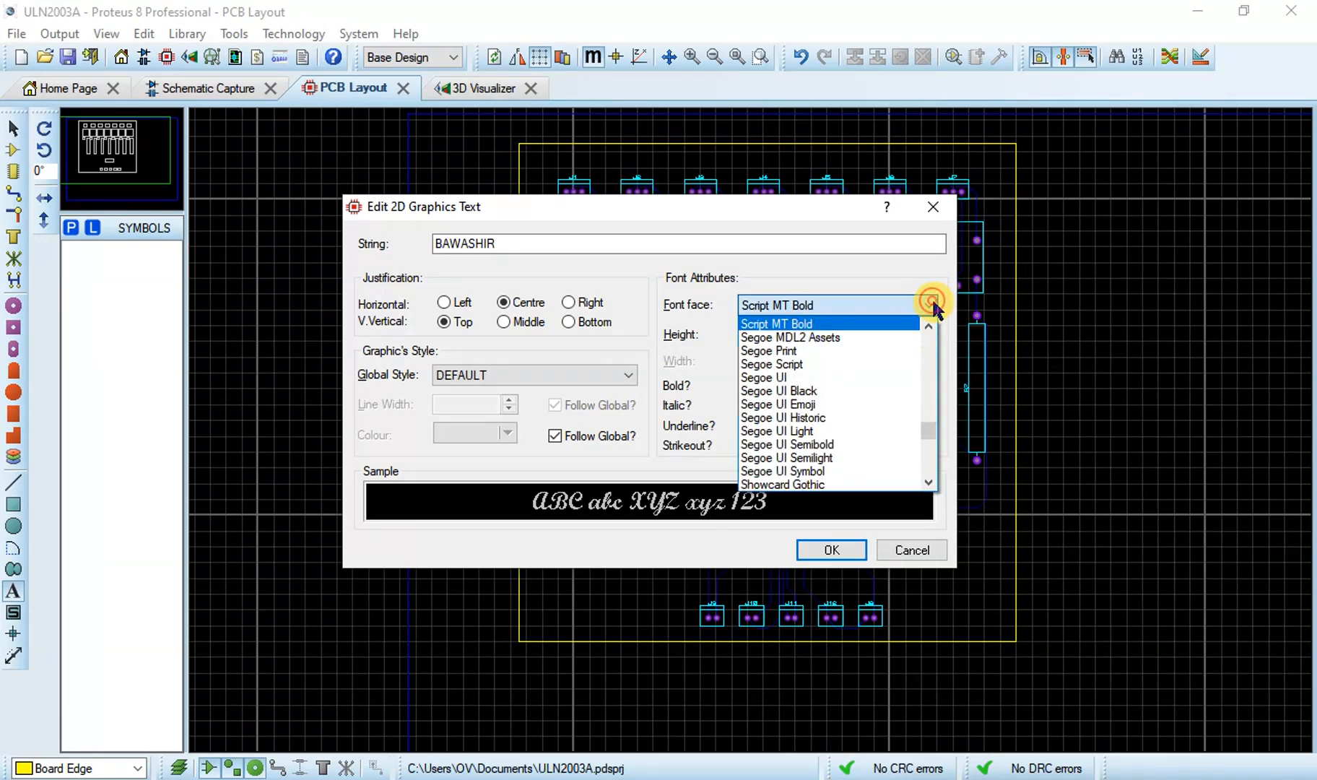
pyautogui.press('t')
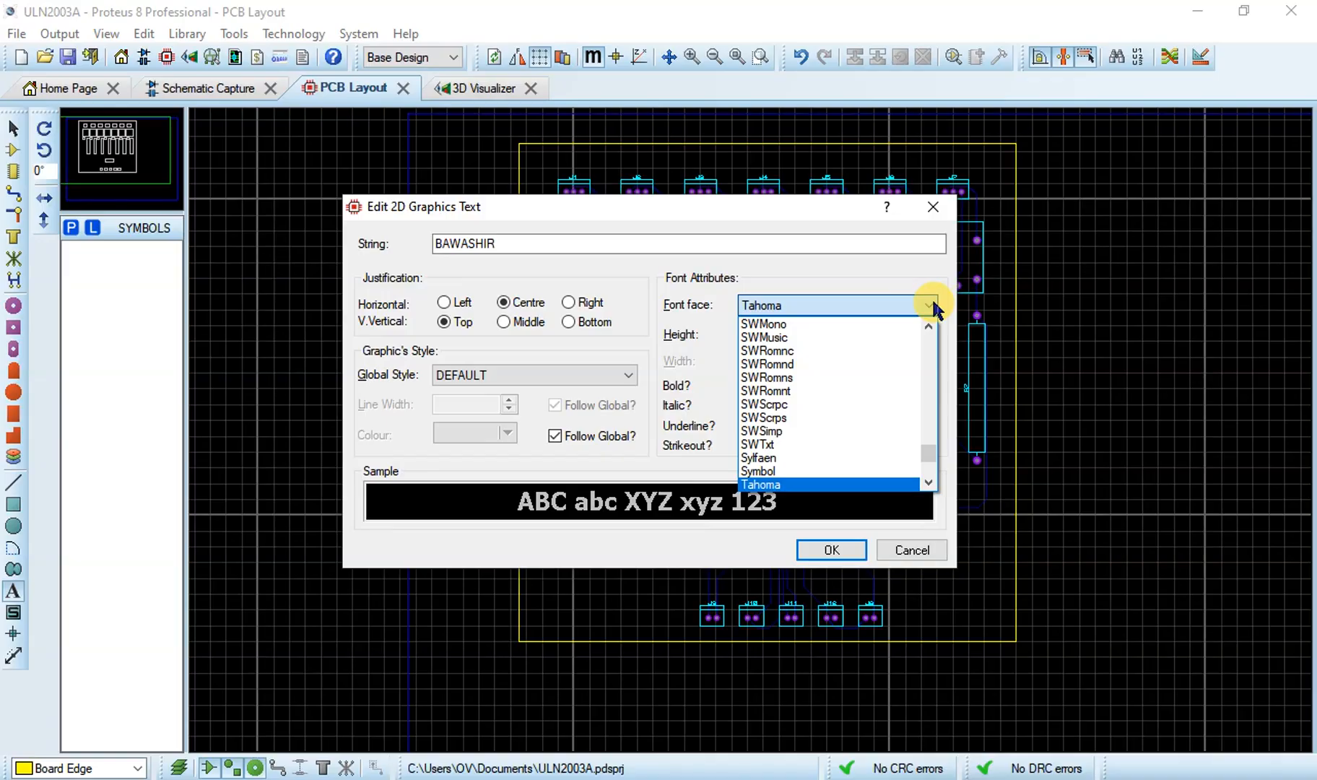
pyautogui.press('i')
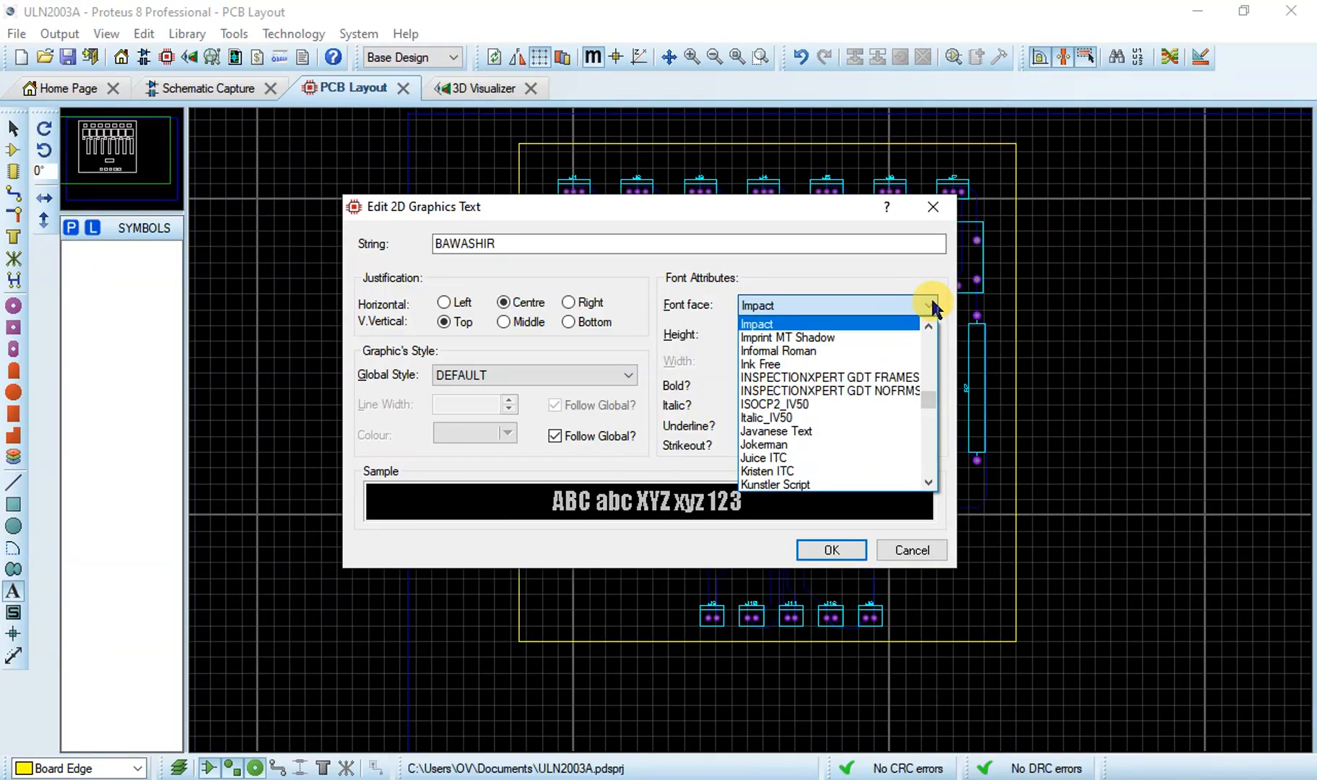
pyautogui.press('t')
pyautogui.scroll(-6, 860, 455)
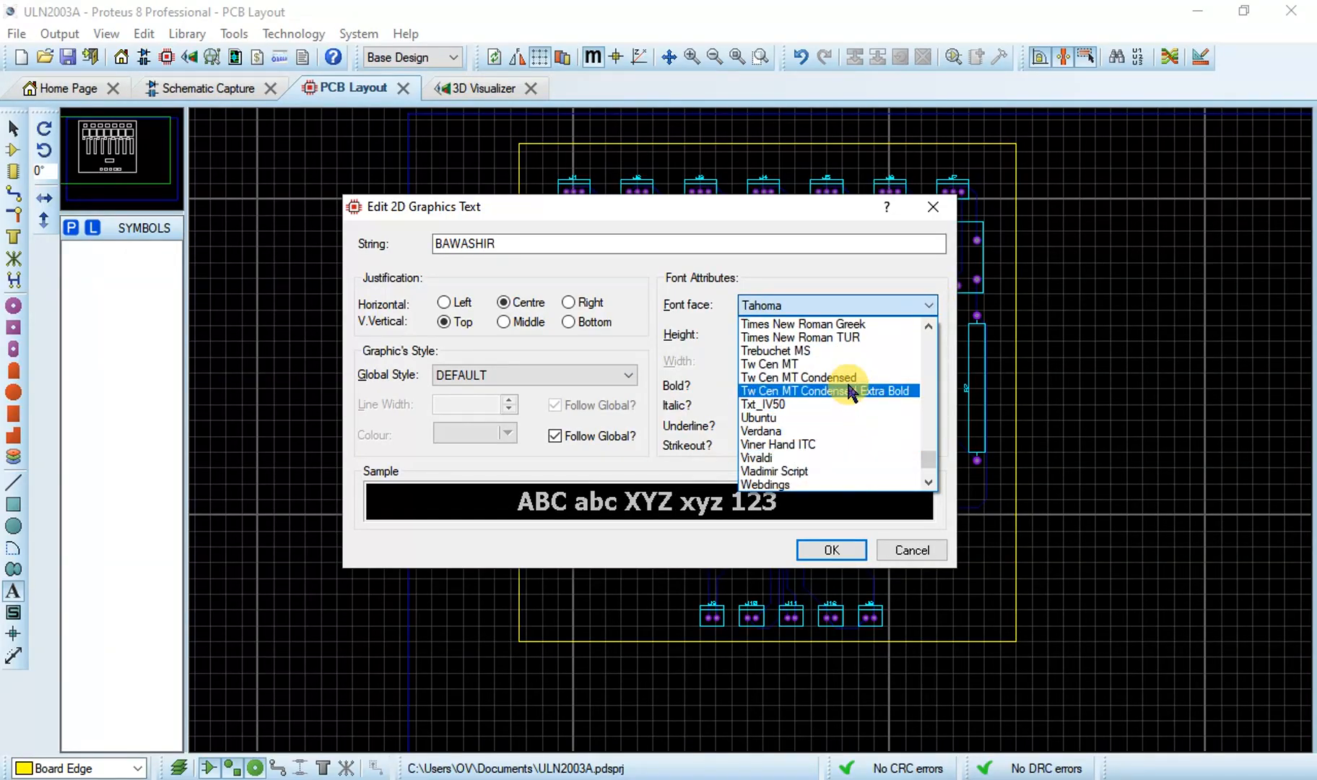
pyautogui.scroll(2, 847, 379)
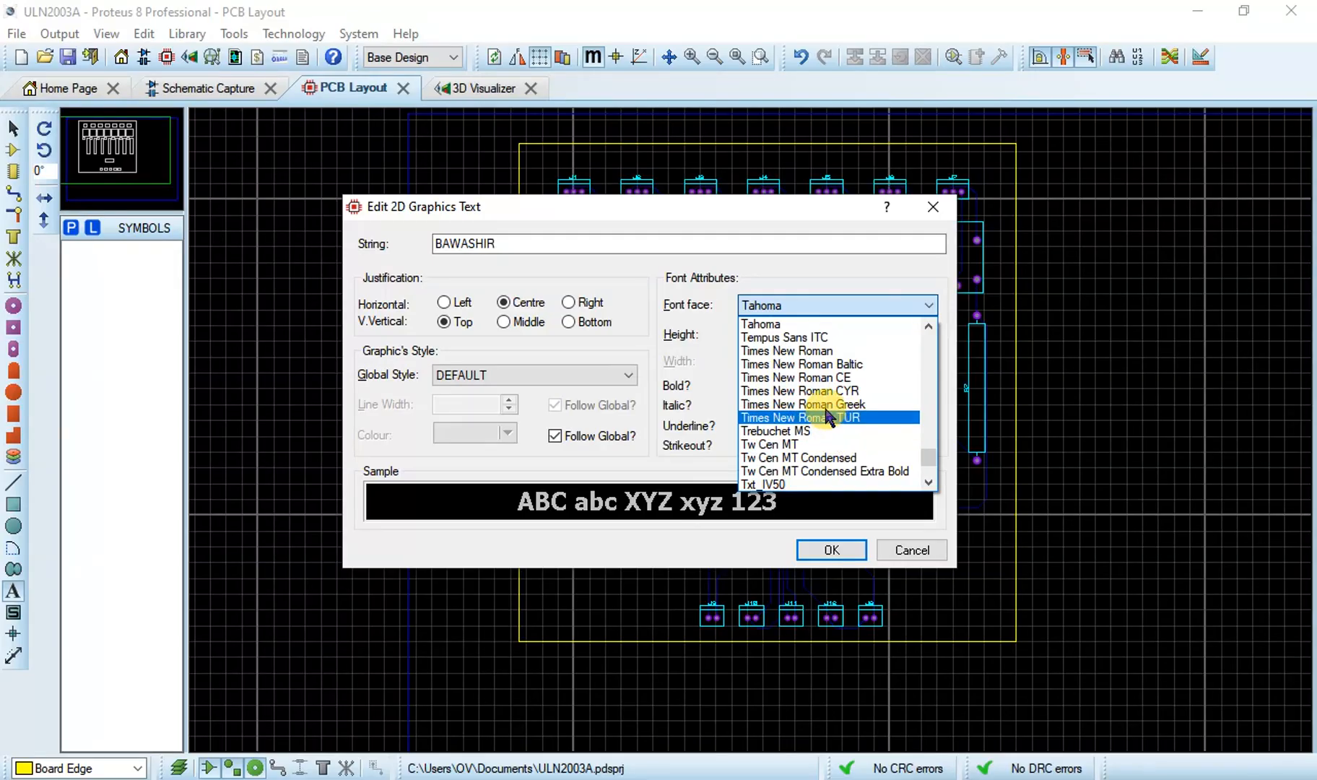
pyautogui.click(823, 350)
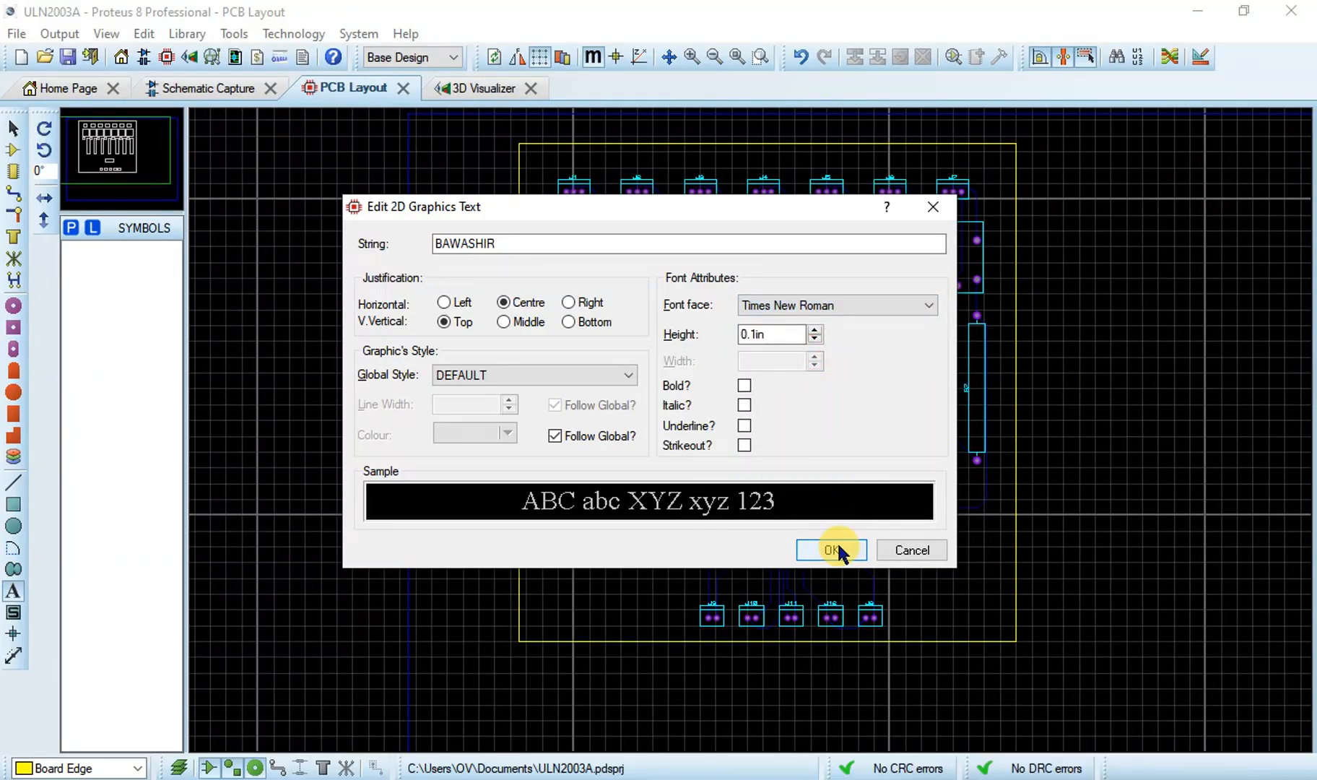
pyautogui.click(744, 385)
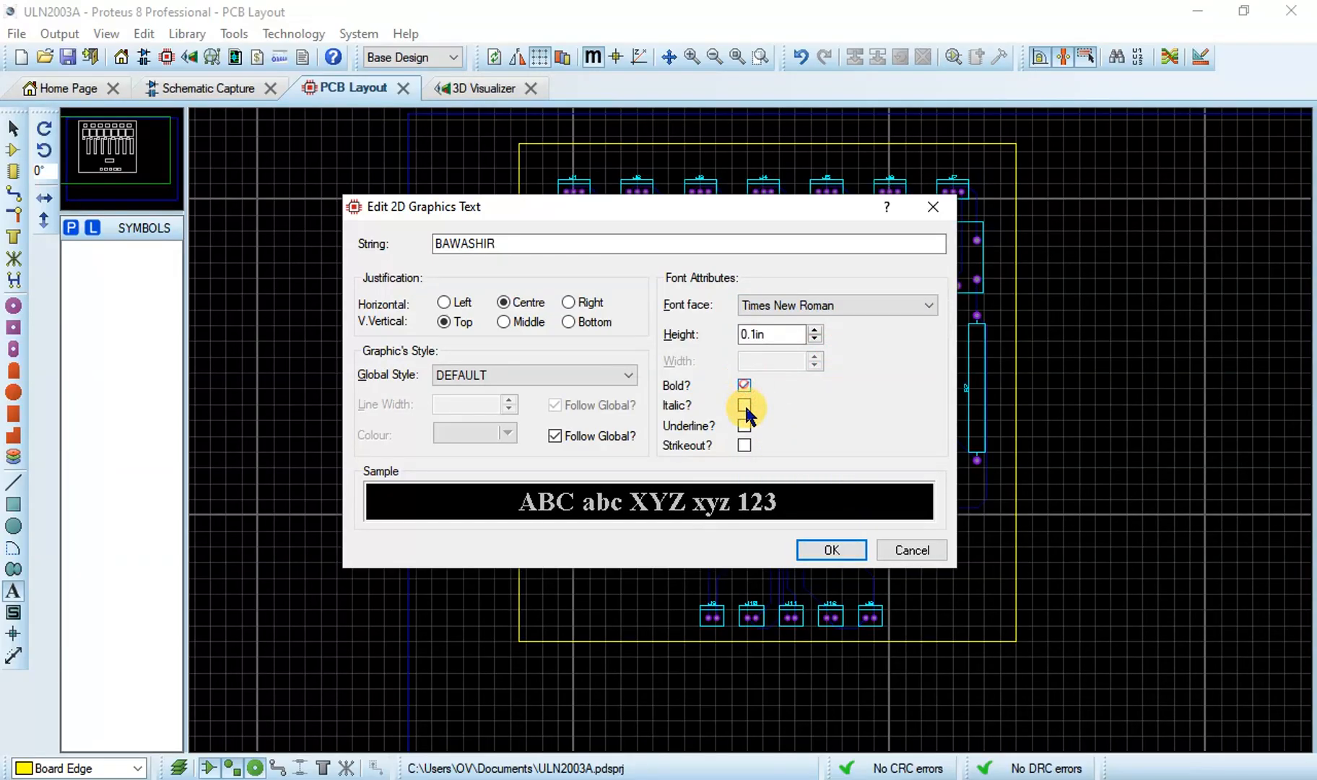
pyautogui.click(743, 405)
pyautogui.click(821, 555)
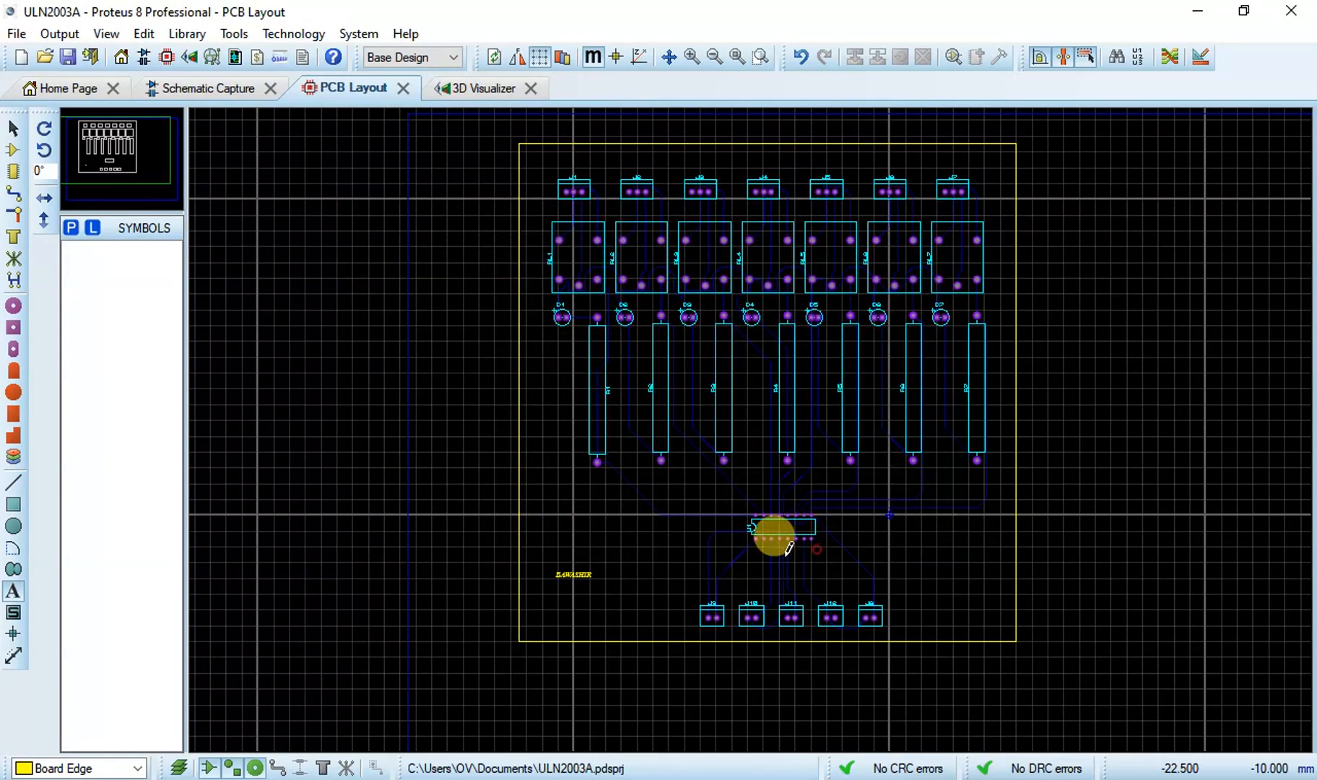
# Step: Try to enlarge the name label with a text height of 0.26 in
pyautogui.click(574, 572)
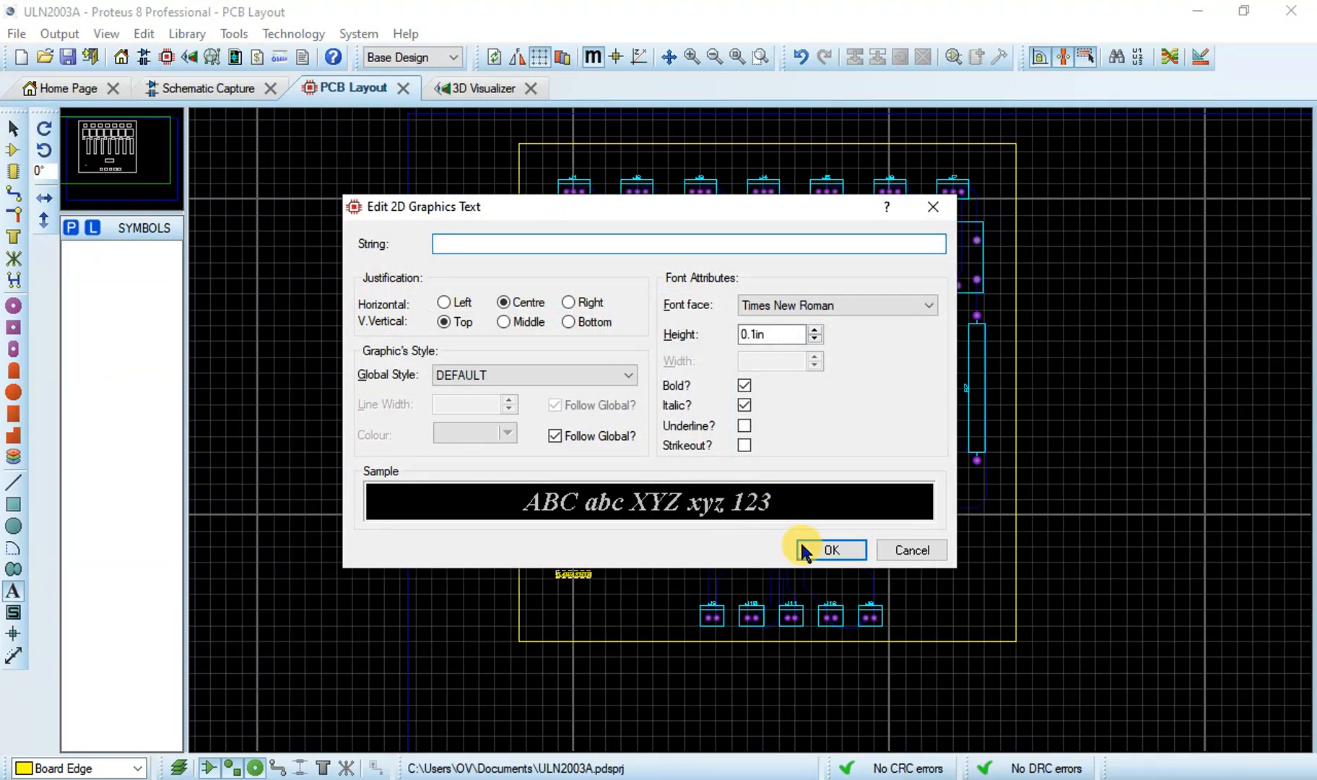
pyautogui.click(802, 546)
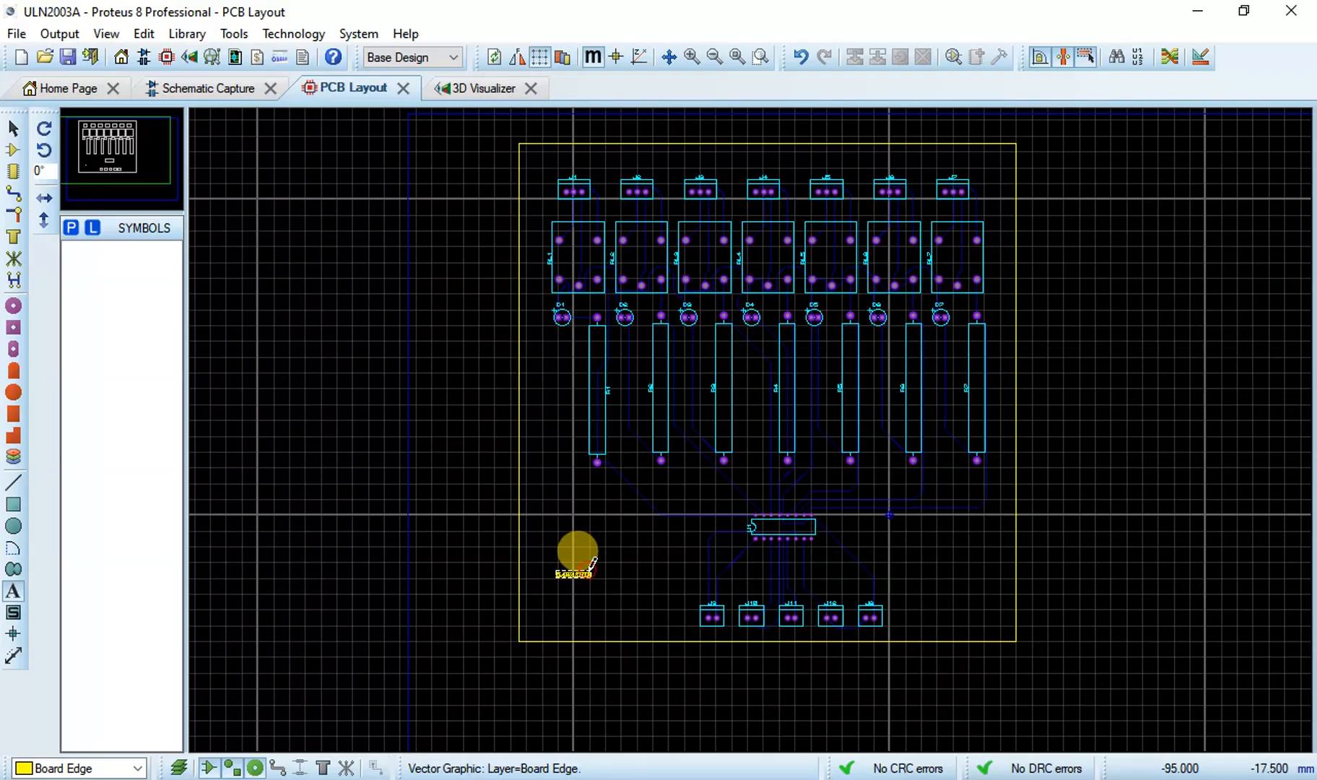
pyautogui.click(578, 551)
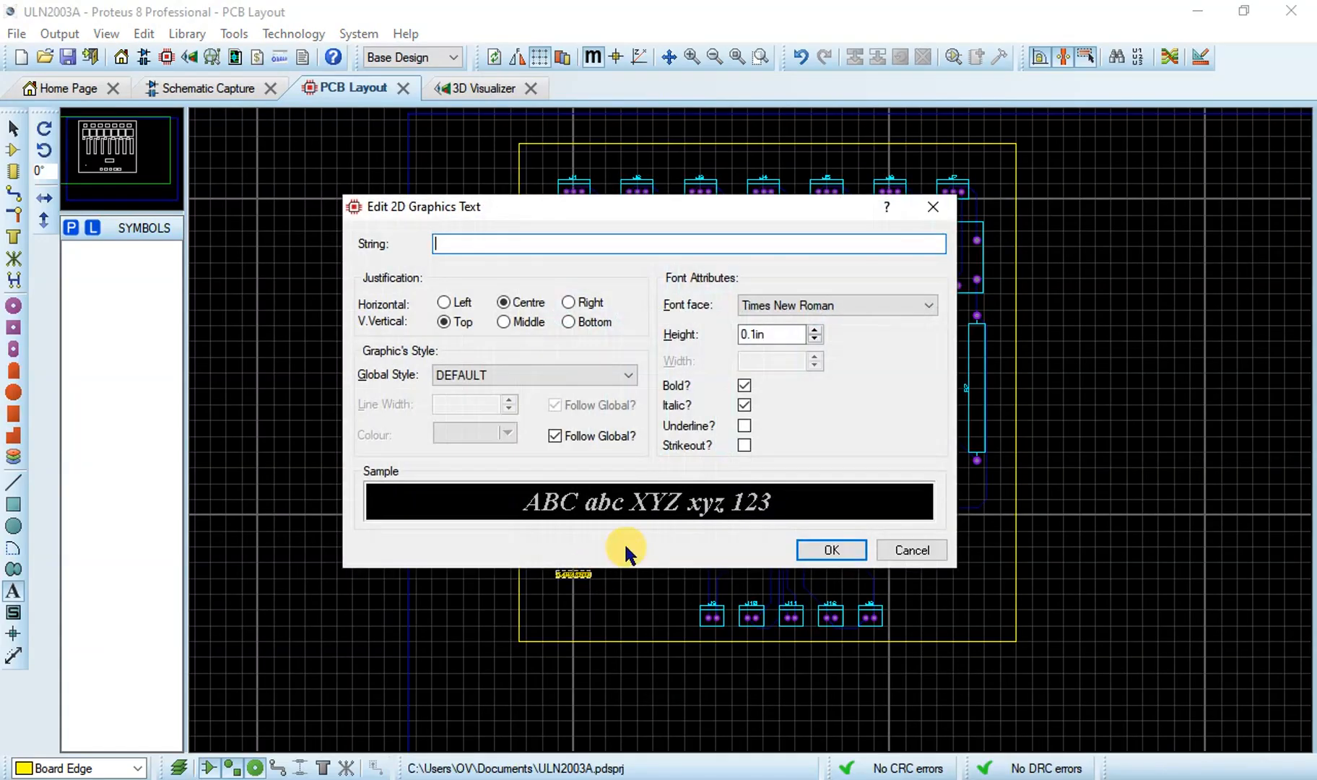
pyautogui.click(816, 330)
pyautogui.click(816, 329)
pyautogui.click(816, 330)
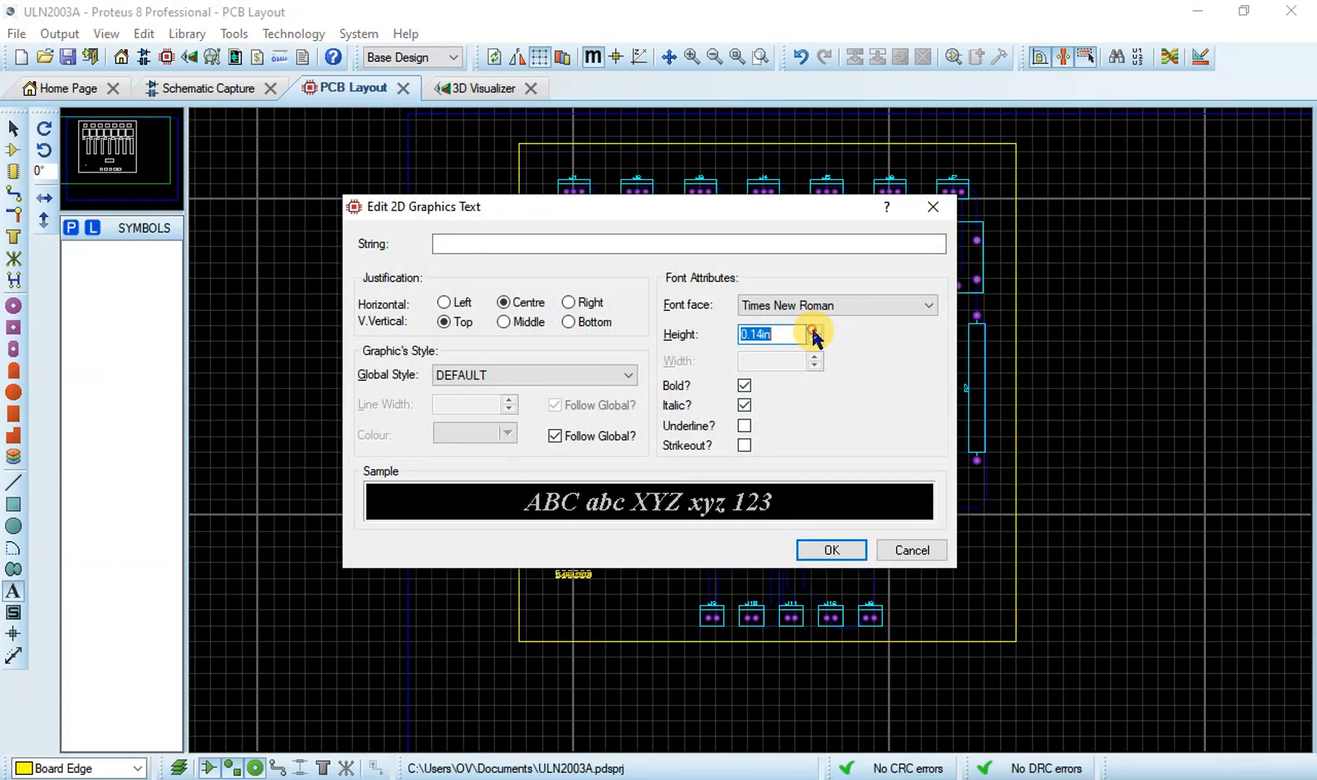
pyautogui.click(816, 330)
pyautogui.click(813, 330)
pyautogui.click(814, 329)
pyautogui.click(814, 329)
pyautogui.click(814, 329)
pyautogui.click(814, 329)
pyautogui.click(814, 329)
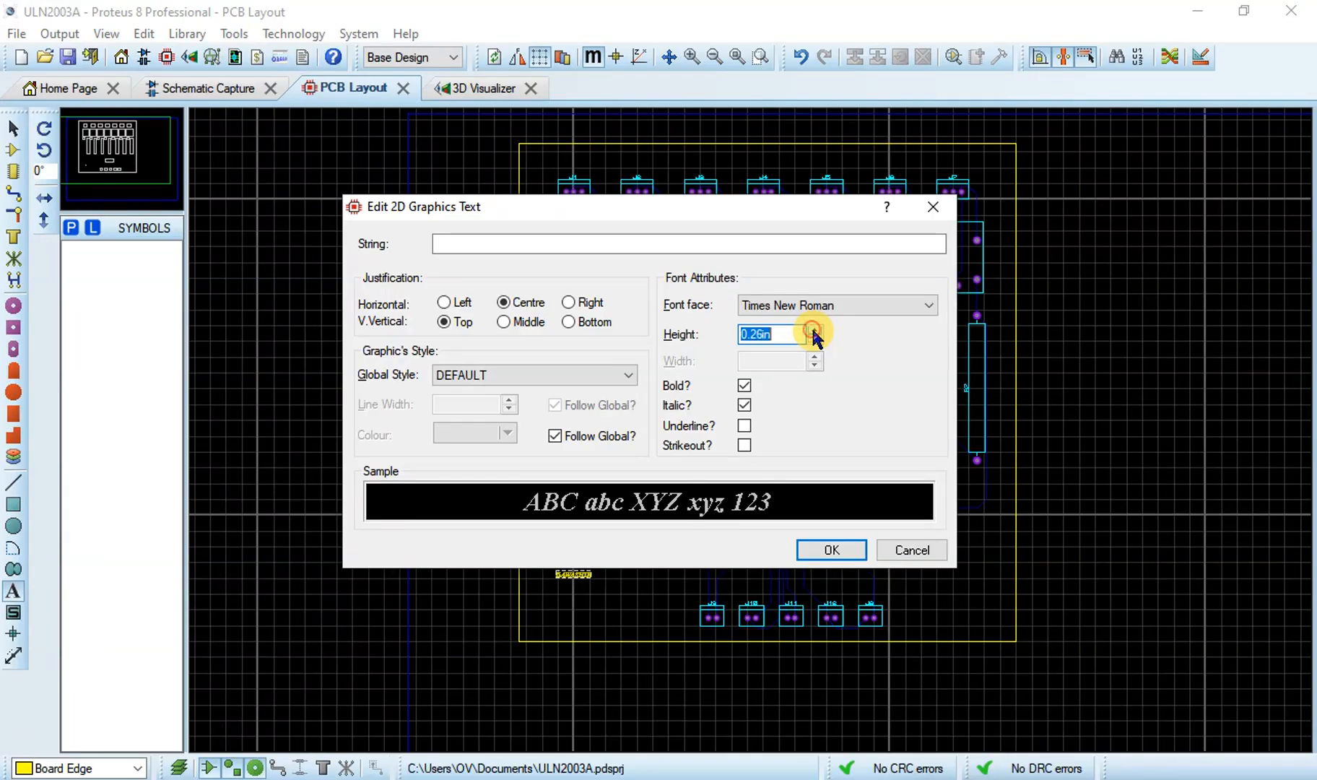
pyautogui.click(830, 549)
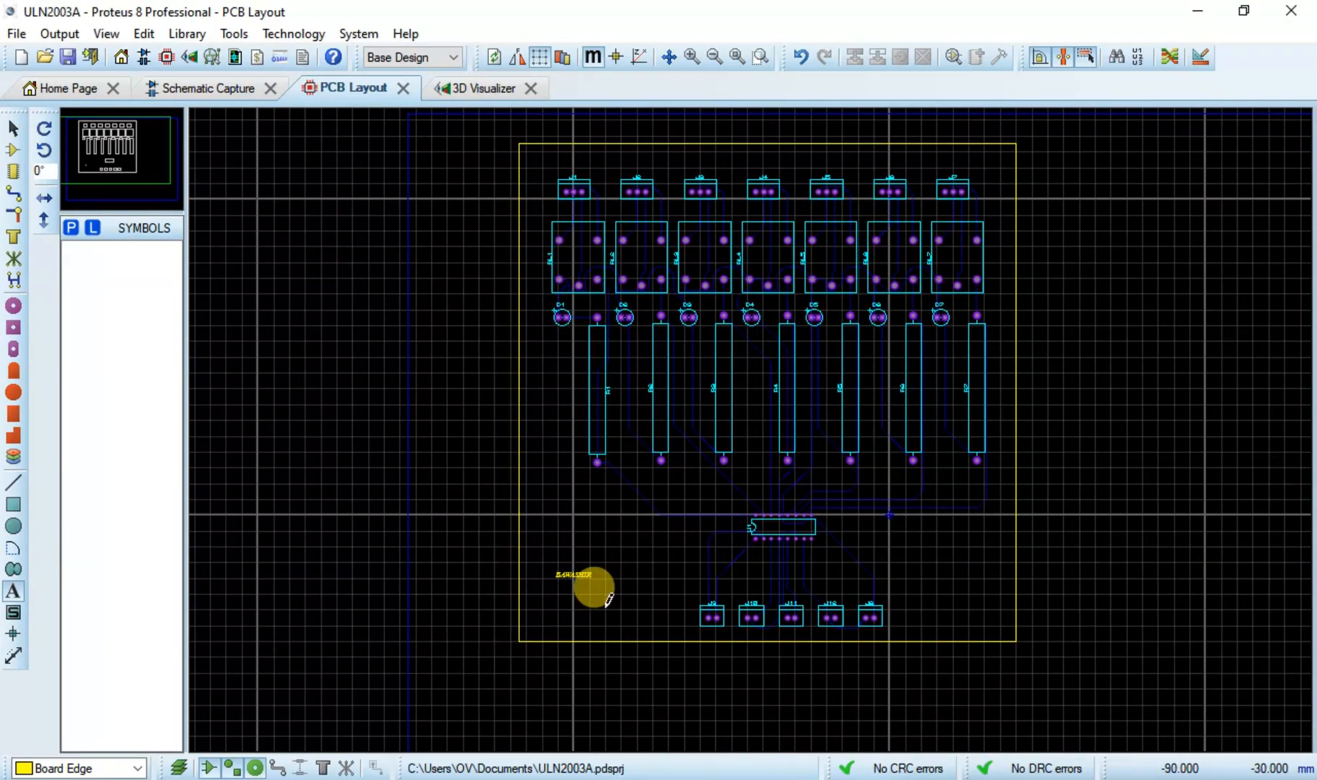
# Step: Try to enlarge the name label with a text height of 2.1 in
pyautogui.scroll(2, 573, 578)
pyautogui.click(758, 394)
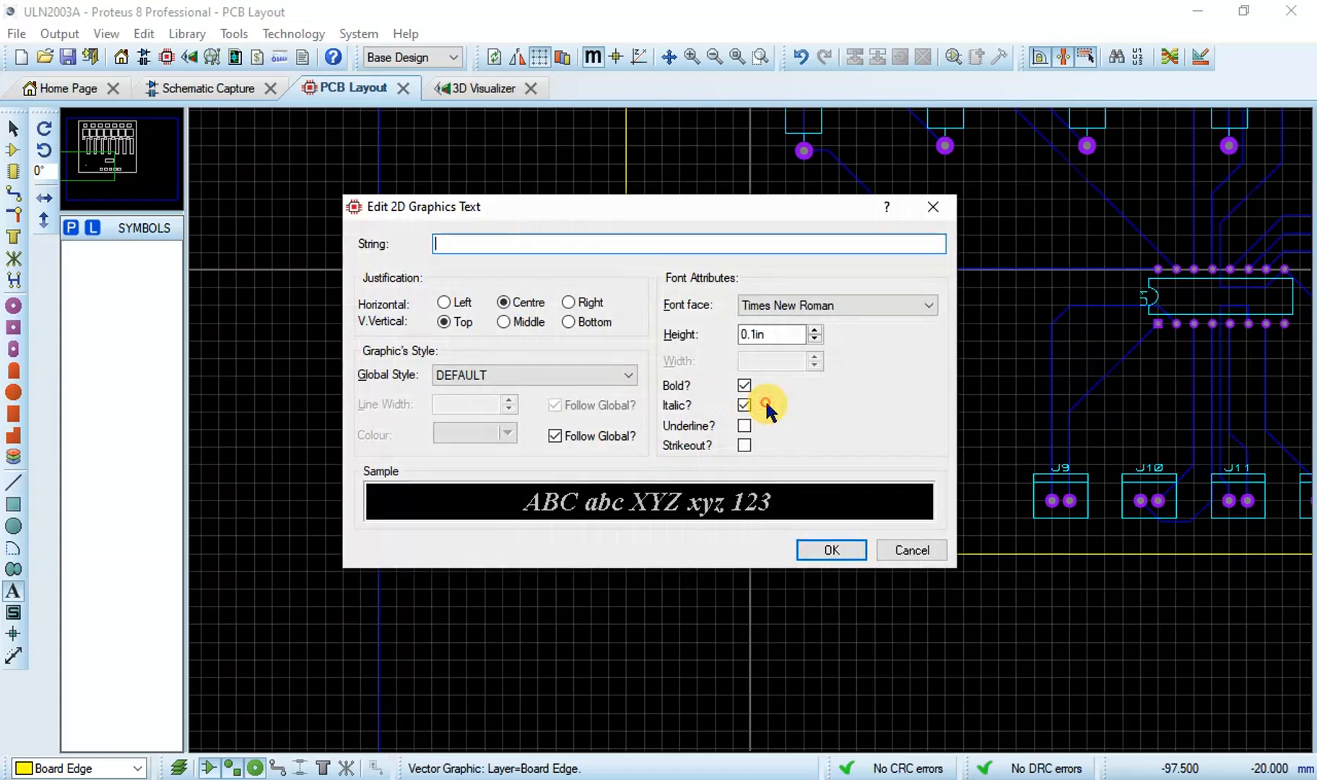
pyautogui.click(831, 549)
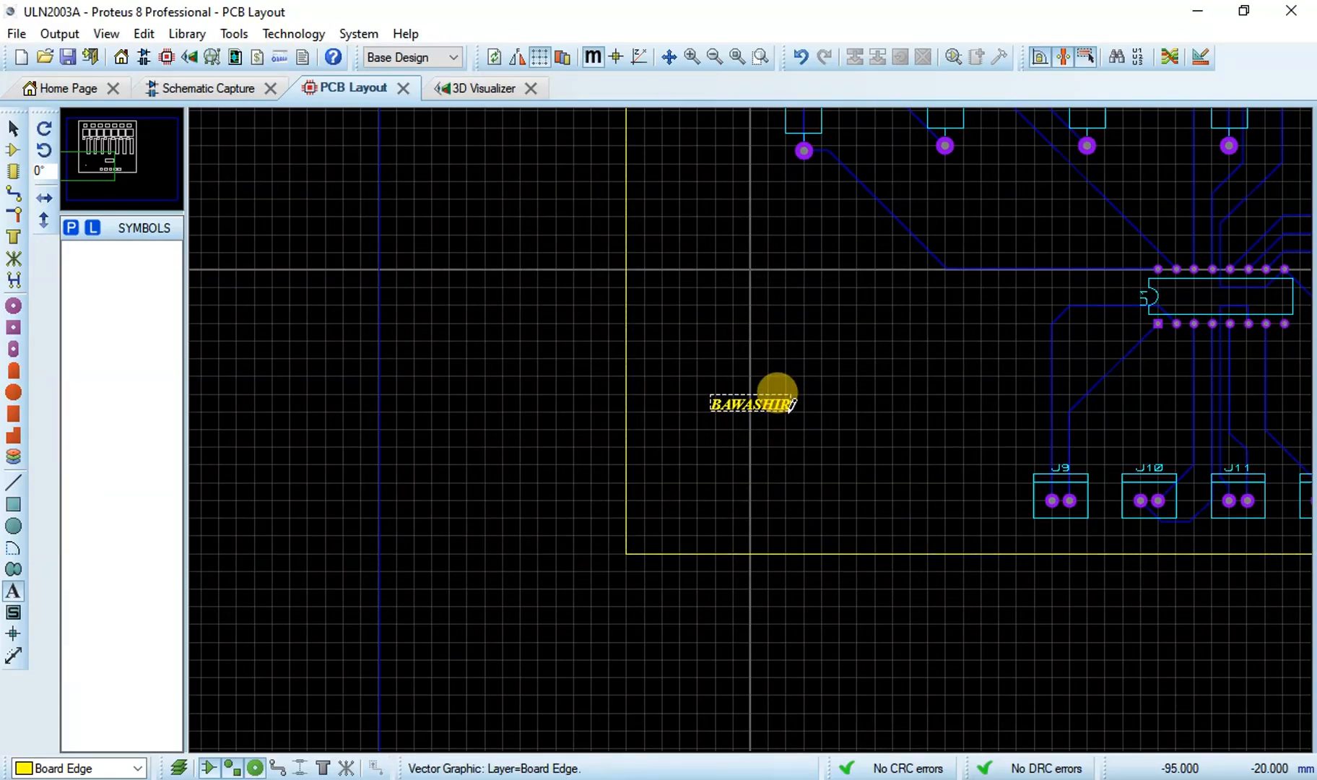
pyautogui.click(787, 409)
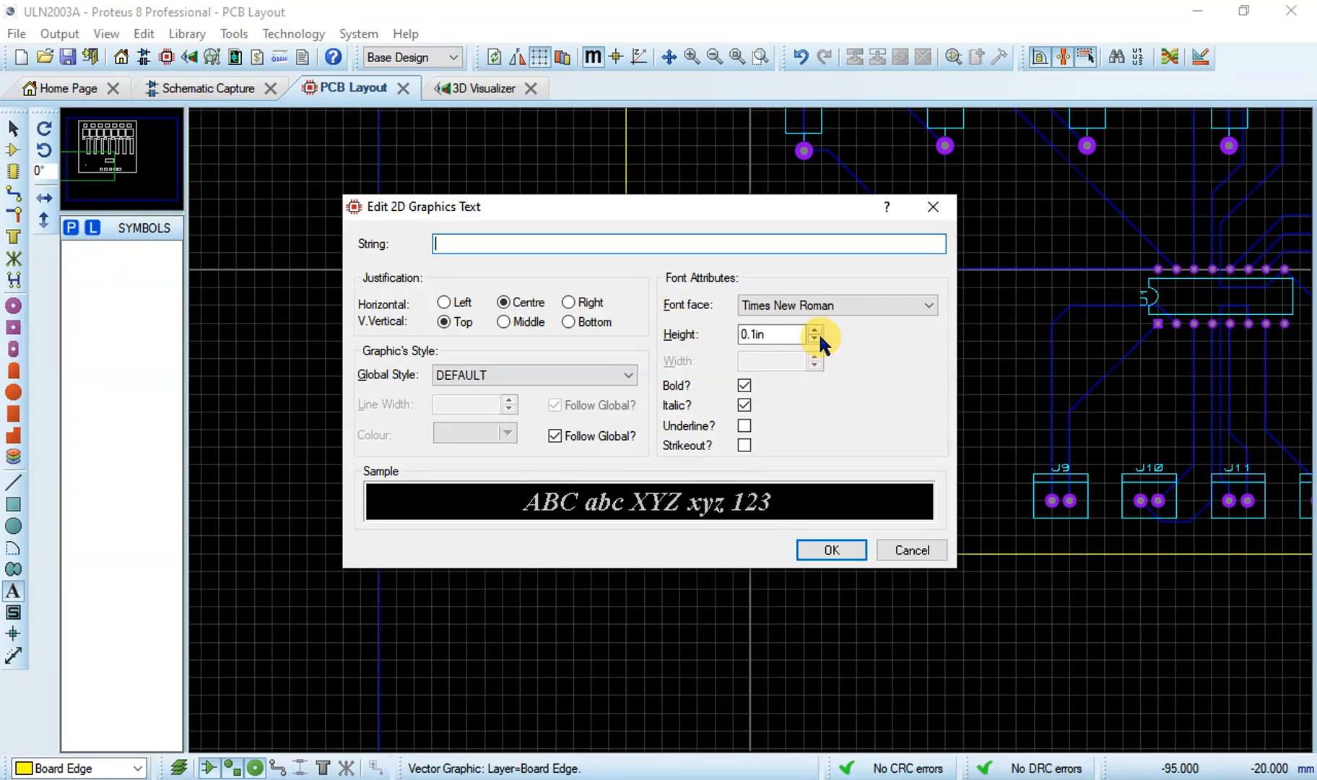
pyautogui.doubleClick(745, 335)
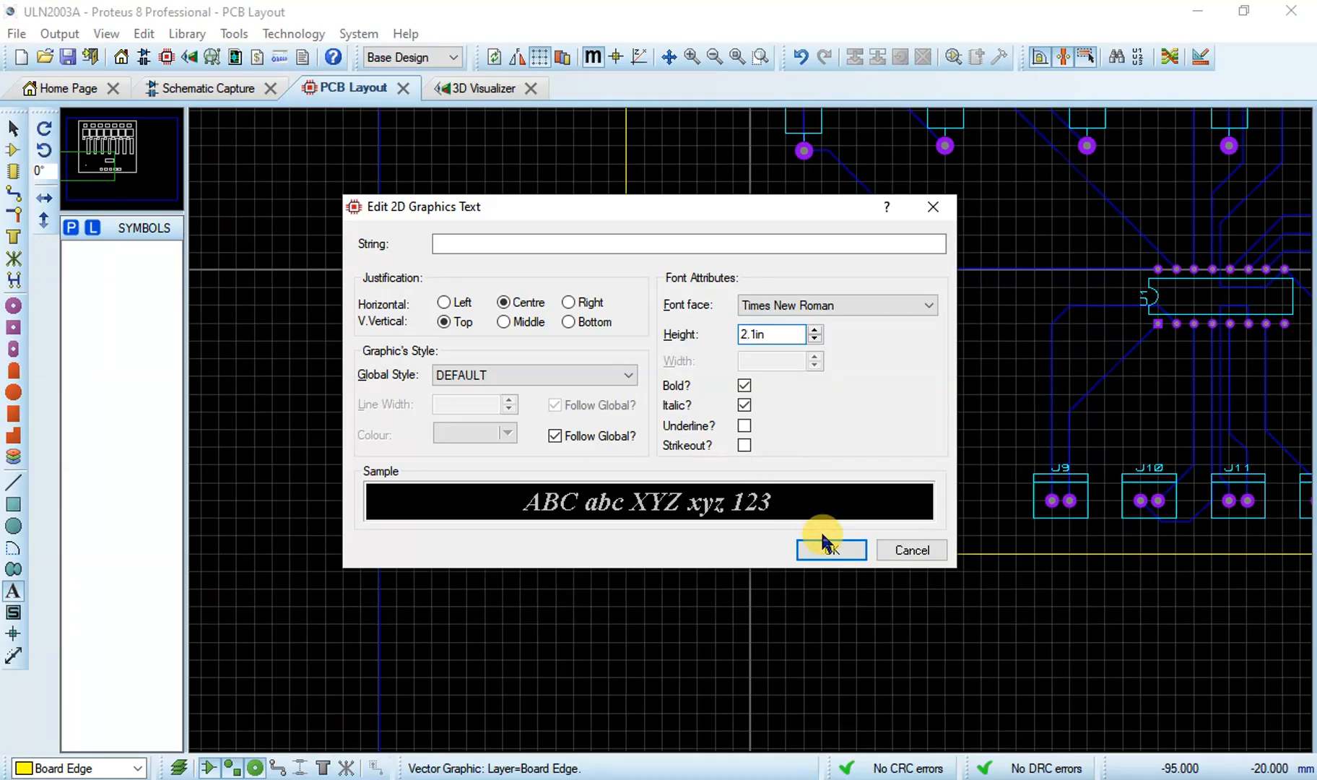
pyautogui.click(829, 552)
pyautogui.click(653, 426)
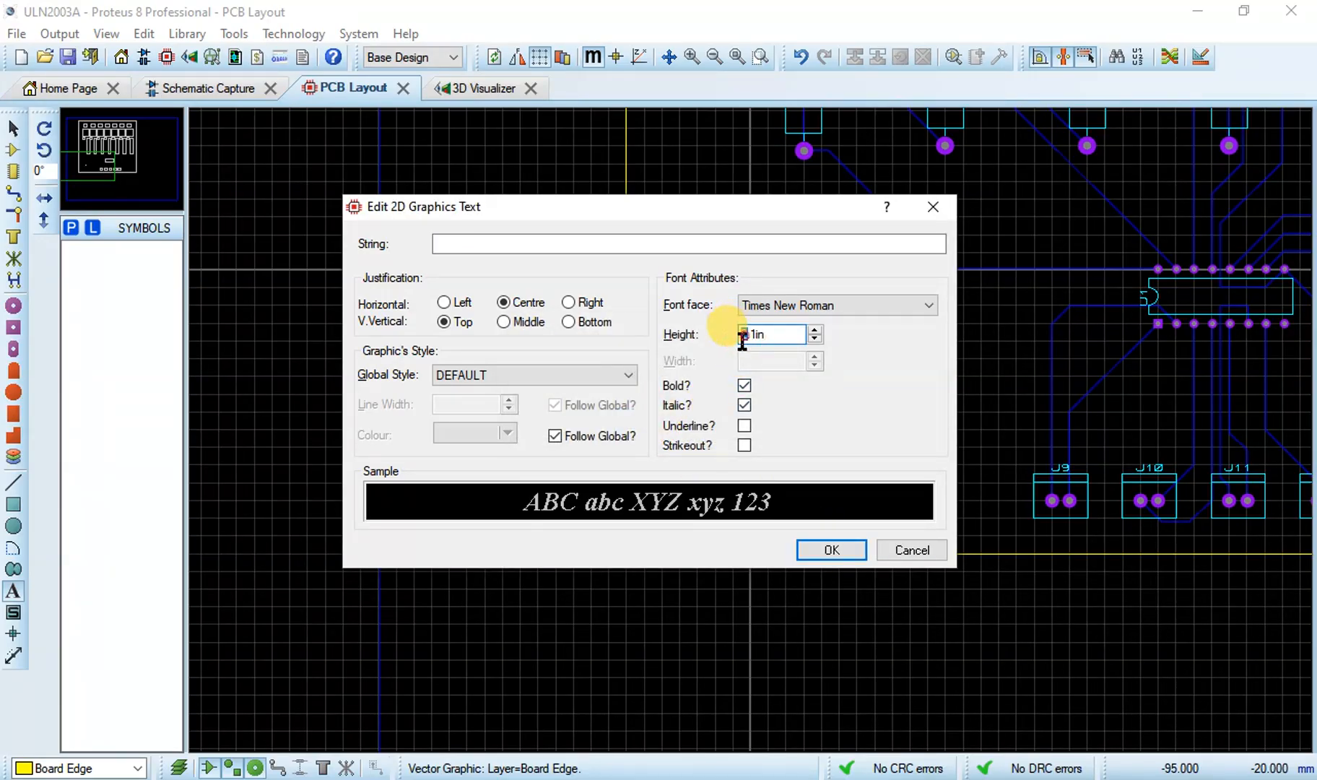
pyautogui.click(832, 549)
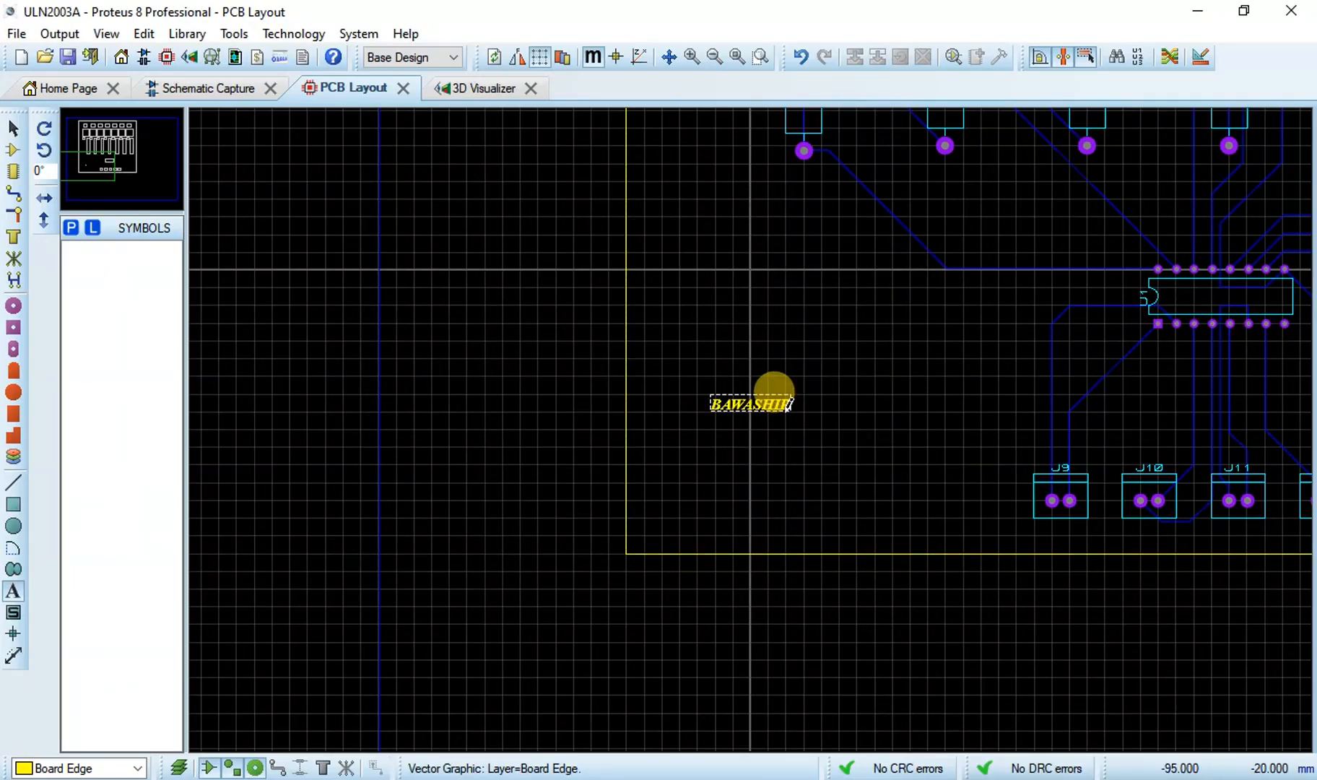
pyautogui.click(787, 403)
pyautogui.click(841, 551)
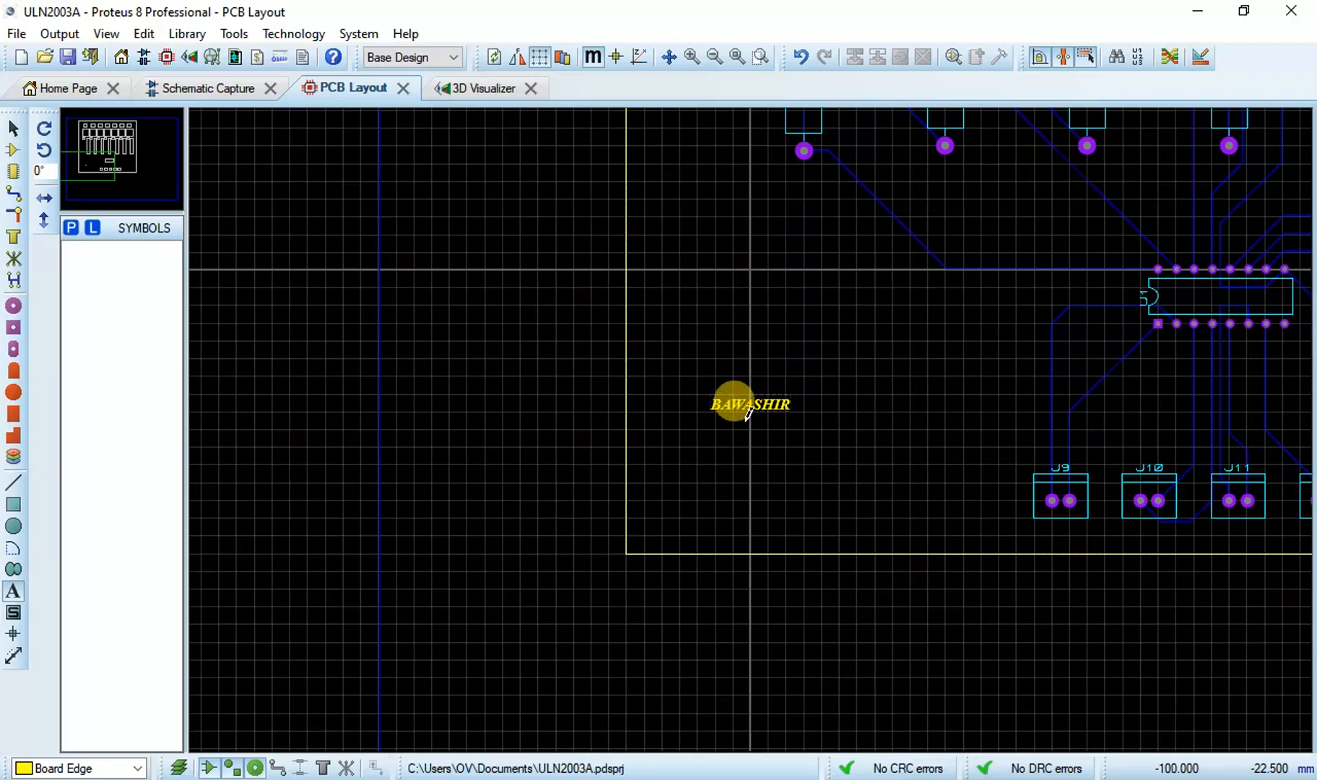
pyautogui.click(735, 403)
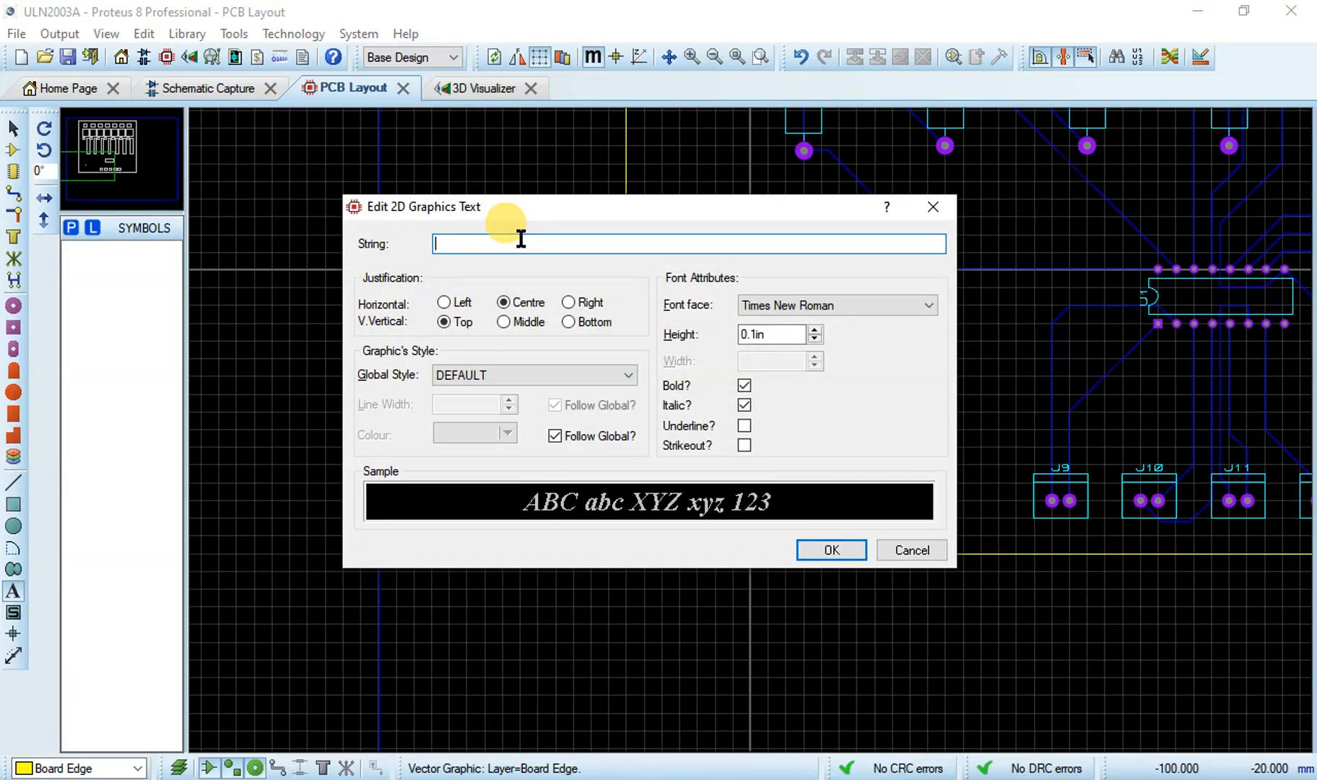
pyautogui.click(830, 550)
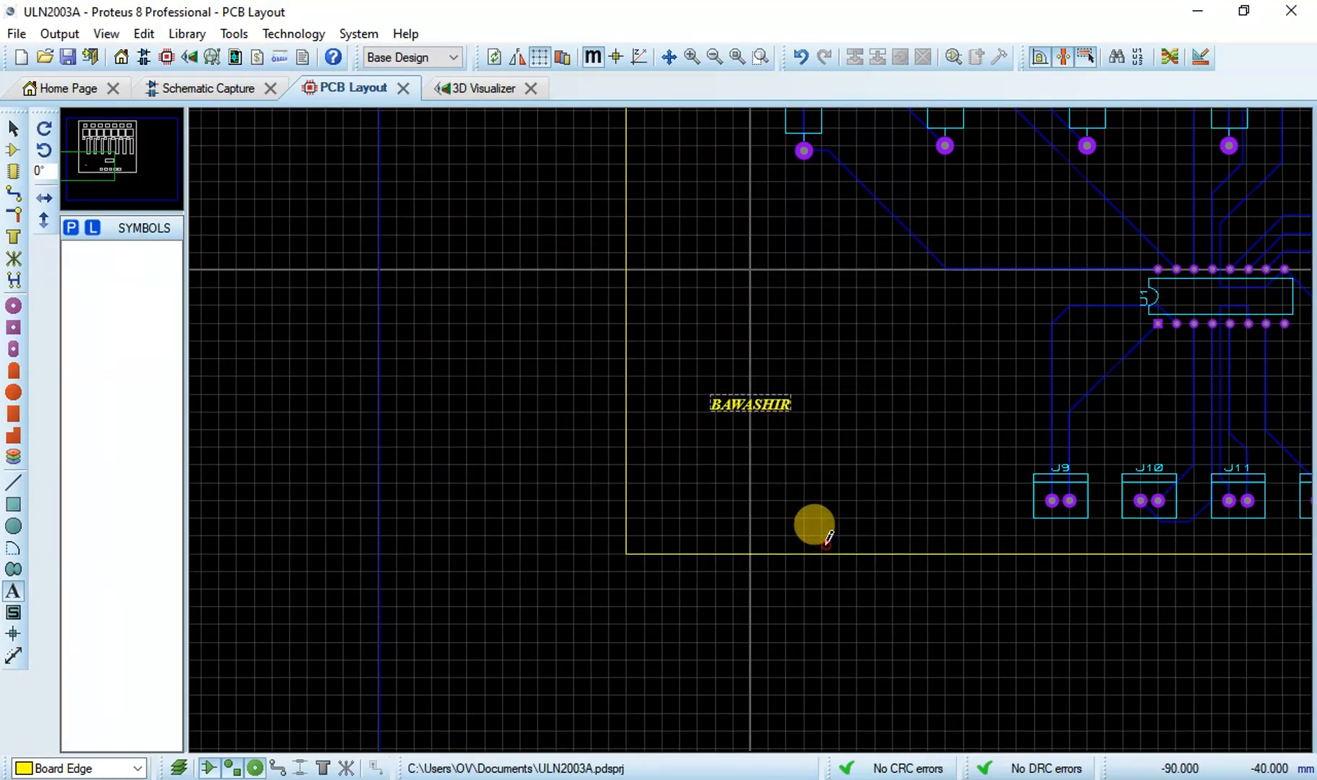
pyautogui.click(770, 409)
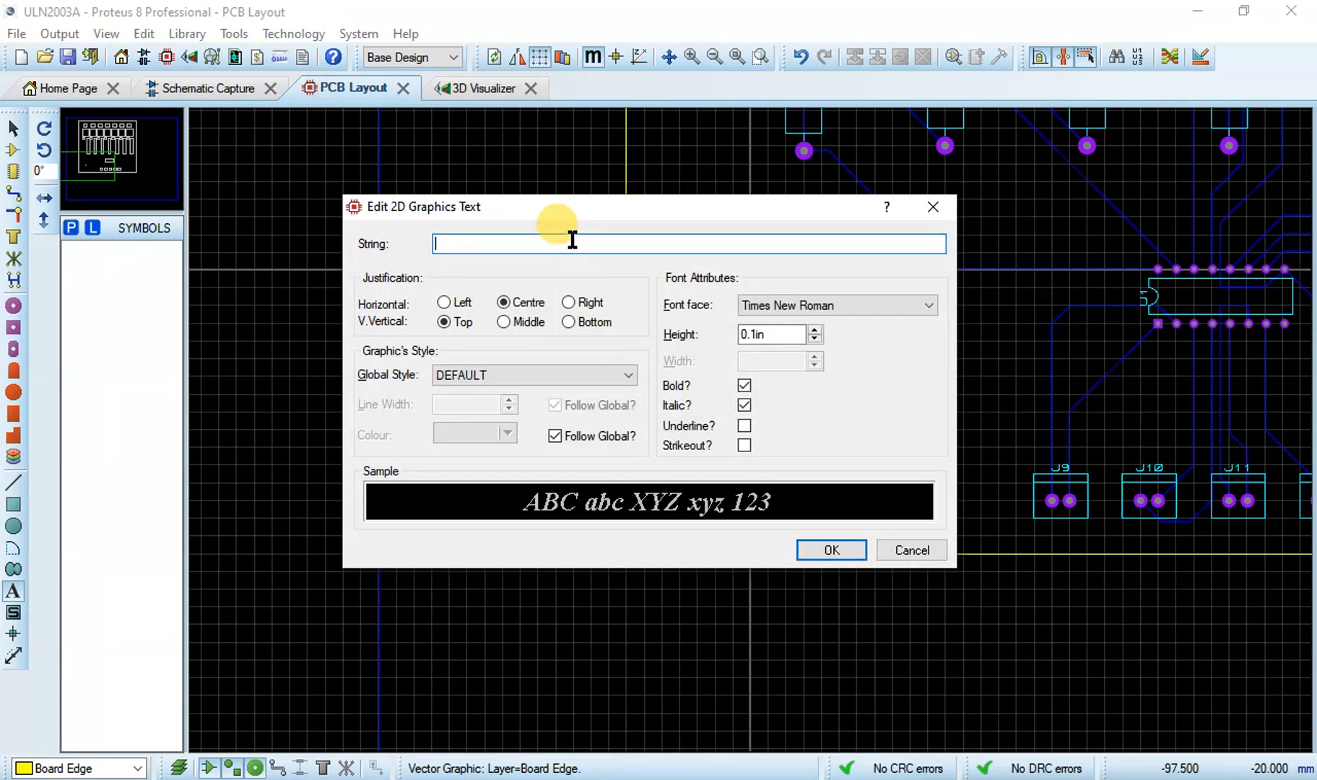
pyautogui.moveTo(571, 211); pyautogui.dragTo(587, 257)
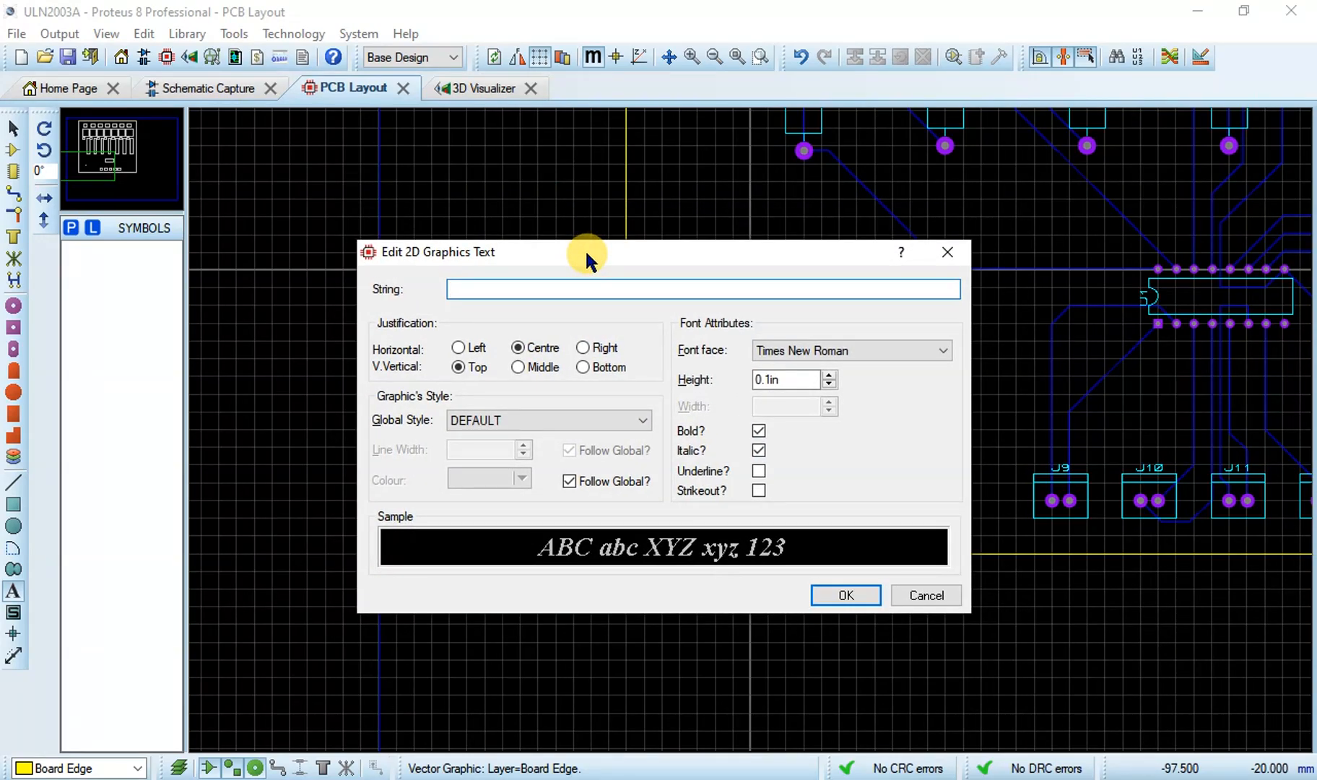
pyautogui.click(947, 252)
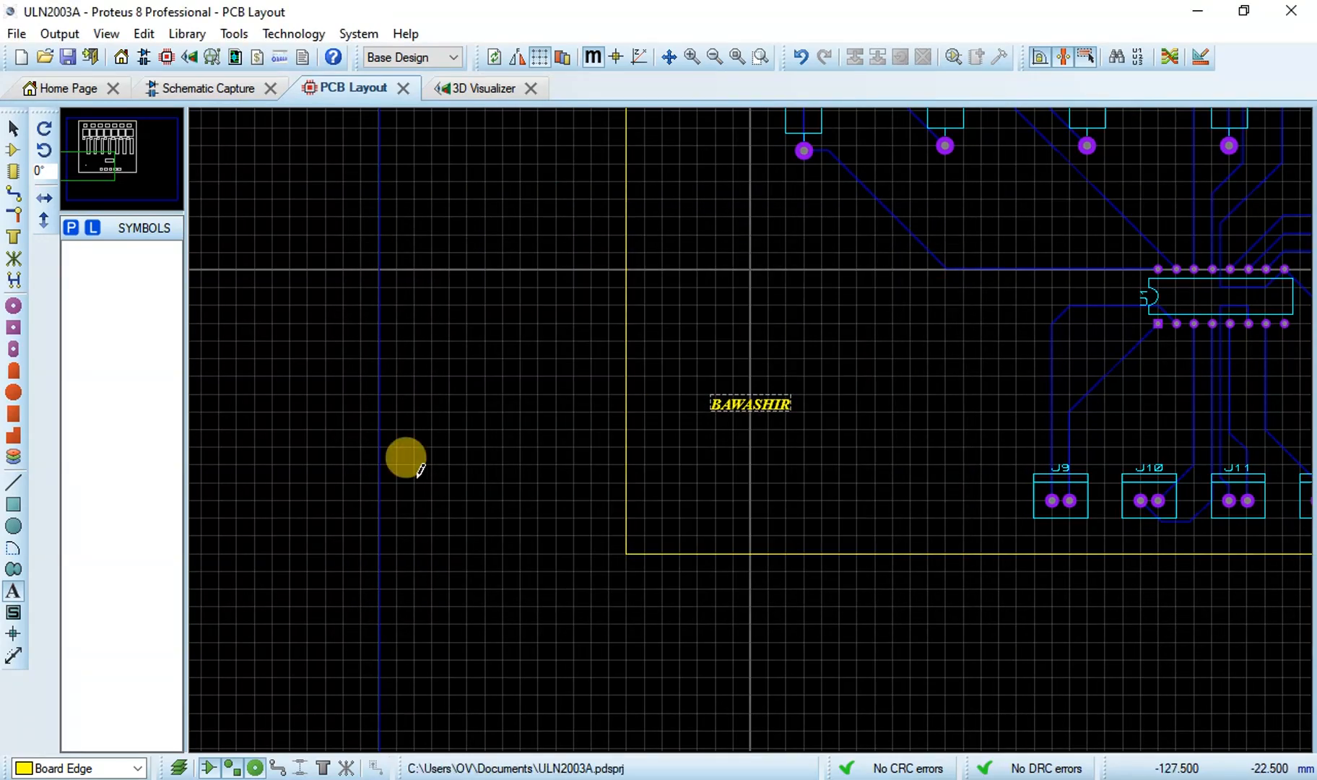
# Step: Place a centred, bold italic Times New Roman text reading BAWASHIR ELECTRIC just below the first name label
pyautogui.click(780, 403)
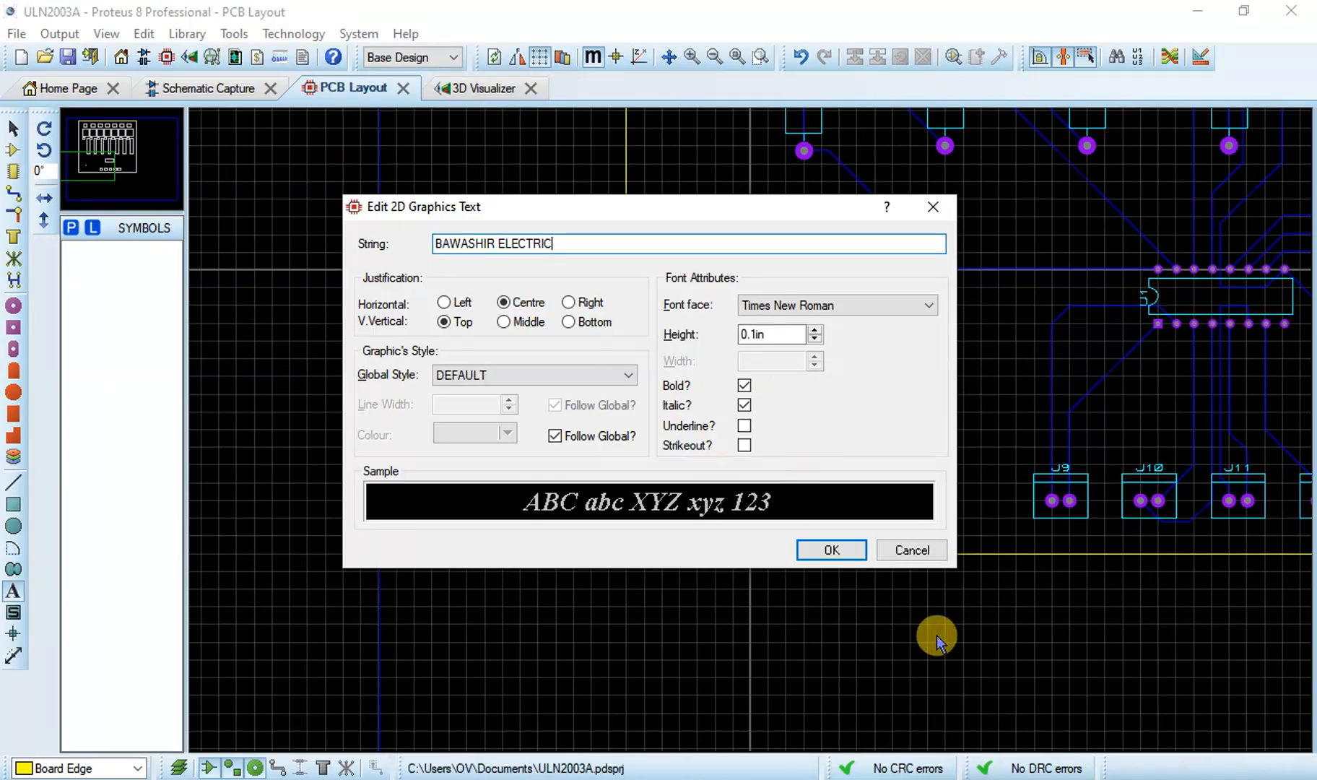
pyautogui.click(823, 548)
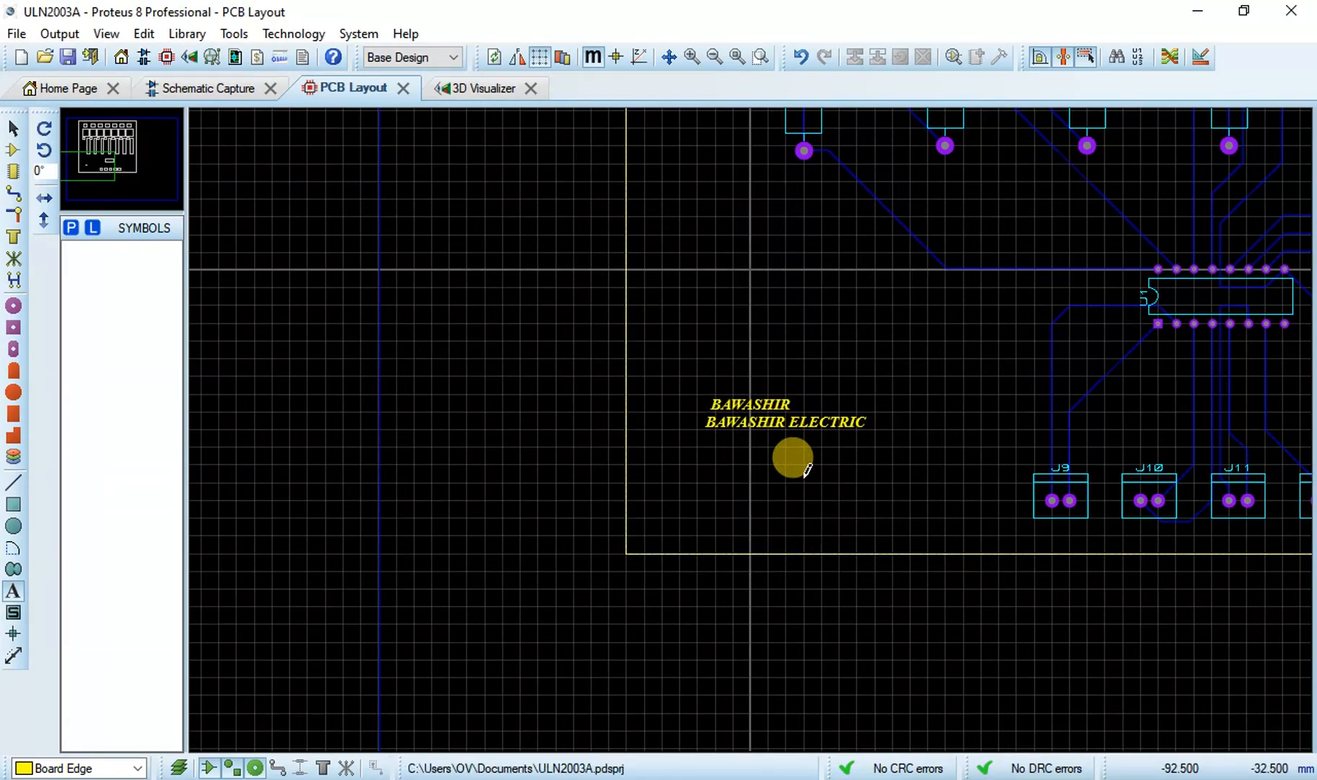
pyautogui.click(793, 402)
pyautogui.click(782, 393)
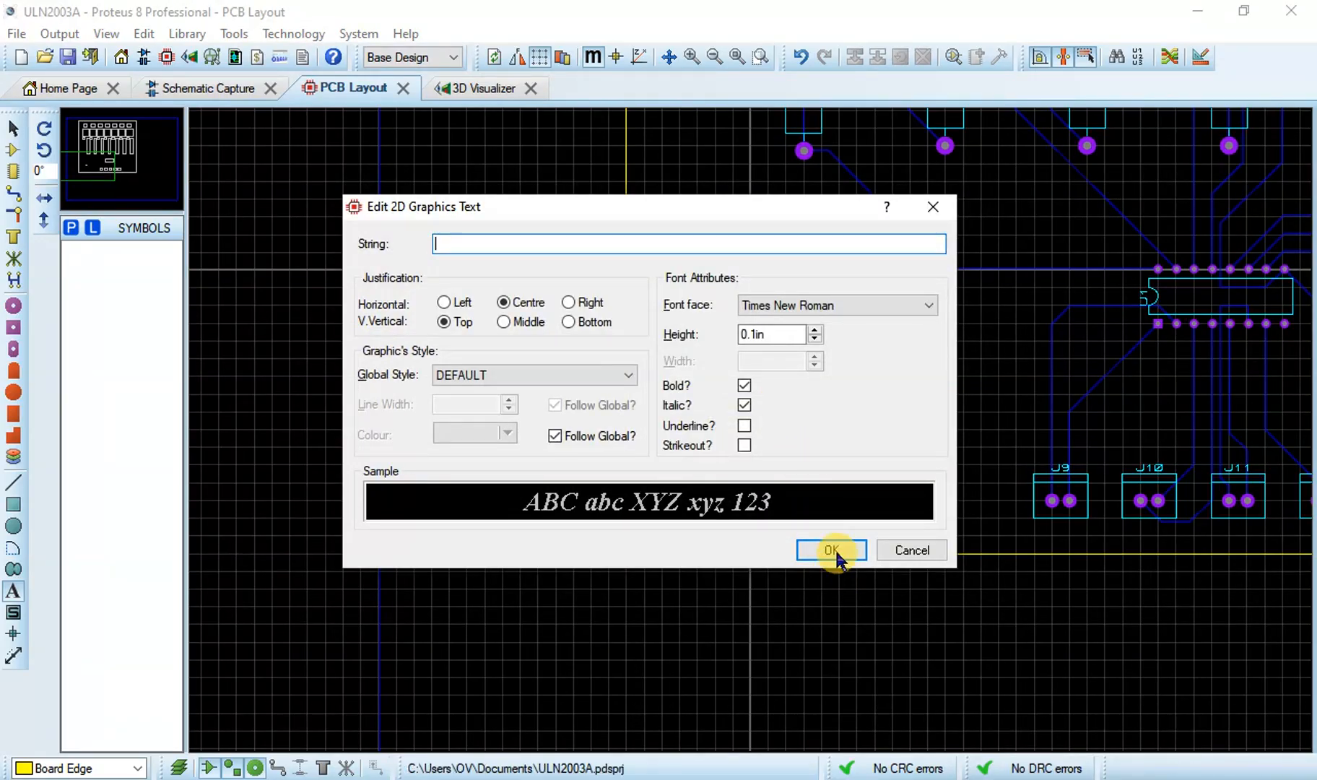
pyautogui.click(832, 550)
# Step: Try a text height of 1.1 in on the placed BAWASHIR ELECTRIC label
pyautogui.click(13, 128)
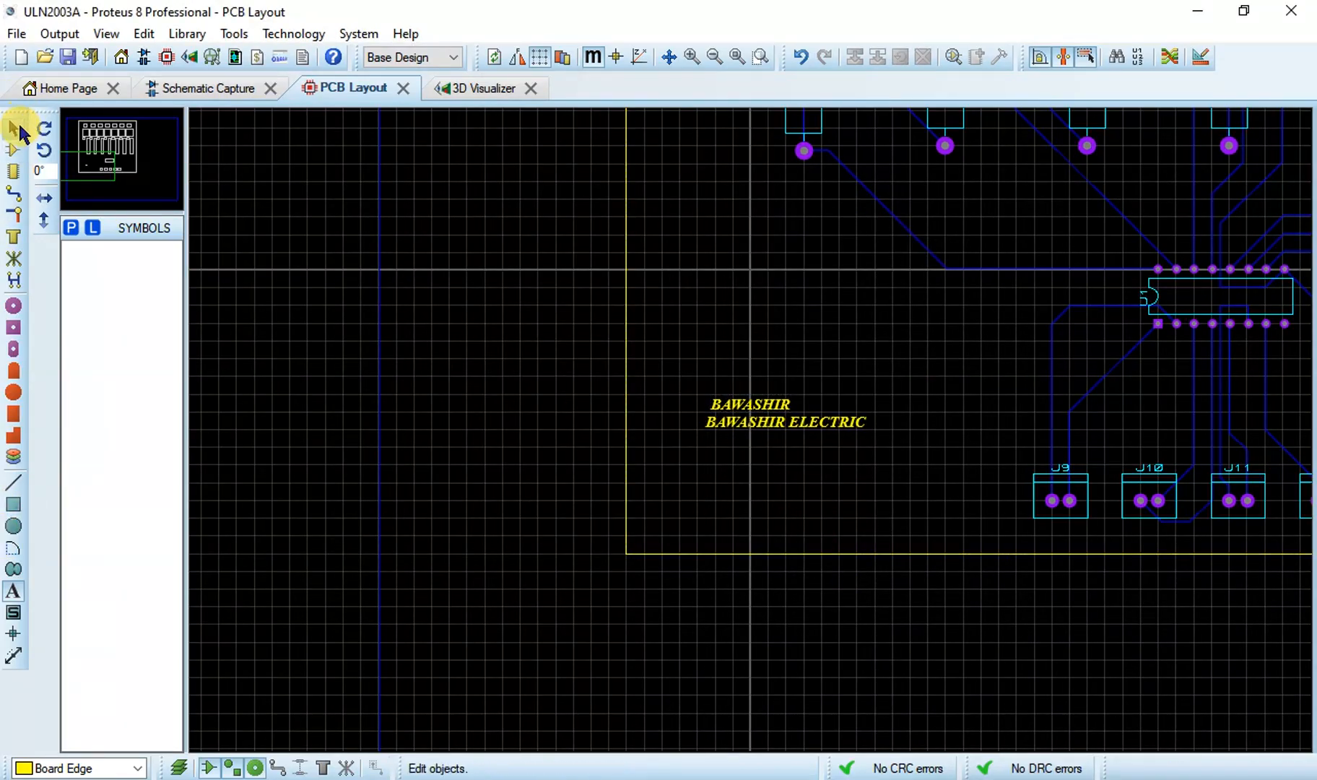
pyautogui.doubleClick(790, 421)
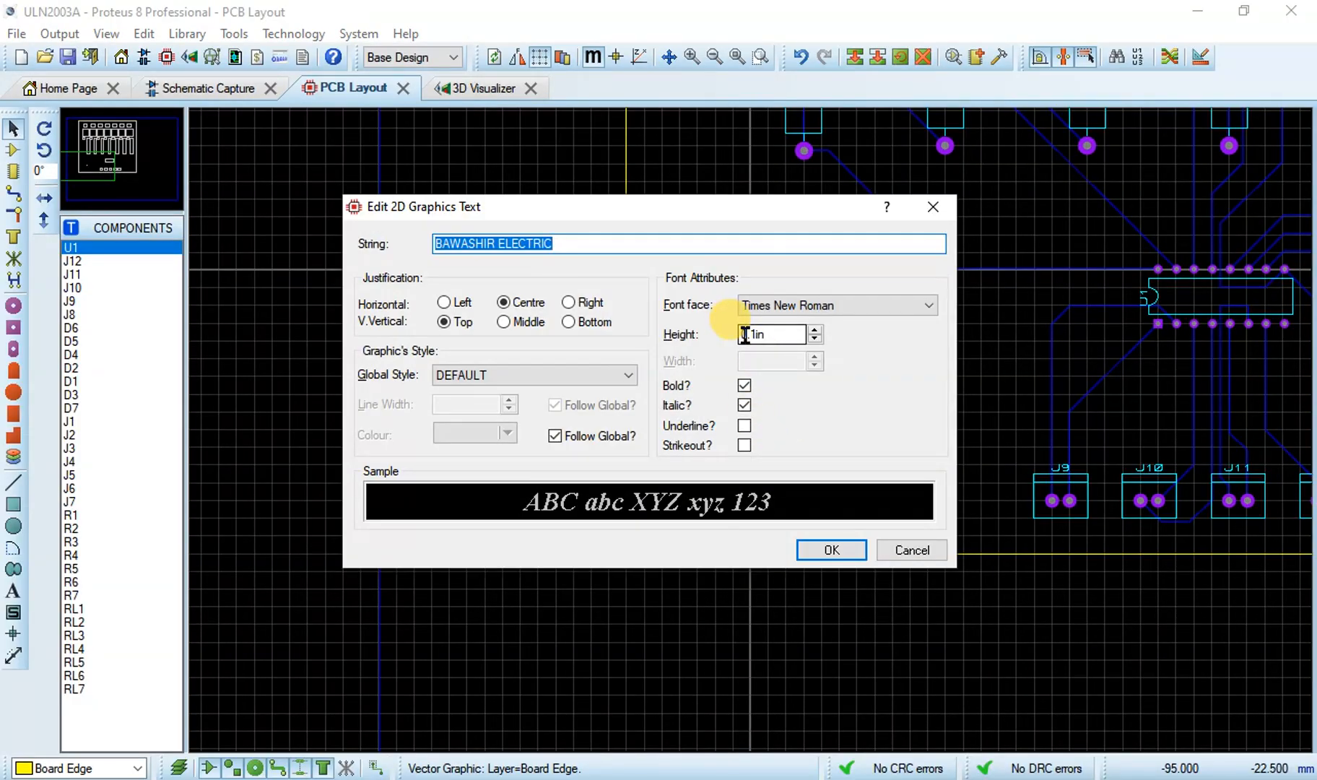
pyautogui.moveTo(747, 335); pyautogui.dragTo(732, 337)
pyautogui.write('1')
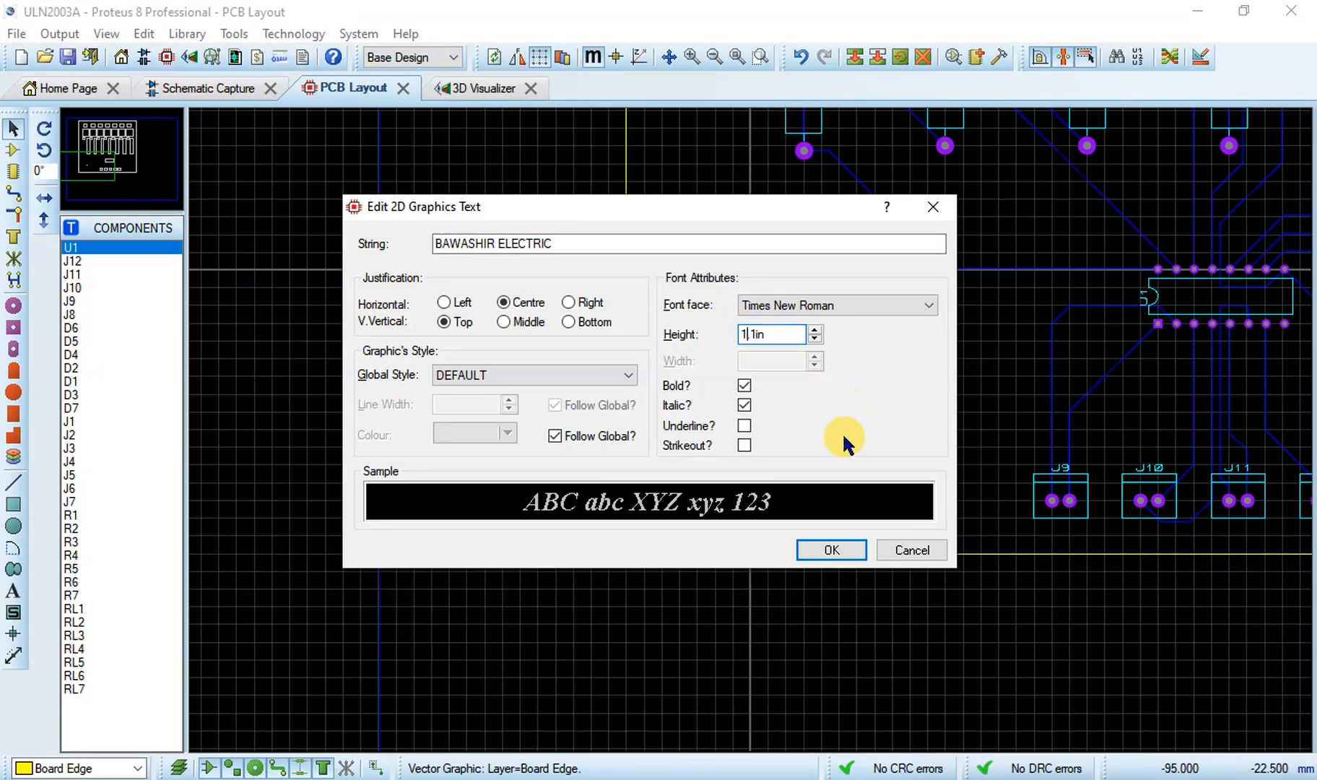
pyautogui.click(821, 553)
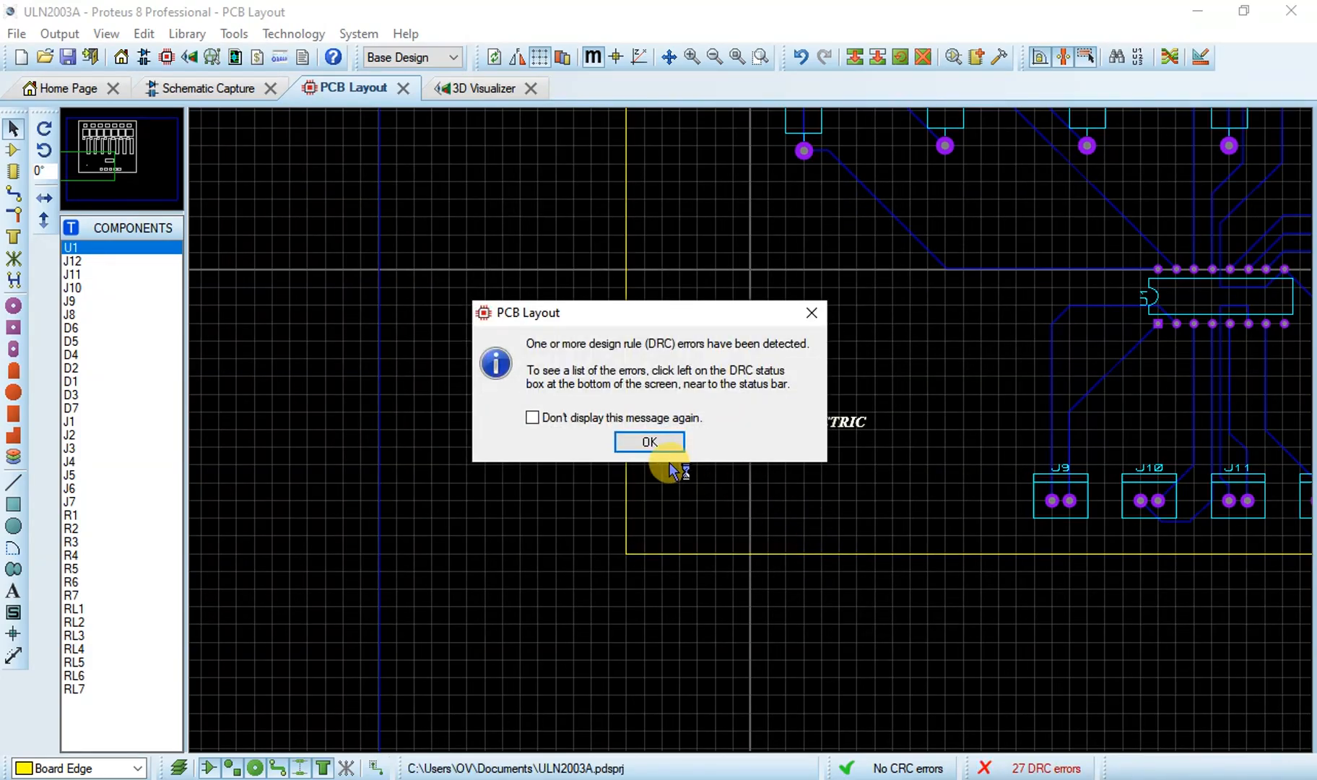
pyautogui.click(668, 448)
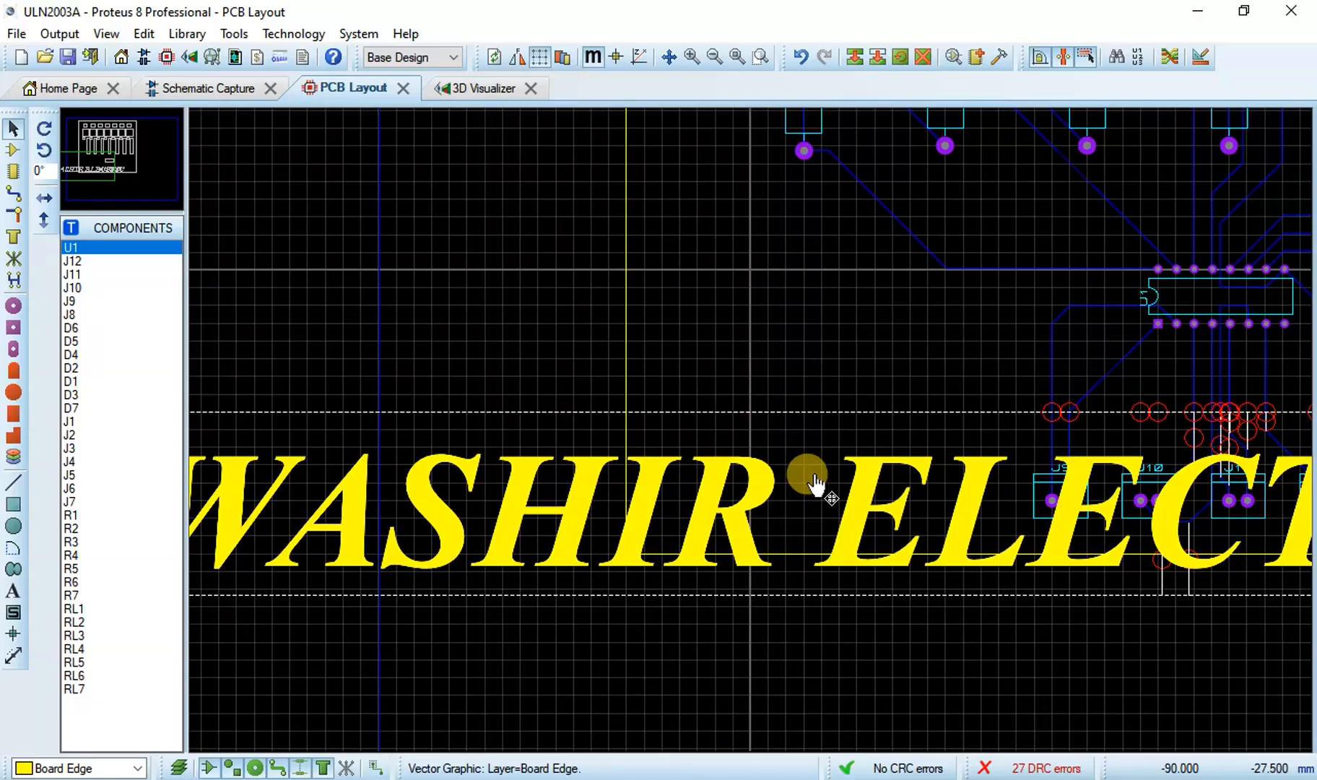
# Step: Reduce the oversized BAWASHIR ELECTRIC label to a text height of 0.3 in
pyautogui.scroll(-3, 838, 477)
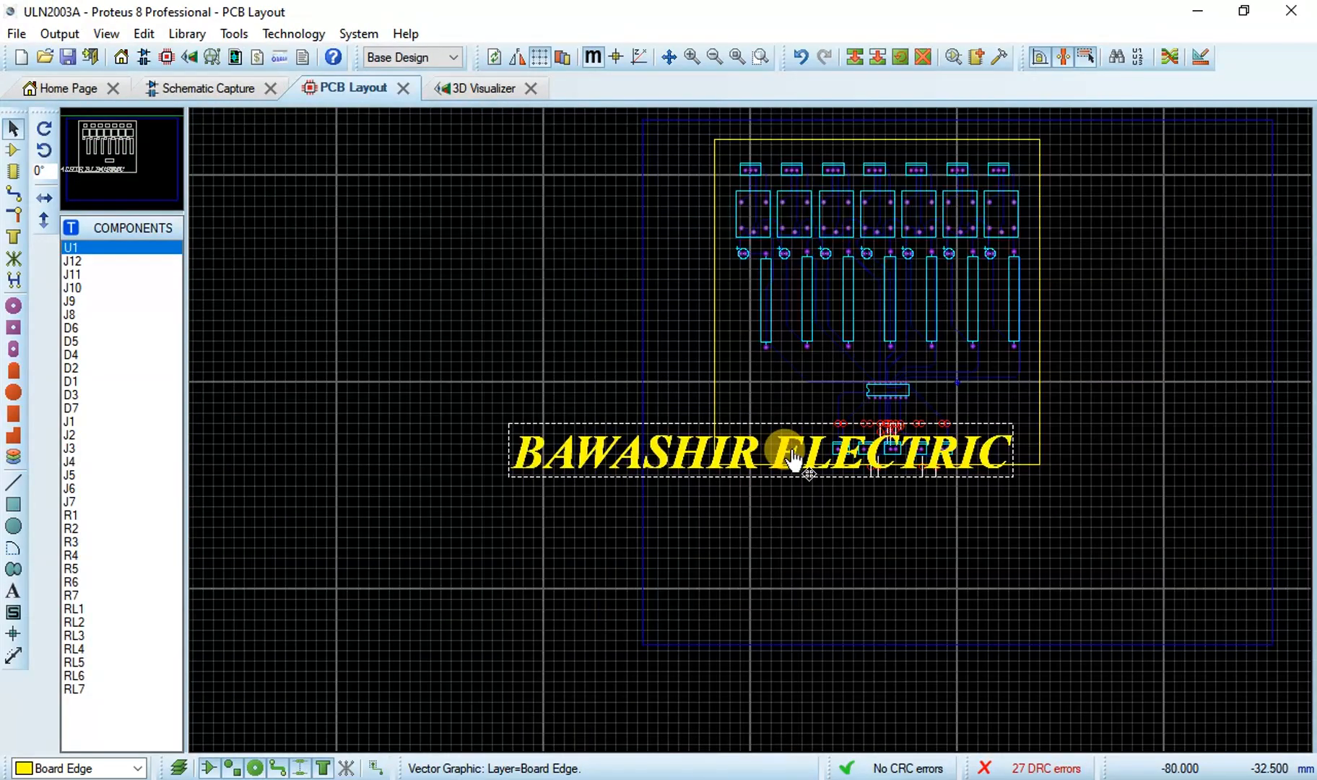
pyautogui.doubleClick(645, 455)
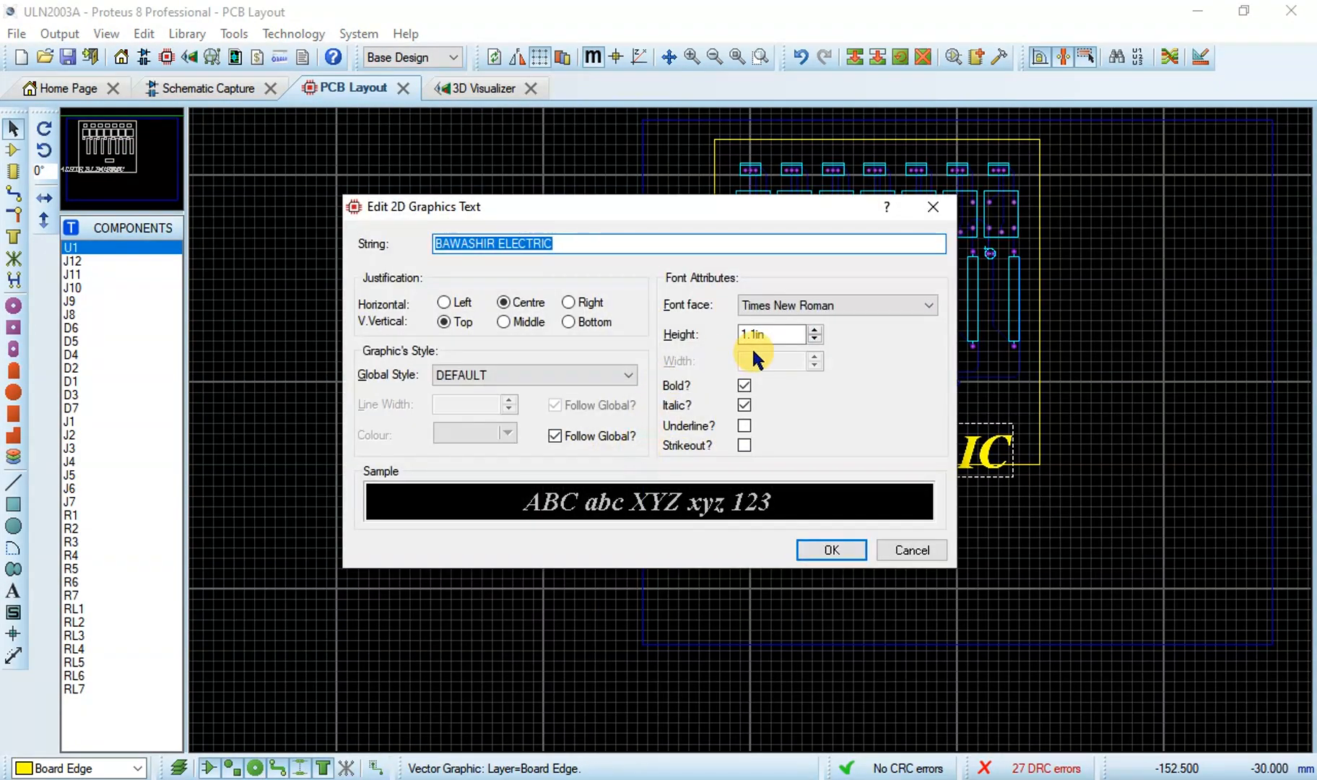
pyautogui.click(748, 335)
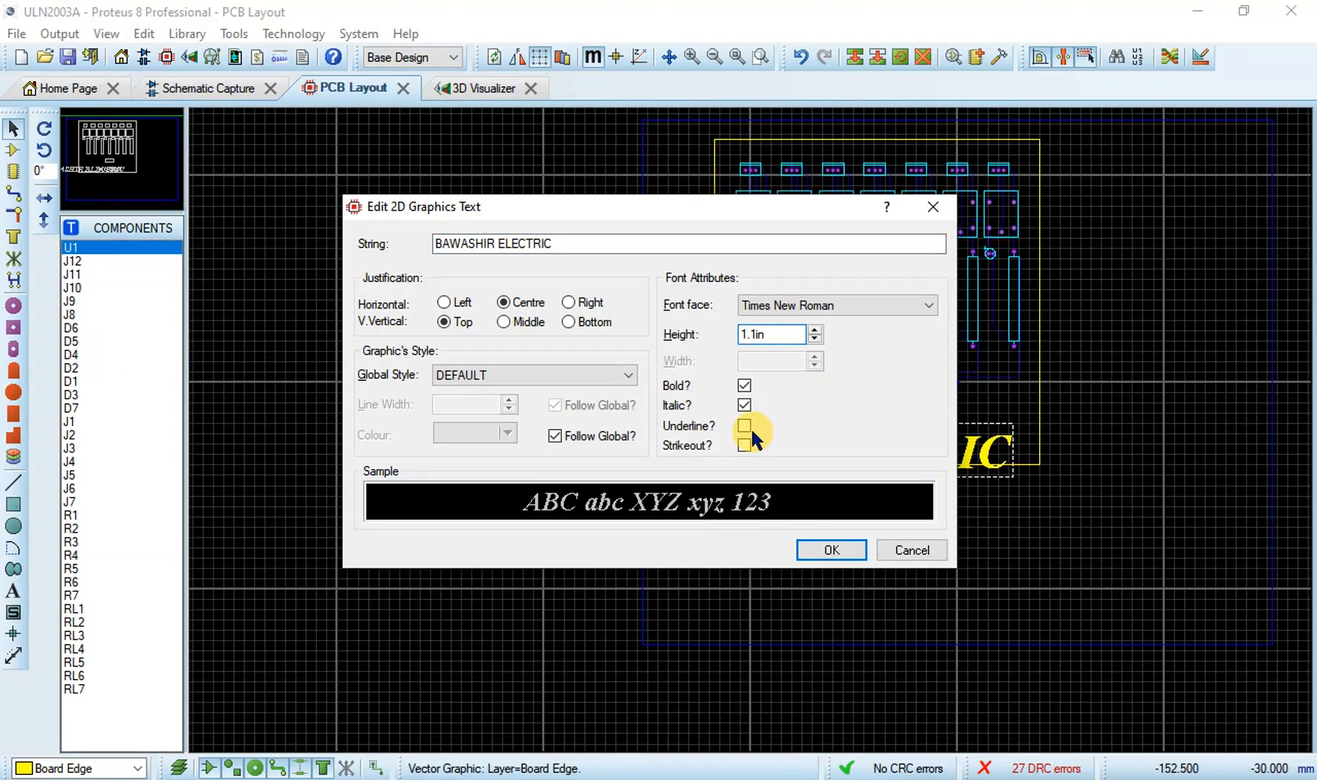
pyautogui.press('BackSpace')
pyautogui.write('0')
pyautogui.press('BackSpace')
pyautogui.write('3')
pyautogui.click(854, 560)
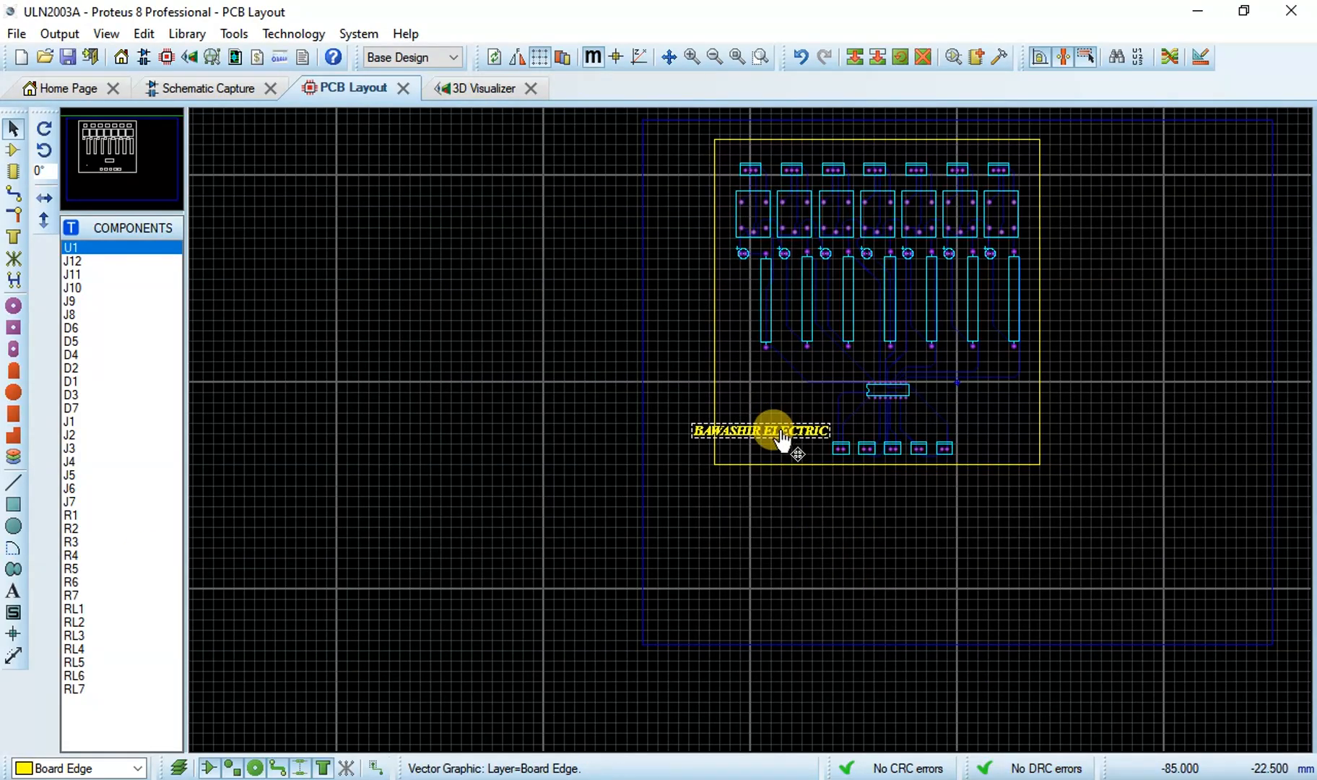
# Step: Set the BAWASHIR ELECTRIC label's height to 0.2 in and move it off the board edge into the empty area beside U1
pyautogui.doubleClick(782, 433)
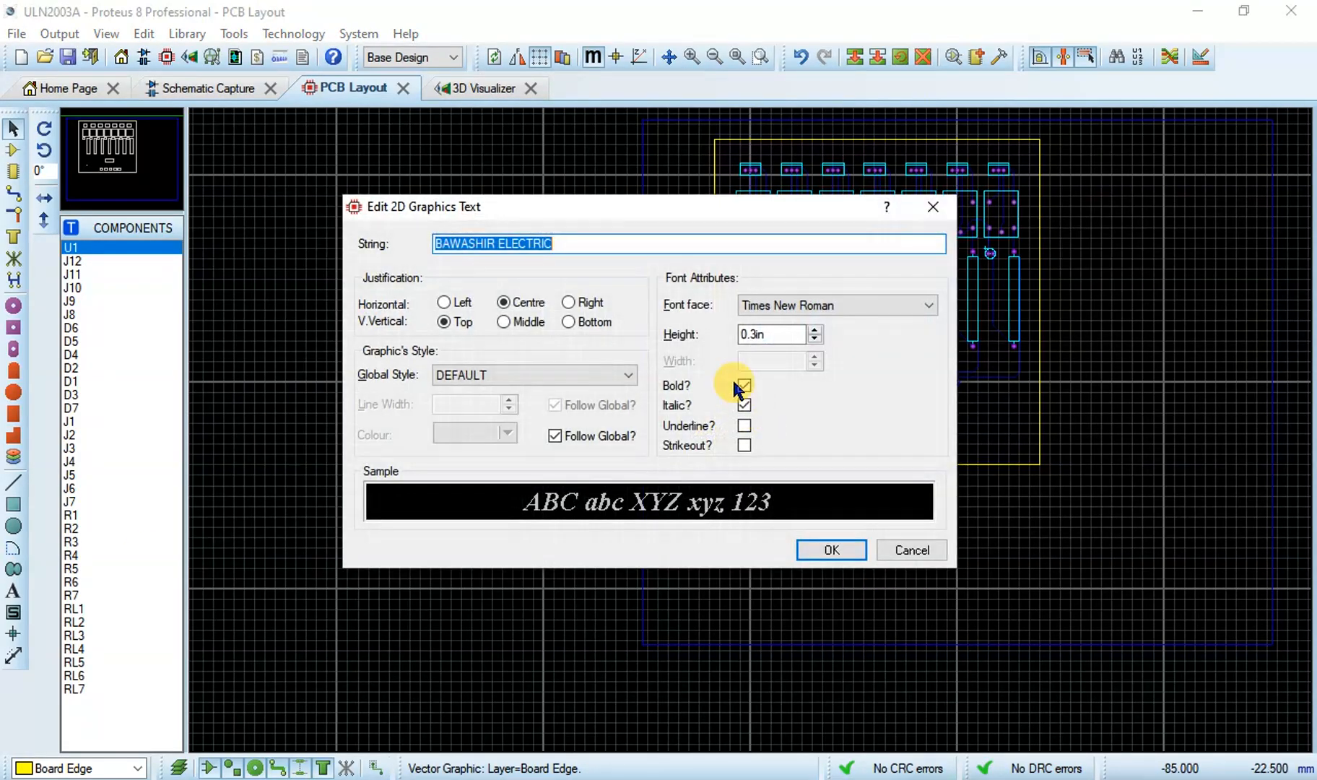
pyautogui.click(758, 334)
pyautogui.click(756, 333)
pyautogui.press('BackSpace')
pyautogui.write('2')
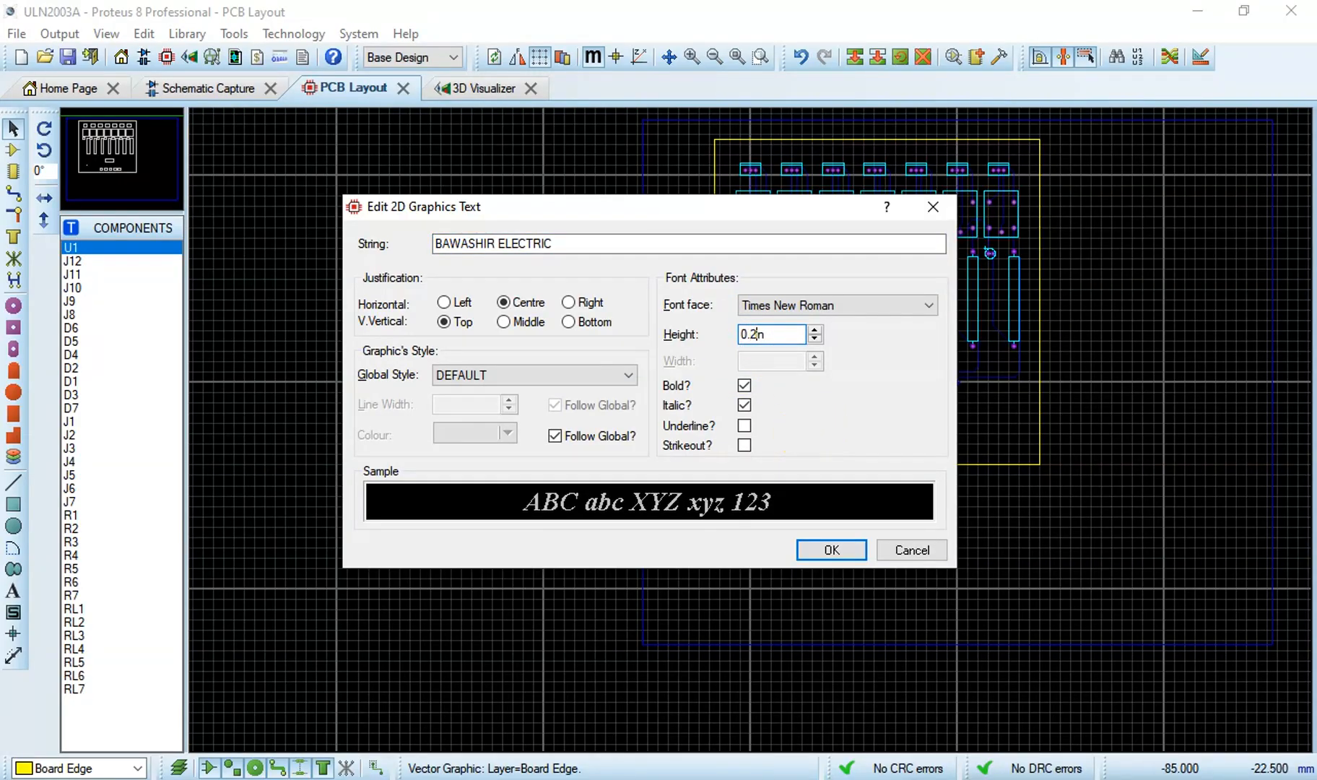
pyautogui.click(856, 549)
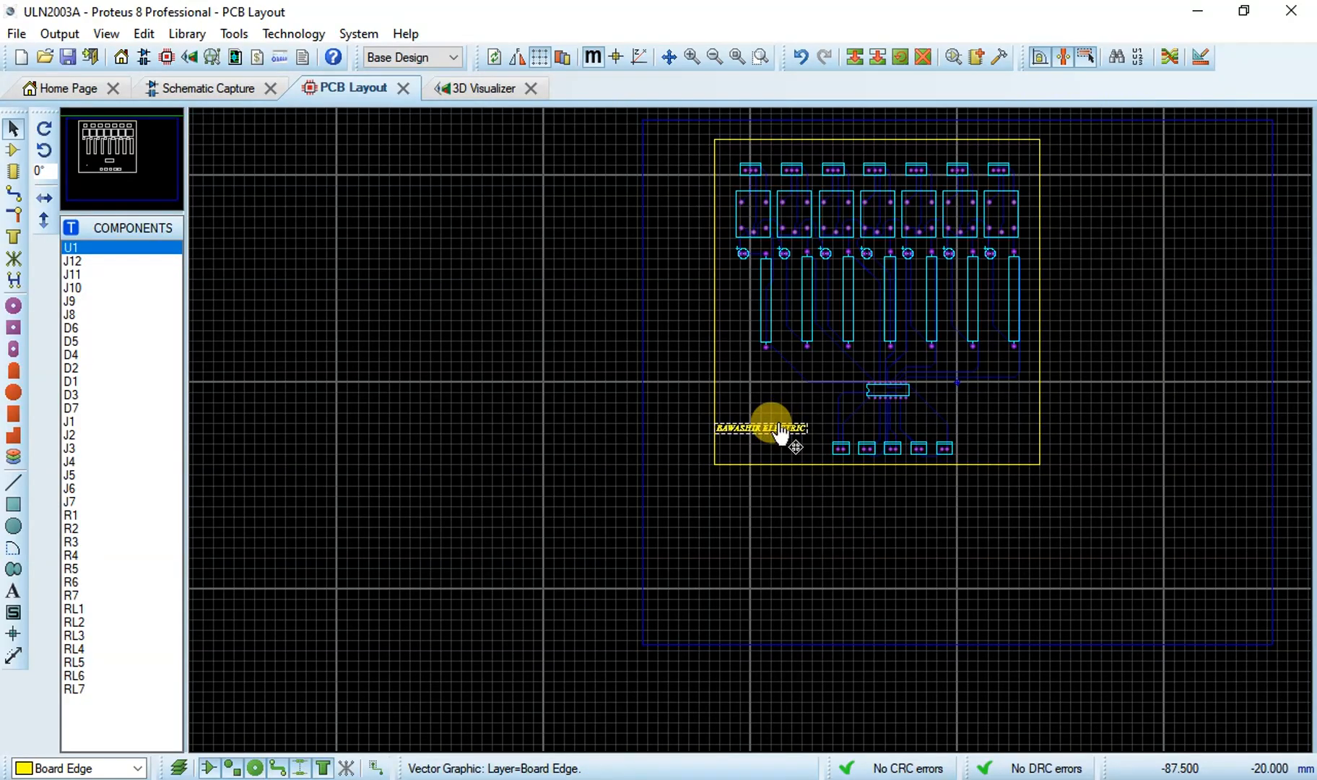
pyautogui.scroll(2, 751, 435)
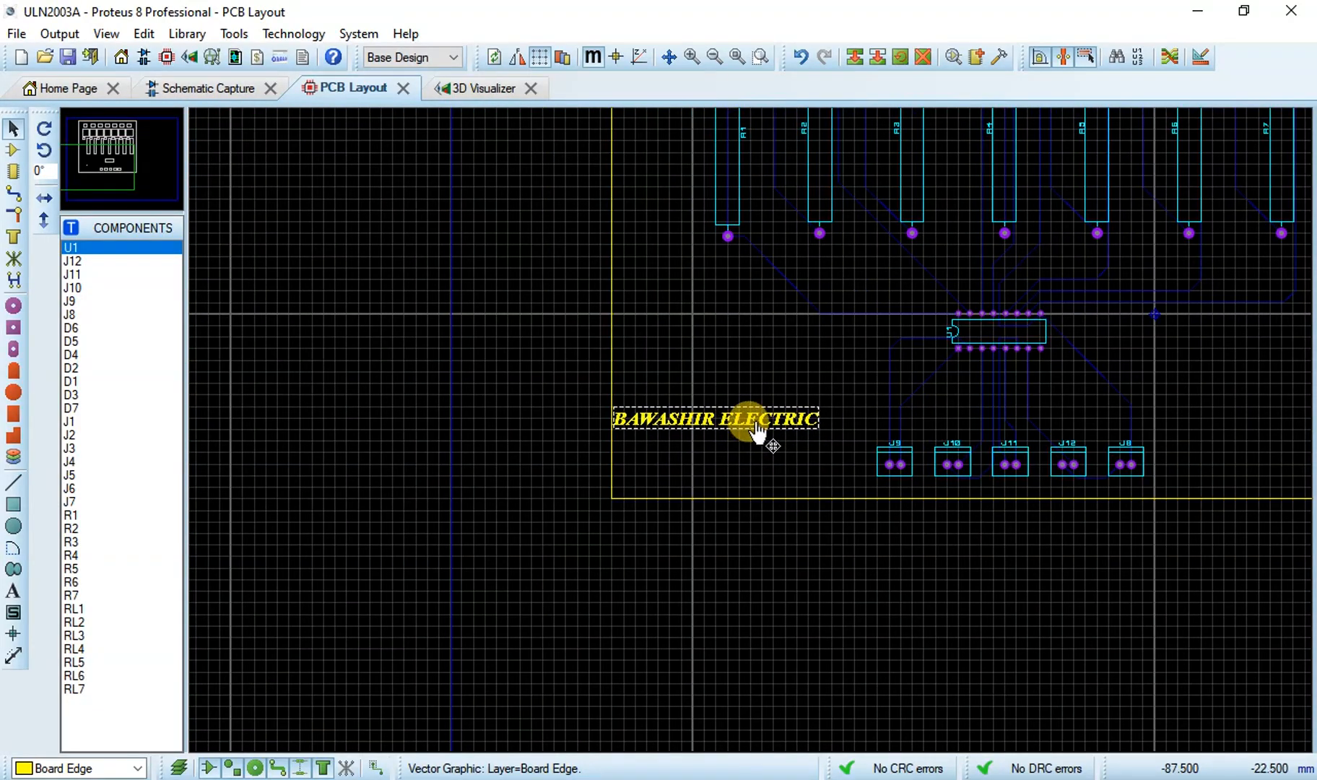
pyautogui.moveTo(755, 432); pyautogui.dragTo(789, 356)
# Step: Activate the 2D graphics text tool for adding more labels to the board
pyautogui.click(14, 612)
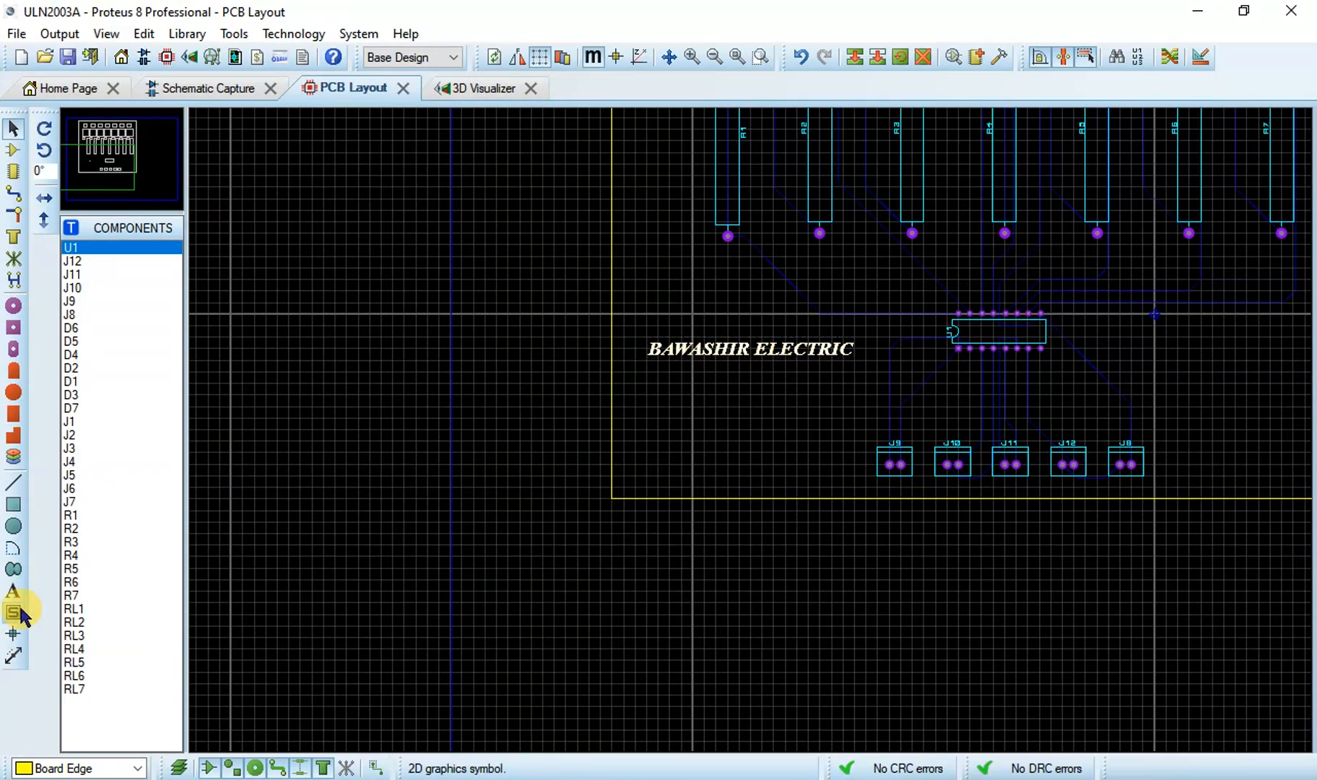
pyautogui.click(13, 592)
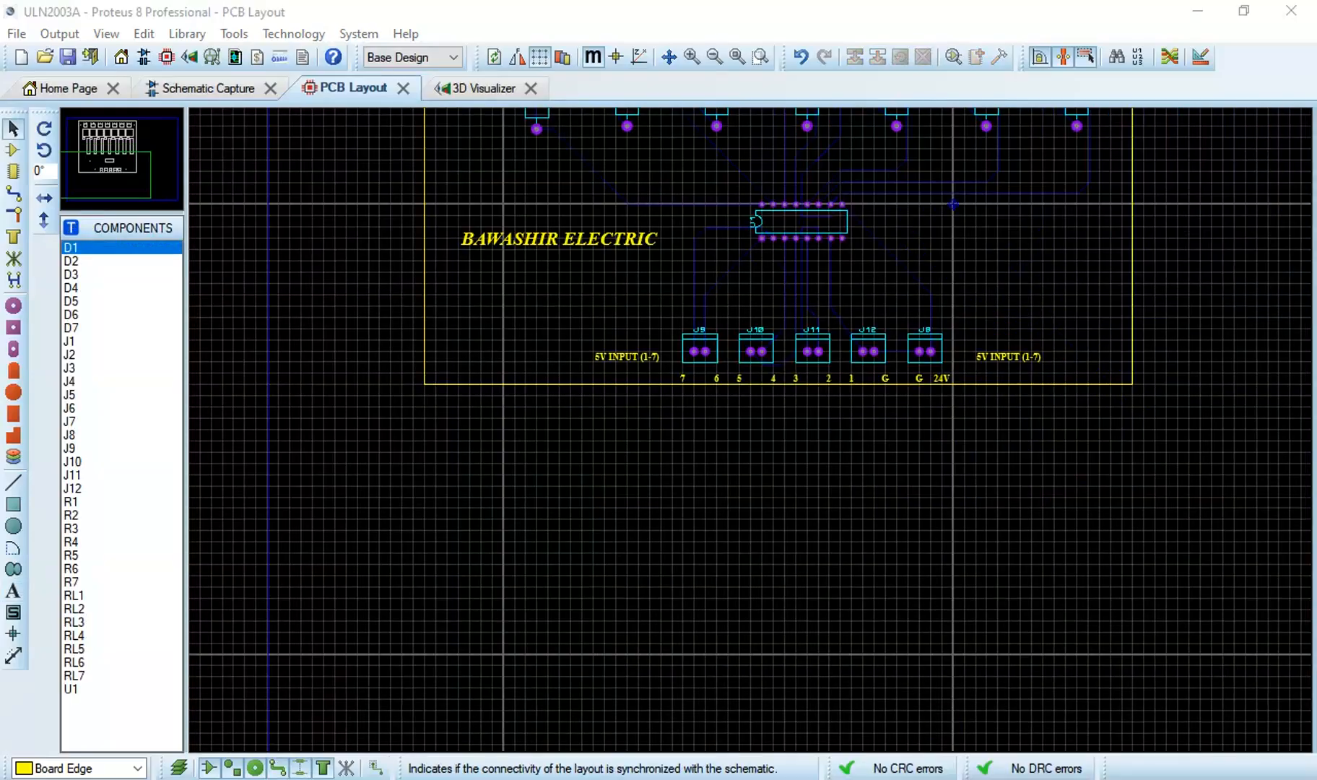
# Step: Check the board in 3D and examine the layout's silkscreen labels around the input connectors, BAWASHIR ELECTRIC text and relay outputs
pyautogui.click(495, 88)
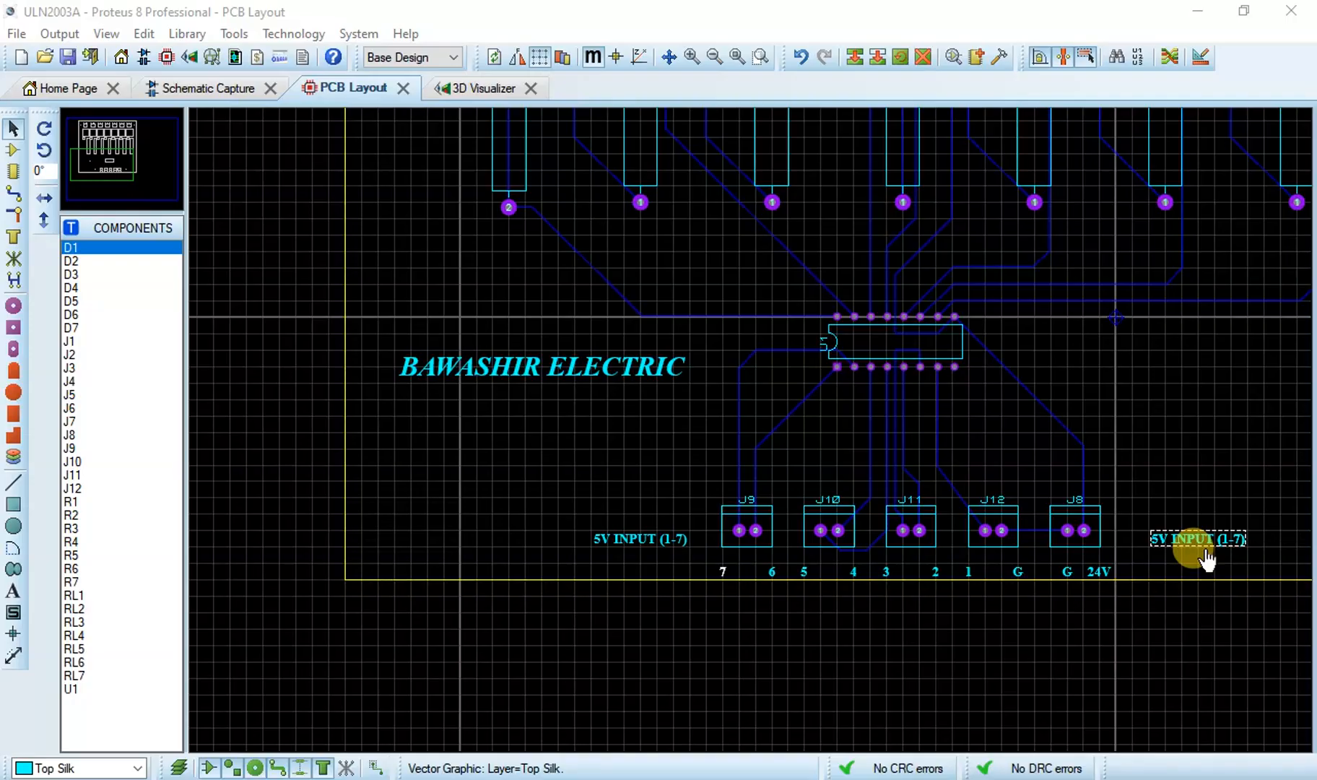
pyautogui.scroll(1, 1209, 550)
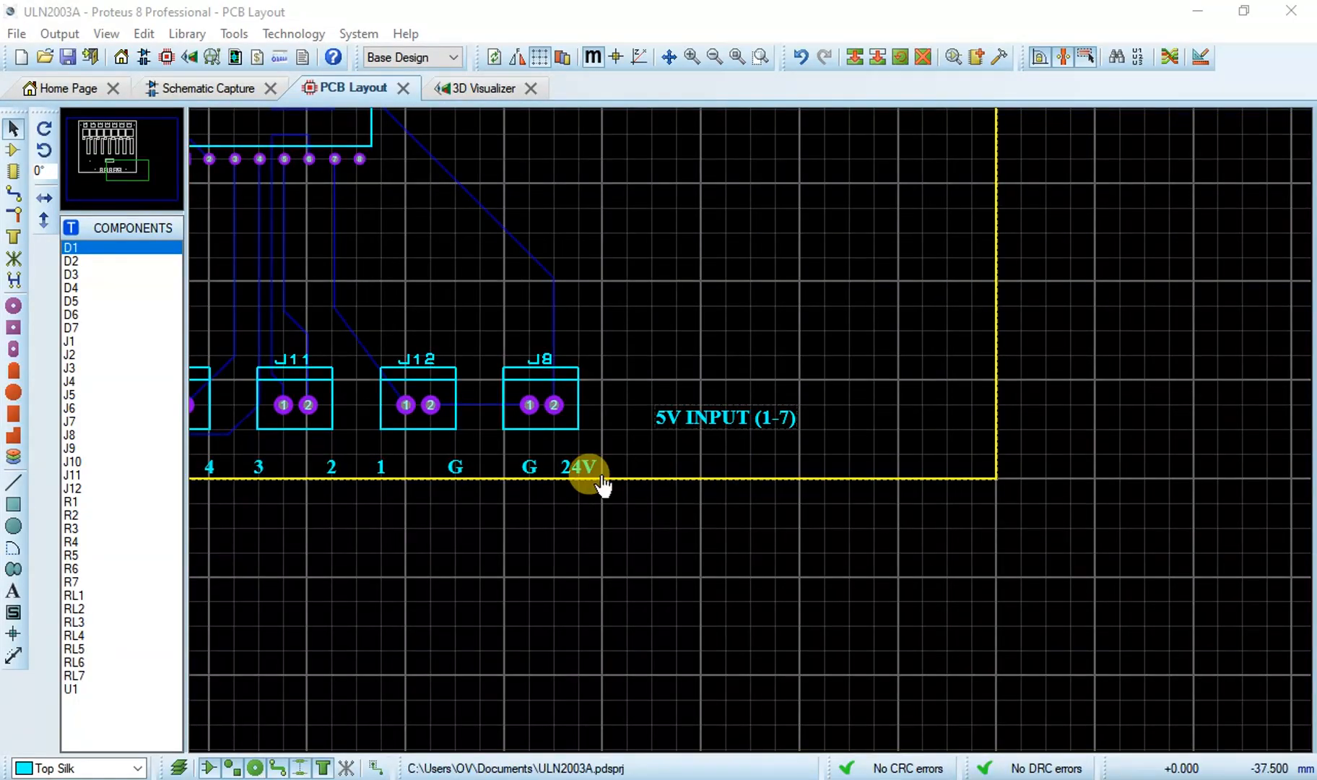
pyautogui.scroll(-2, 685, 534)
pyautogui.scroll(1, 409, 370)
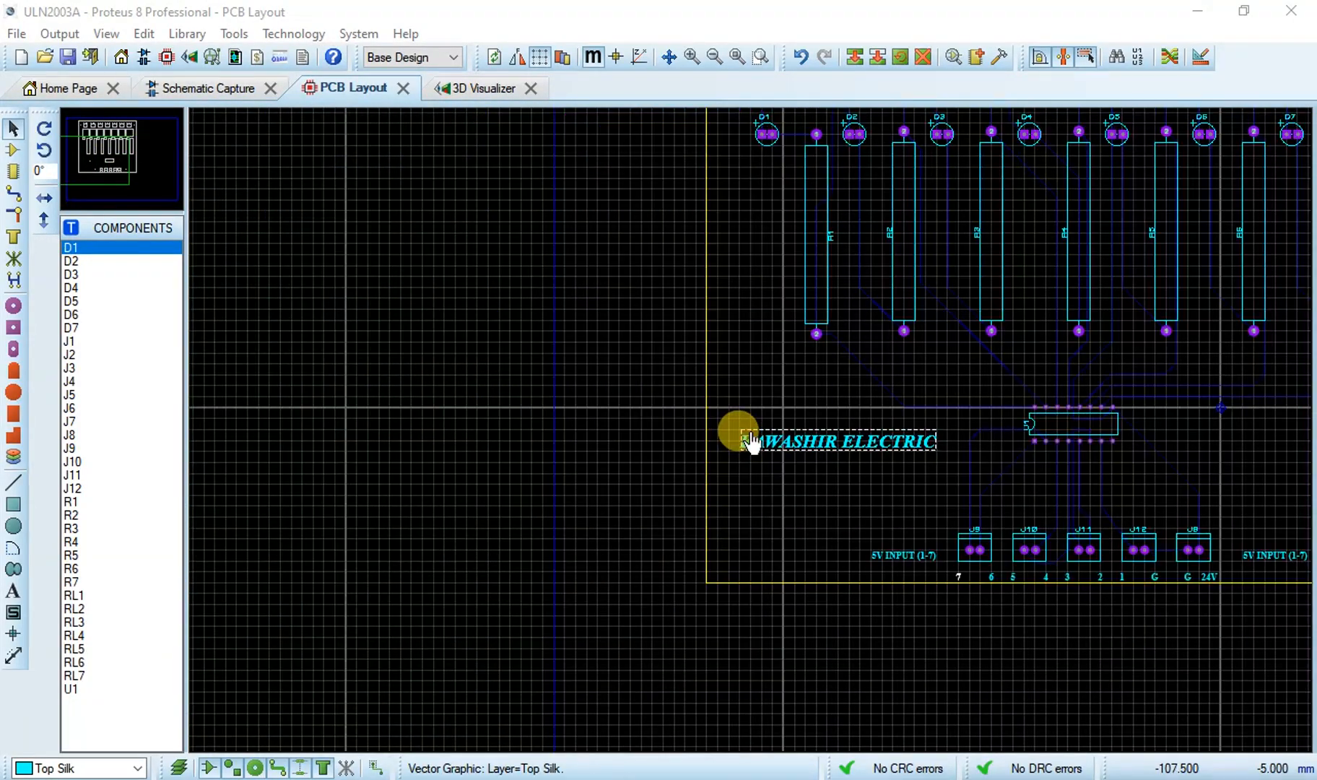
pyautogui.scroll(-1, 931, 426)
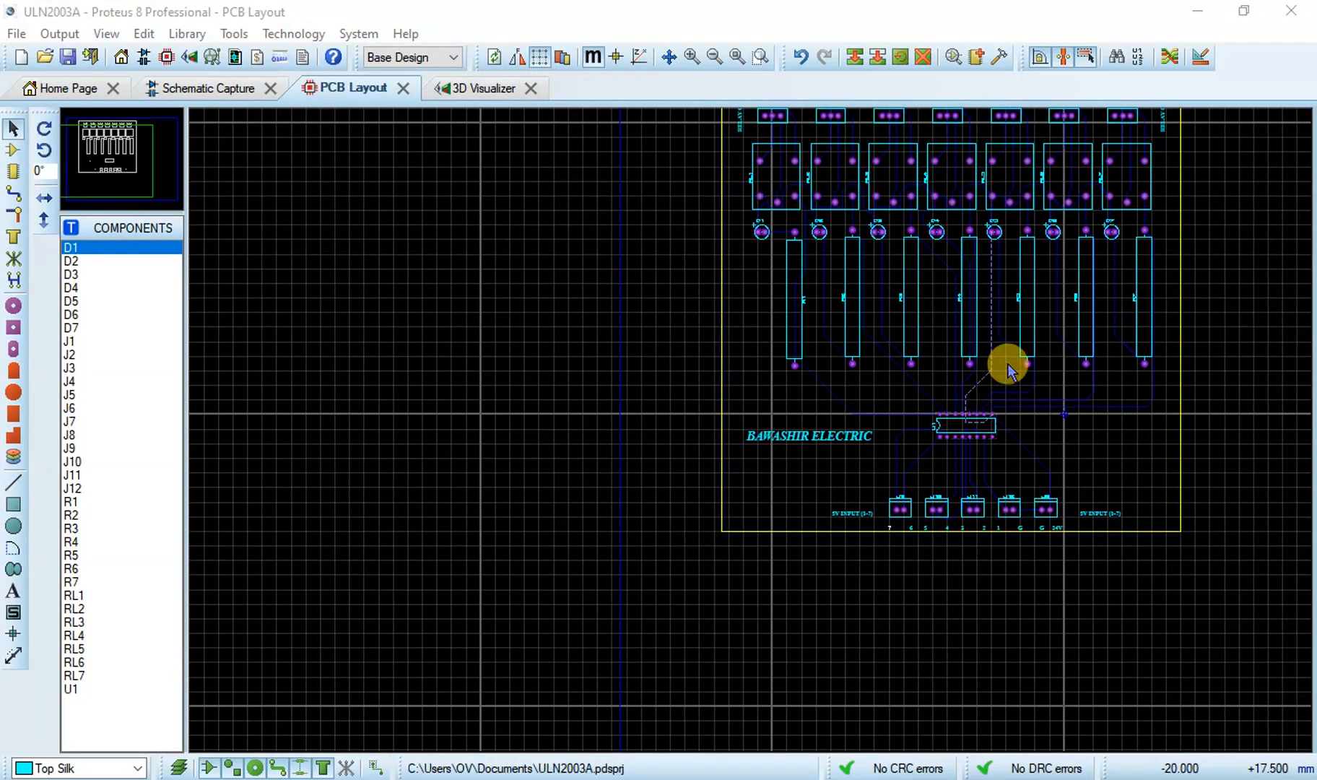
pyautogui.scroll(-1, 922, 620)
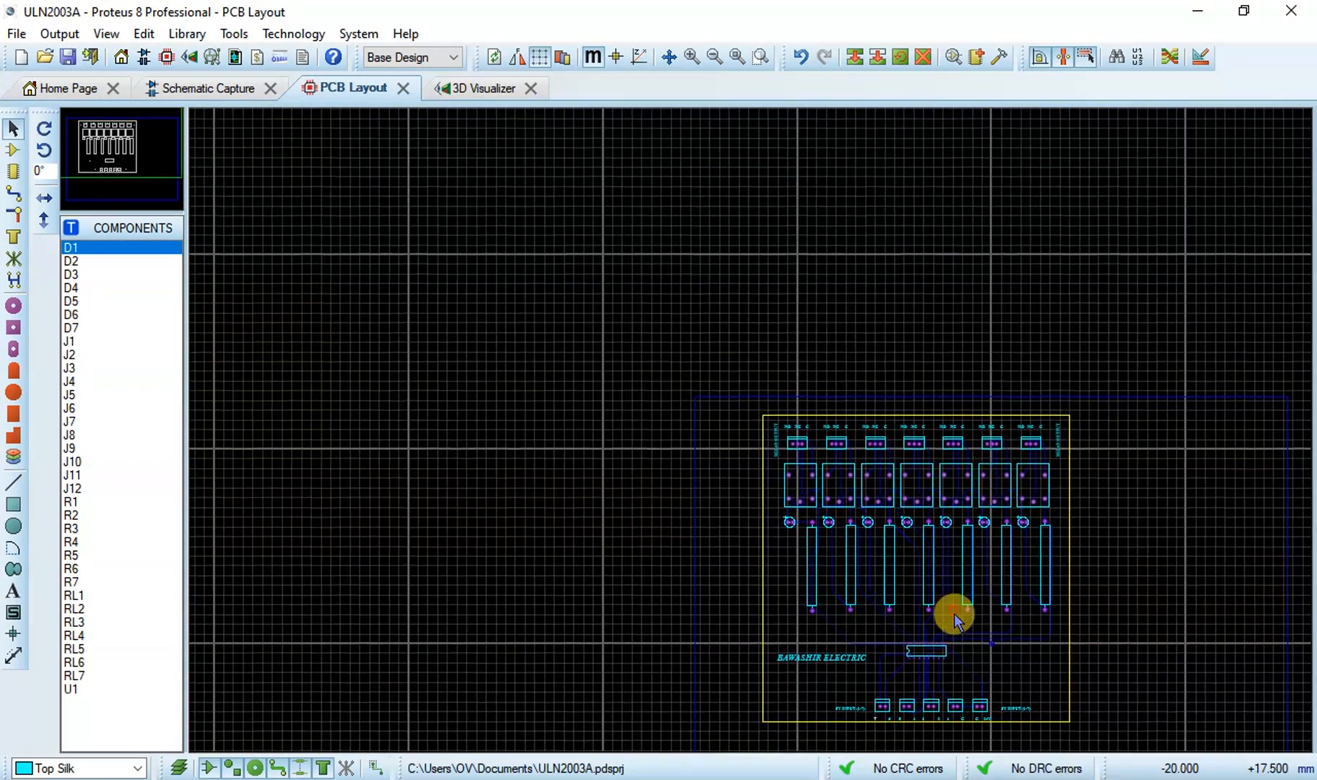
pyautogui.click(951, 612)
pyautogui.scroll(3, 970, 477)
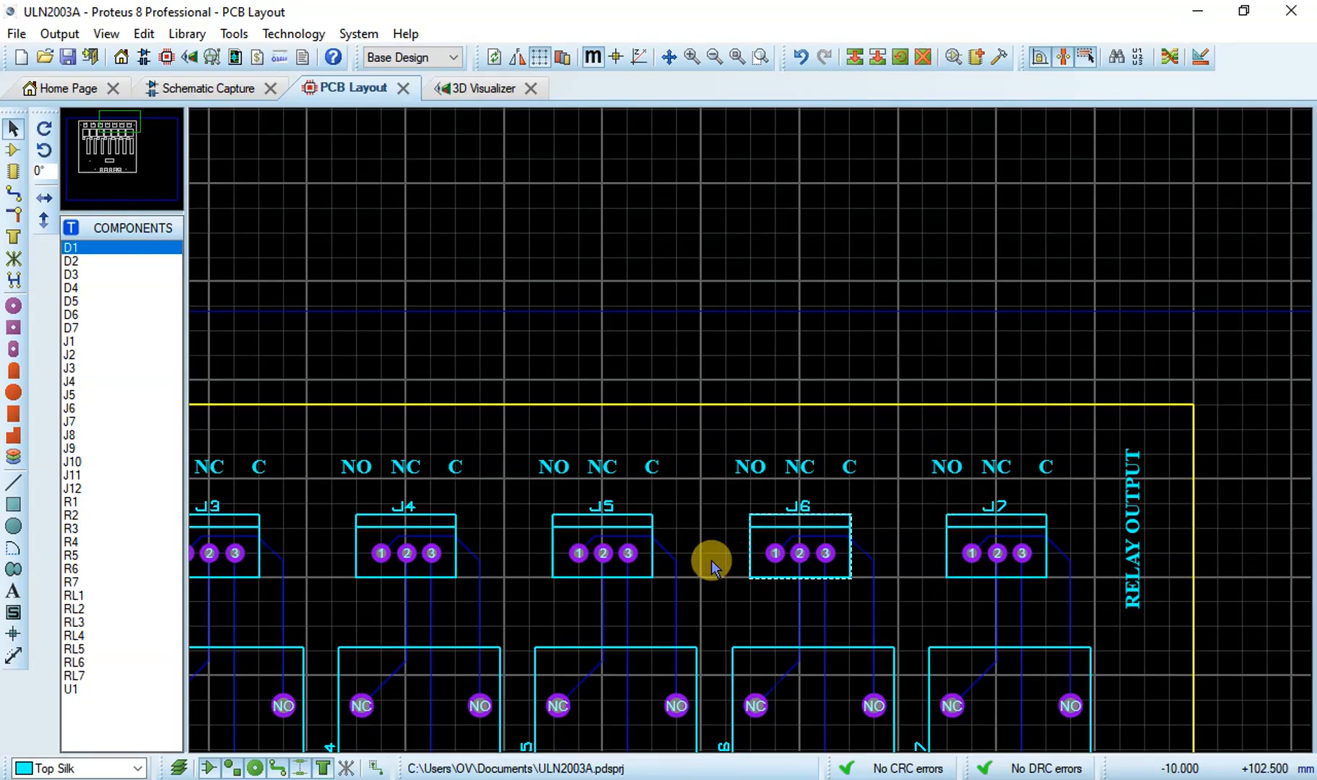
pyautogui.scroll(-4, 642, 605)
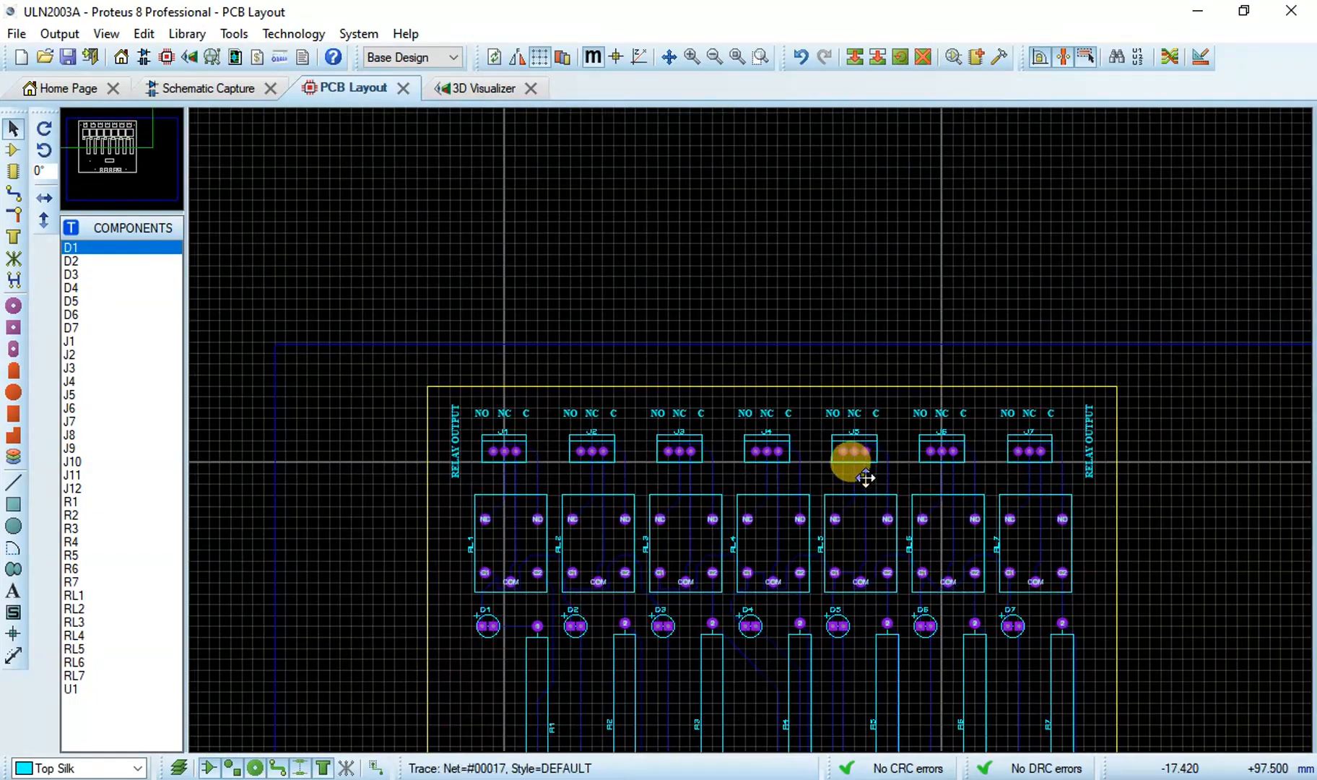
pyautogui.moveTo(865, 478); pyautogui.dragTo(853, 189)
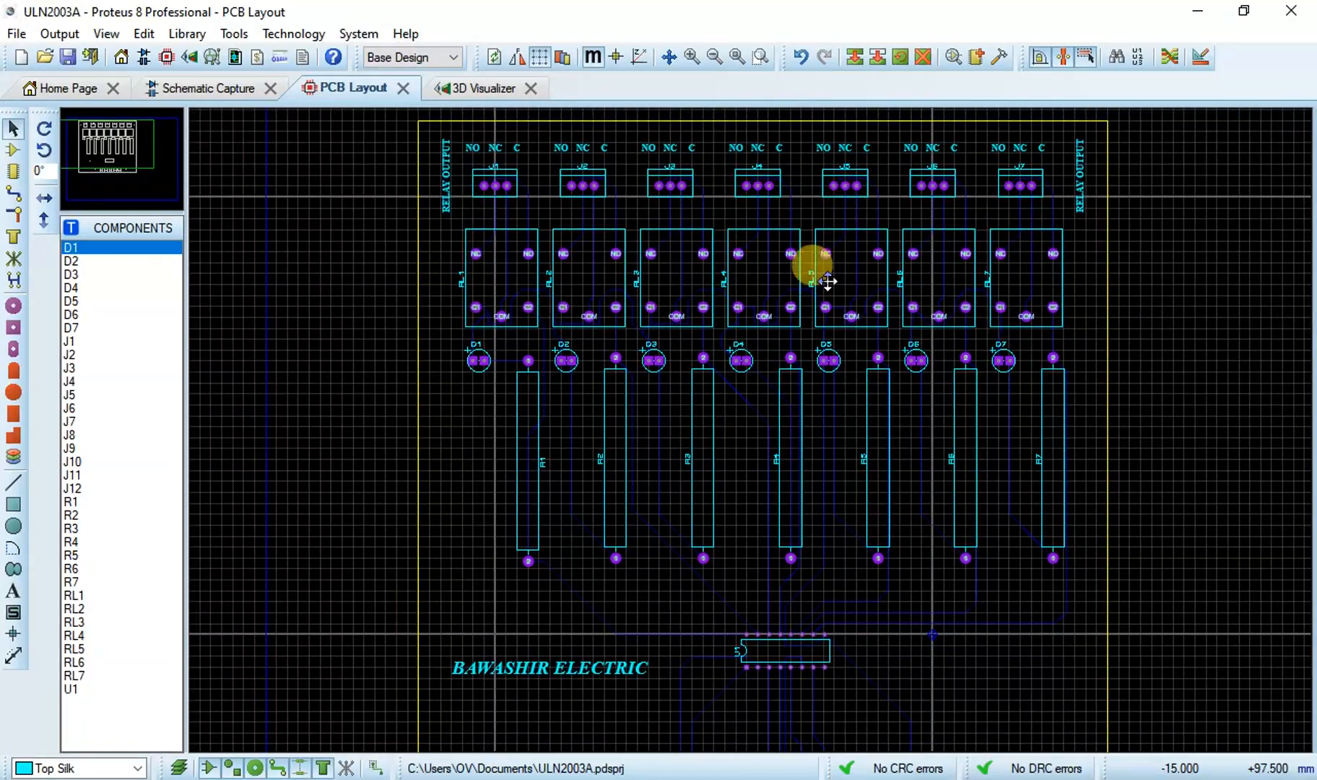
pyautogui.scroll(-1, 815, 271)
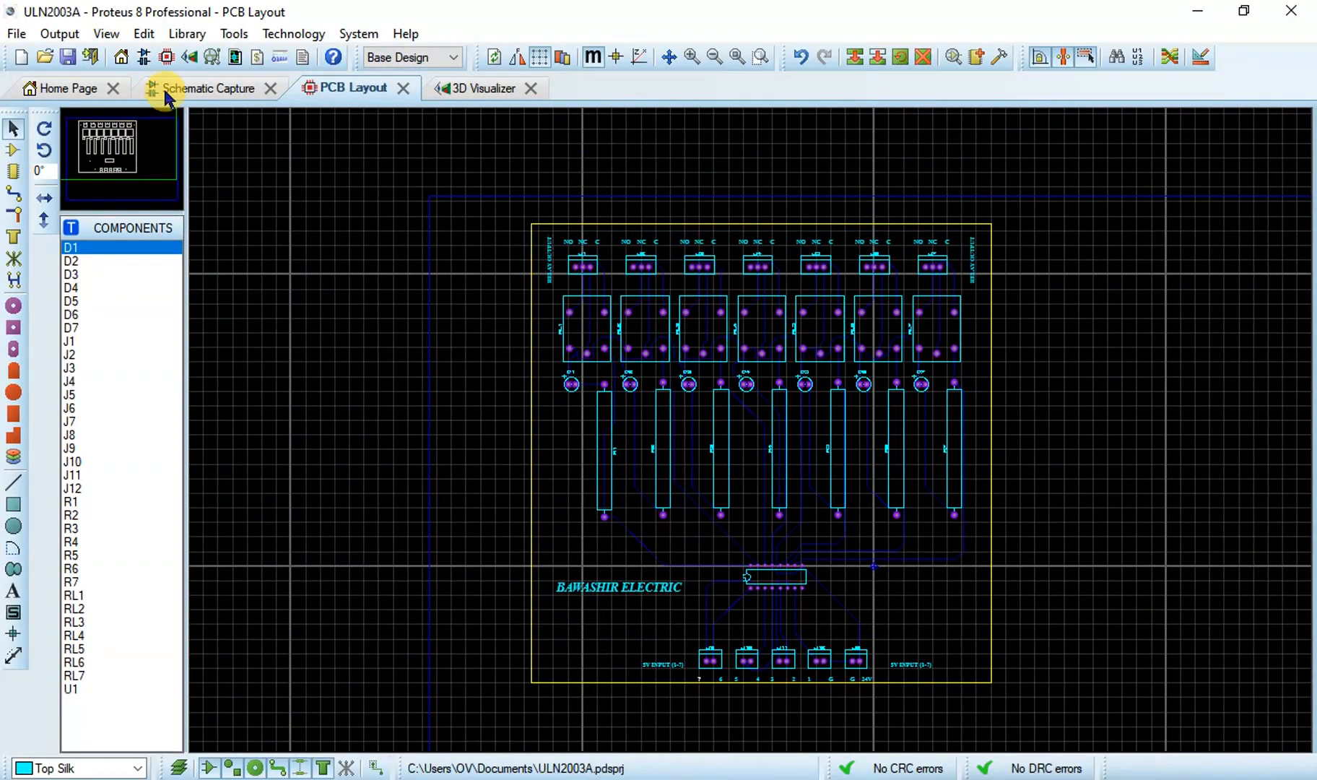
# Step: Review the complete seven-relay ULN2003A circuit in the schematic
pyautogui.click(202, 87)
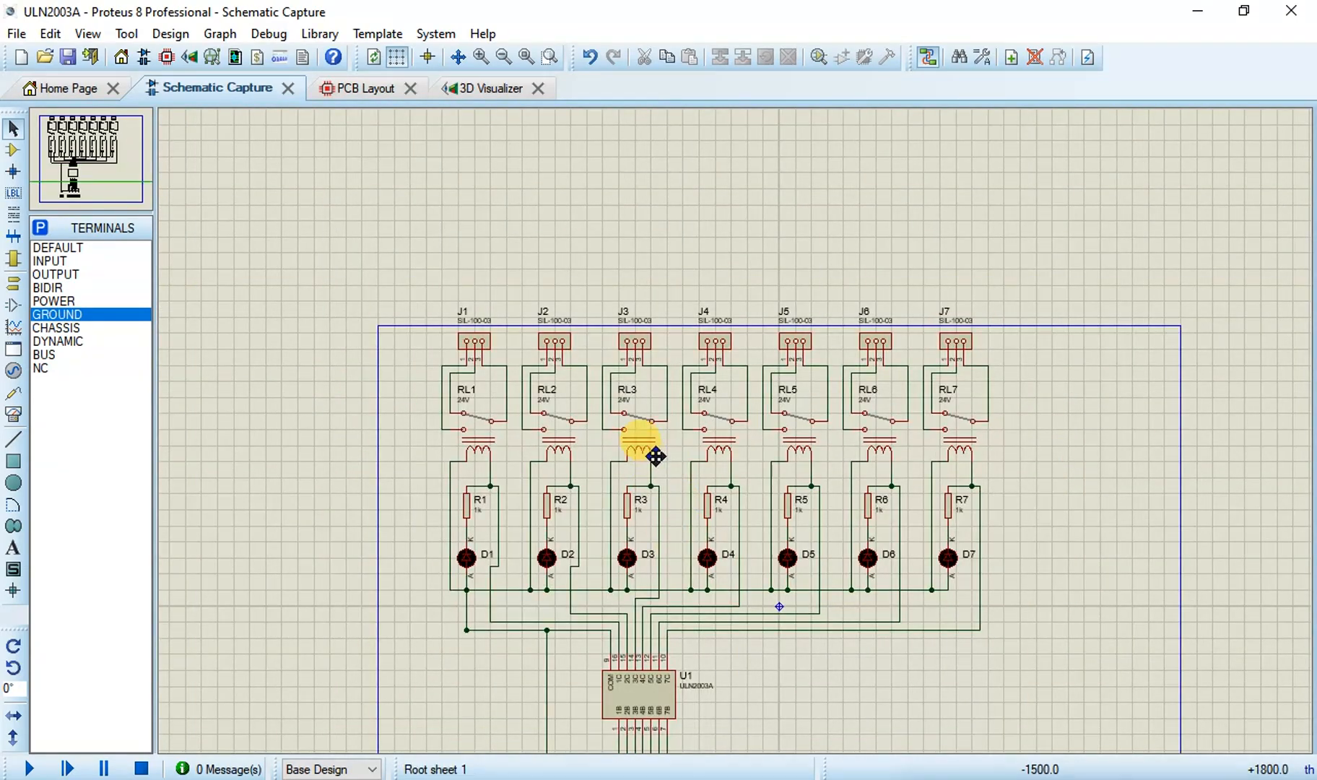
pyautogui.moveTo(655, 455); pyautogui.dragTo(641, 377)
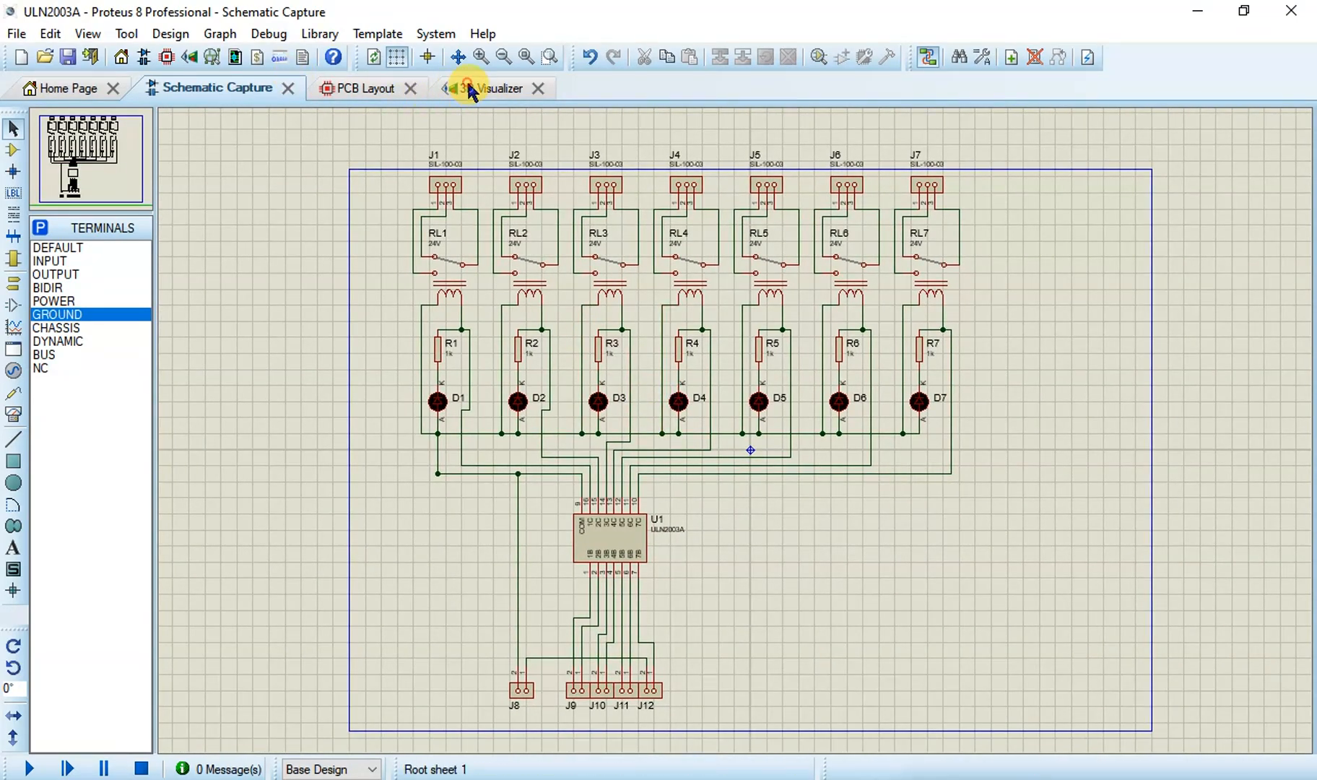
# Step: Inspect the 3D board's relay outputs, LEDs, resistors and input connectors up close, and restore the full top view
pyautogui.click(468, 91)
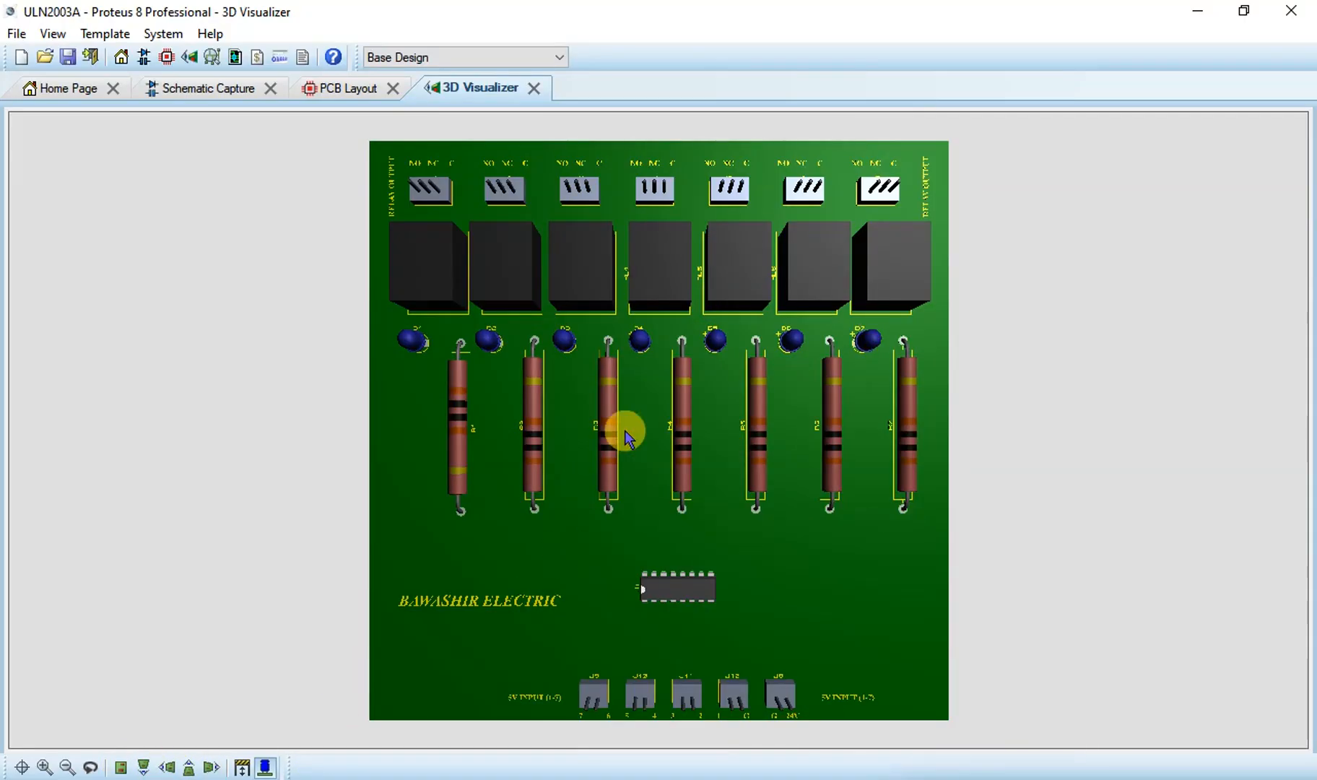
pyautogui.scroll(6, 694, 207)
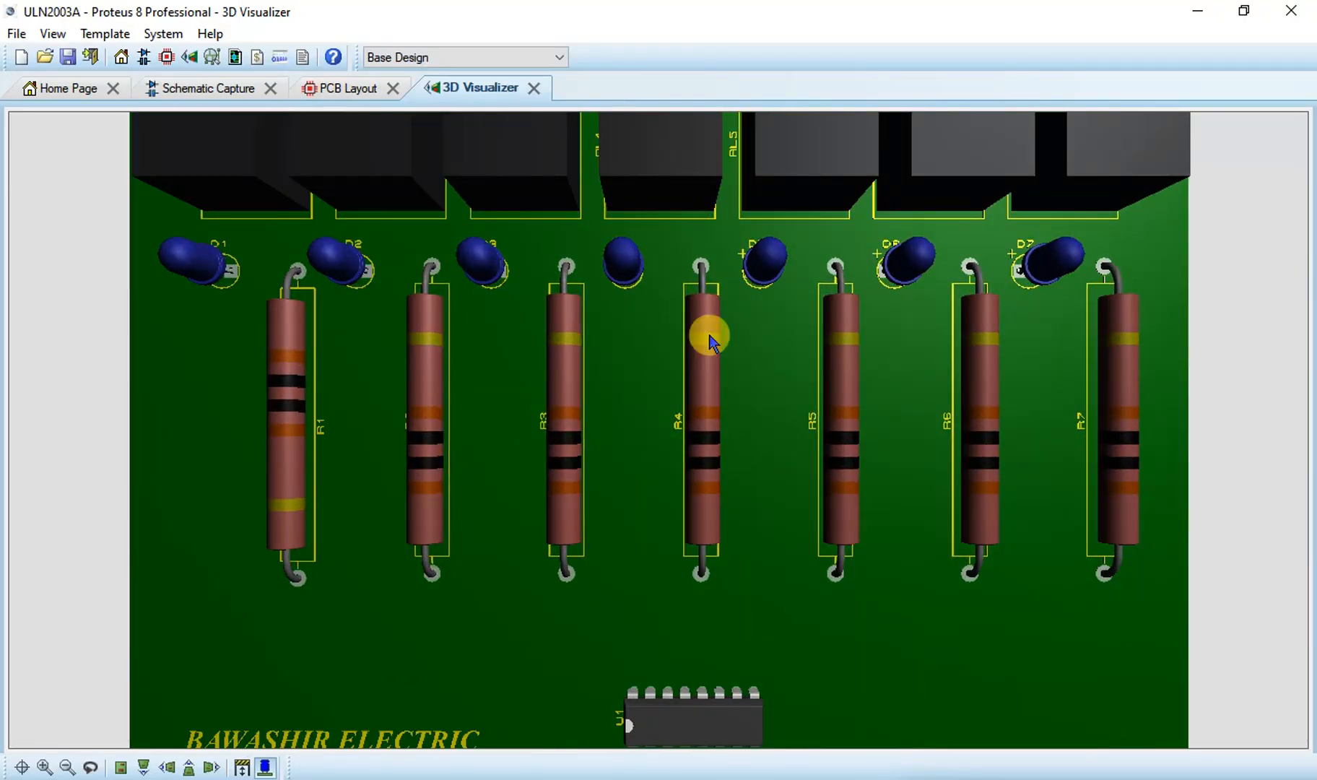
pyautogui.middleClick(697, 214)
pyautogui.scroll(-4, 658, 430)
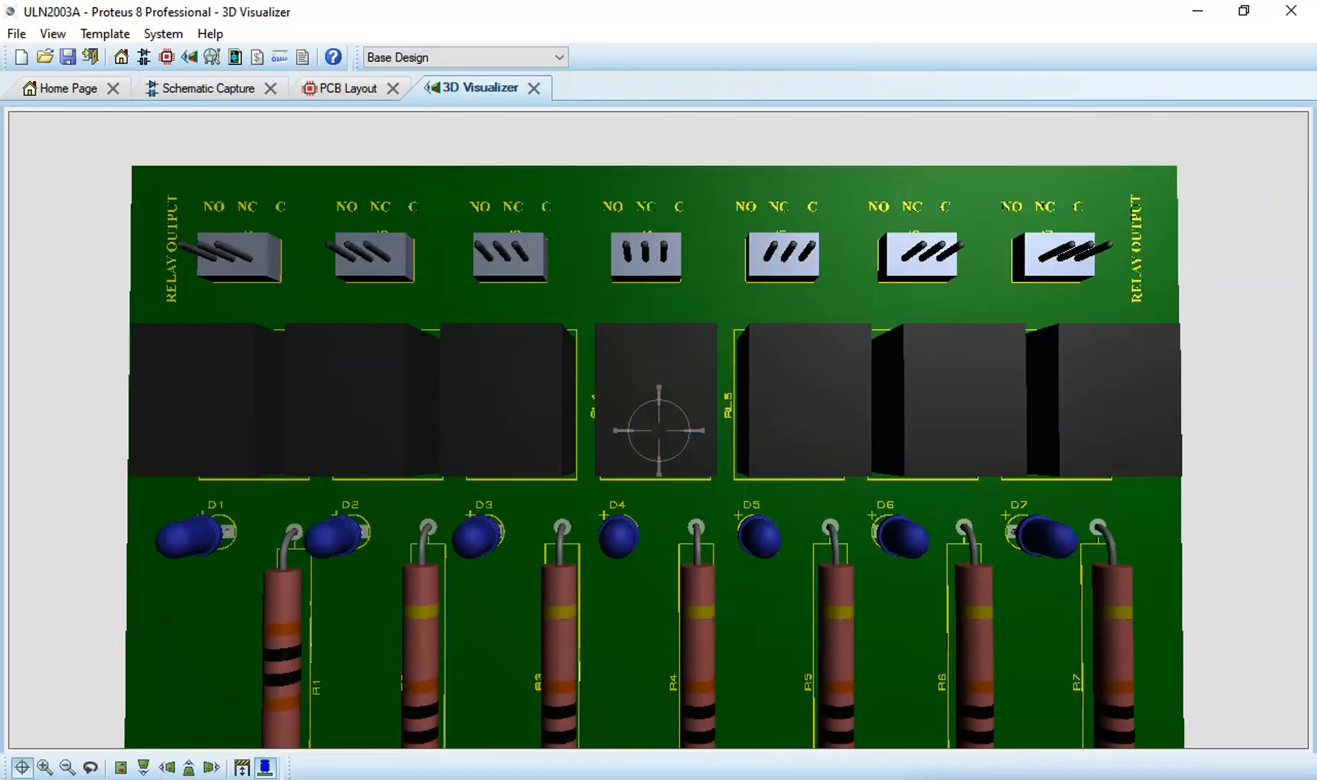
pyautogui.scroll(4, 659, 431)
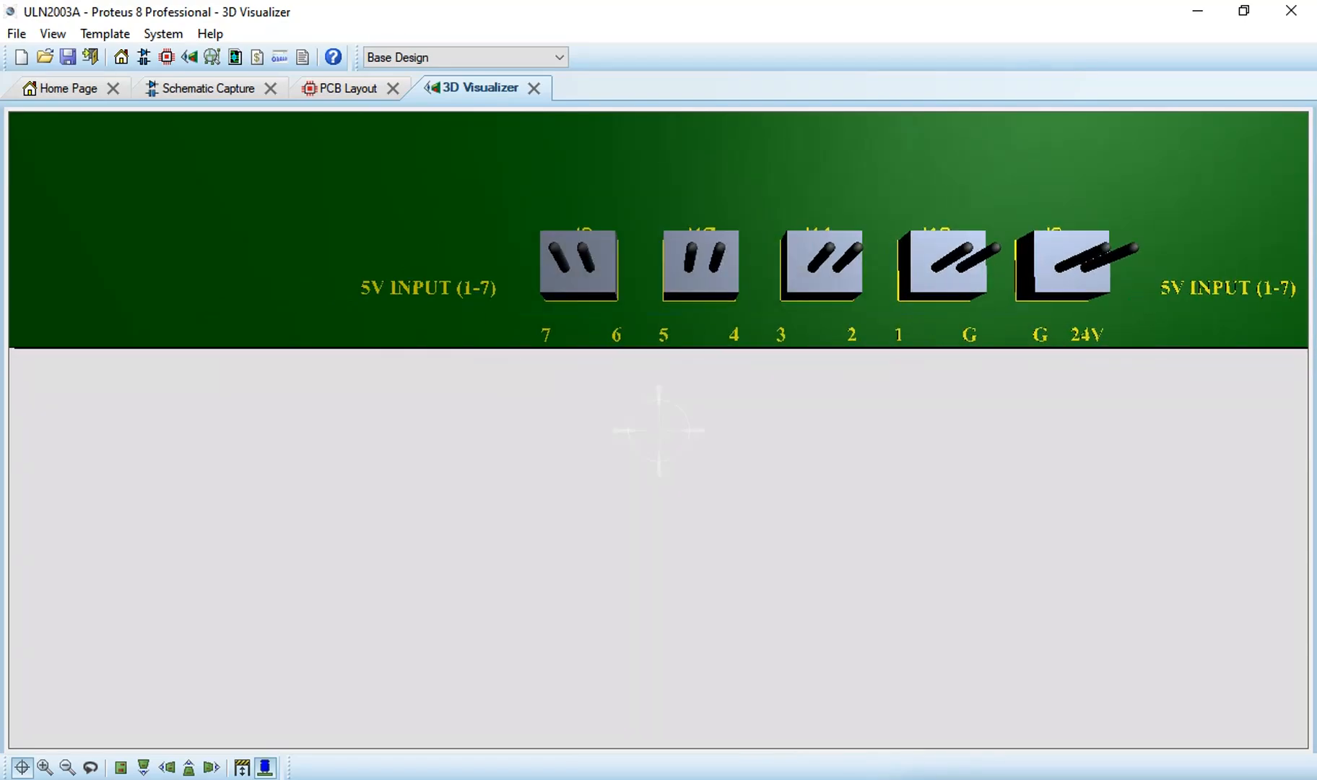
pyautogui.click(656, 428)
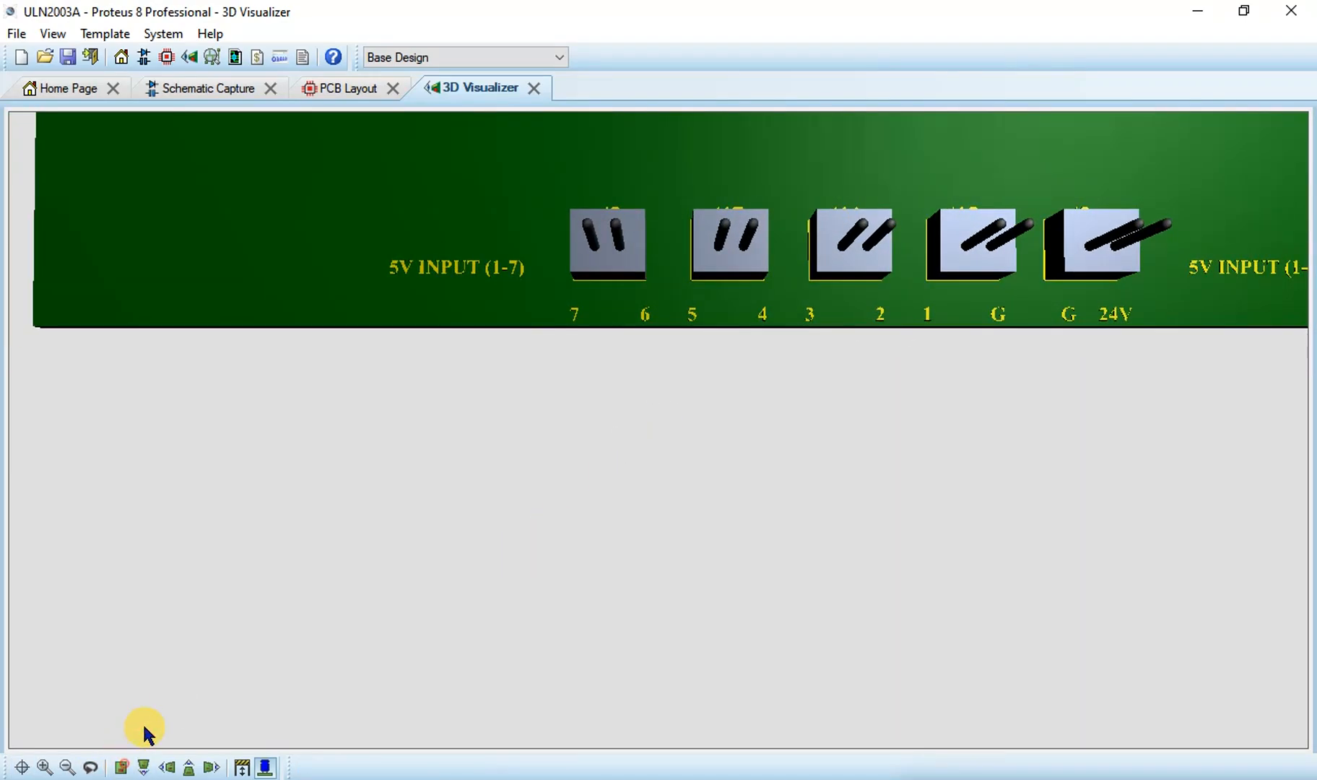
pyautogui.click(121, 768)
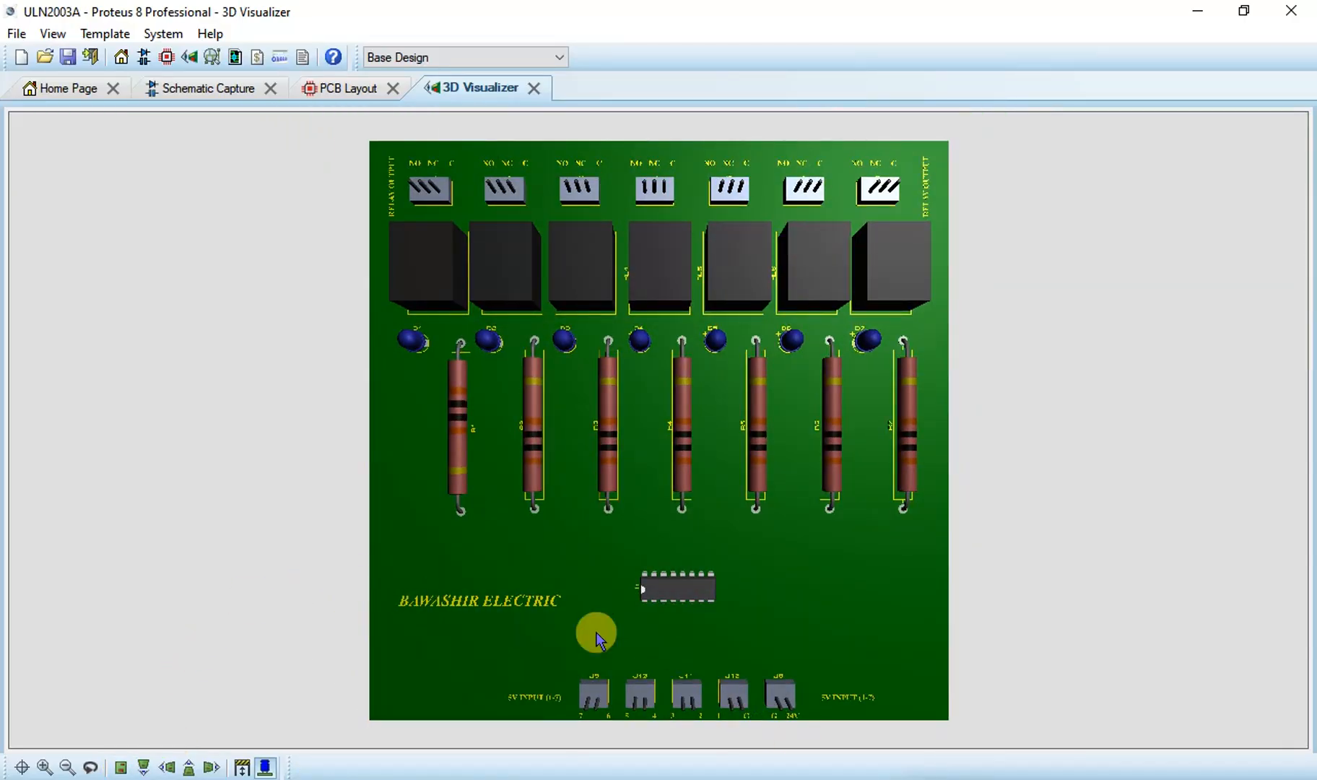
# Step: View the 3D board from a tilted angle and return to the straight top view
pyautogui.click(538, 466)
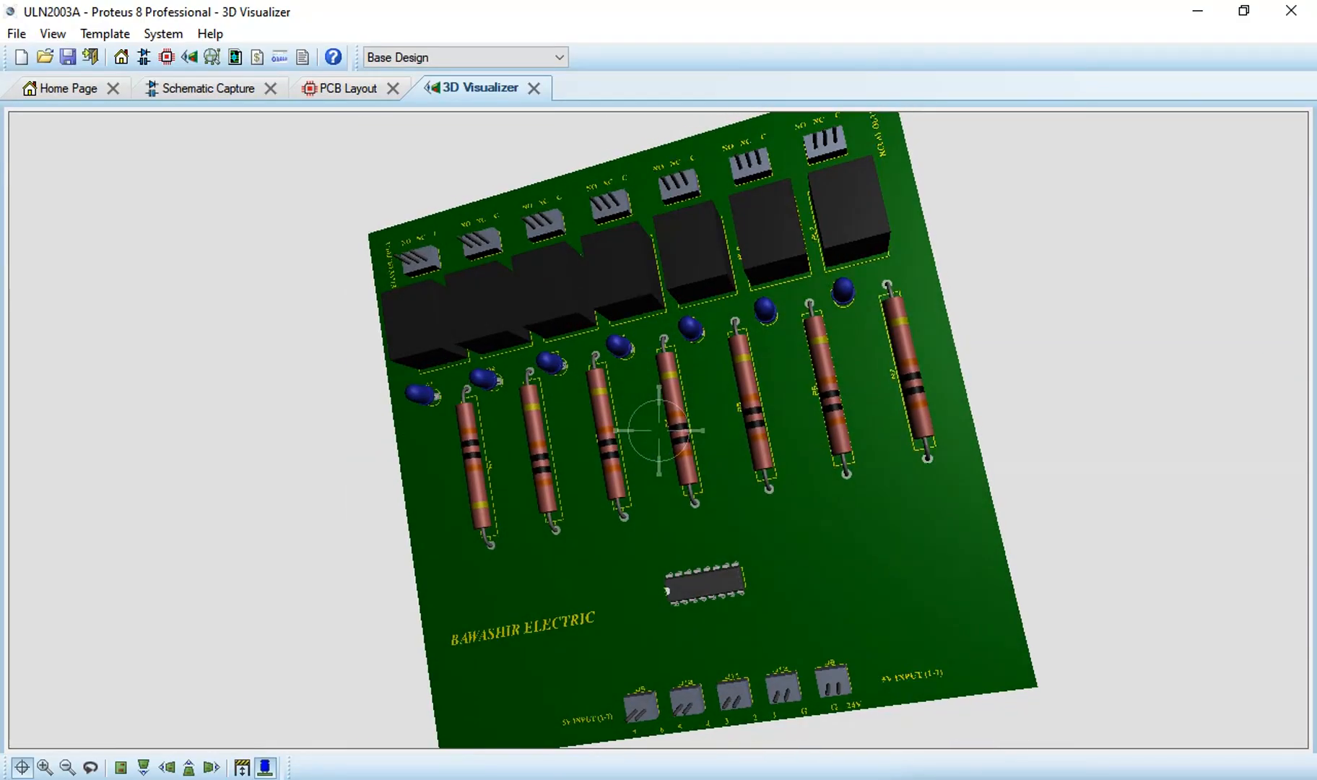
pyautogui.click(657, 430)
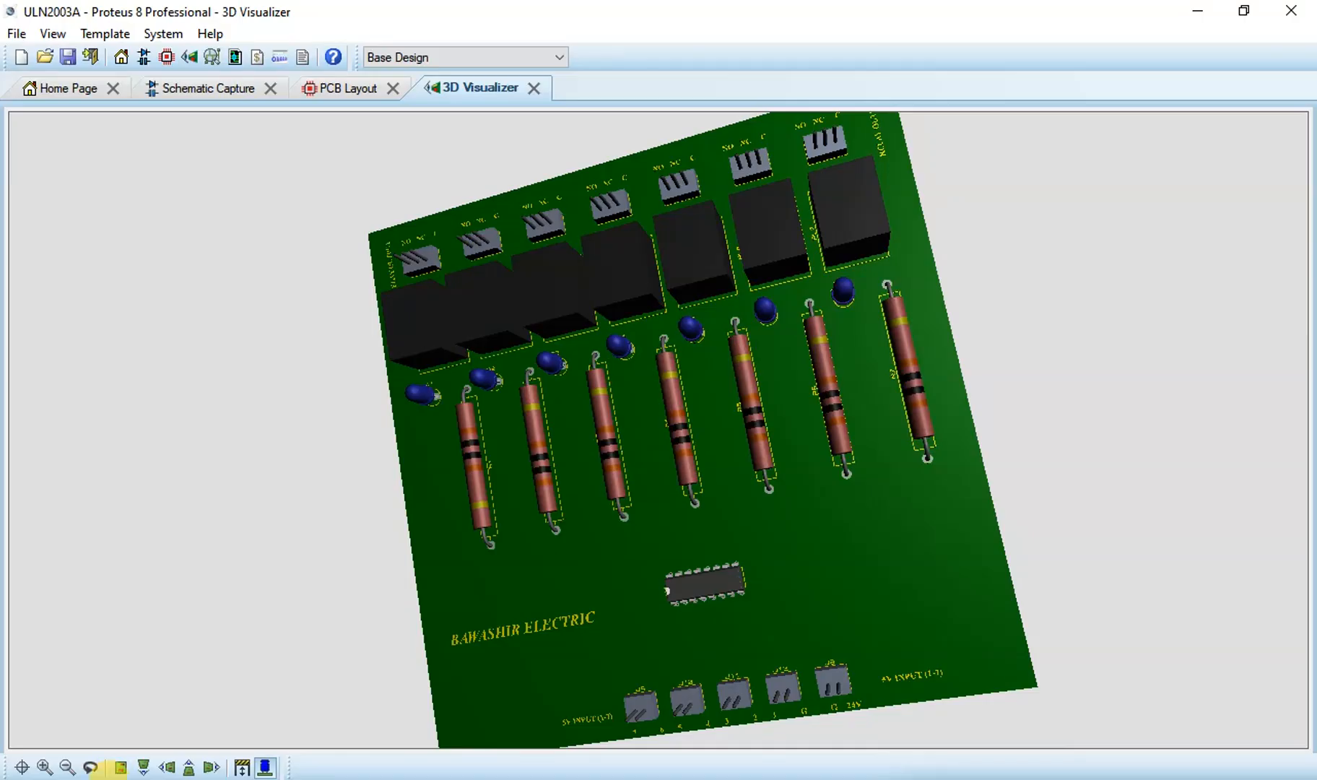
pyautogui.click(120, 767)
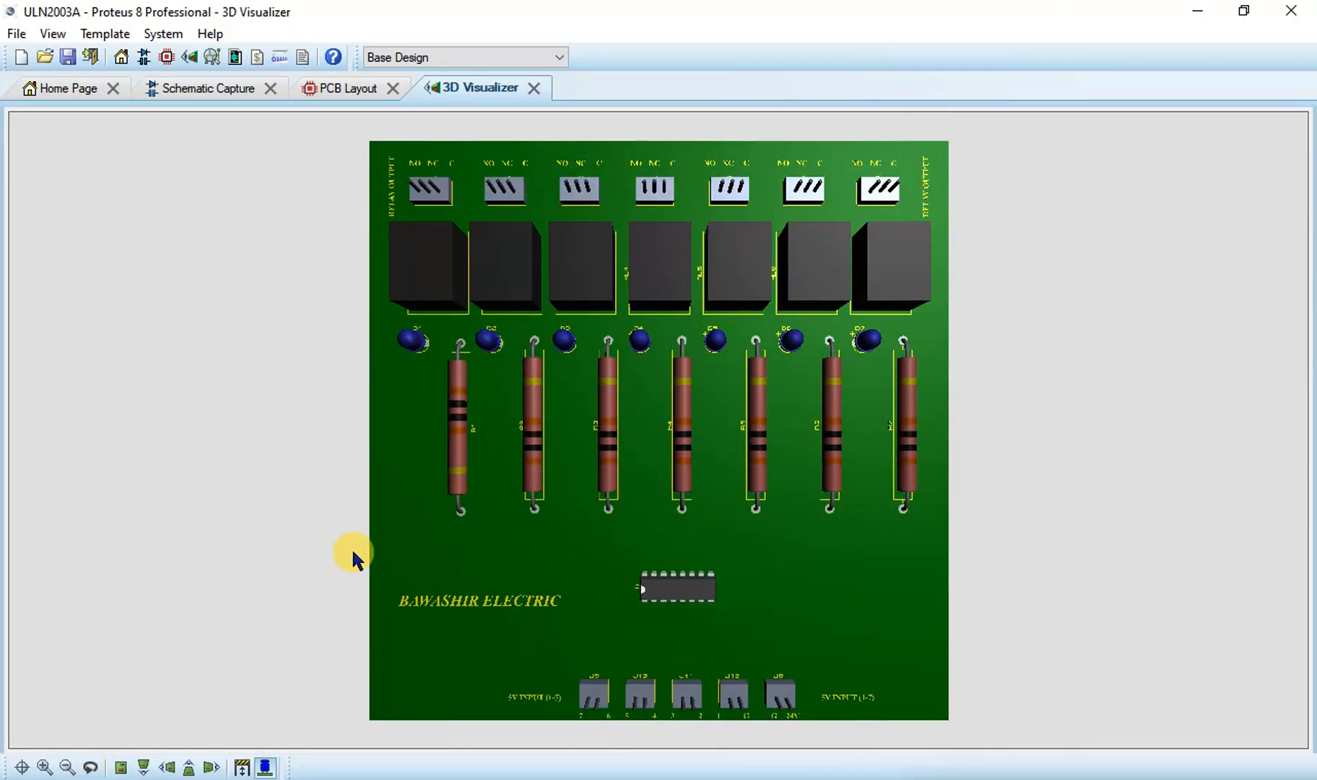